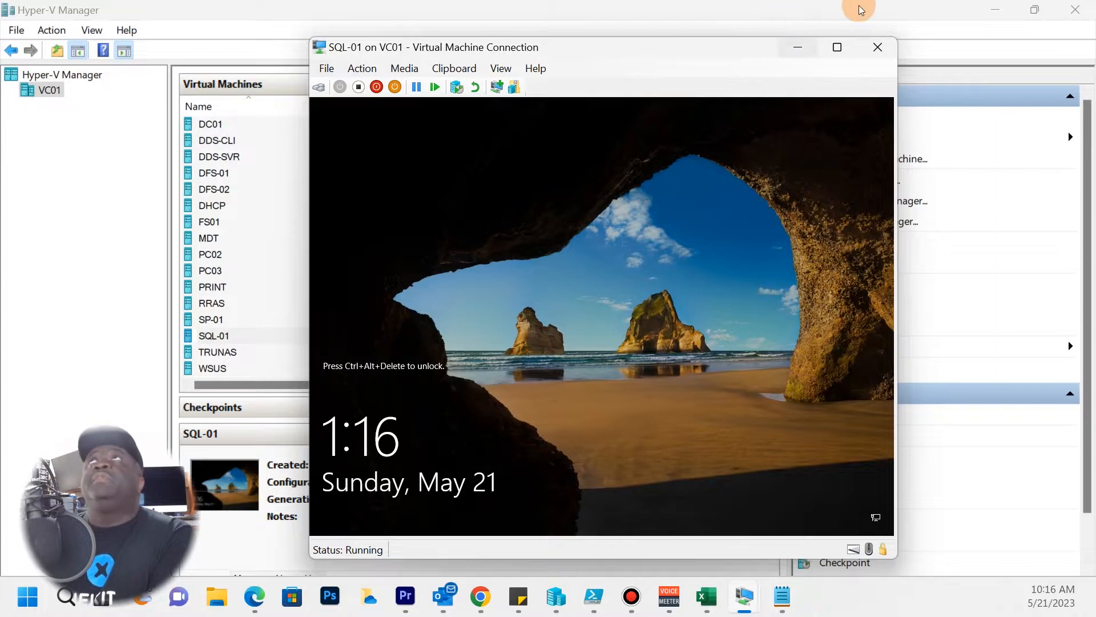
Minimize Hyper-V Manager, move the SQL-01 console aside, and bring the DC01 console forward.
left_click(980, 16)
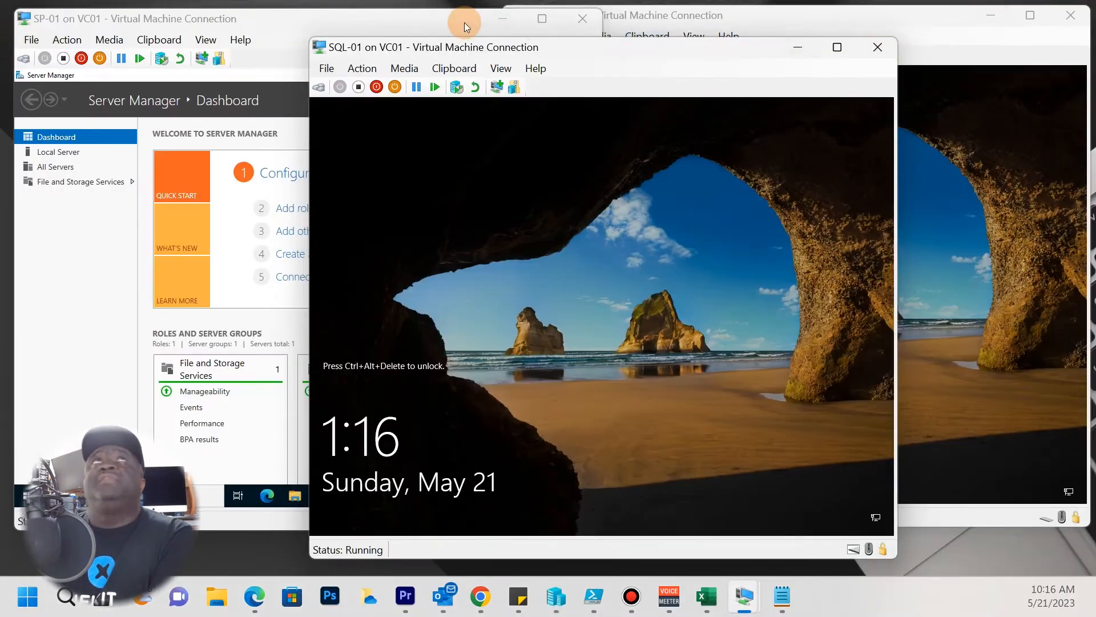
left_click_drag(480, 53, 441, 66)
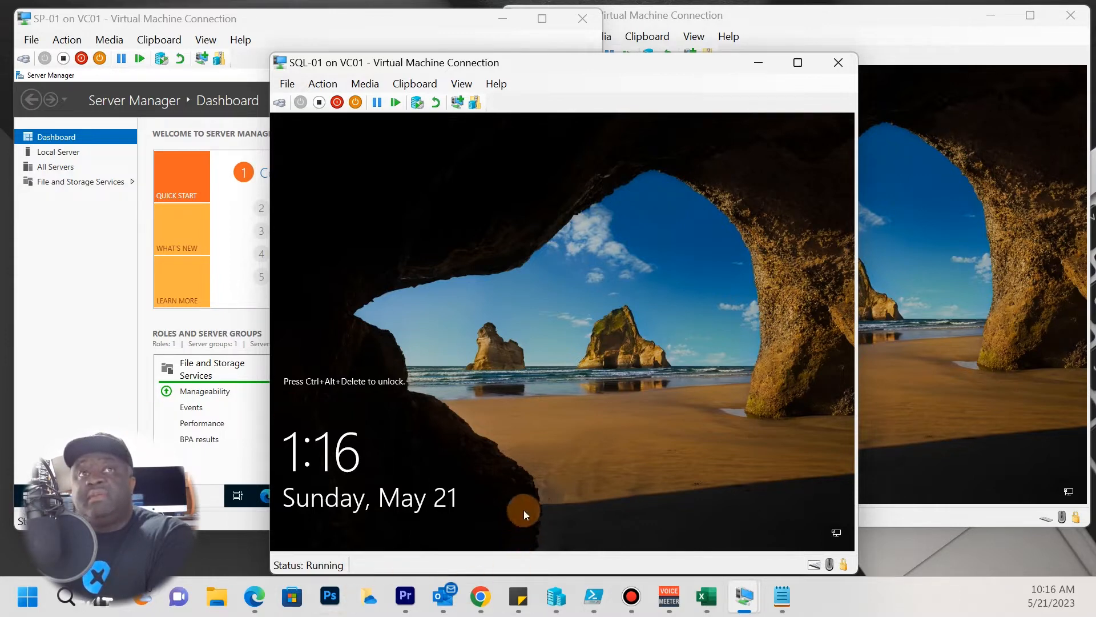
left_click(892, 365)
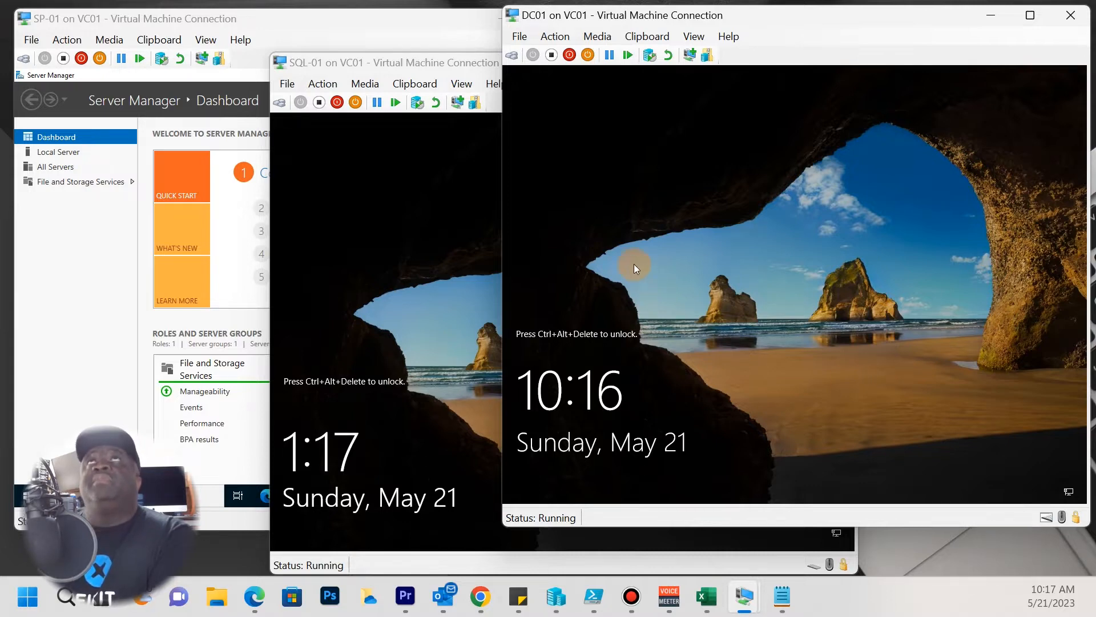
Send Ctrl+Alt+Delete to DC01, sign in with the password, and launch Active Directory Users and Computers.
left_click(552, 36)
left_click(556, 37)
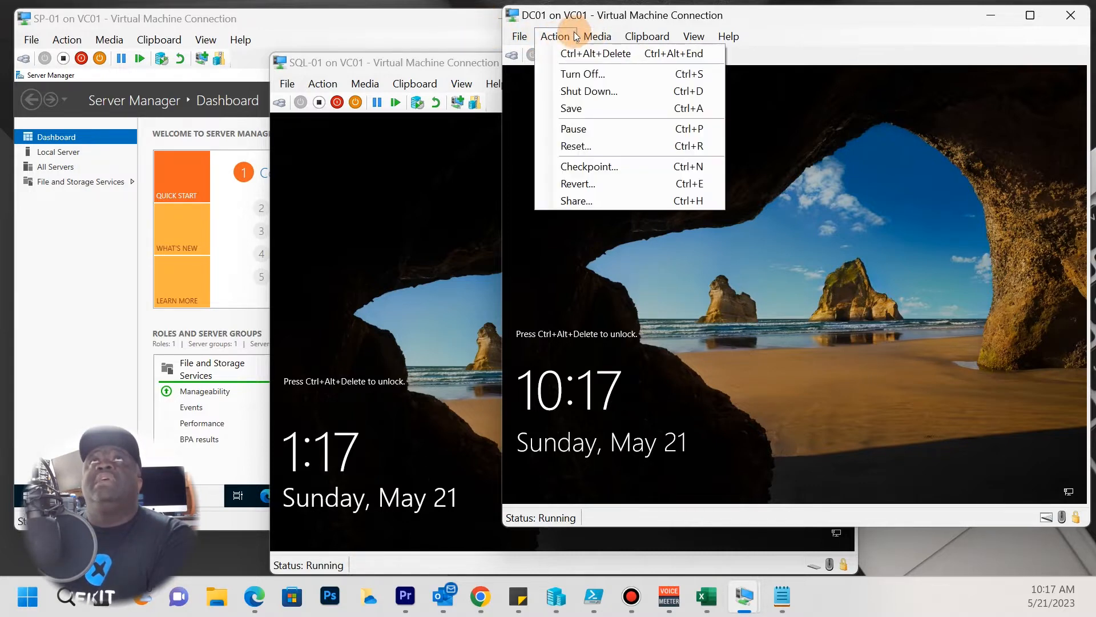
left_click(577, 50)
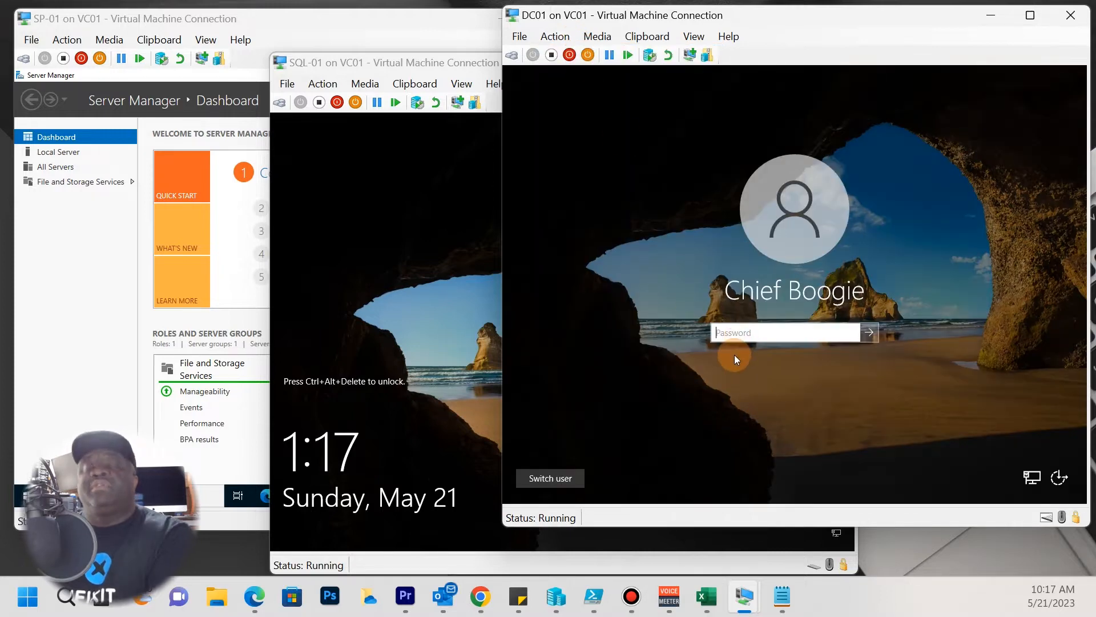
type("••")
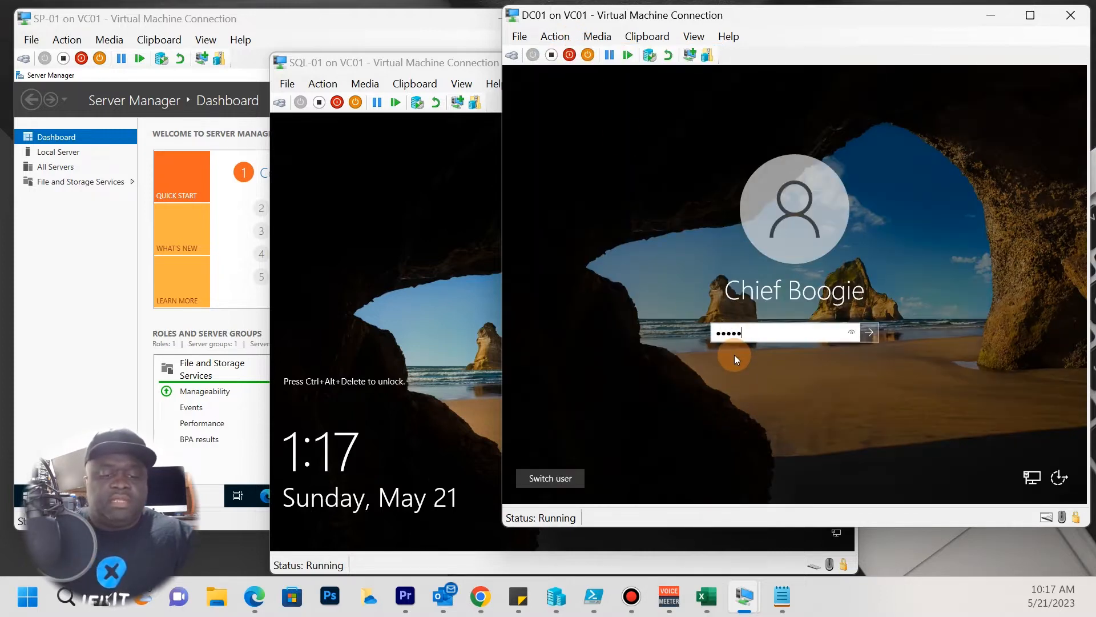
type("••")
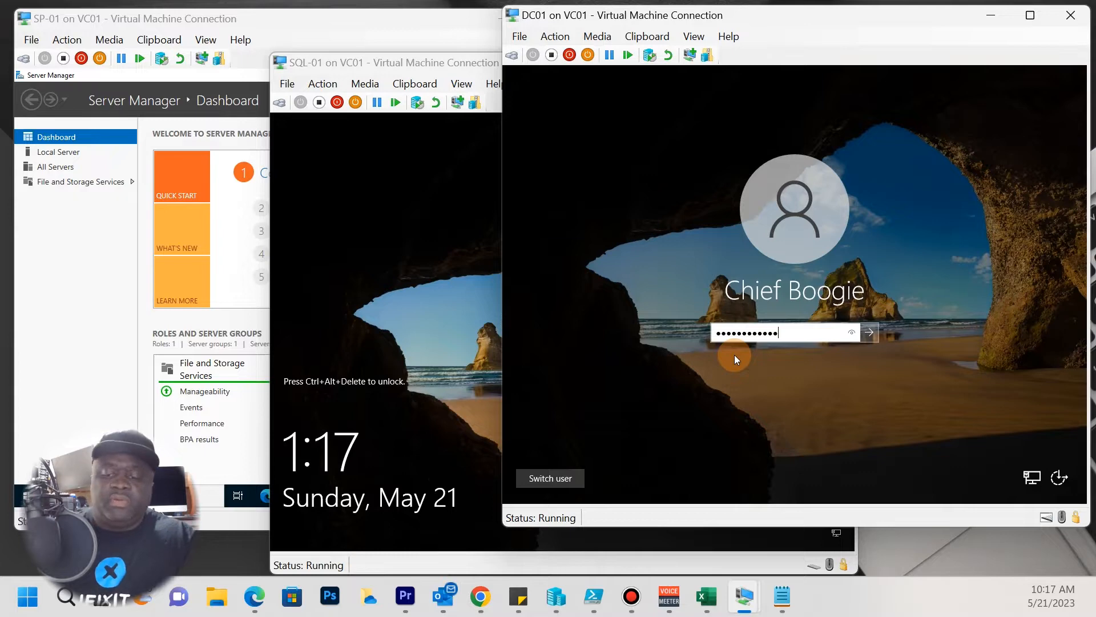
key("Return")
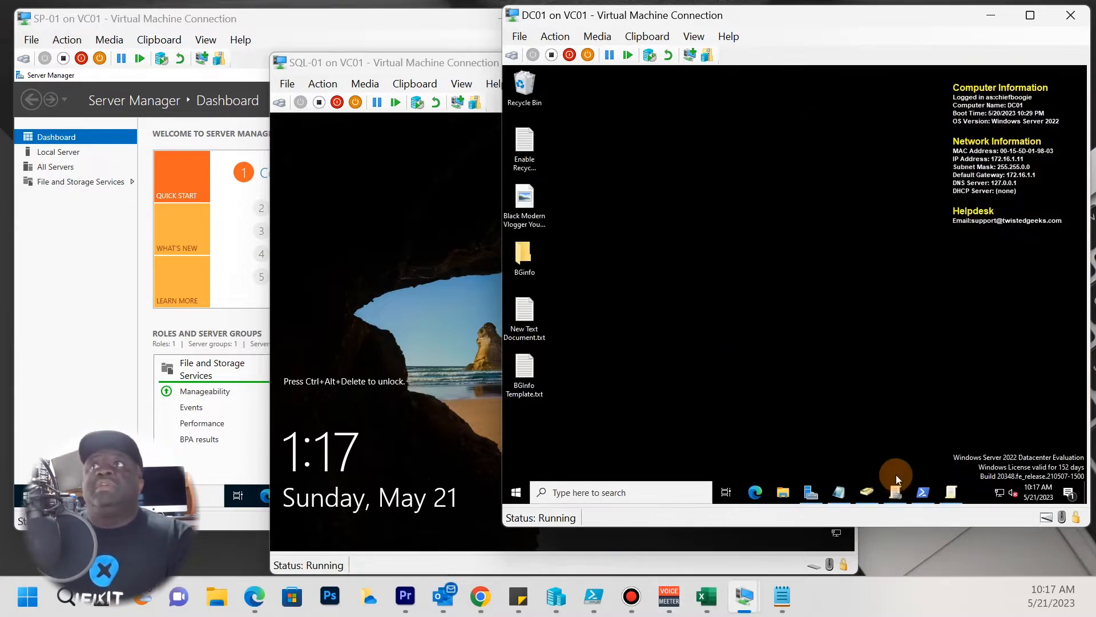
left_click(866, 492)
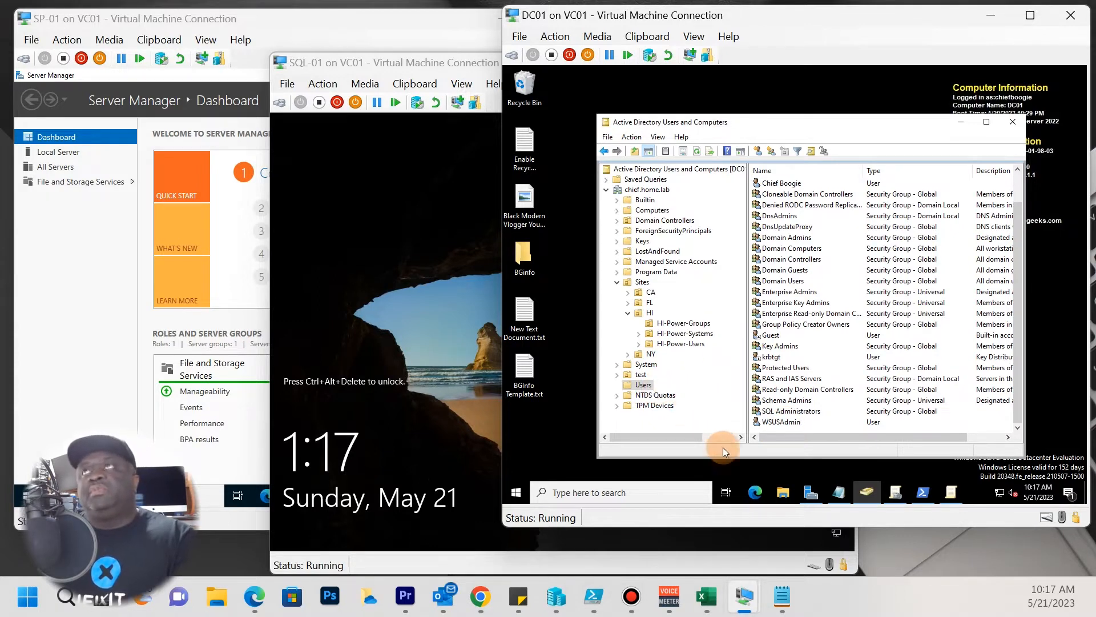
Start a new user in chief.home.lab/Users and enter SPAdmin as its name and logon name.
right_click(647, 388)
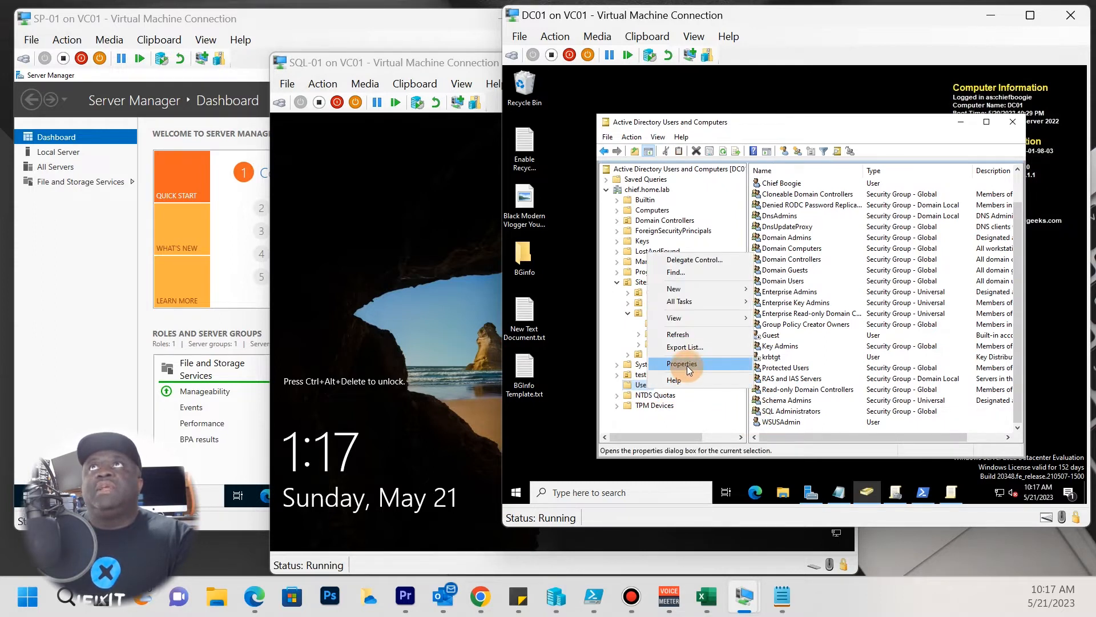
mouse_move(679, 288)
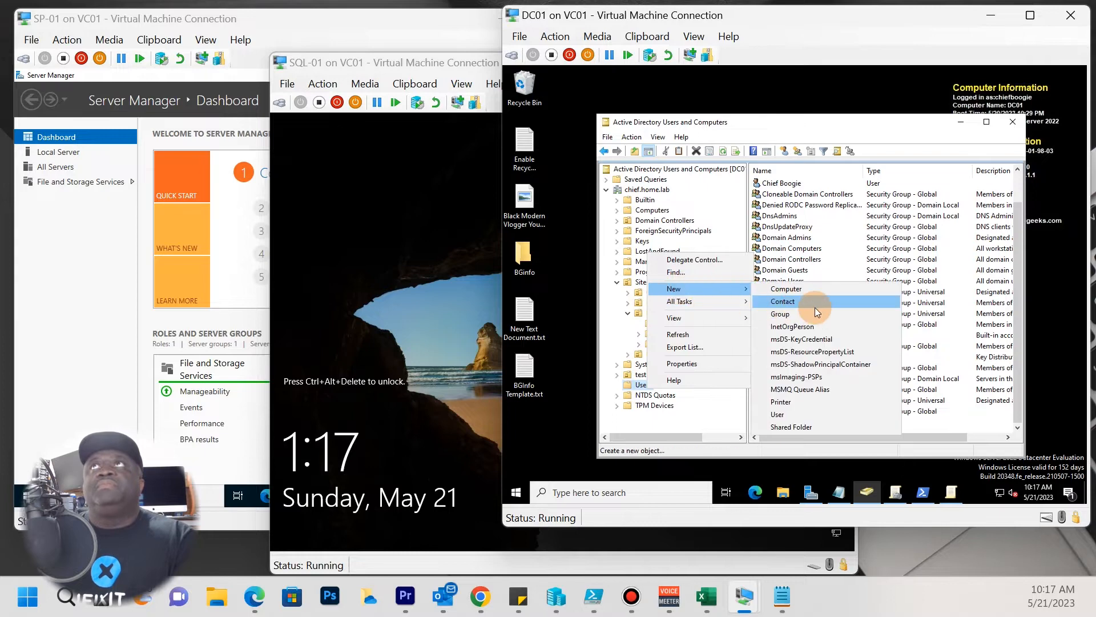
left_click(791, 414)
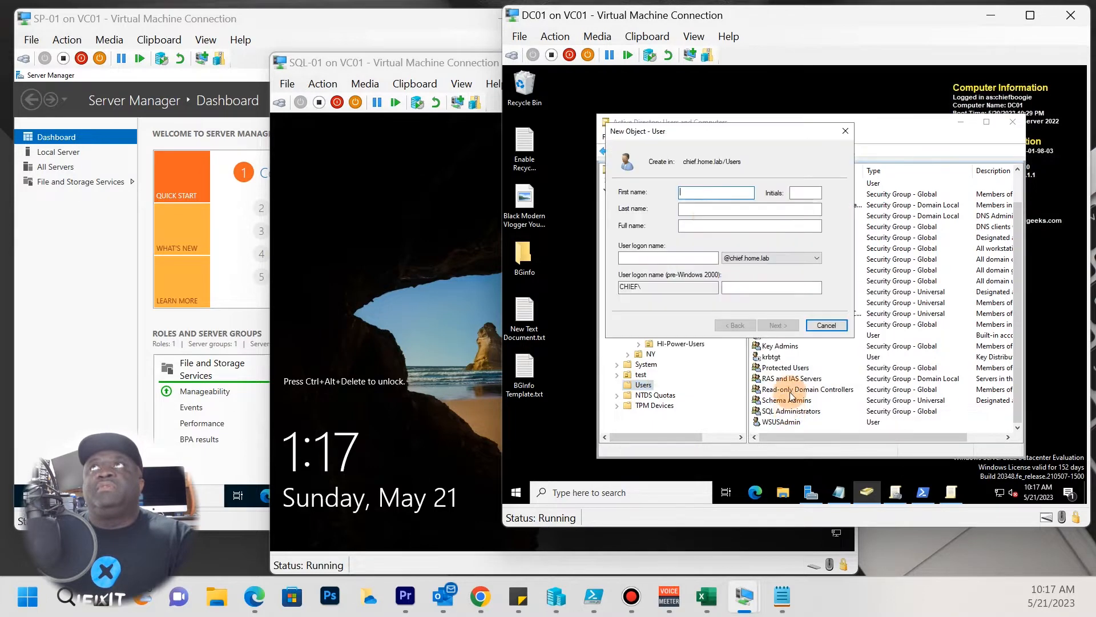
left_click(689, 226)
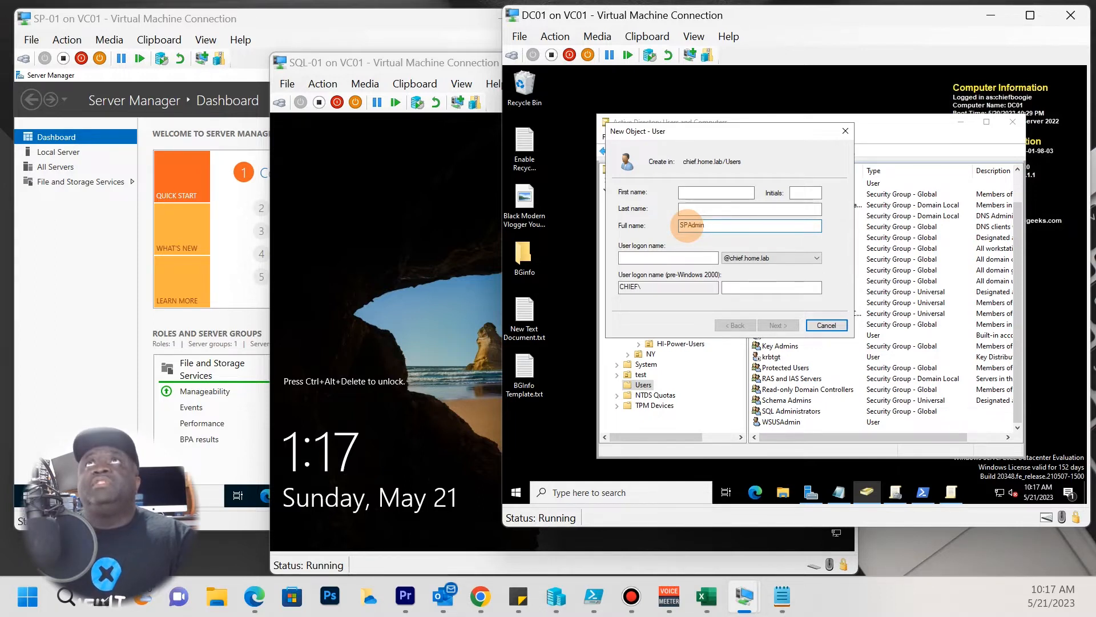
key("Tab")
type("SP")
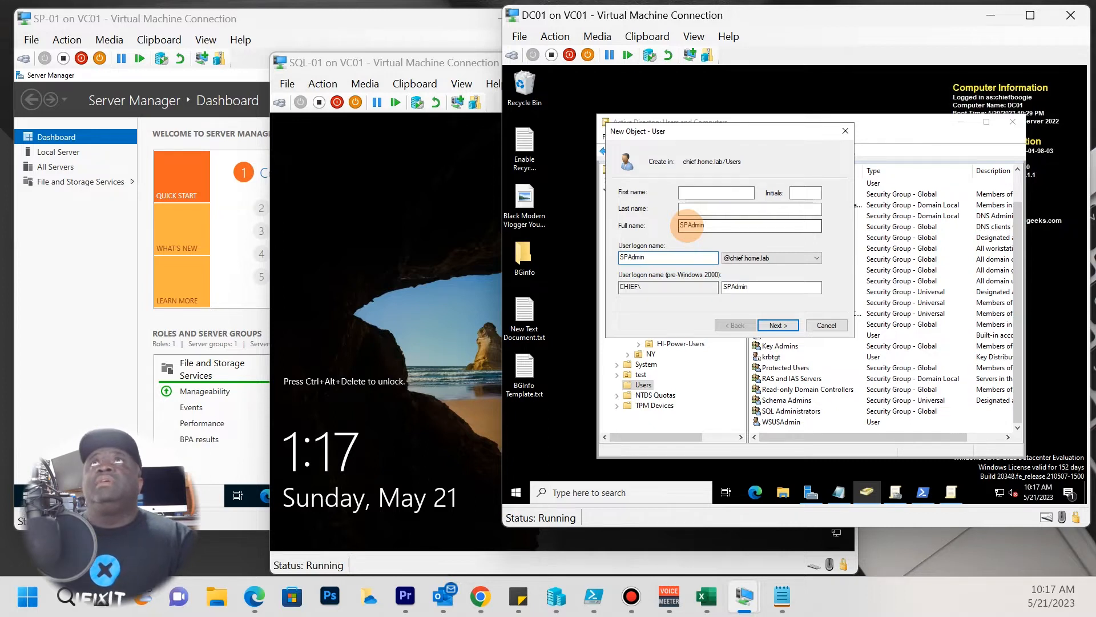
left_click(776, 324)
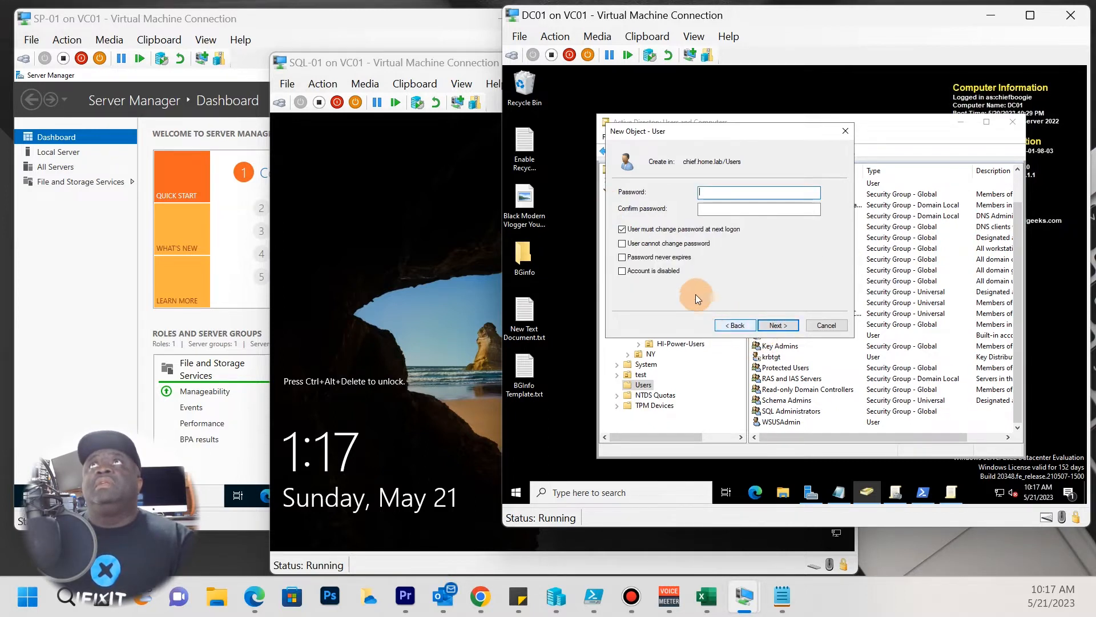
Give SPAdmin a password, clear must-change at next logon, make it never expire, and finish.
left_click(622, 230)
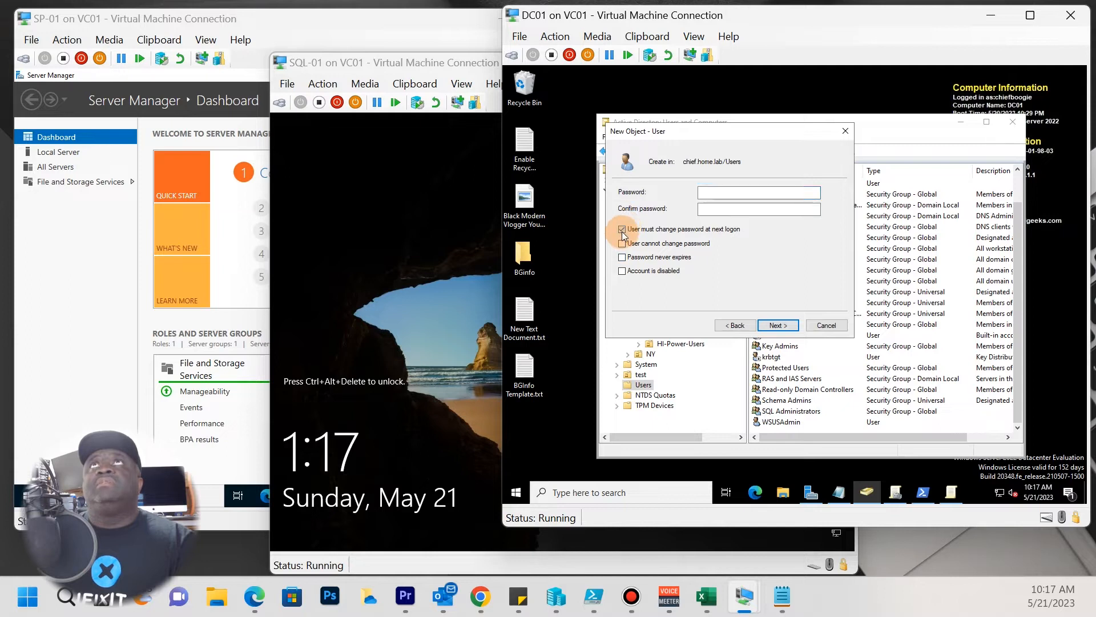
left_click(622, 229)
left_click(622, 258)
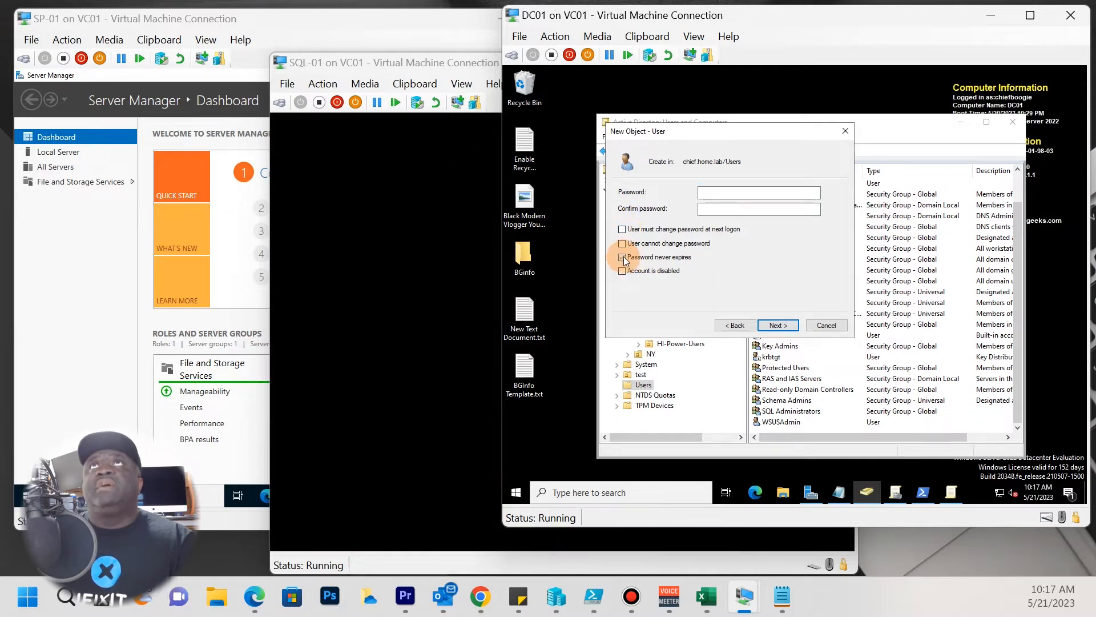
left_click(720, 193)
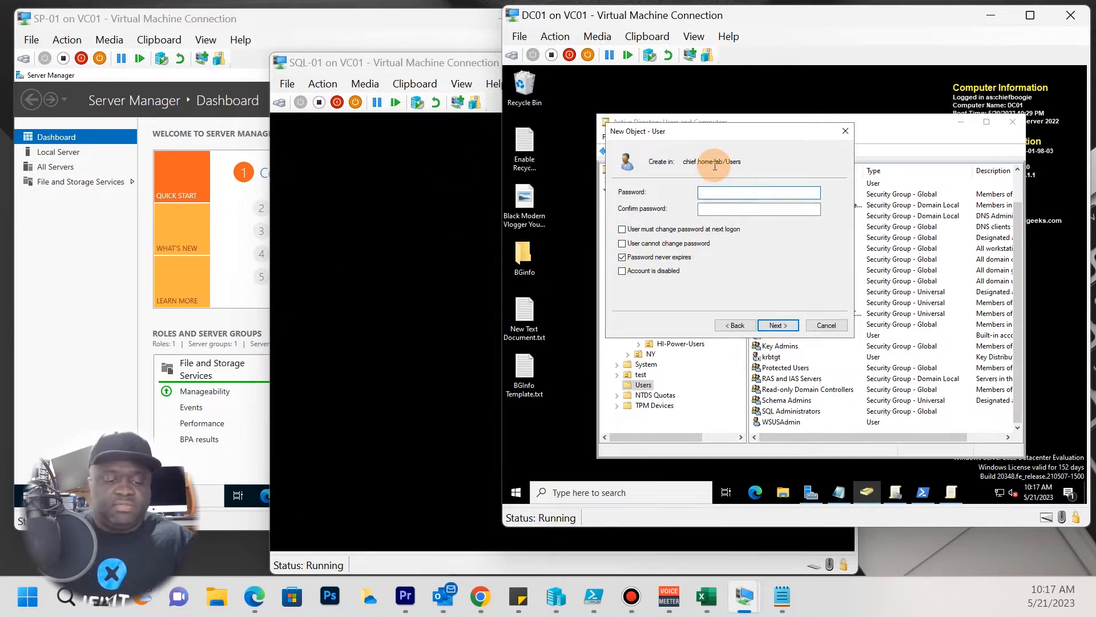
type("••••••")
key("Tab")
type("••••••••••")
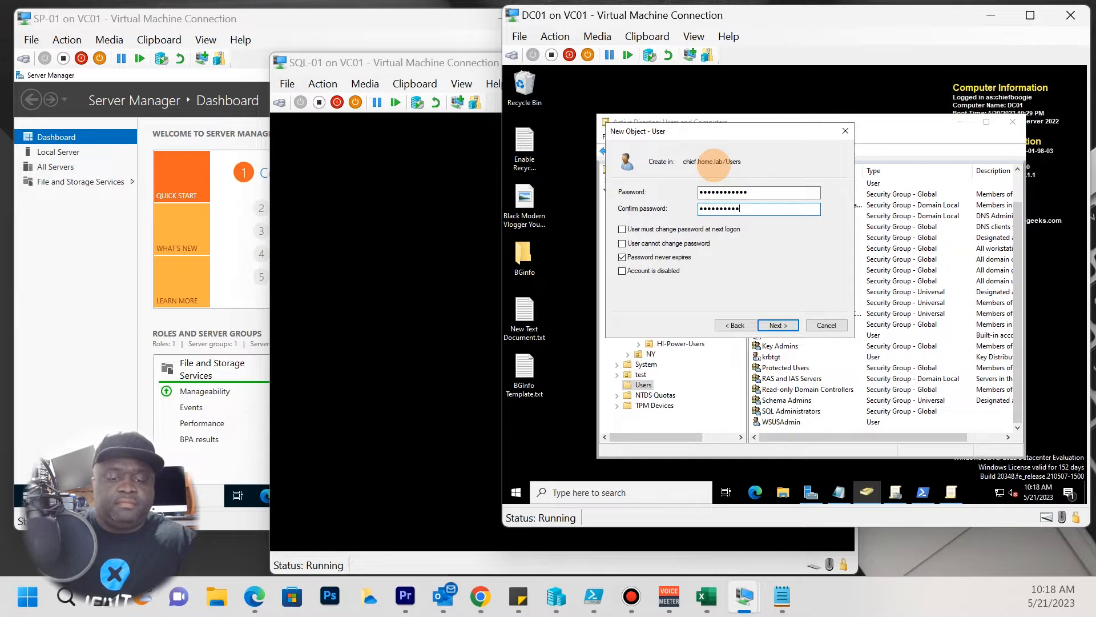
type("••")
key("Return")
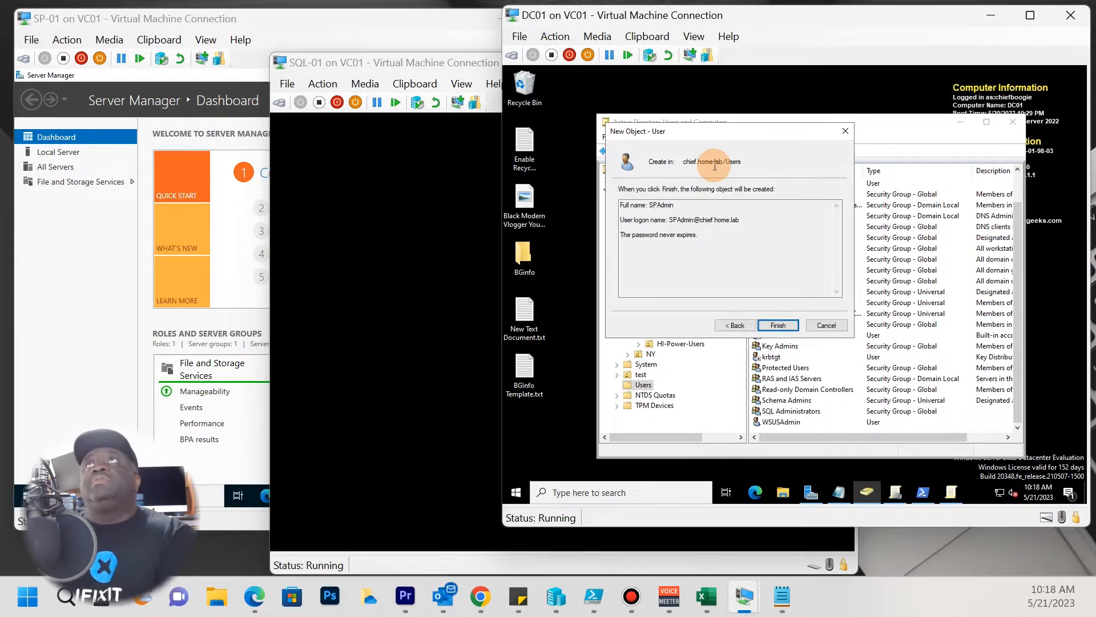
left_click(775, 324)
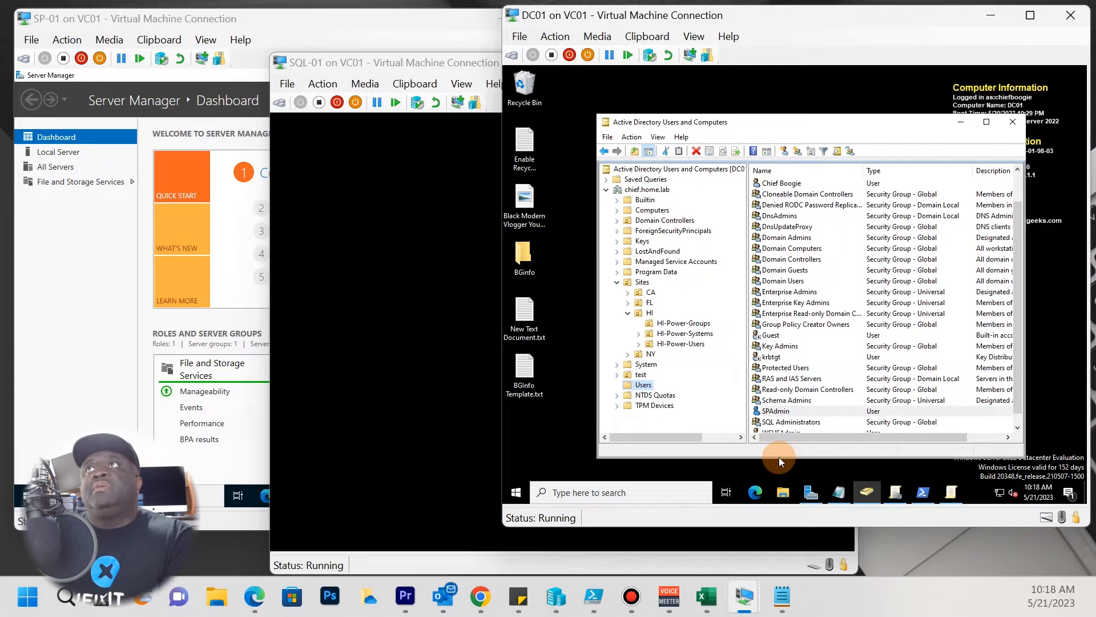
Enlarge the window and create the SharePoint Admins group with Global scope and Security type.
left_click_drag(779, 457, 779, 472)
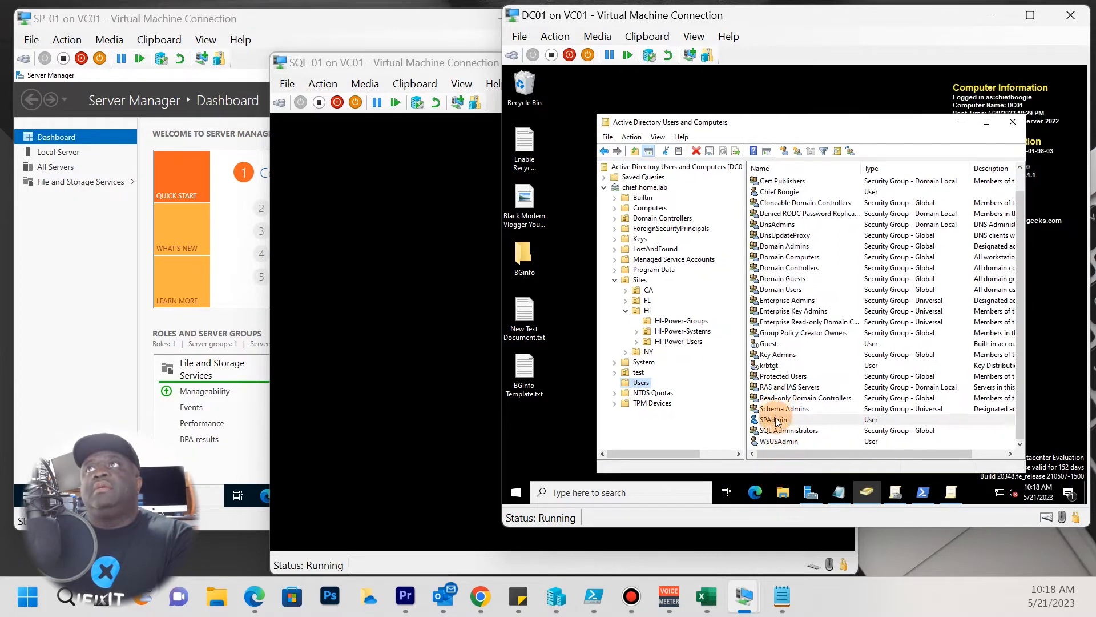
right_click(642, 388)
mouse_move(728, 272)
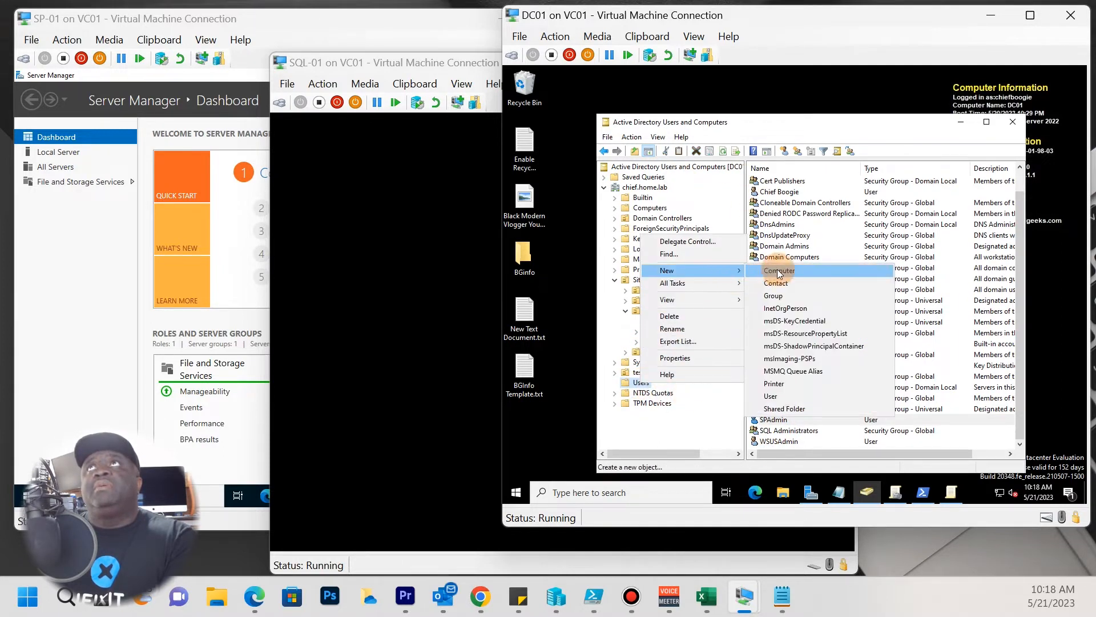
left_click(799, 294)
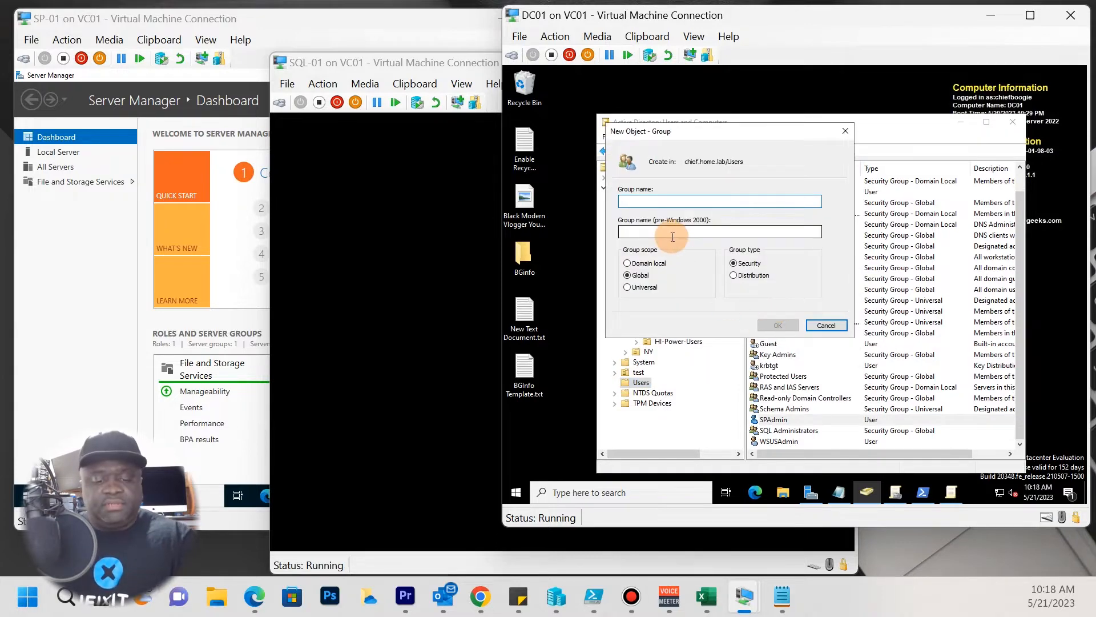
type("SharePoint Admins")
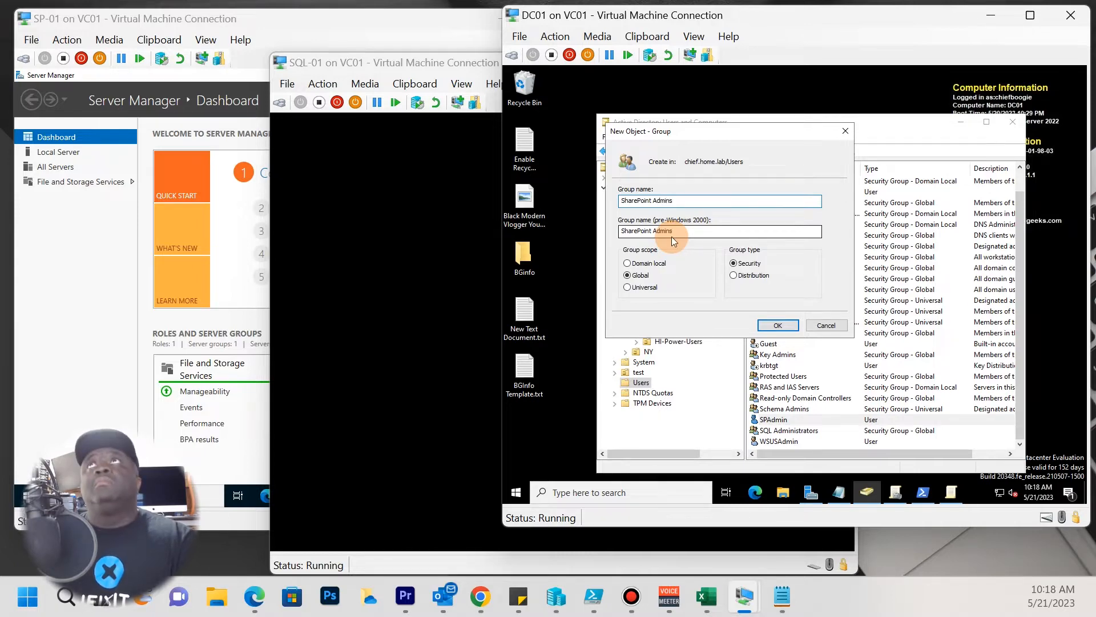
key("Return")
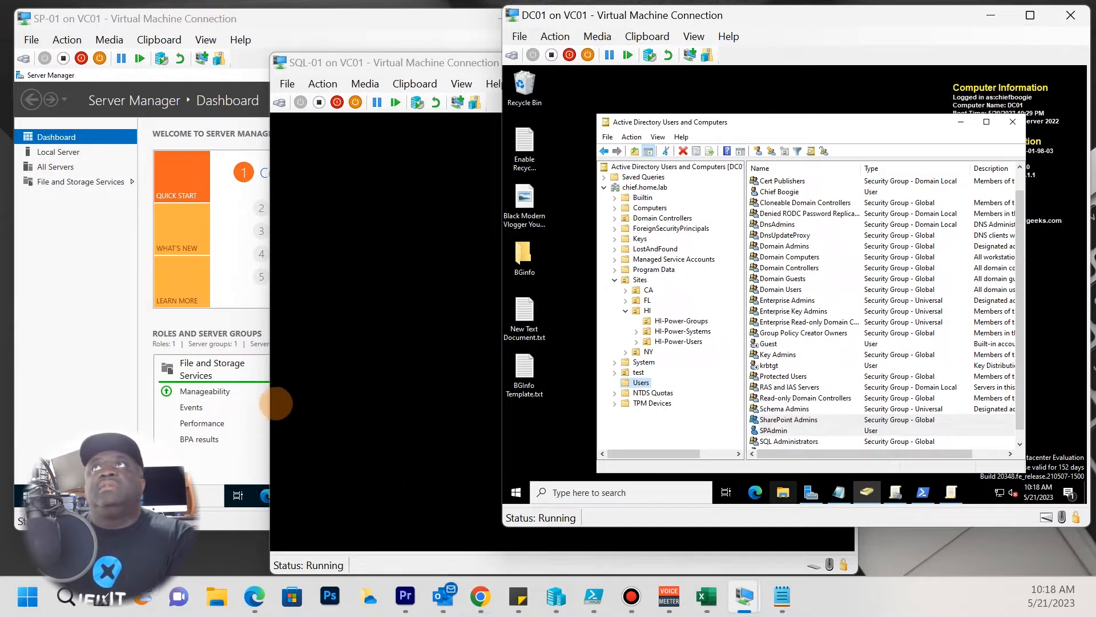
Open SharePoint Admins' properties and add SPAdmin on the Members tab.
left_click(888, 246)
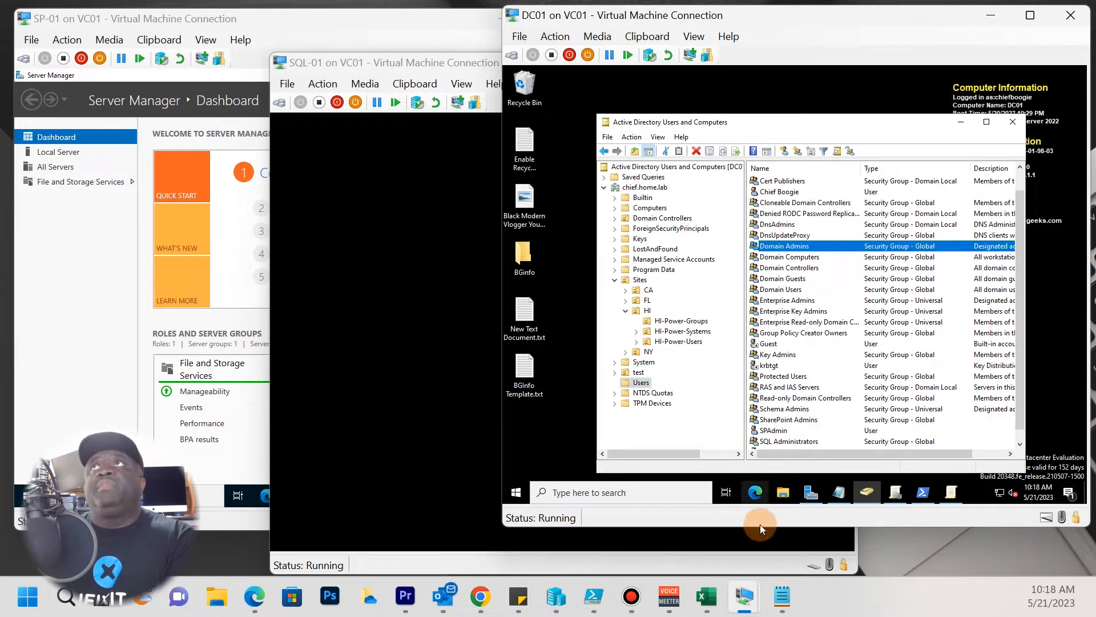
left_click(787, 423)
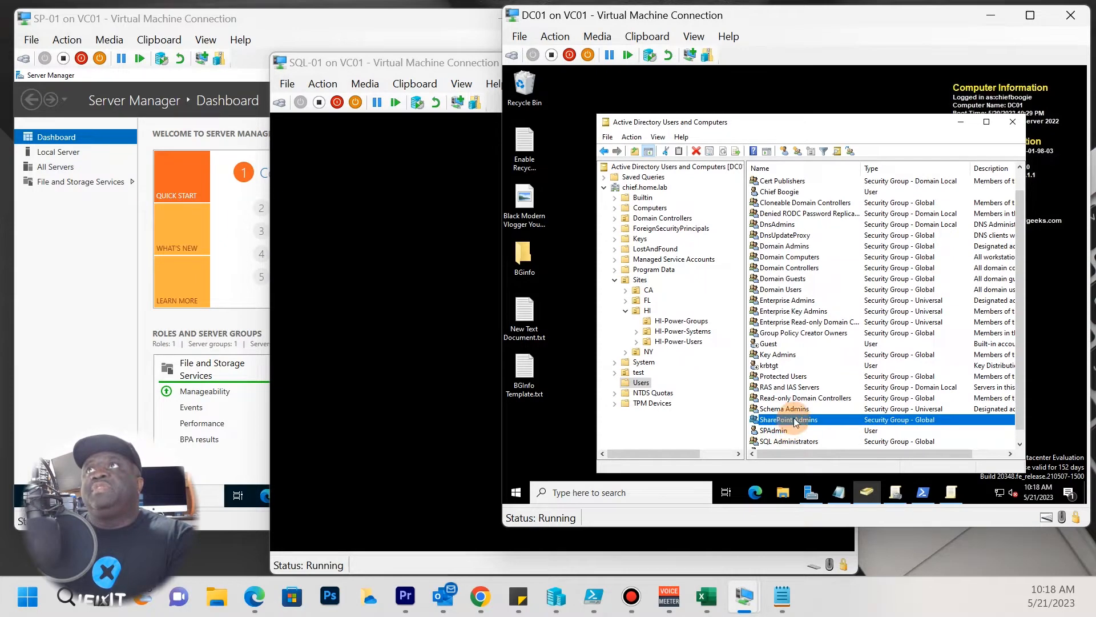
right_click(794, 418)
left_click(820, 392)
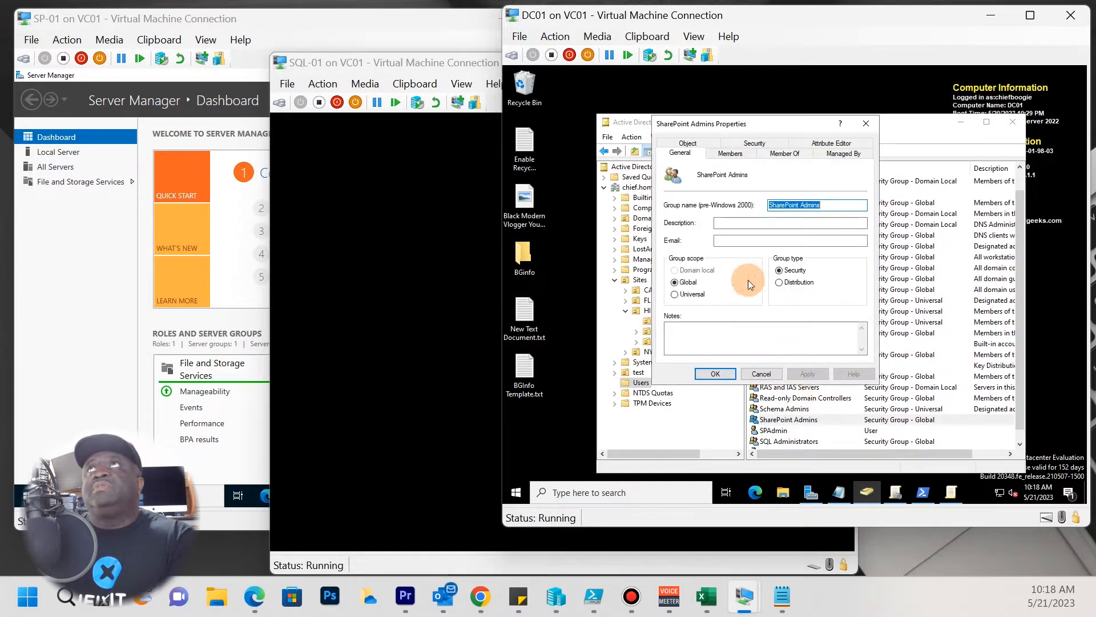
left_click(729, 153)
left_click(679, 340)
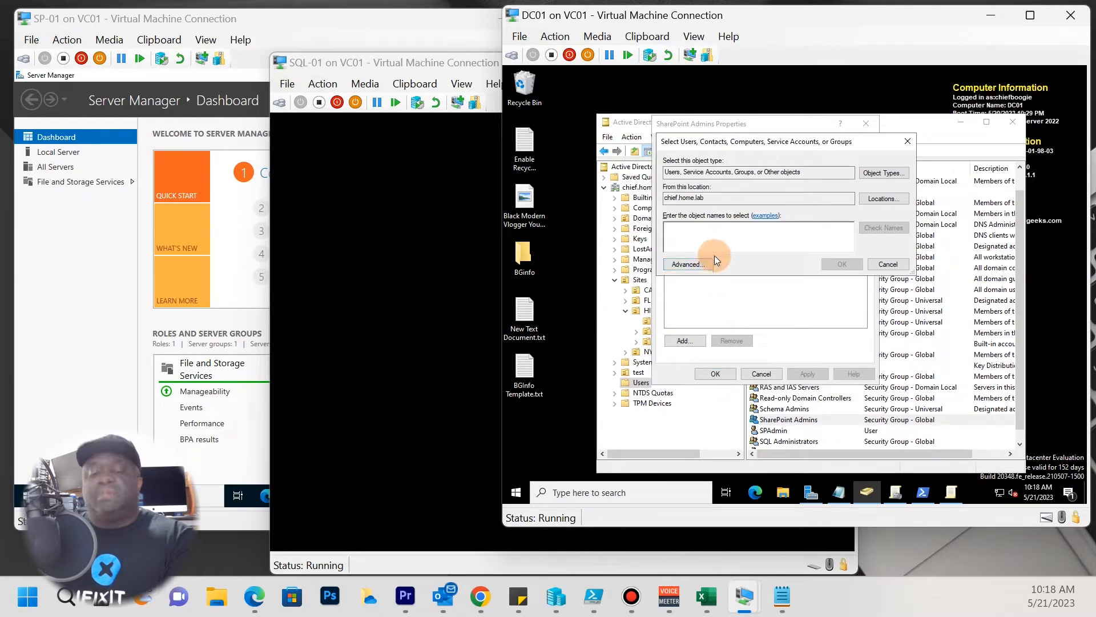
type("SPAdm")
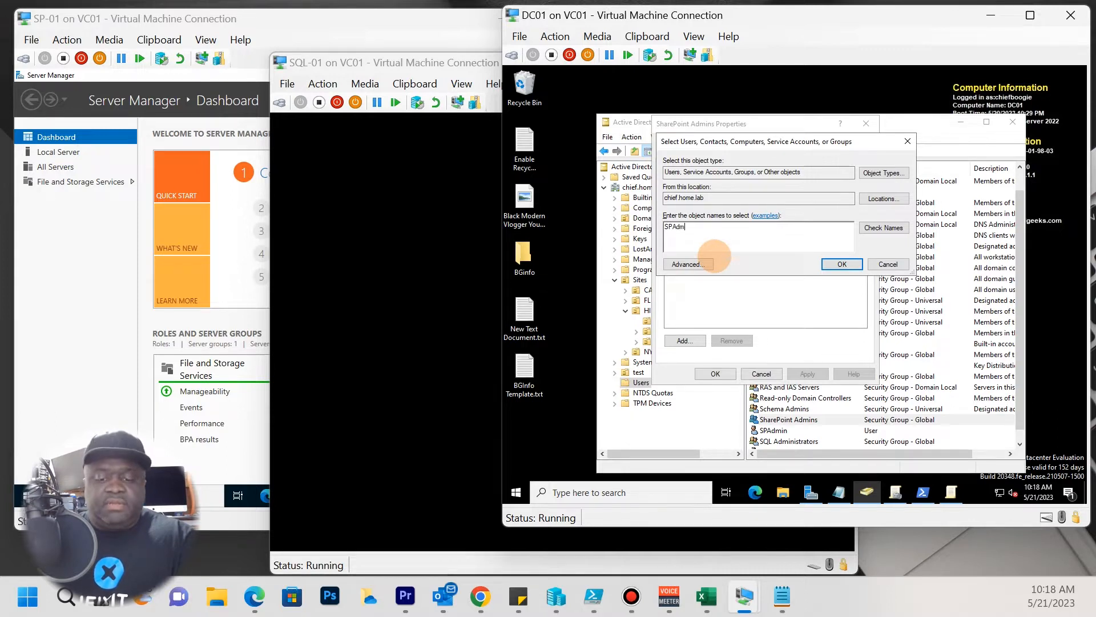
key("Return")
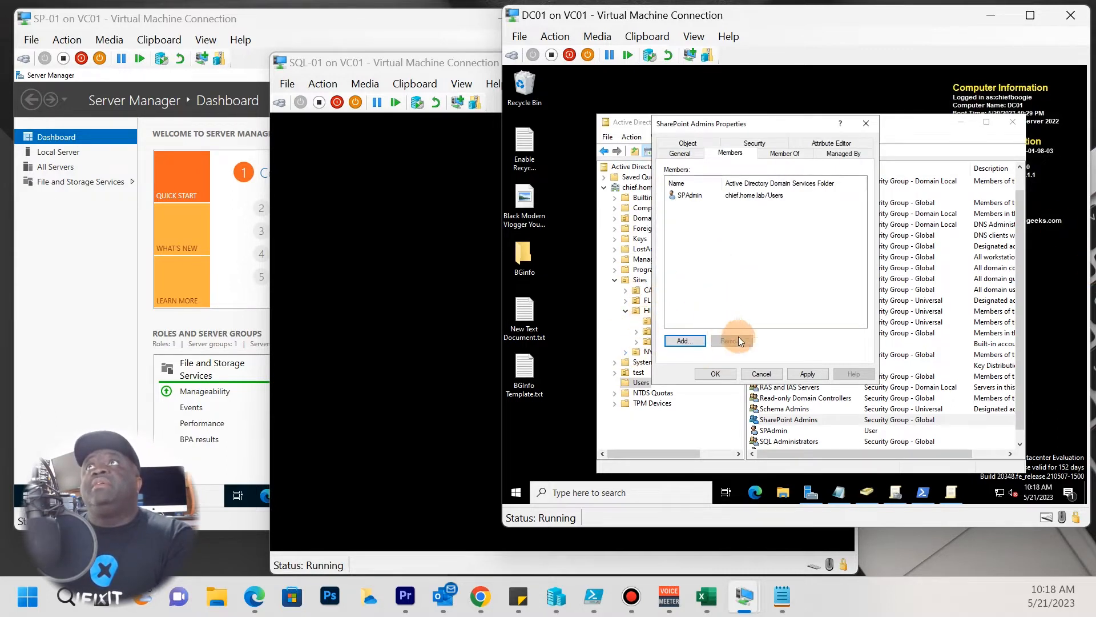
left_click_drag(745, 125, 718, 177)
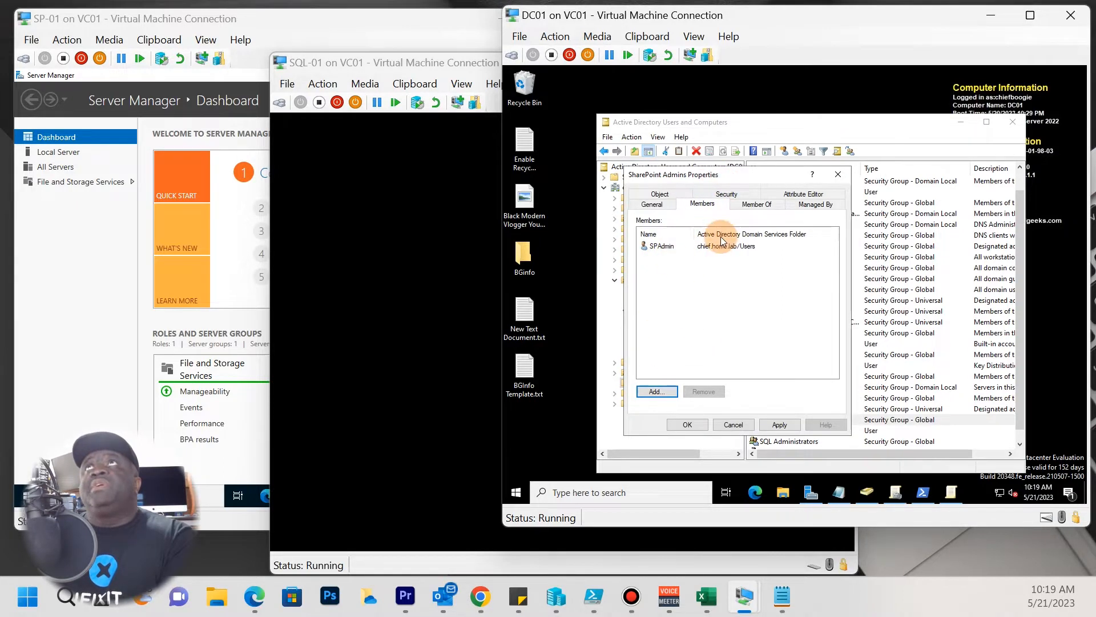
On the Member Of tab, add SharePoint Admins to the Administrators group.
left_click(758, 206)
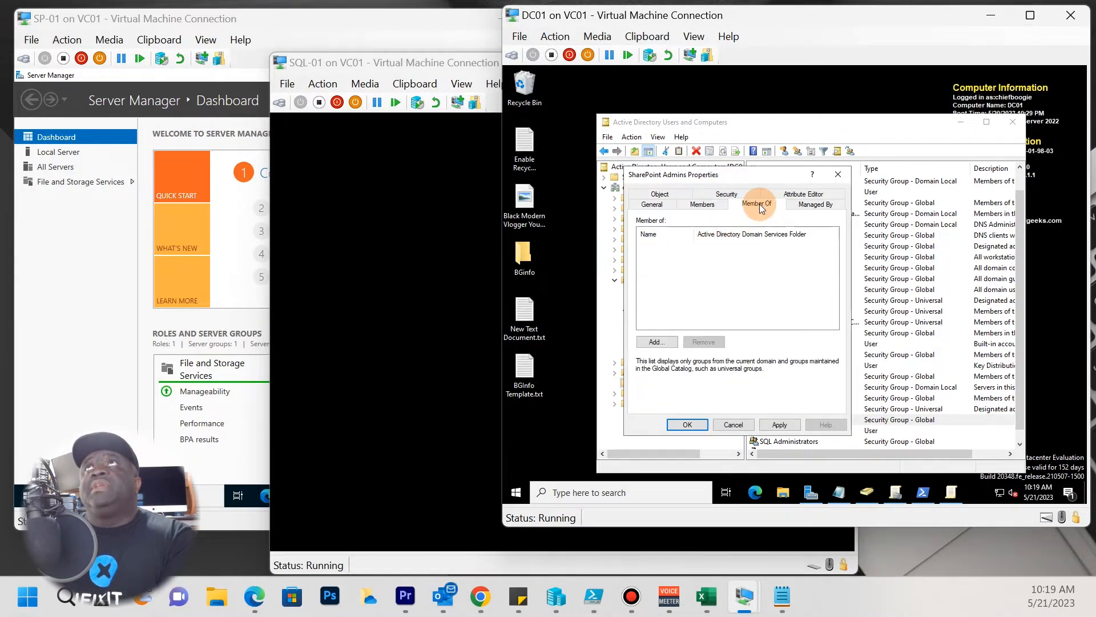
left_click(657, 342)
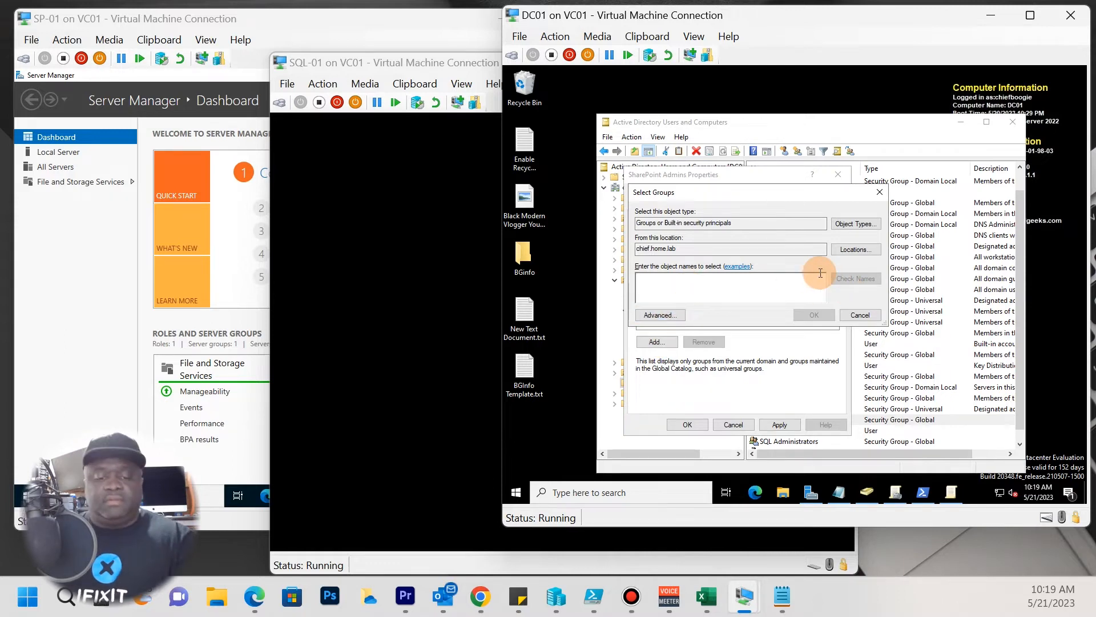
type("admin")
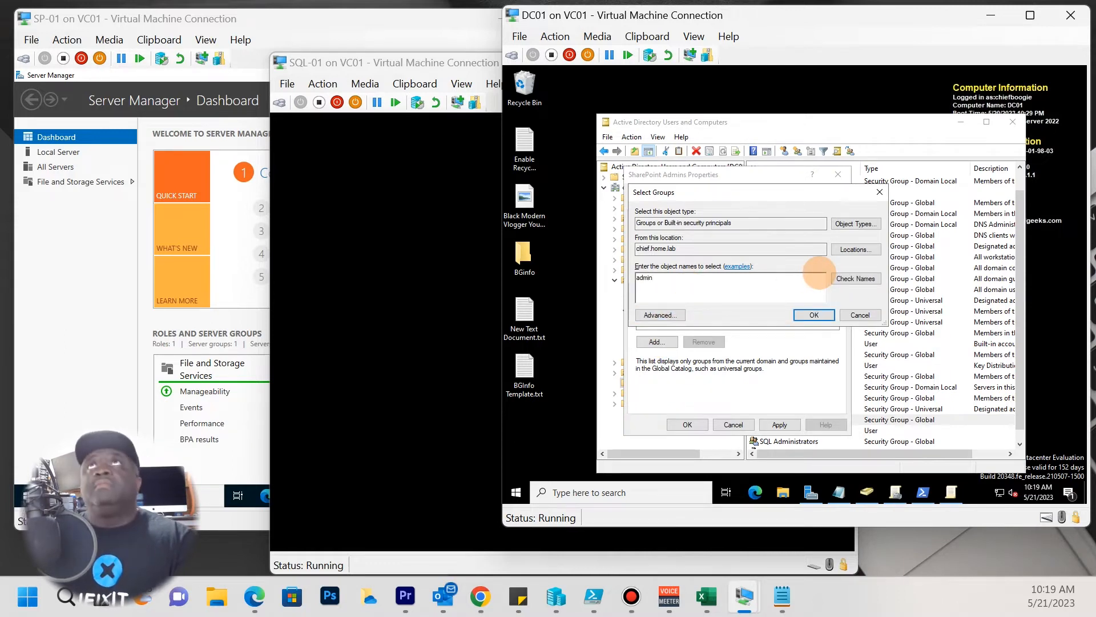
key("Return")
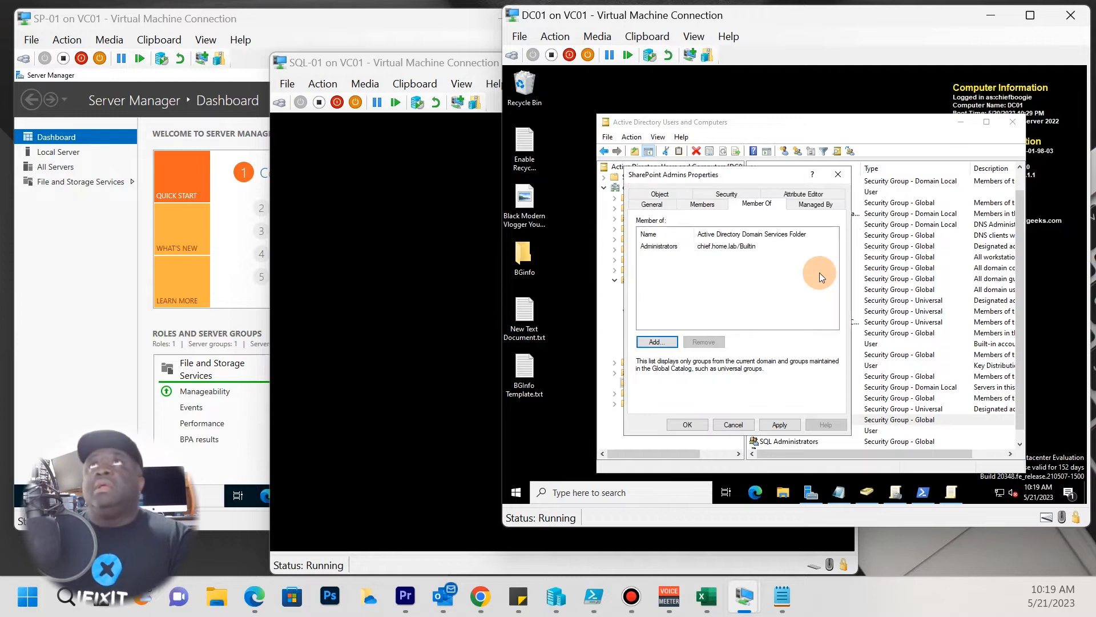
left_click(674, 249)
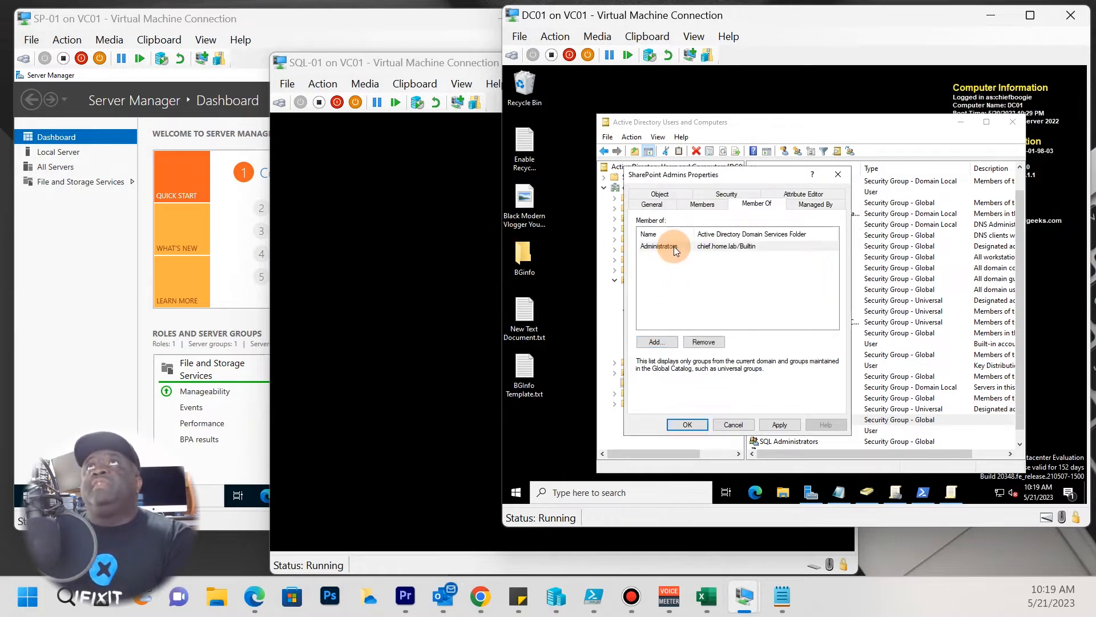
double_click(674, 249)
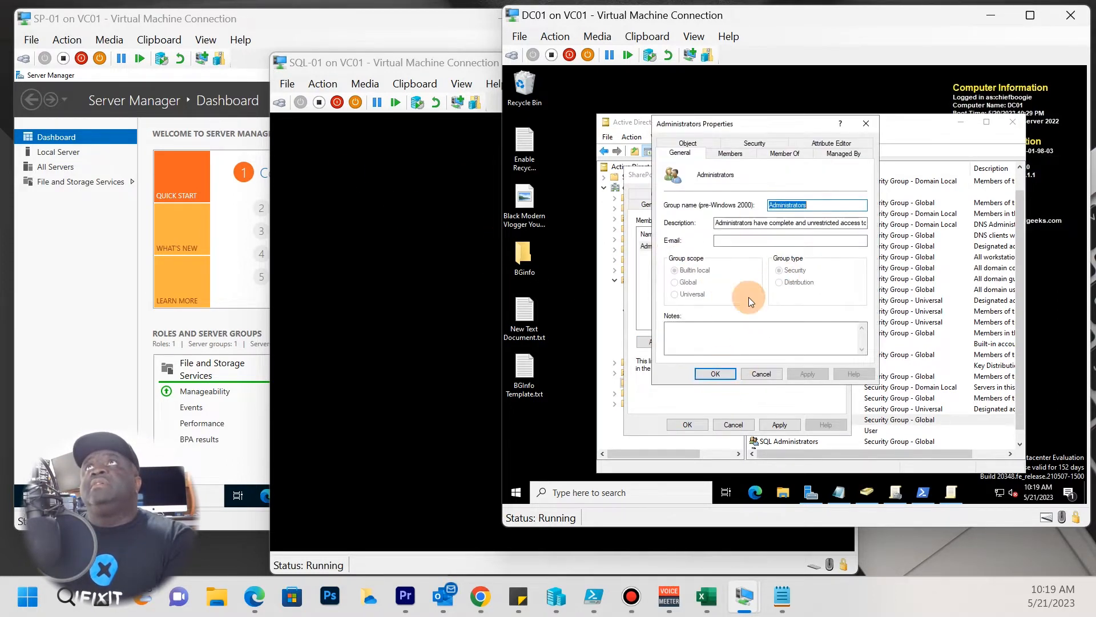
left_click(784, 153)
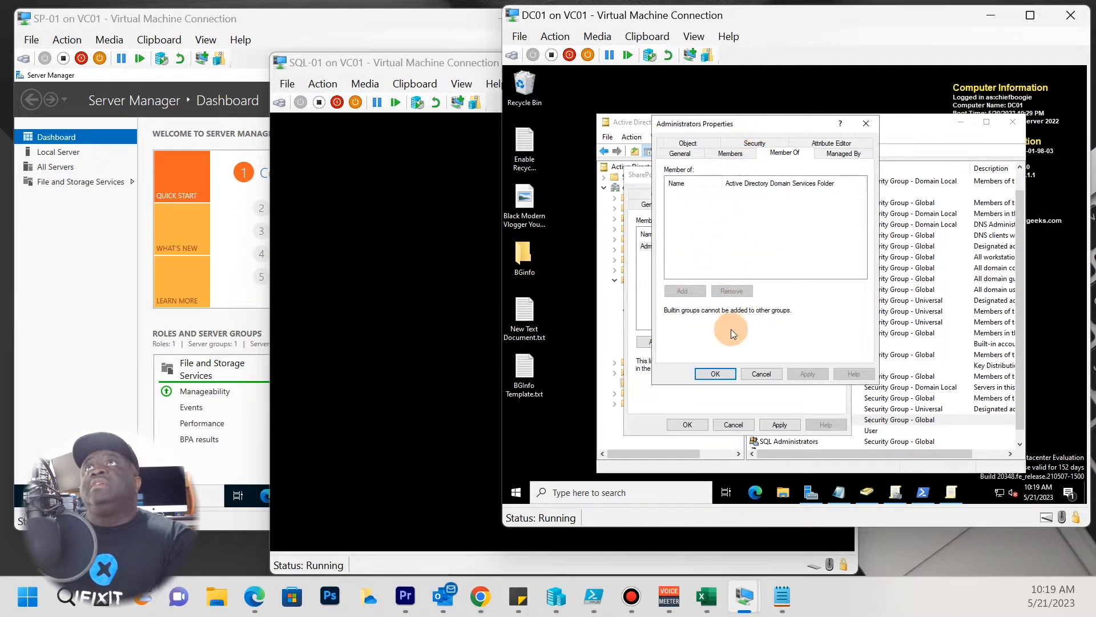
left_click(717, 375)
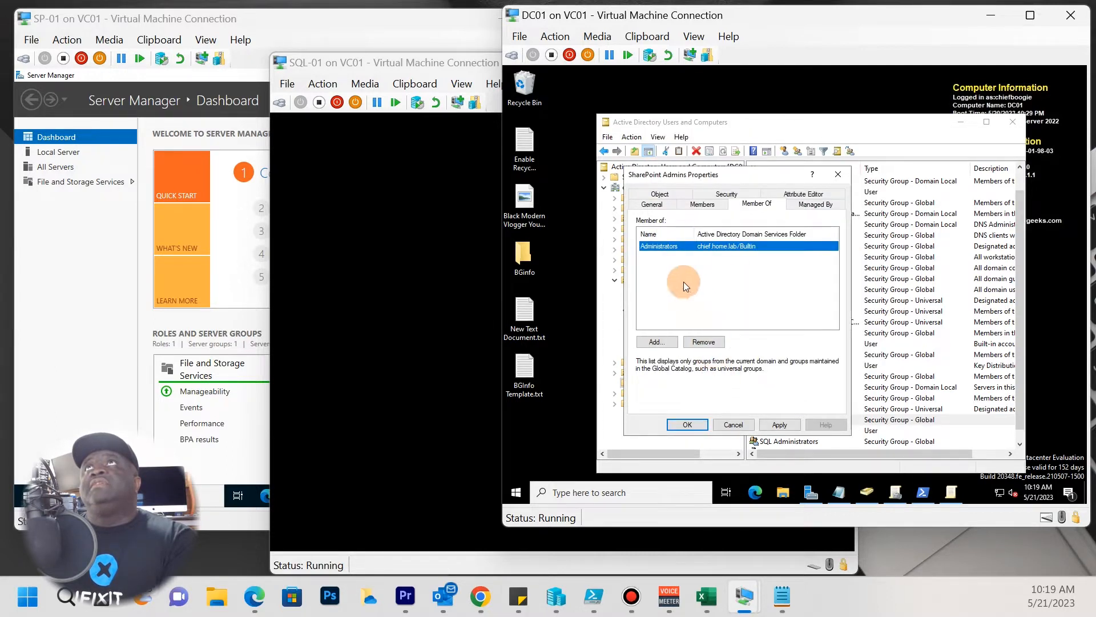
Add SharePoint Admins to Domain Admins using Check Names.
left_click(666, 340)
type("domain")
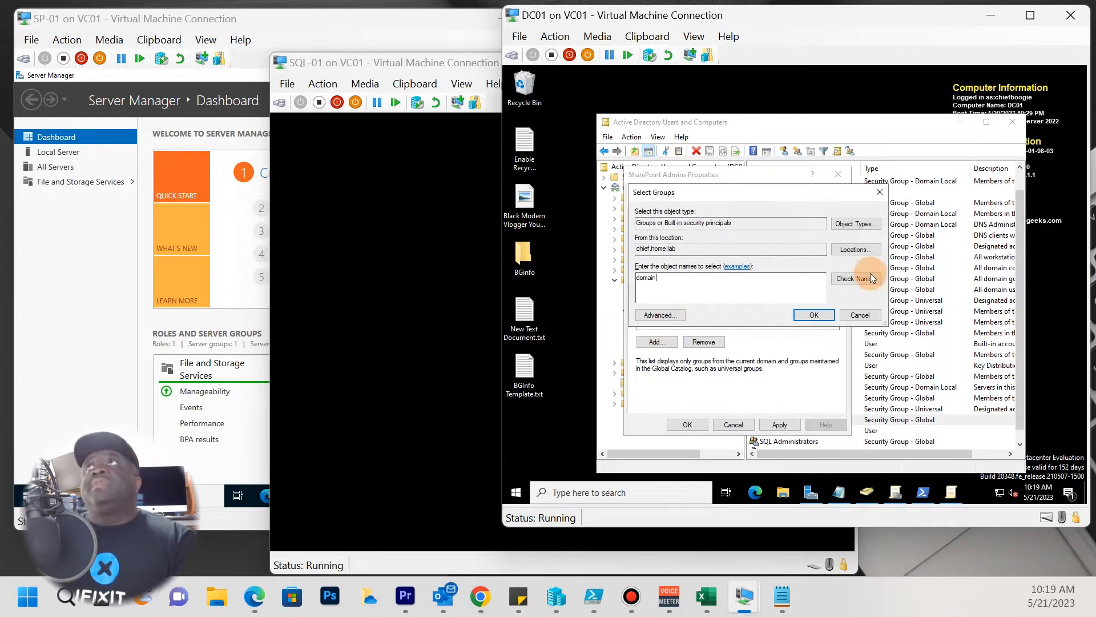
left_click(873, 286)
left_click(711, 284)
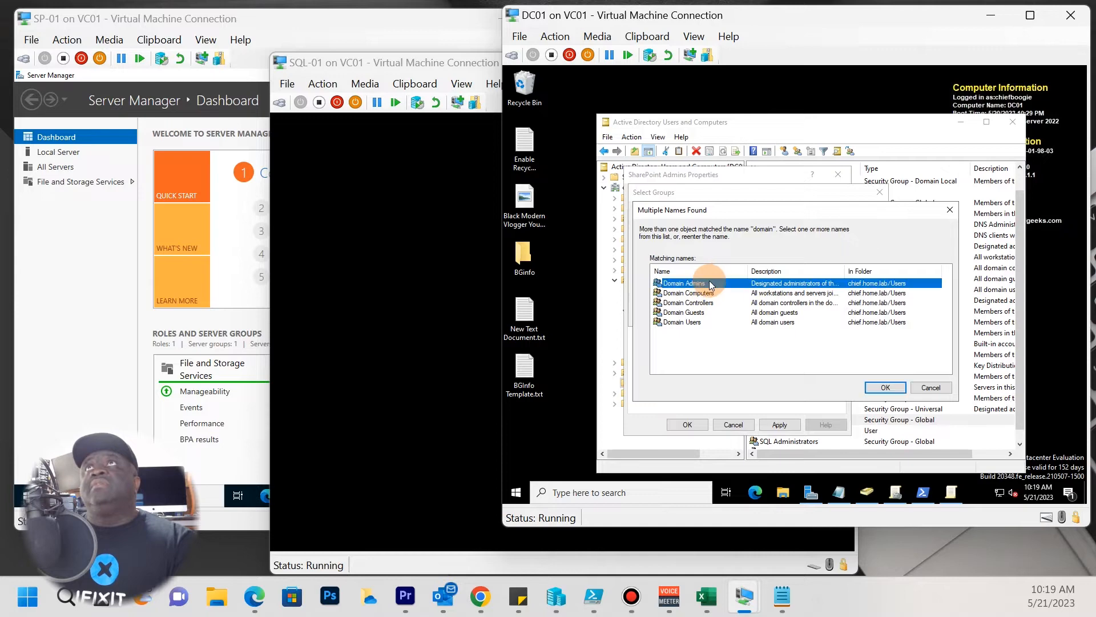
left_click(885, 388)
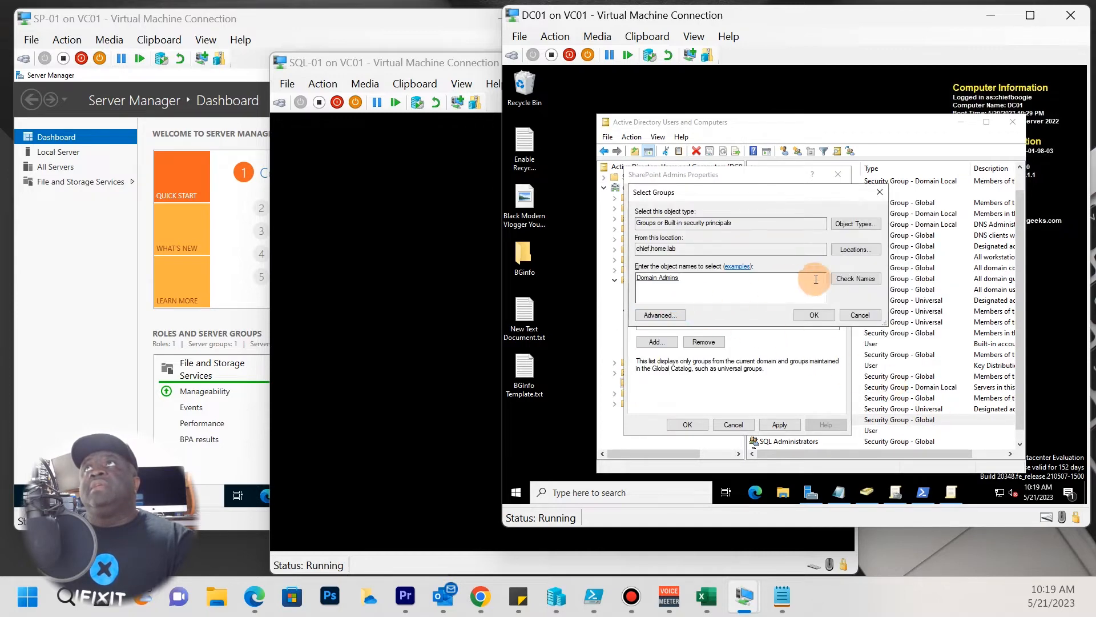
left_click(814, 315)
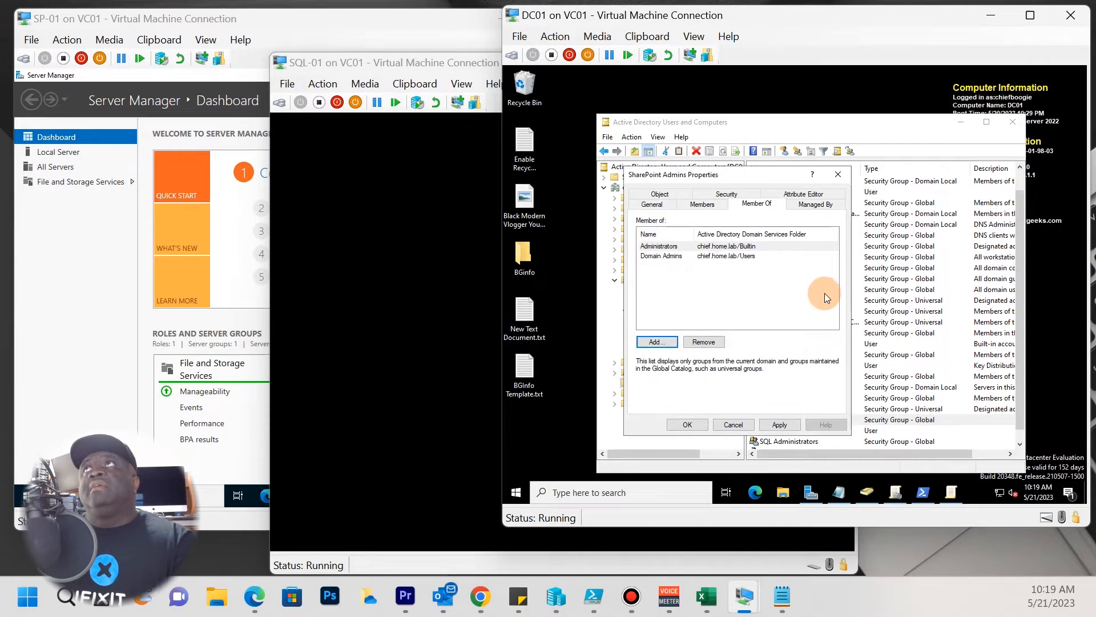
Find and add Schema Admins via Advanced search, then apply and save the group properties.
left_click(655, 341)
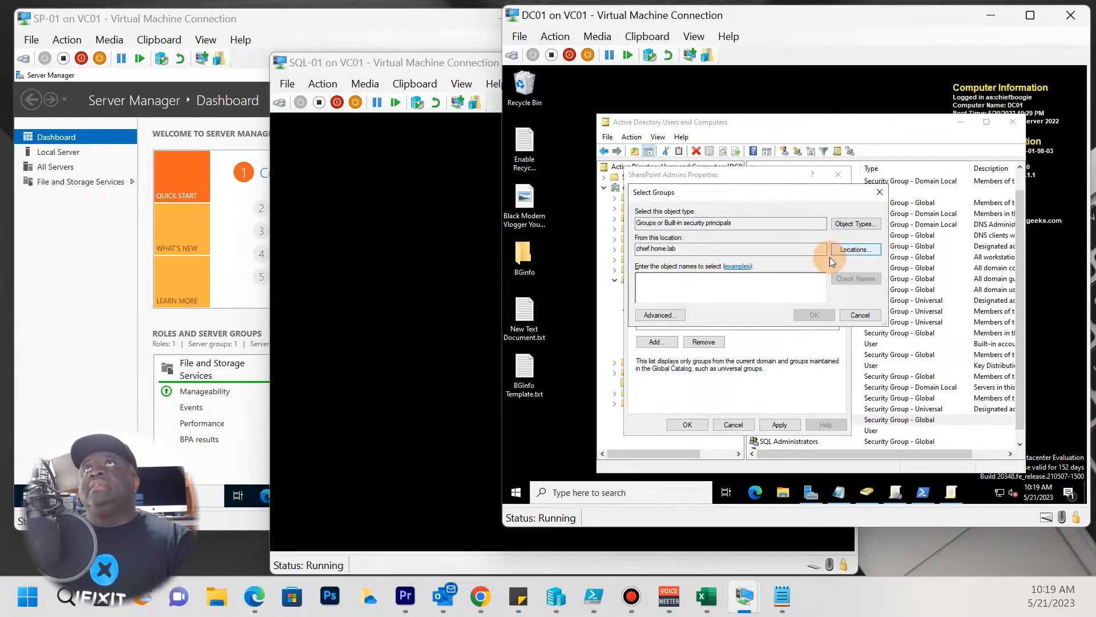
left_click(661, 314)
left_click(897, 262)
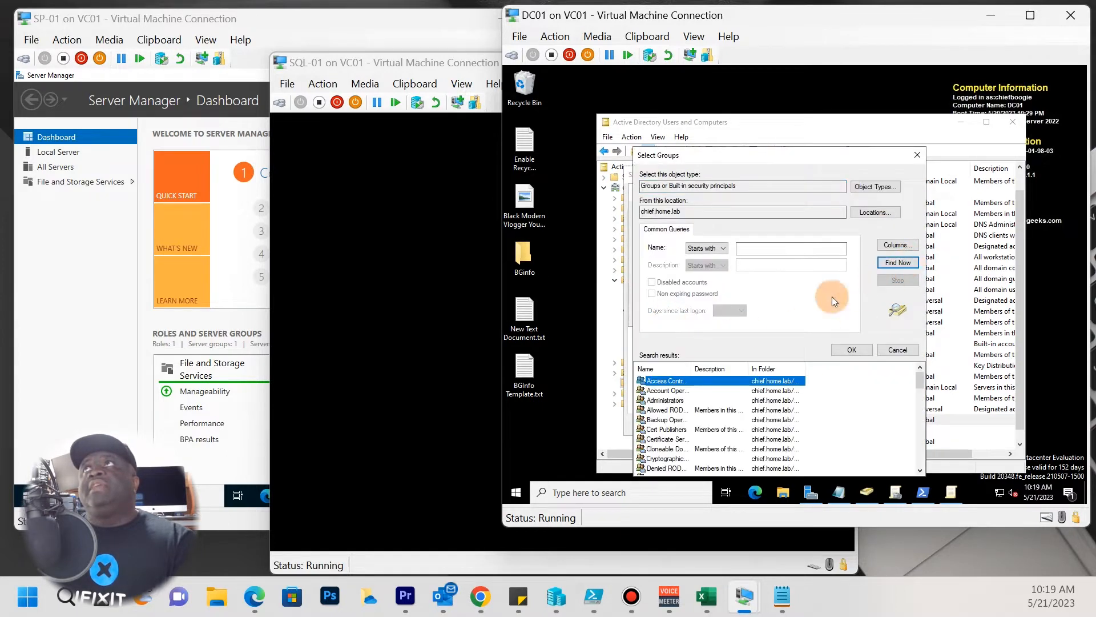
left_click_drag(692, 368, 789, 368)
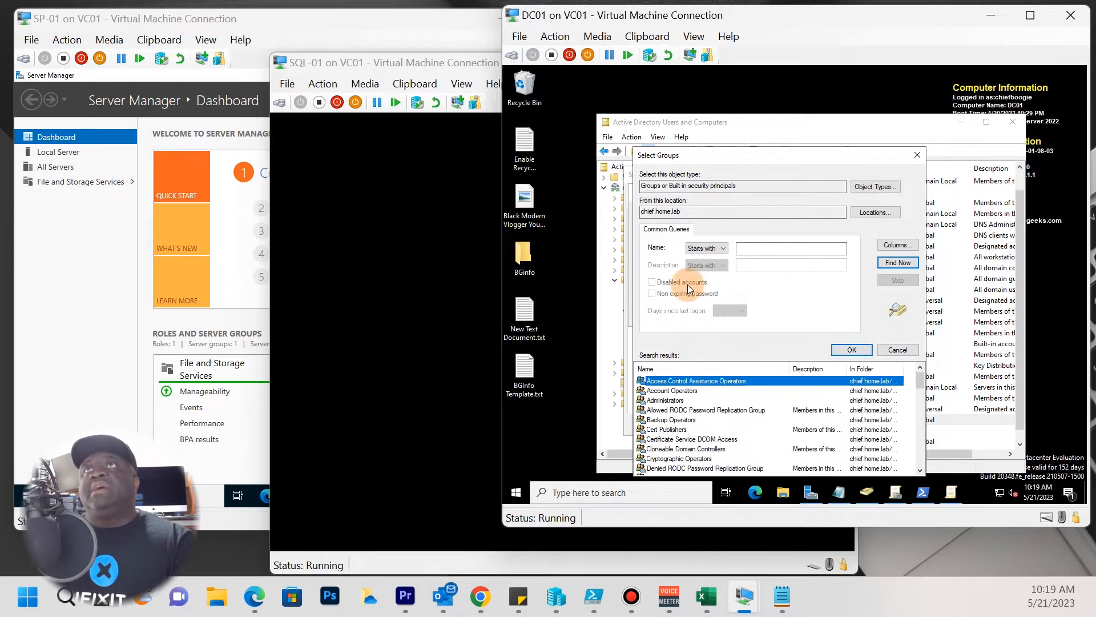
scroll(669, 406, "down", 3)
scroll(669, 413, "down", 8)
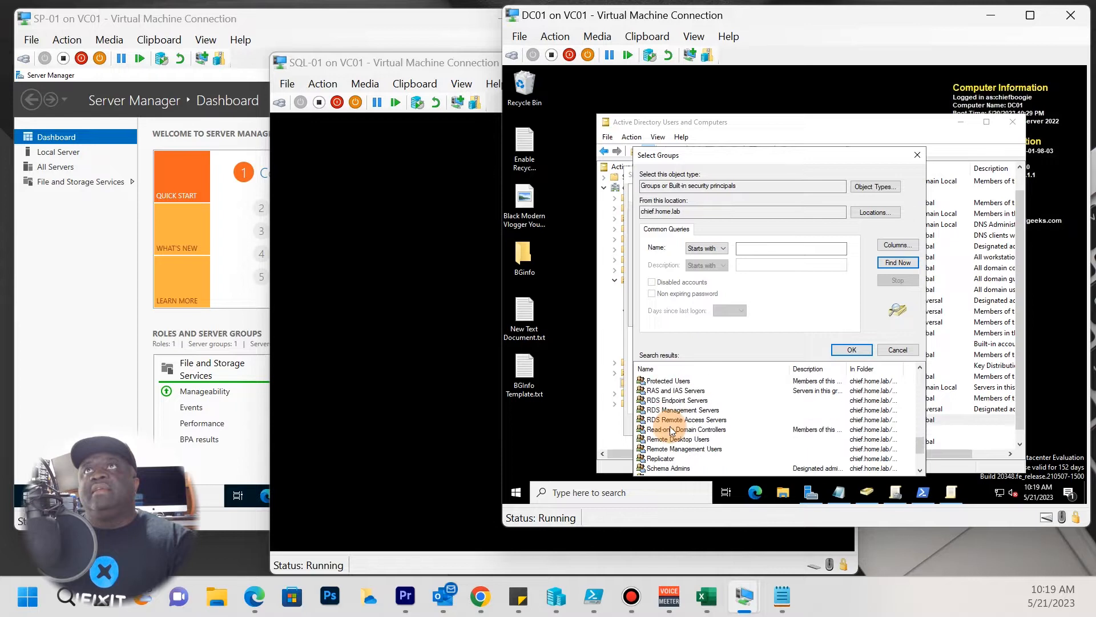
scroll(672, 430, "down", 2)
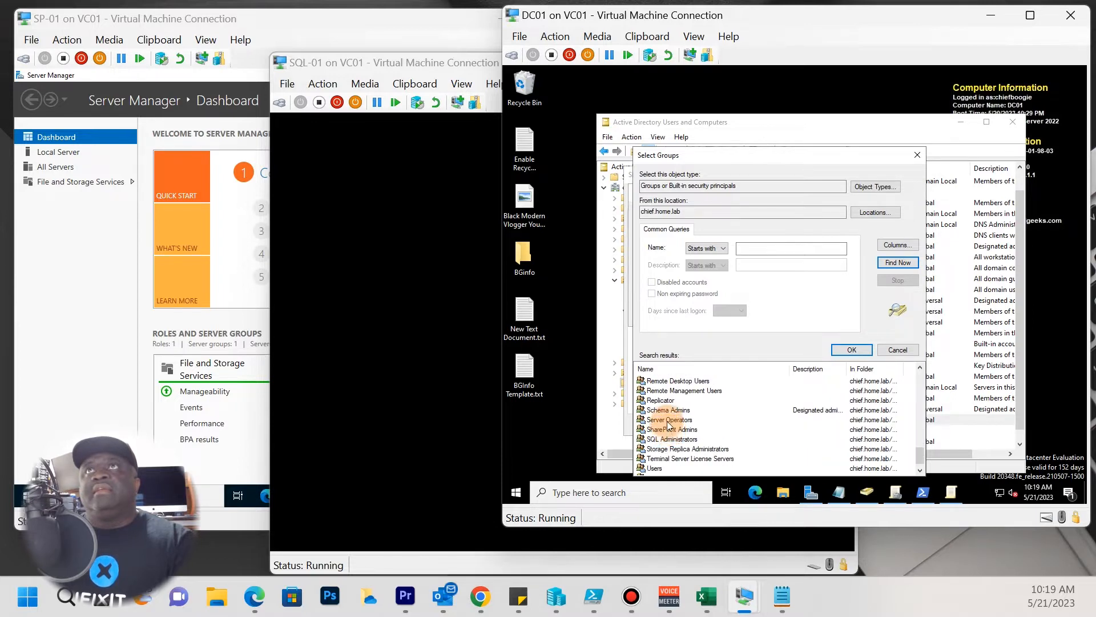
left_click(671, 410)
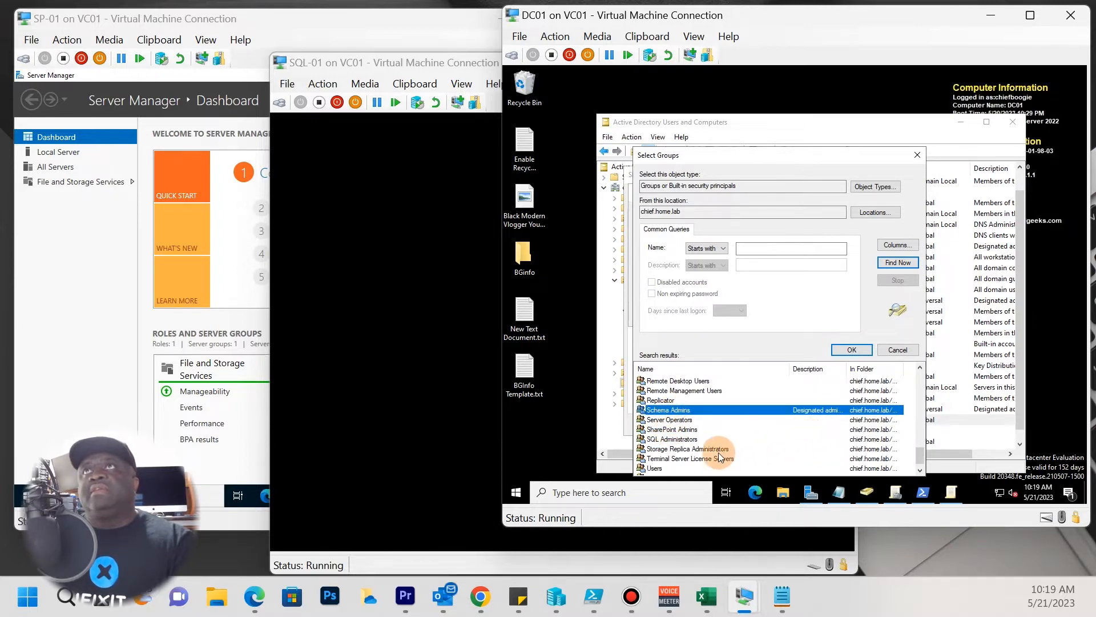
left_click(852, 349)
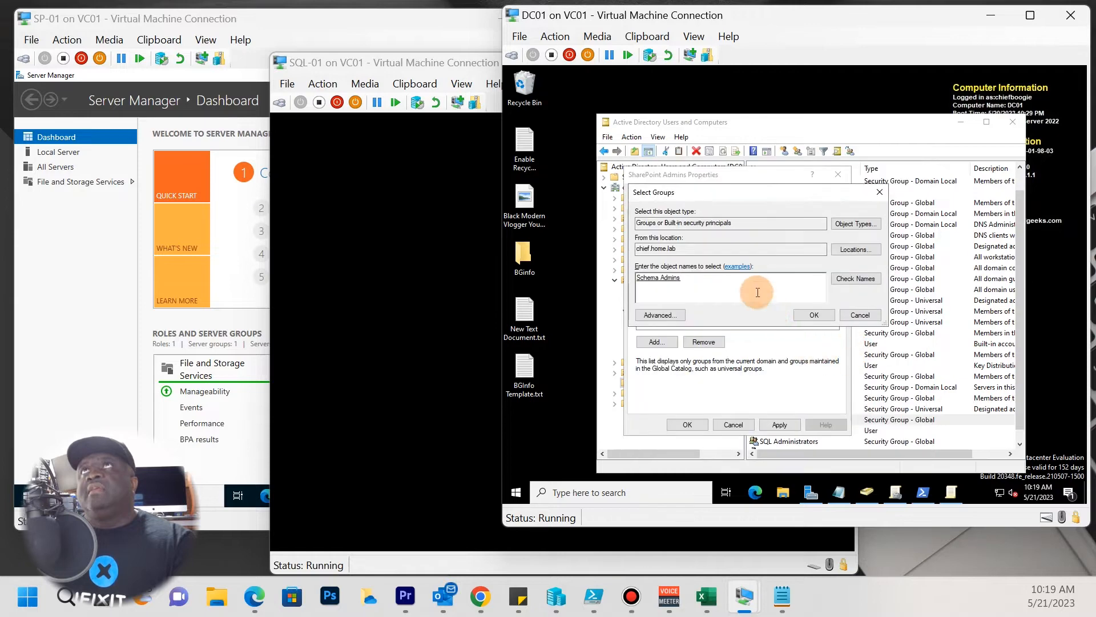
left_click(805, 314)
left_click(779, 425)
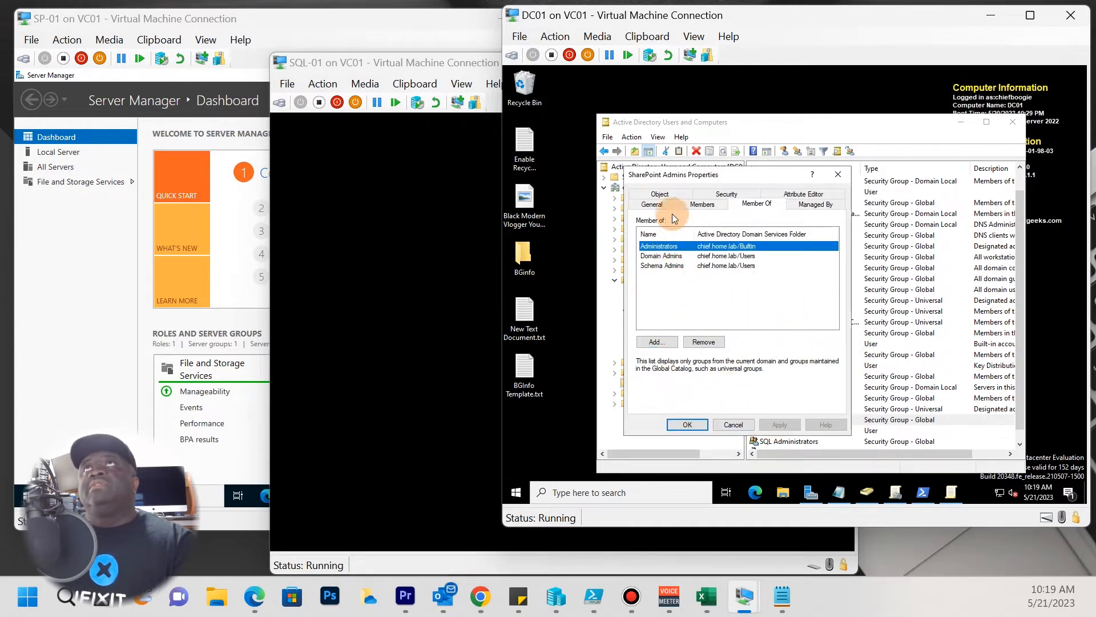
left_click(684, 427)
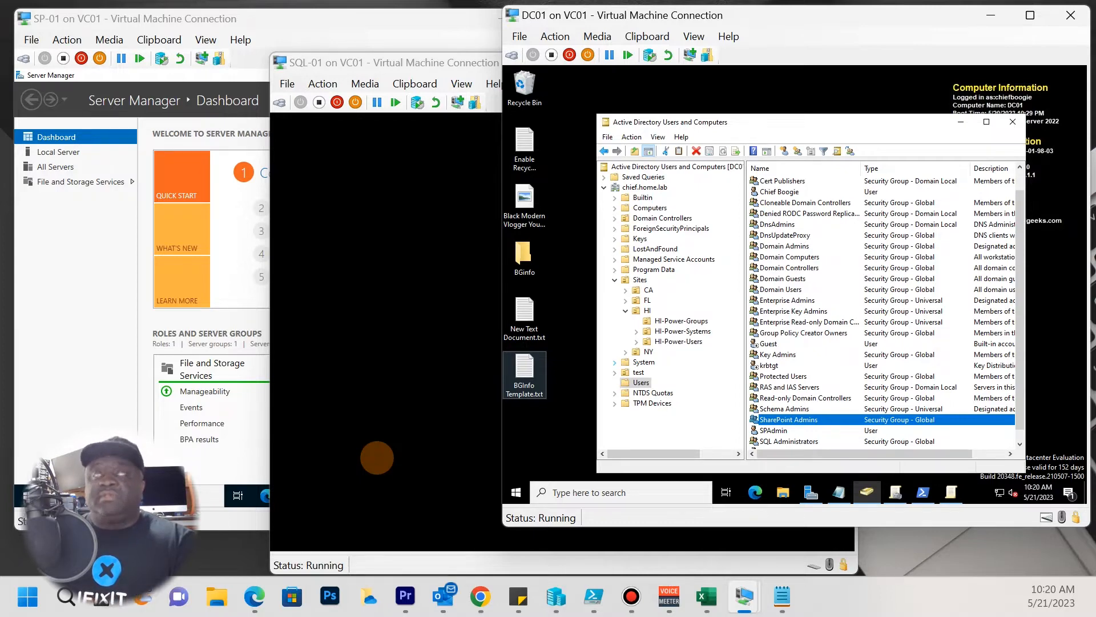
Bring the SQL-01 on VC01 console to the front, waking it to its lock screen.
left_click(307, 255)
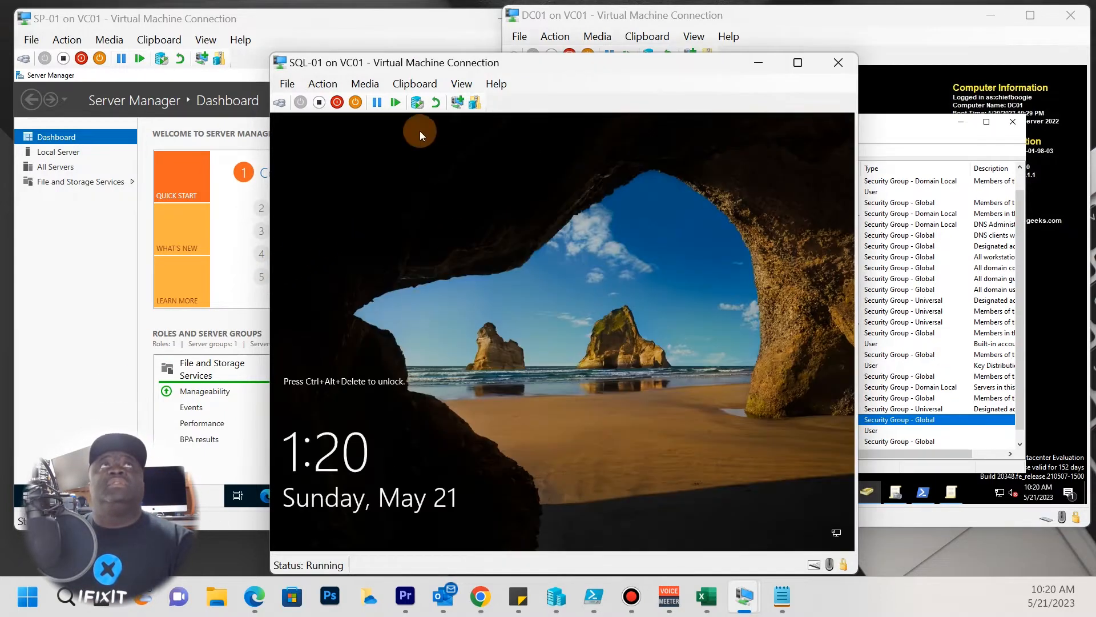
Send Ctrl+Alt+Delete to SQL-01 and sign in with the password.
left_click(323, 84)
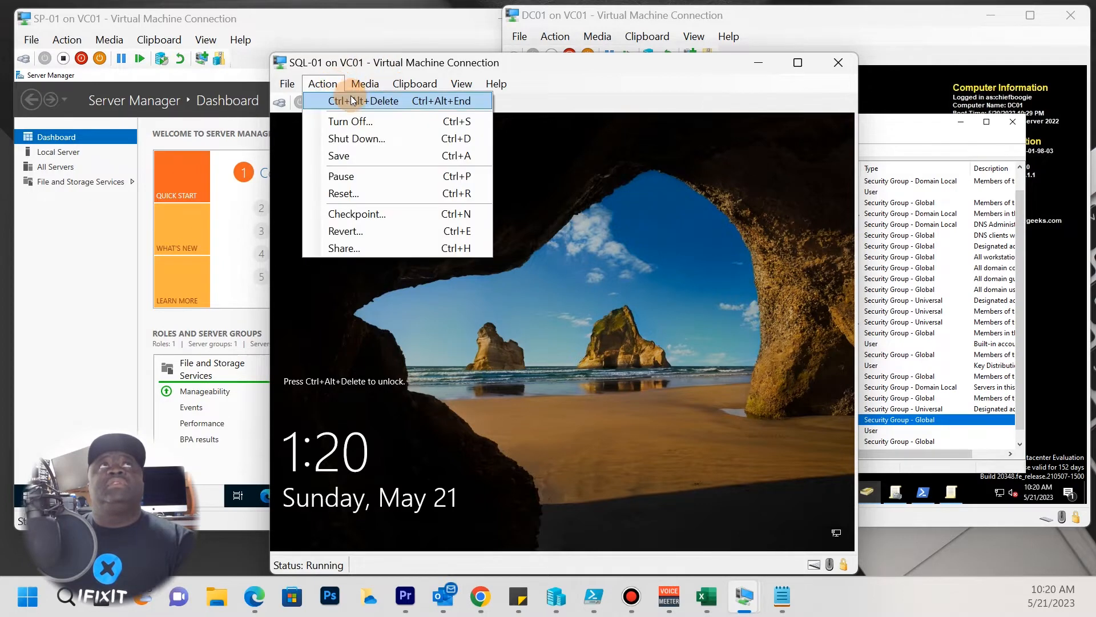
left_click(348, 100)
type("•")
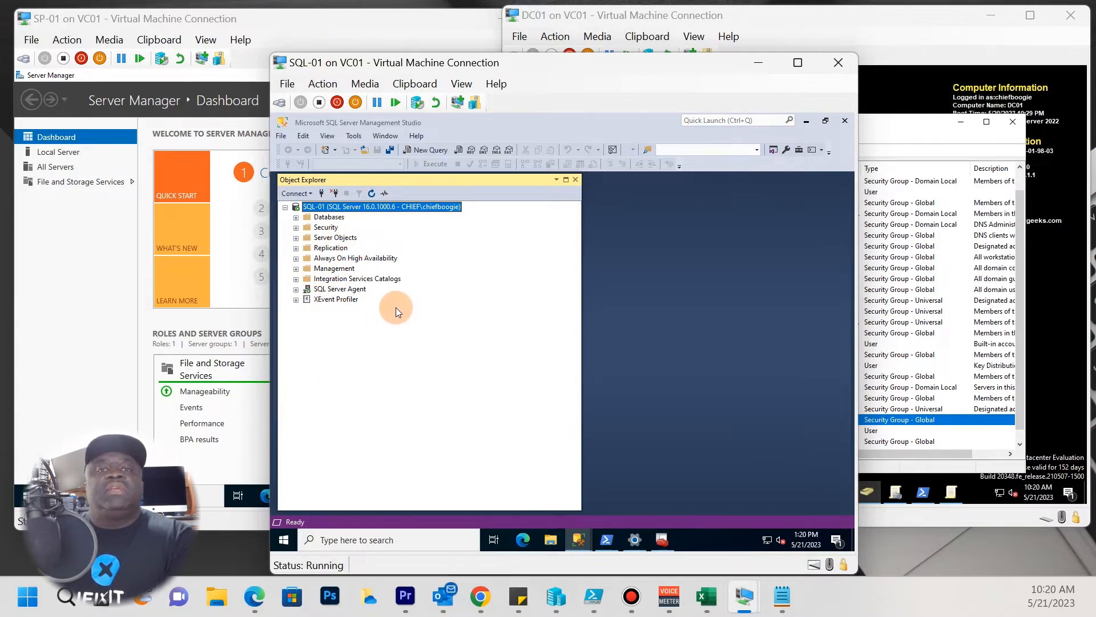
In Object Explorer, expand Databases, Security and Logins on SQL-01.
left_click(297, 218)
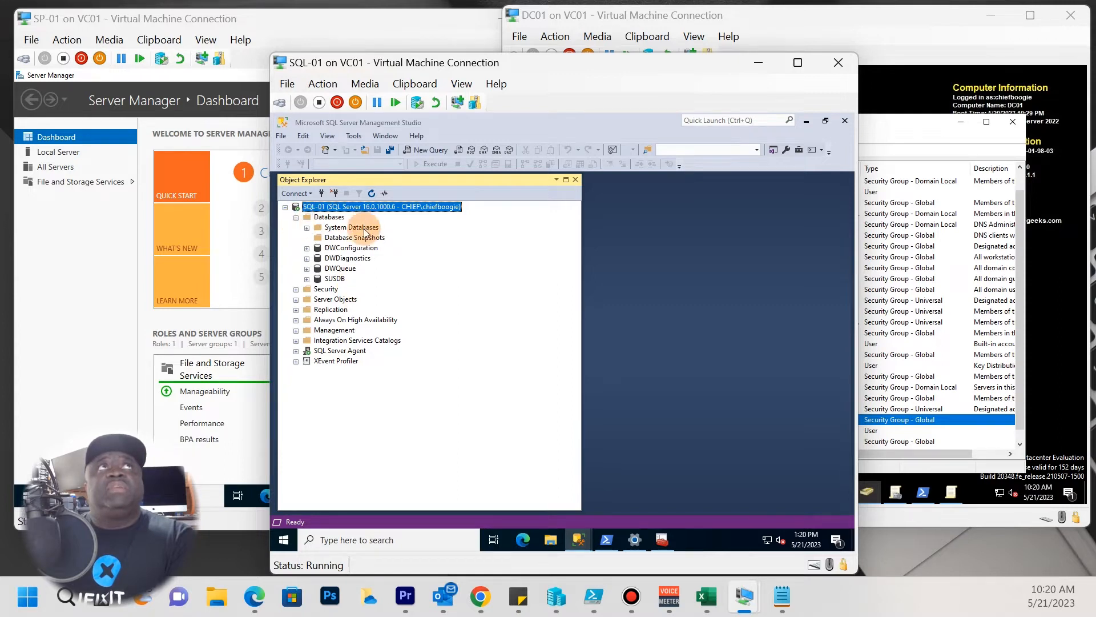
left_click(296, 289)
left_click(307, 299)
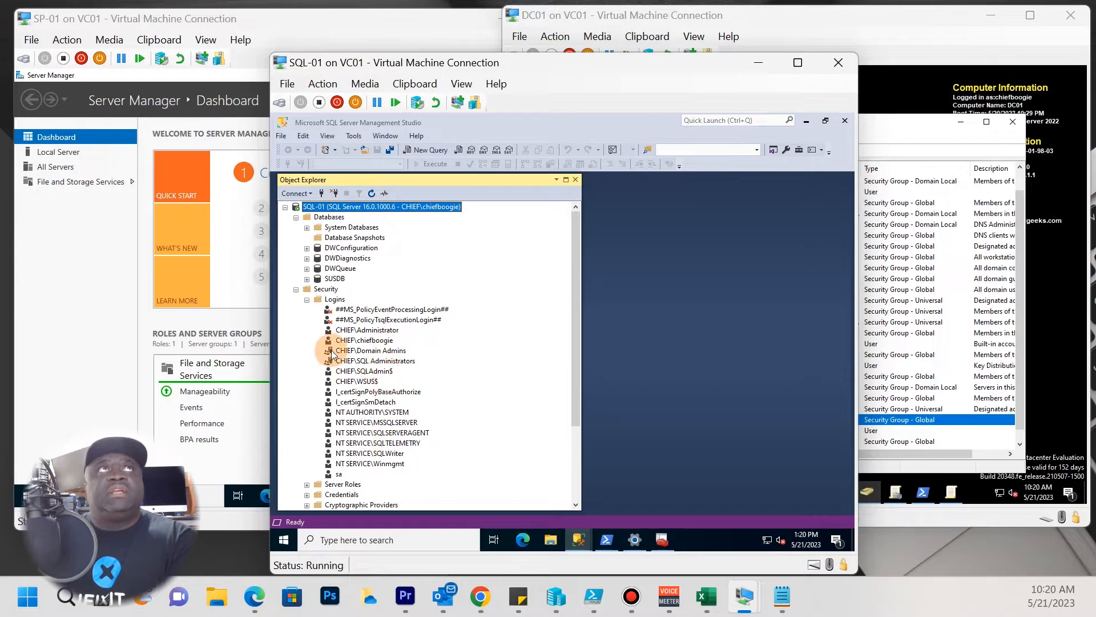
left_click(334, 300)
right_click(336, 301)
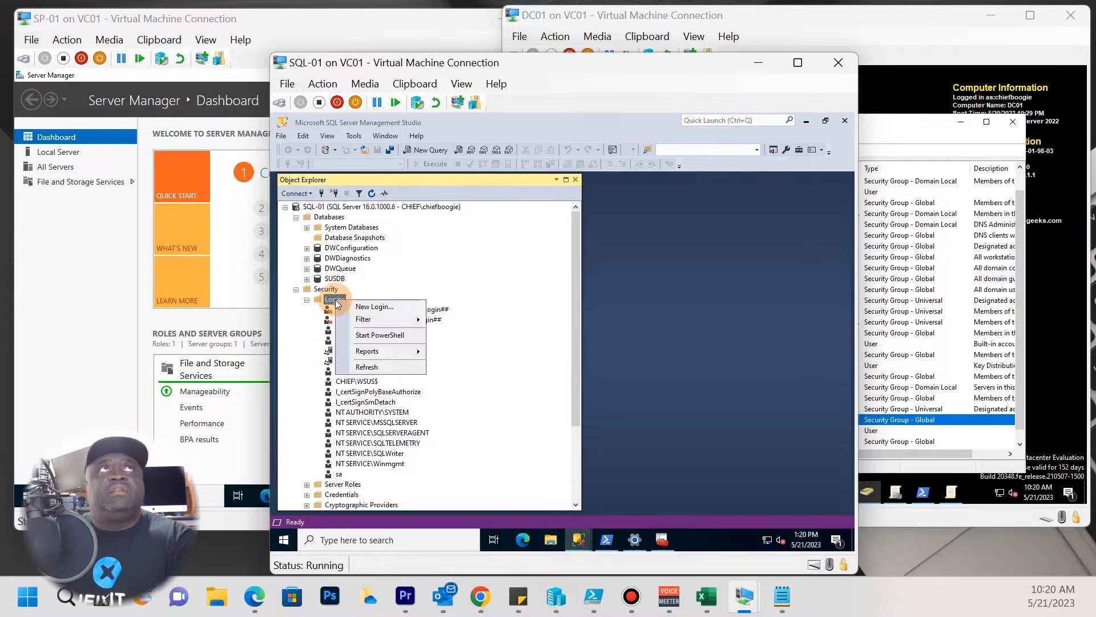
left_click(375, 307)
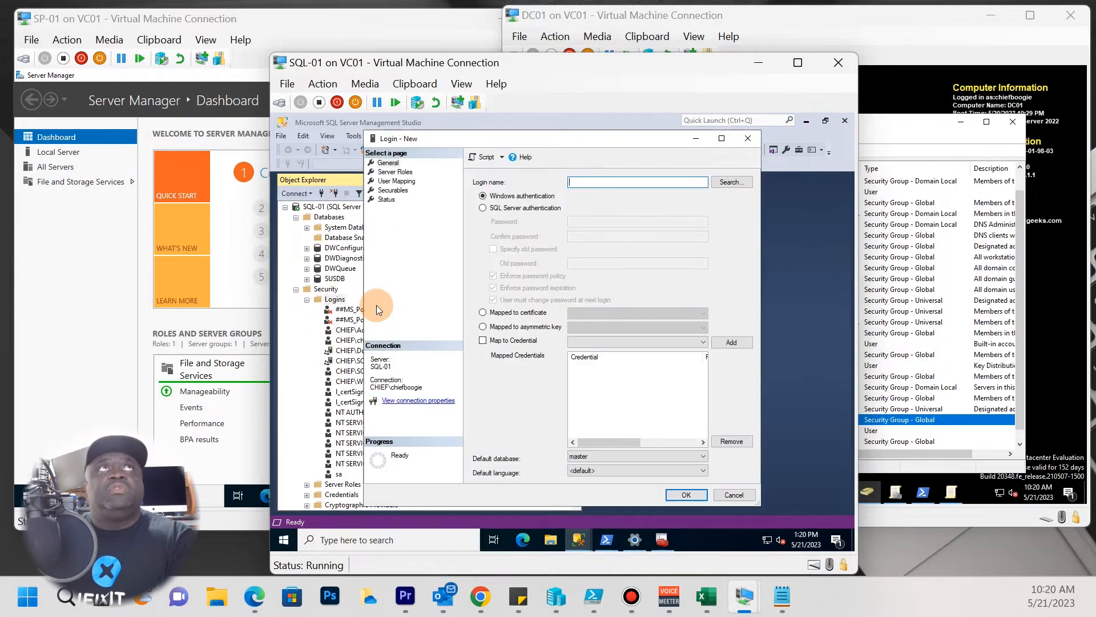
left_click(733, 183)
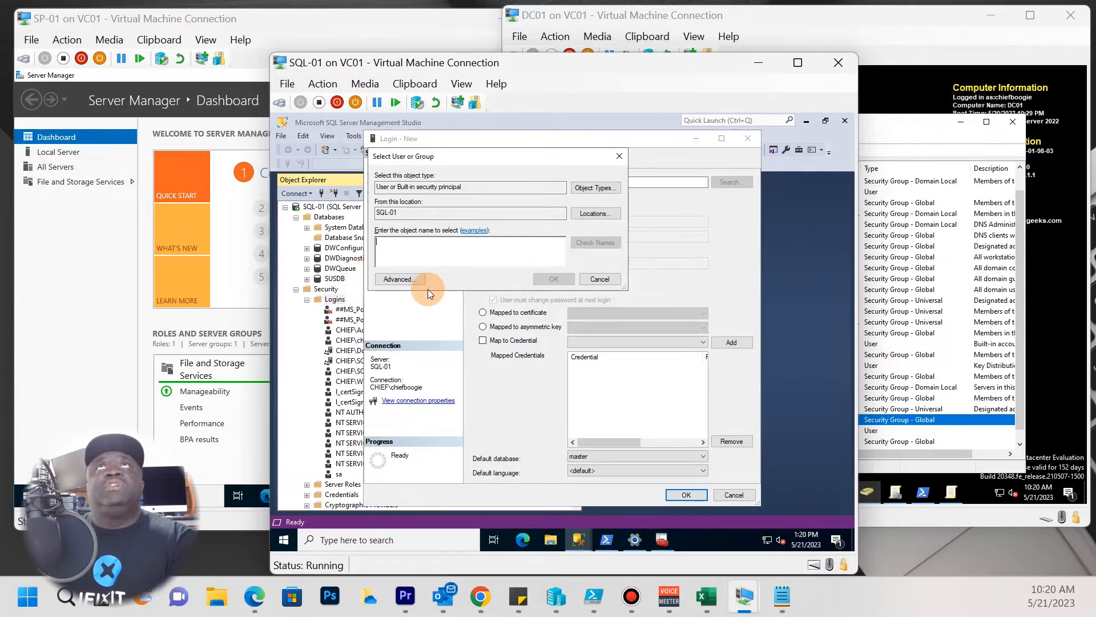
left_click(400, 279)
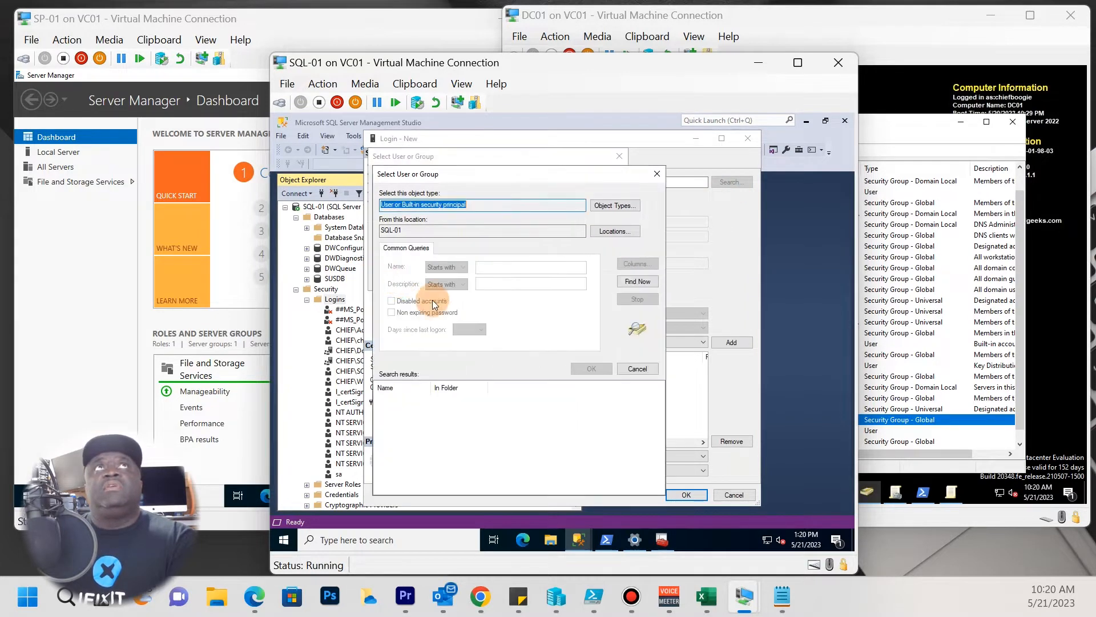
left_click(643, 283)
left_click_drag(434, 387, 495, 389)
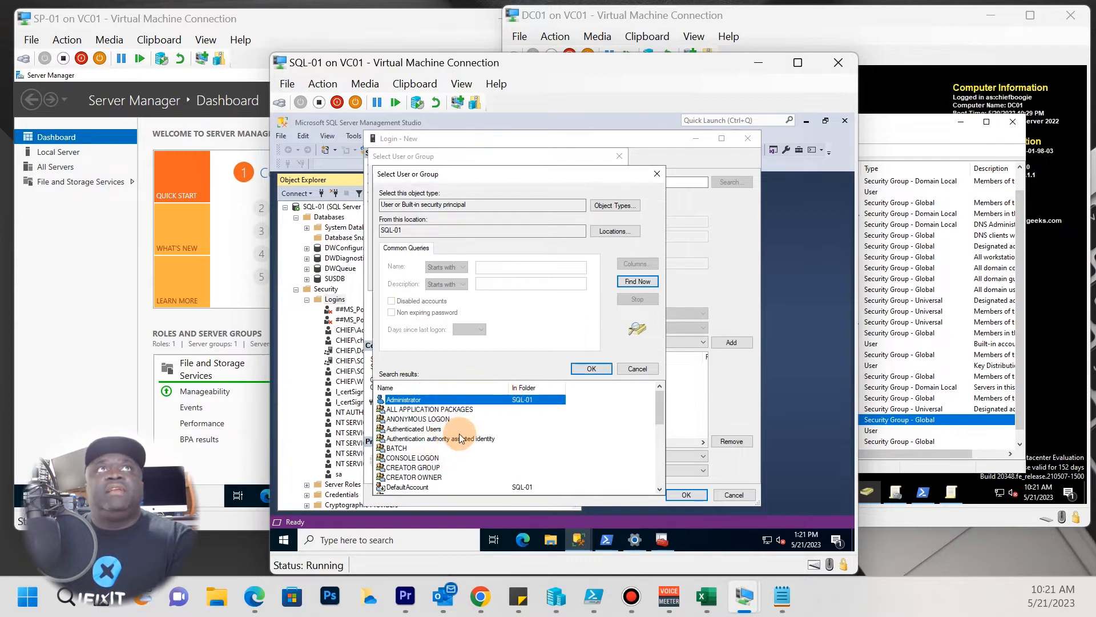
scroll(457, 440, "down", 7)
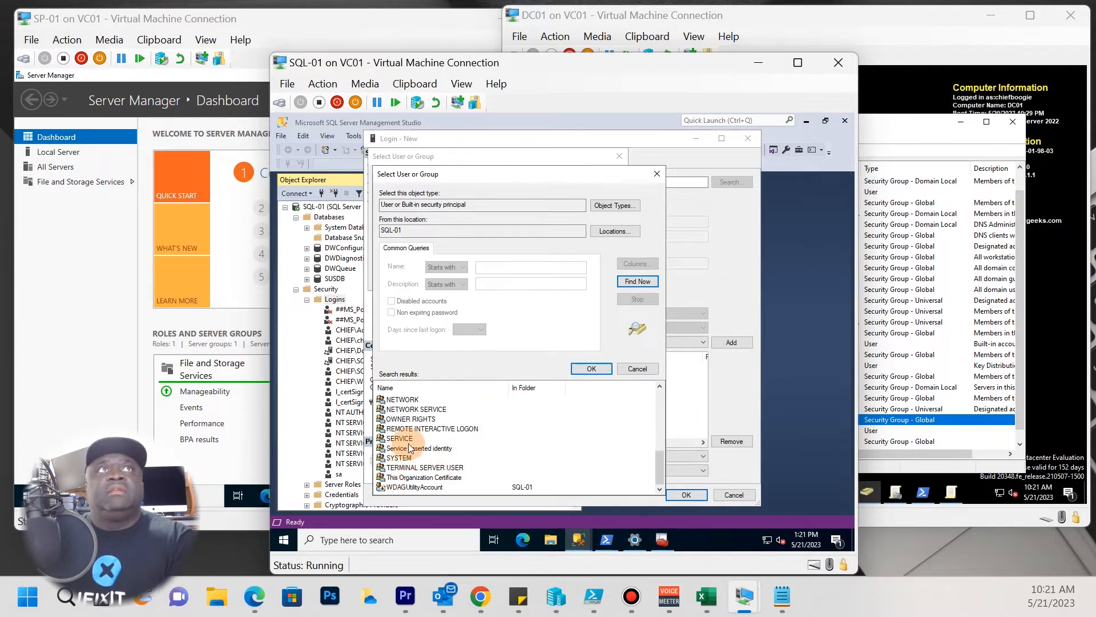
scroll(409, 462, "up", 1)
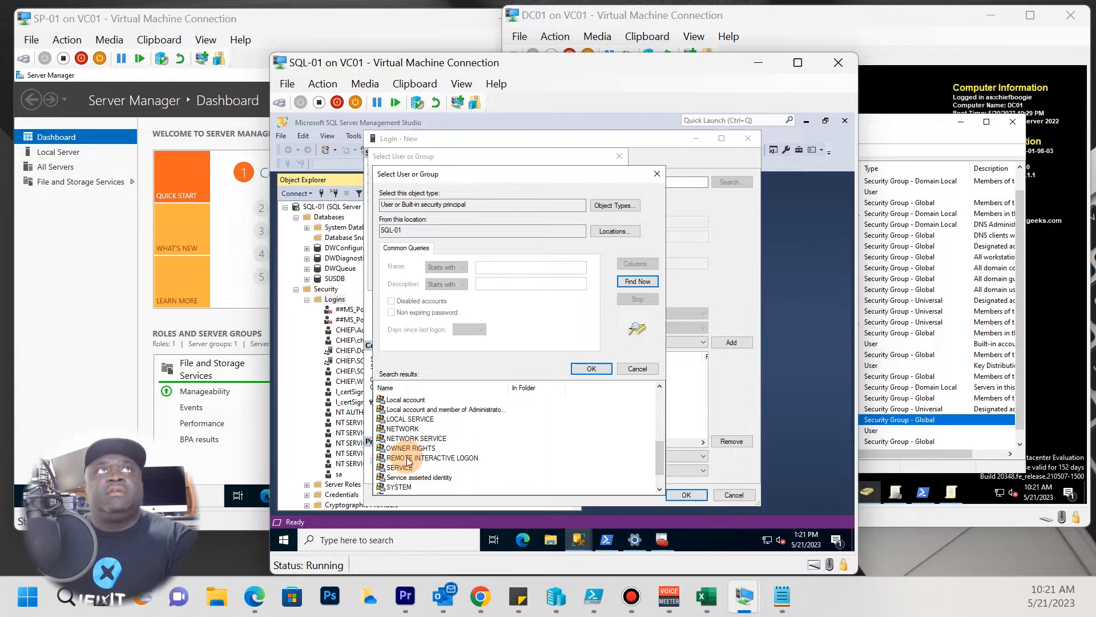
scroll(411, 472, "up", 3)
scroll(416, 474, "down", 5)
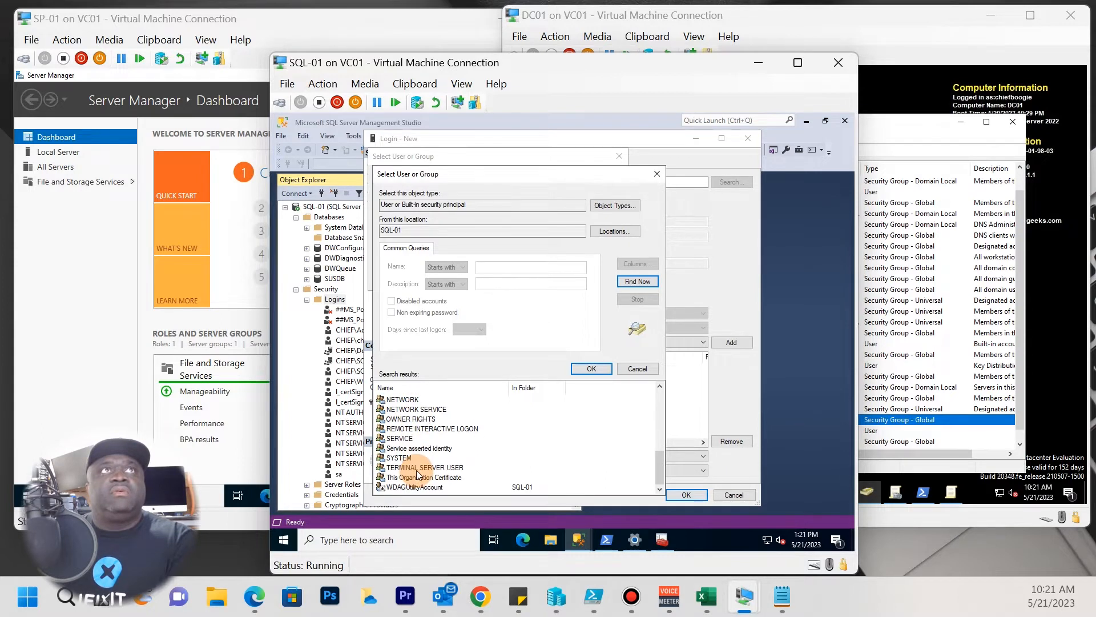
scroll(417, 474, "up", 2)
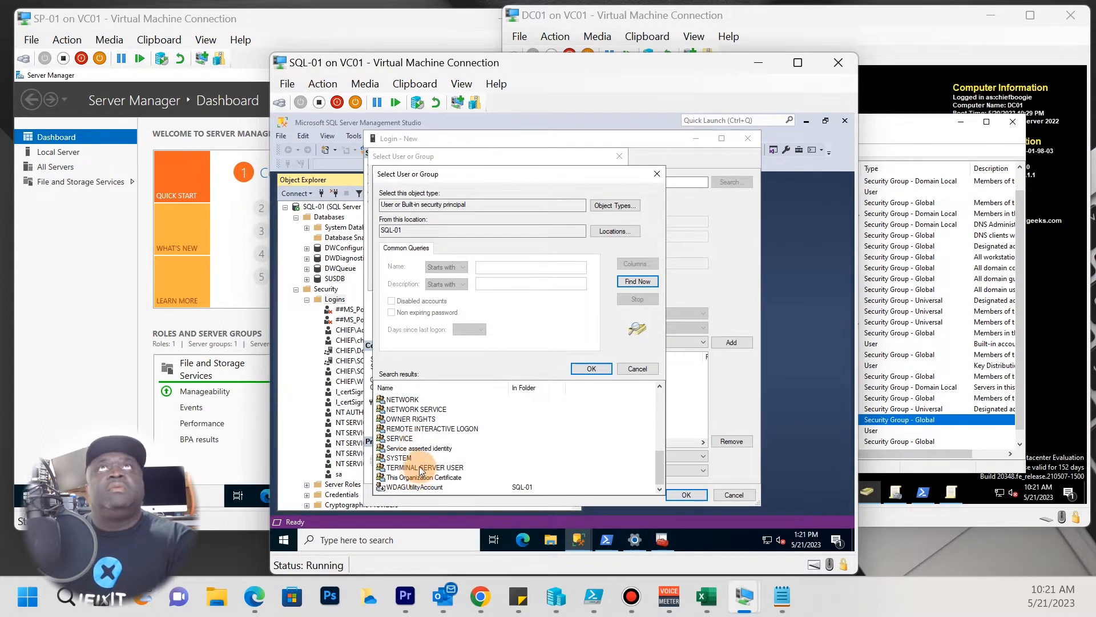
scroll(417, 467, "up", 4)
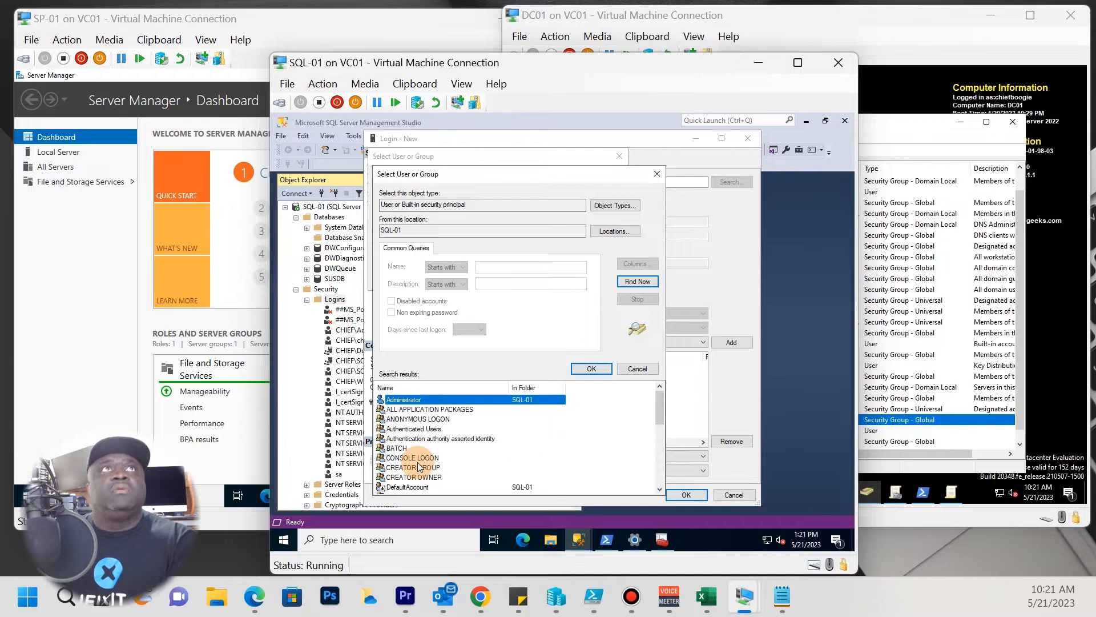
scroll(418, 463, "down", 5)
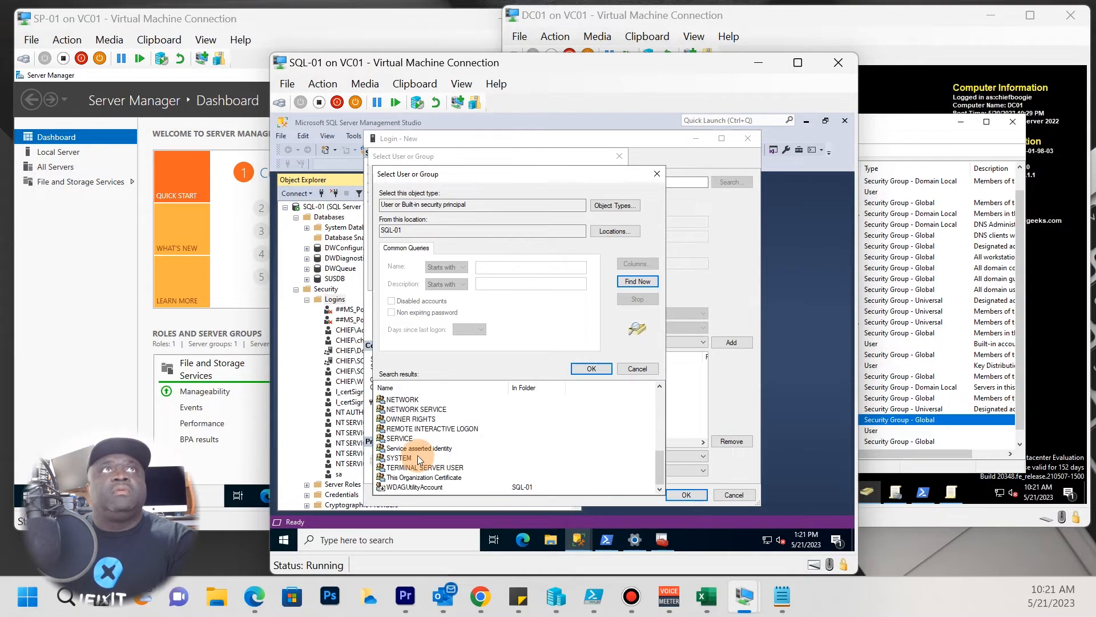
scroll(423, 484, "up", 4)
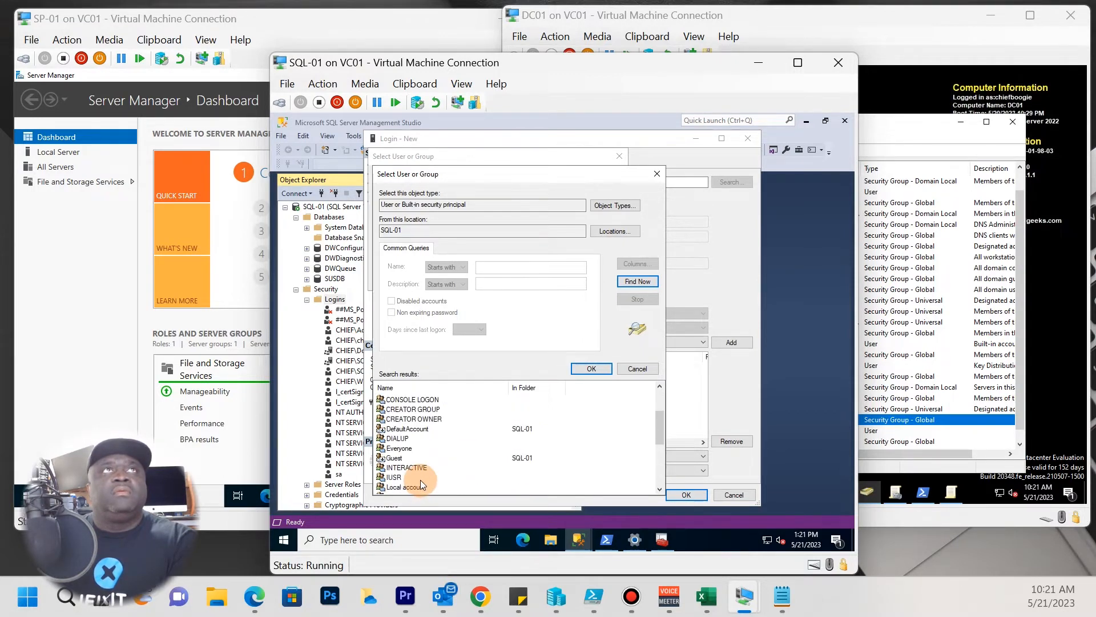
scroll(420, 478, "up", 2)
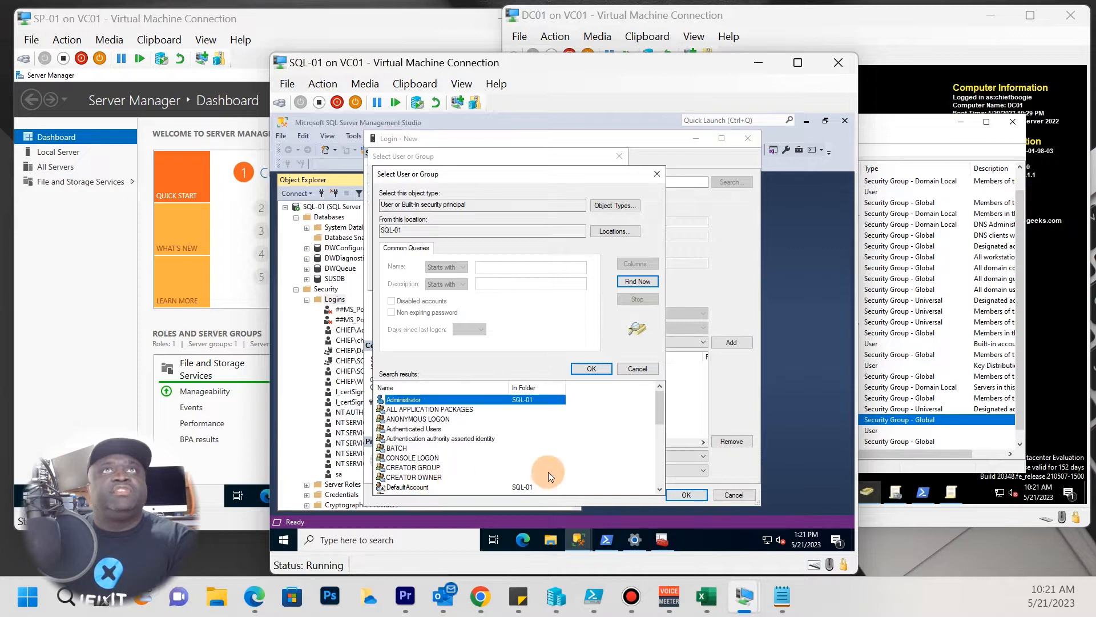
left_click(649, 370)
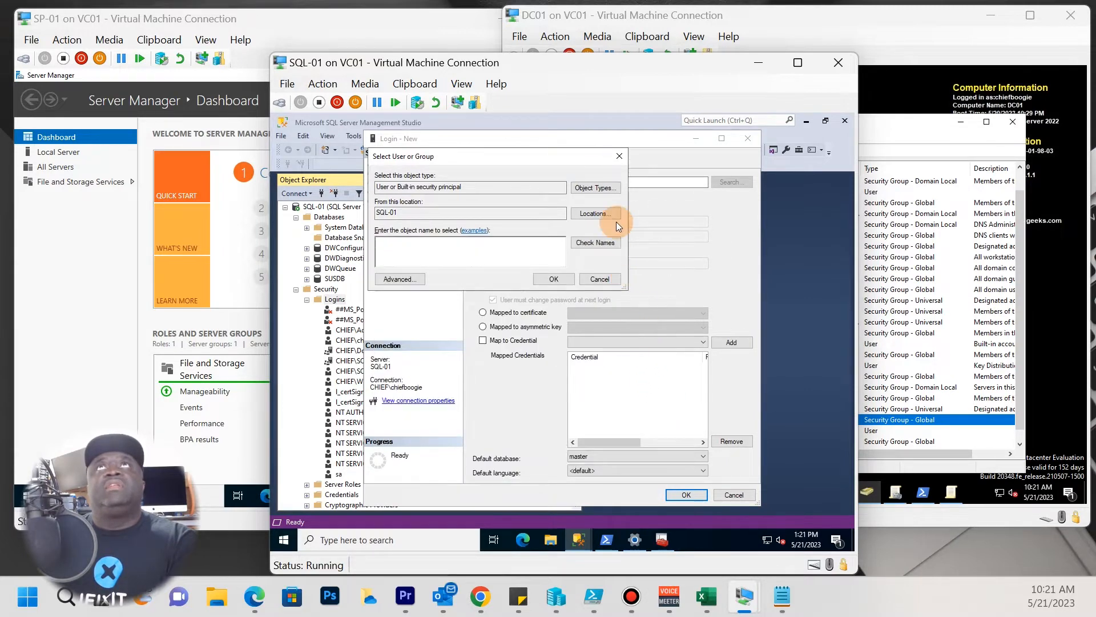
left_click(600, 279)
left_click(734, 496)
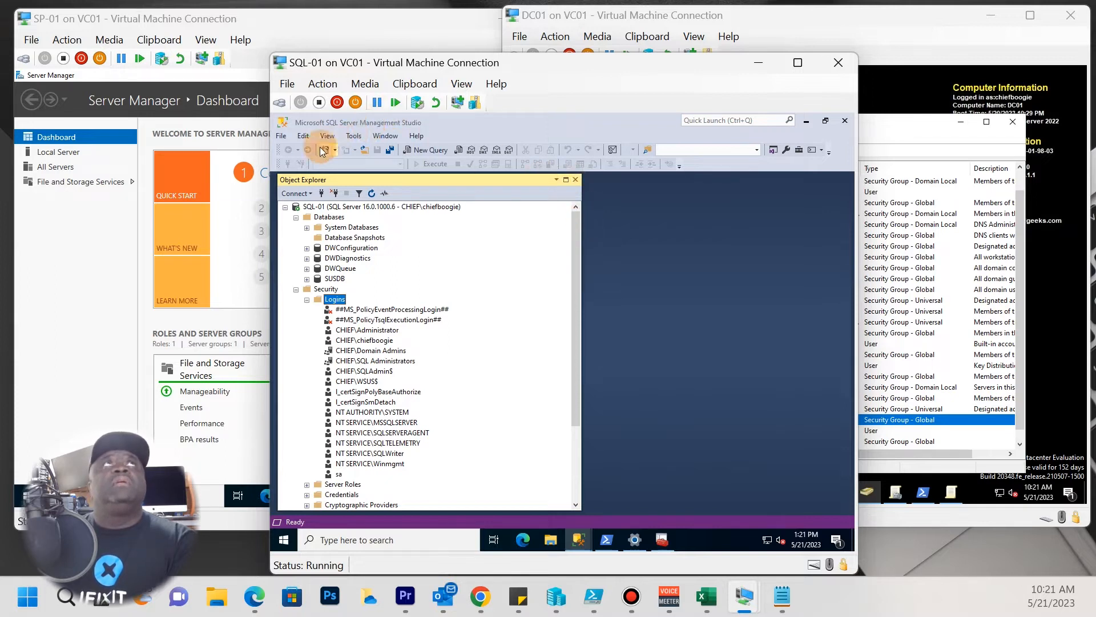
Restart MSSQLSERVER from the SQL-01 server node, approving UAC and stopping dependent services.
left_click(335, 207)
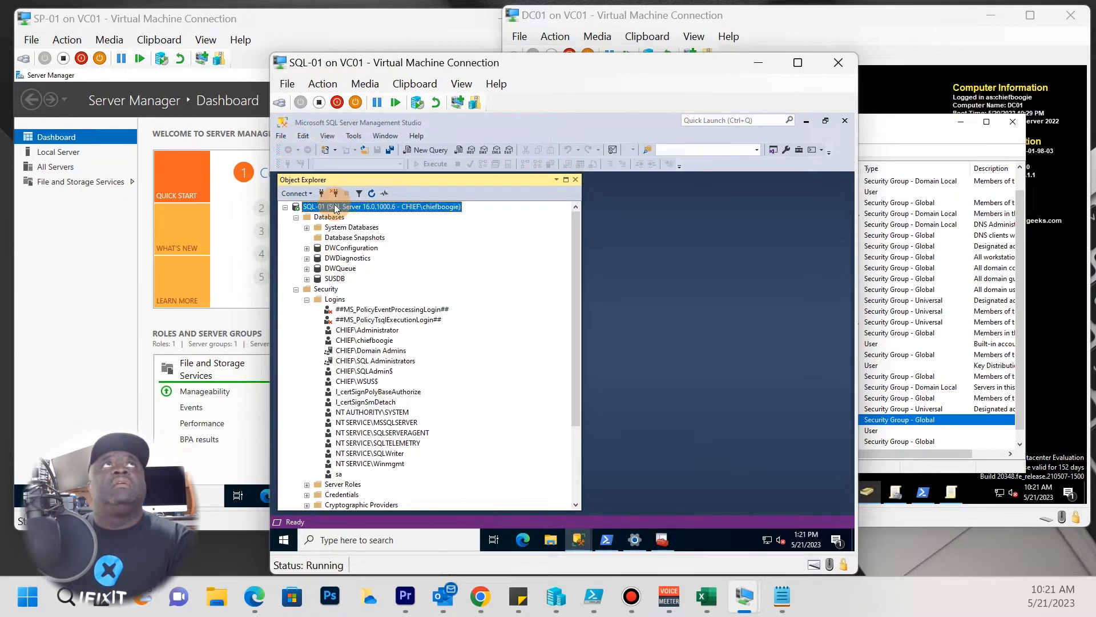
right_click(335, 209)
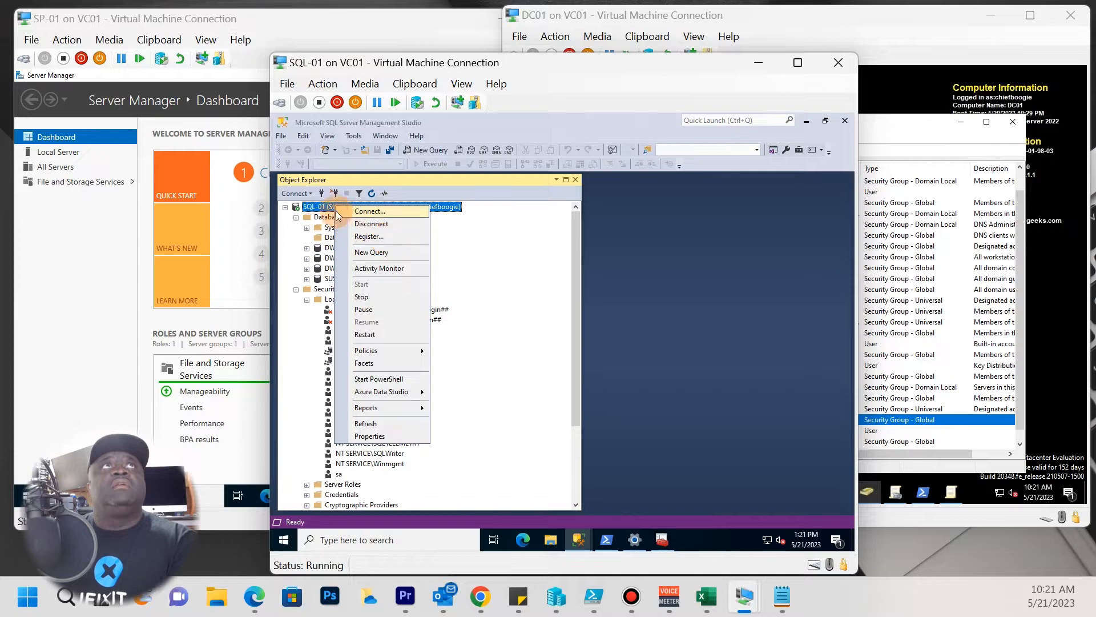
left_click(372, 335)
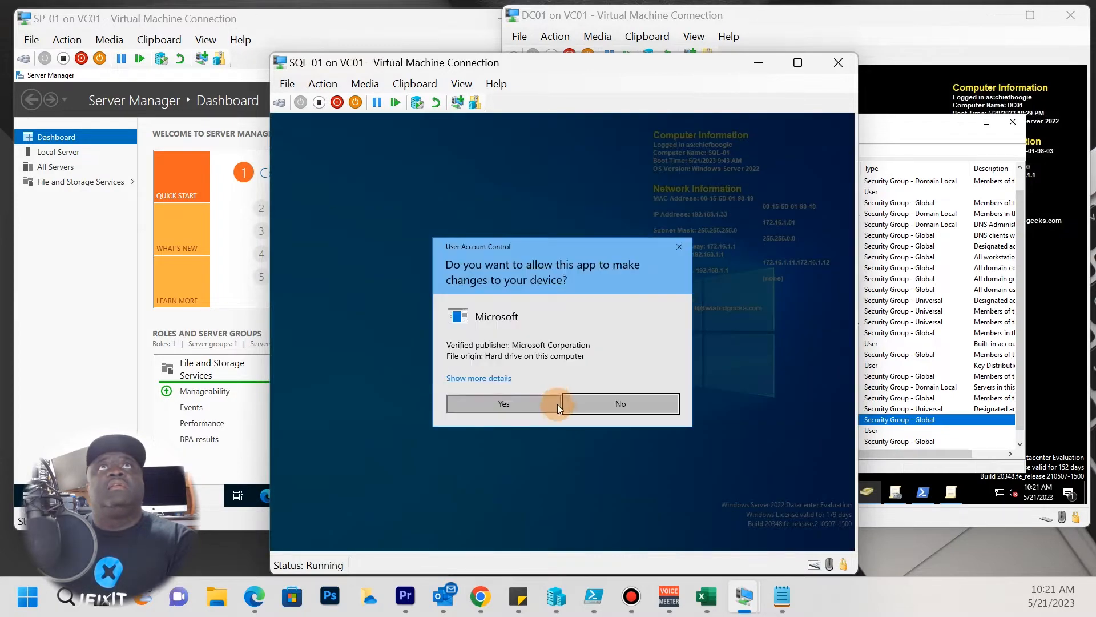
left_click(518, 397)
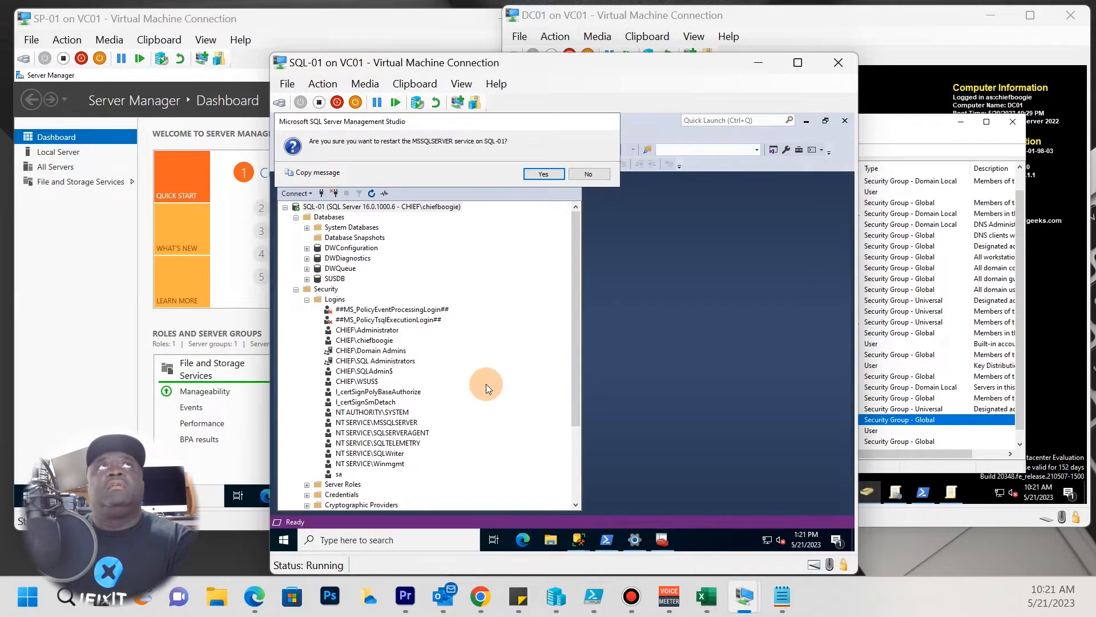
left_click(555, 175)
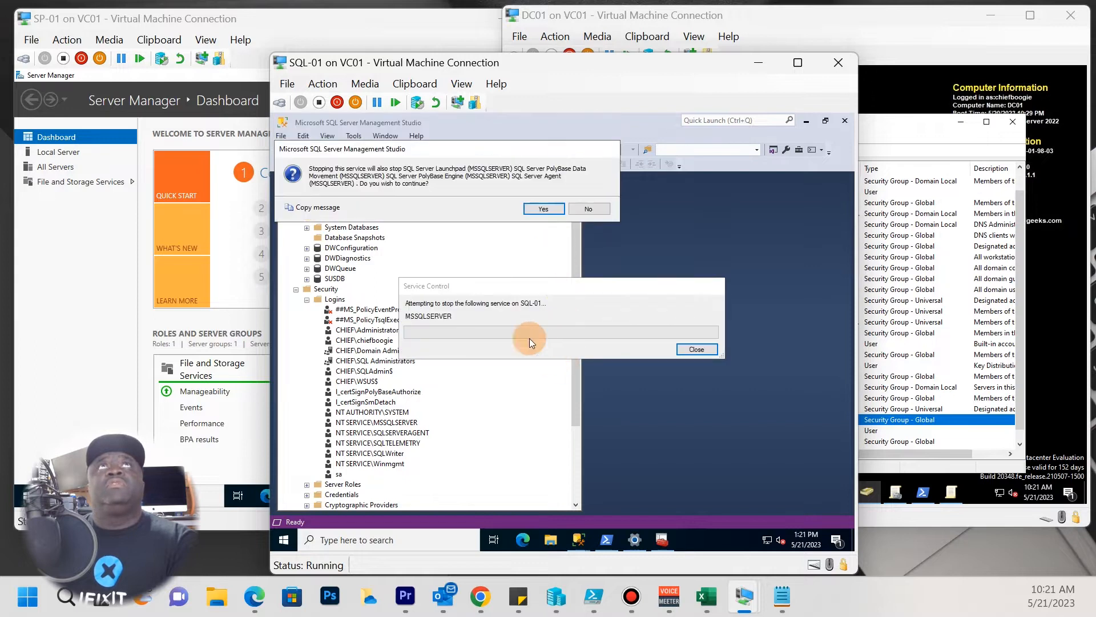
left_click(540, 208)
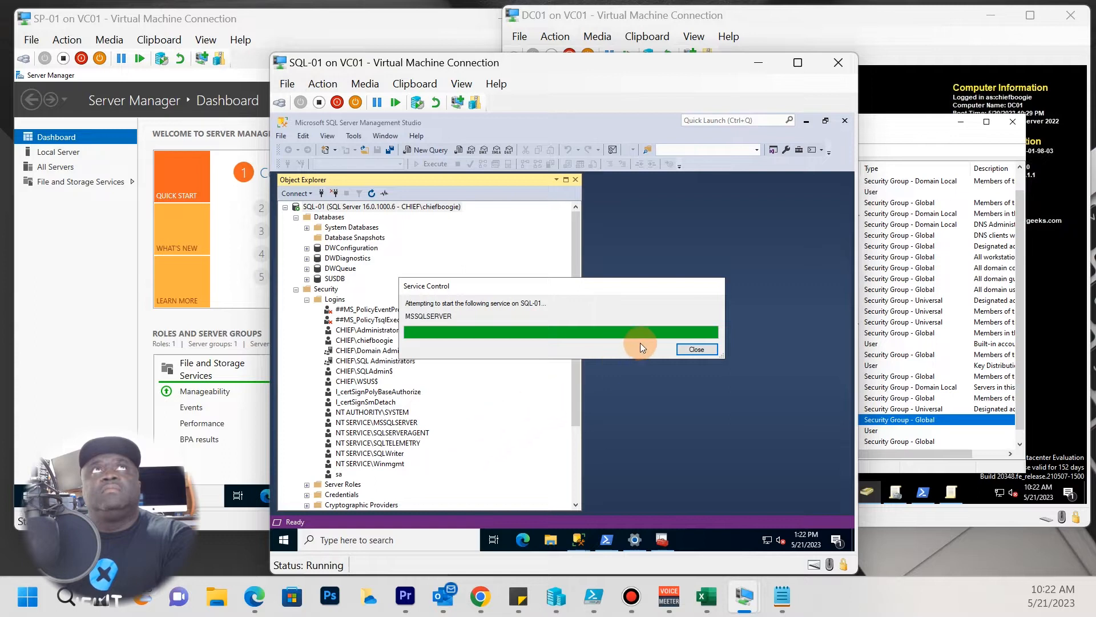
left_click(711, 349)
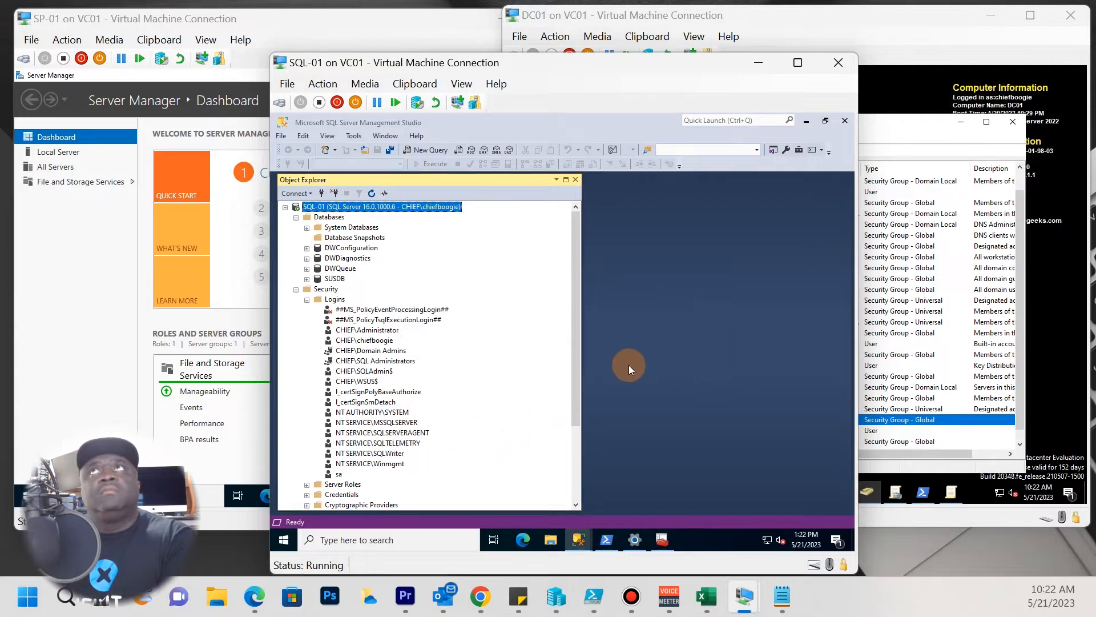
Start a new login and set the Windows user lookup location to Entire Directory.
right_click(332, 300)
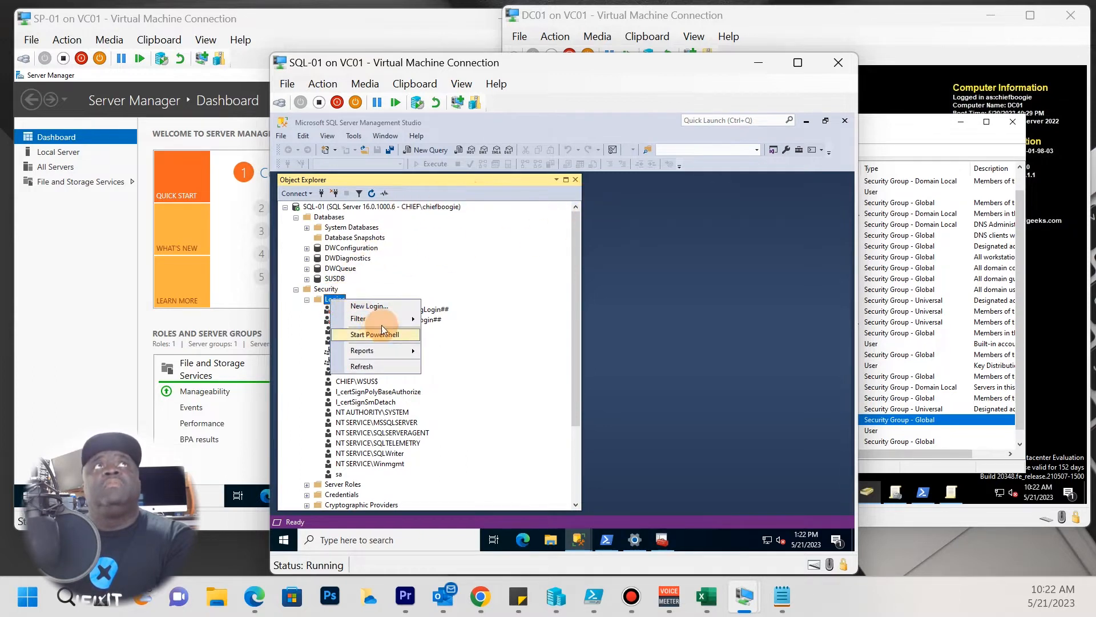
left_click(406, 306)
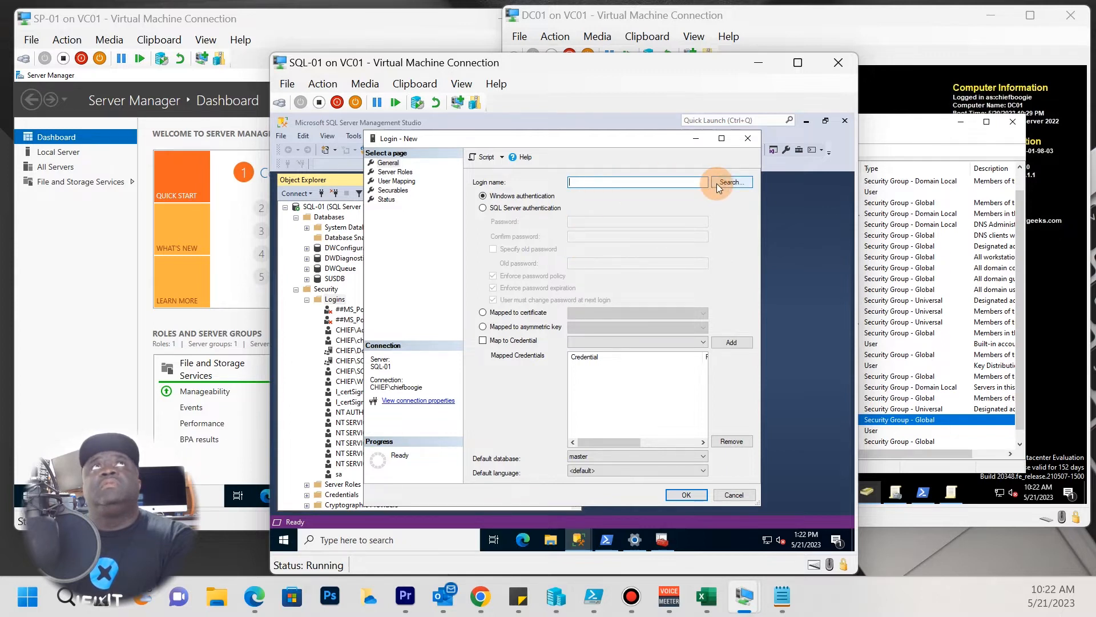
left_click(717, 183)
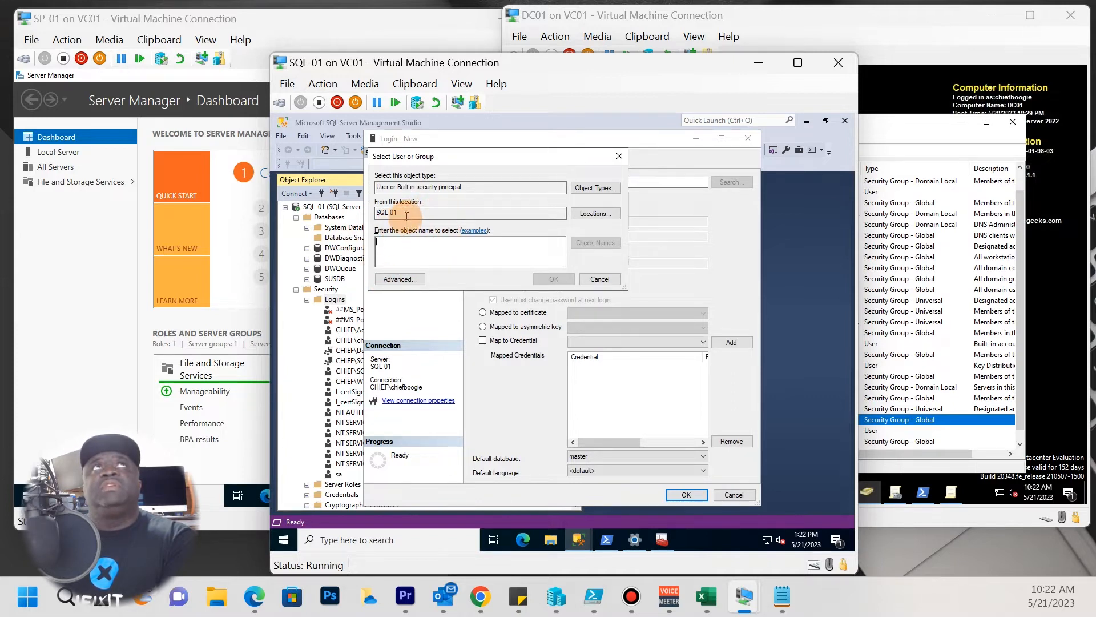
left_click(594, 213)
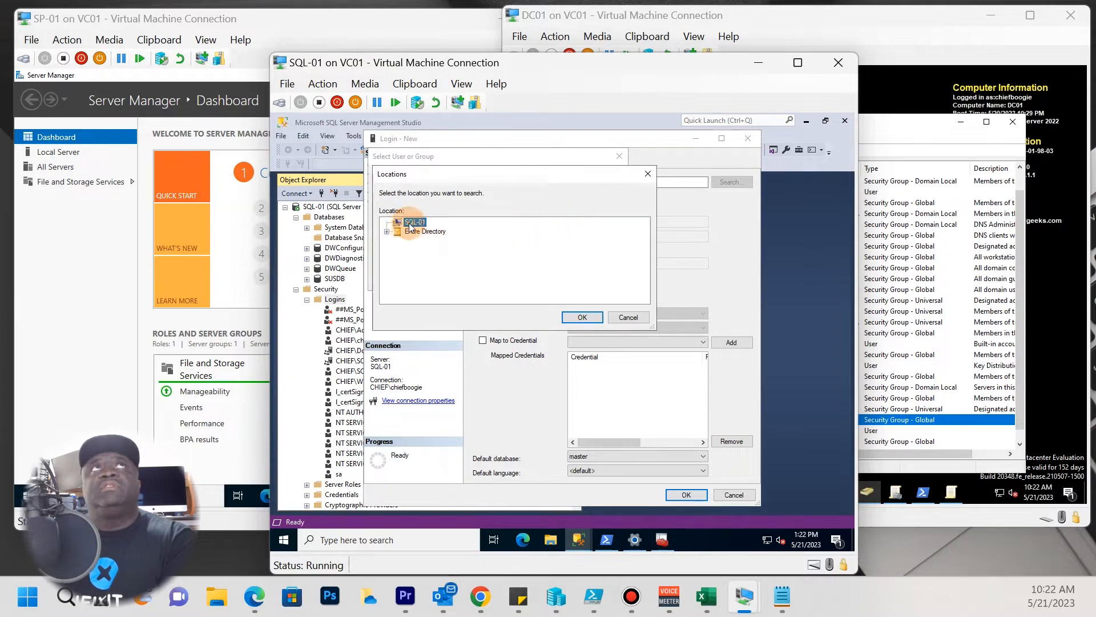
left_click(568, 318)
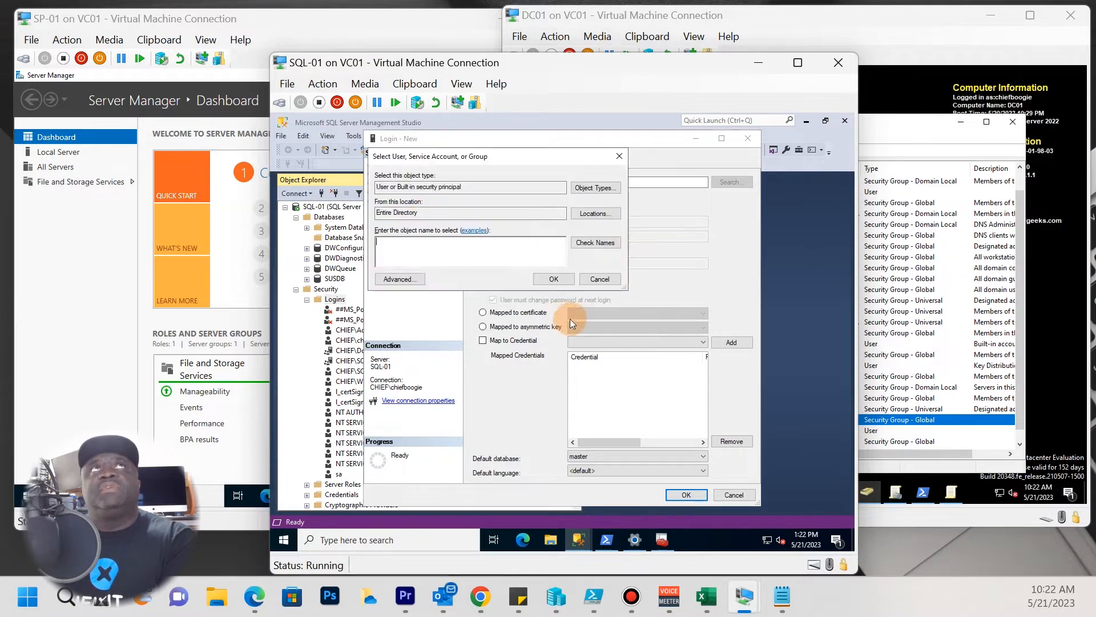
List all directory objects with Find Now, browse the results, then cancel without choosing.
left_click(417, 279)
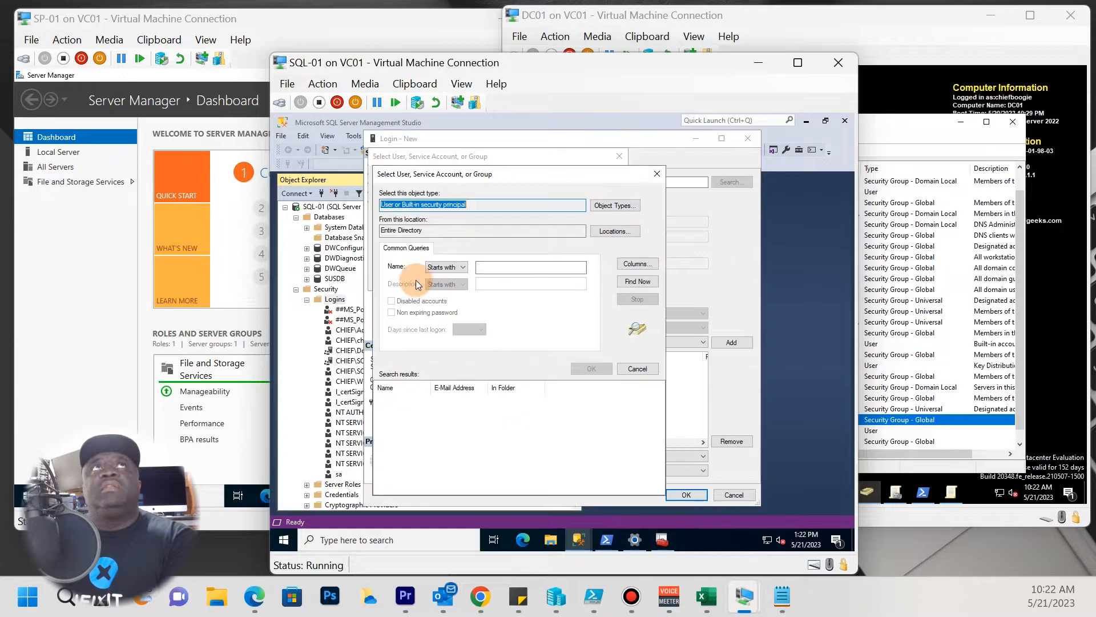
left_click(638, 281)
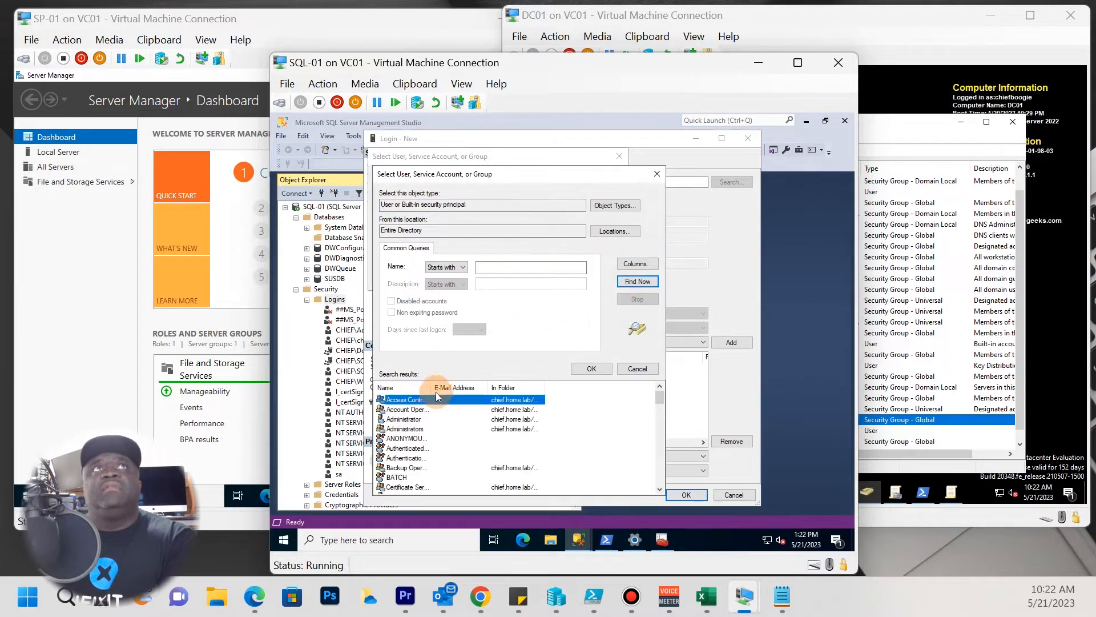
left_click_drag(430, 386, 508, 387)
scroll(411, 445, "down", 10)
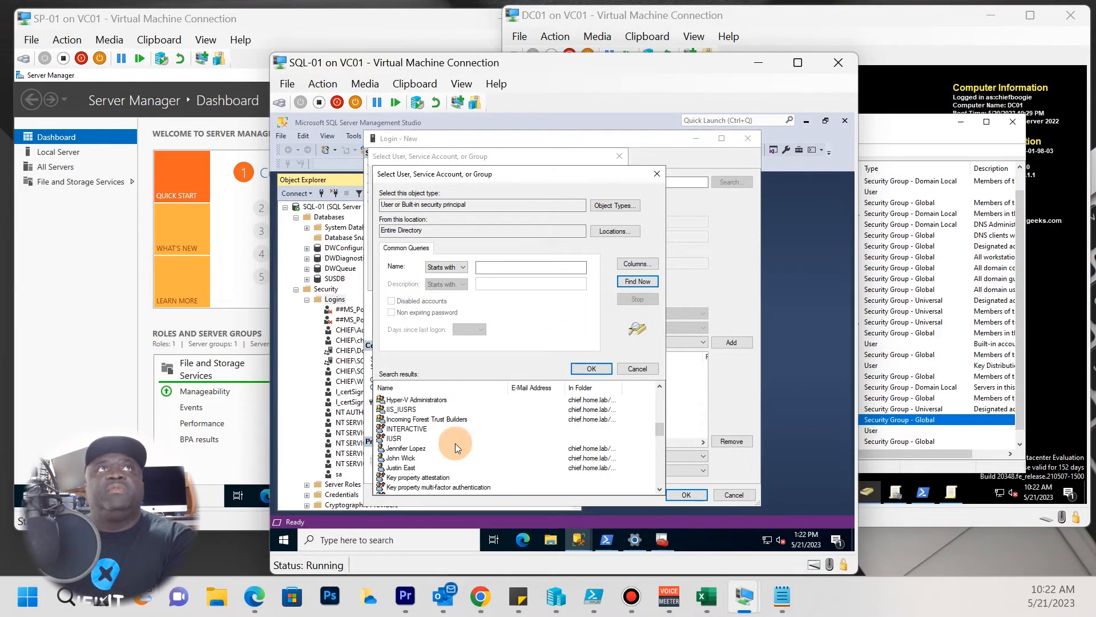
scroll(429, 463, "down", 6)
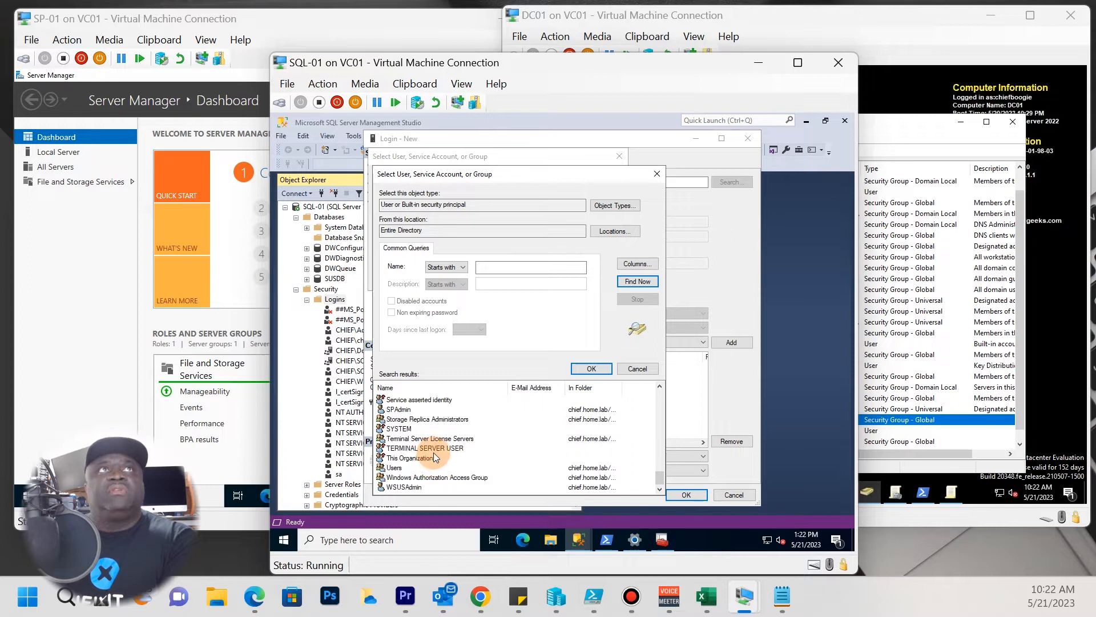
scroll(434, 452, "up", 5)
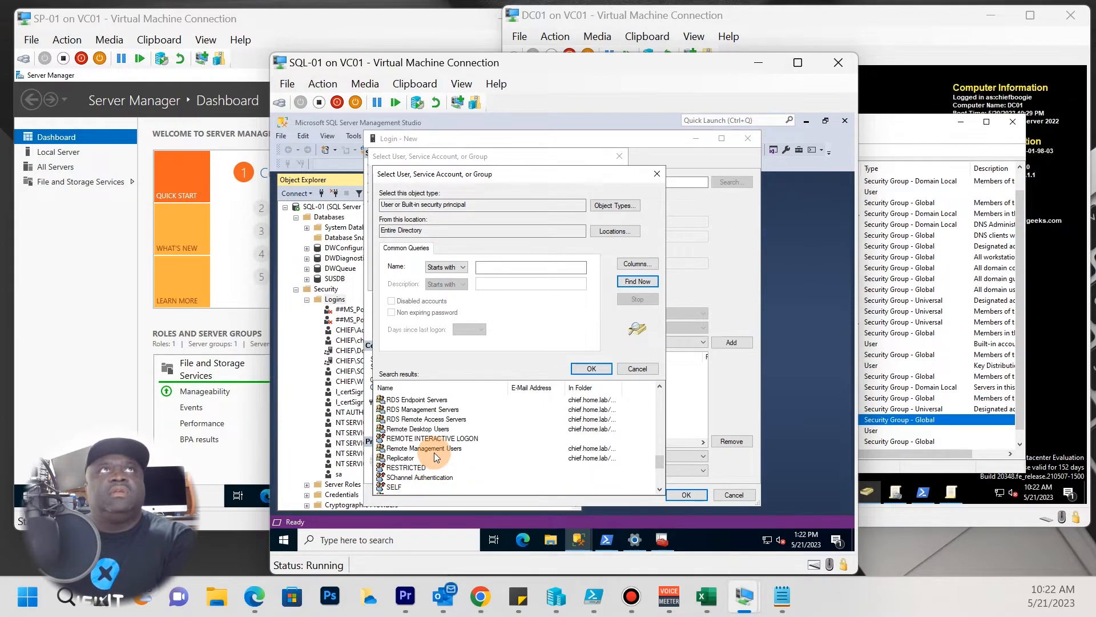
scroll(437, 444, "up", 7)
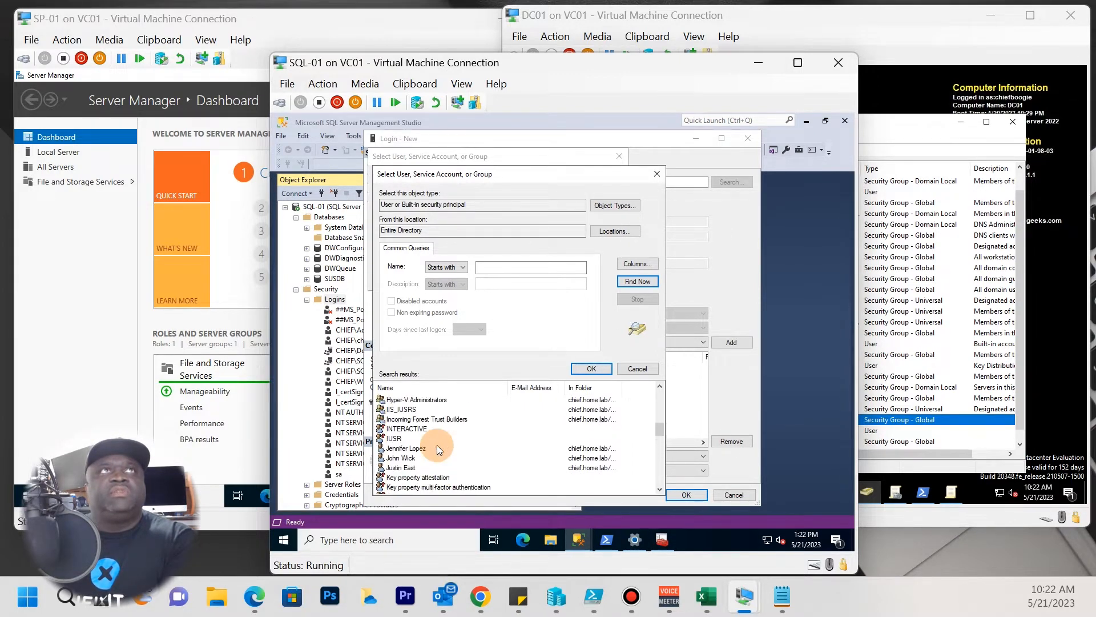
scroll(436, 444, "up", 6)
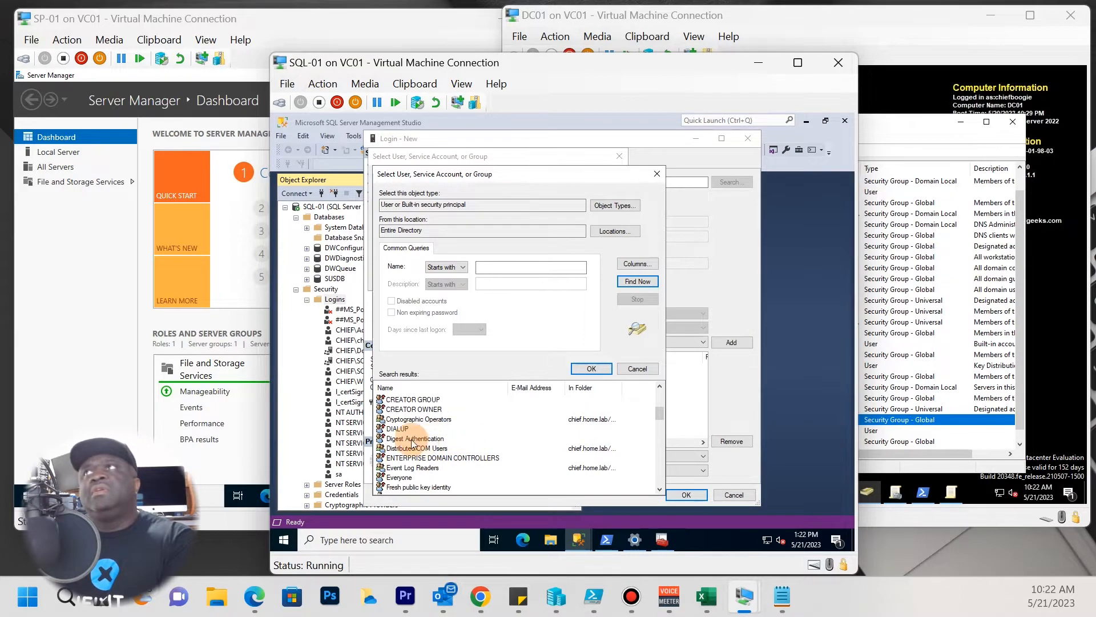
scroll(412, 433, "up", 4)
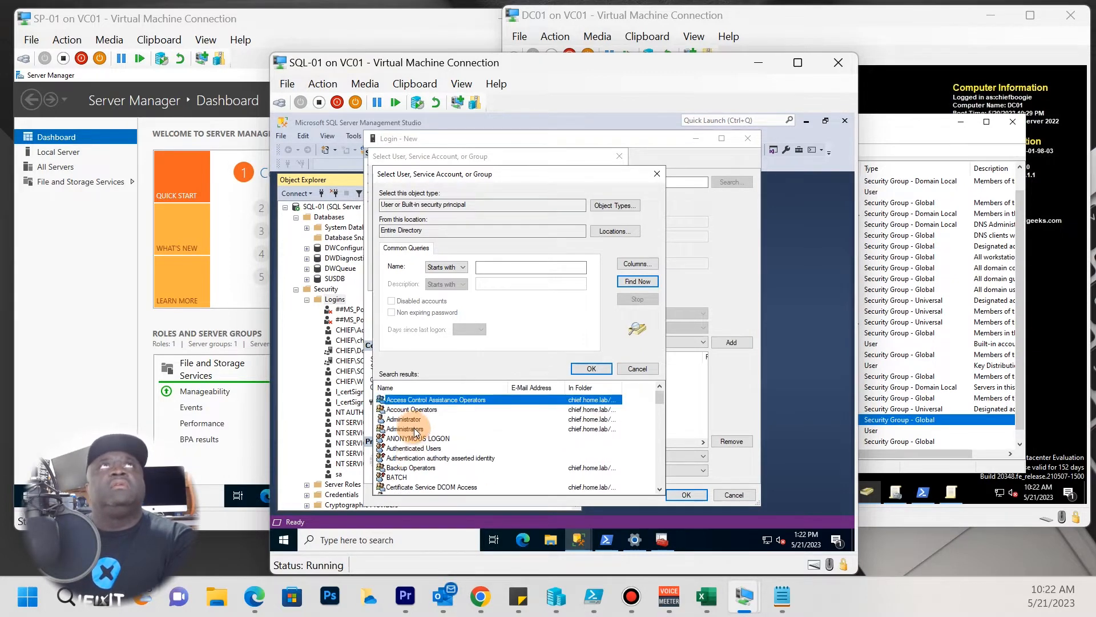
scroll(419, 439, "down", 2)
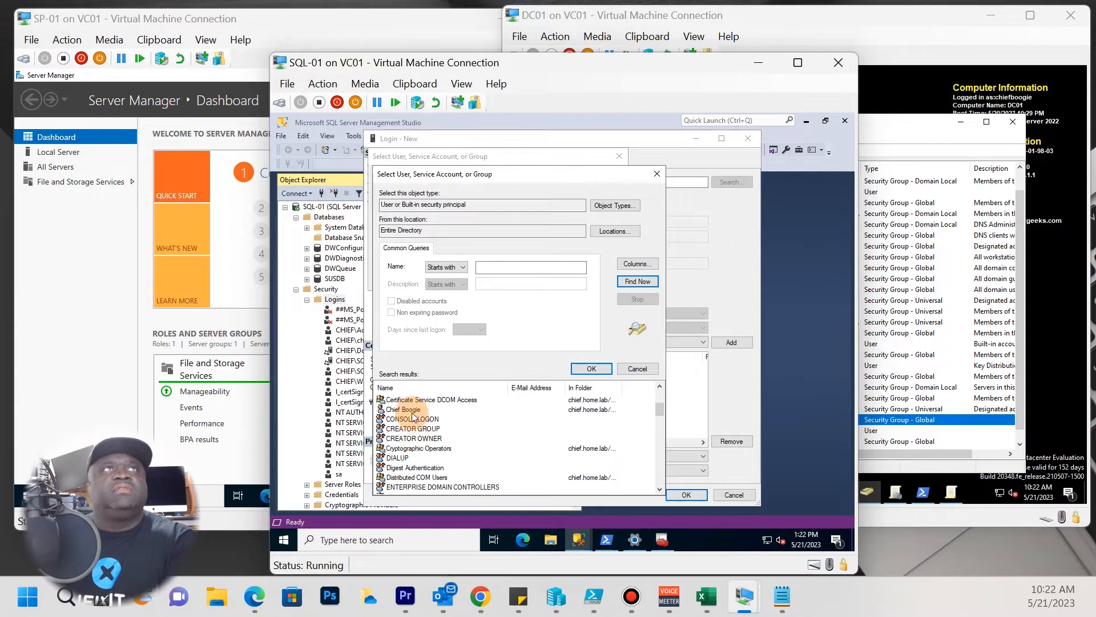
left_click(413, 413)
scroll(414, 417, "down", 7)
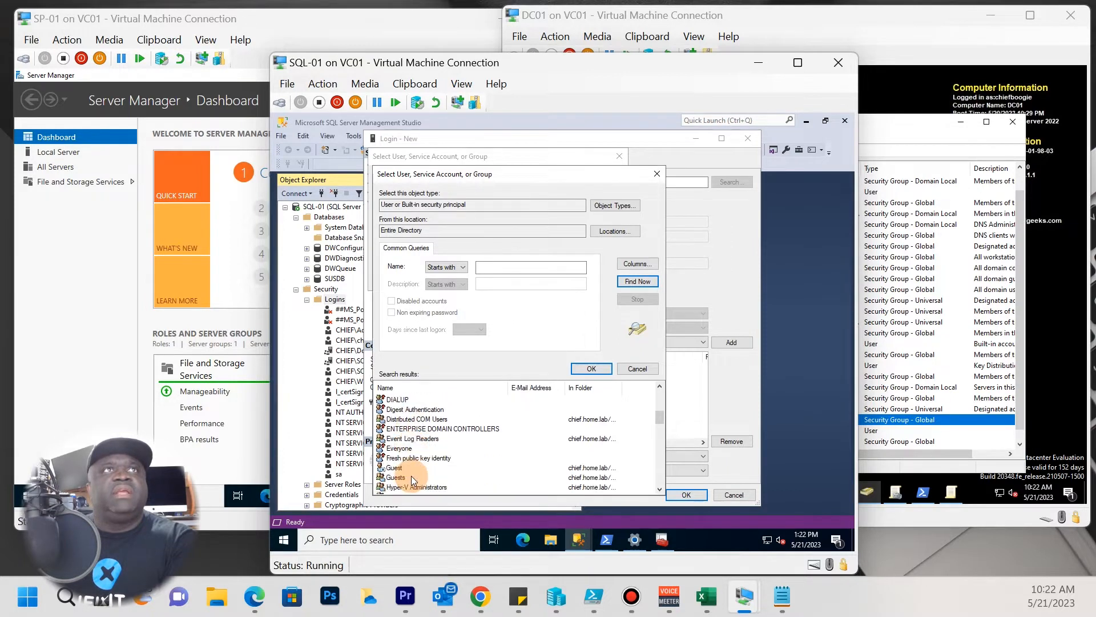
scroll(410, 477, "down", 6)
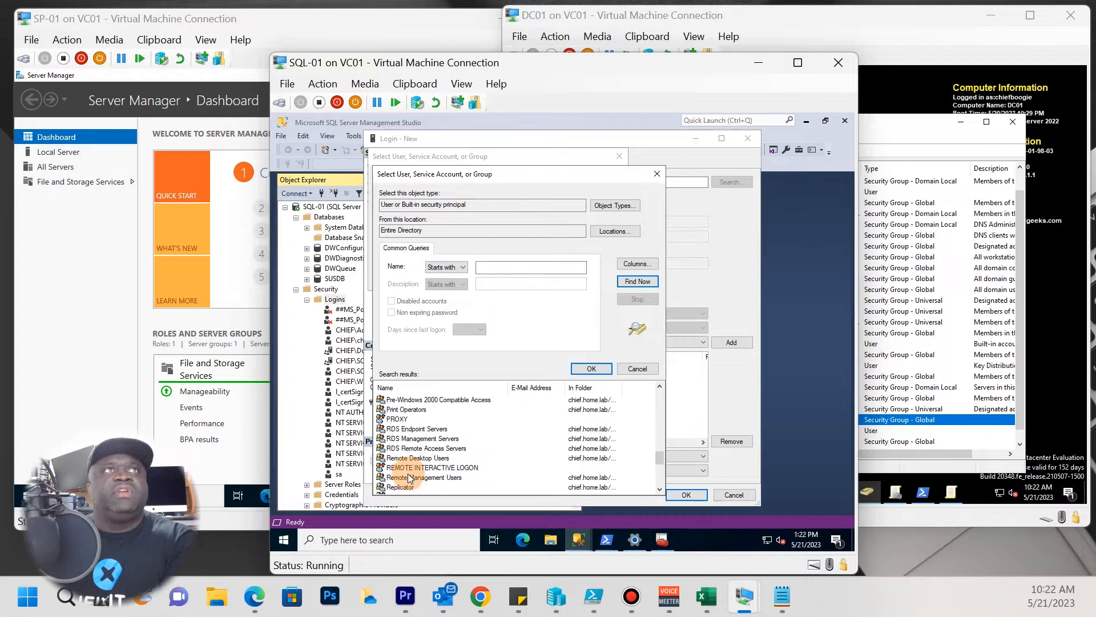
scroll(411, 468, "down", 2)
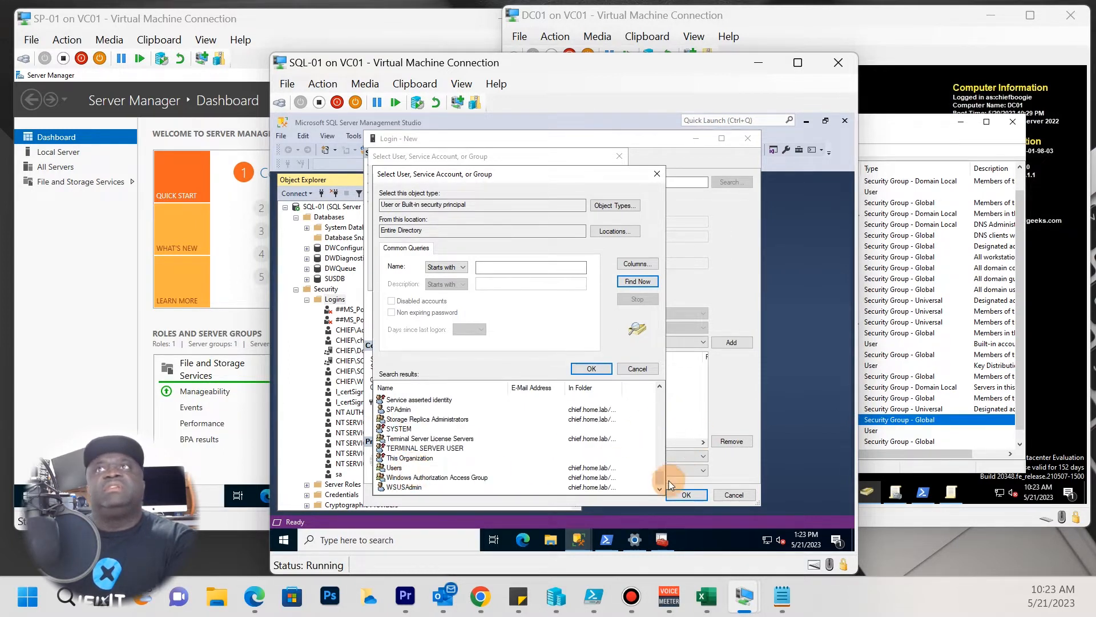
left_click(659, 174)
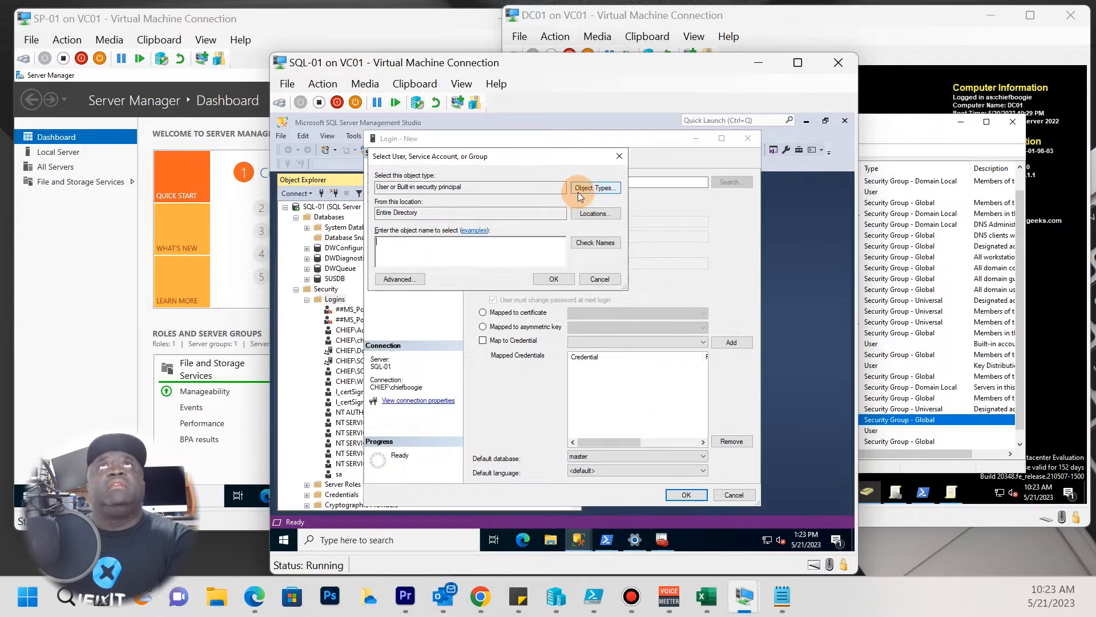
Cancel the new login, then close SSMS, Windows Settings and SQL-01's server properties.
left_click(618, 278)
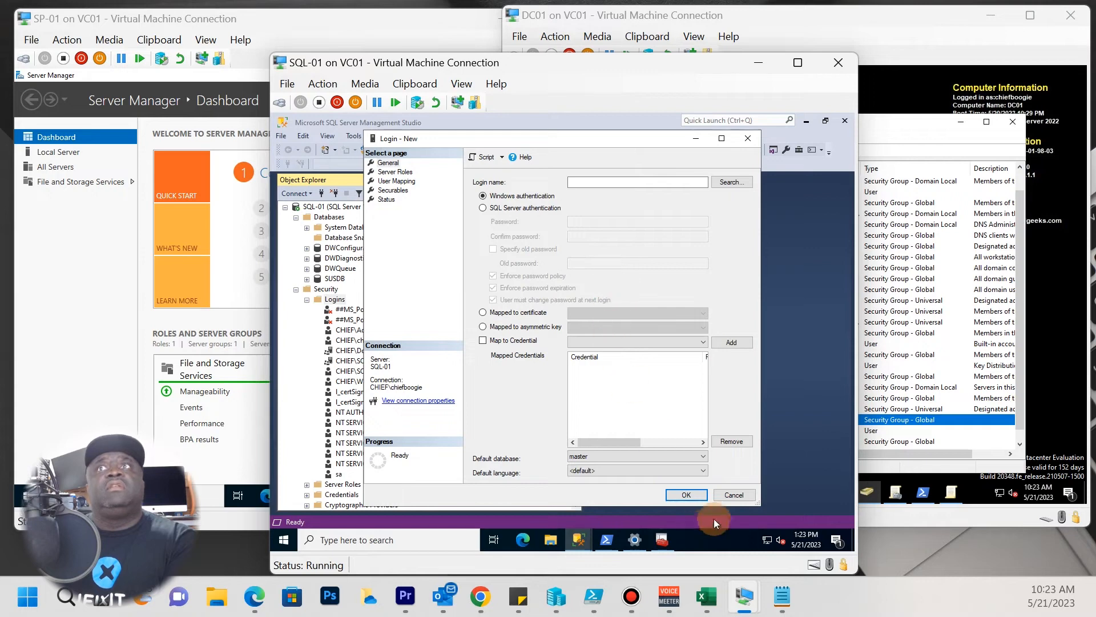
left_click(734, 493)
left_click(281, 136)
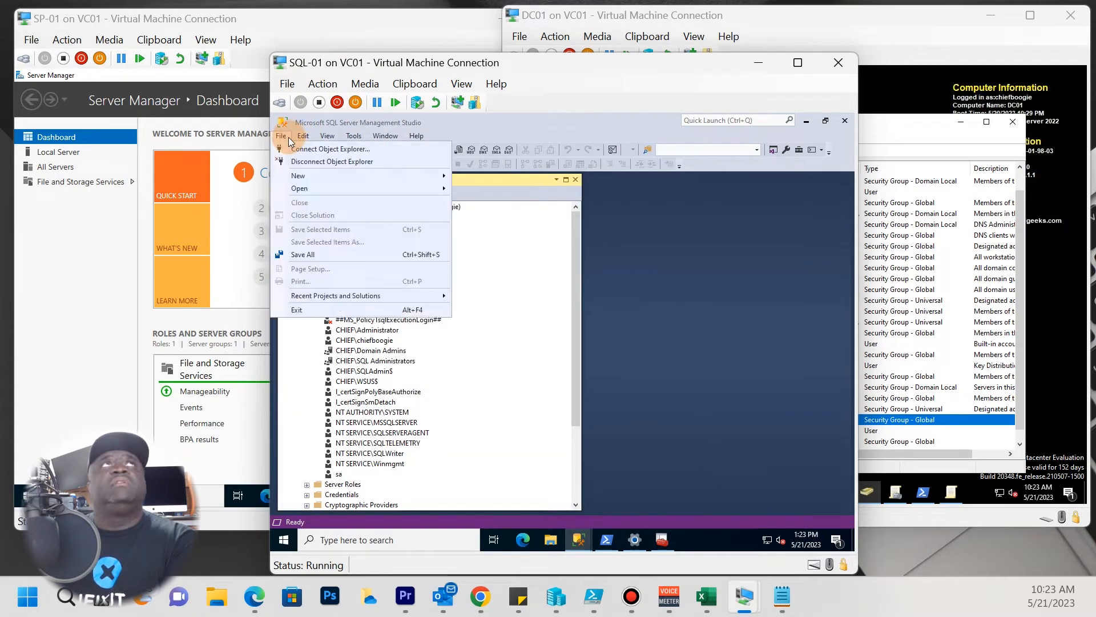
mouse_move(325, 170)
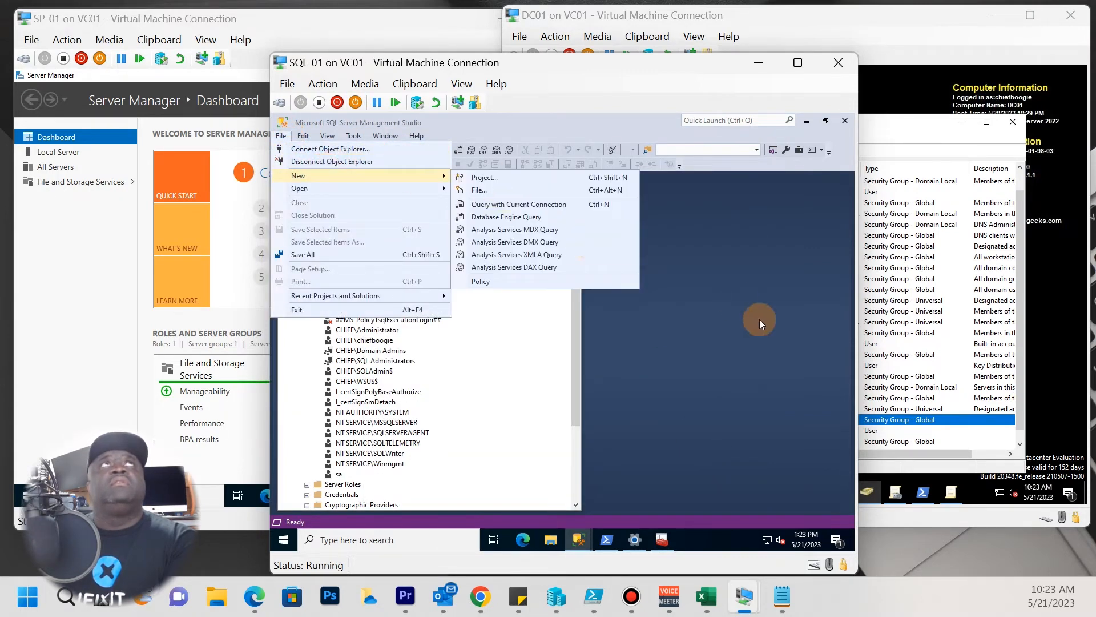
left_click(762, 317)
left_click(845, 121)
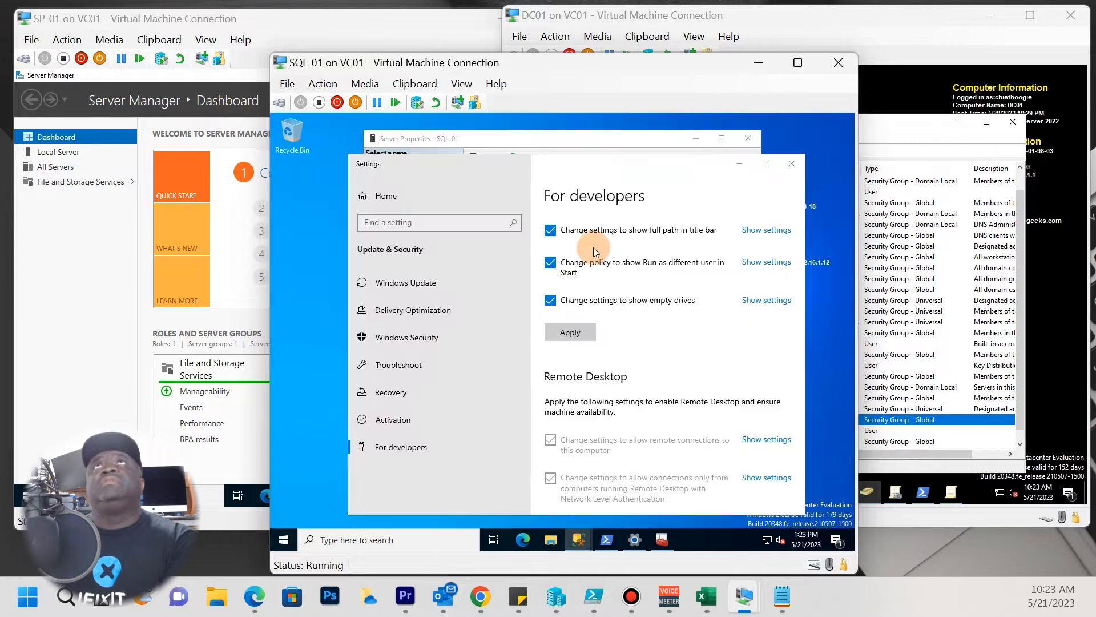
left_click(791, 164)
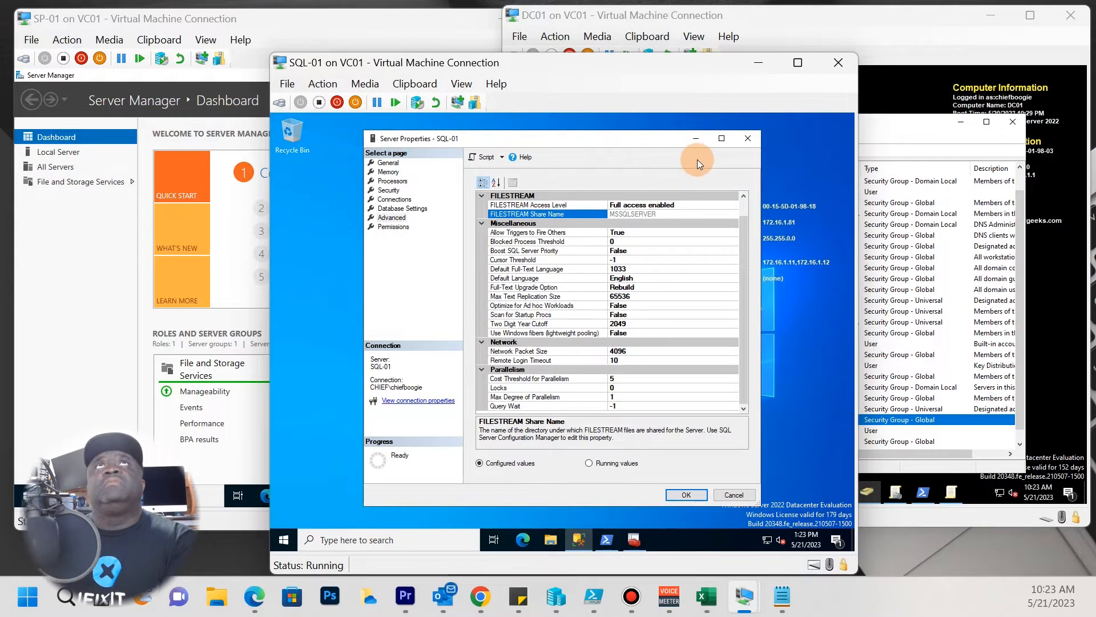
left_click(750, 139)
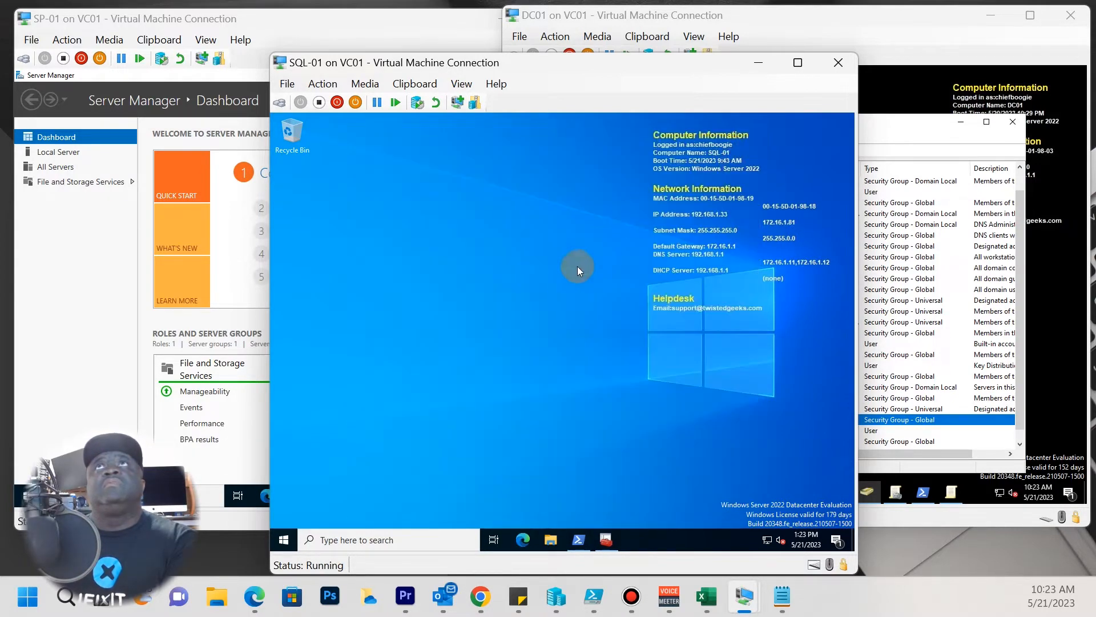
Relaunch SQL Server Management Studio from Microsoft SQL Server Tools 19, then bring DC01 forward.
left_click(284, 540)
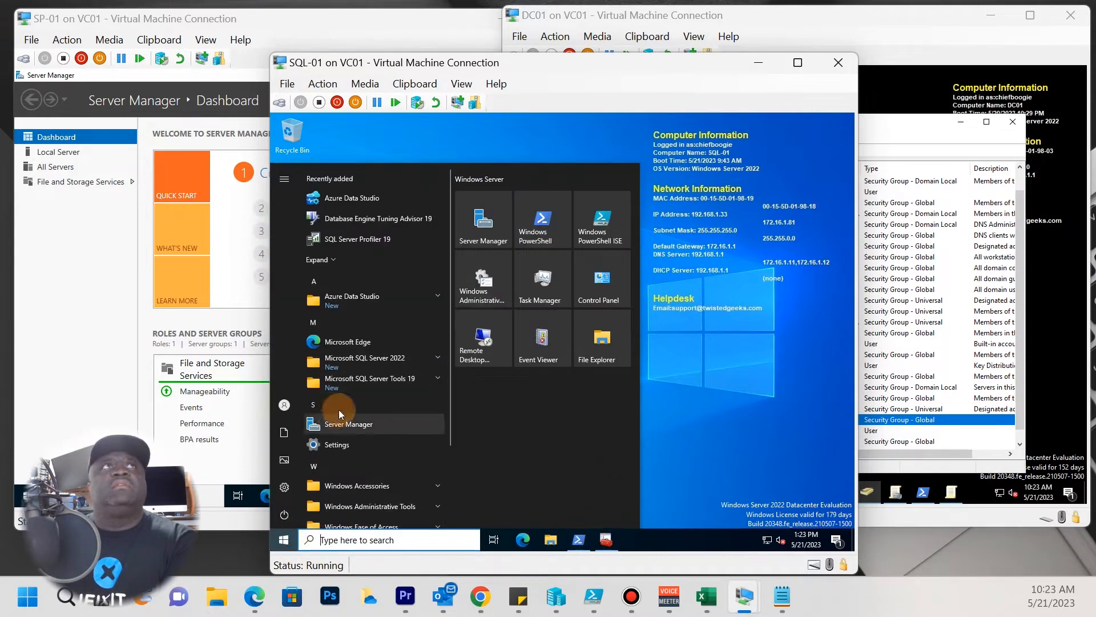
left_click(410, 379)
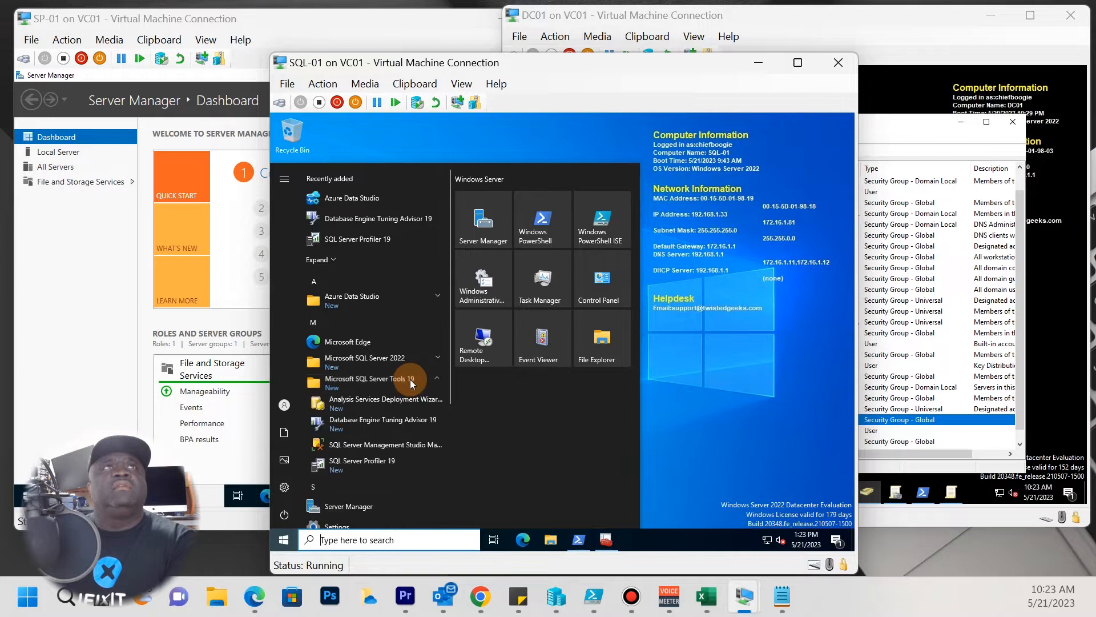
left_click(378, 446)
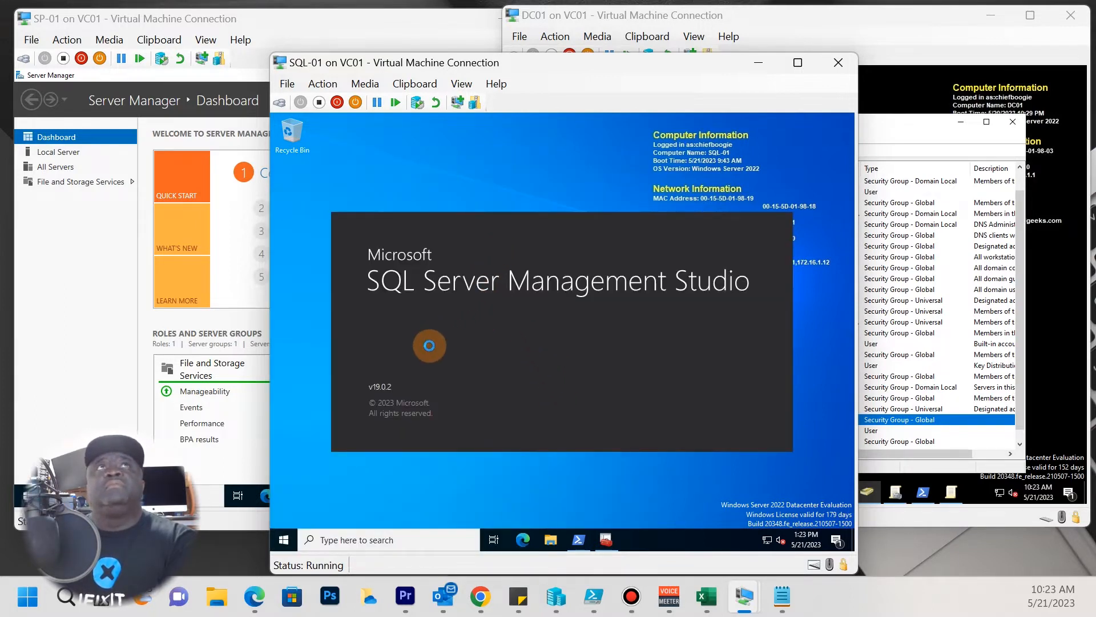
left_click(915, 125)
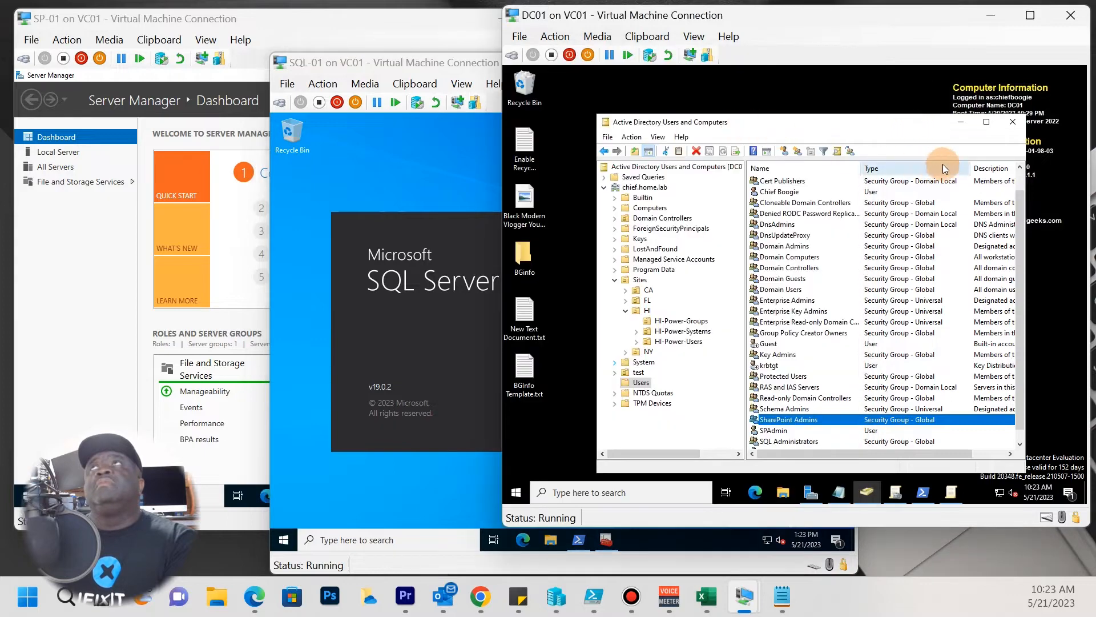
Run gpupdate /force in an administrator PowerShell on DC01, then return to SQL-01.
left_click(962, 126)
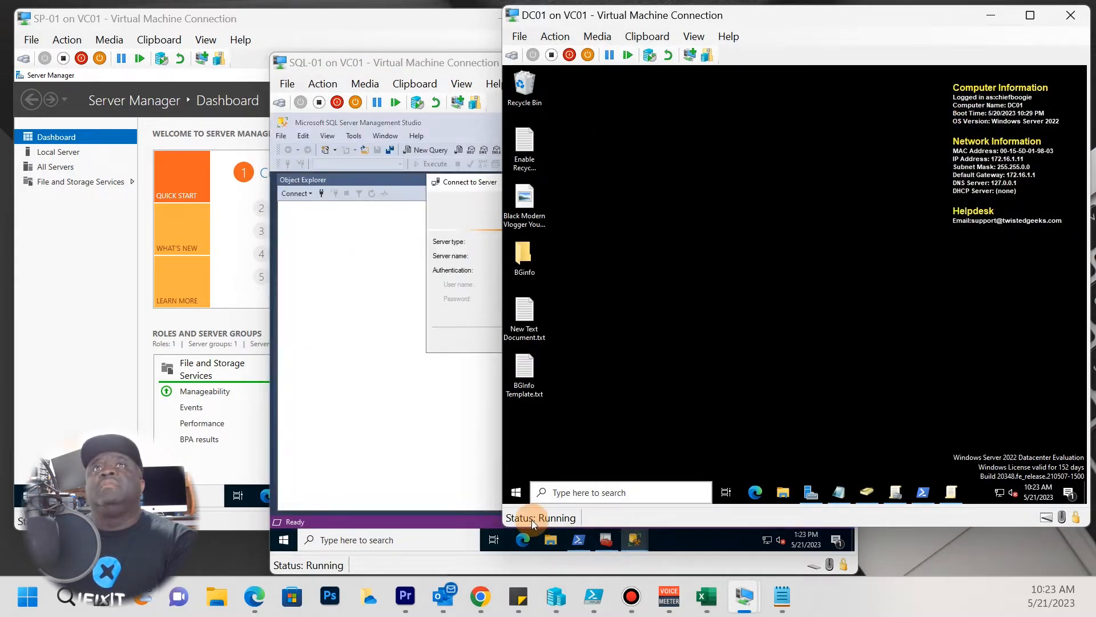
left_click(517, 492)
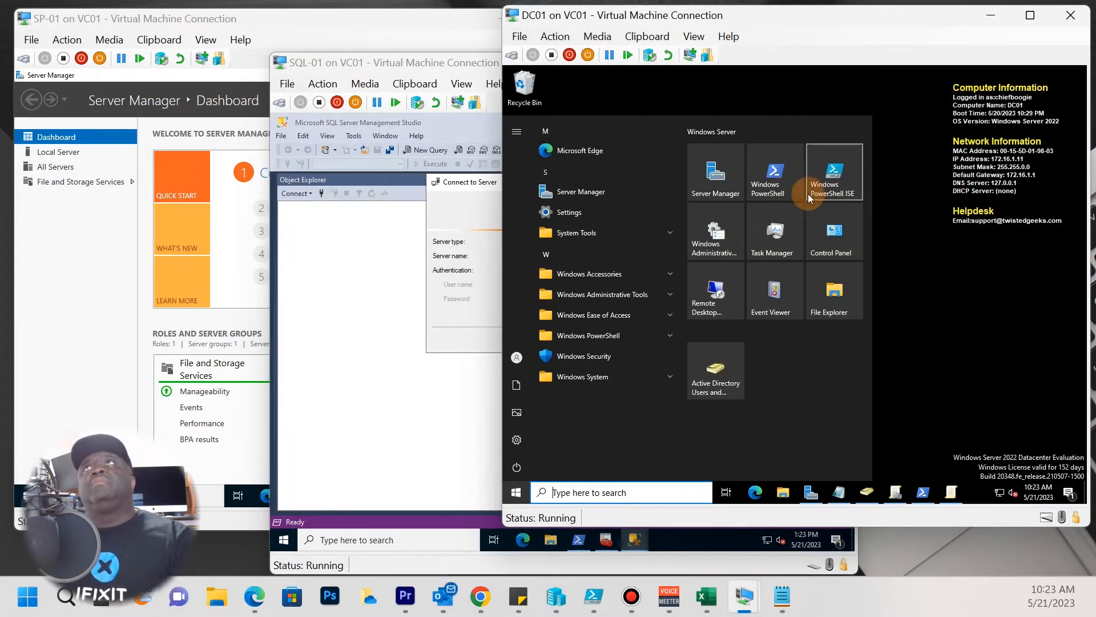
left_click(791, 193)
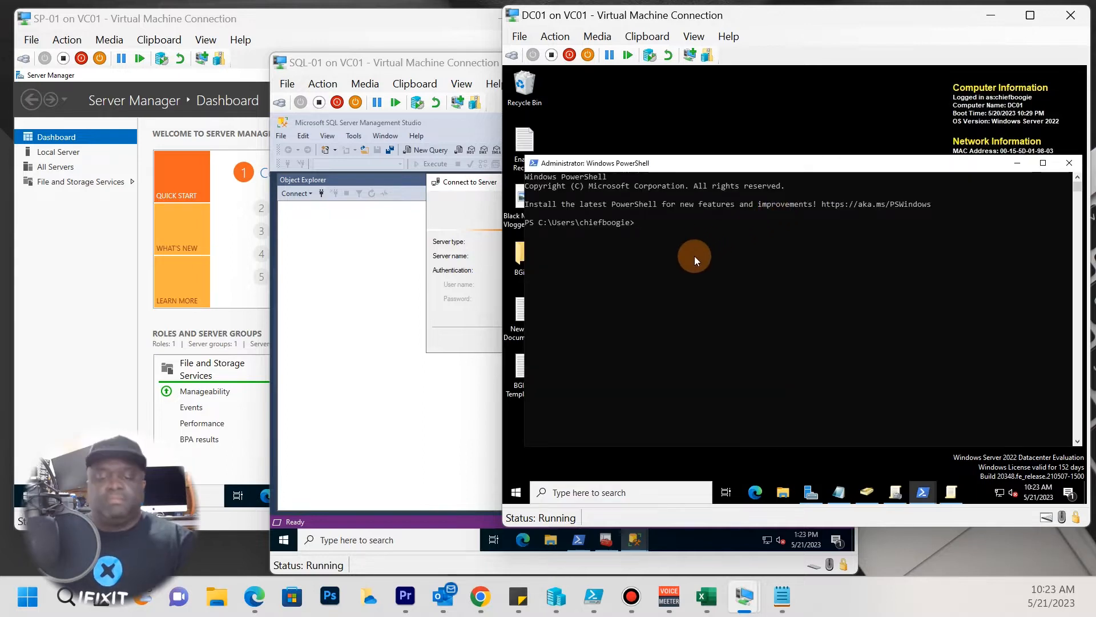
type("gpupdate /forcve")
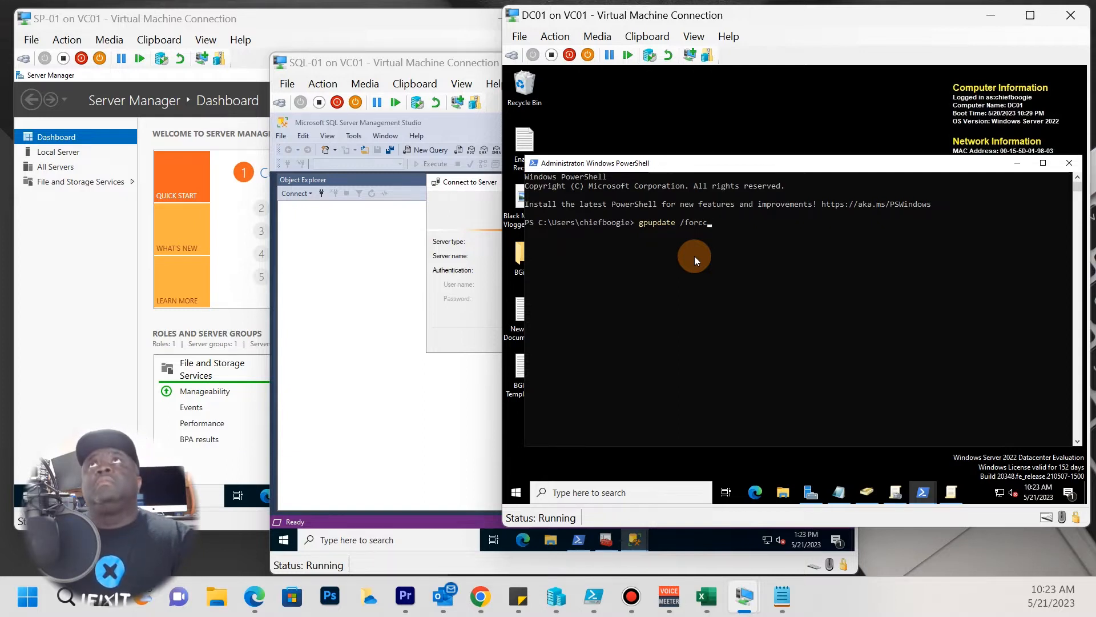
key("Return")
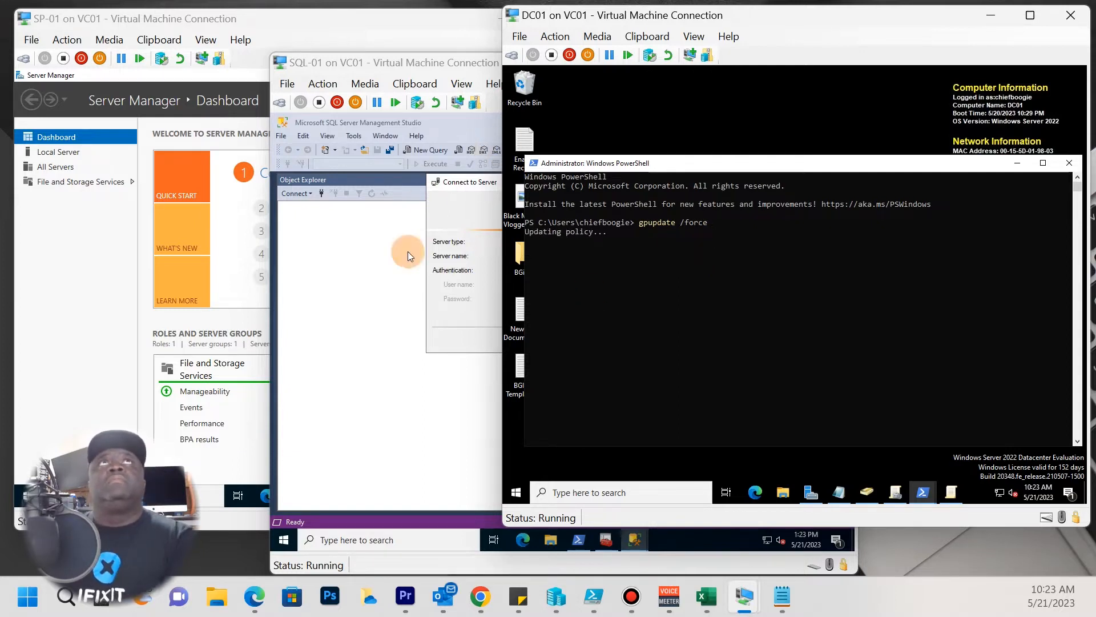
left_click(460, 345)
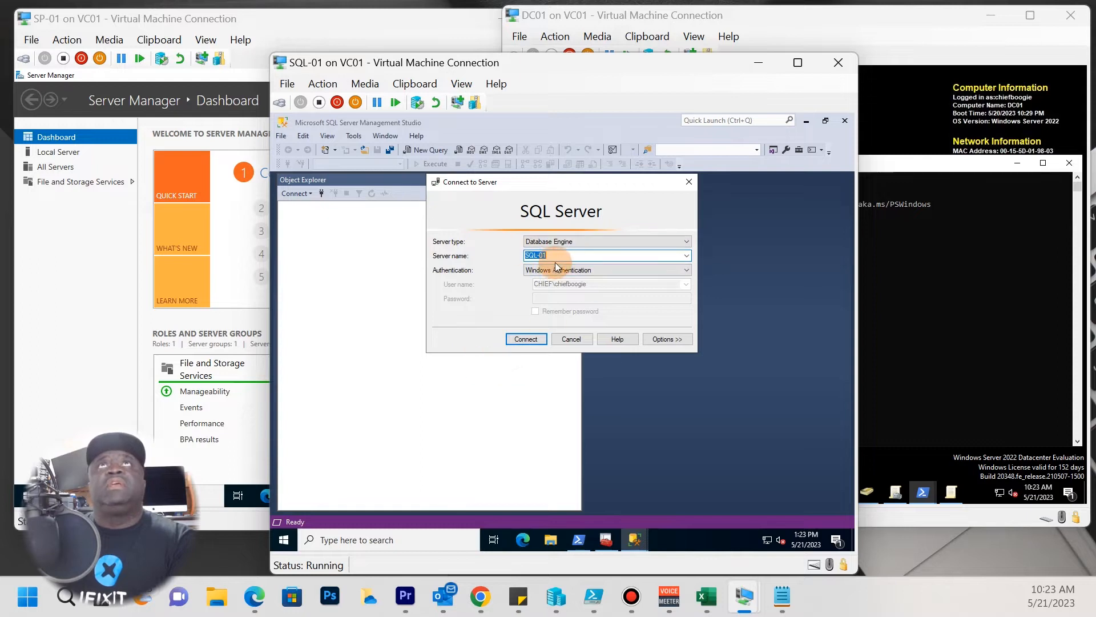
Connect to SQL-01 with Windows Authentication and start a New Login under Security > Logins.
left_click(577, 270)
left_click(577, 270)
left_click(578, 267)
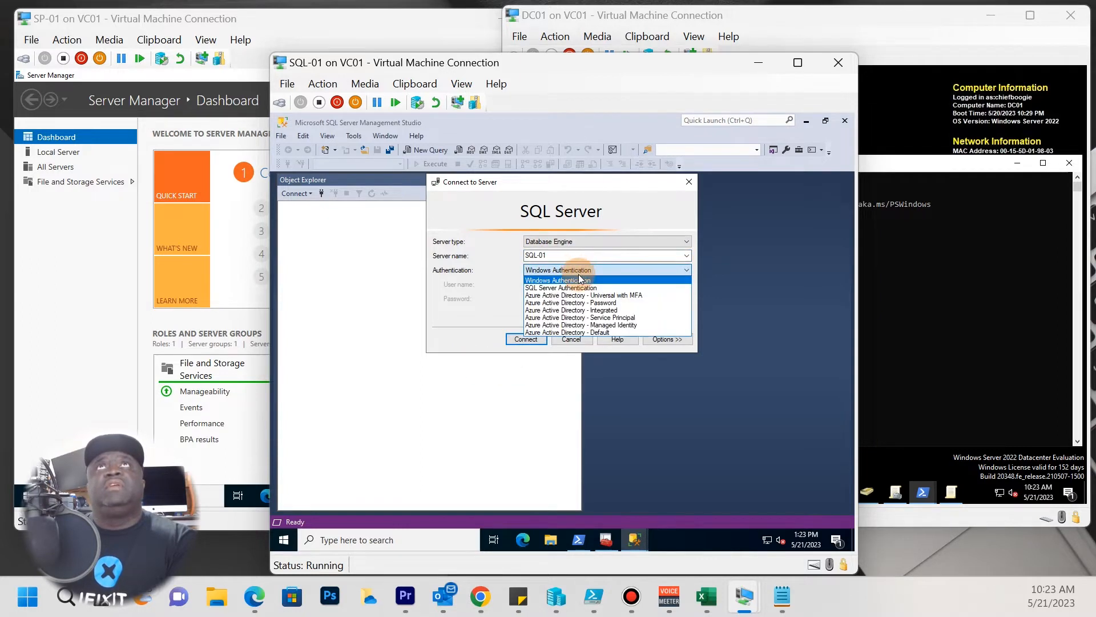
left_click(569, 338)
left_click(535, 342)
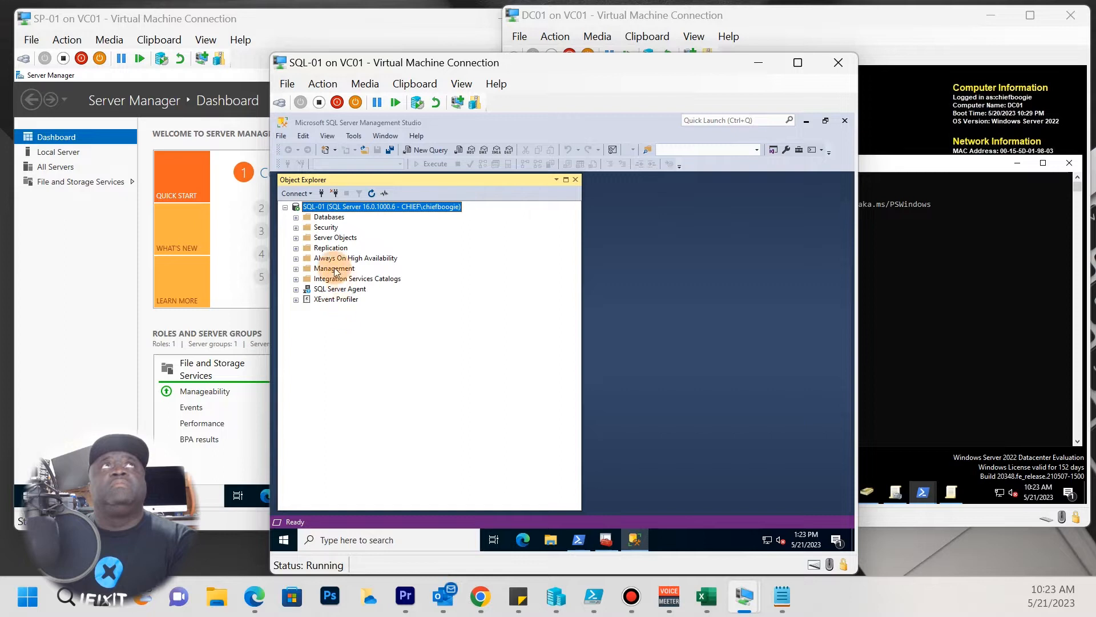
left_click(296, 227)
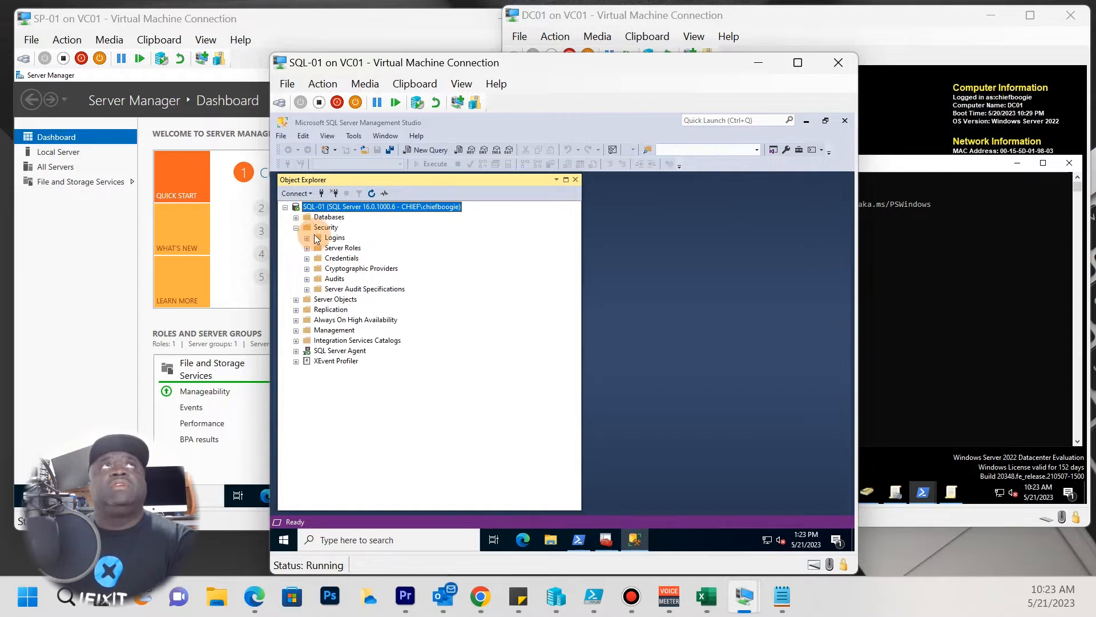
left_click(334, 239)
right_click(334, 238)
left_click(367, 248)
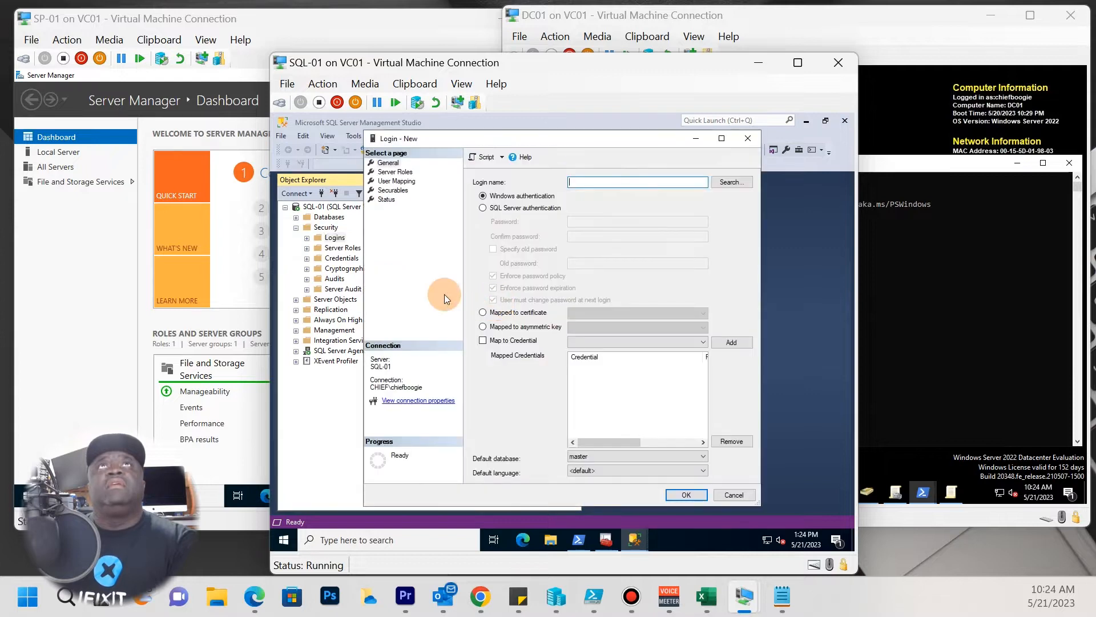
Search for a Windows account with the location set to chief.home.lab.
left_click(721, 182)
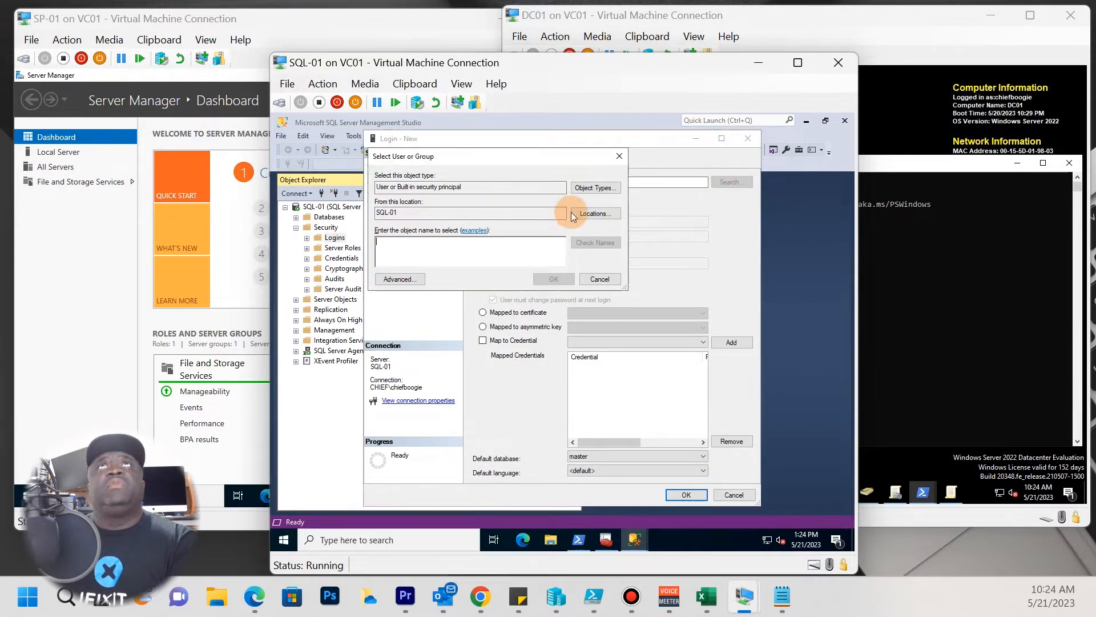
left_click(590, 215)
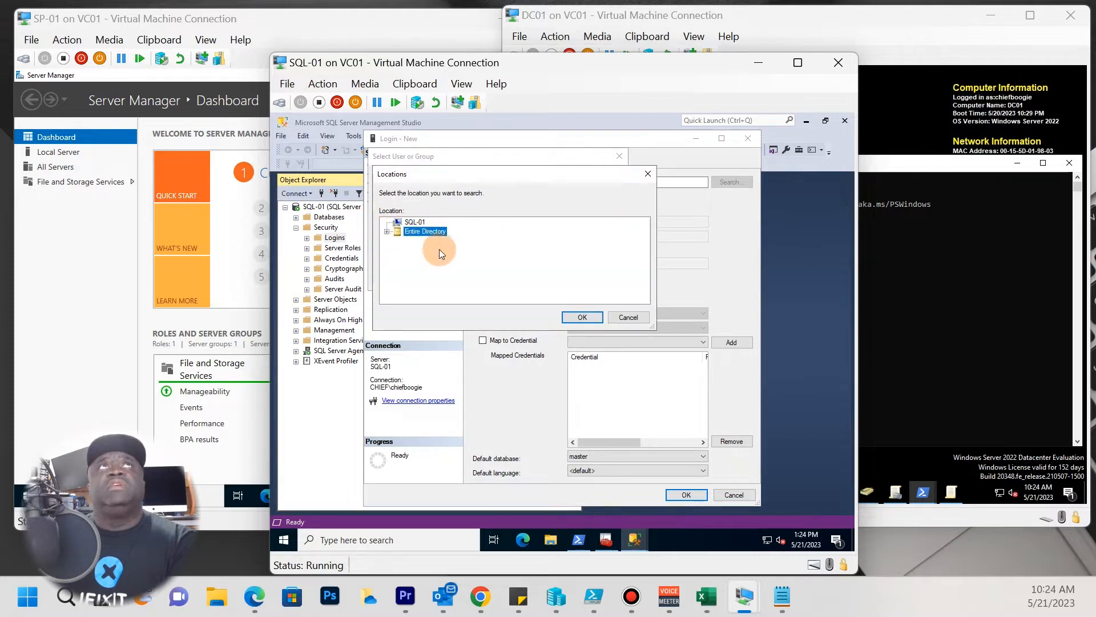
left_click(387, 231)
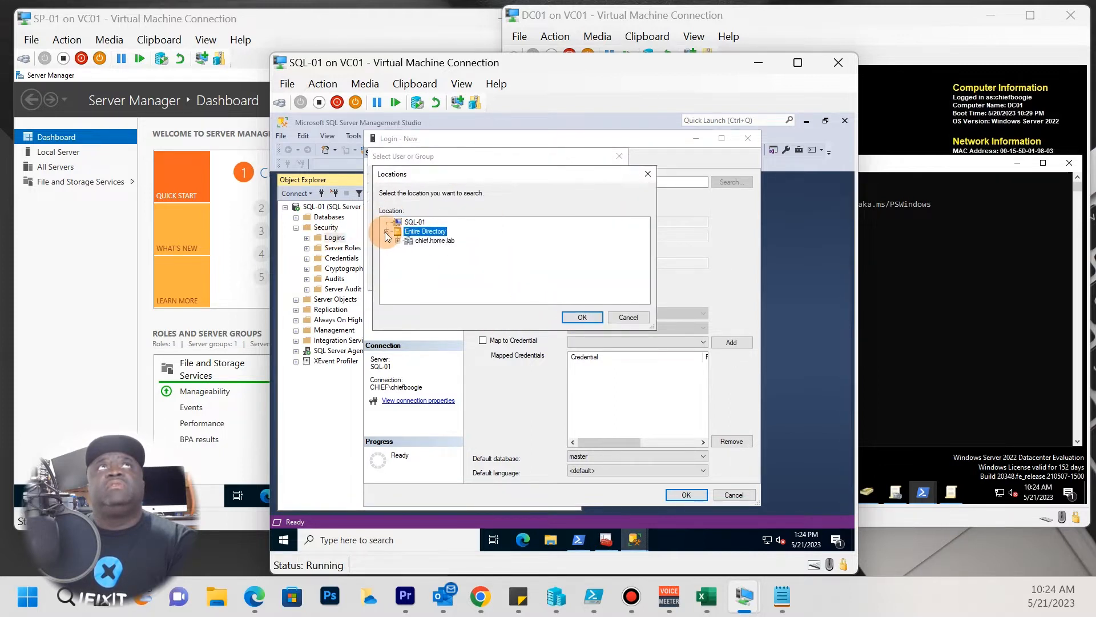
left_click(398, 241)
left_click(406, 222)
left_click(576, 316)
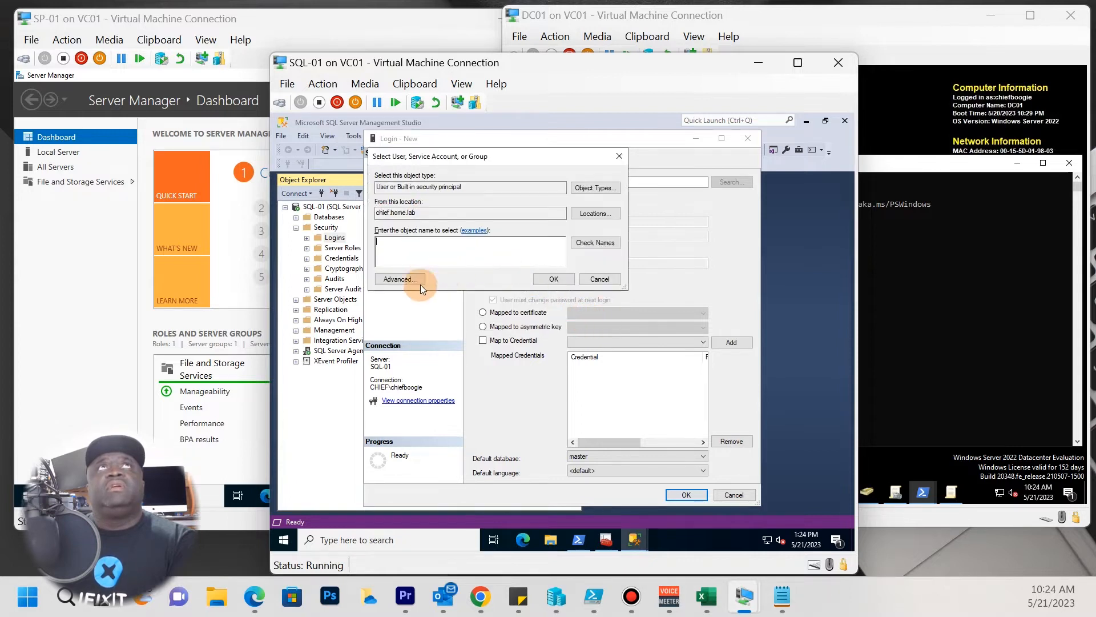
List all domain accounts with Advanced > Find Now, select SPAdmin, then switch to DC01.
left_click(420, 284)
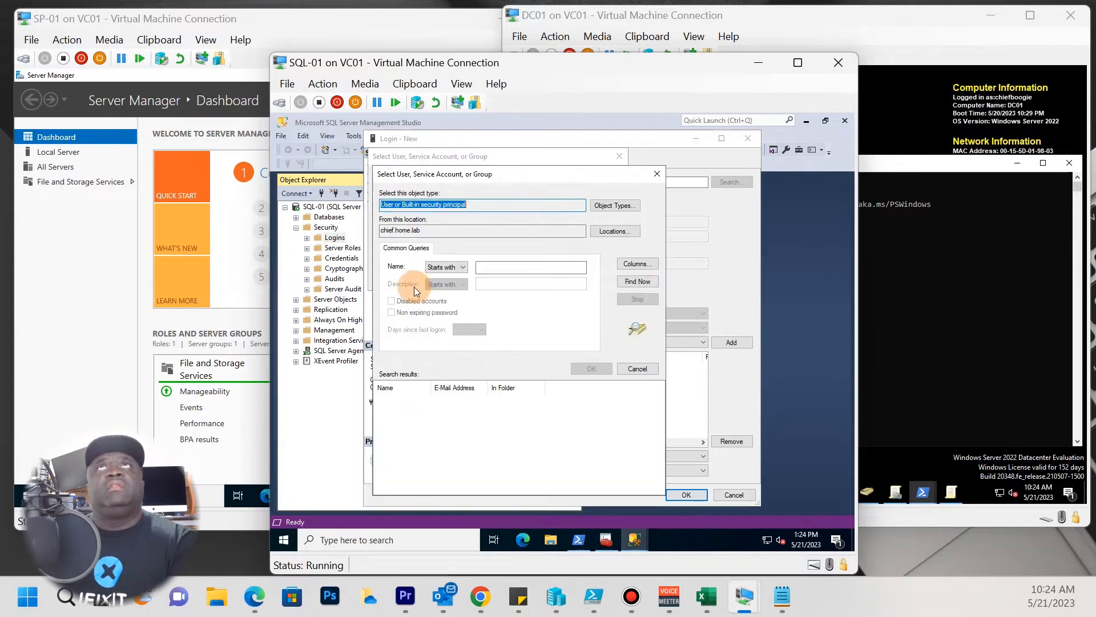
left_click(638, 281)
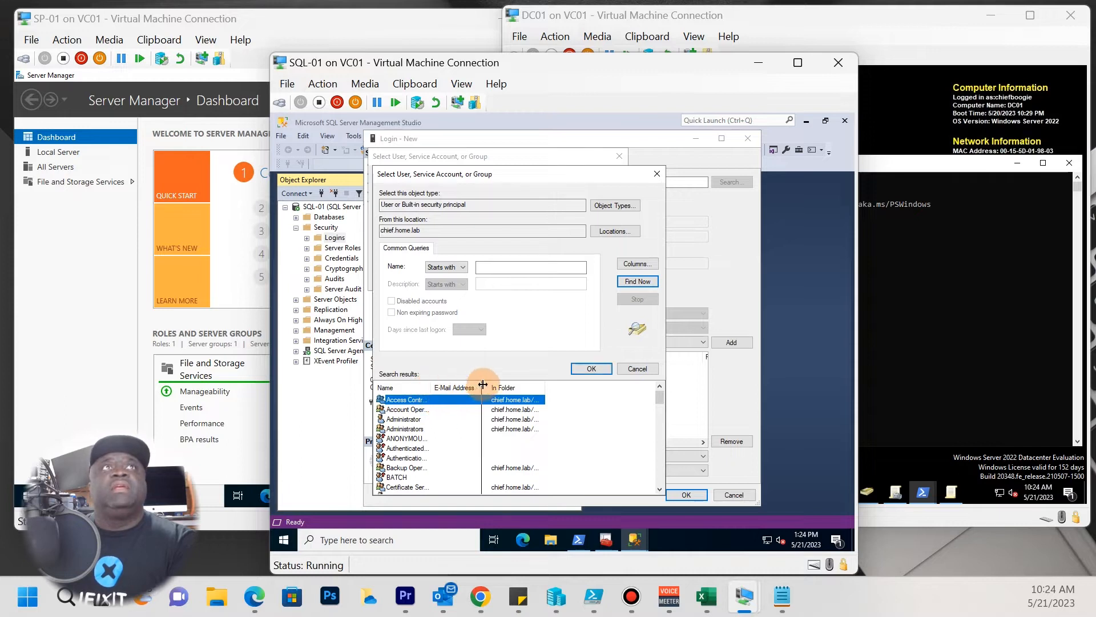
left_click_drag(483, 384, 482, 385)
scroll(437, 457, "down", 18)
scroll(427, 465, "down", 3)
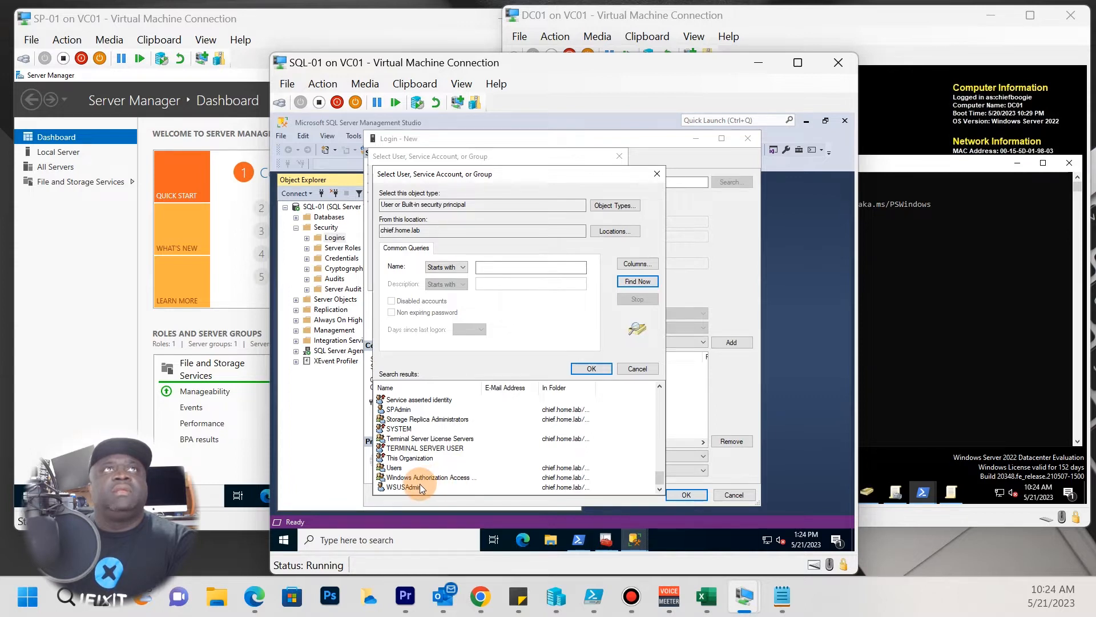
scroll(412, 487, "up", 1)
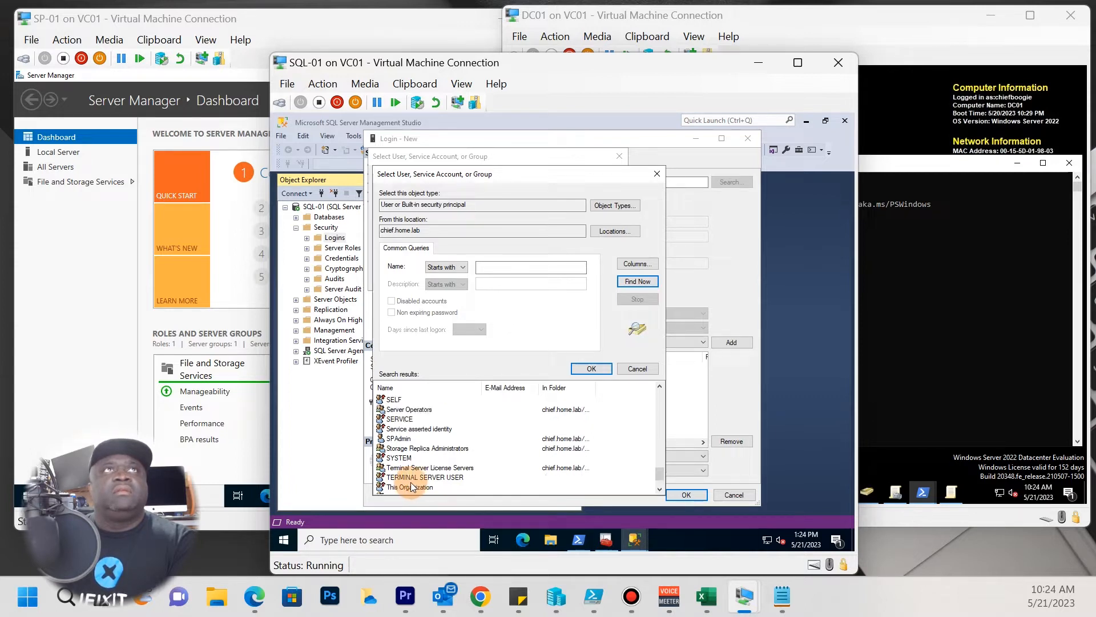
left_click(403, 440)
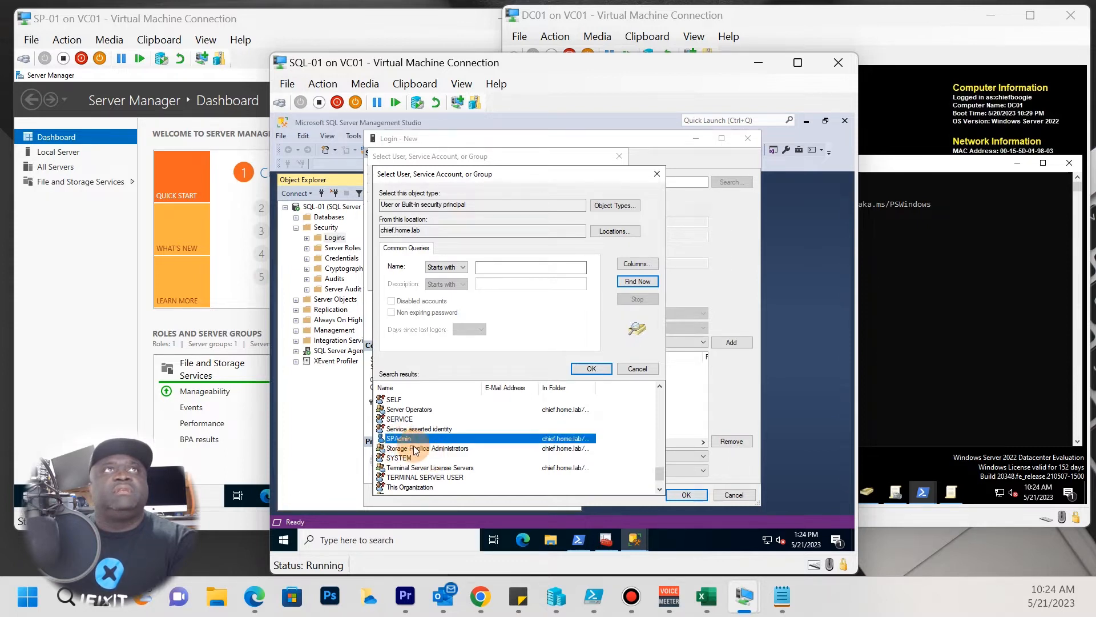
left_click(939, 360)
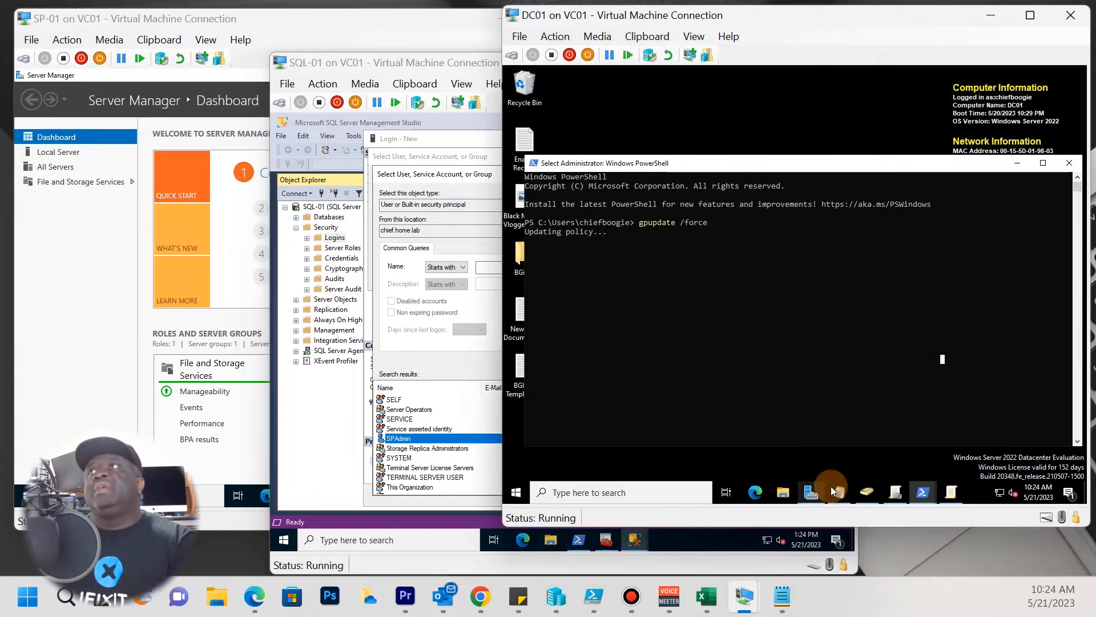
Check the SPAdmin user in Active Directory Users and Computers on DC01.
left_click(868, 492)
left_click(791, 401)
left_click(774, 413)
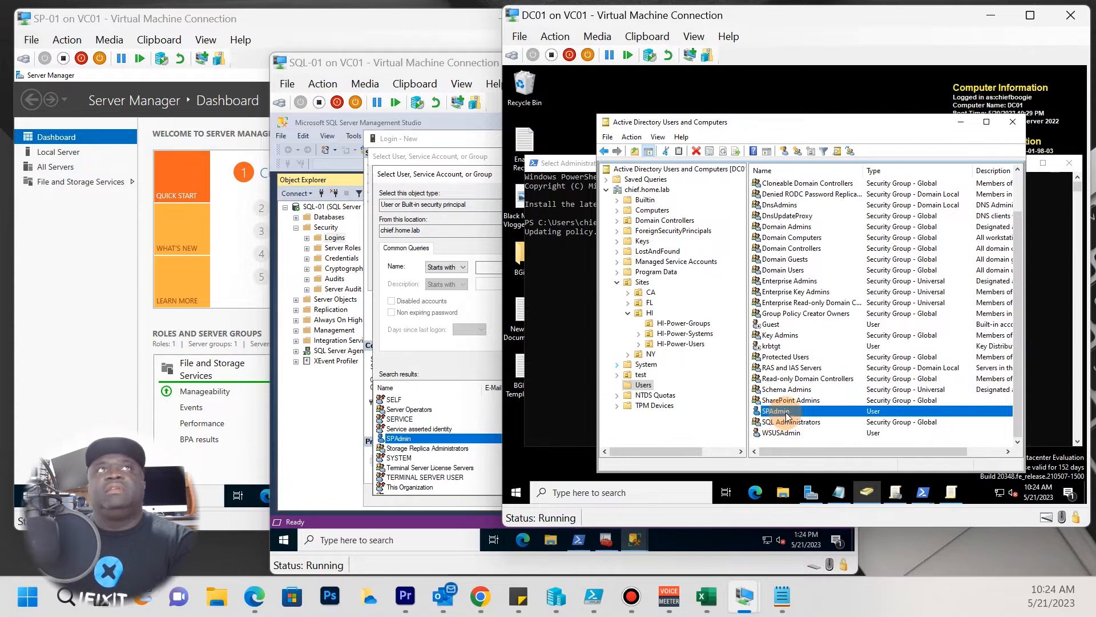
Back on SQL-01, select SPAdmin in the search results and confirm it.
left_click(409, 455)
scroll(400, 452, "up", 2)
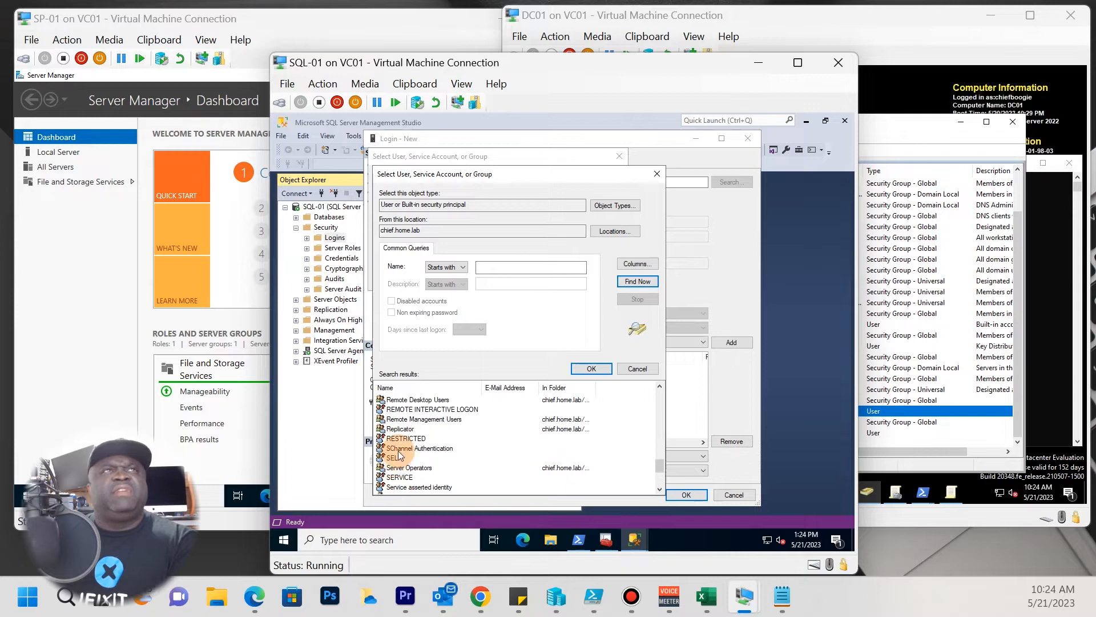
scroll(399, 453, "down", 3)
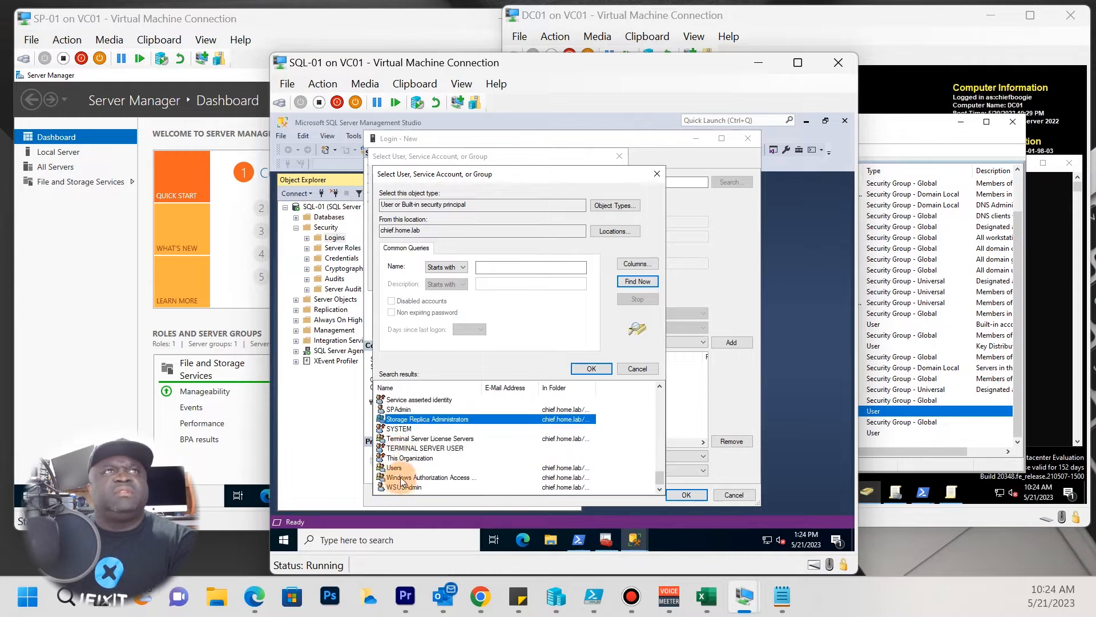
scroll(401, 469, "up", 1)
scroll(400, 469, "up", 3)
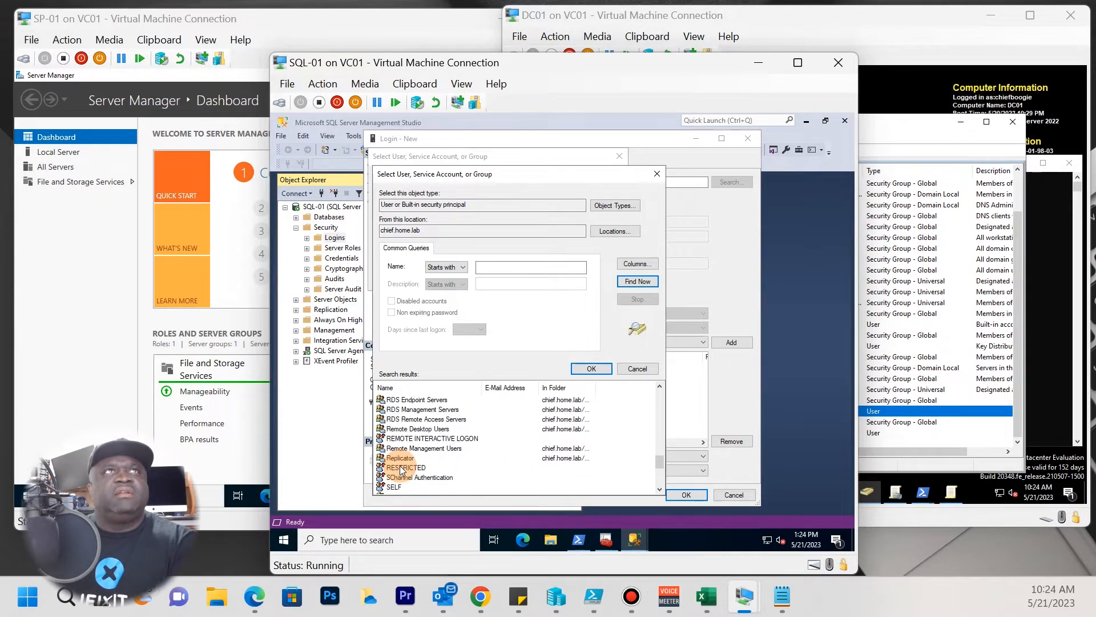
scroll(400, 469, "up", 9)
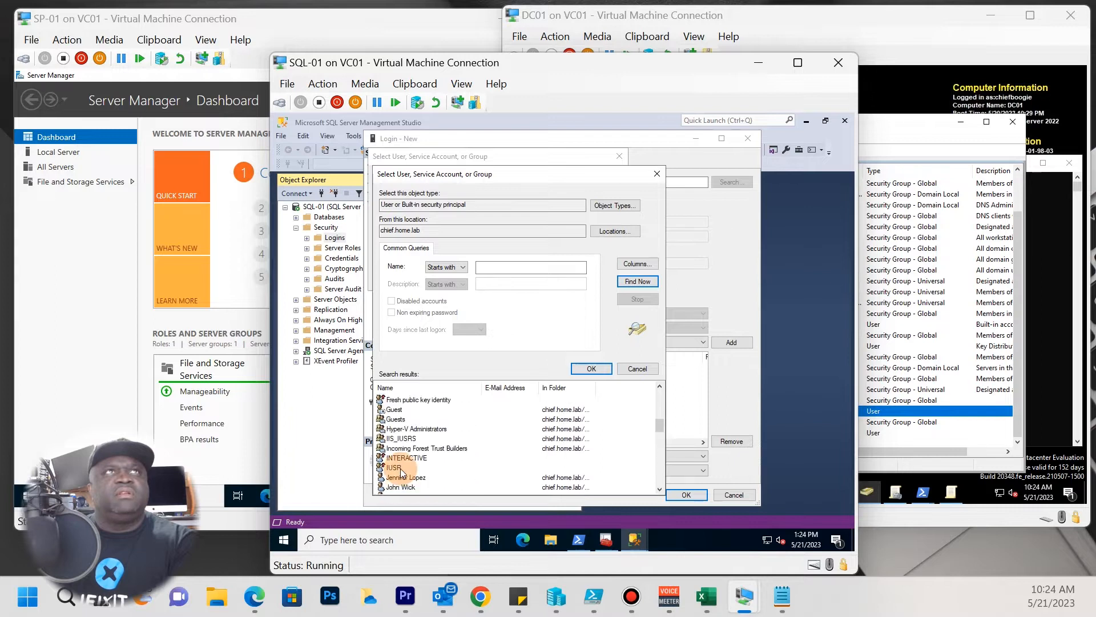
scroll(401, 472, "up", 2)
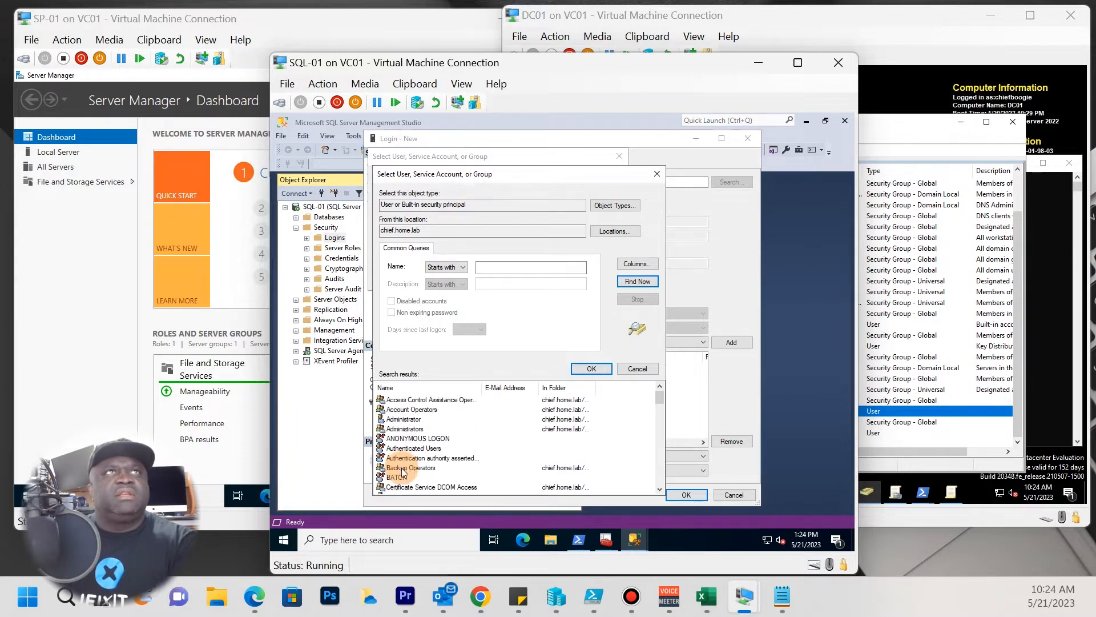
scroll(410, 475, "down", 5)
left_click(406, 476)
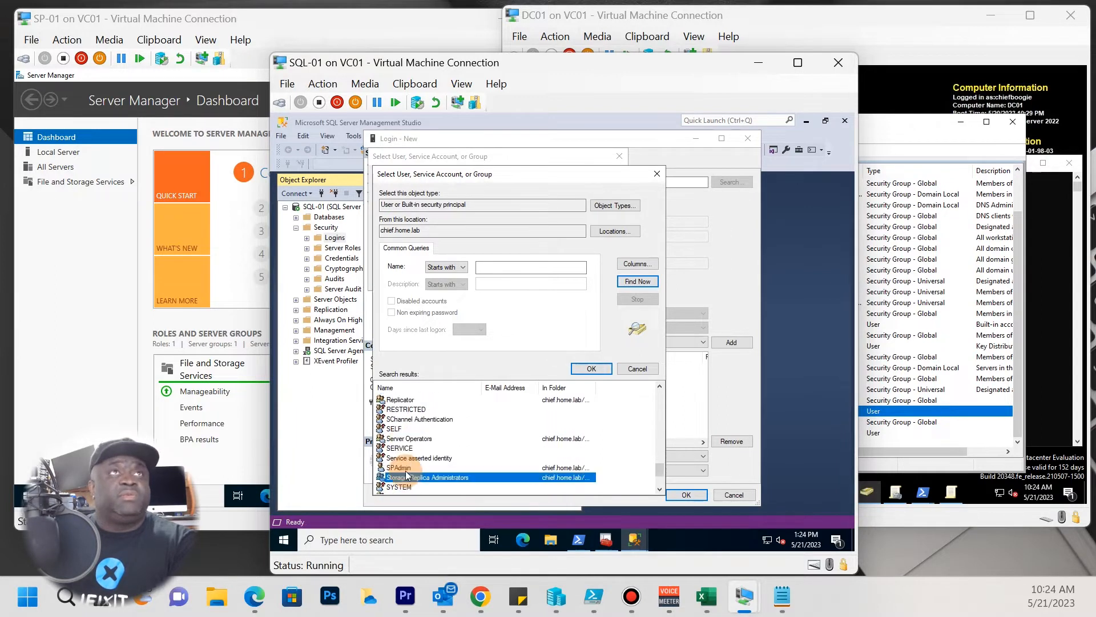
scroll(406, 476, "down", 2)
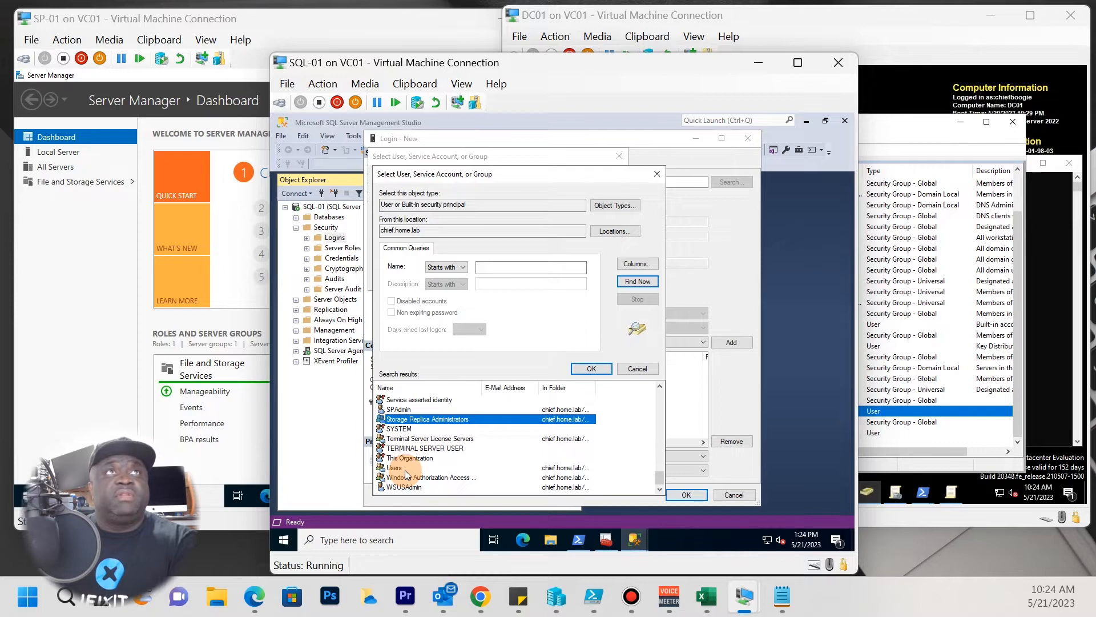
left_click(394, 410)
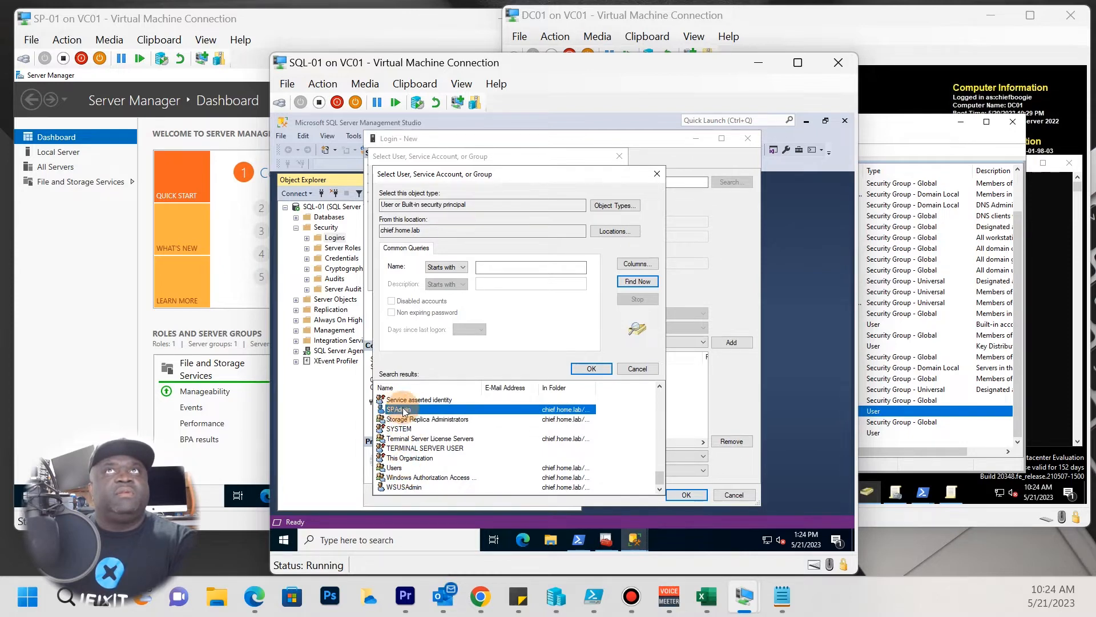
left_click(599, 372)
Set CHIEF\SPAdmin as login name, tick dbcreator, sysadmin and securityadmin roles, and create it.
left_click(536, 275)
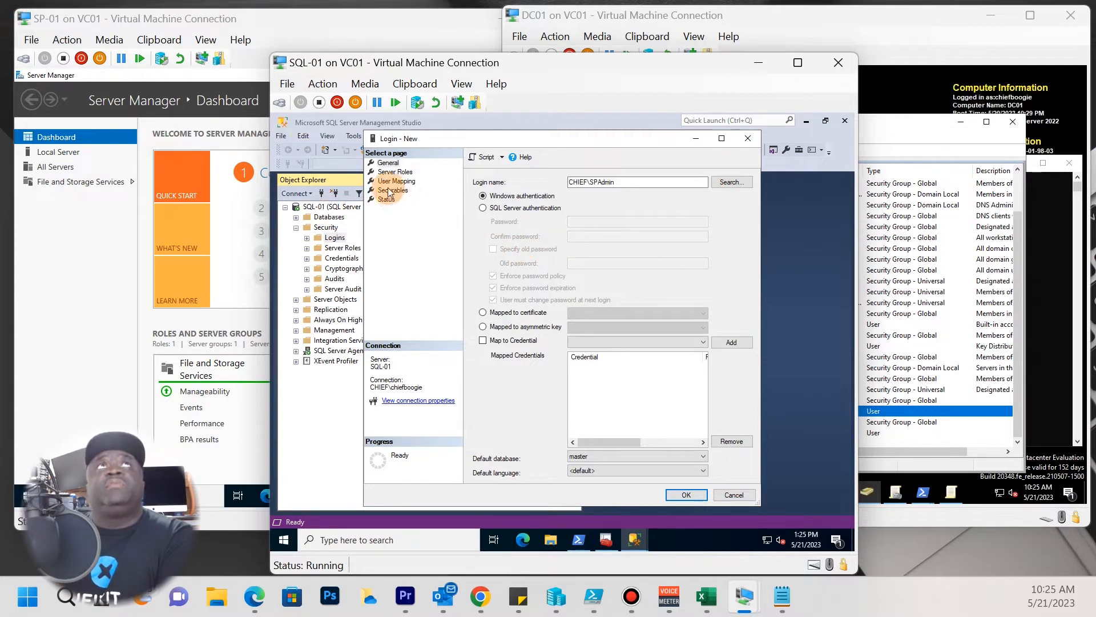
left_click(394, 172)
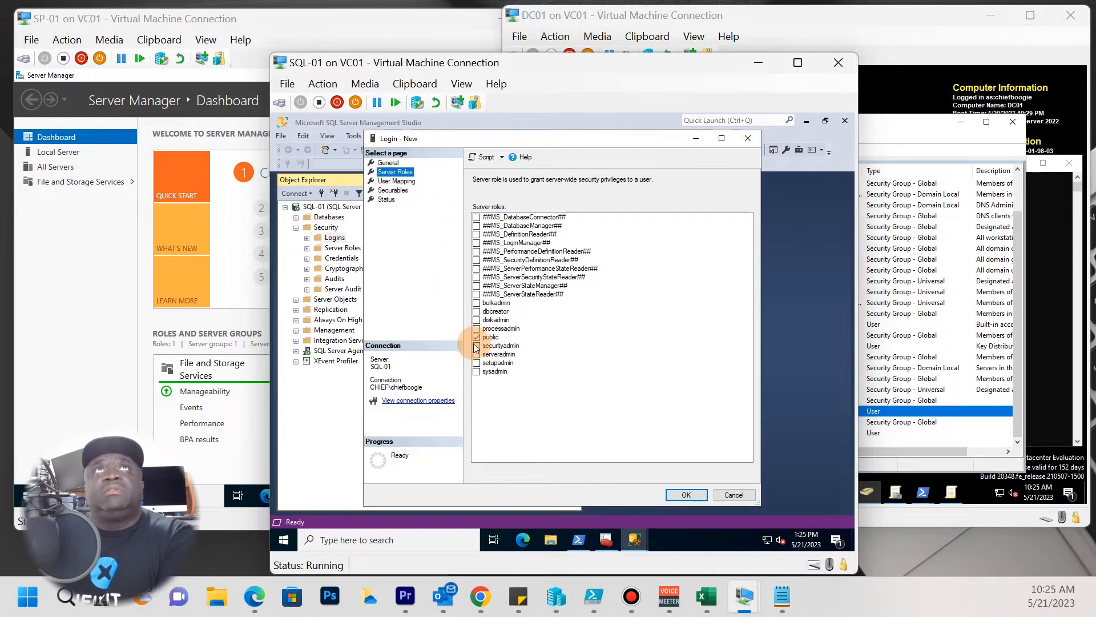
left_click(477, 313)
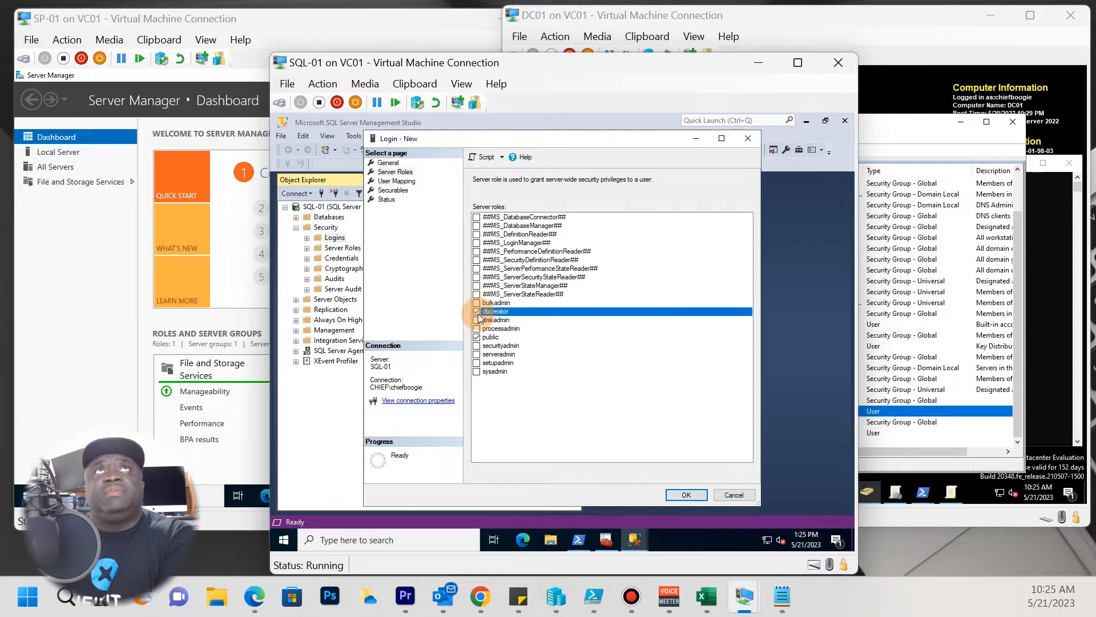
left_click(478, 372)
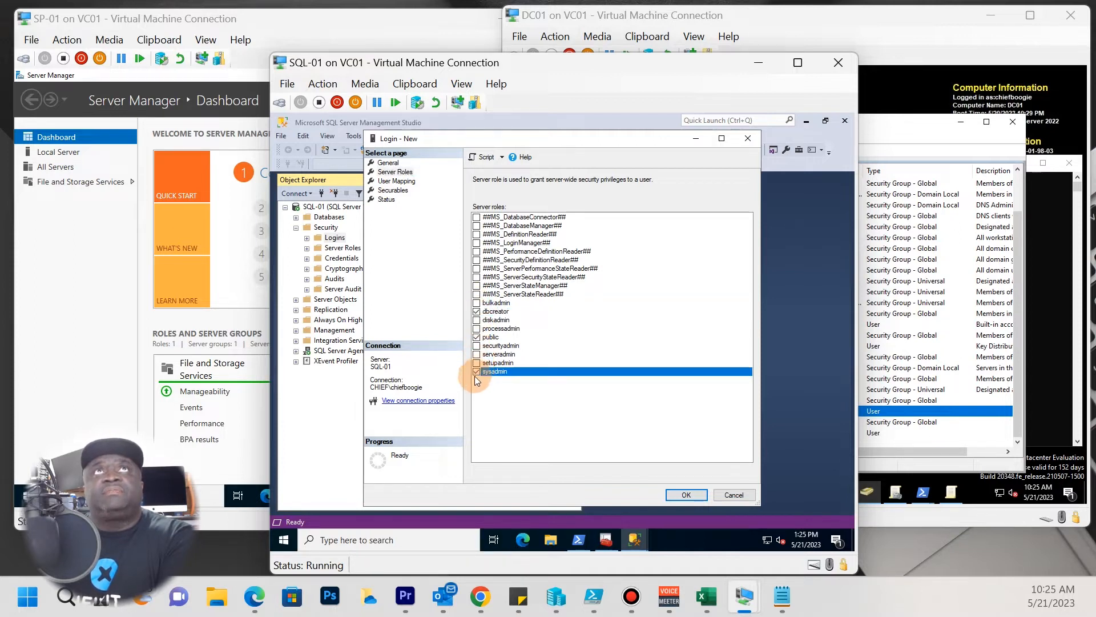
left_click(477, 312)
left_click(477, 312)
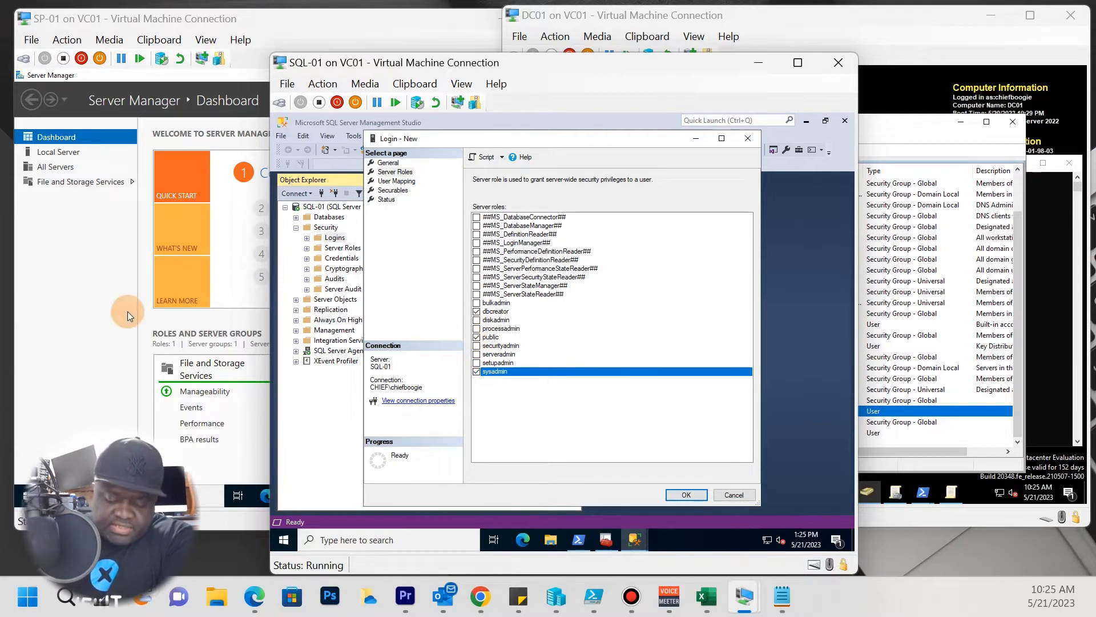
left_click(477, 346)
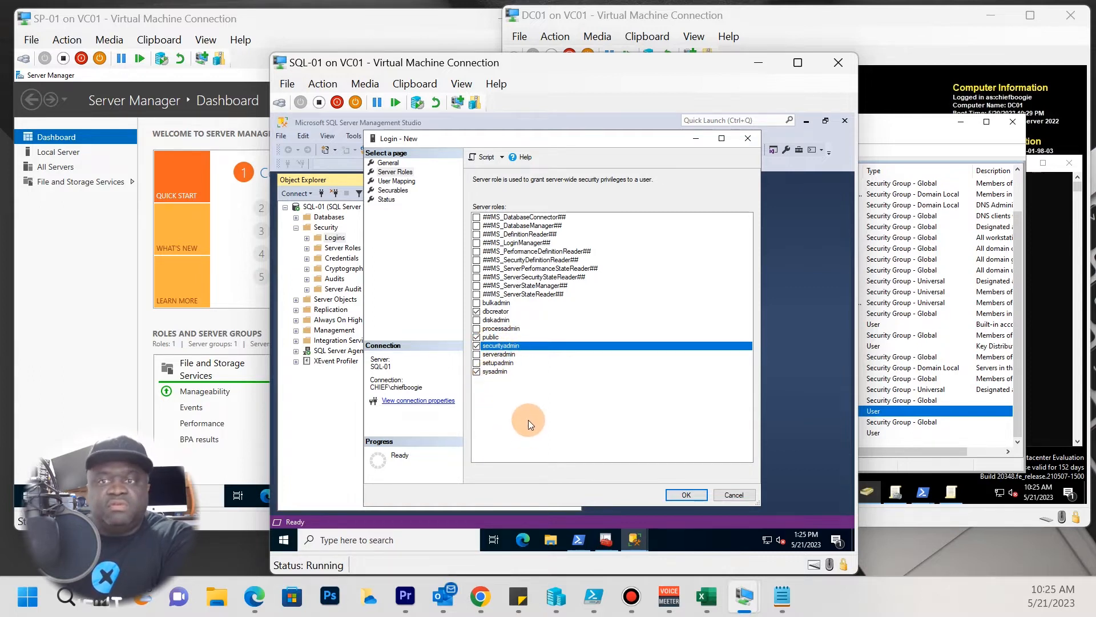
left_click(689, 491)
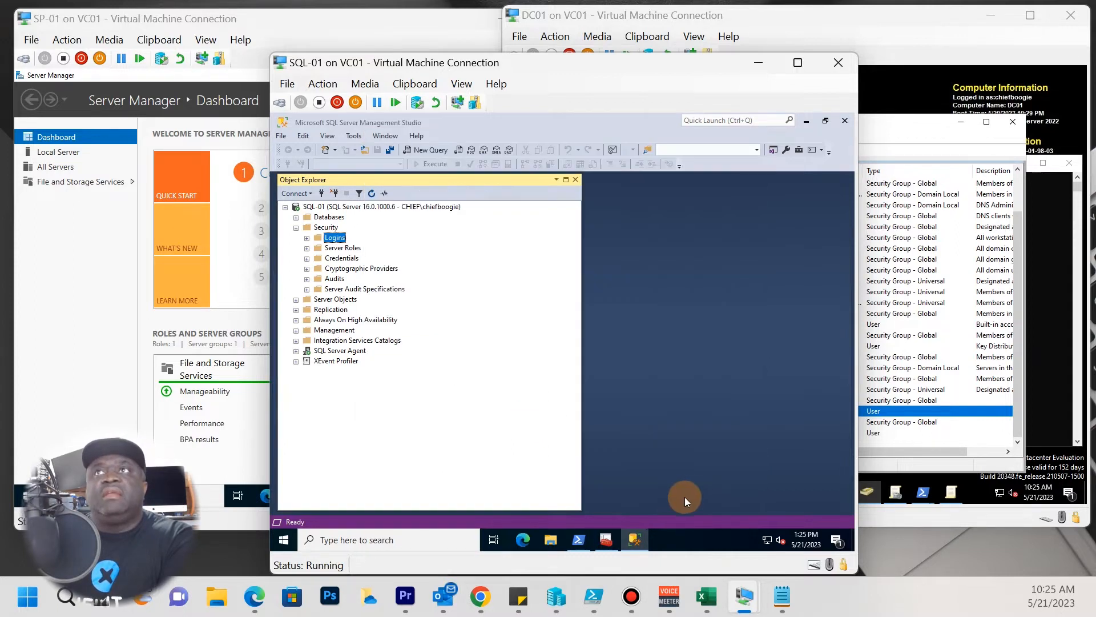
Verify CHIEF\SPAdmin under Security > Logins, expand Databases, then switch to SP-01.
left_click(307, 239)
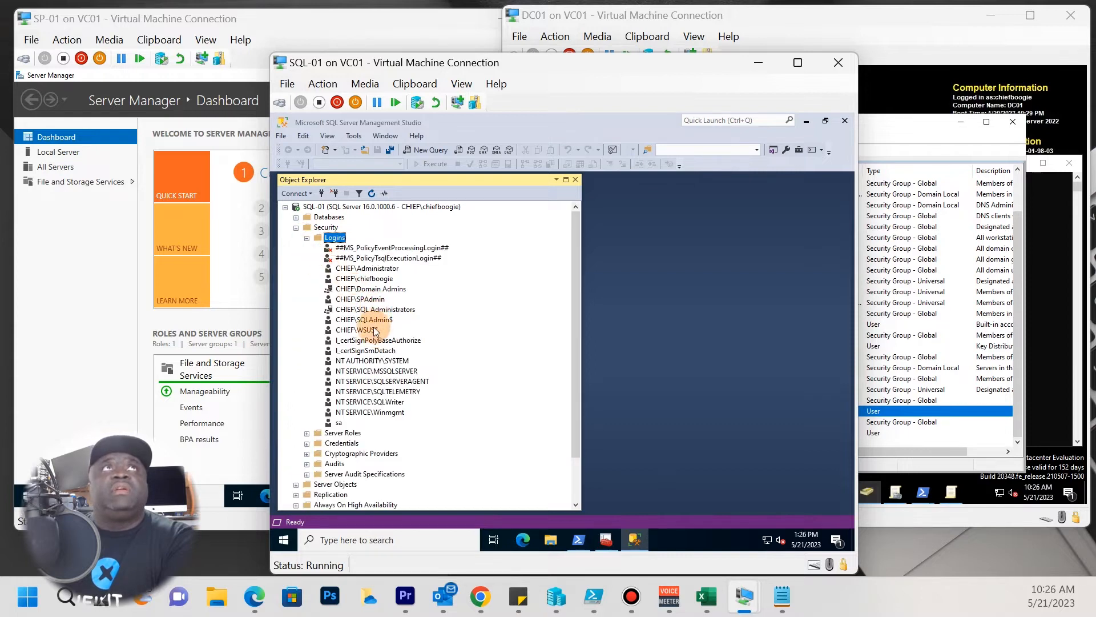
left_click(373, 300)
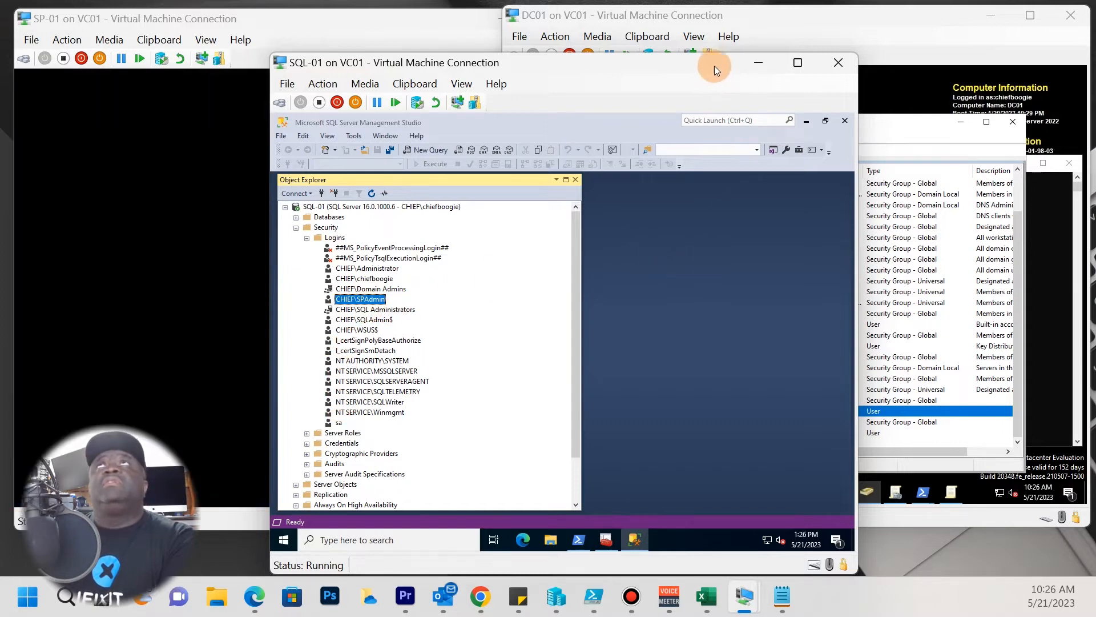
left_click_drag(714, 67, 735, 45)
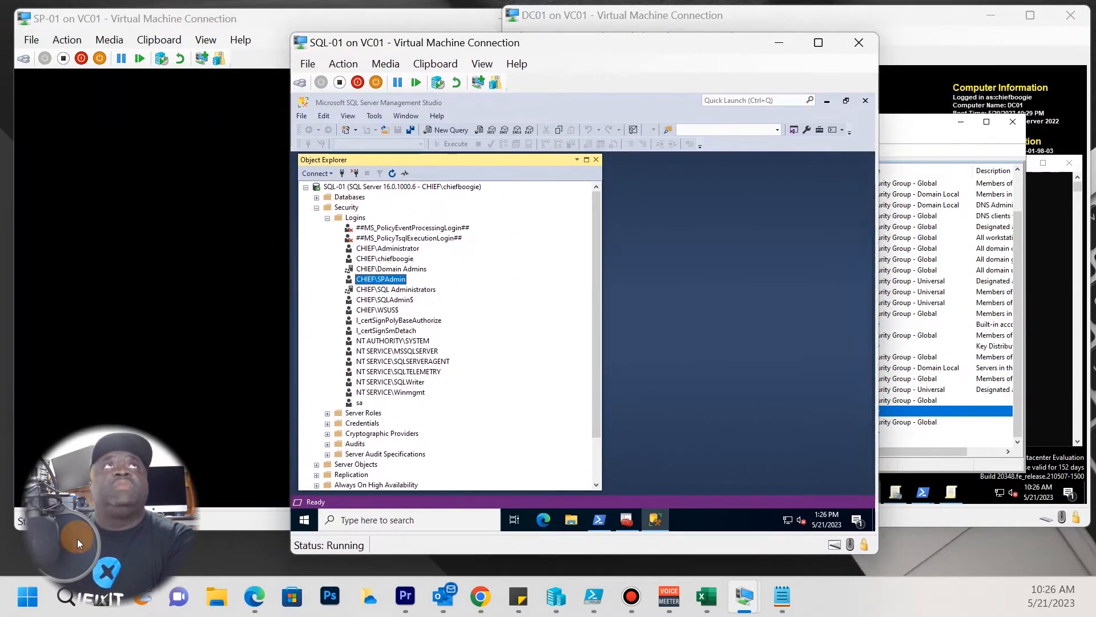
left_click(317, 208)
left_click(317, 197)
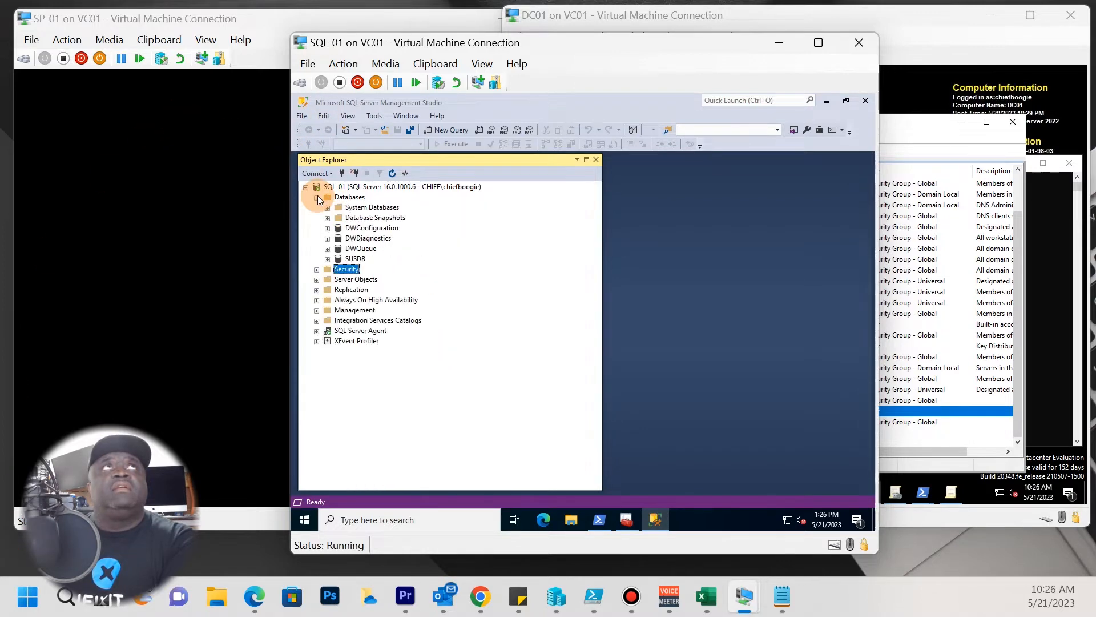
left_click(210, 259)
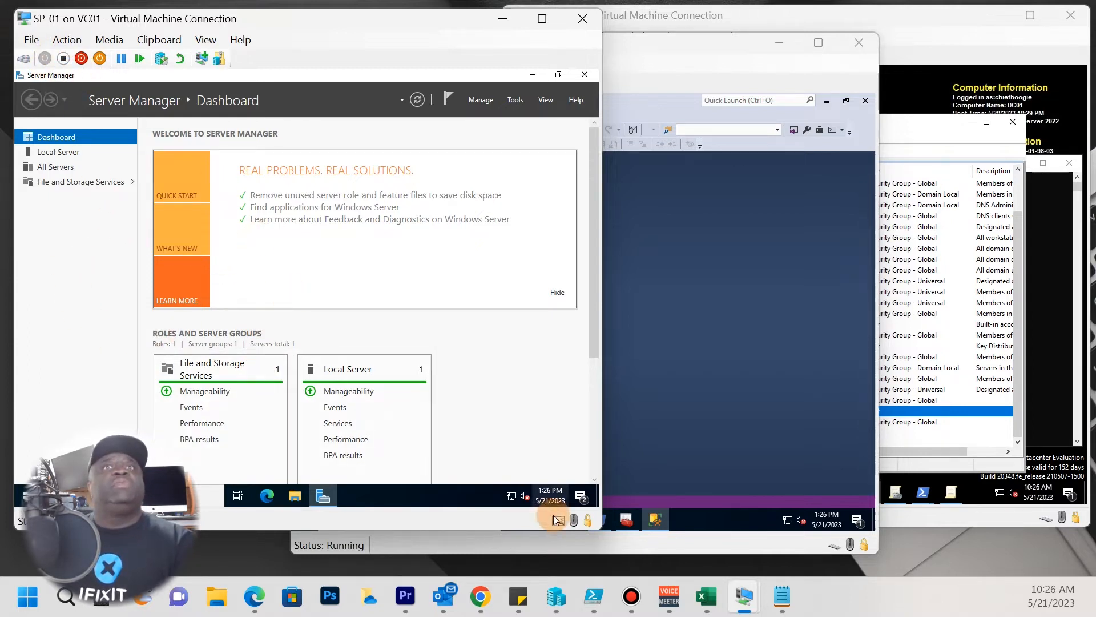
Open SP-01's Ethernet adapter properties via Change adapter options, then switch to the Network CutSheet workbook.
right_click(512, 496)
left_click(504, 483)
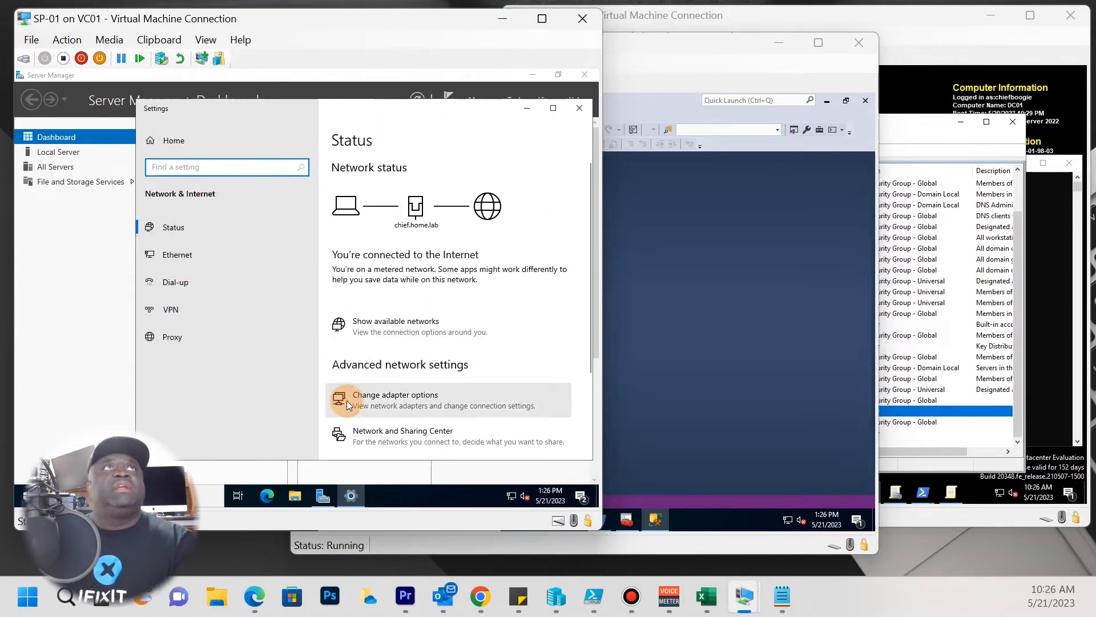
scroll(345, 403, "down", 3)
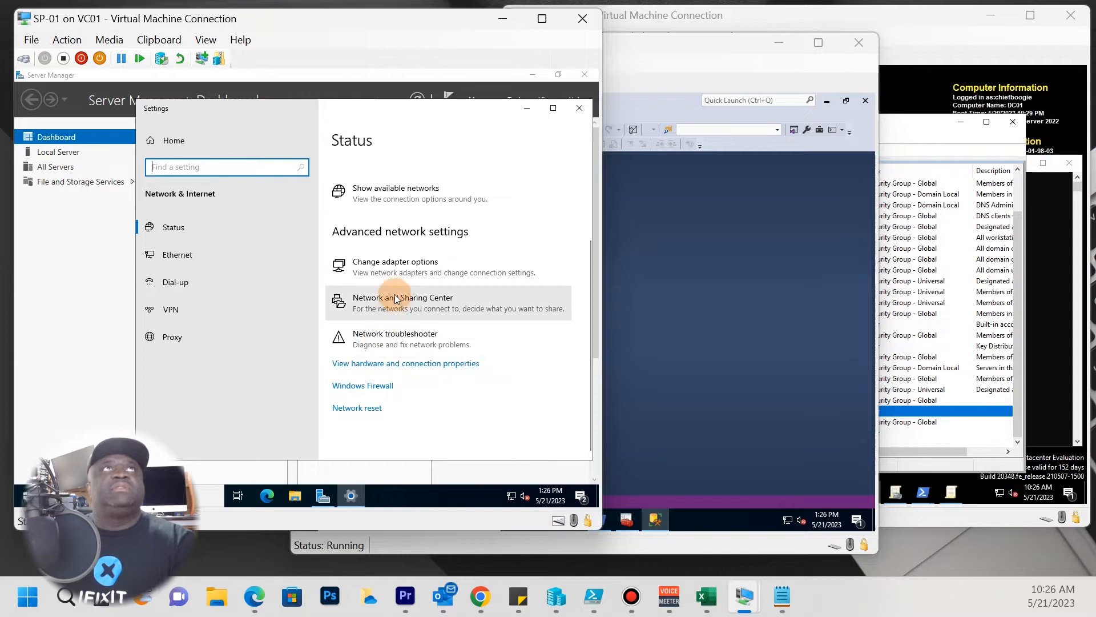
left_click(399, 275)
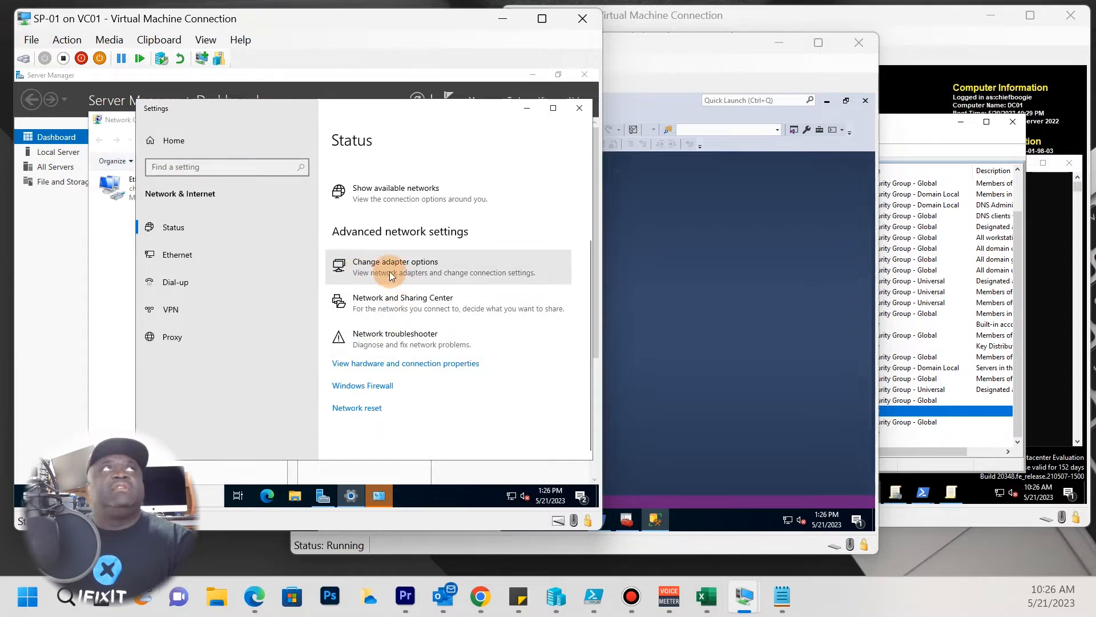
left_click(119, 251)
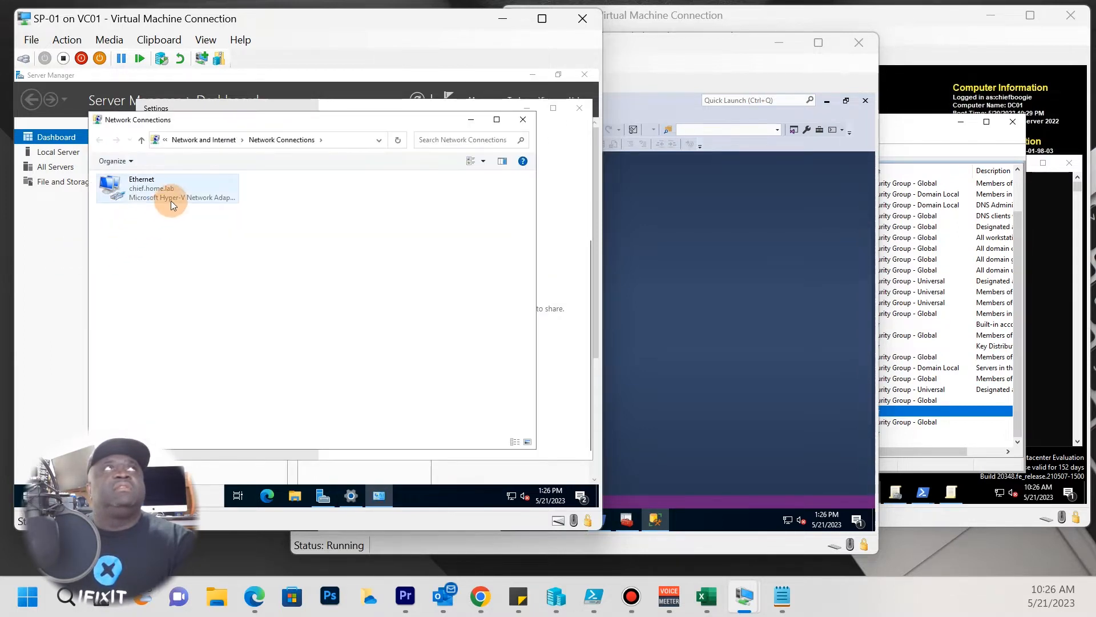
right_click(170, 200)
left_click(204, 308)
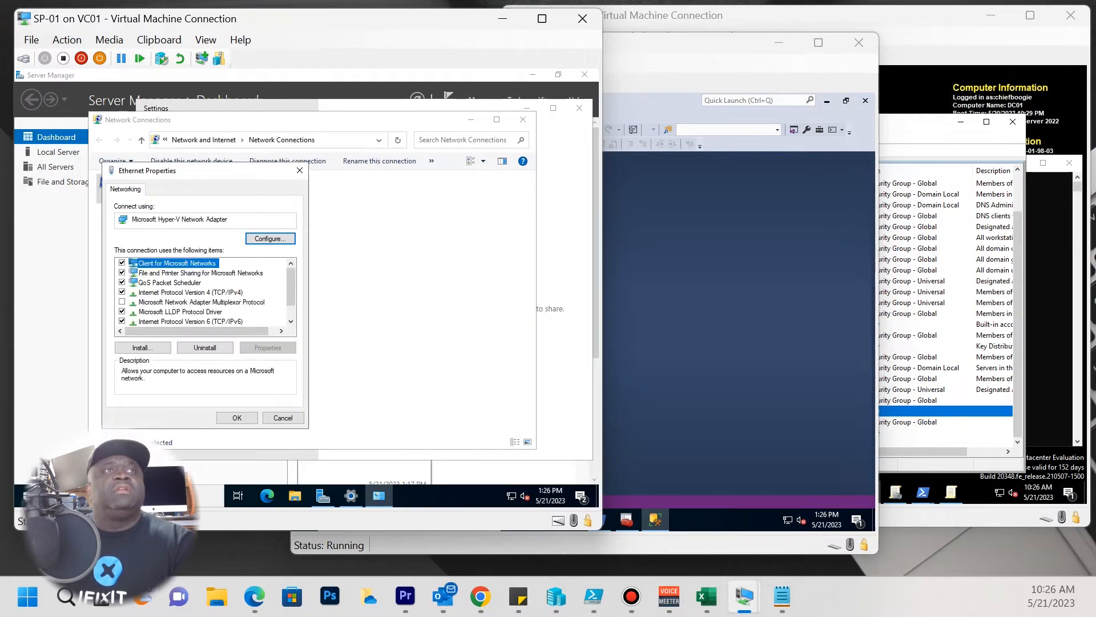
left_click(706, 596)
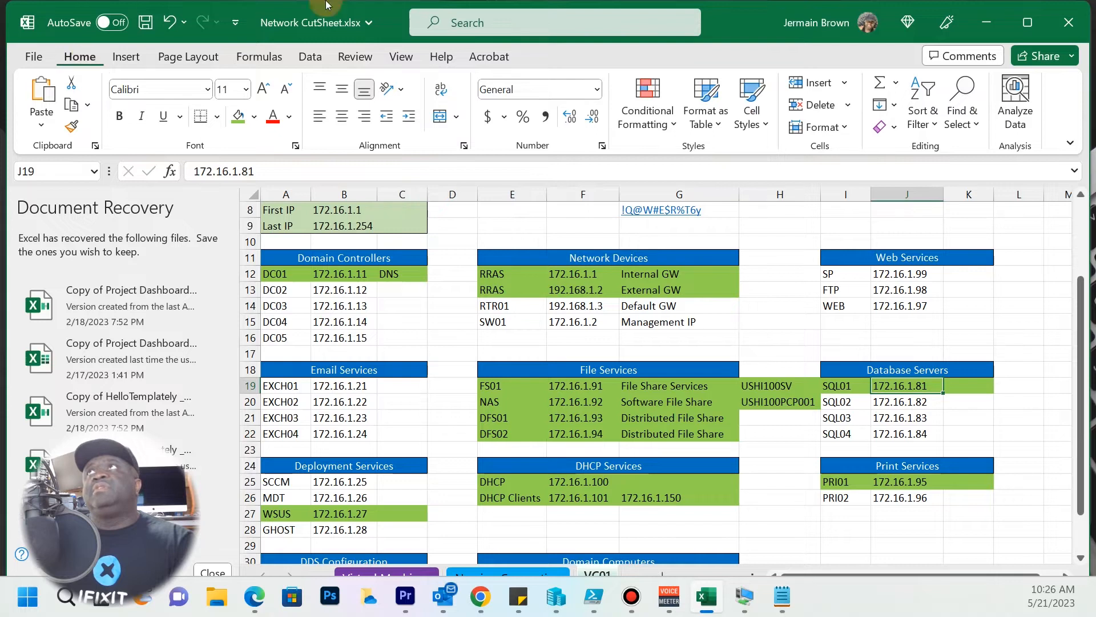
Fill the SP row I12:K12 (172.16.1.99) green and minimize Excel.
left_click(850, 282)
left_click_drag(847, 274, 959, 274)
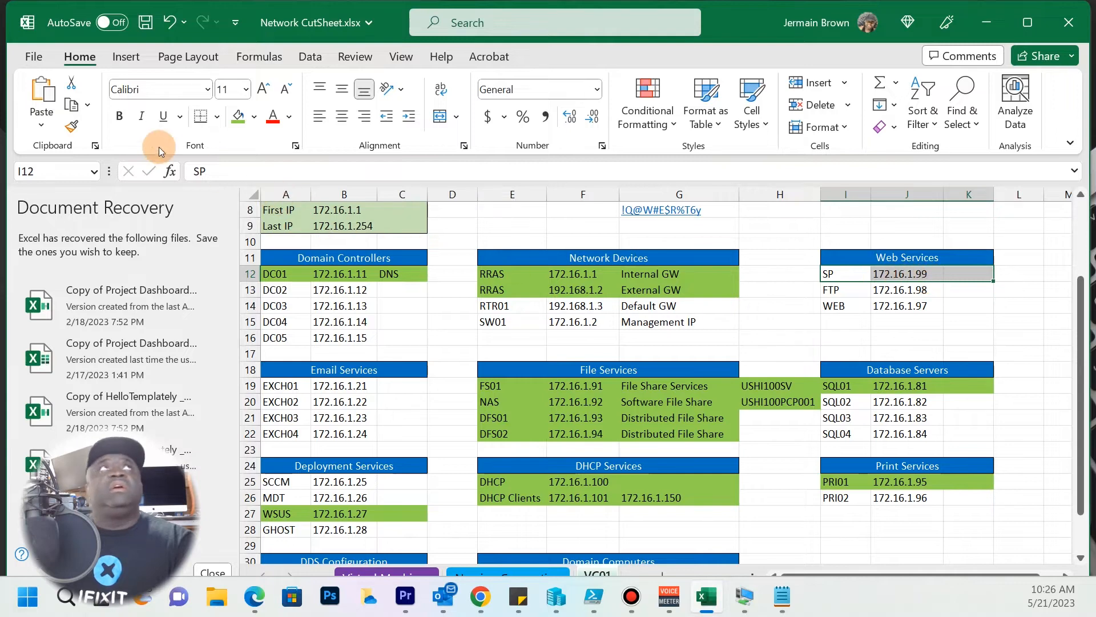
left_click(239, 117)
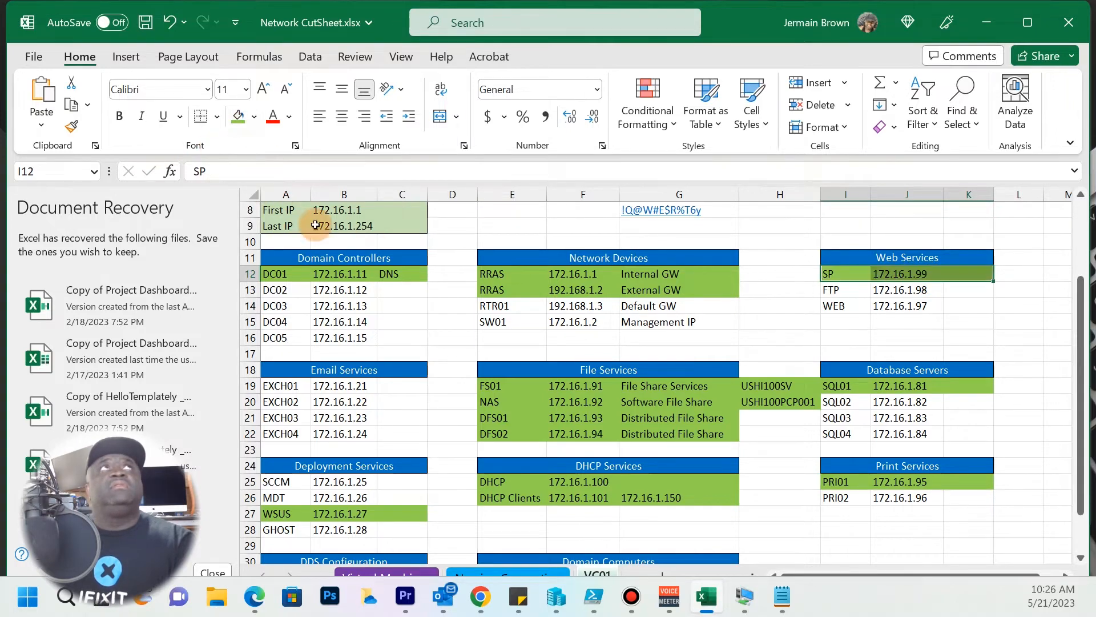
left_click(984, 32)
Set IPv4 to static 172.16.1.99, mask 255.255.0.0, gateway 172.16.1.1, DNS 172.16.1.11 and 172.16.1.12.
left_click(194, 292)
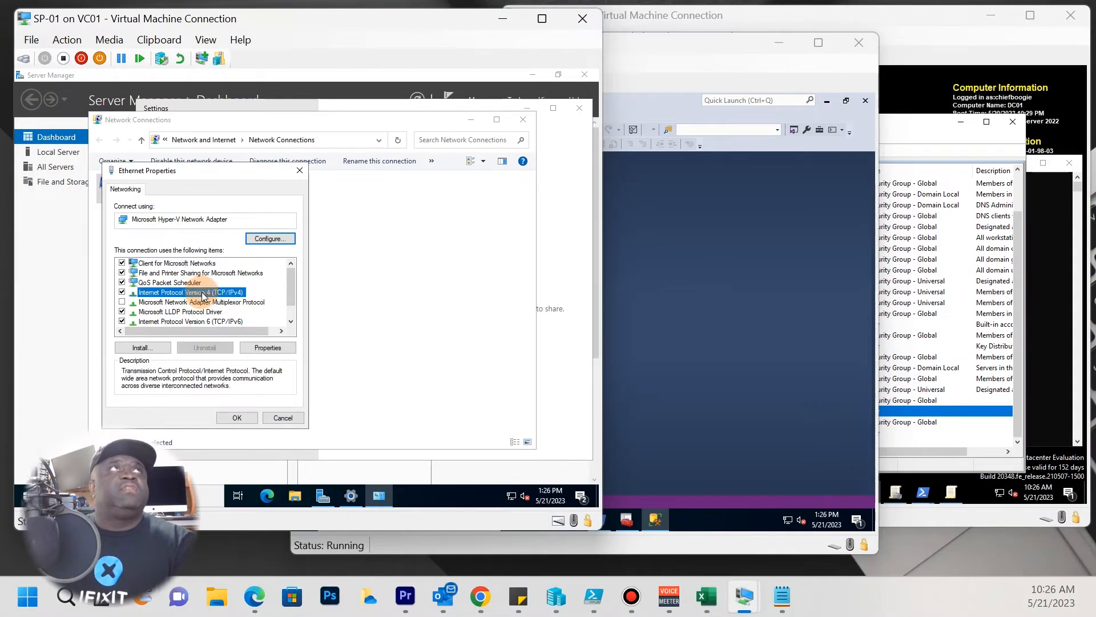
left_click(258, 346)
left_click(194, 296)
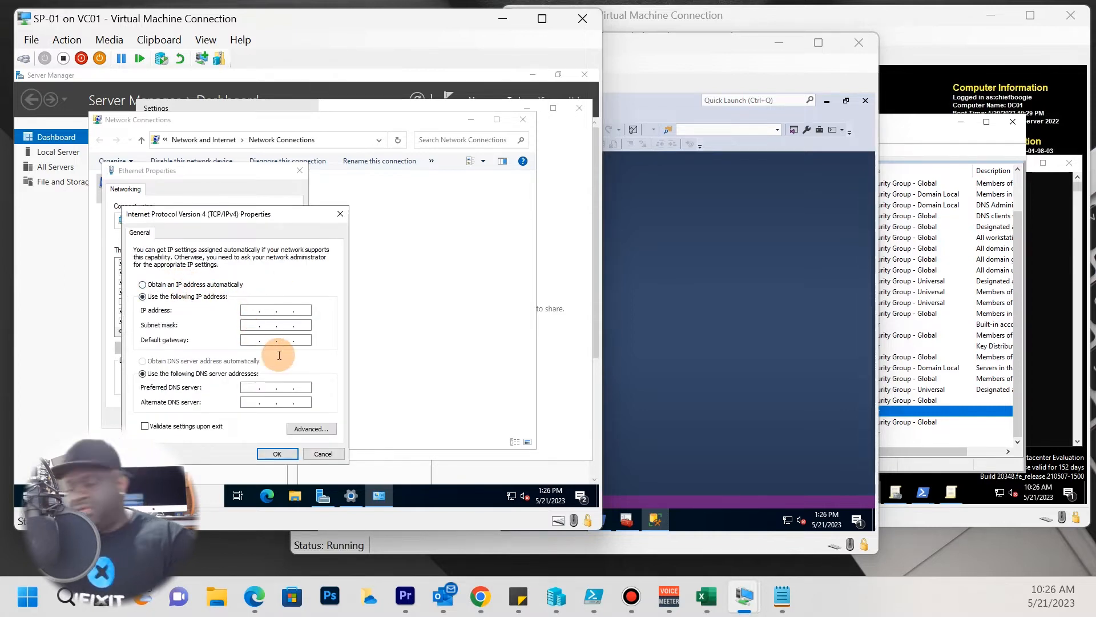
type("172.")
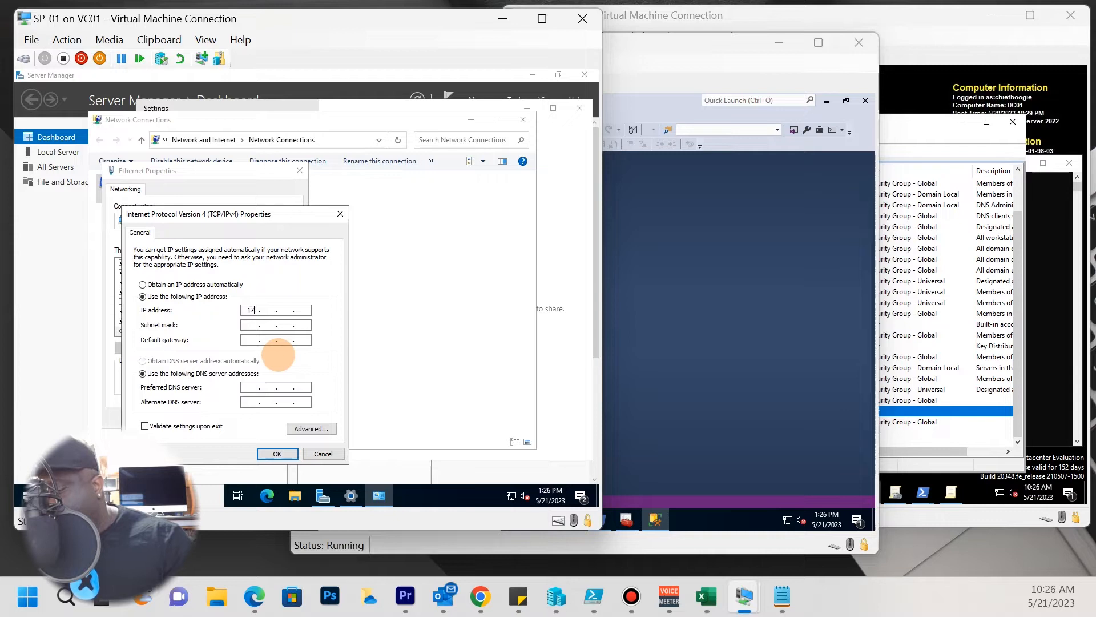
type("16.1.99")
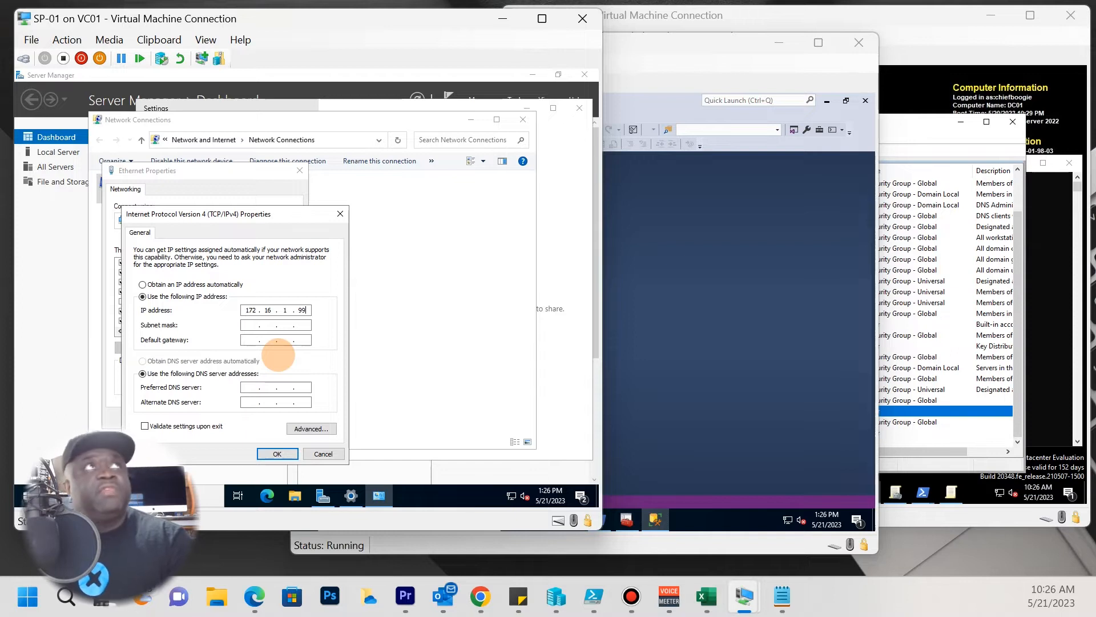
key("Tab")
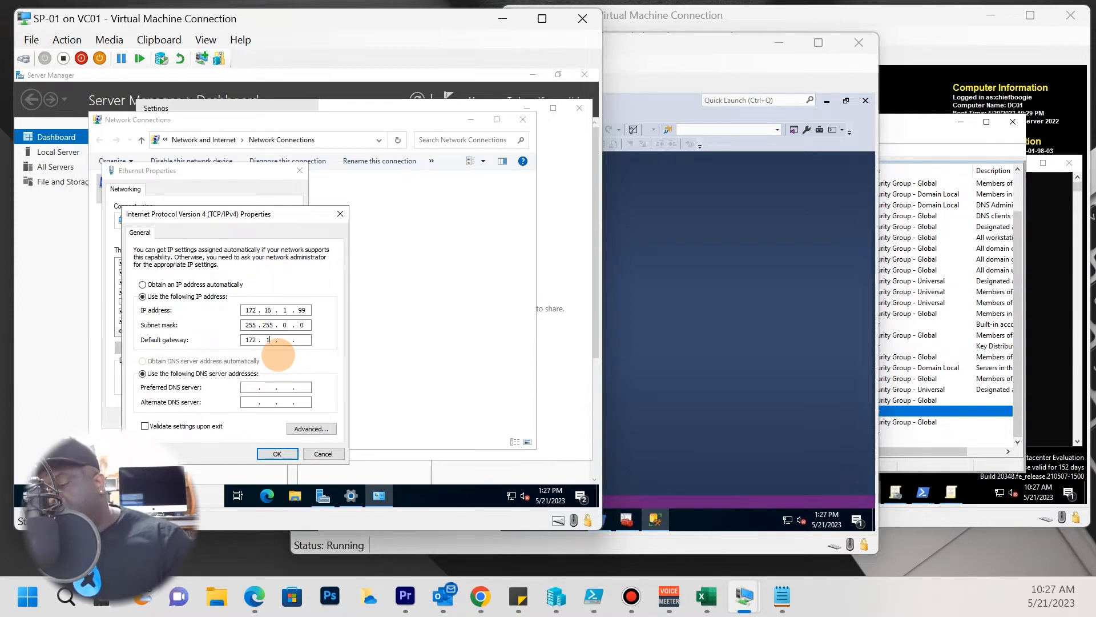
key("Tab")
key("Tab")
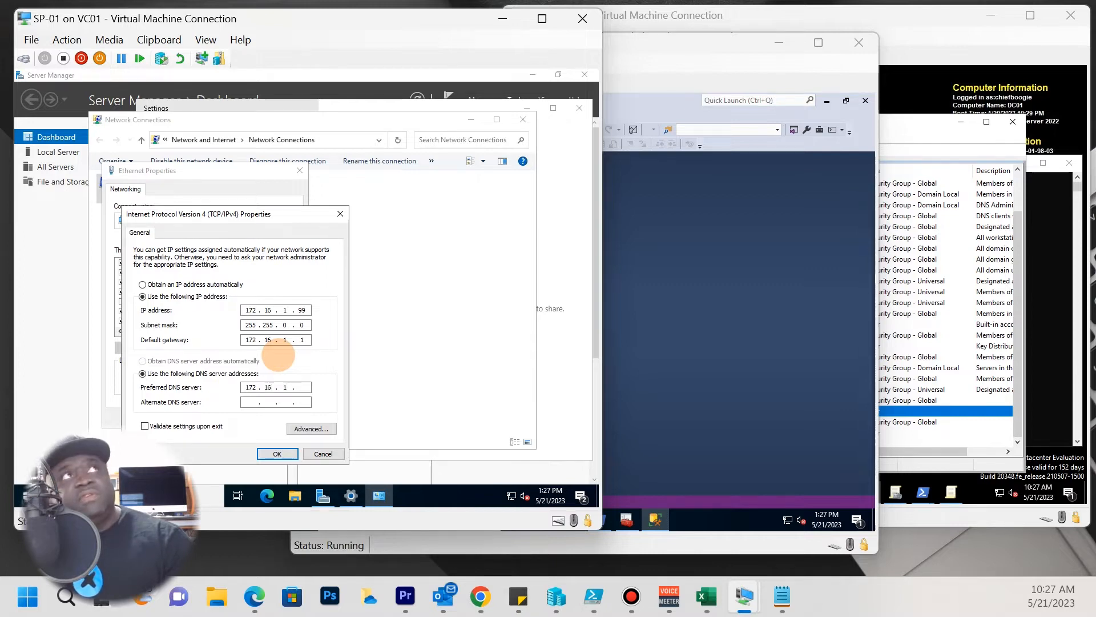
type("172 . ")
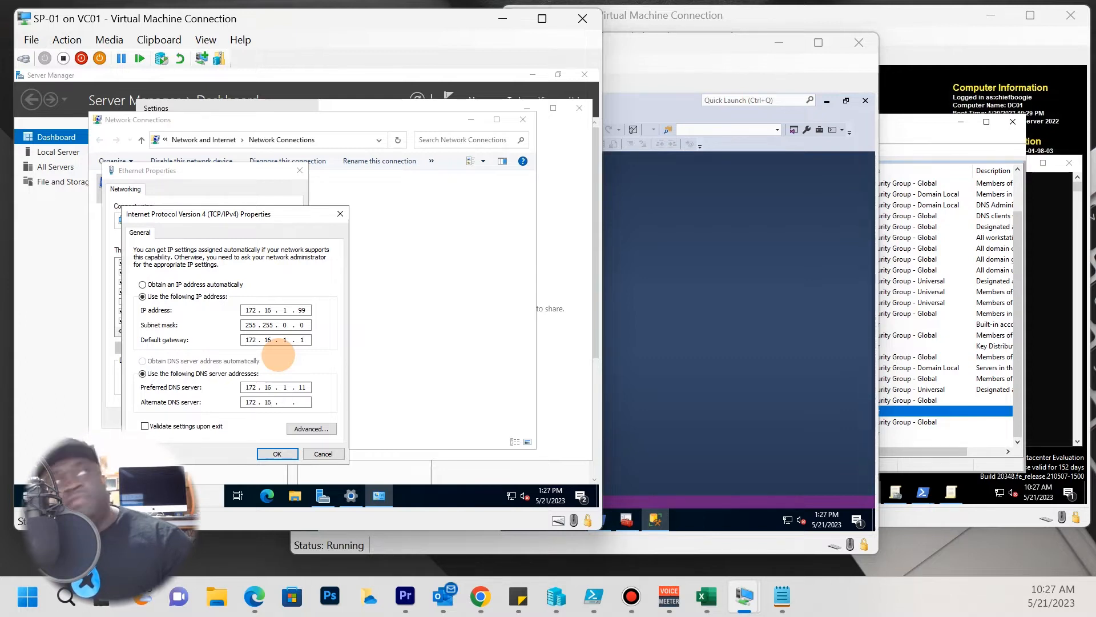
type("16 . 1 . 12")
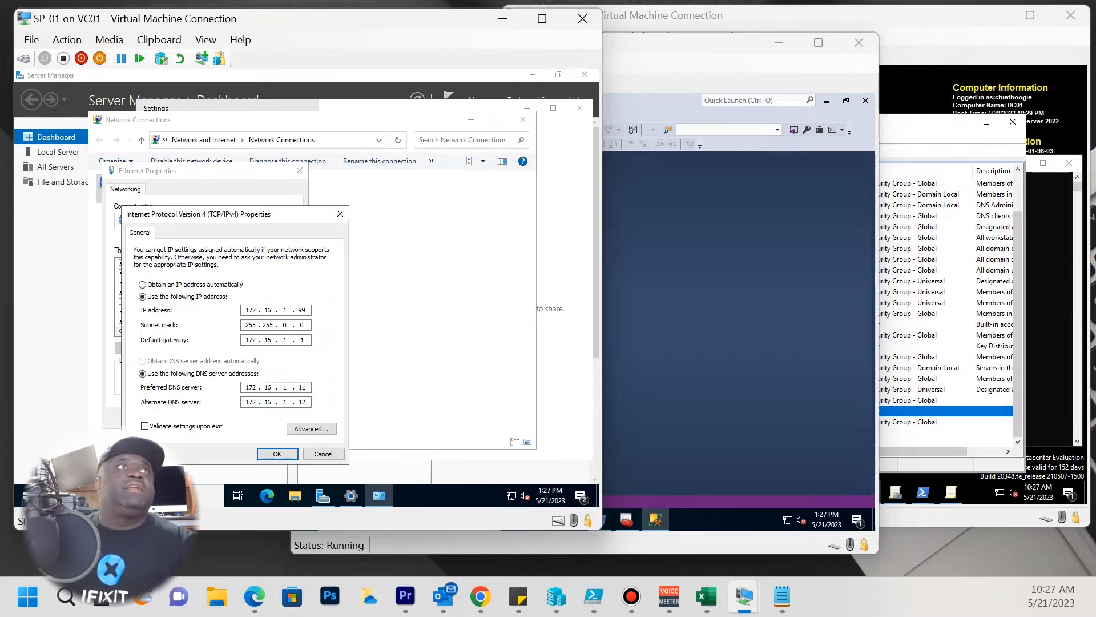
left_click(277, 454)
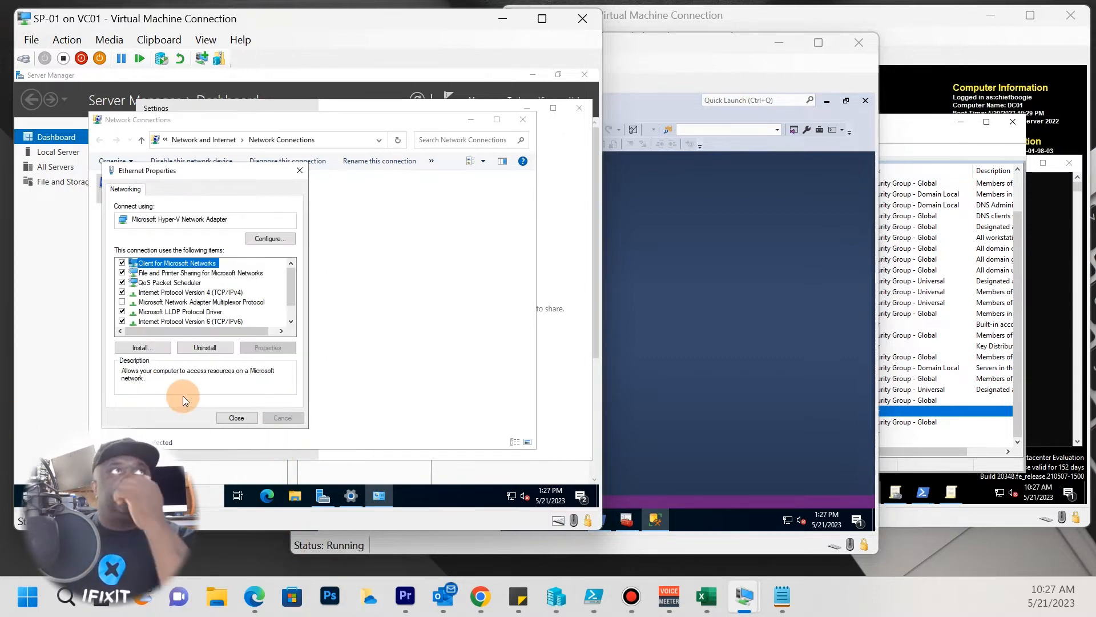
Apply the adapter settings, allow network discovery, and close the network windows.
left_click(242, 417)
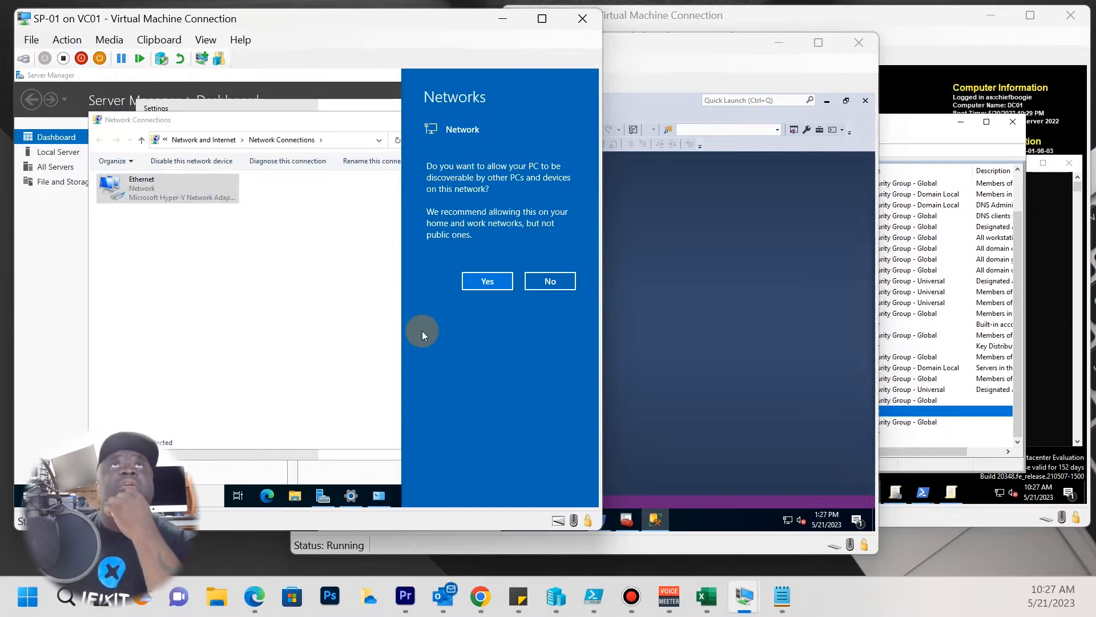
left_click(489, 280)
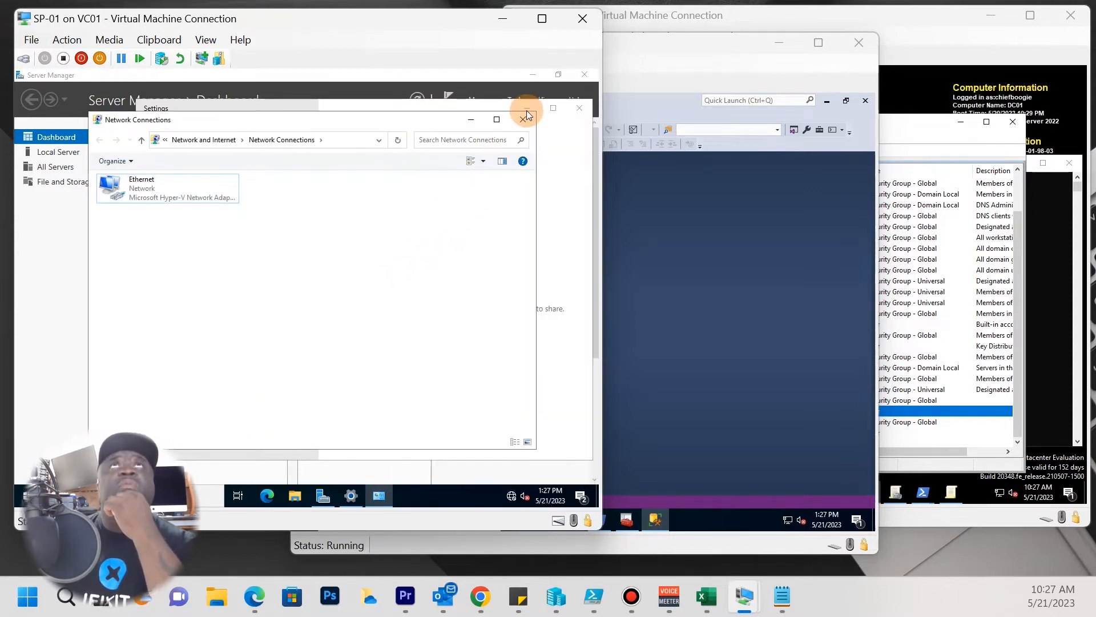
left_click(527, 120)
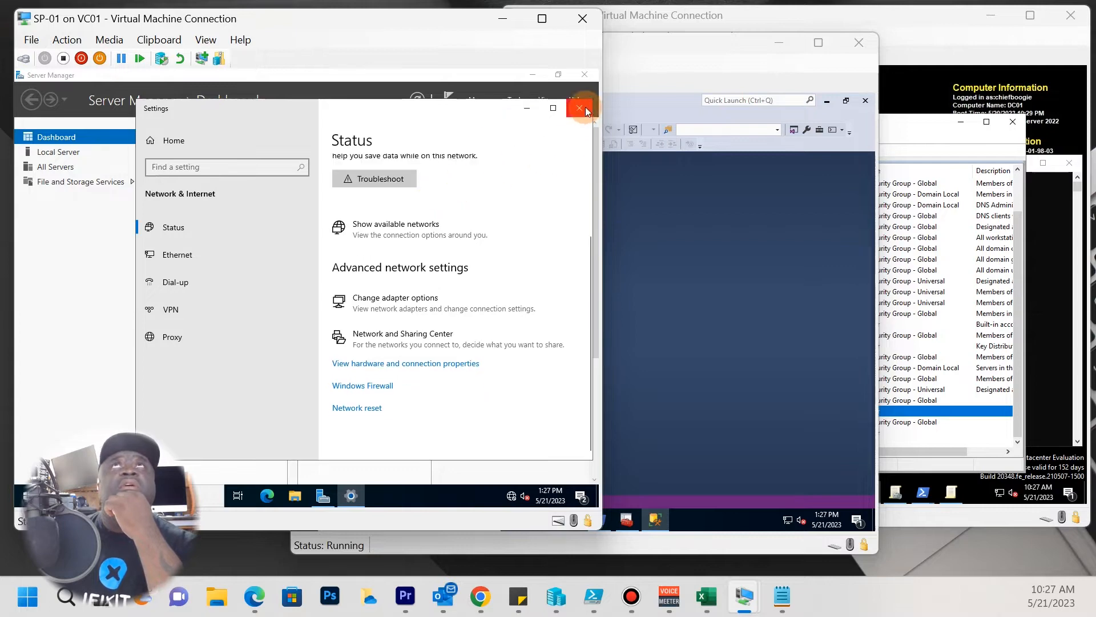
left_click(586, 111)
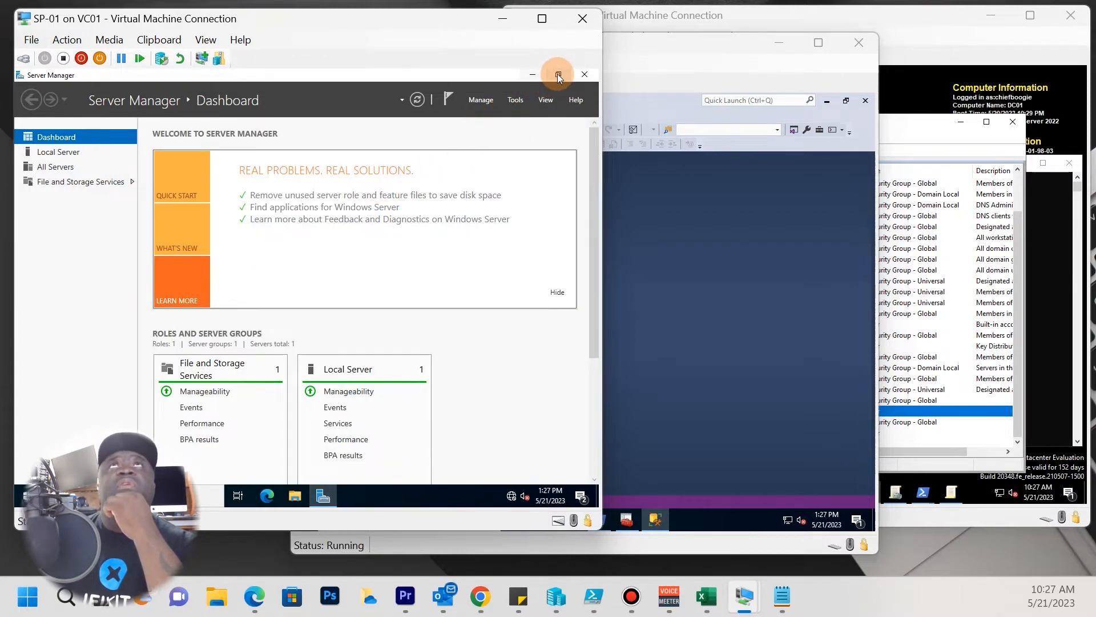
left_click(557, 73)
left_click_drag(415, 172, 460, 103)
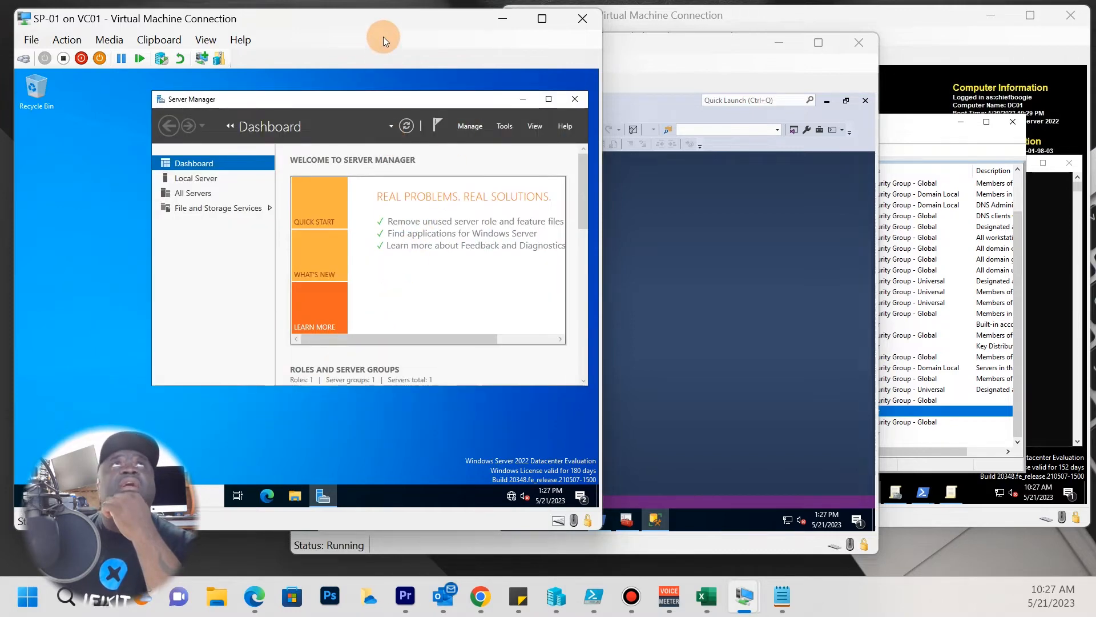
left_click_drag(396, 15, 625, 22)
Open the advanced Rename this PC system properties from a 'pc' search.
left_click(258, 498)
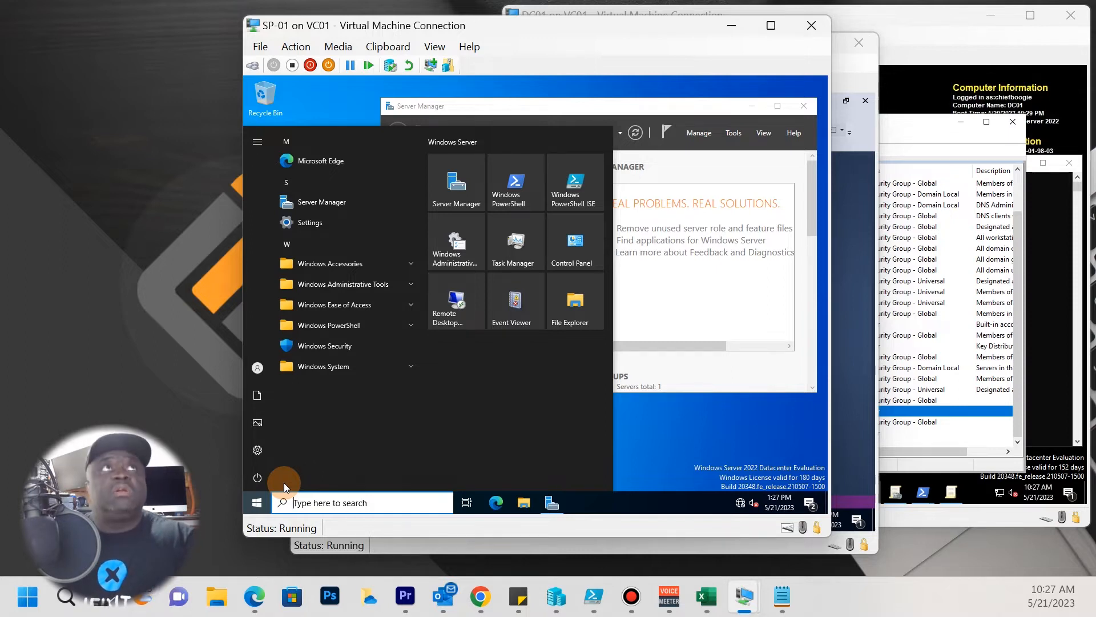
type("pc")
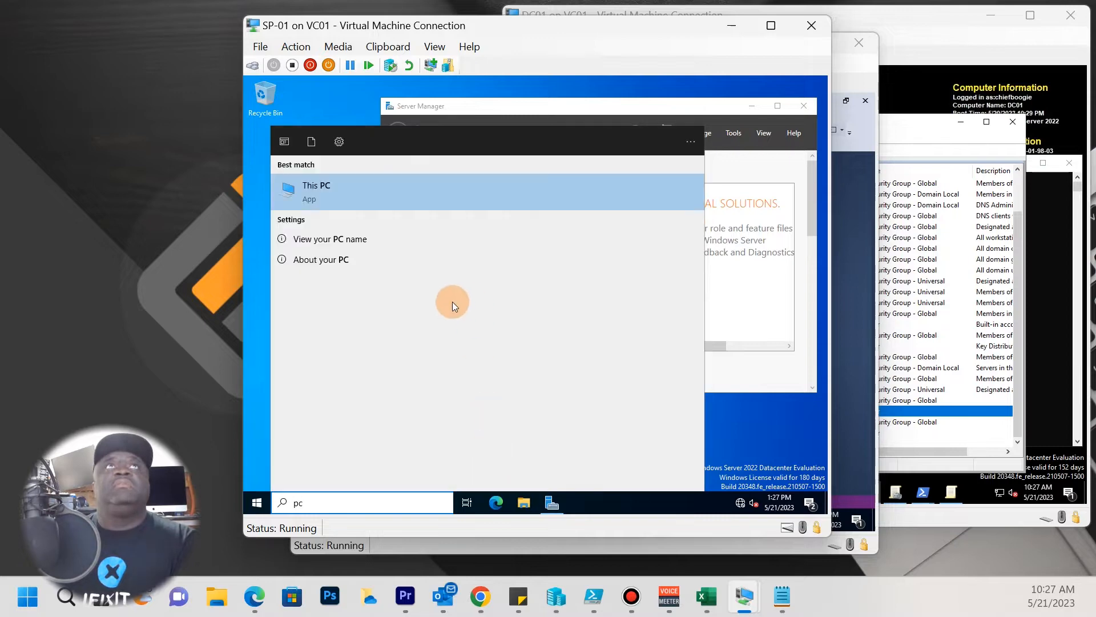
left_click(326, 242)
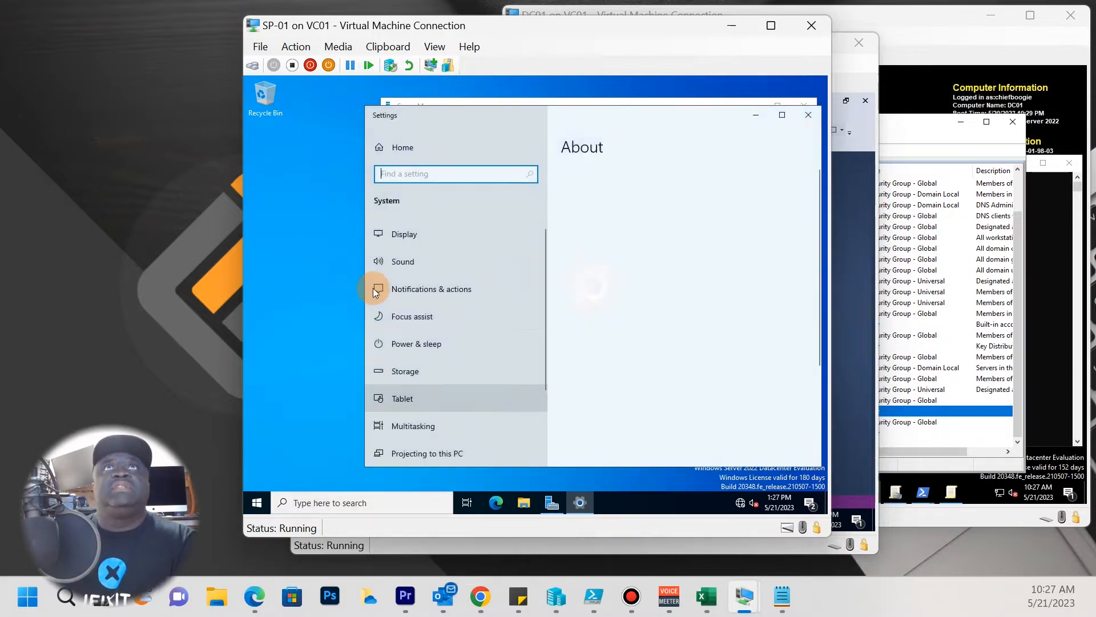
scroll(675, 366, "down", 5)
left_click(634, 398)
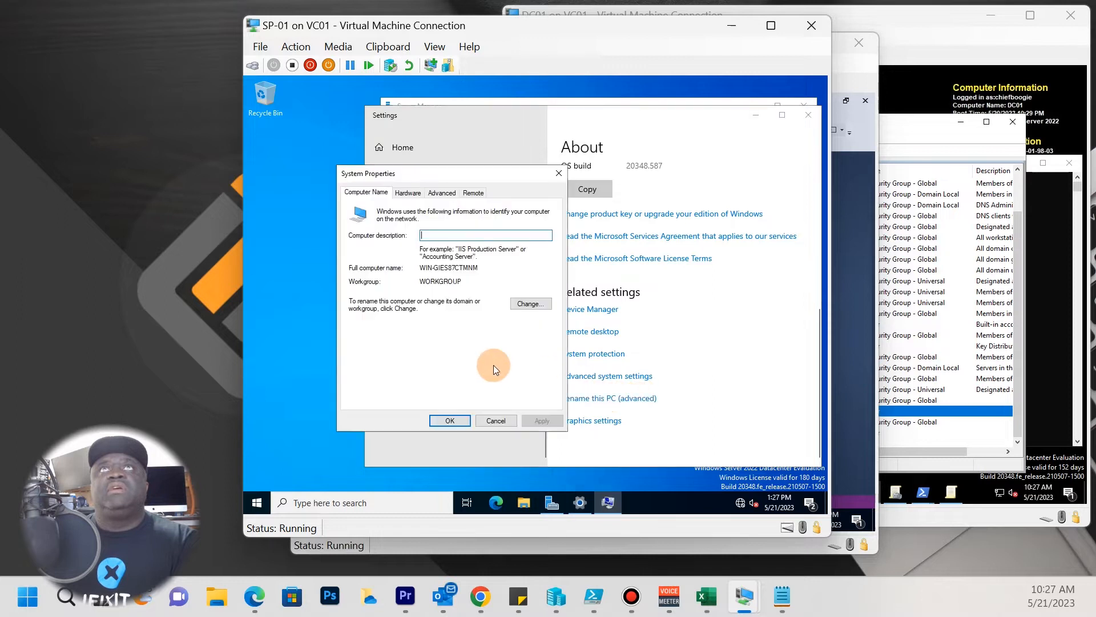
Change the computer name to SP-01 and restart the VM now.
left_click(530, 303)
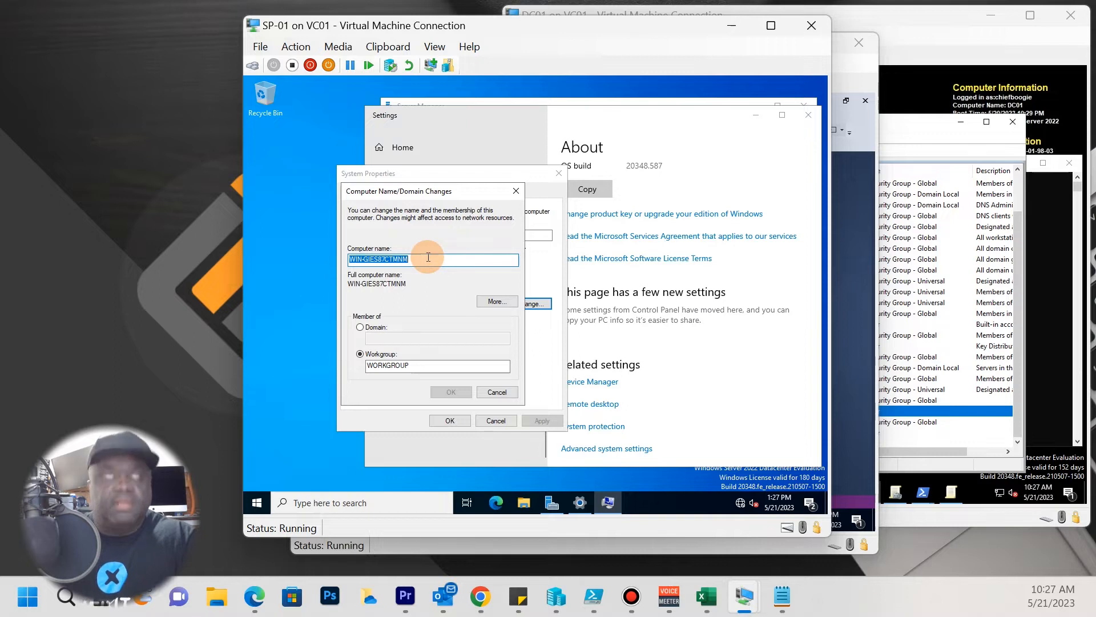
type("SP-01")
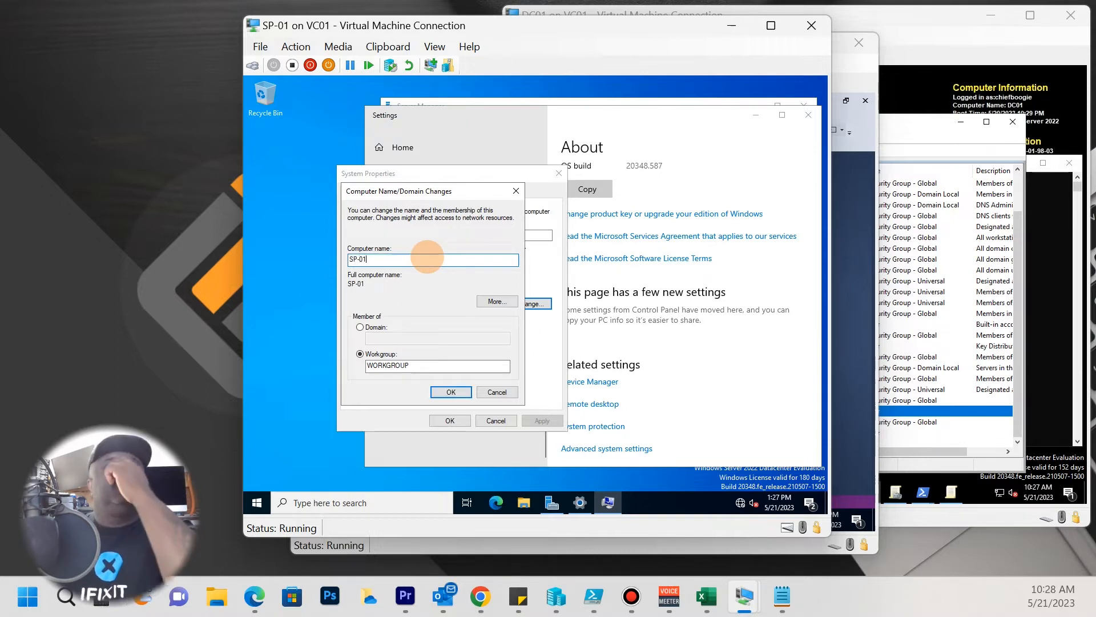
left_click(460, 397)
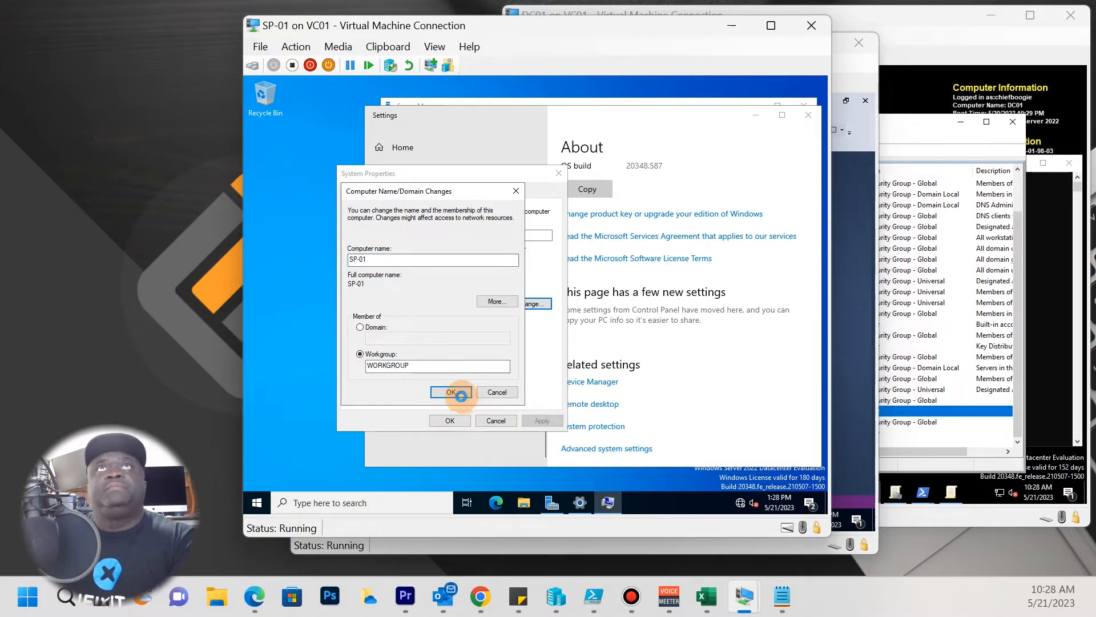
left_click(604, 303)
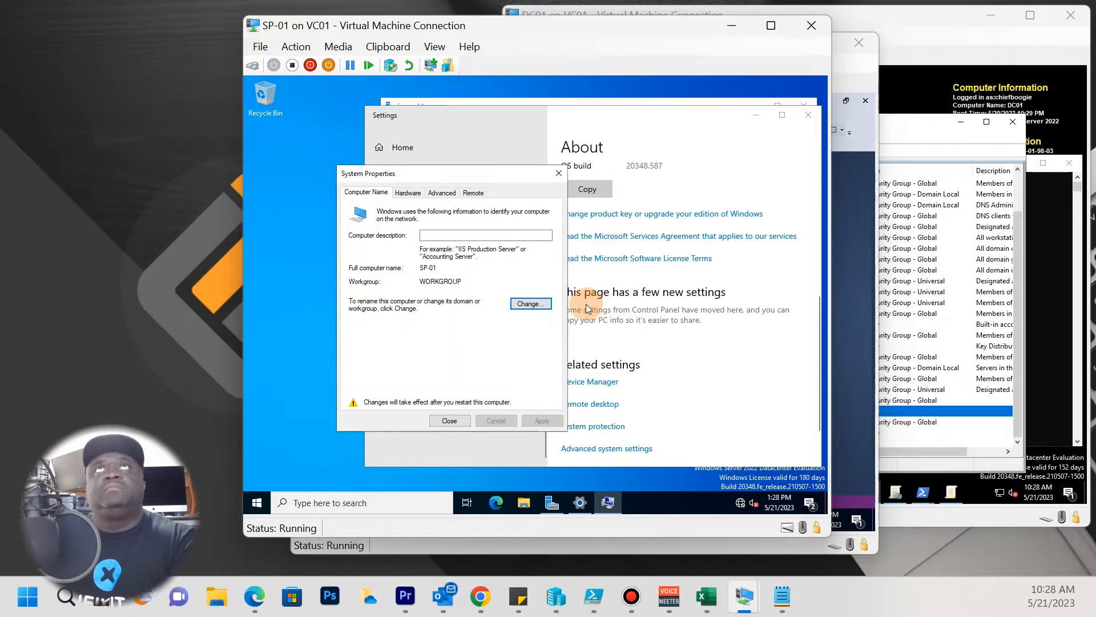
left_click(464, 420)
left_click(549, 301)
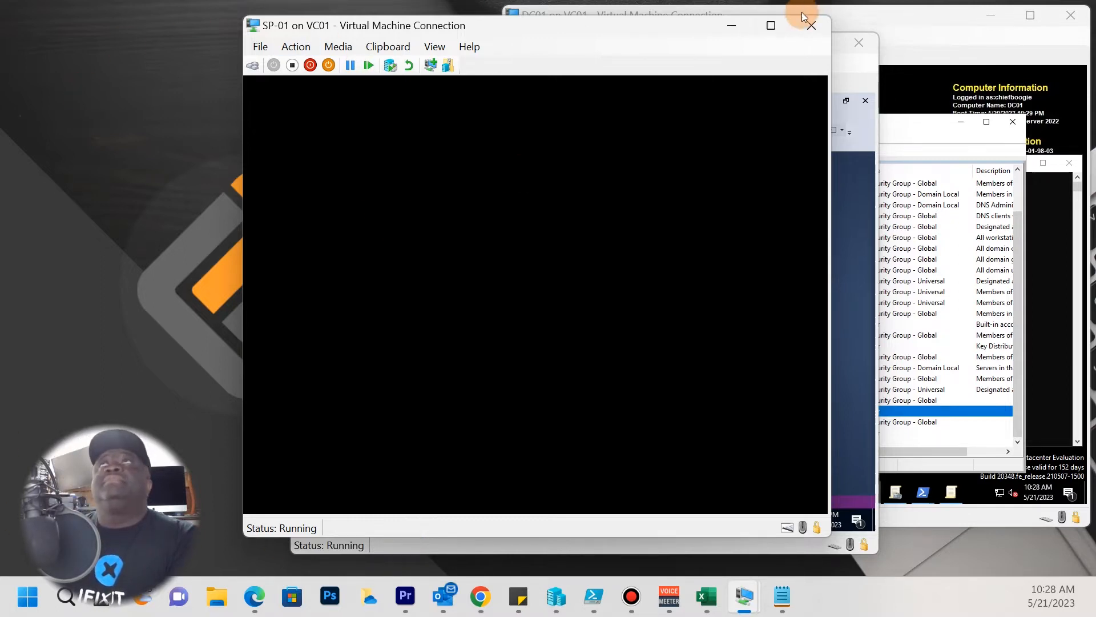
Close the SP-01 Virtual Machine Connection window while the VM restarts.
left_click(812, 25)
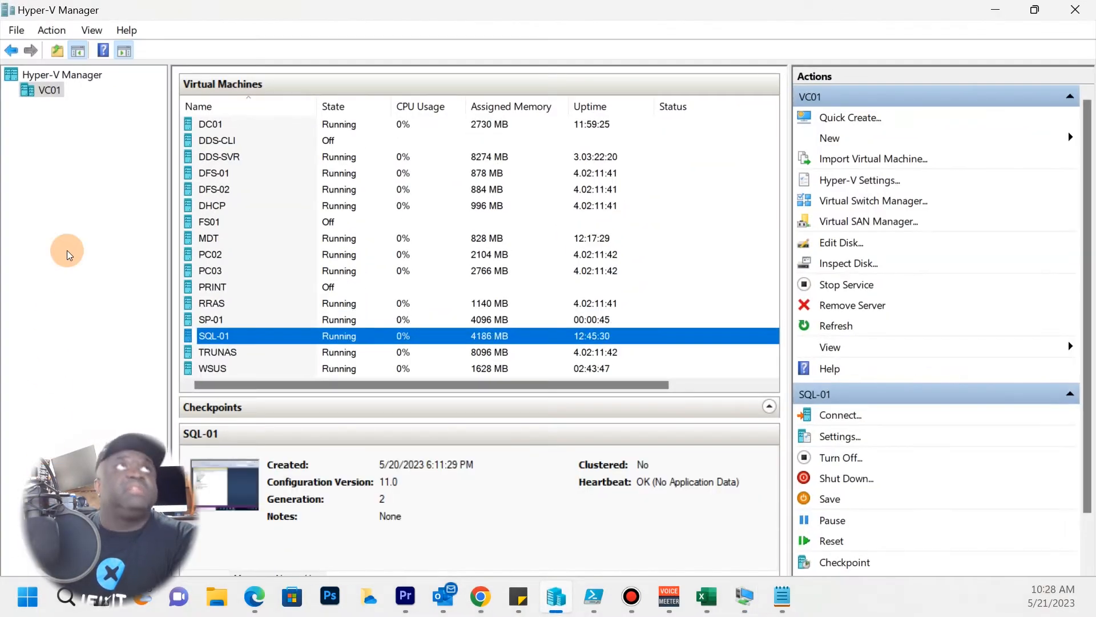
Reopen SP-01's console from Hyper-V Manager, dismissing the display size prompt.
double_click(257, 337)
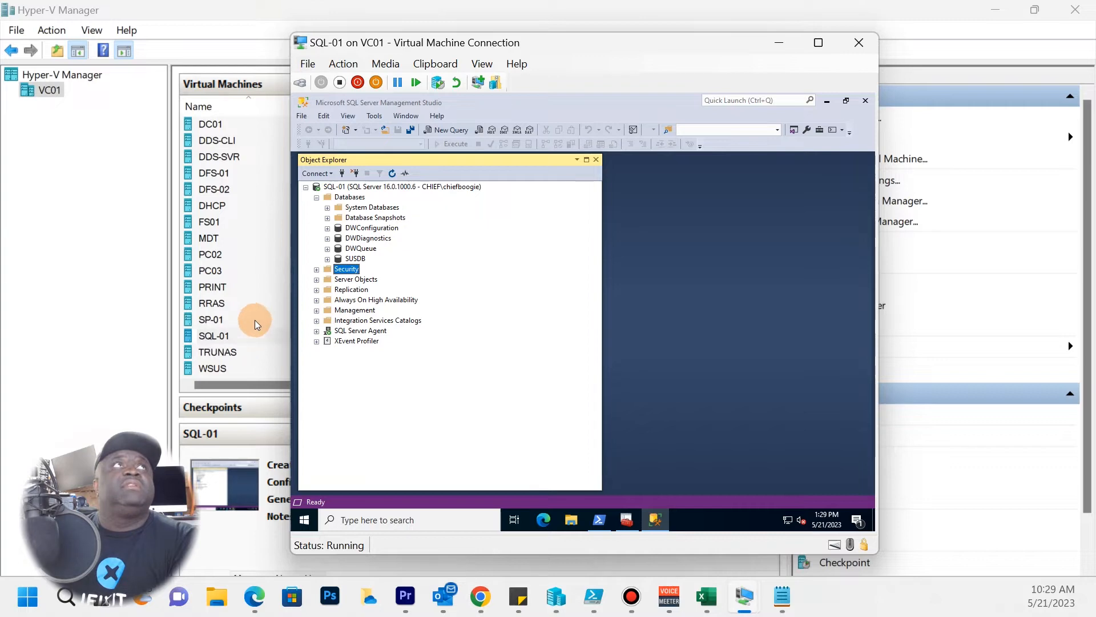
left_click(251, 224)
left_click(219, 320)
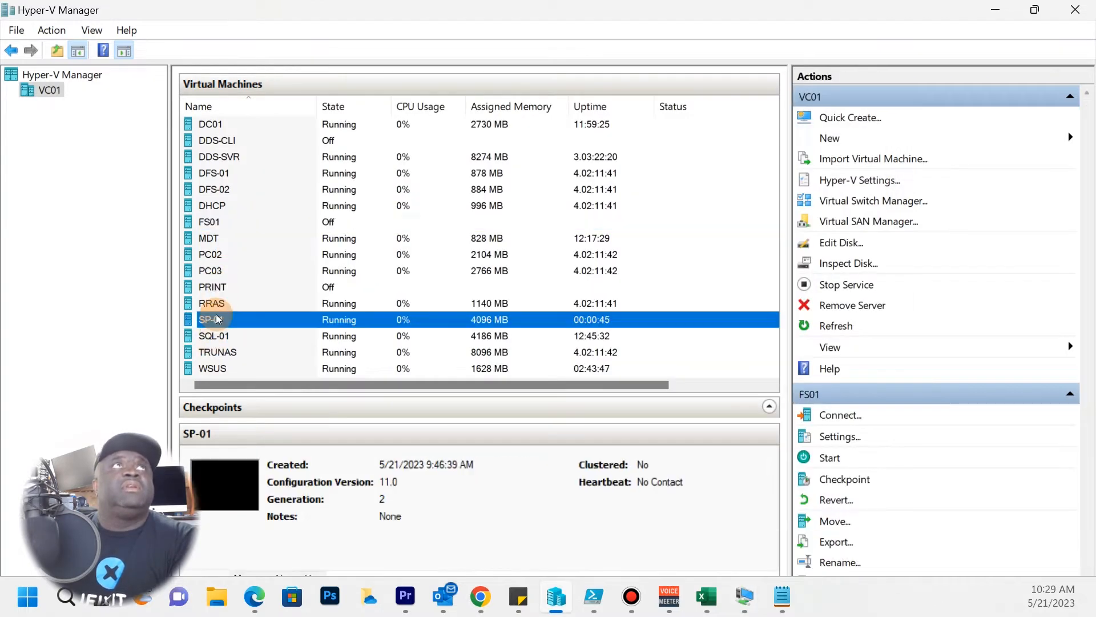
double_click(309, 323)
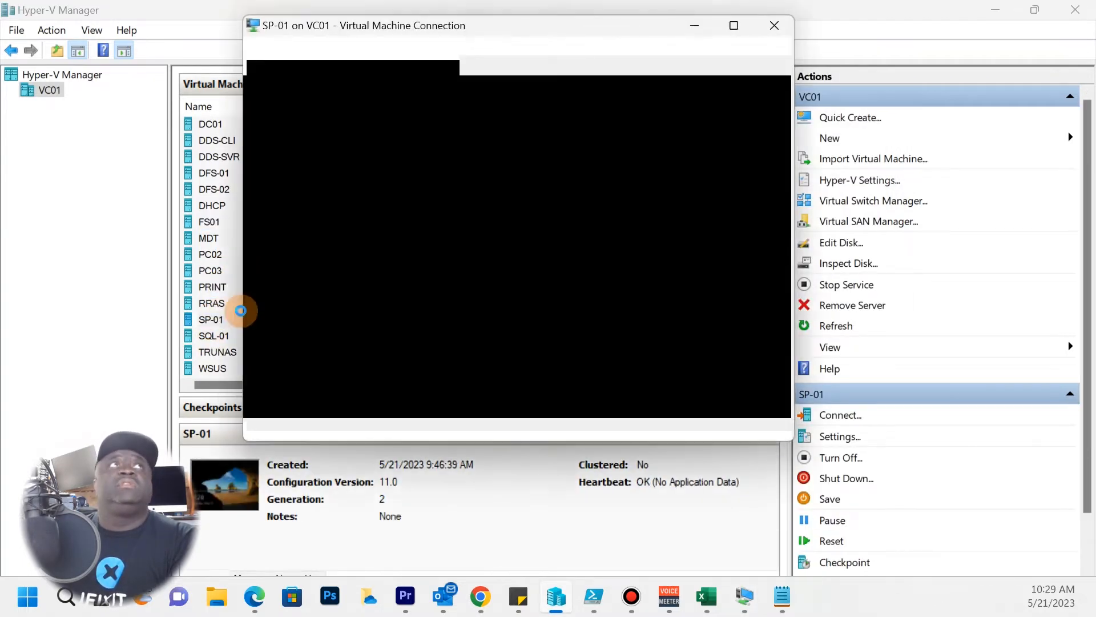
left_click(678, 152)
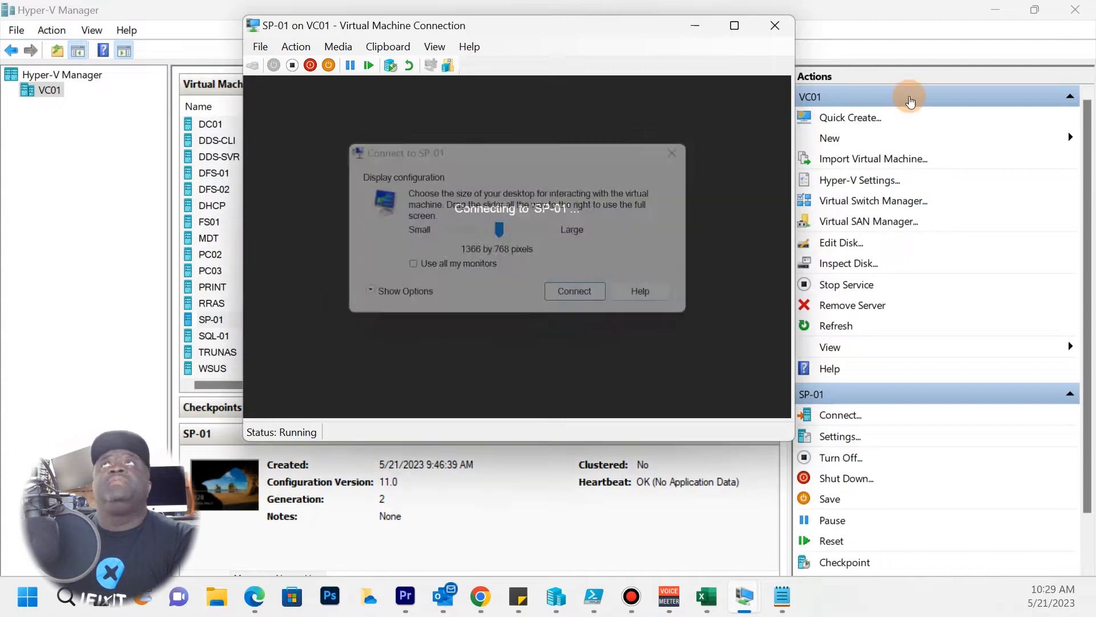
left_click(1004, 10)
left_click(1004, 10)
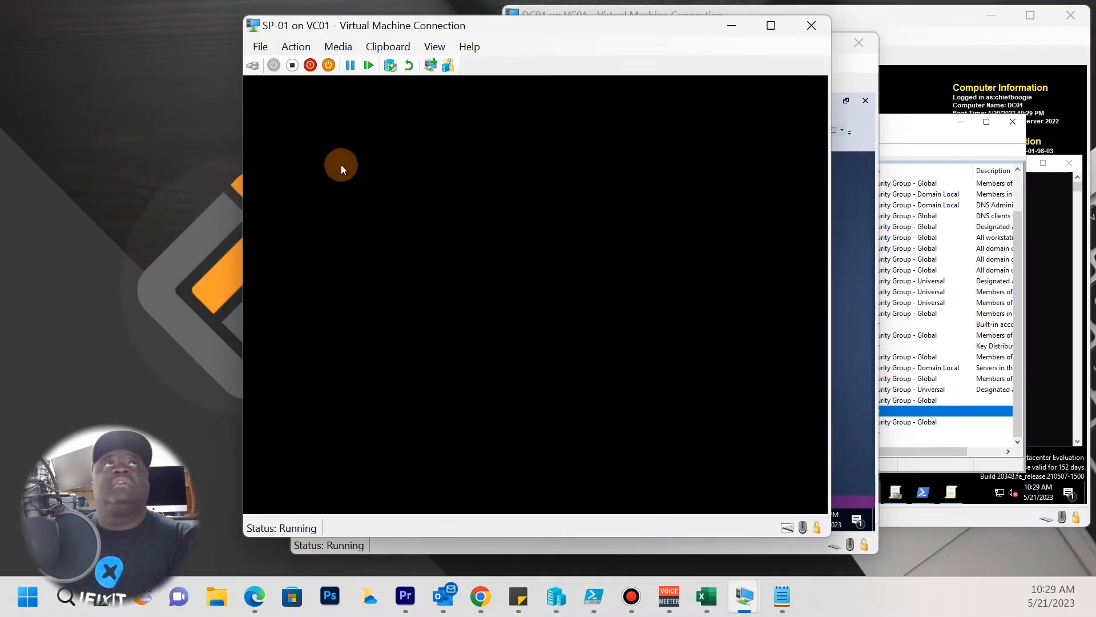
Send Ctrl+Alt+Delete and sign in as the local Administrator to reach Server Manager.
left_click(303, 47)
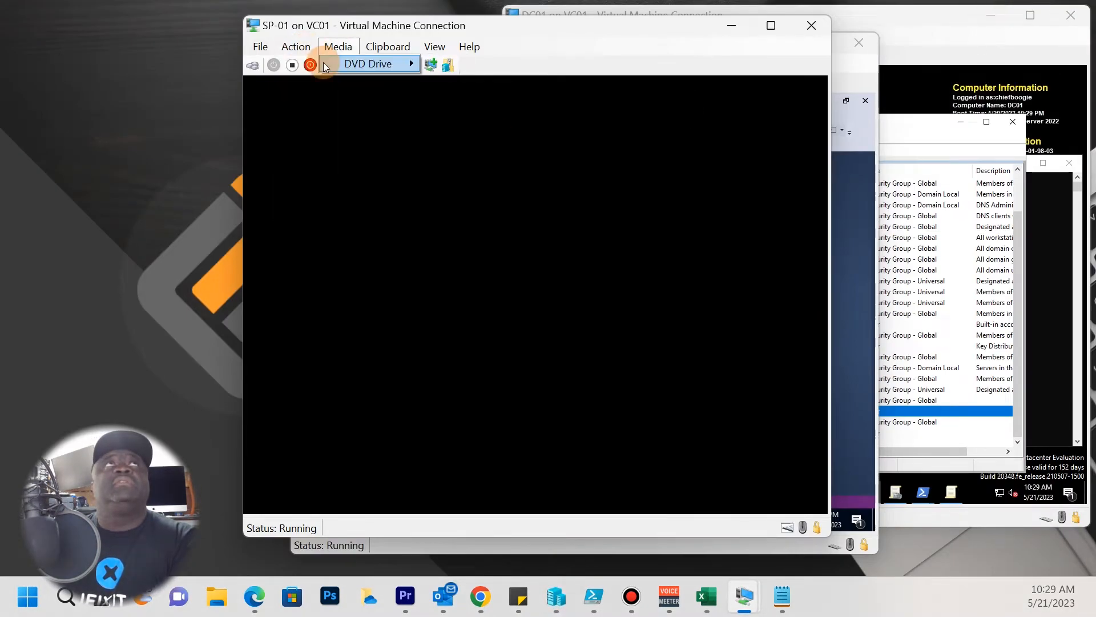
left_click(313, 63)
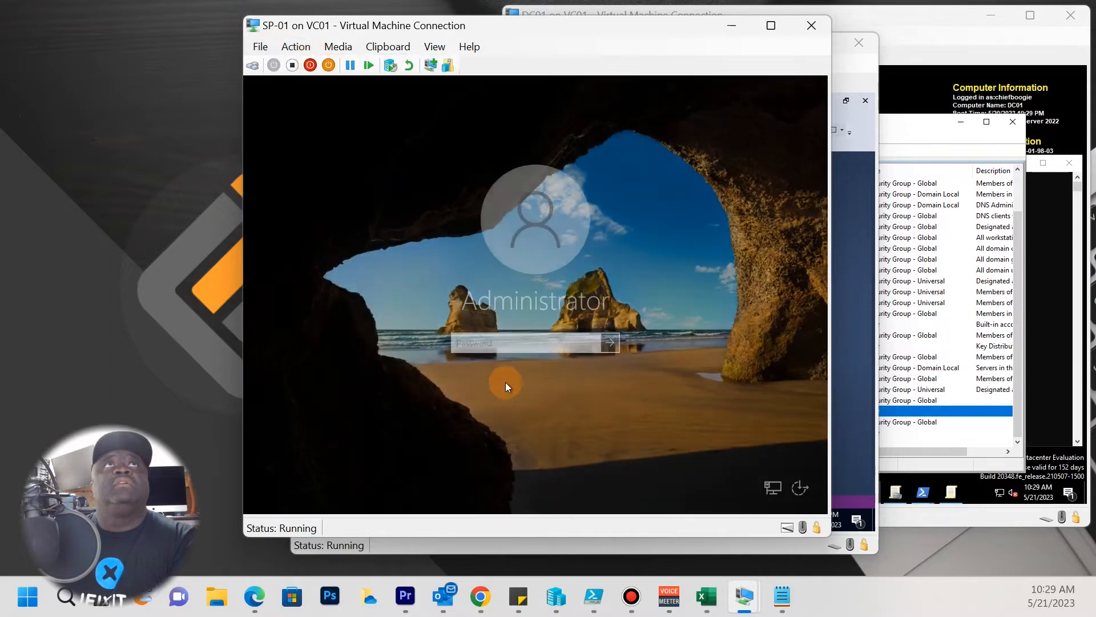
type("P@••••")
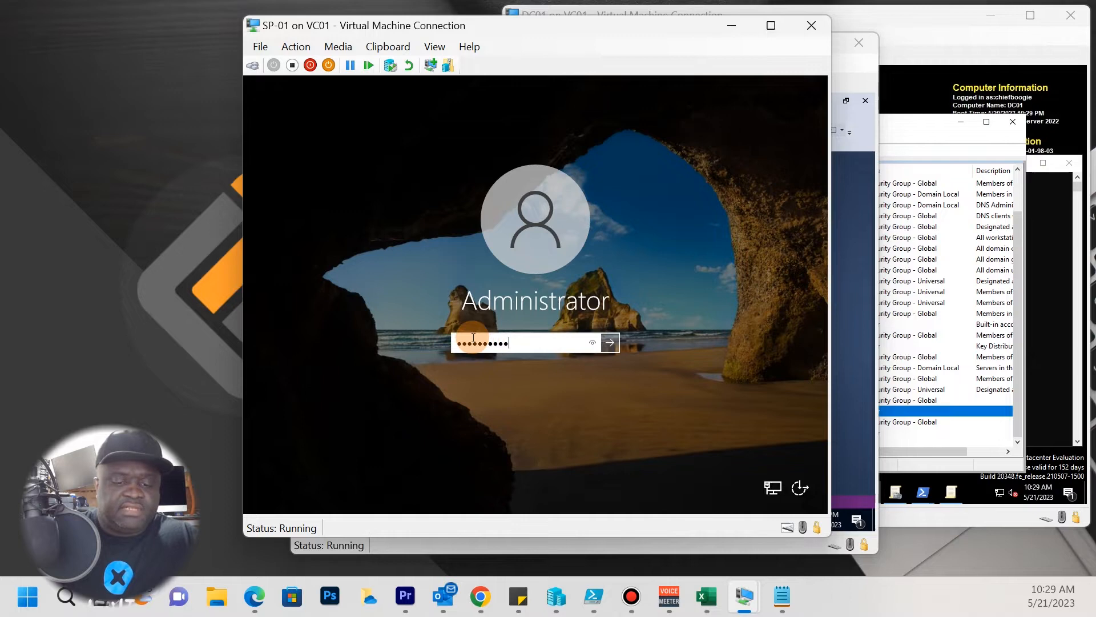
type("••••••")
key("Return")
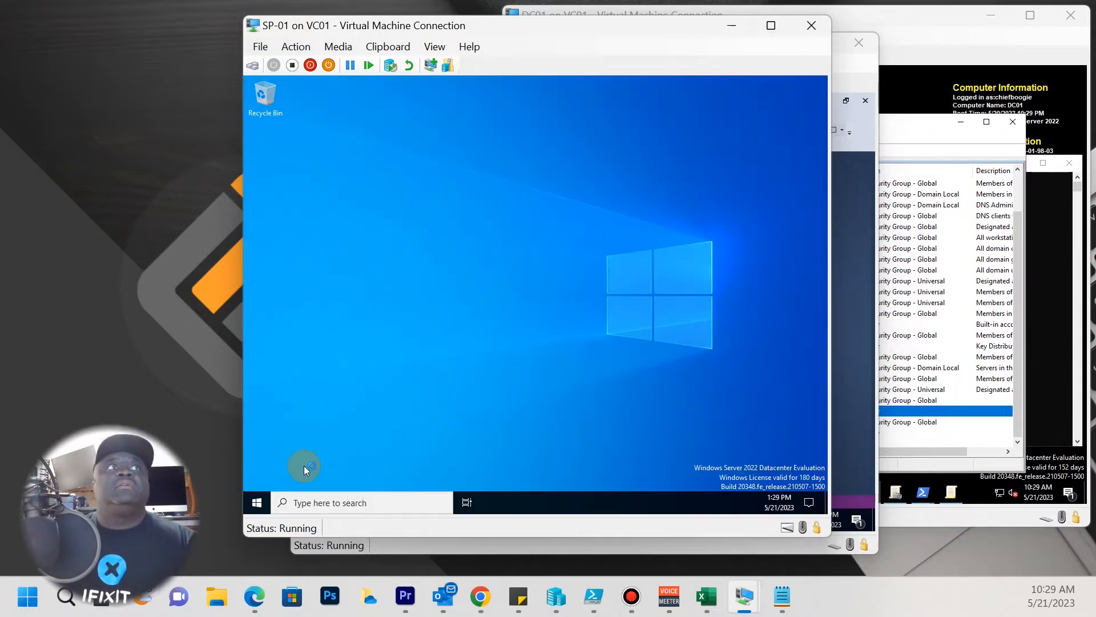
left_click(257, 503)
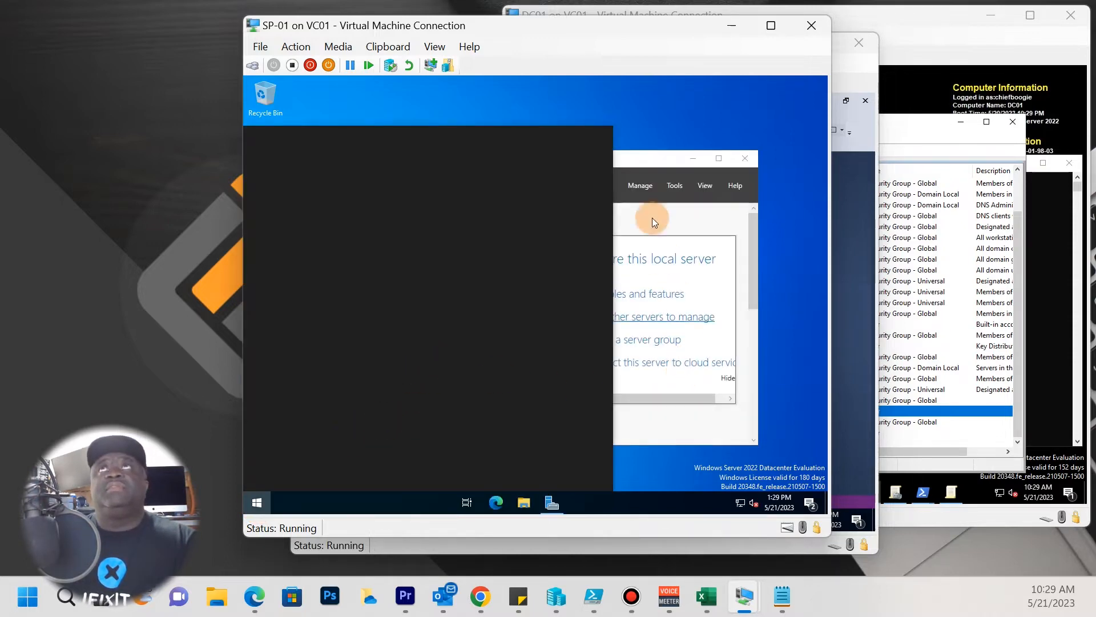
left_click_drag(654, 159, 694, 95)
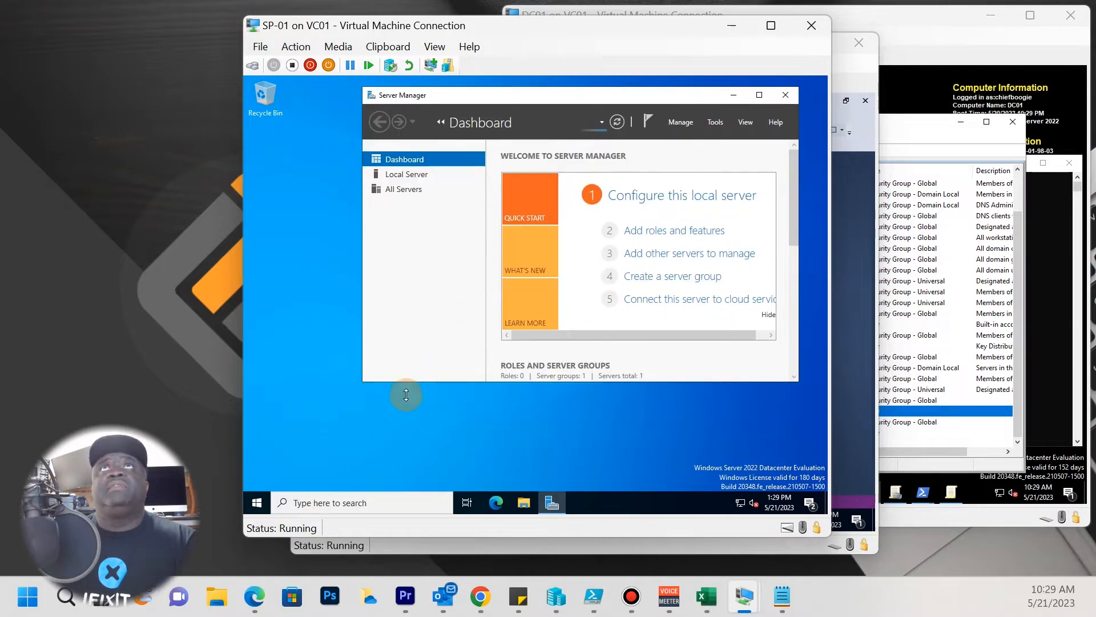
left_click(251, 503)
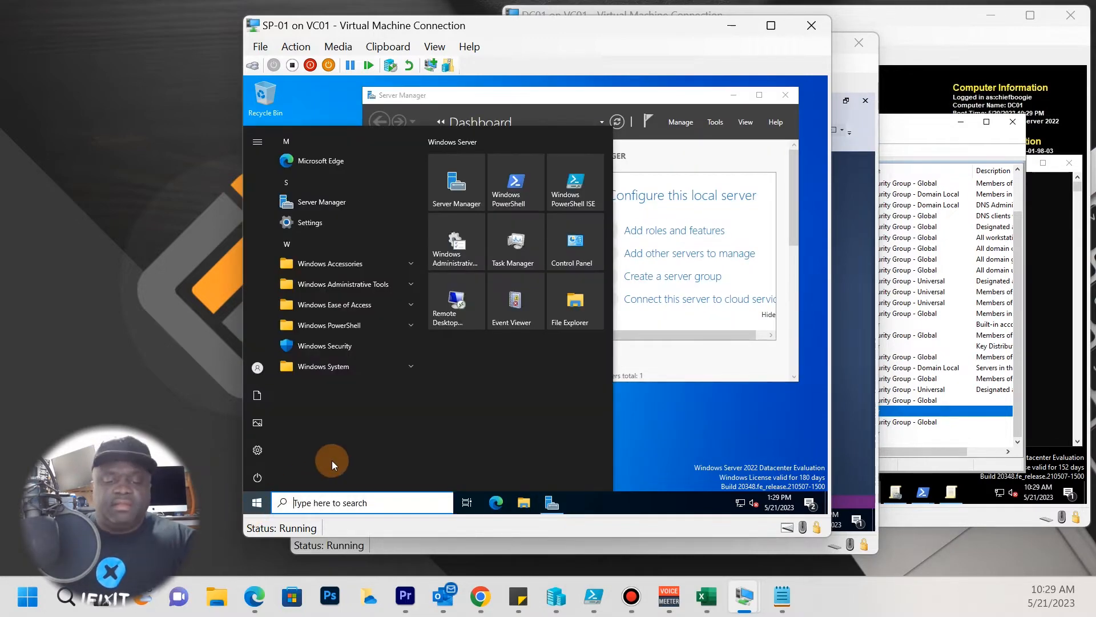
Open the PC's System Properties name change dialog and choose to join a domain.
type("pc")
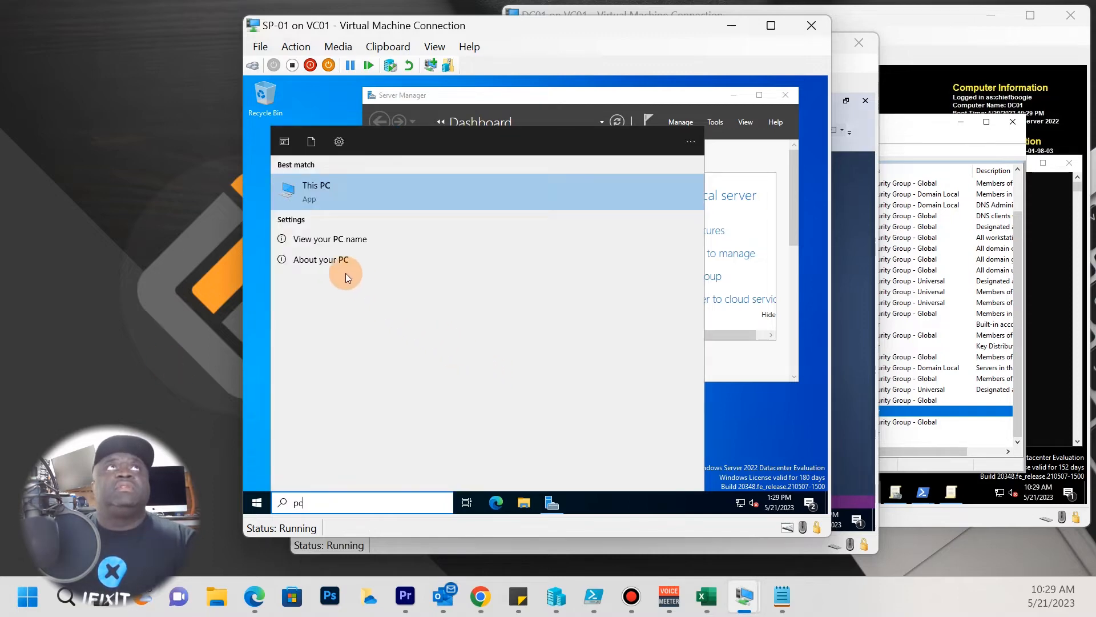
left_click(346, 238)
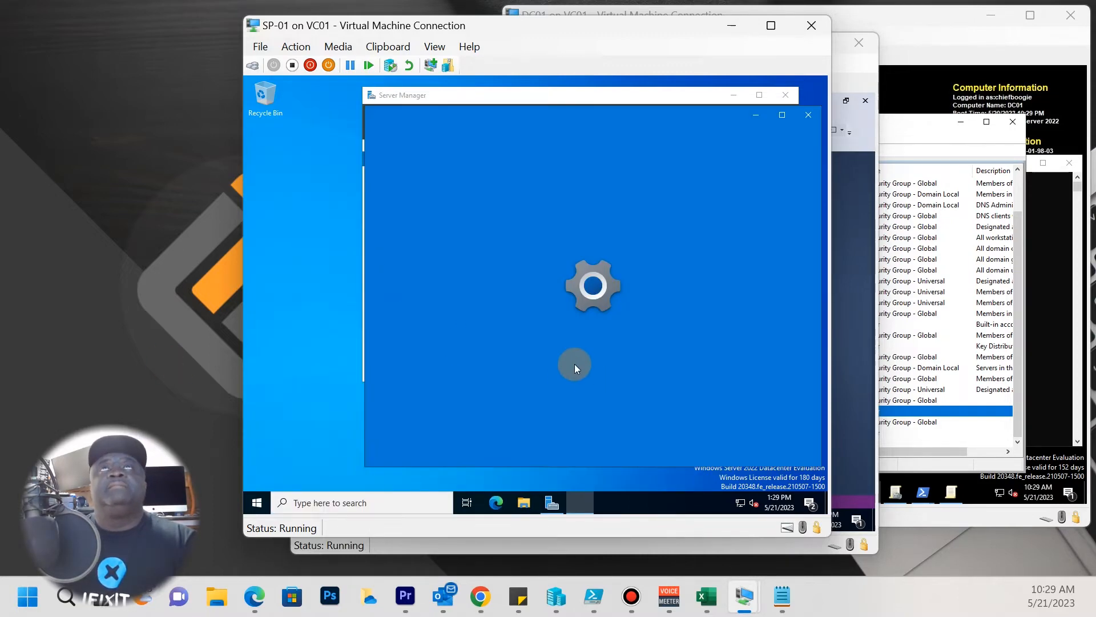
scroll(602, 437, "down", 4)
scroll(601, 436, "down", 2)
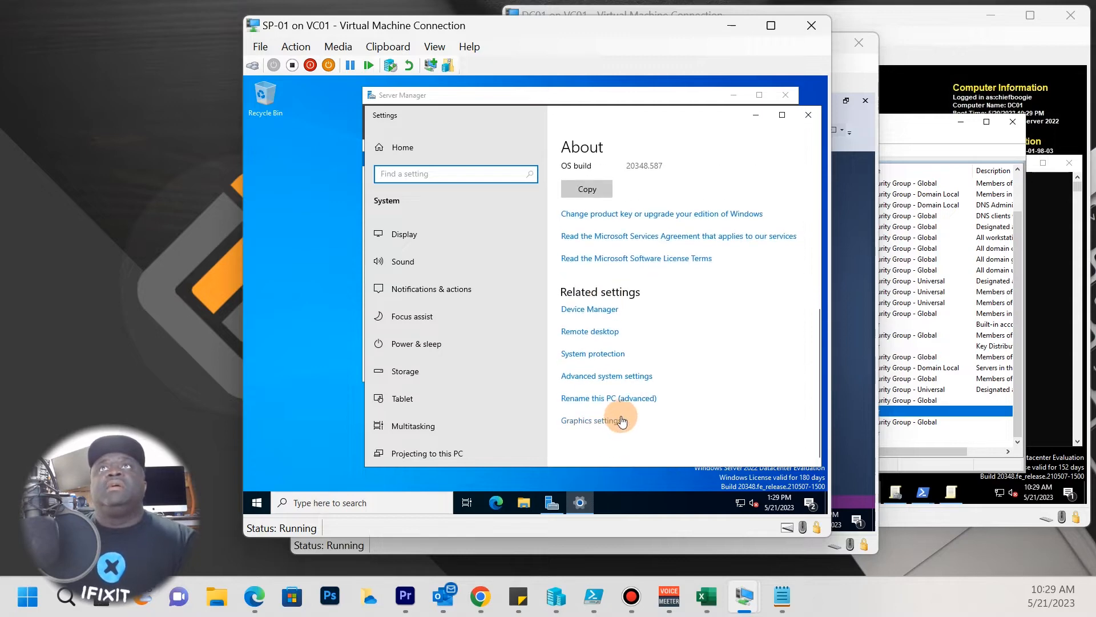
left_click(609, 399)
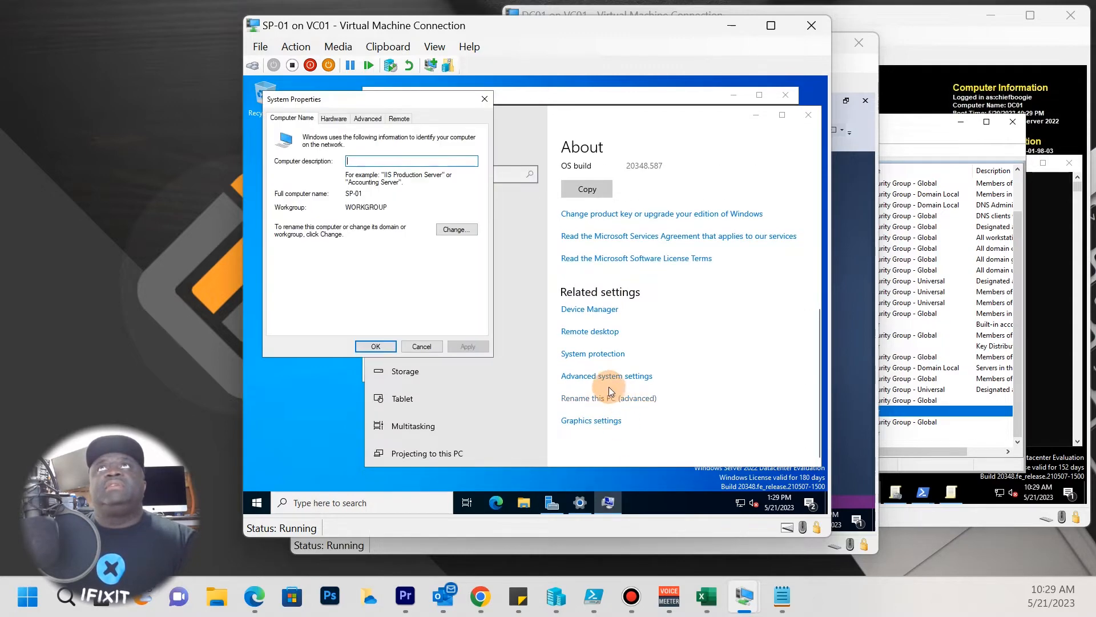
left_click(469, 229)
left_click(300, 255)
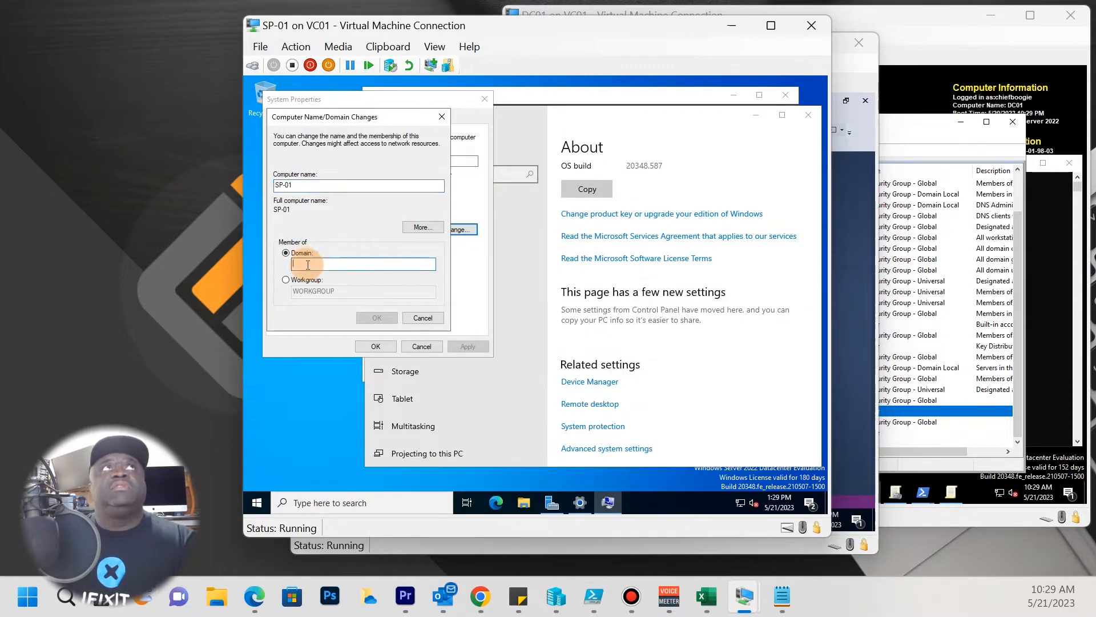
Join SP-01 to the chief.home.lab domain, supplying the domain account credentials.
type("chief.home.lab")
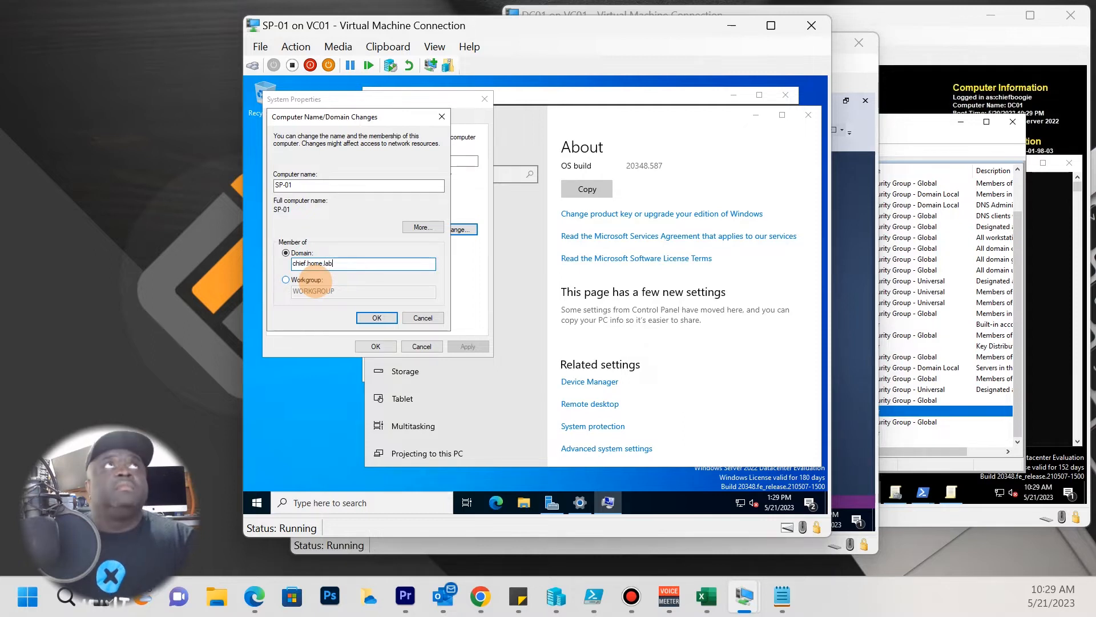
key("Return")
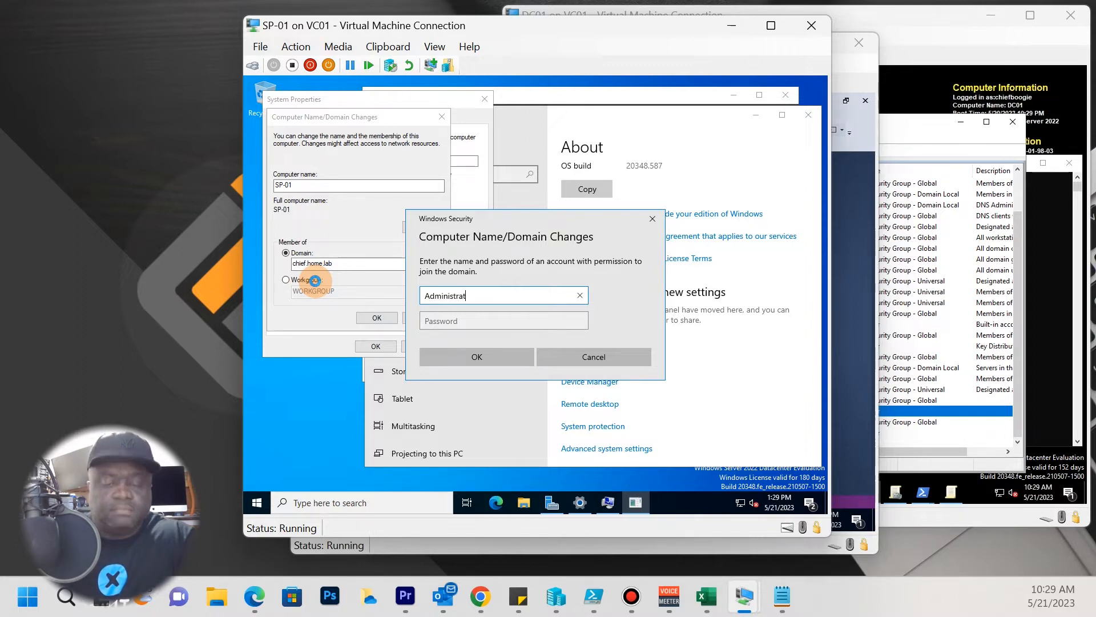
key("Tab")
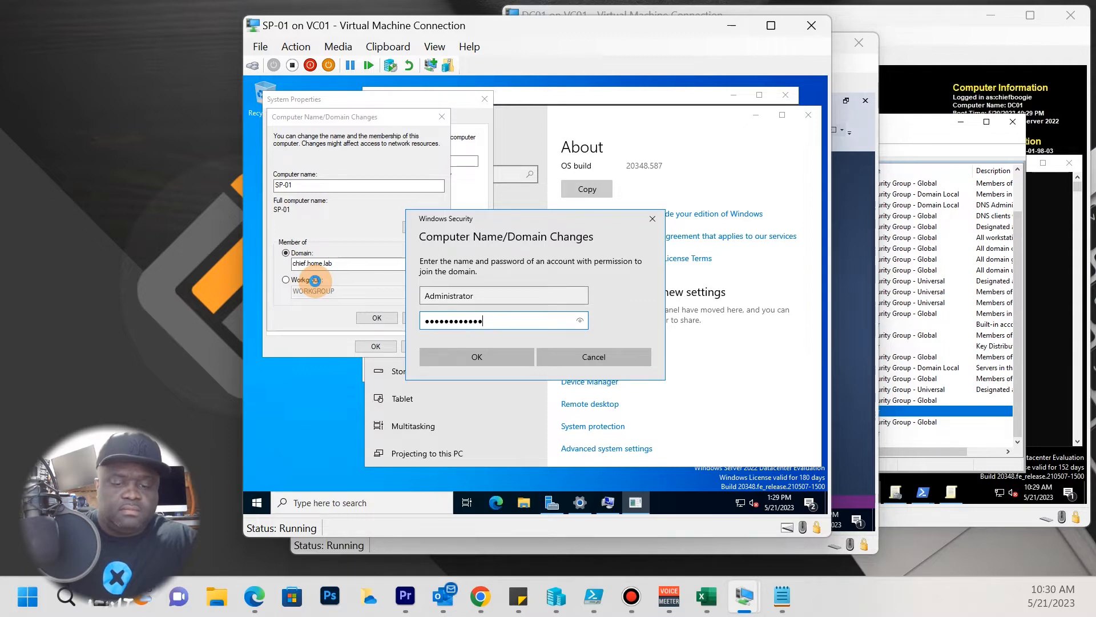
key("Return")
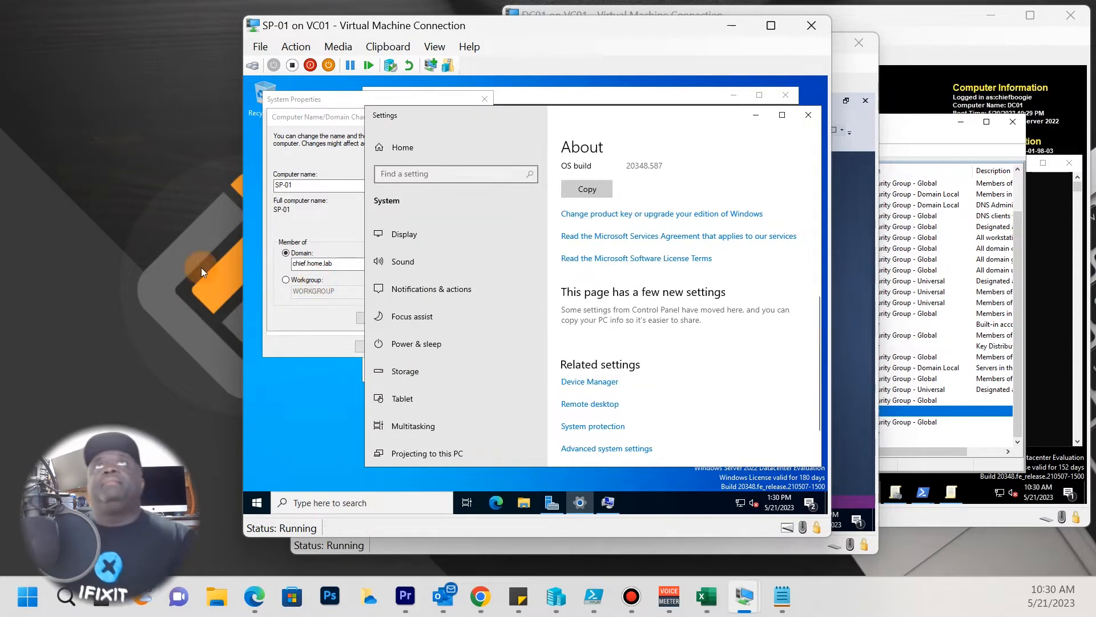
Acknowledge the domain welcome and restart notices, then restart SP-01 now.
left_click(751, 121)
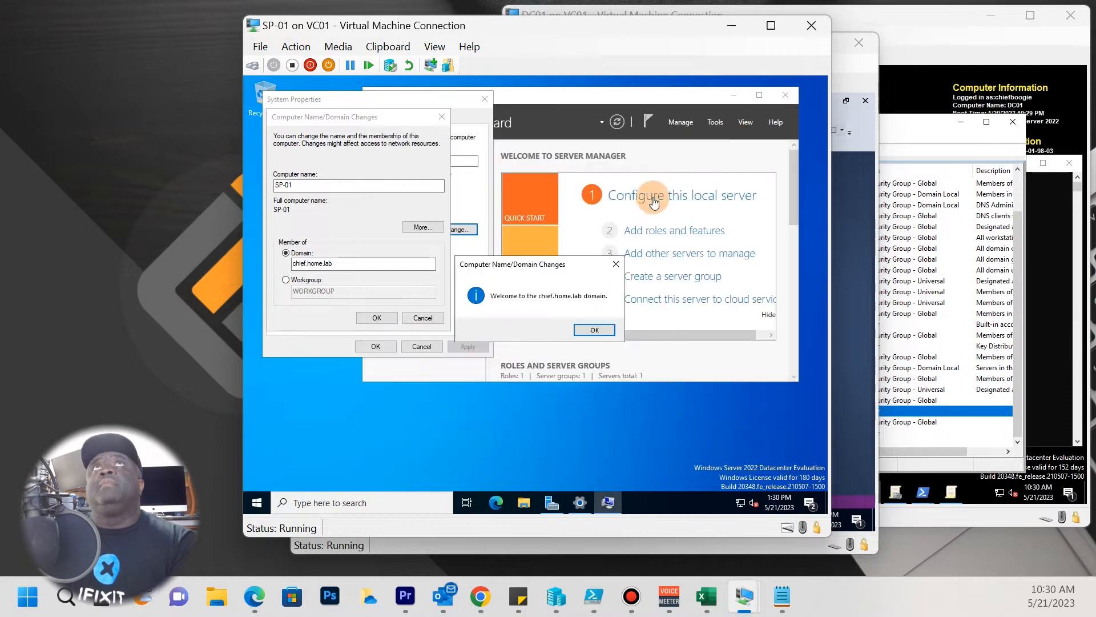
left_click(596, 329)
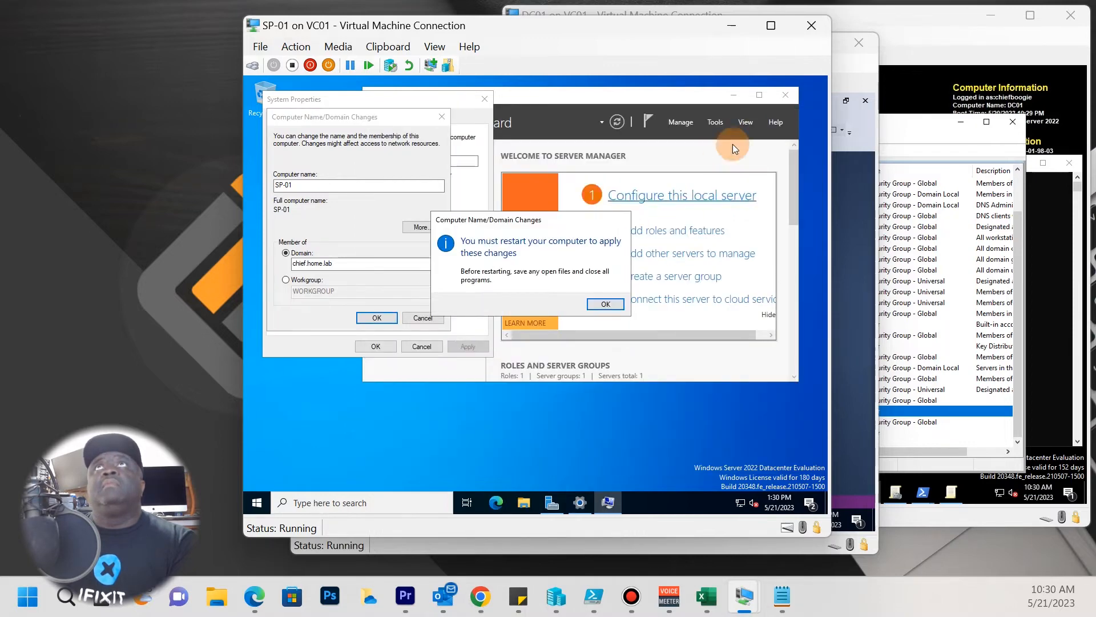
left_click(604, 312)
left_click(408, 342)
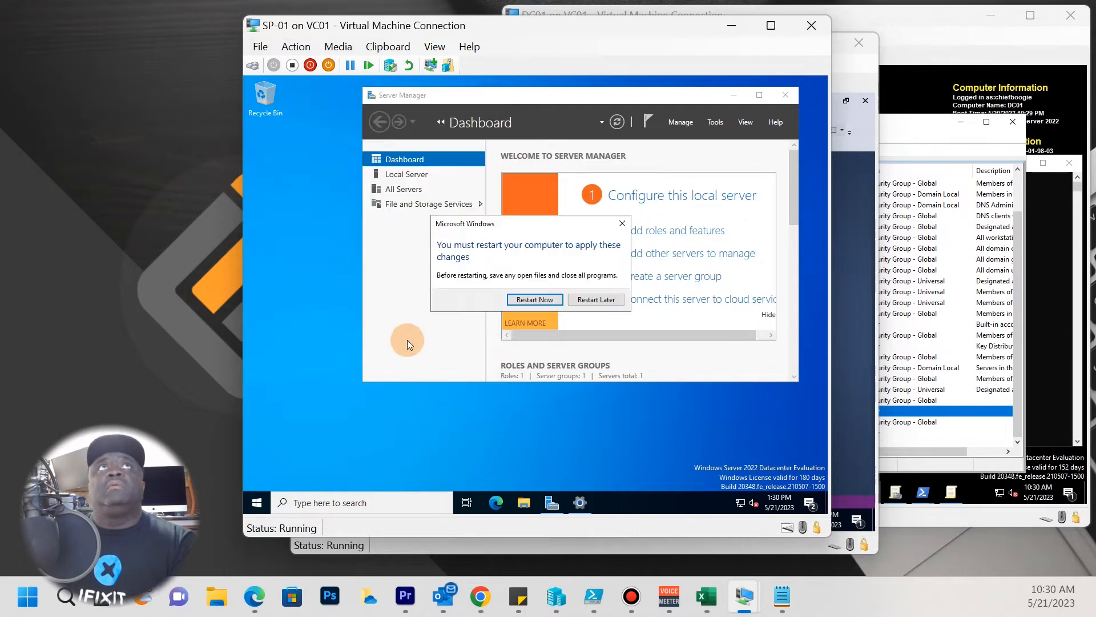
left_click(540, 301)
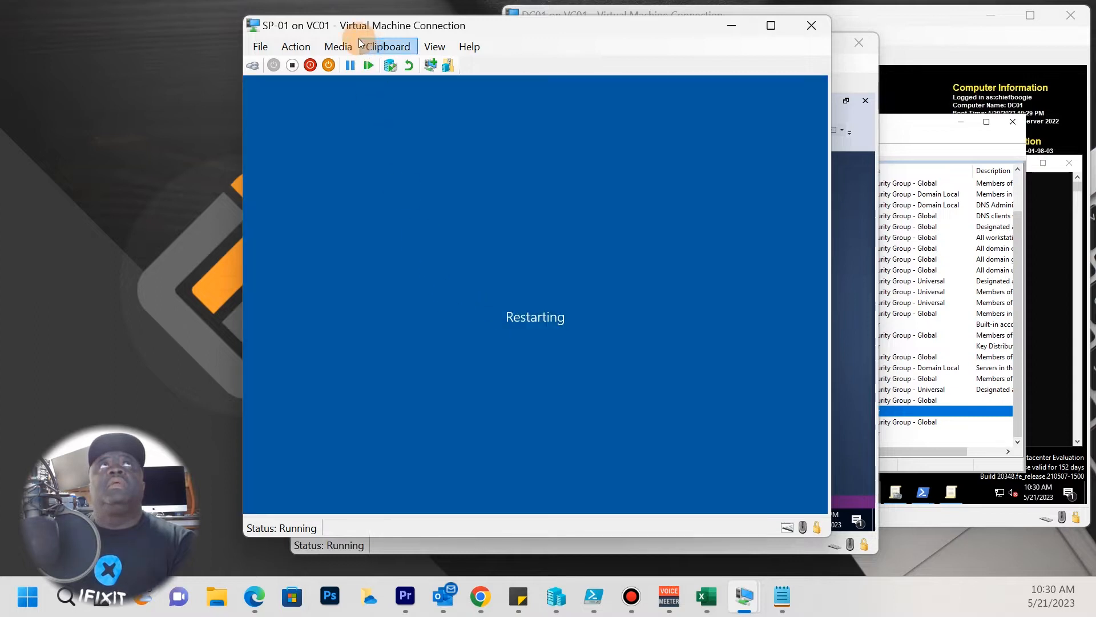
Insert Microsoft SharePoint Server 2019.iso into SP-01's DVD drive.
left_click(332, 49)
mouse_move(377, 63)
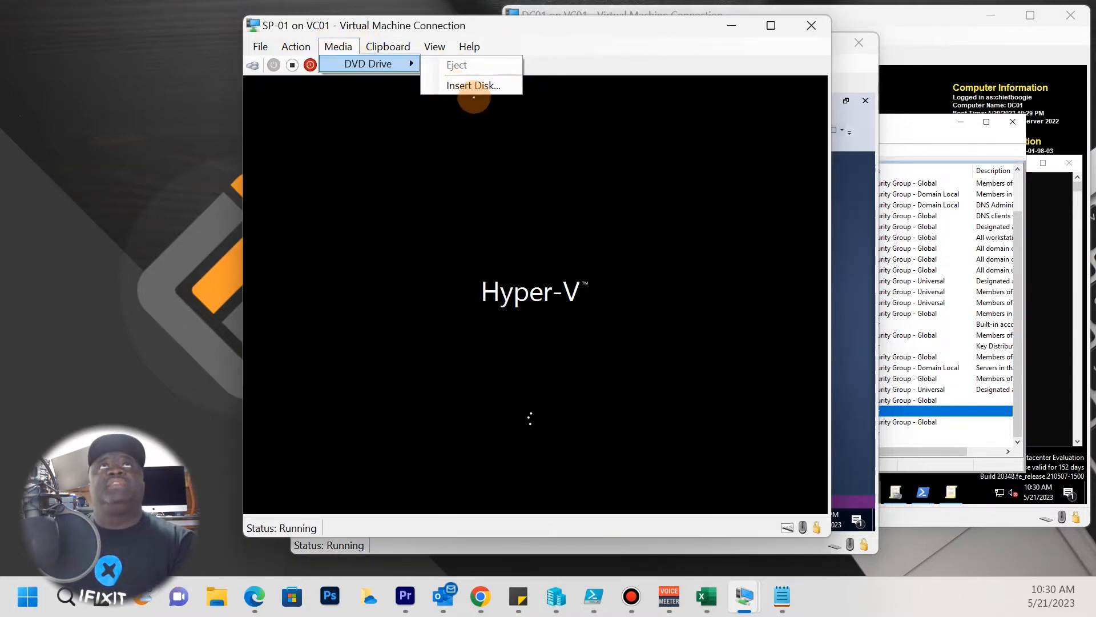
left_click(471, 86)
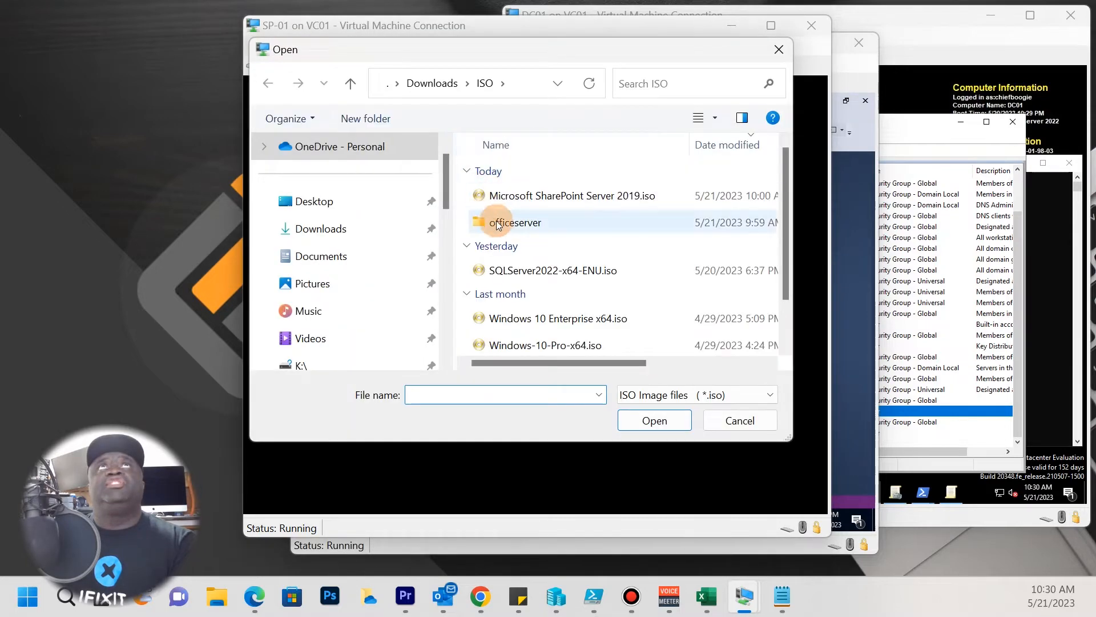
double_click(526, 196)
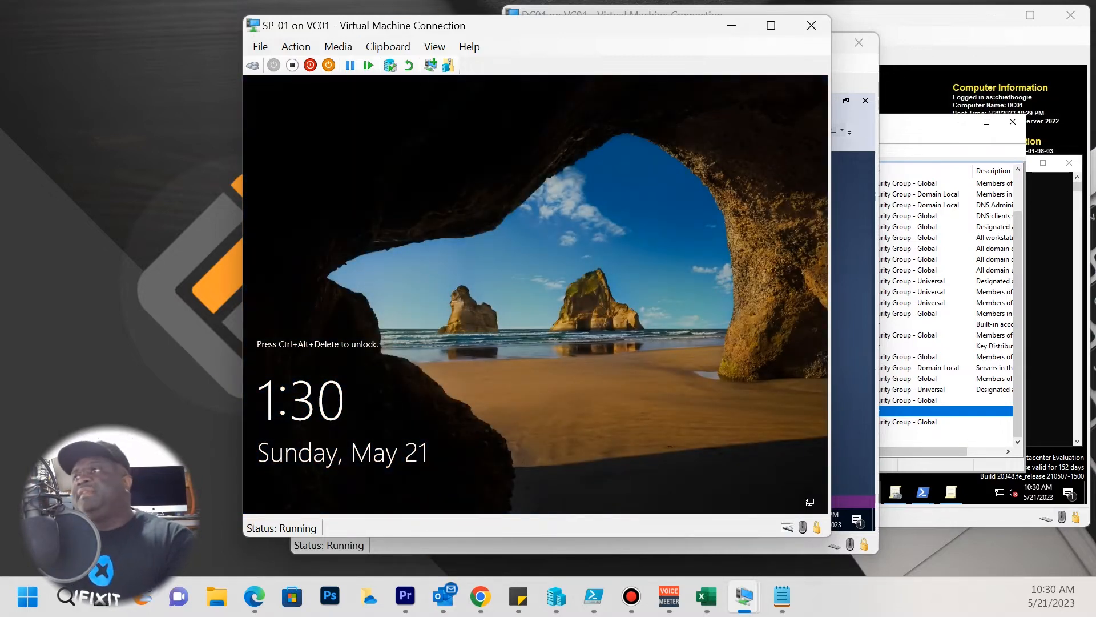
key("alt+Tab")
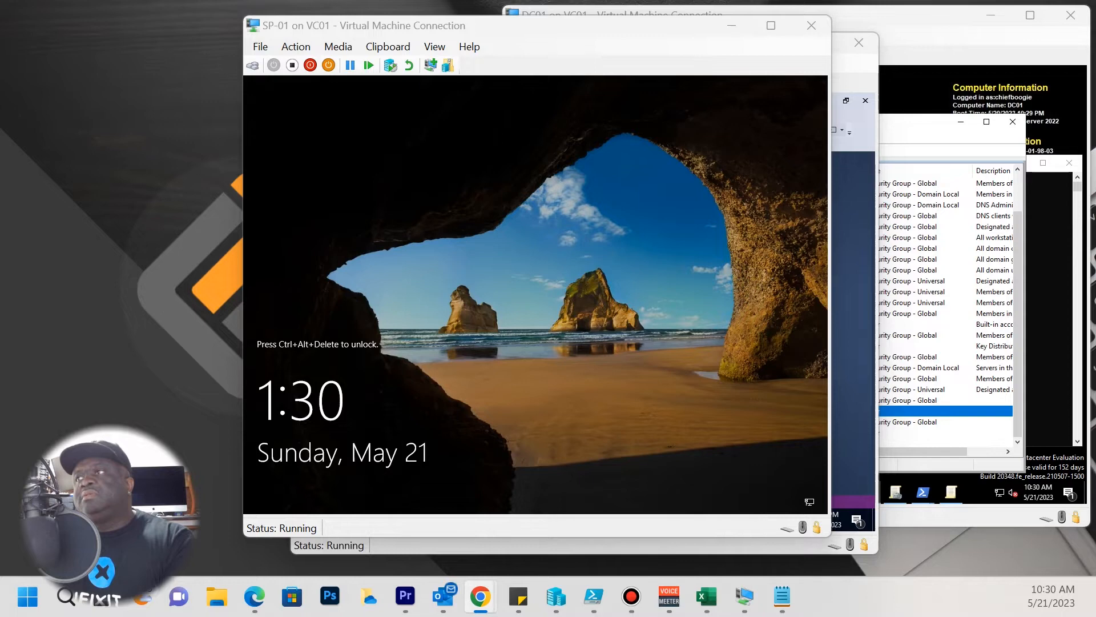
left_click_drag(0, 280, 274, 114)
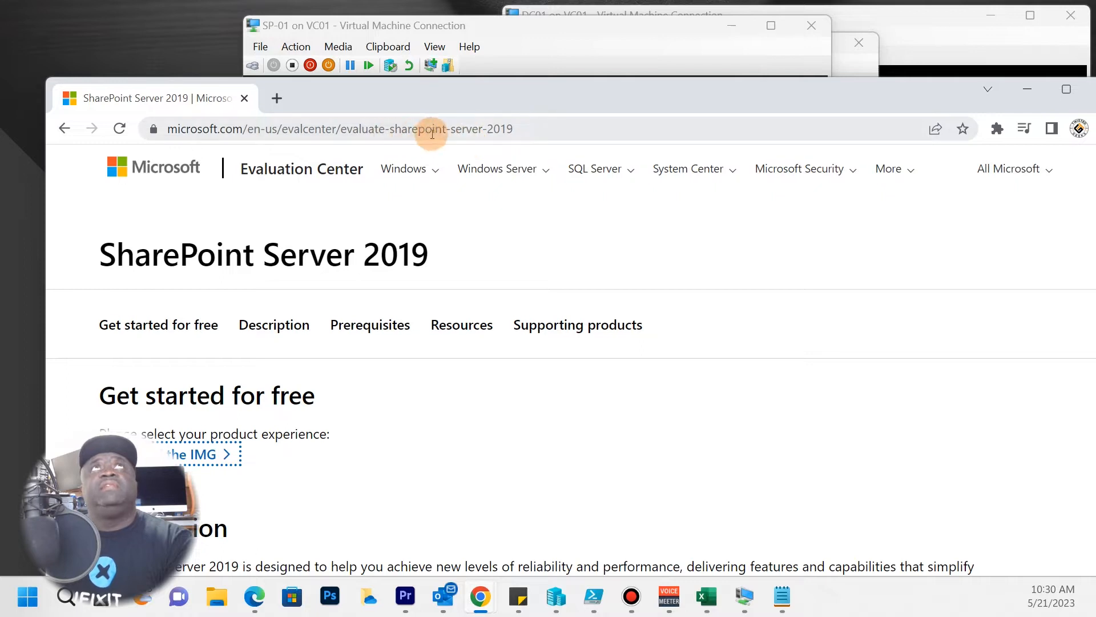
left_click_drag(399, 102, 517, 64)
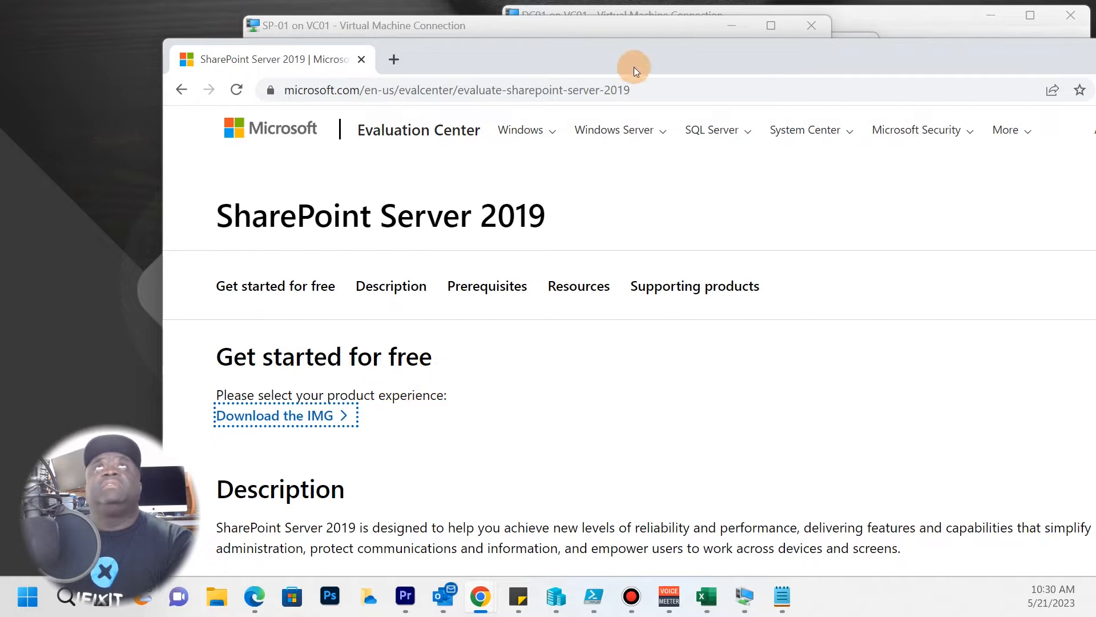
left_click_drag(632, 66, 680, 95)
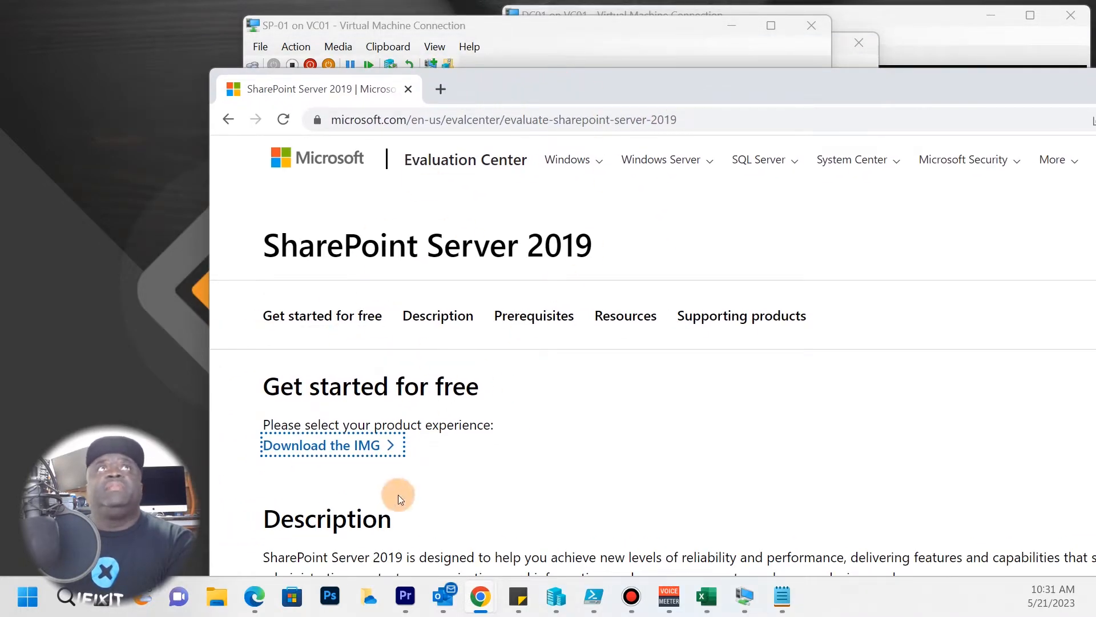
left_click_drag(496, 84, 424, 116)
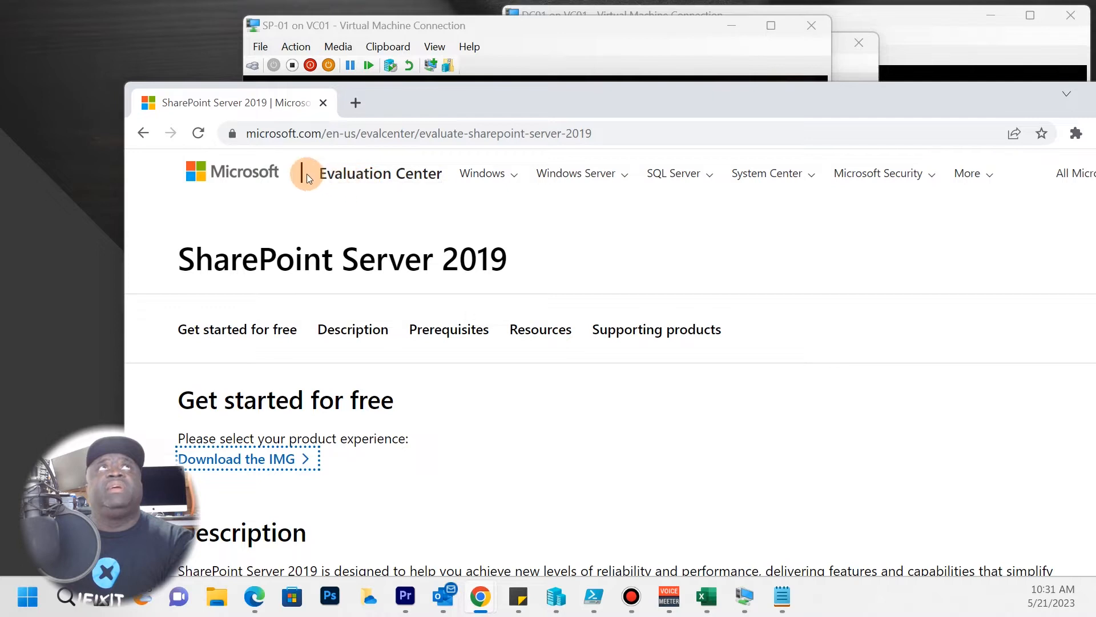
left_click(512, 178)
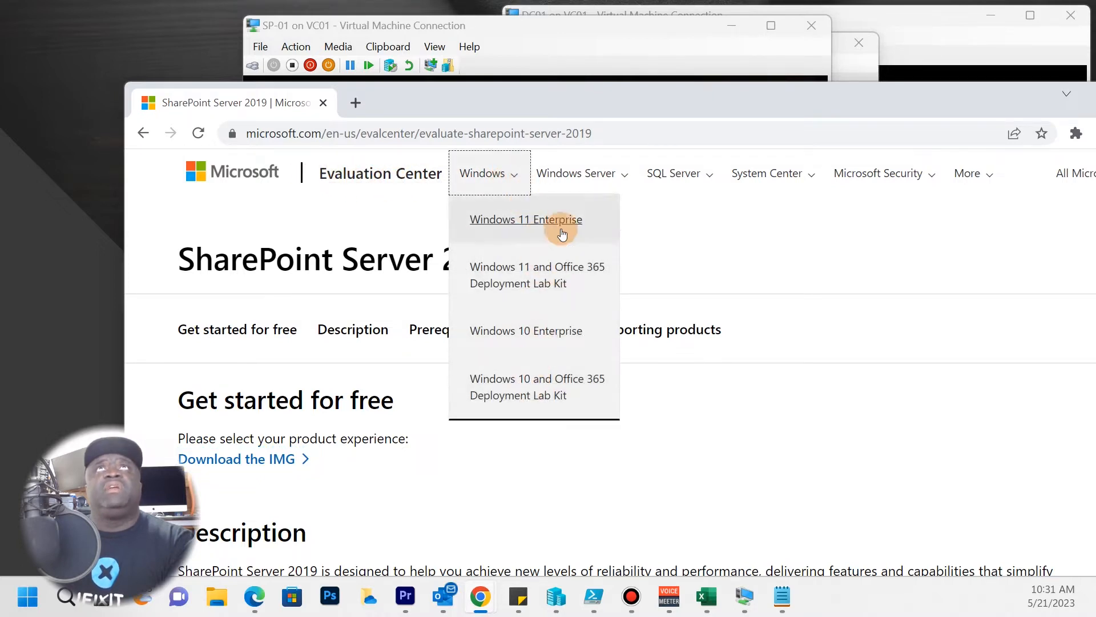
left_click(606, 174)
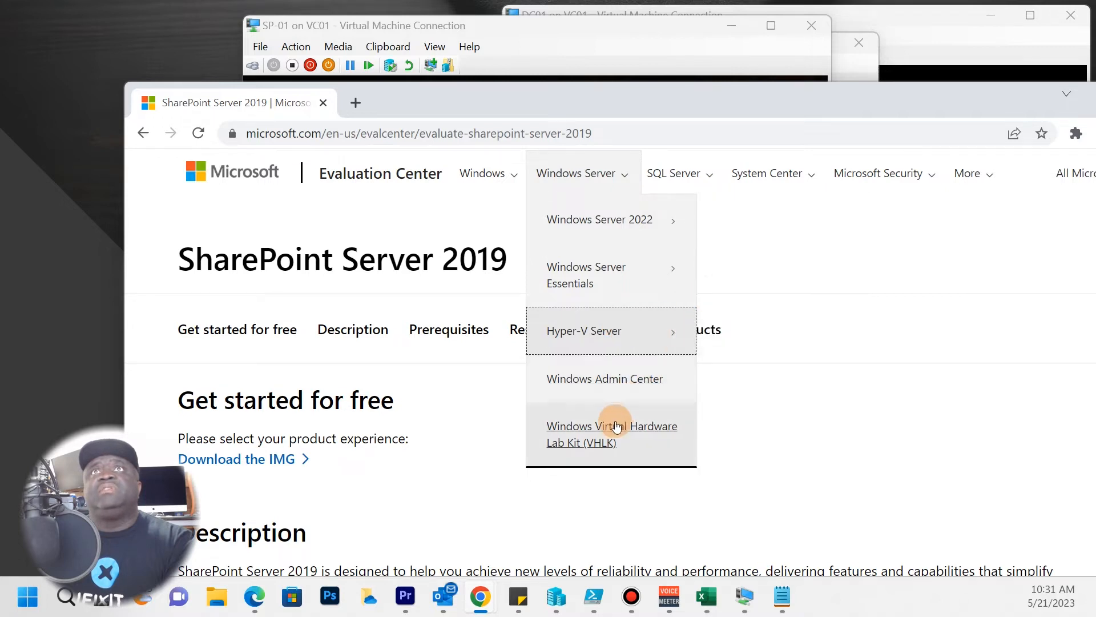
left_click(662, 171)
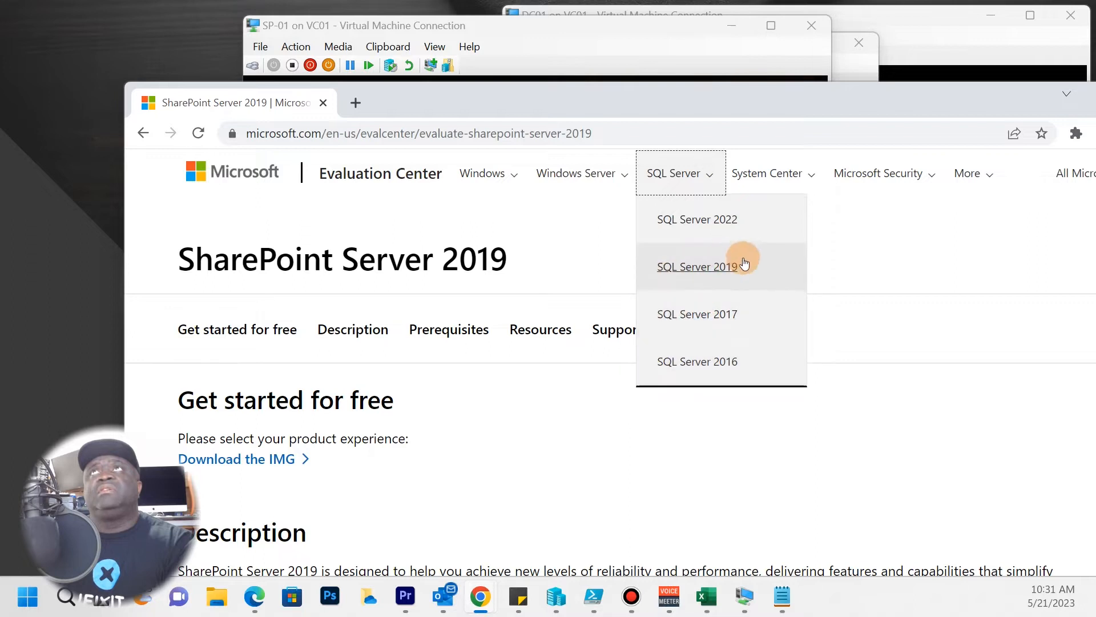
left_click(814, 174)
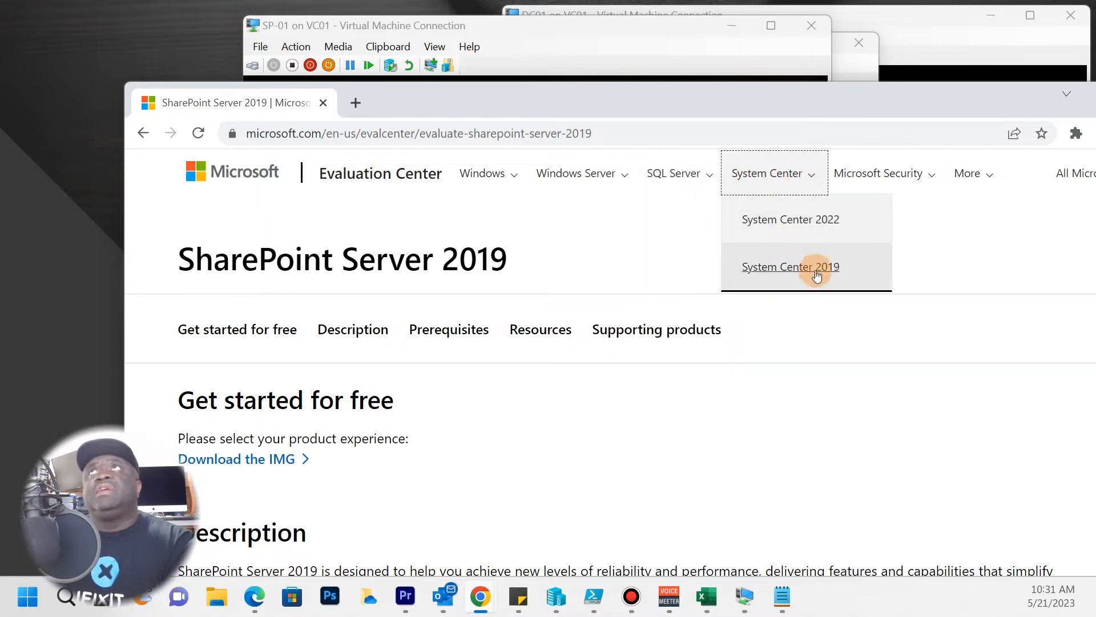
left_click(934, 177)
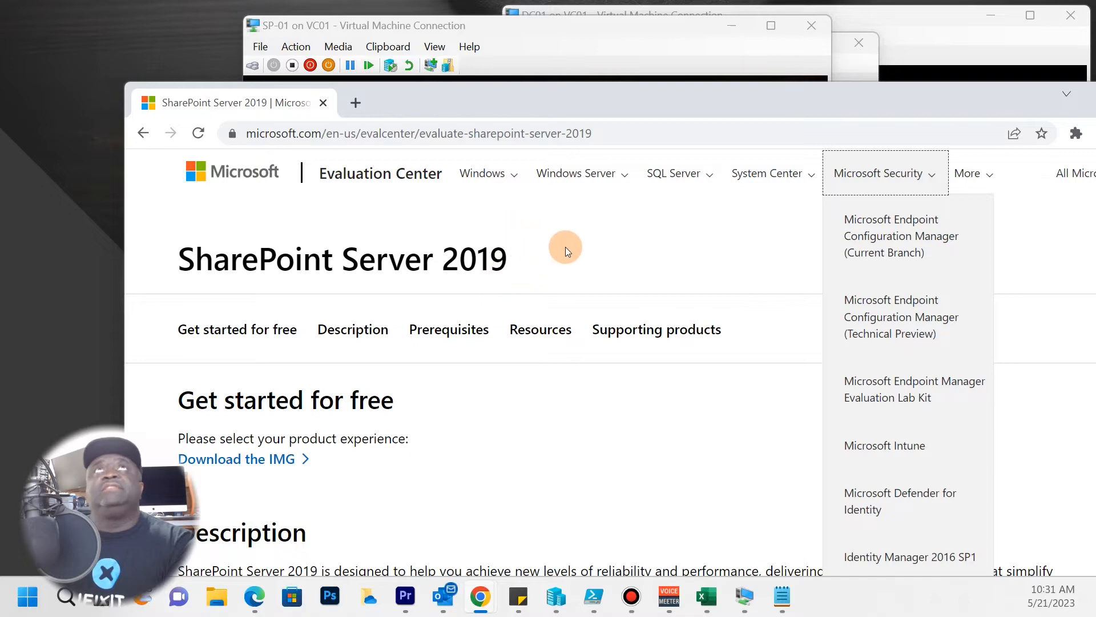
left_click(545, 237)
left_click_drag(436, 107, 330, 91)
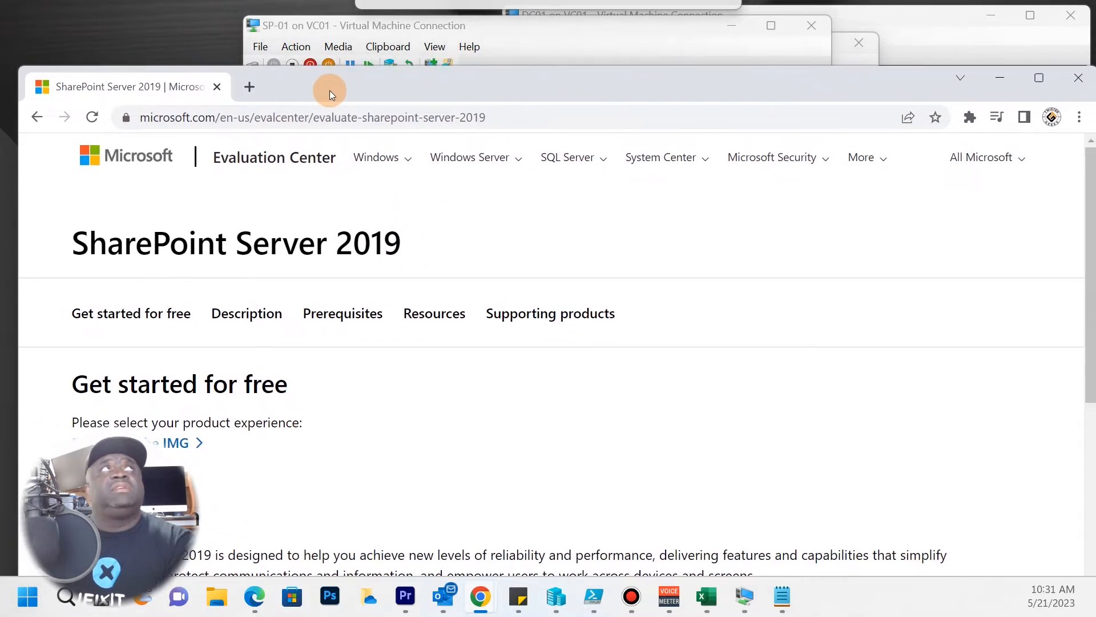
Bring SP-01's console forward and send Ctrl+Alt+Delete to reach the sign-in screen.
left_click(996, 79)
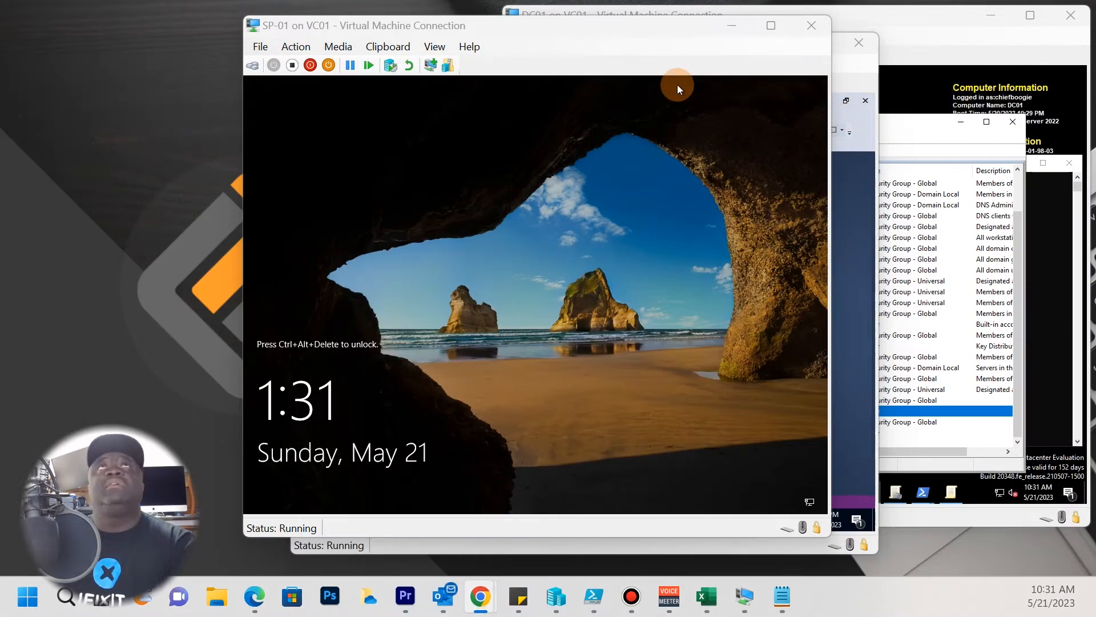
left_click(335, 145)
left_click(298, 48)
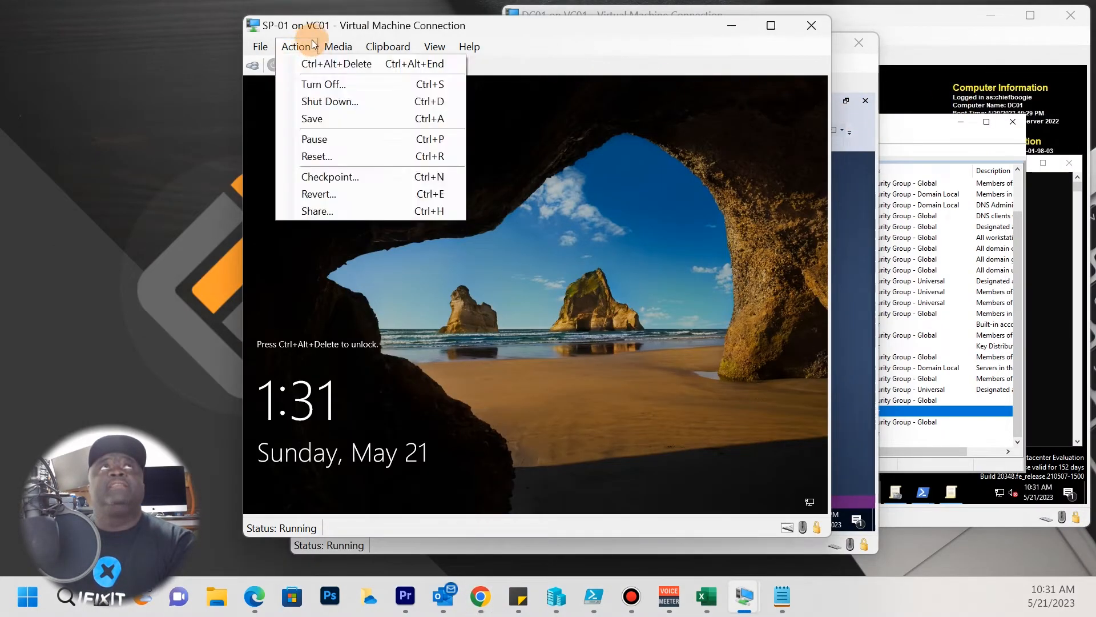
left_click(307, 51)
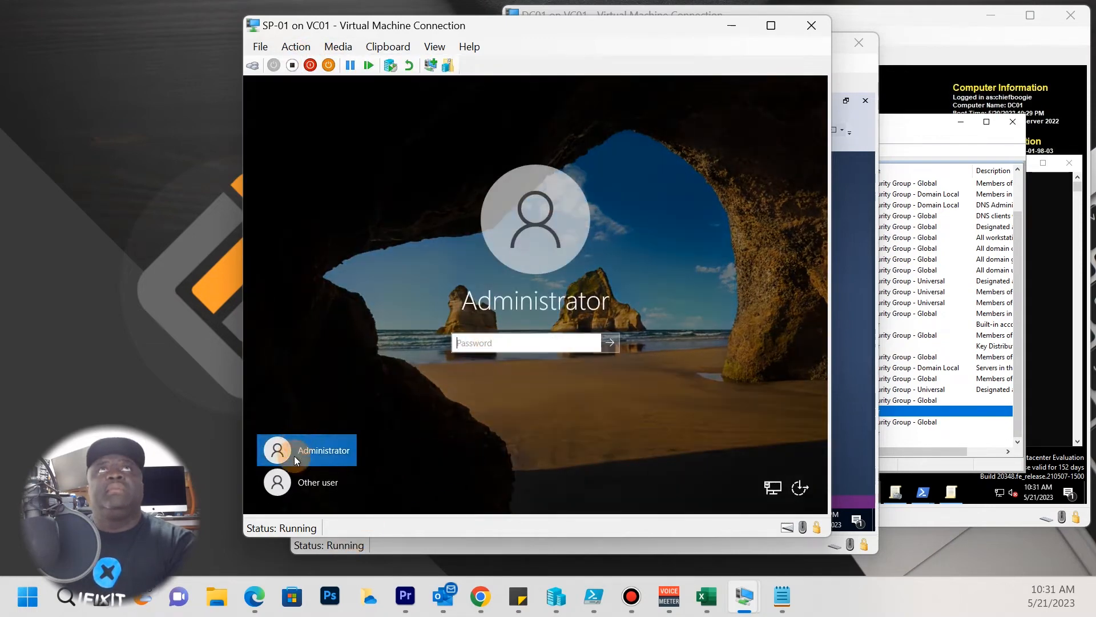
Sign in as Other user with the CHIEF domain admin name and password.
left_click(306, 491)
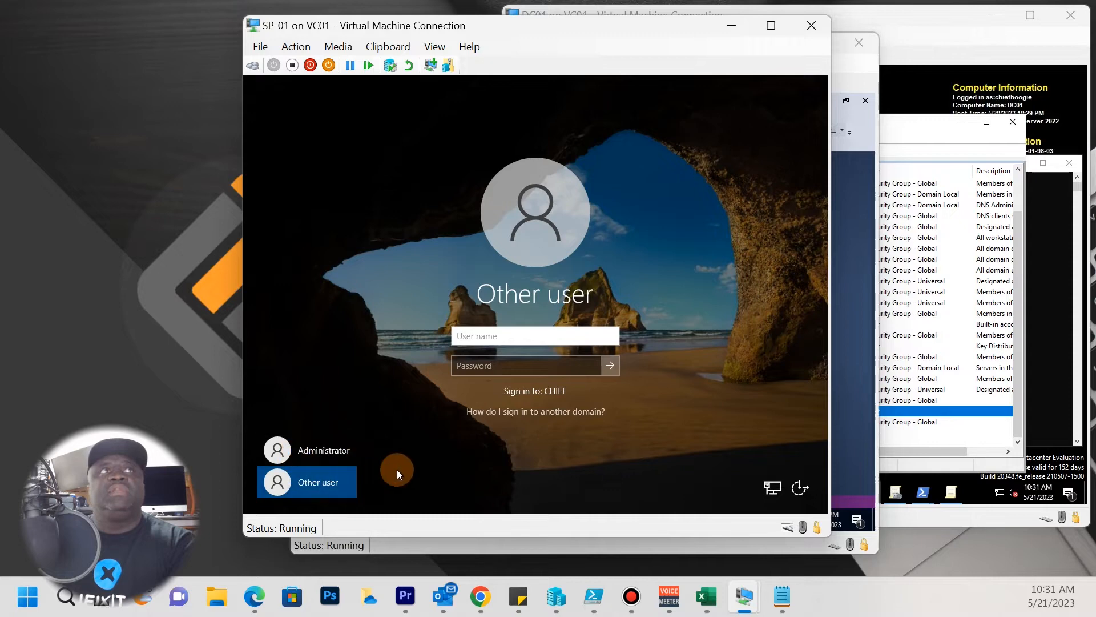
left_click(326, 450)
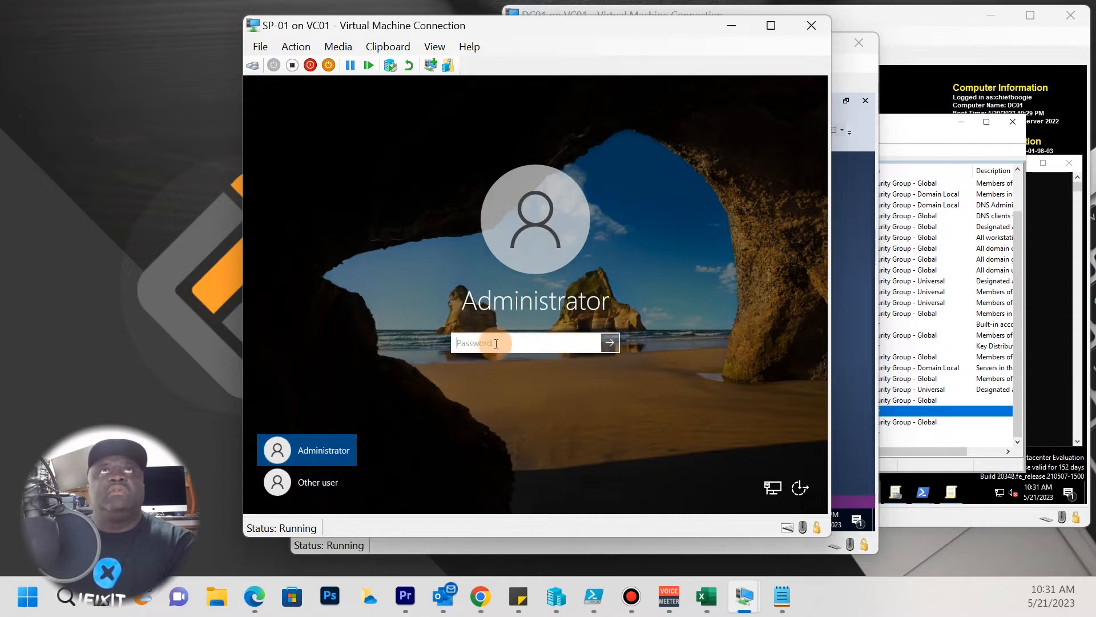
left_click(308, 481)
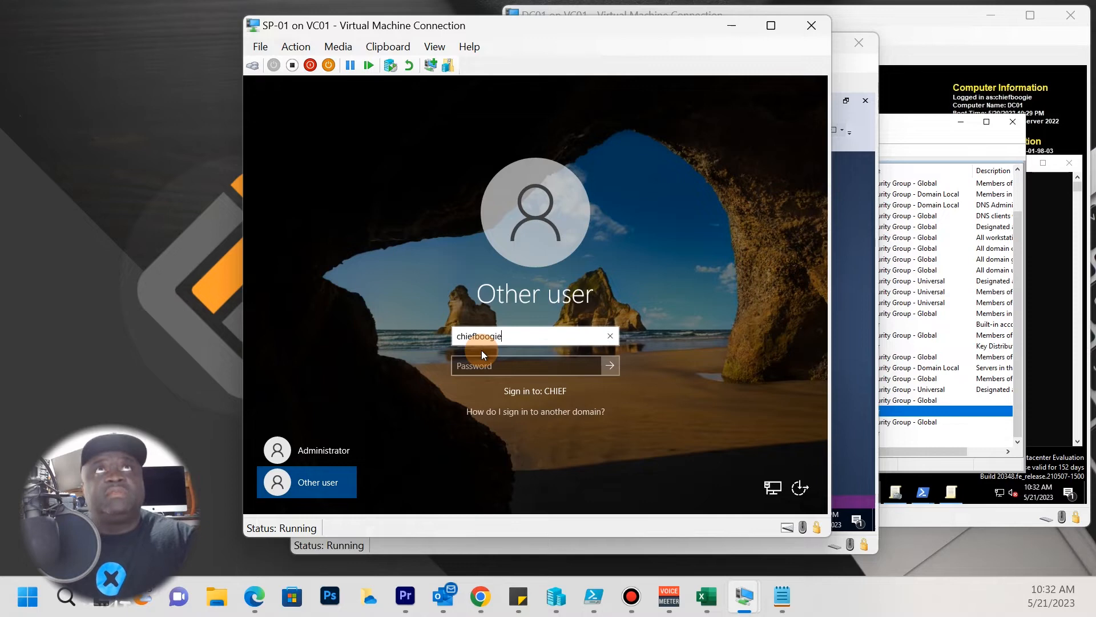
type("ie")
key("Tab")
type("•••")
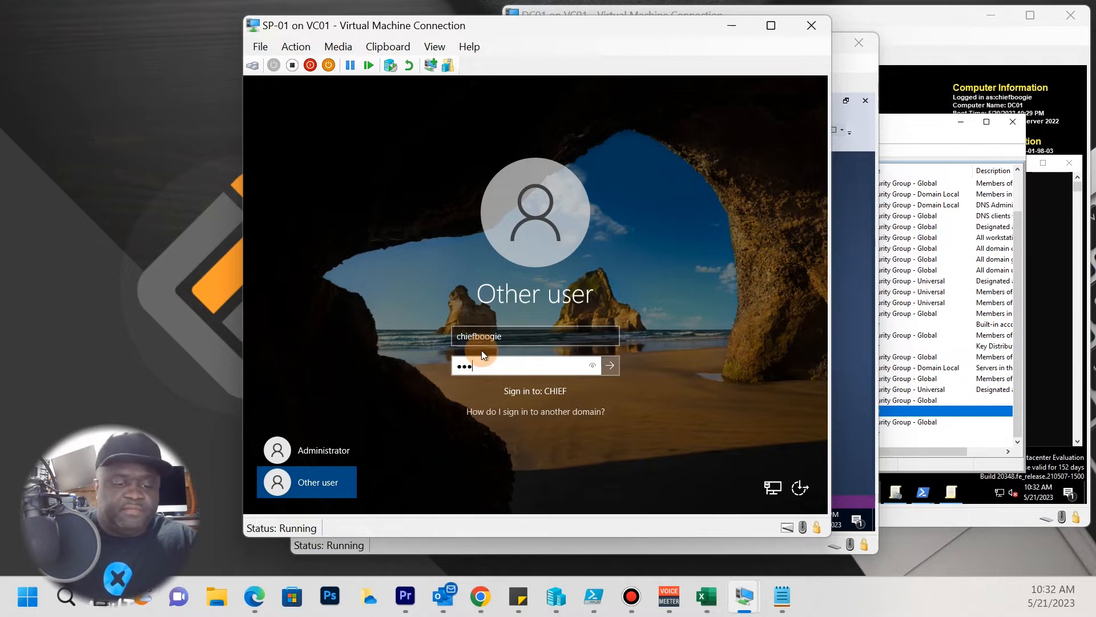
type("••••••••••")
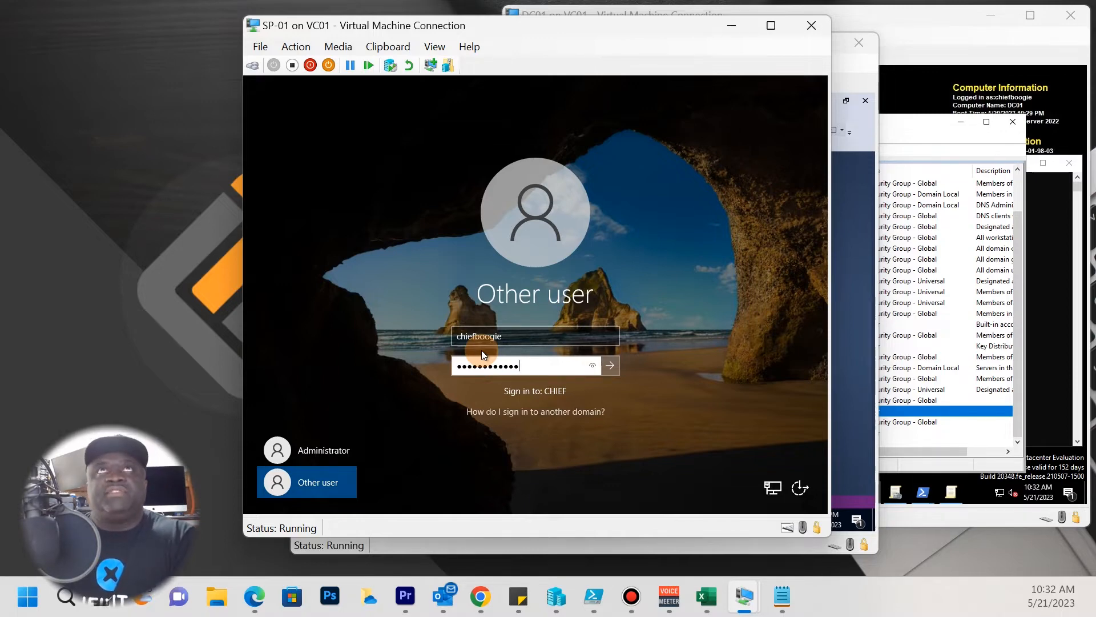
key("Return")
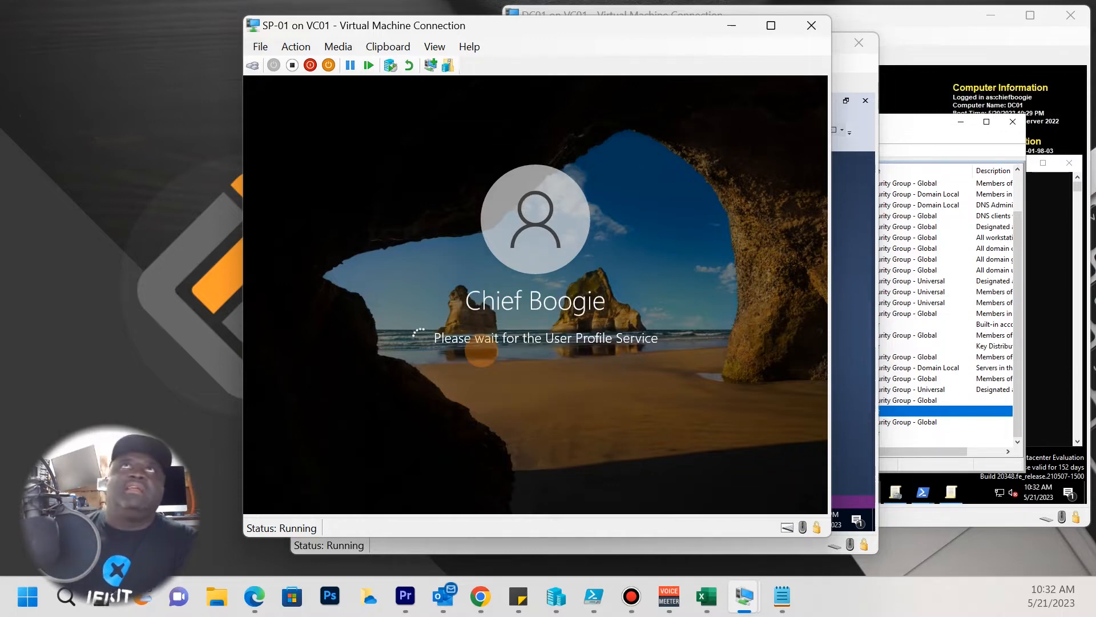
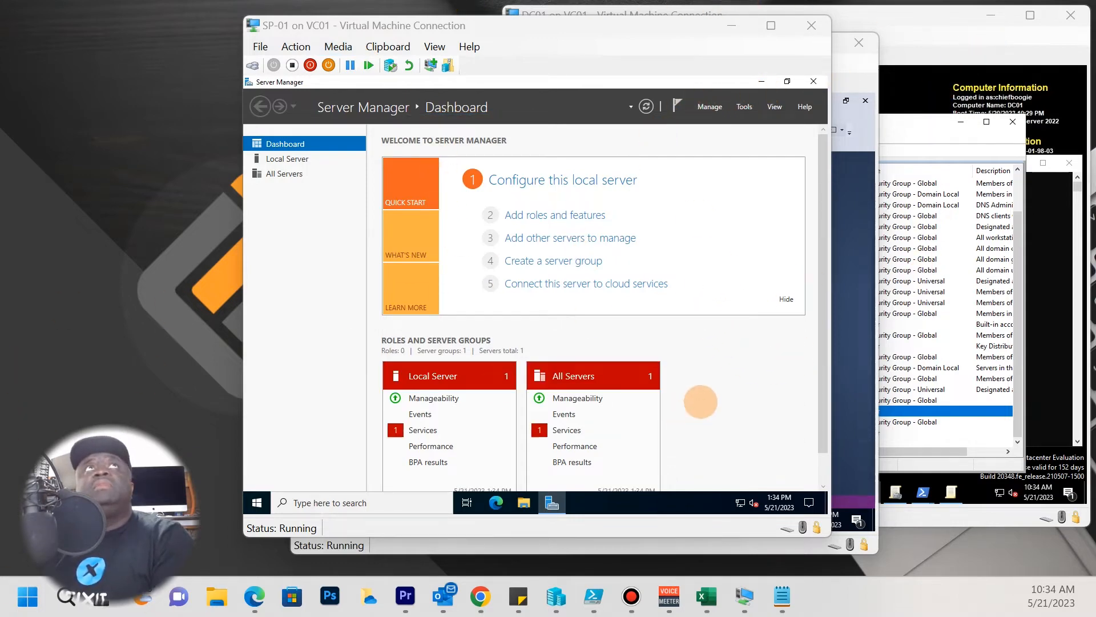
Hide the SQL-01 window and minimize Server Manager to reveal SP-01's desktop.
left_click(862, 351)
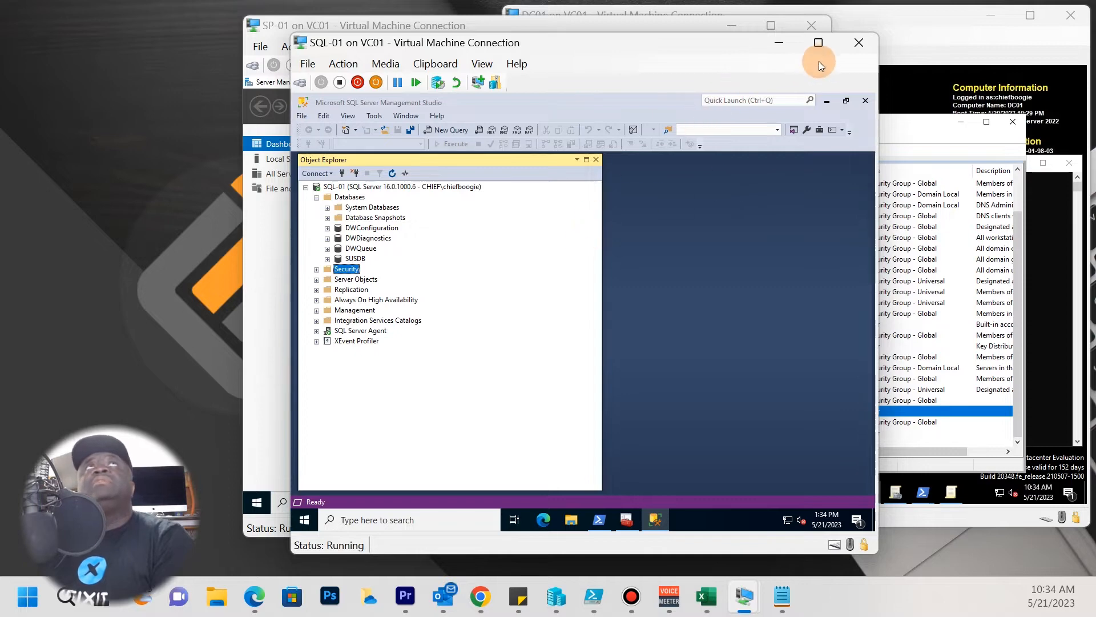
left_click(789, 46)
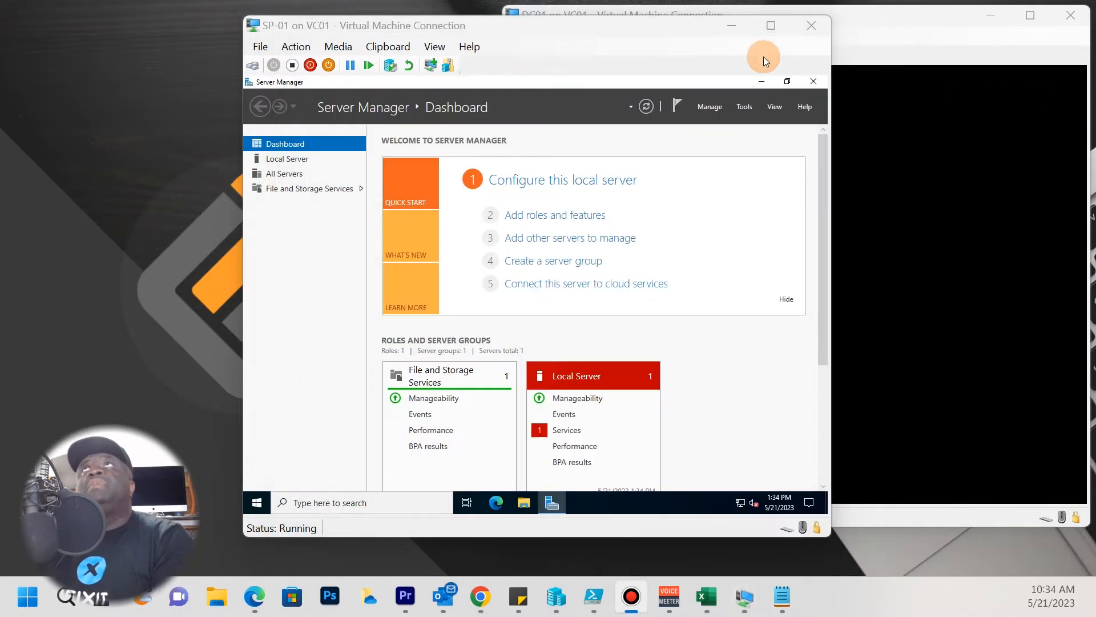
left_click_drag(502, 30, 397, 52)
left_click(578, 183)
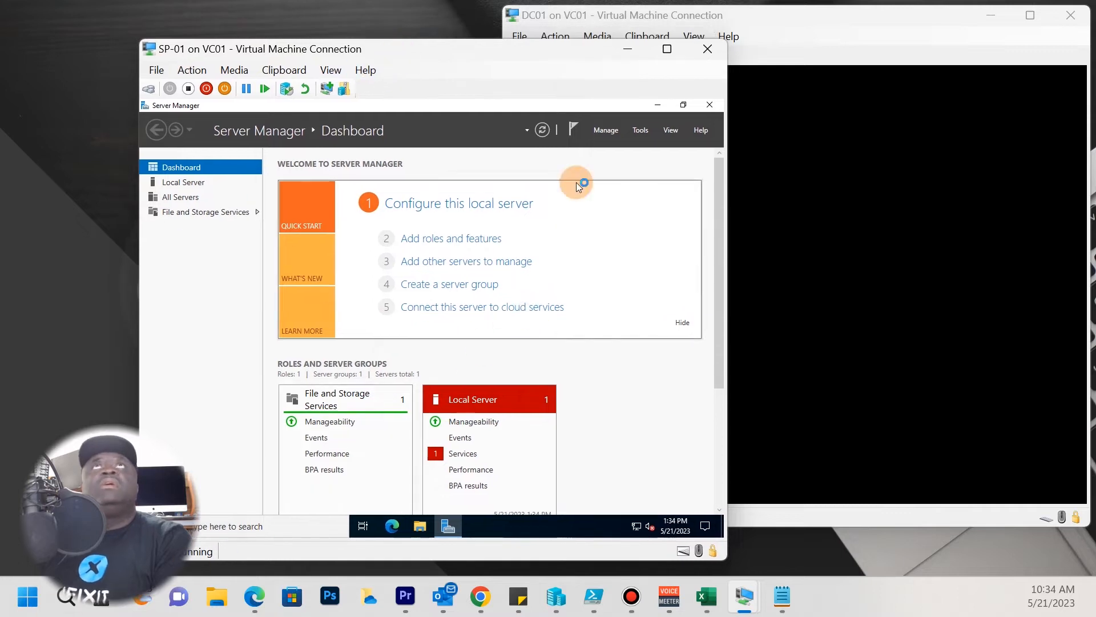
left_click(657, 104)
left_click_drag(506, 43, 580, 55)
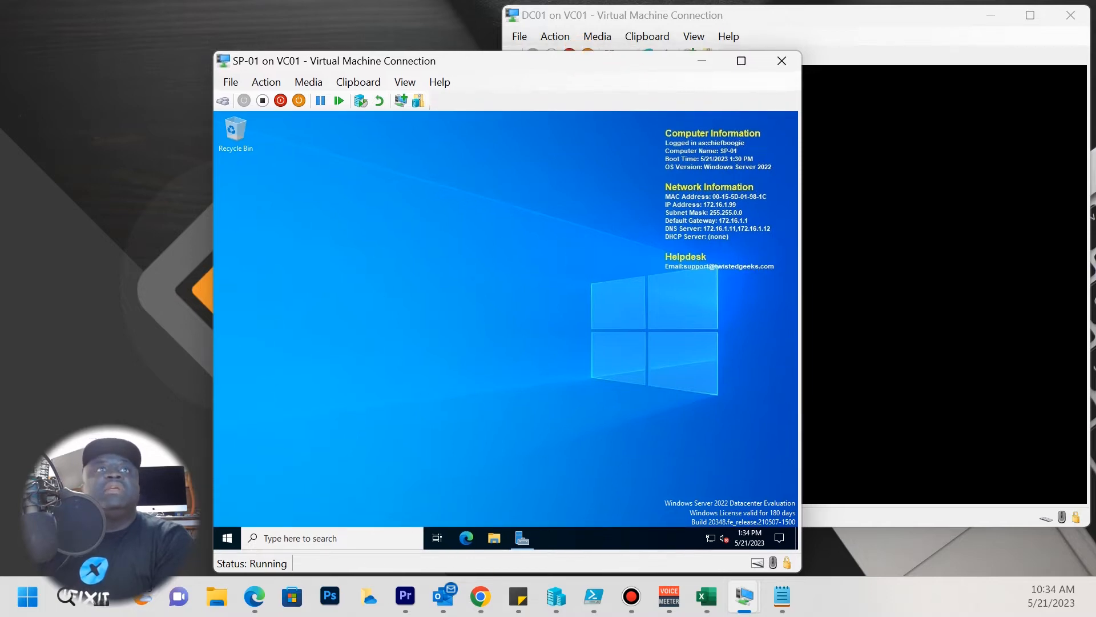
In File Explorer, launch setup from DVD Drive (D:) > officeserver.
left_click(494, 539)
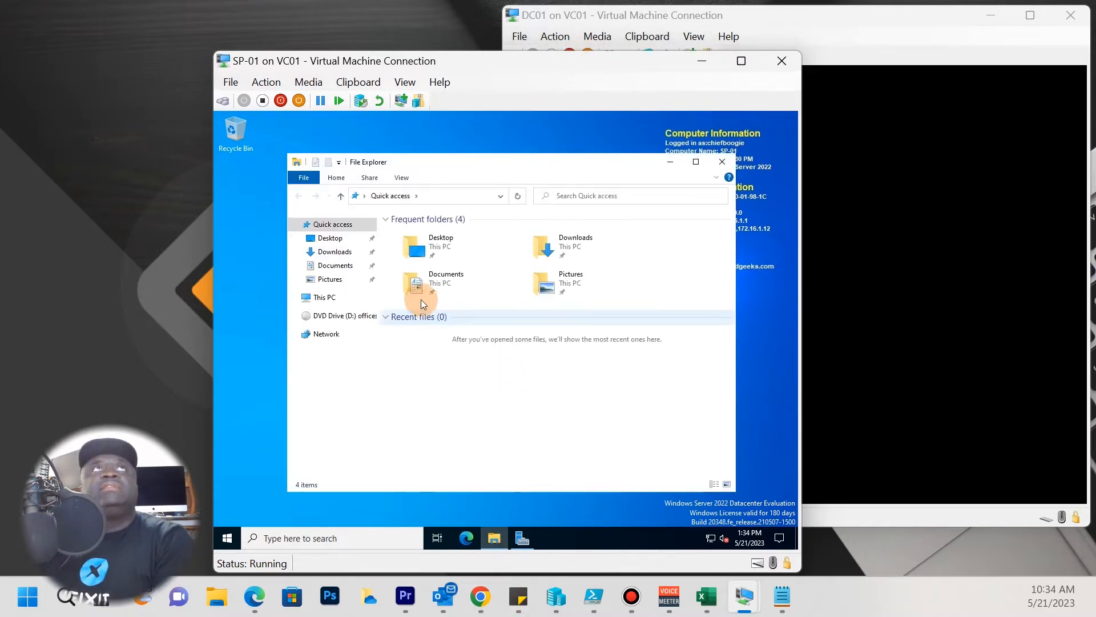
left_click(329, 315)
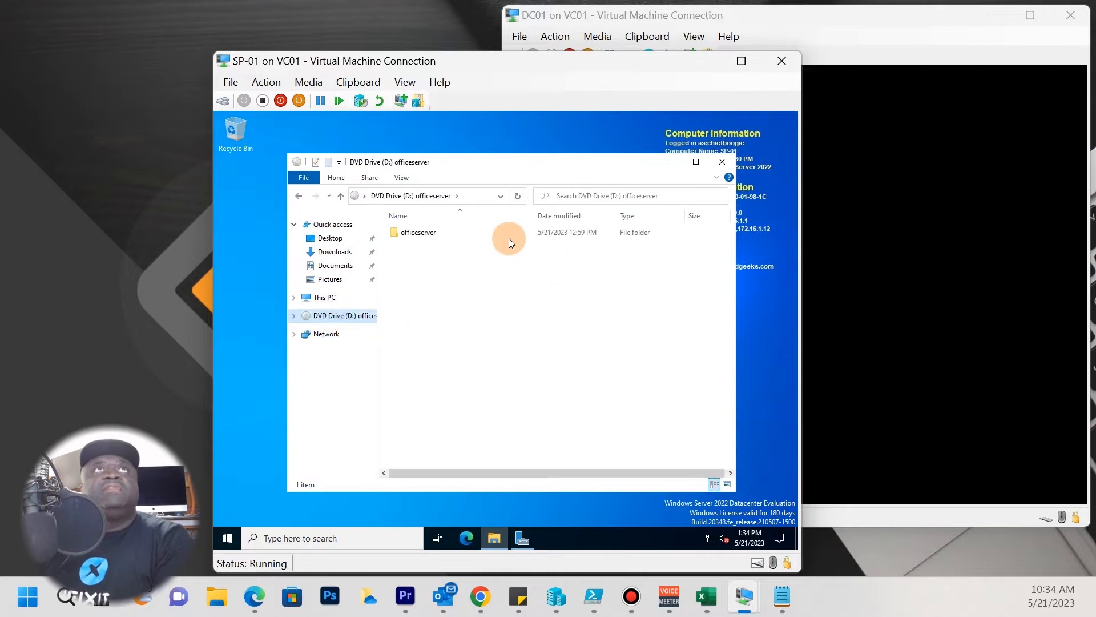
double_click(426, 234)
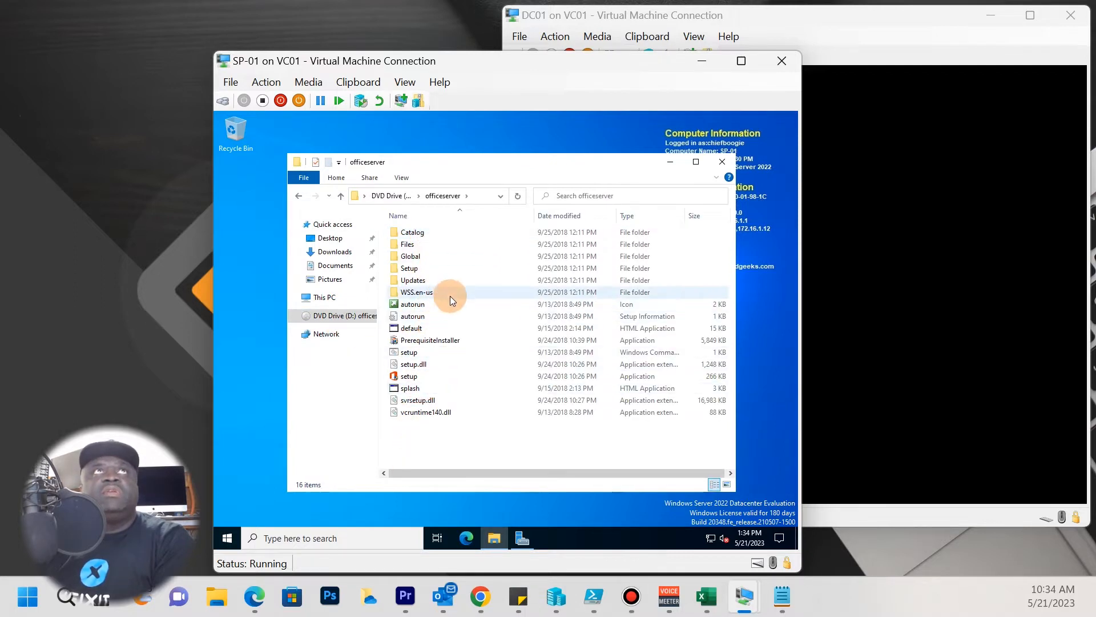
double_click(411, 377)
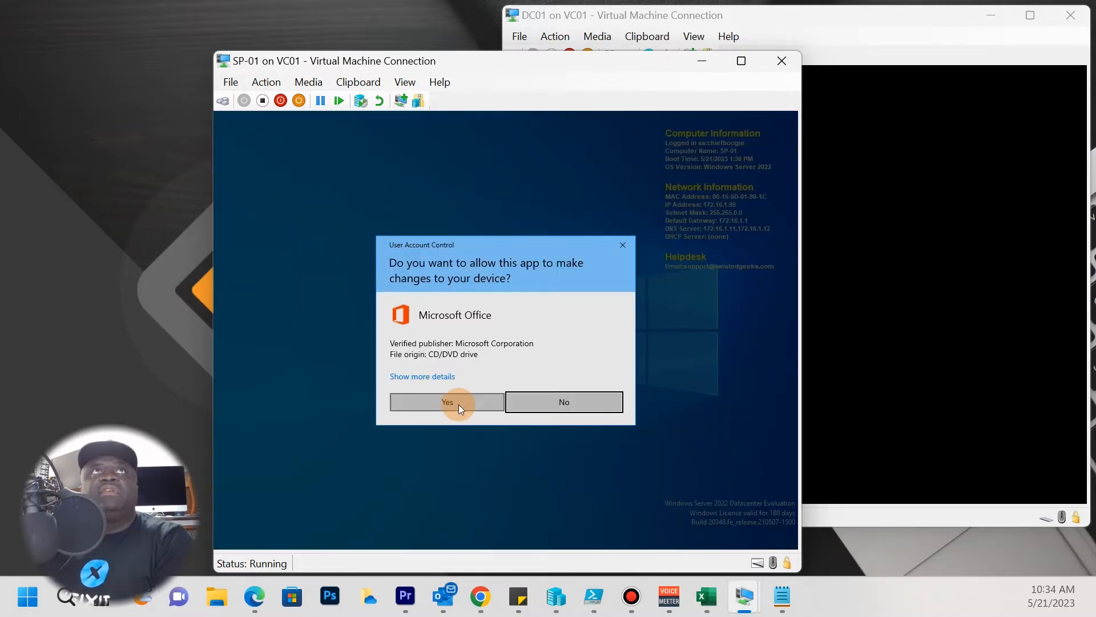
Approve setup's UAC prompt, then close the missing-prerequisites Setup Errors list.
left_click(457, 403)
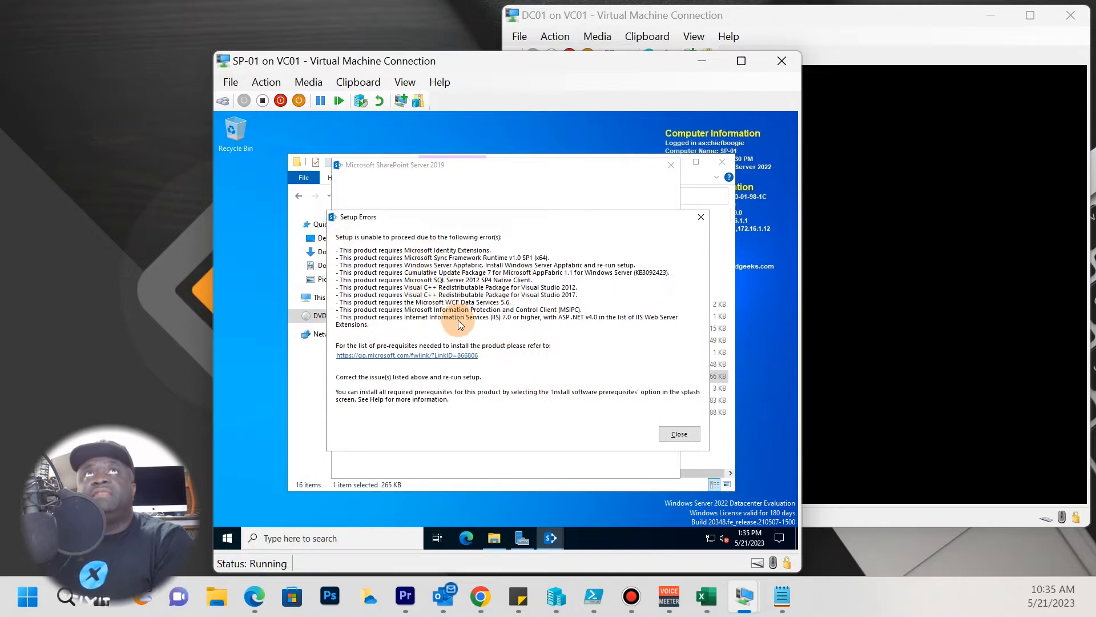
left_click(680, 434)
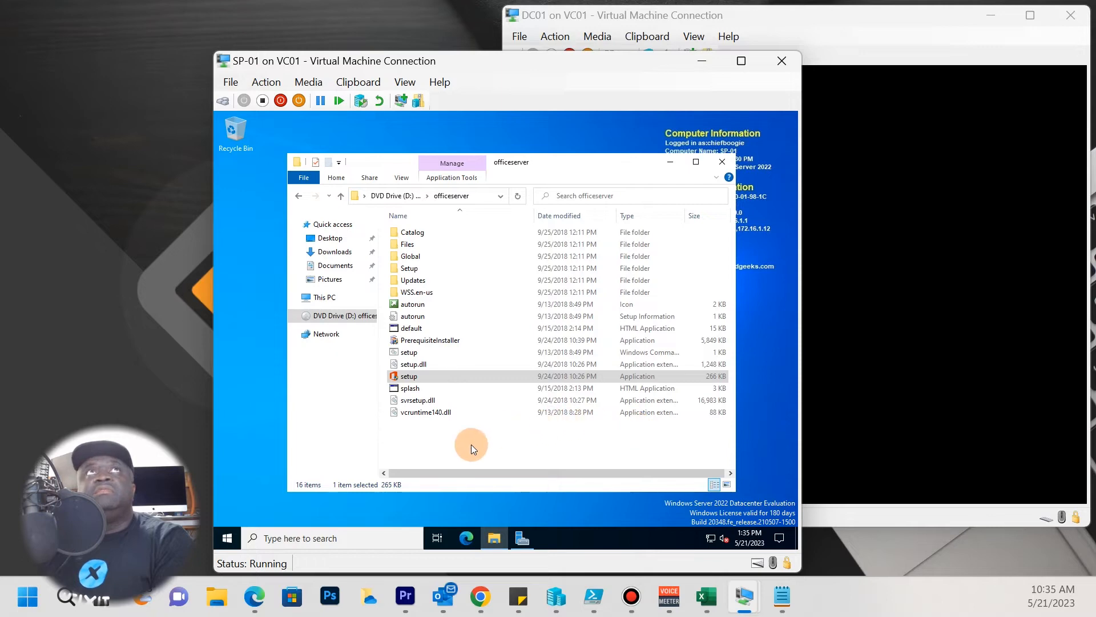
Launch PrerequisiteInstaller, approve UAC, accept the License Agreement and begin installing prerequisites.
double_click(422, 341)
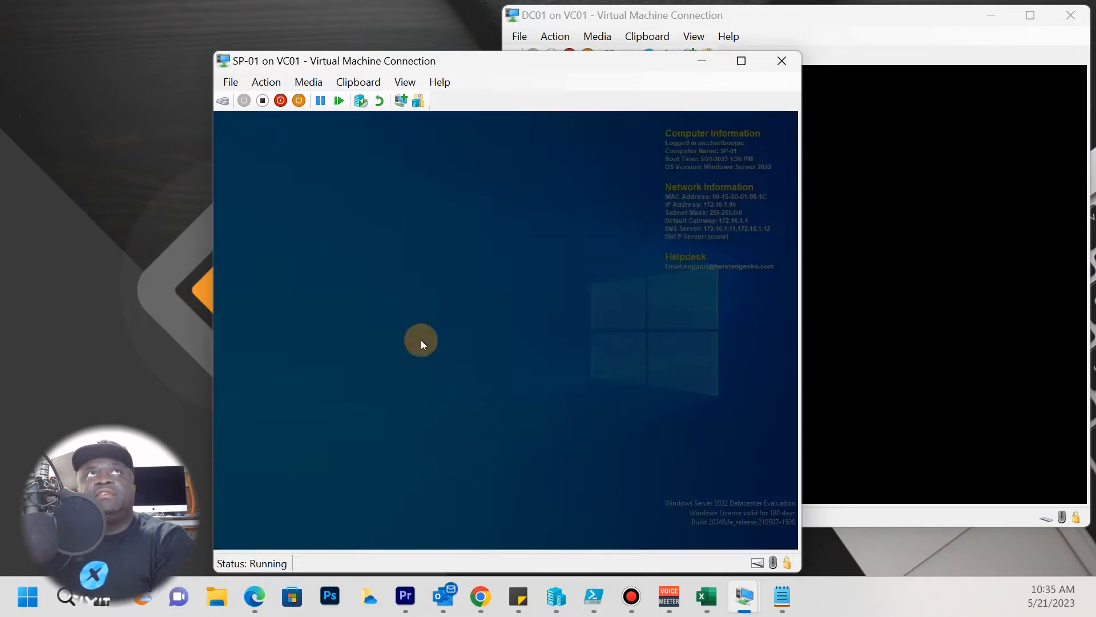
left_click(461, 395)
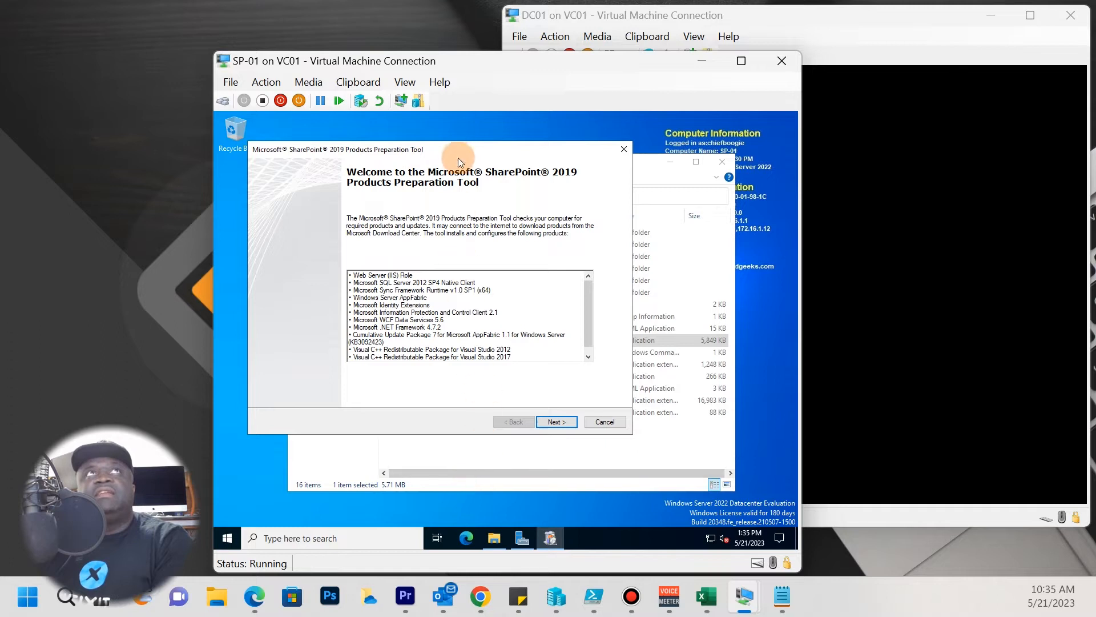
left_click_drag(465, 157, 493, 137)
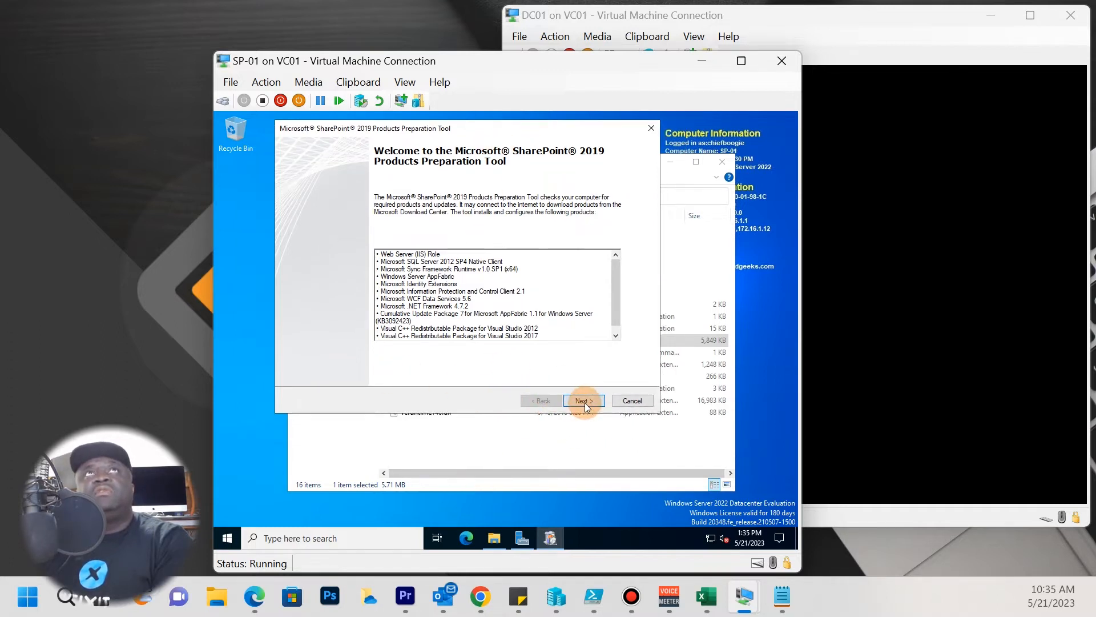
left_click_drag(615, 287, 607, 240)
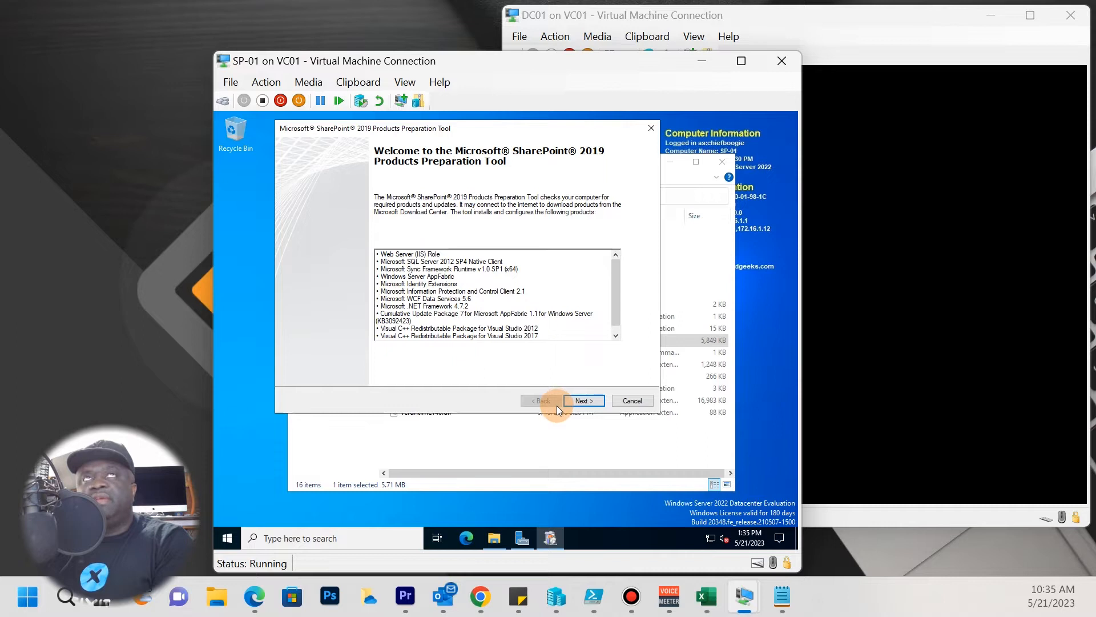
left_click(578, 399)
left_click(402, 376)
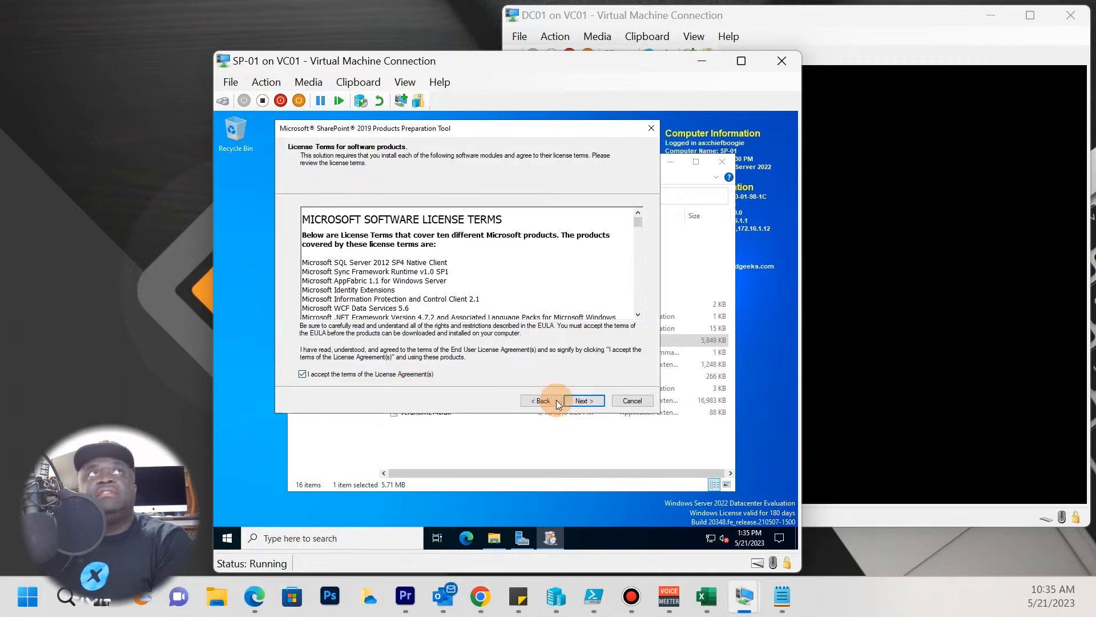
left_click(582, 401)
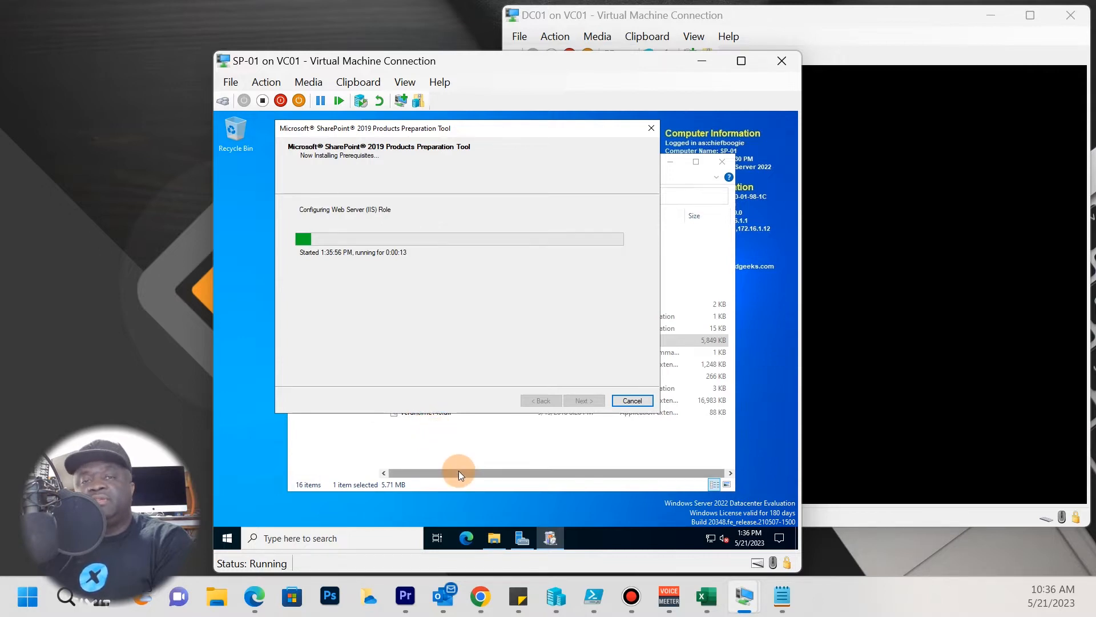
Wait for the Preparation Tool's Web Server (IIS) Role error and move the dialog aside.
mouse_move(494, 538)
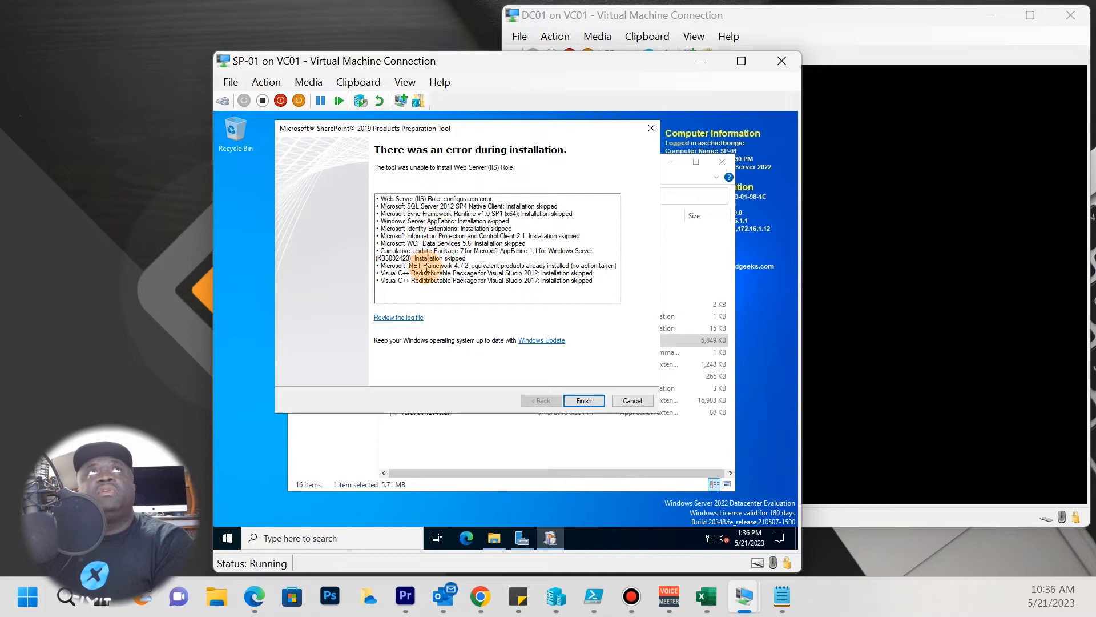
left_click_drag(440, 132, 433, 235)
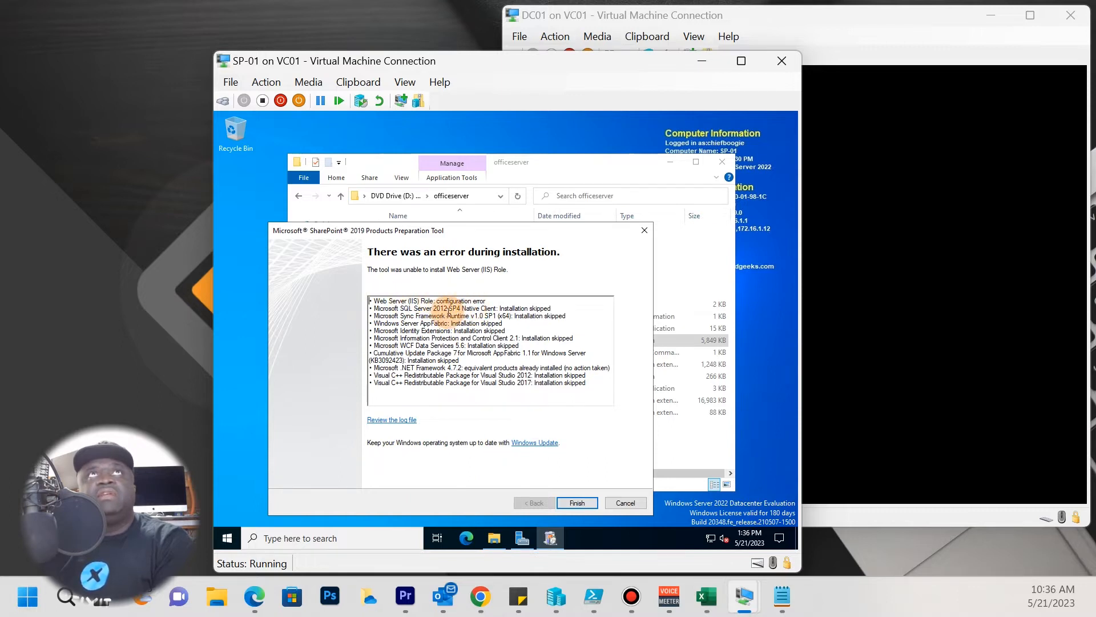
left_click_drag(453, 230, 419, 200)
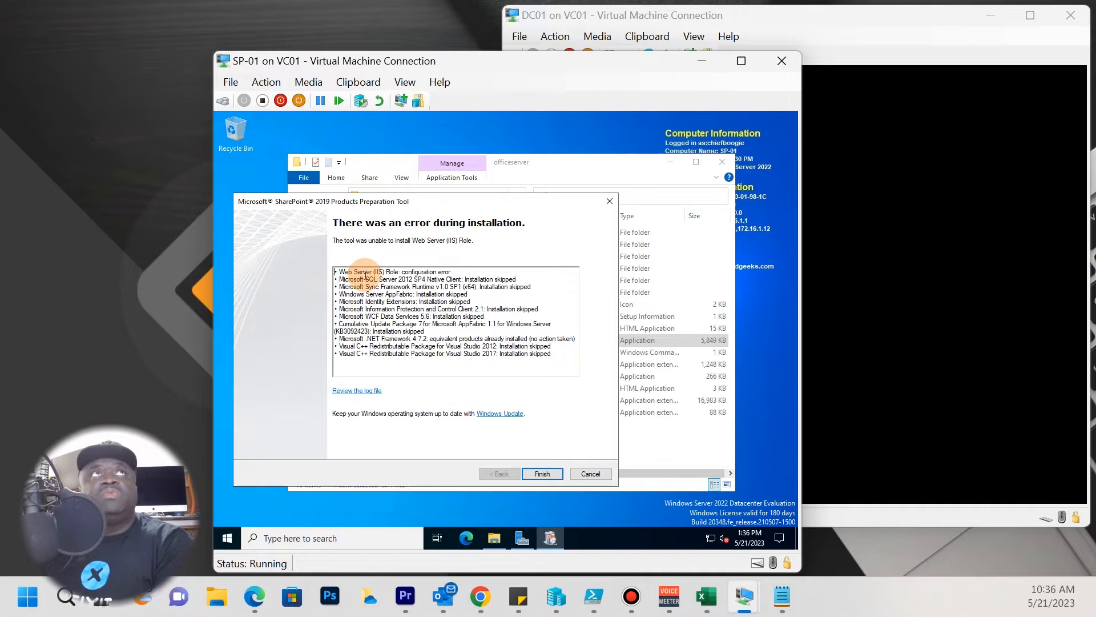
left_click(243, 536)
In the Add Roles and Features Wizard for SP-01, select Web Server (IIS) with its management tools.
left_click(523, 538)
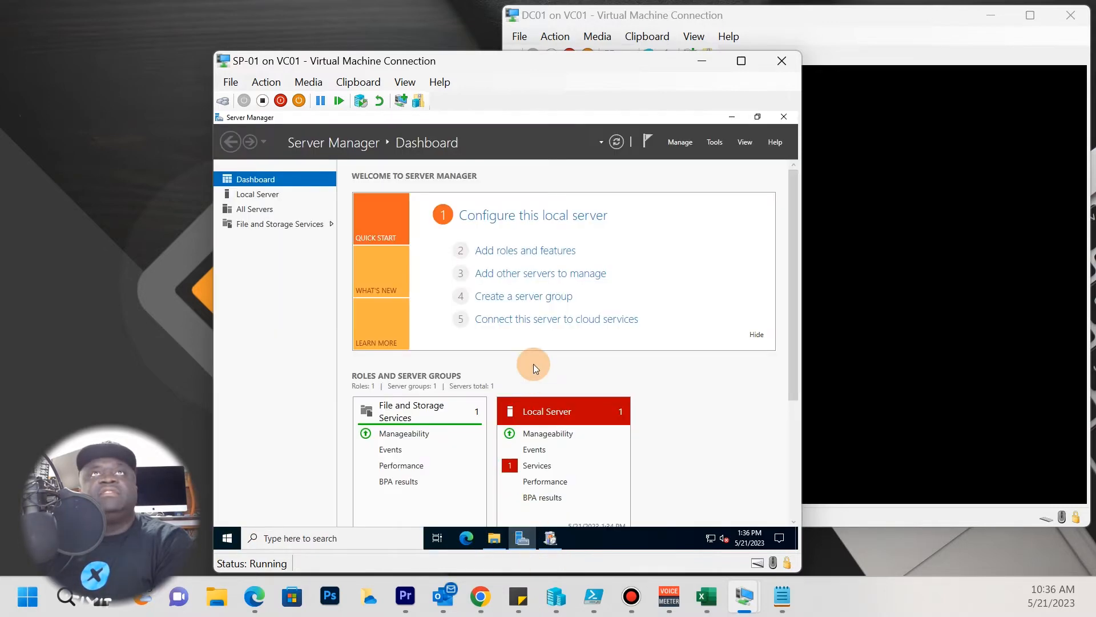
left_click(525, 253)
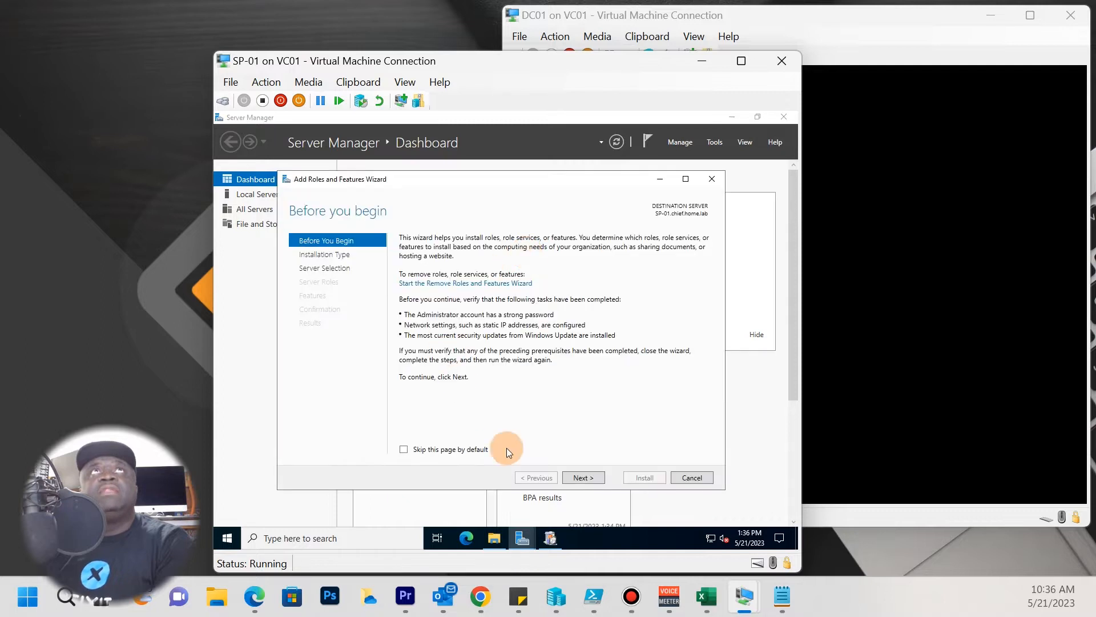
left_click(590, 478)
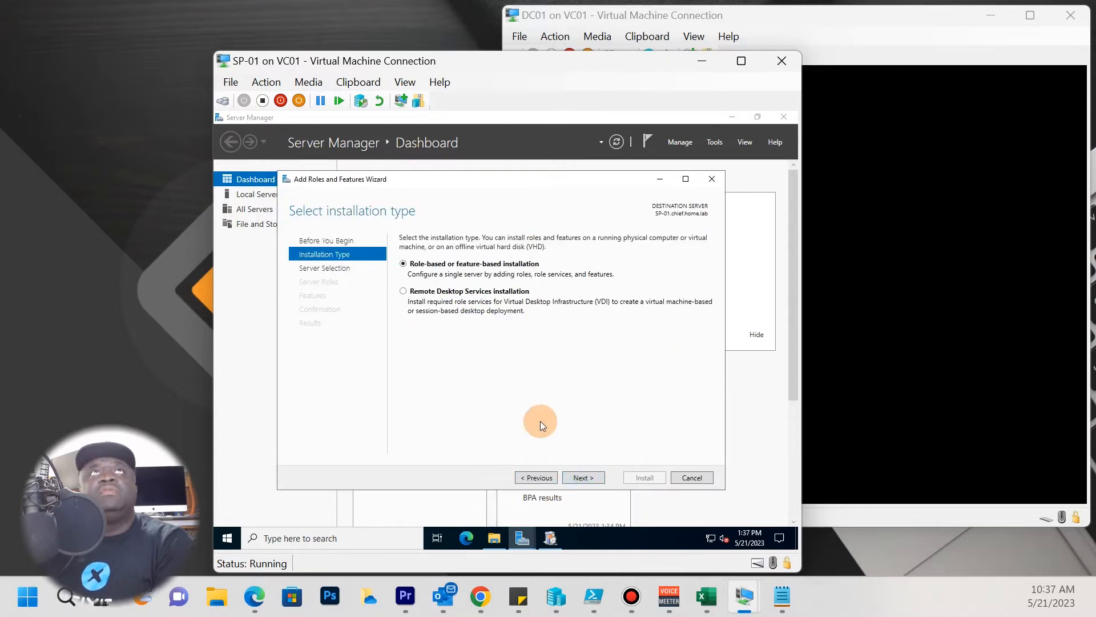
left_click(568, 477)
left_click(579, 483)
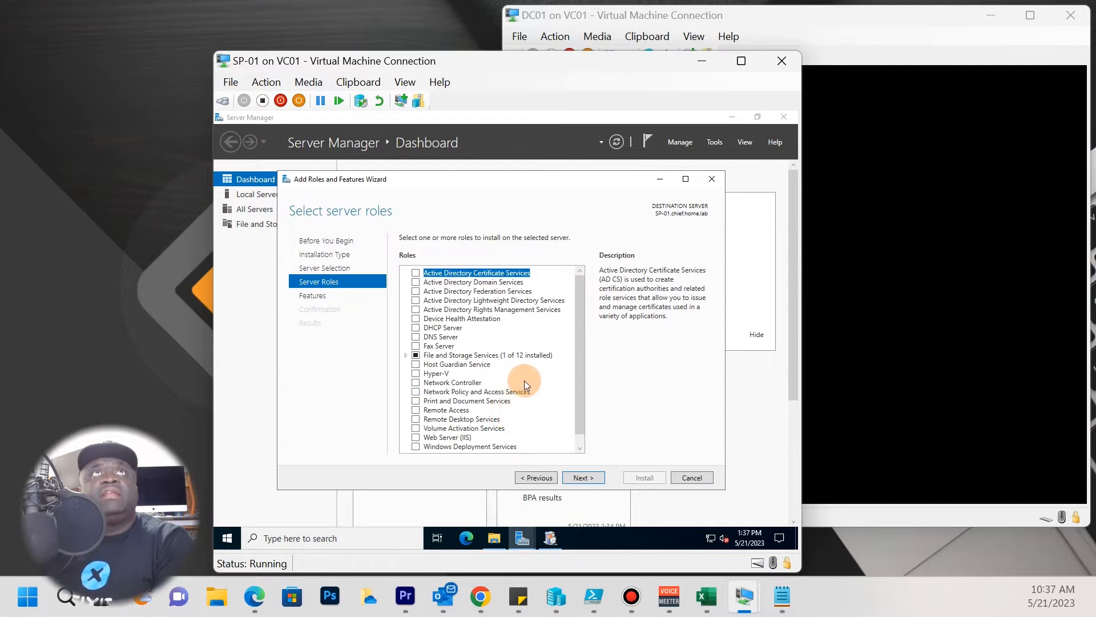
left_click(415, 438)
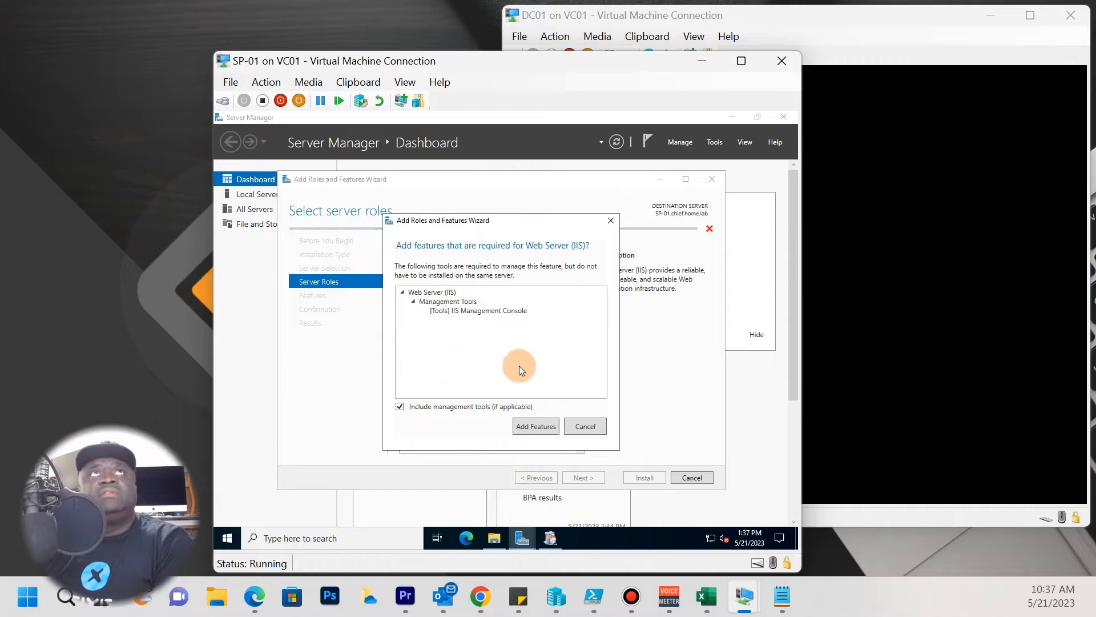
left_click(535, 427)
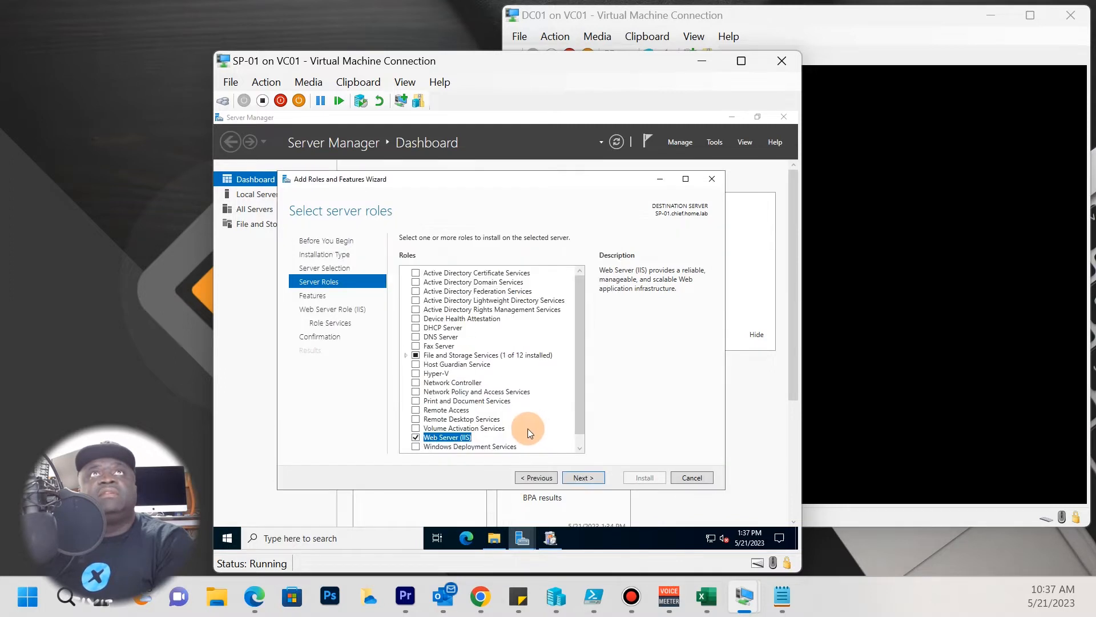
left_click(590, 480)
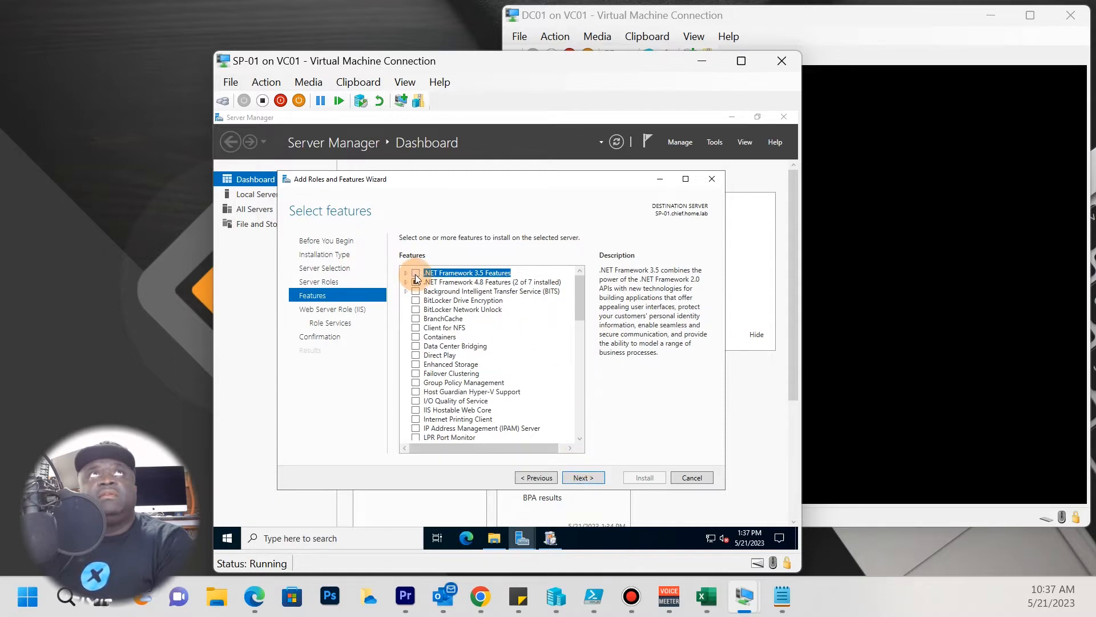
Add .NET Framework 3.5 Features, keep default IIS role services, and start installing.
left_click_drag(464, 181, 494, 181)
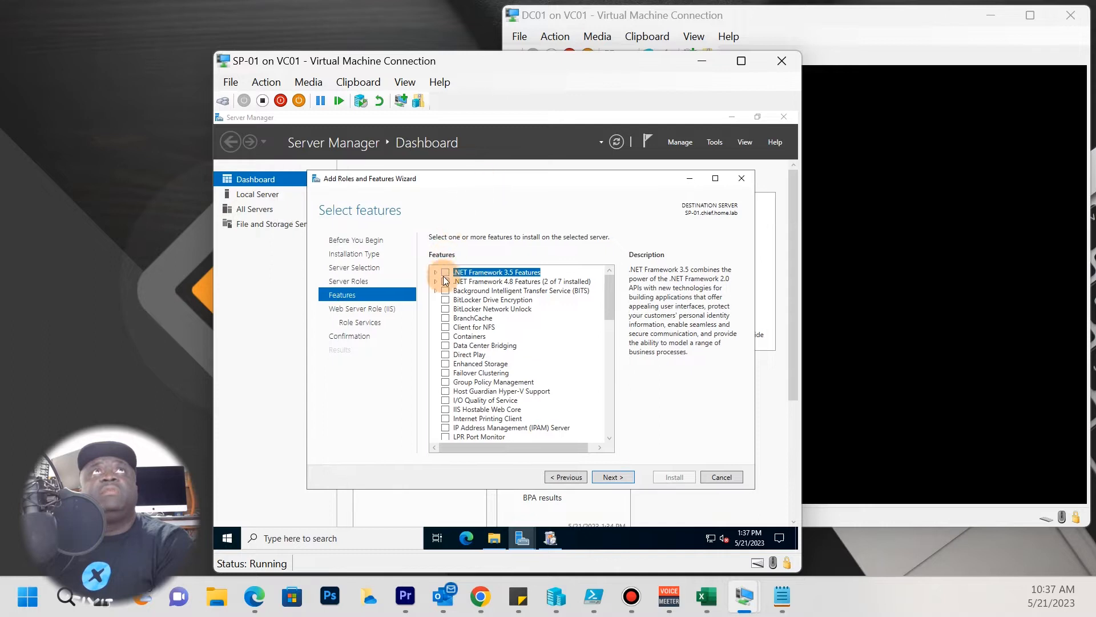
left_click(446, 273)
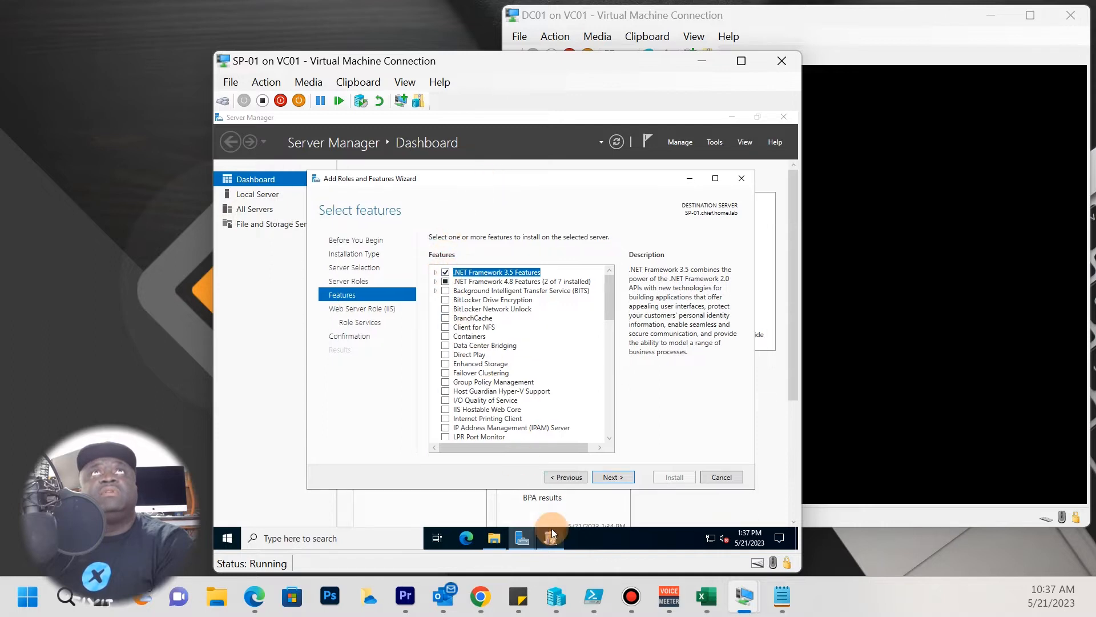
left_click(611, 475)
left_click(611, 474)
left_click(611, 477)
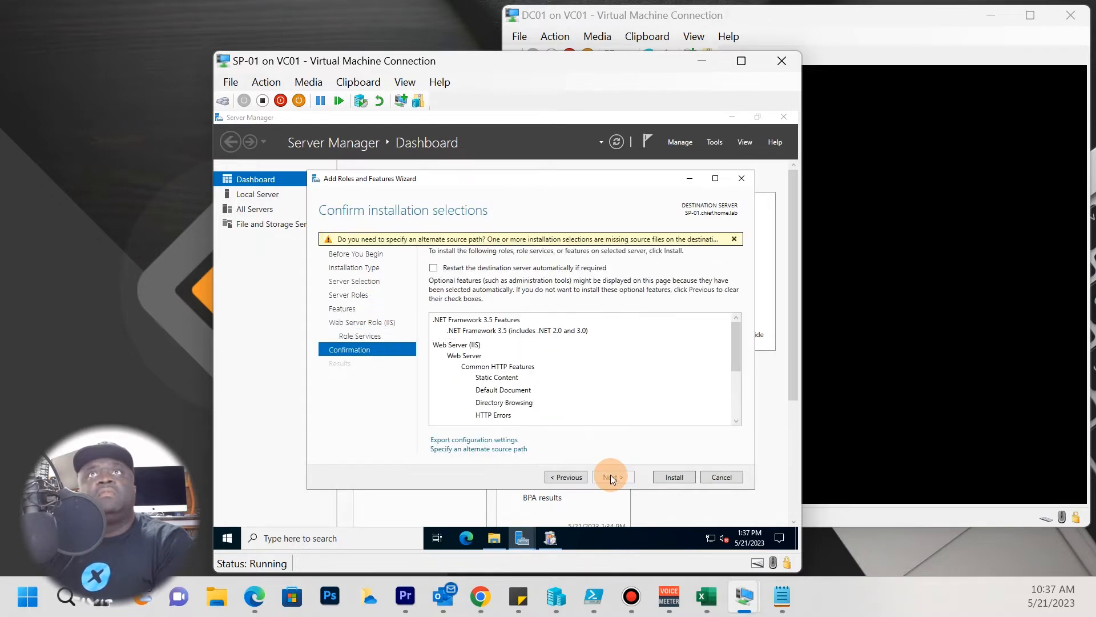
left_click(684, 482)
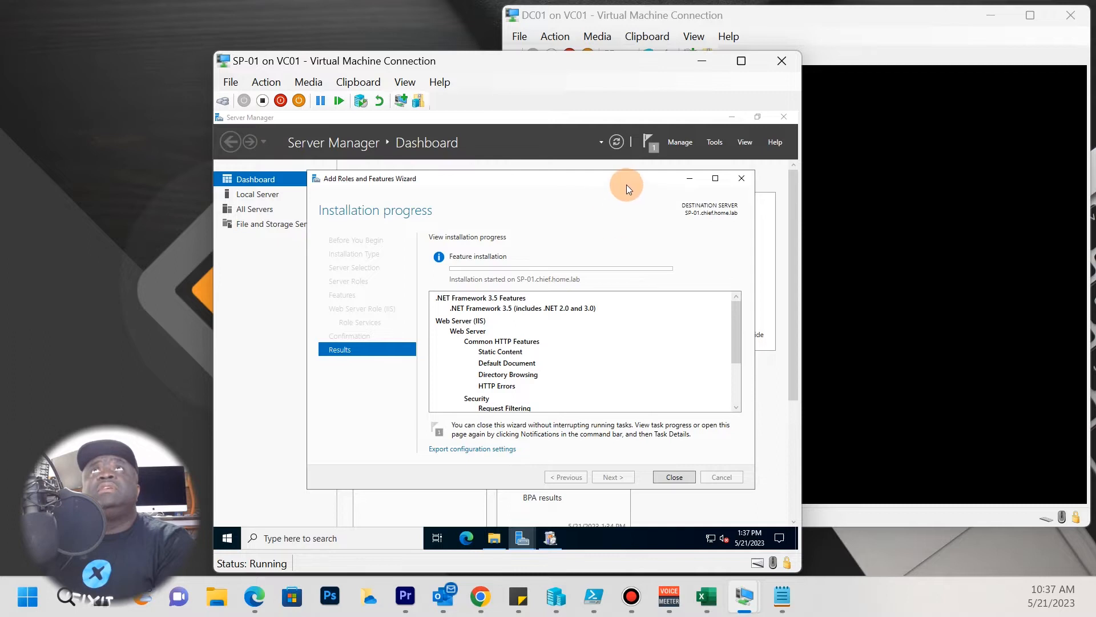
Finish the Preparation Tool's IIS error report and close the roles wizard failed with 0x80244022.
left_click_drag(638, 174, 649, 167)
left_click(551, 538)
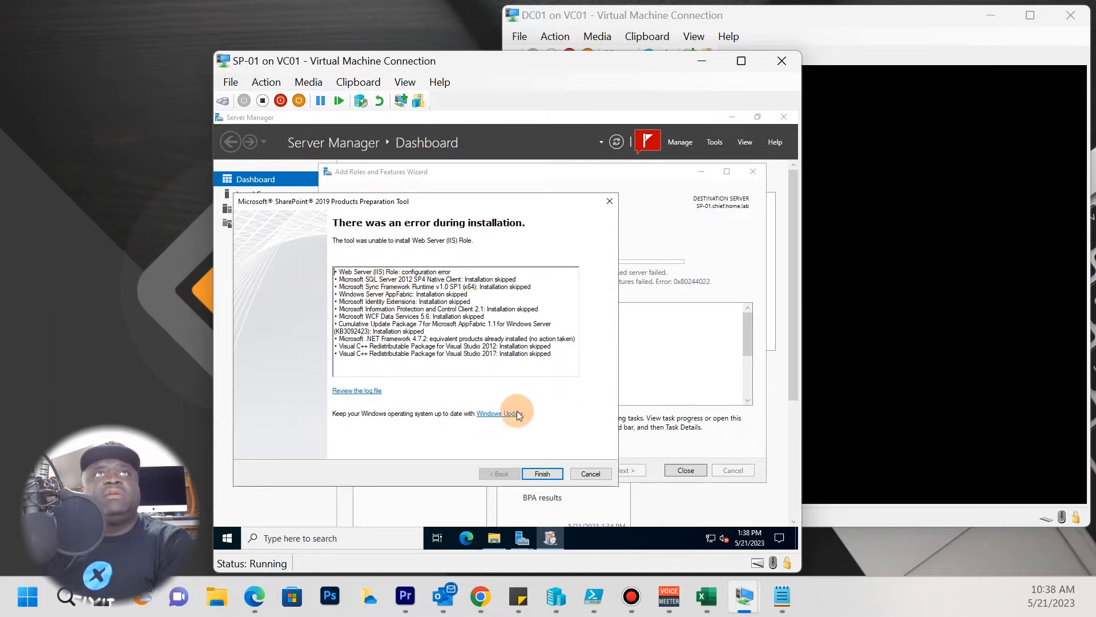
left_click(533, 472)
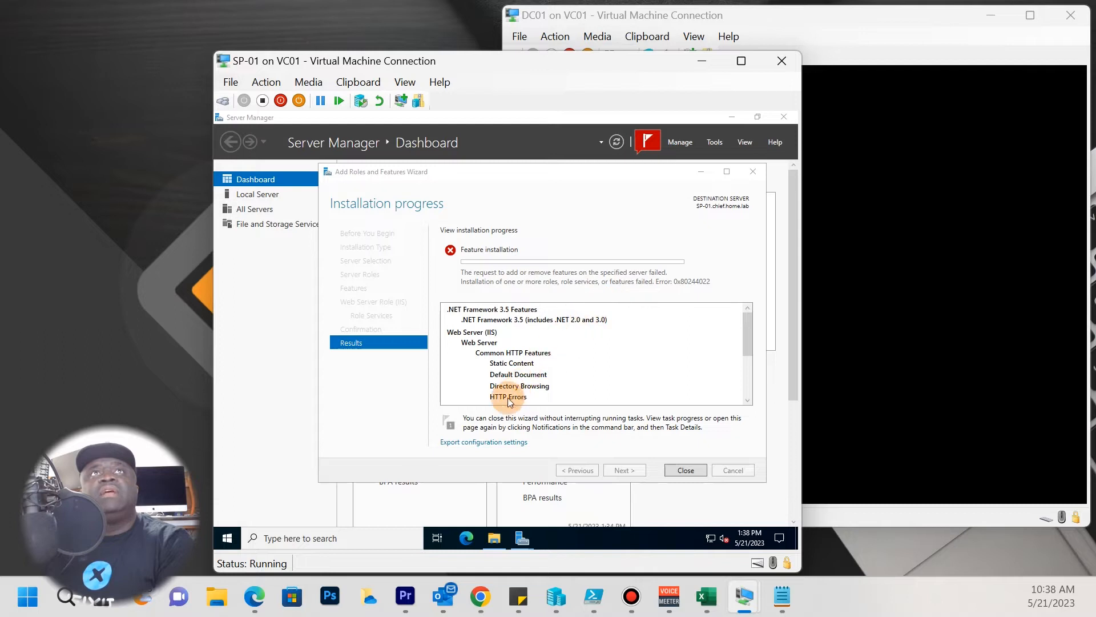
left_click(691, 470)
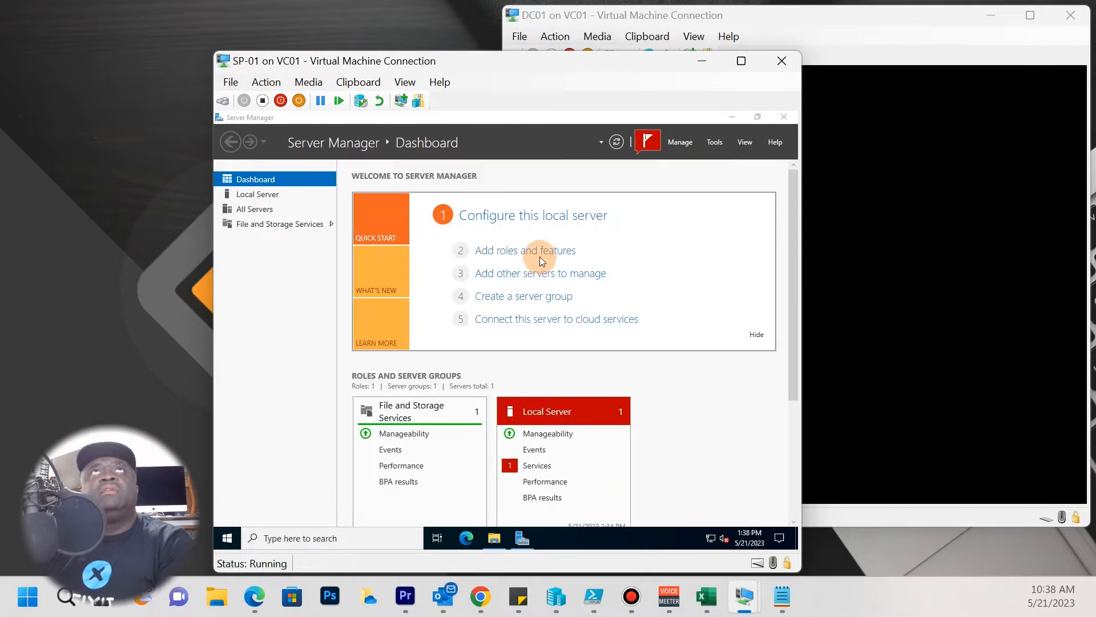
Review the failed feature installation's details from Server Manager notifications.
left_click(646, 140)
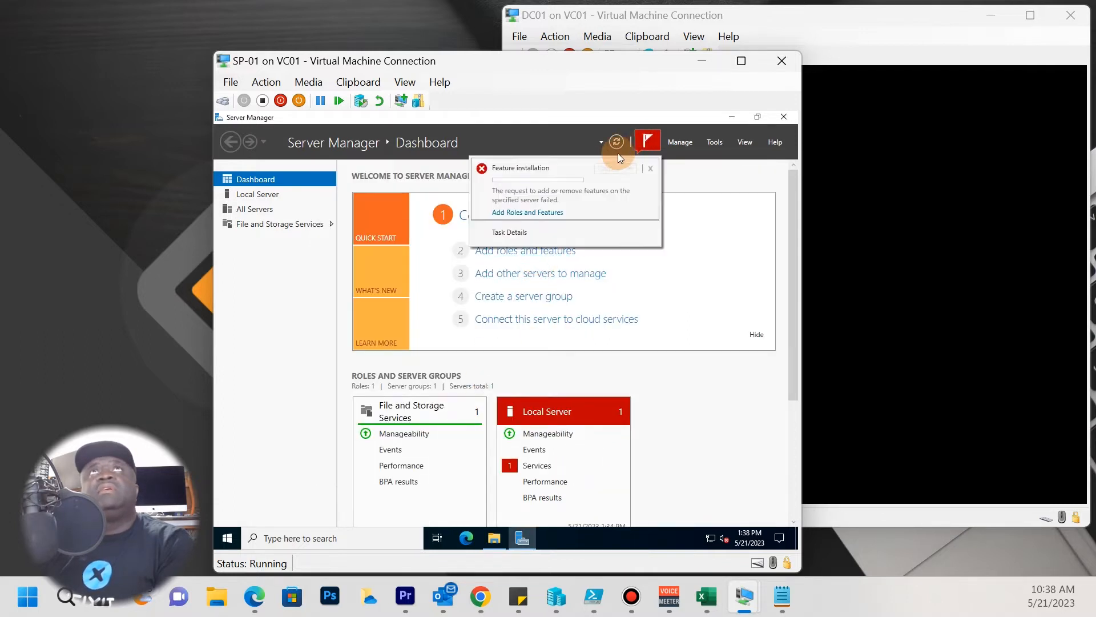
left_click(531, 212)
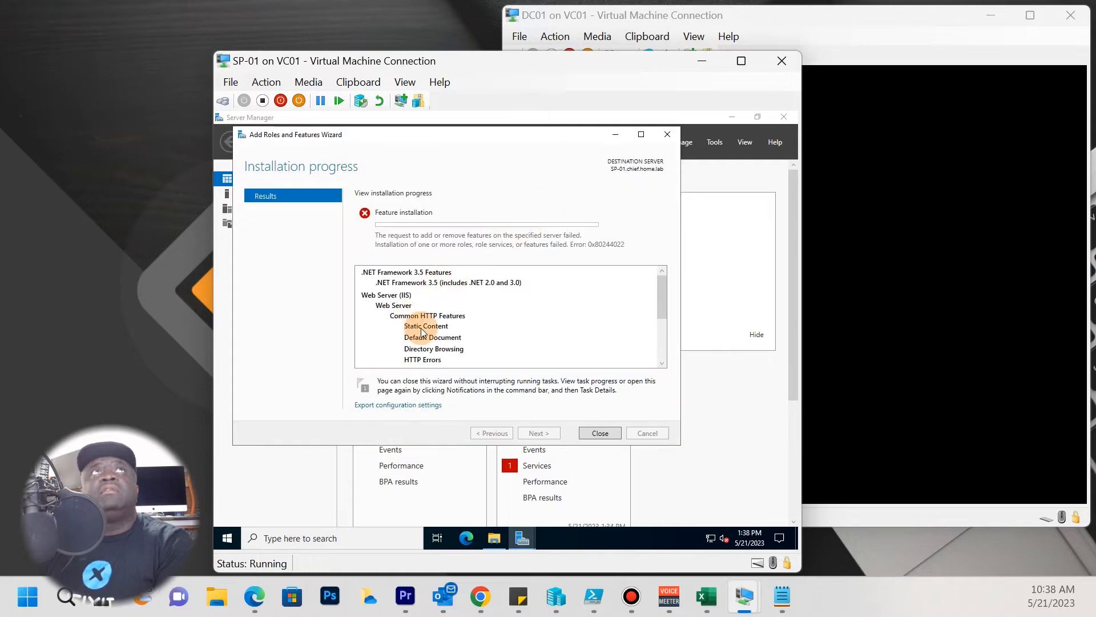
left_click(600, 433)
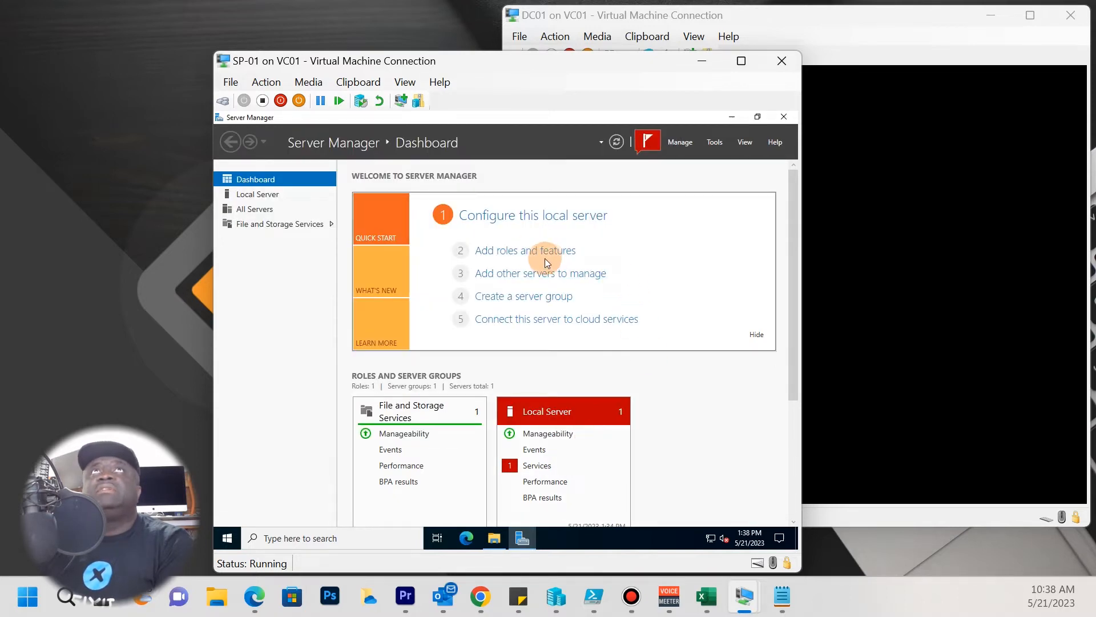
Rerun Add Roles and Features, selecting only Web Server (IIS) with its required features, and install.
left_click(525, 249)
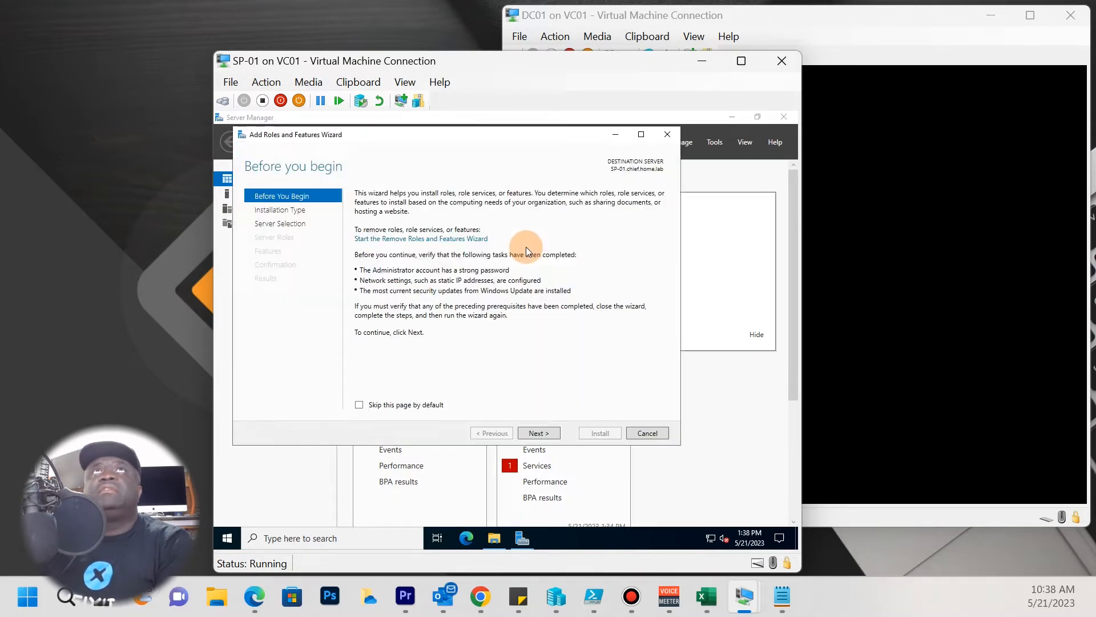
left_click(548, 434)
left_click(546, 433)
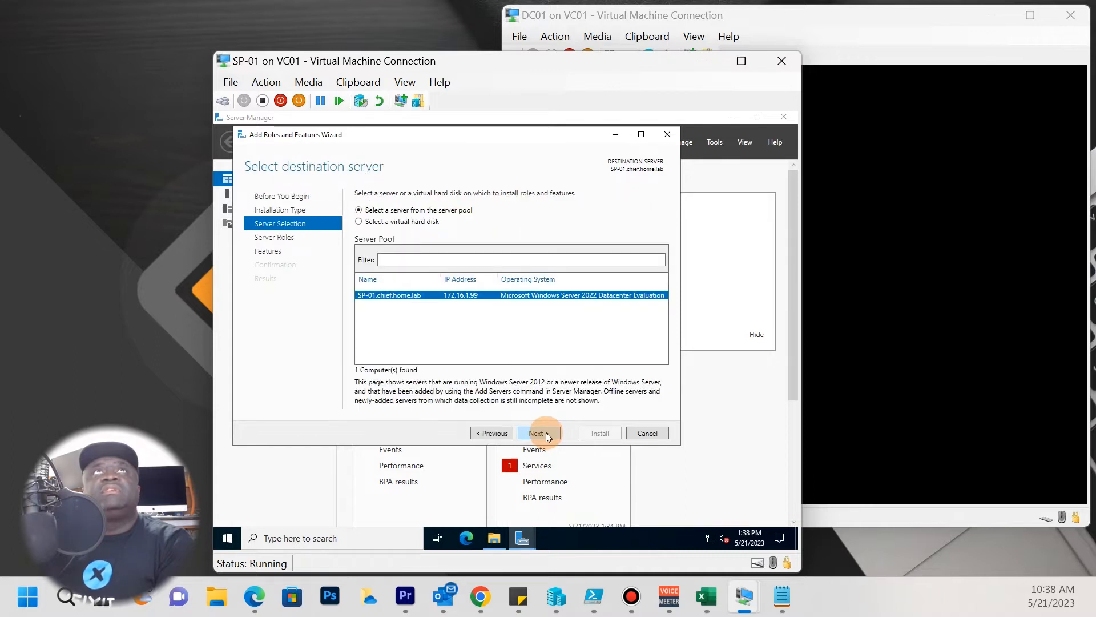
left_click(546, 433)
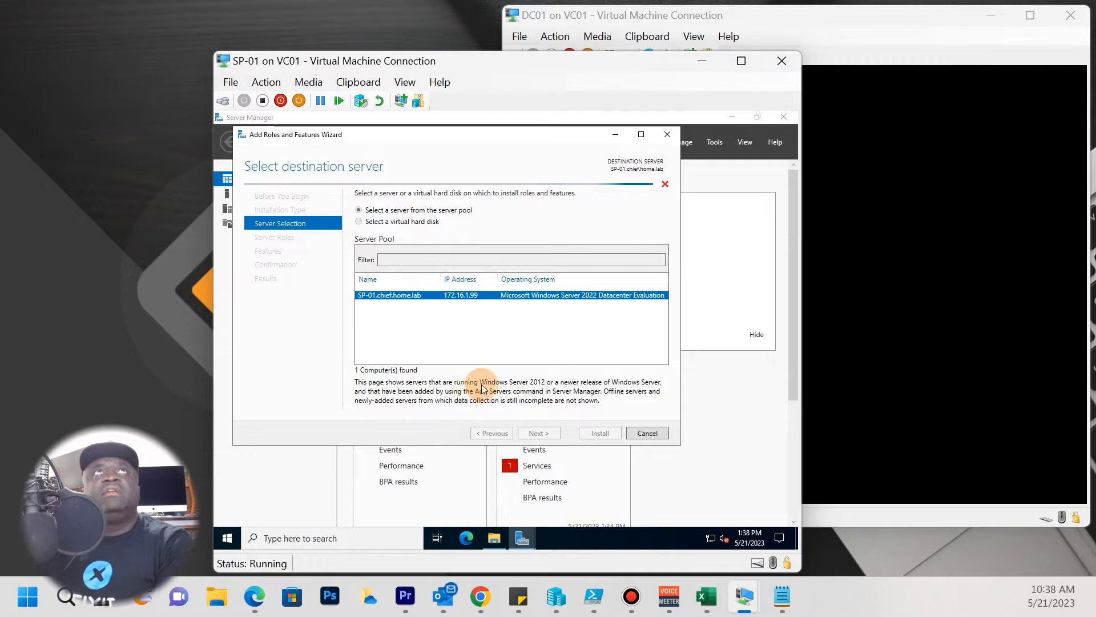
scroll(383, 368, "down", 1)
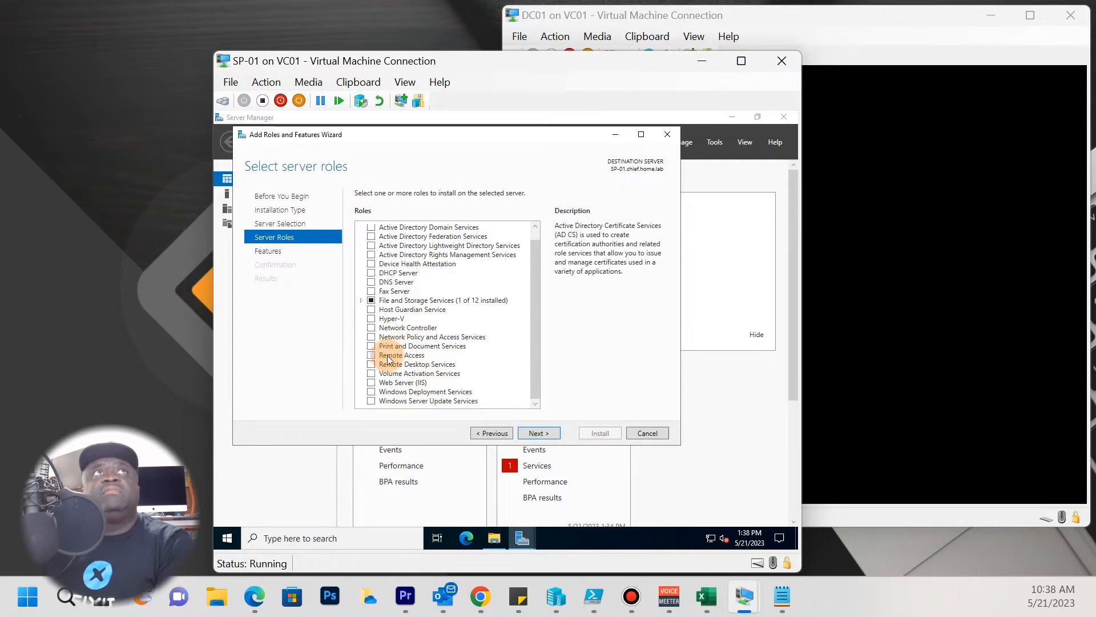
left_click(372, 382)
left_click(499, 388)
left_click(550, 434)
left_click(550, 433)
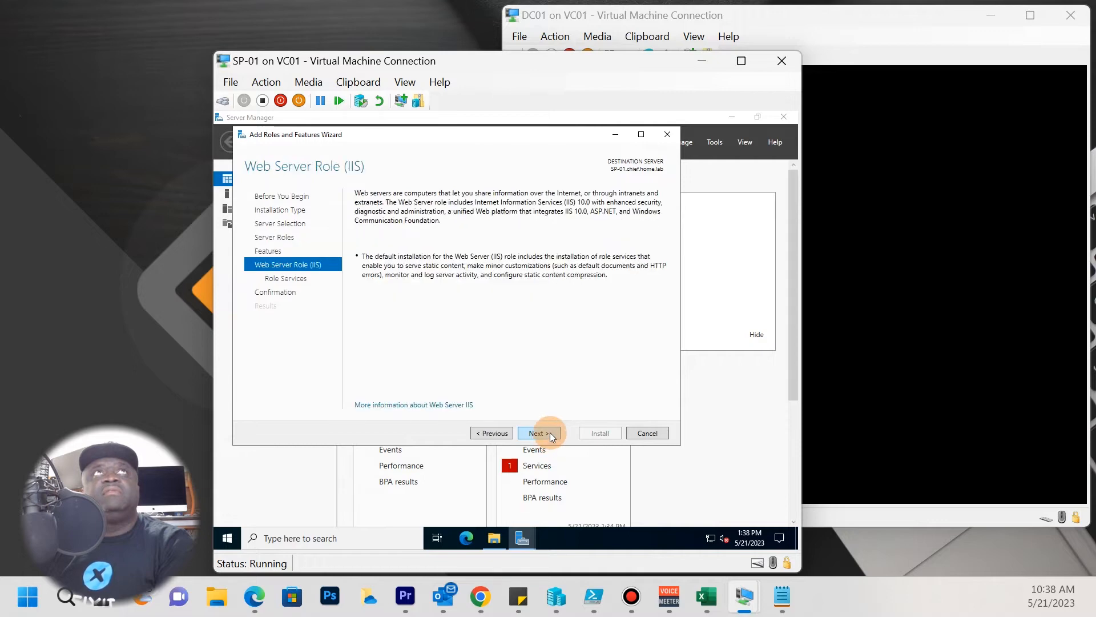
left_click(550, 432)
left_click(550, 433)
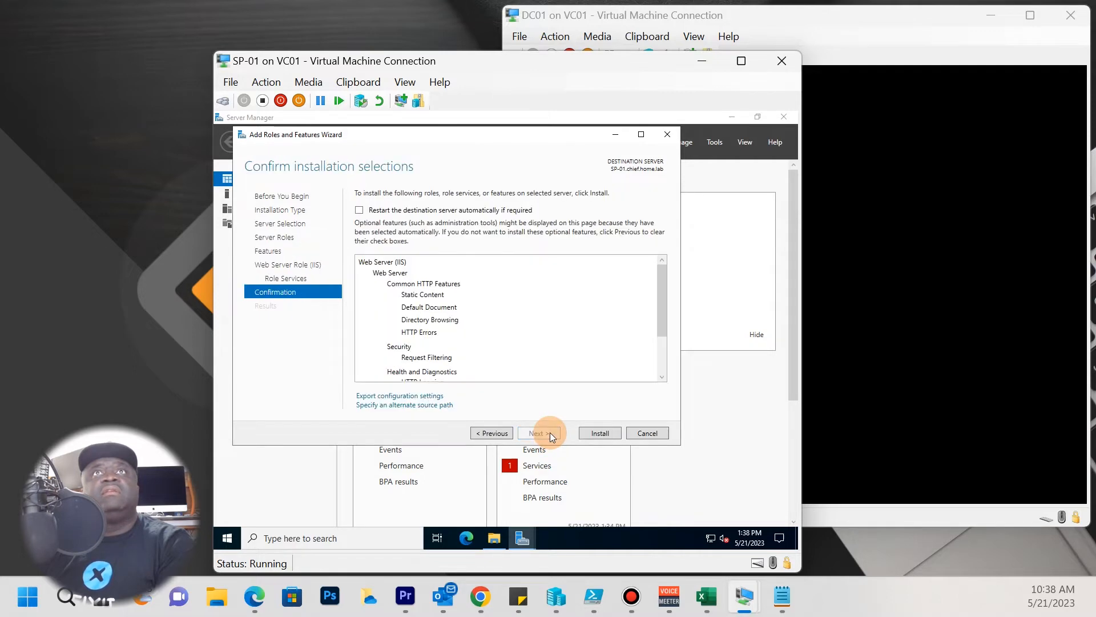
left_click(600, 434)
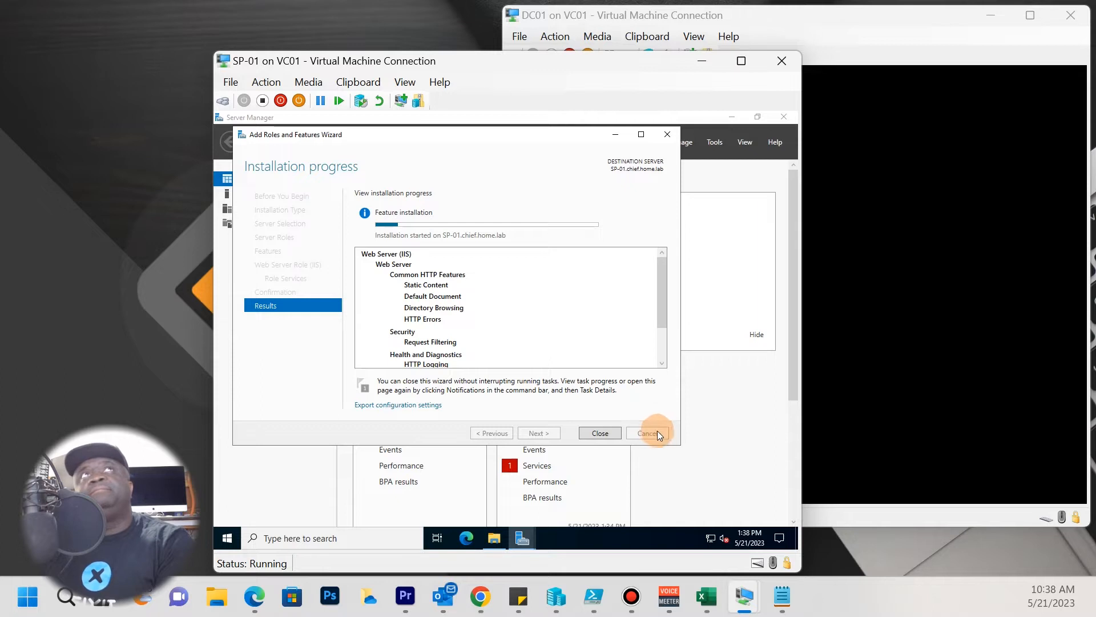
Wait for the Web Server (IIS) installation to succeed and close the wizard.
left_click_drag(498, 138, 517, 192)
mouse_move(523, 538)
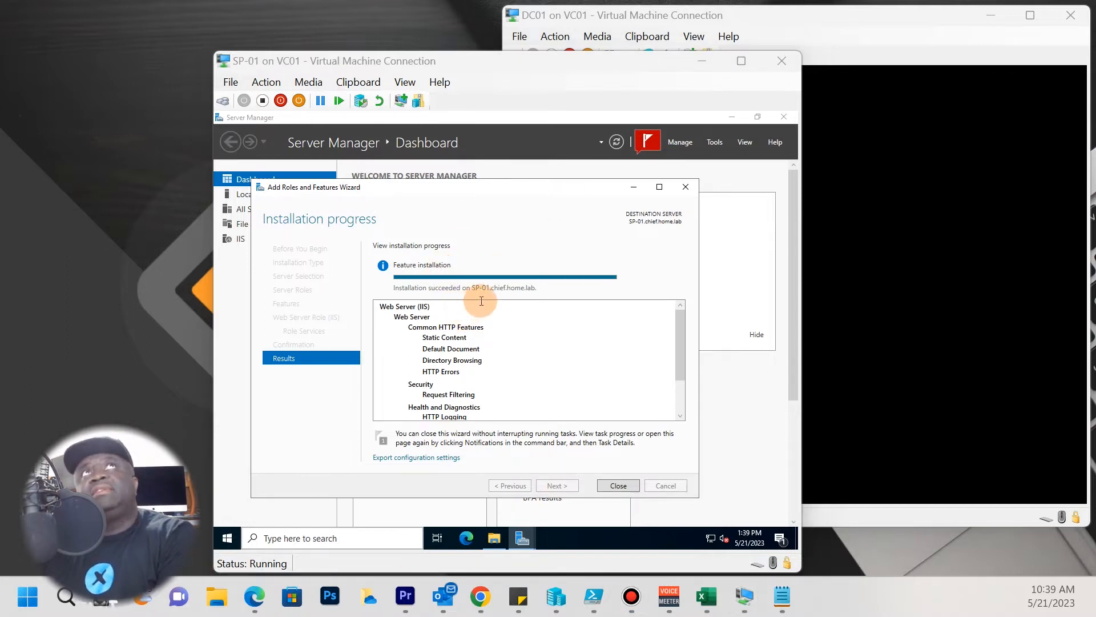
left_click(616, 486)
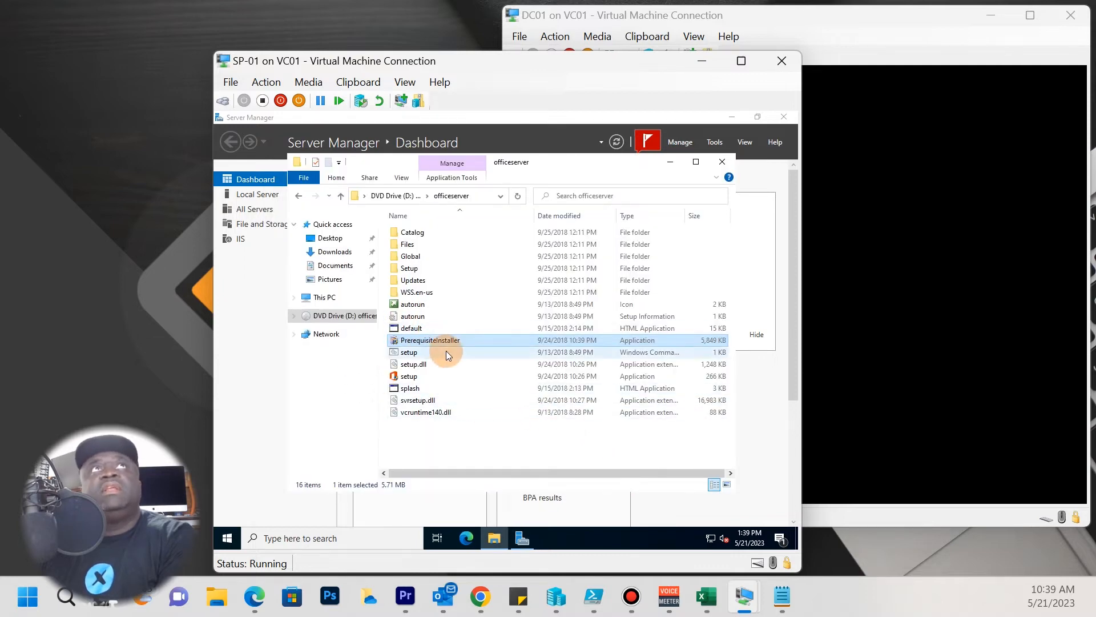
Rerun PrerequisiteInstaller, accept the license terms, and dismiss its IIS configuration error with Finish.
double_click(447, 340)
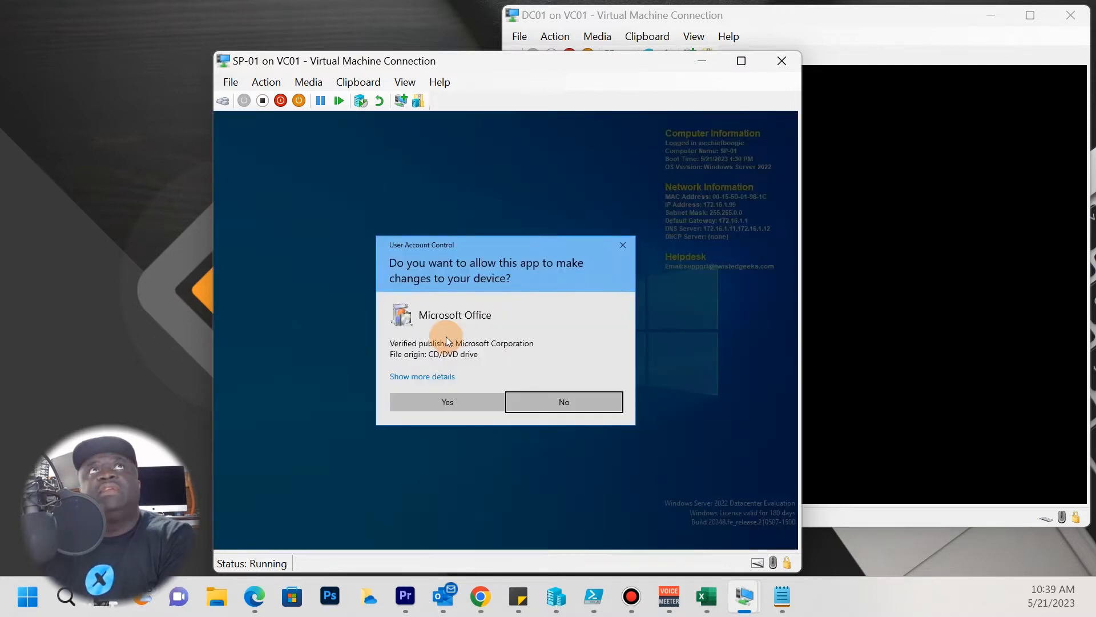
left_click(465, 396)
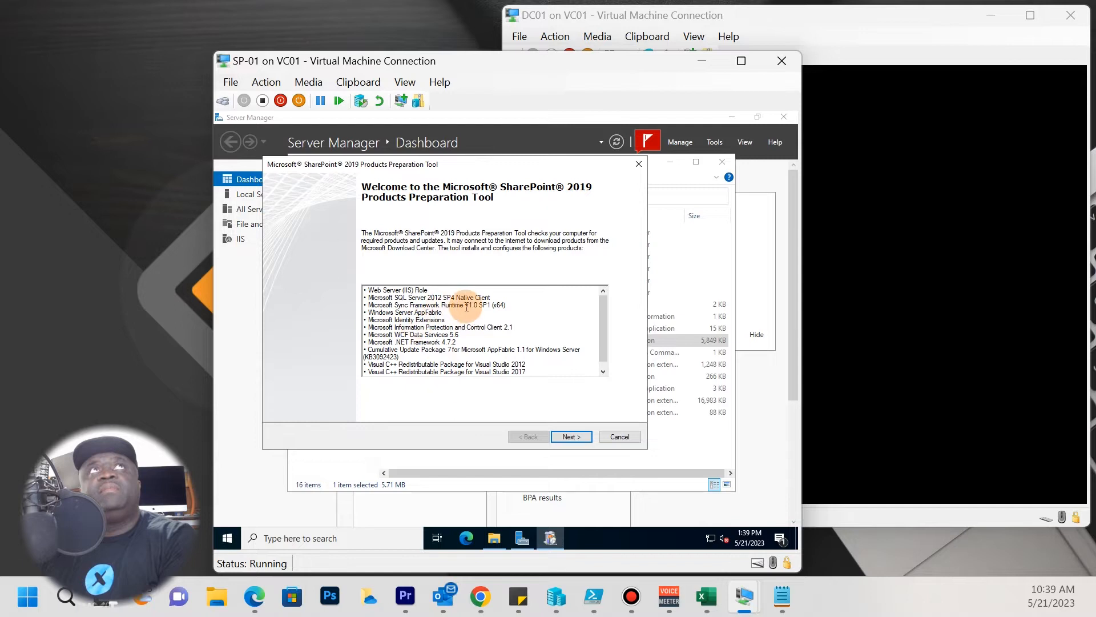
left_click(580, 438)
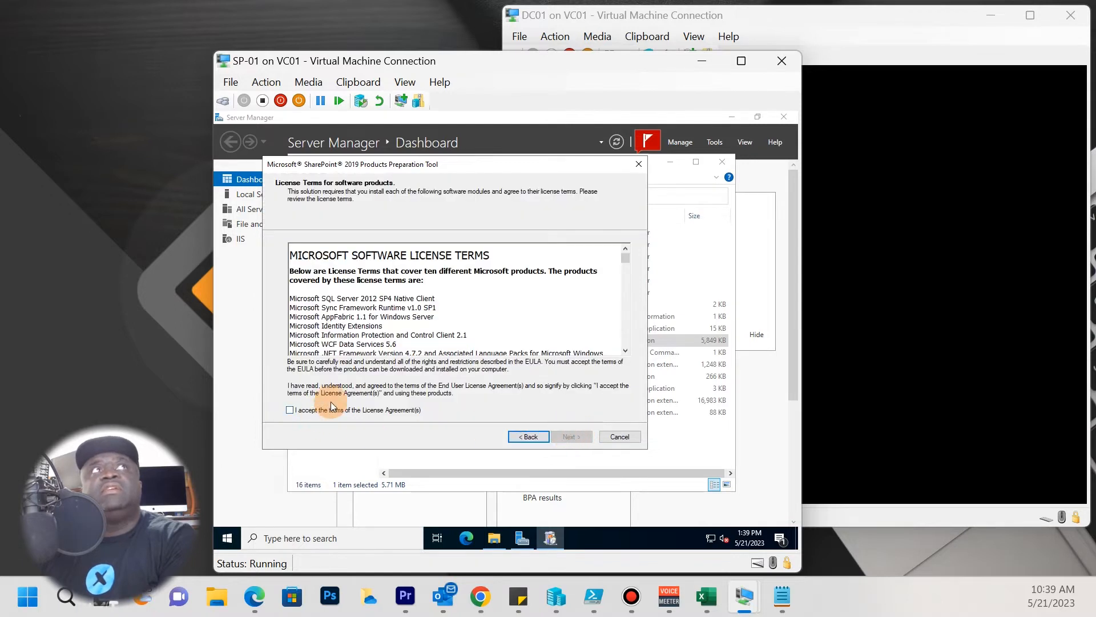
left_click(338, 410)
left_click(568, 437)
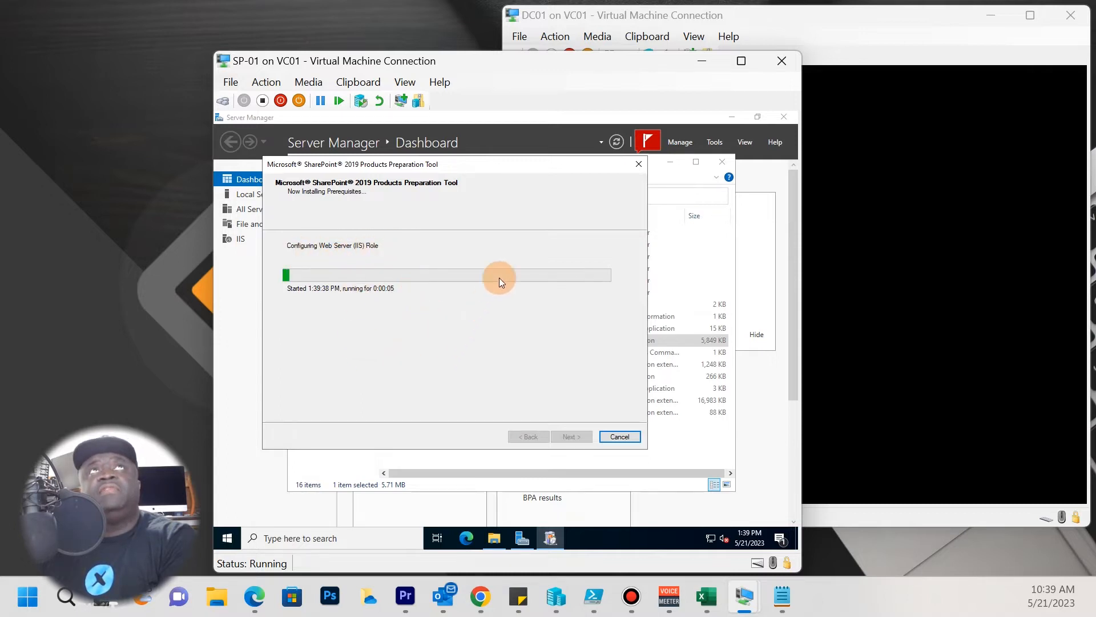
left_click_drag(528, 171, 590, 182)
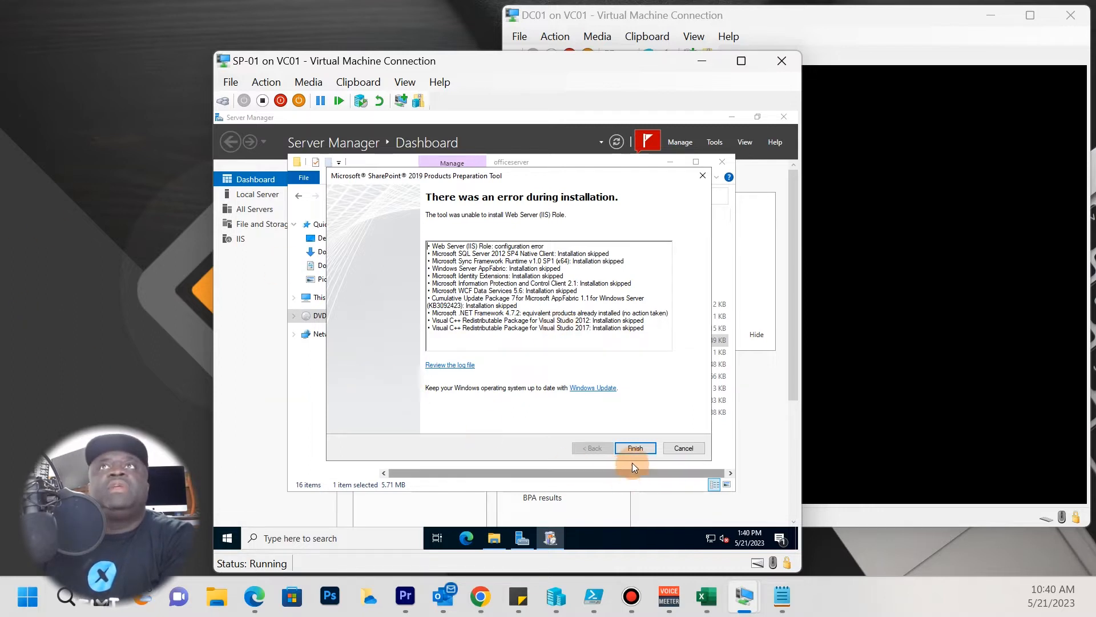
left_click(650, 448)
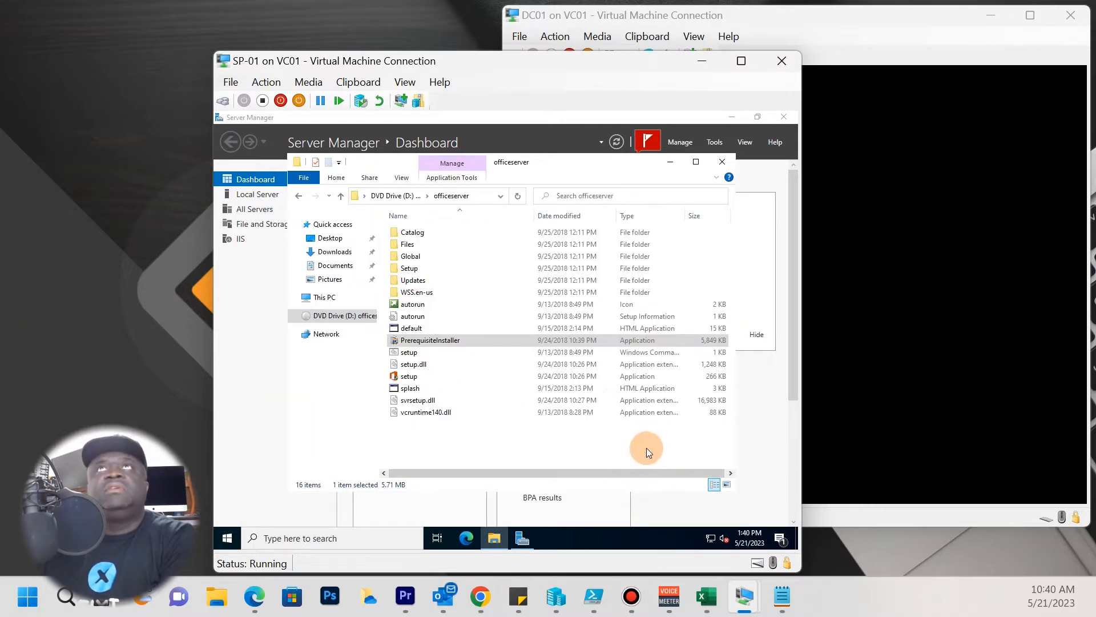
Check and dismiss Server Manager's notifications, then close Server Manager.
left_click(657, 148)
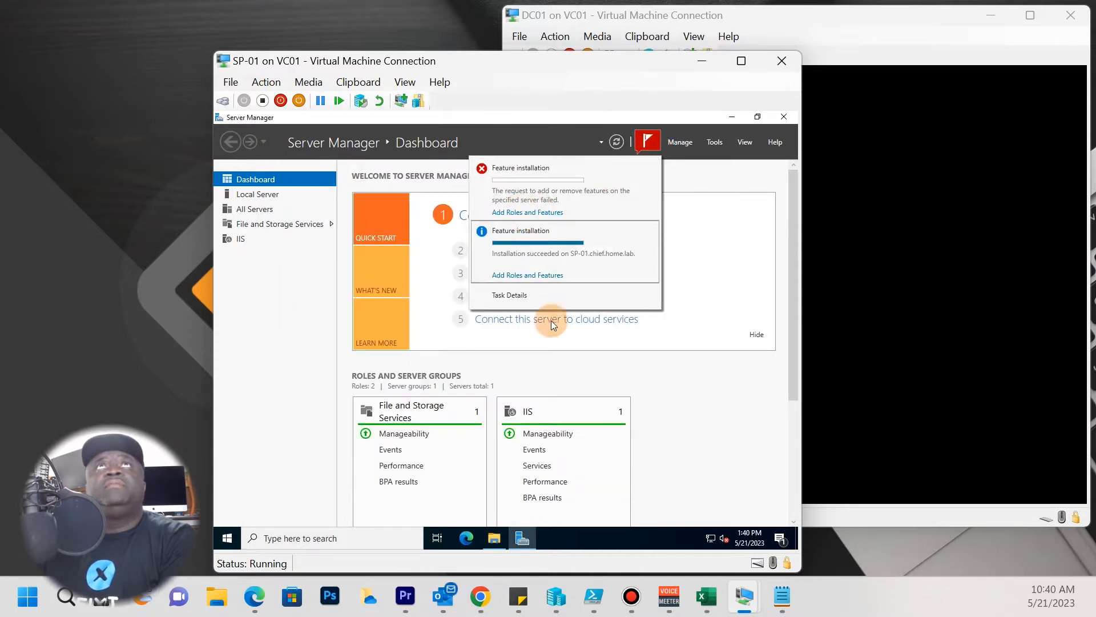
left_click(694, 257)
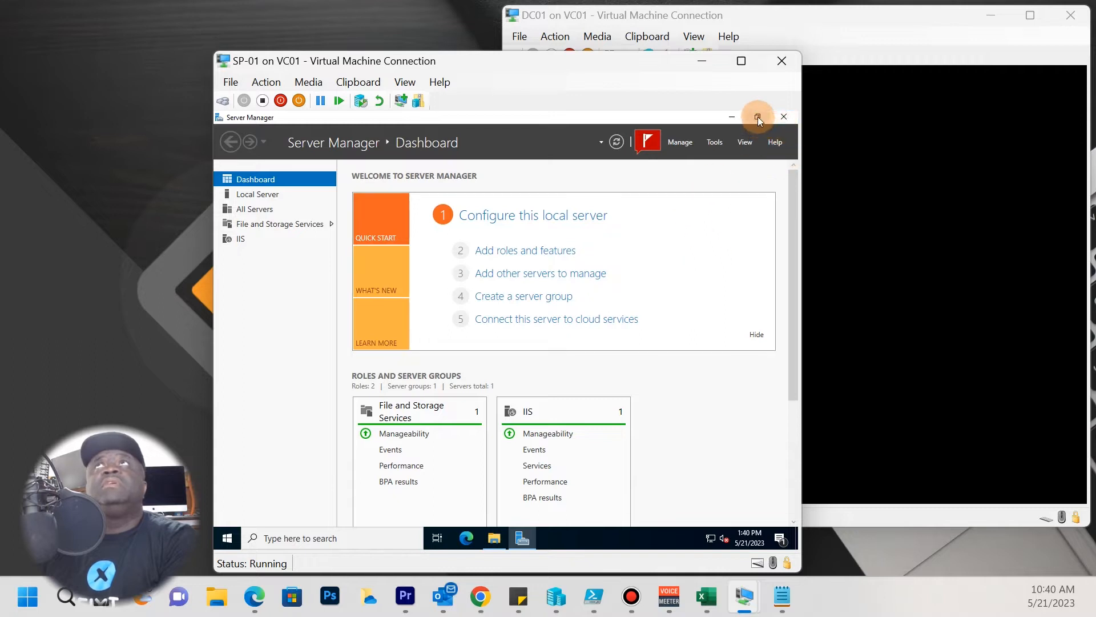
left_click(777, 118)
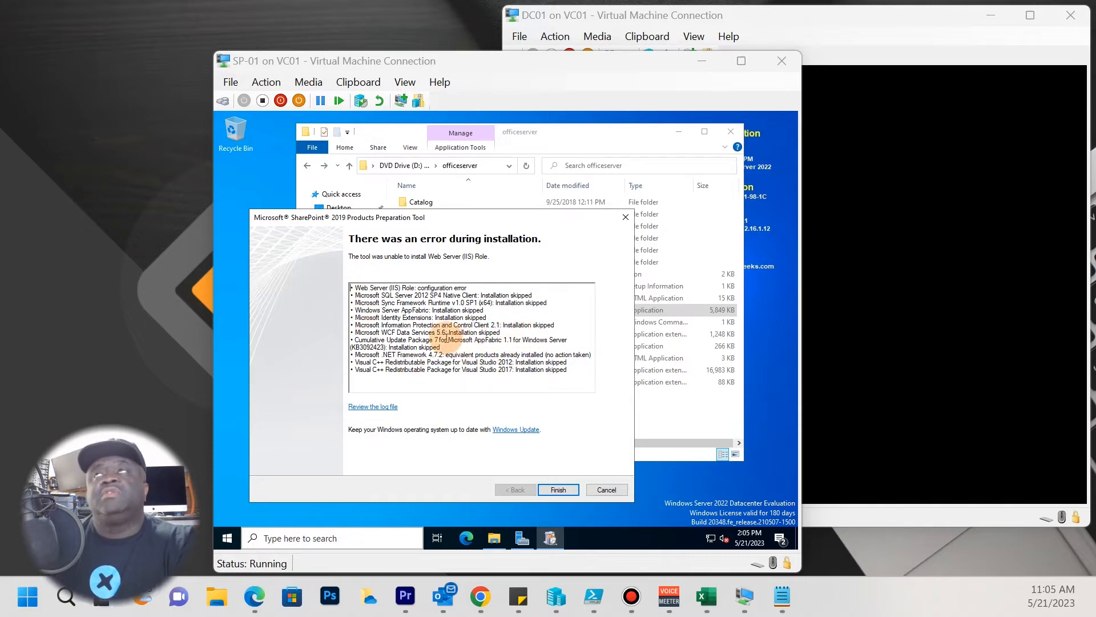
Bring DC01 forward, send Ctrl+Alt+Delete, and sign in with the admin password.
left_click(913, 203)
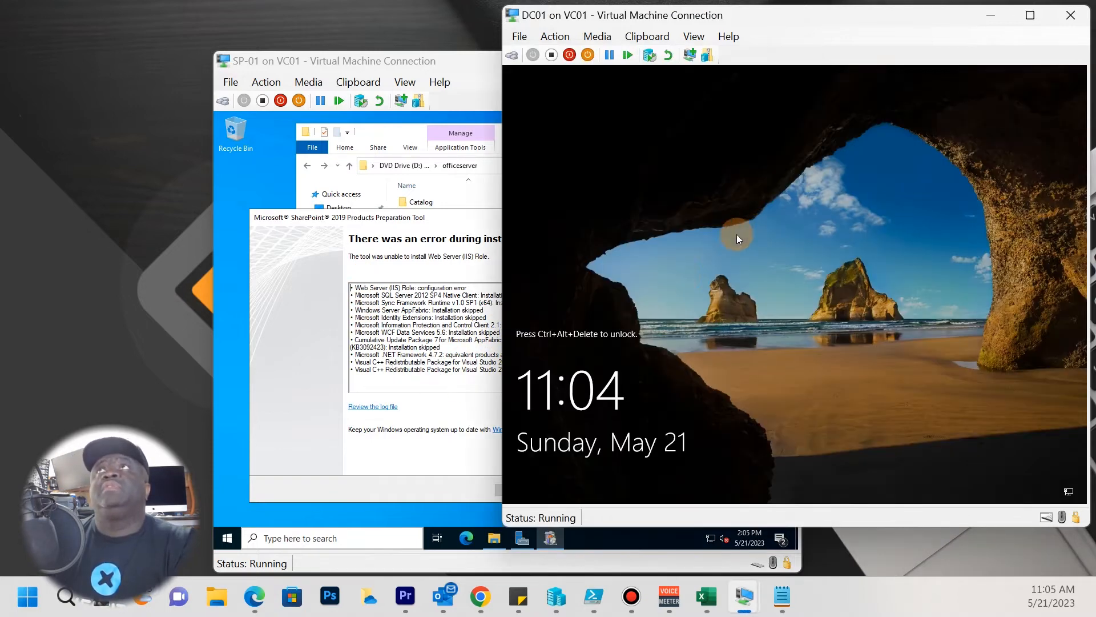
left_click(555, 36)
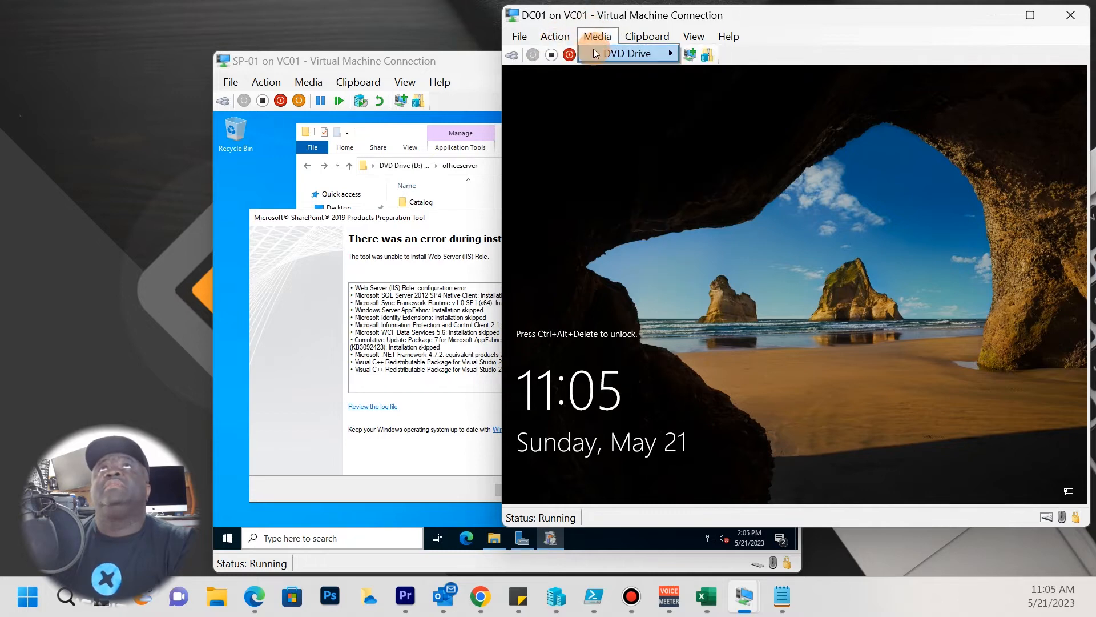
left_click(557, 53)
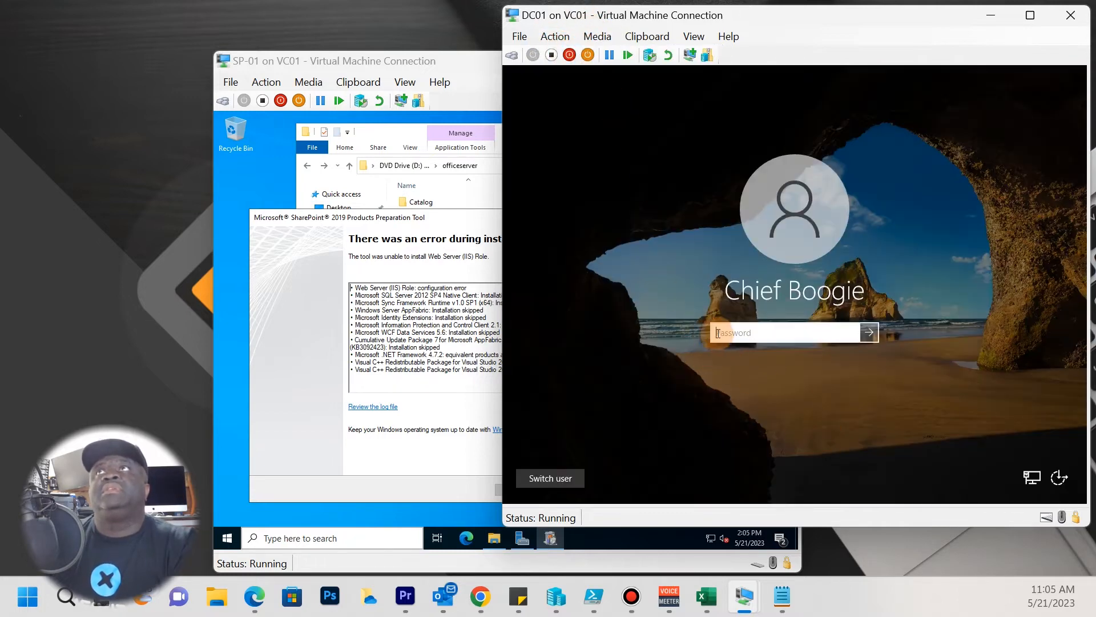
type("***")
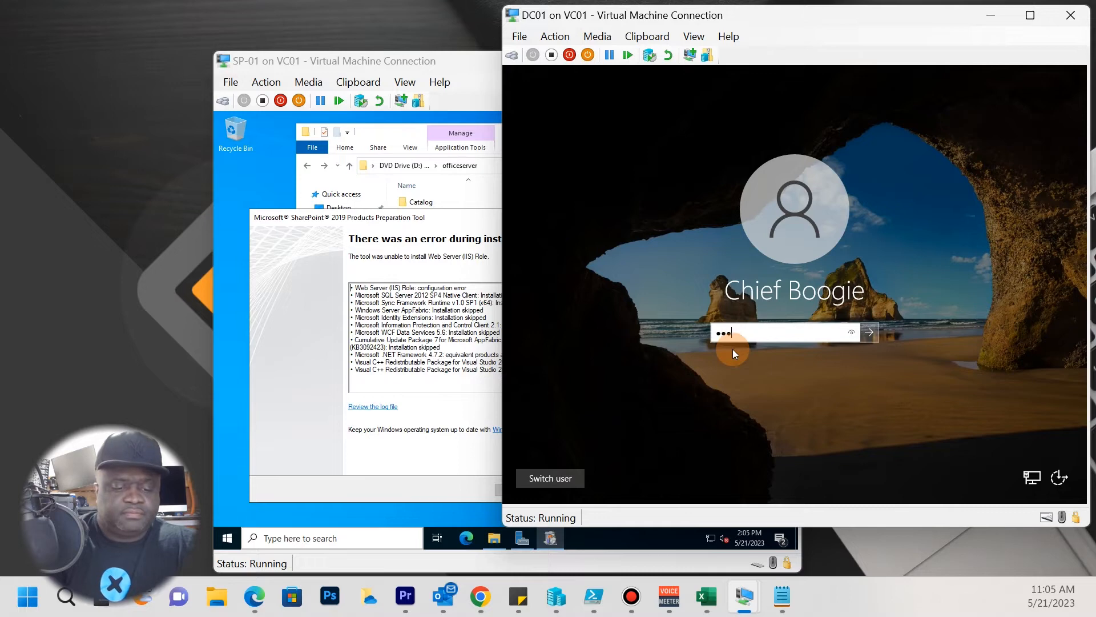
type("*********")
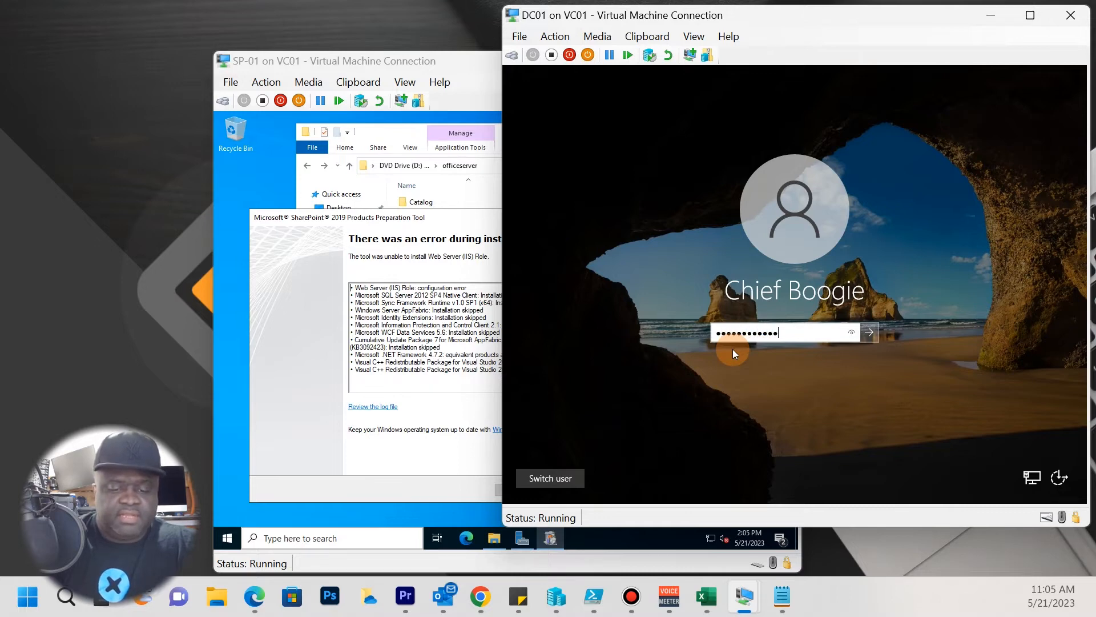
key("Return")
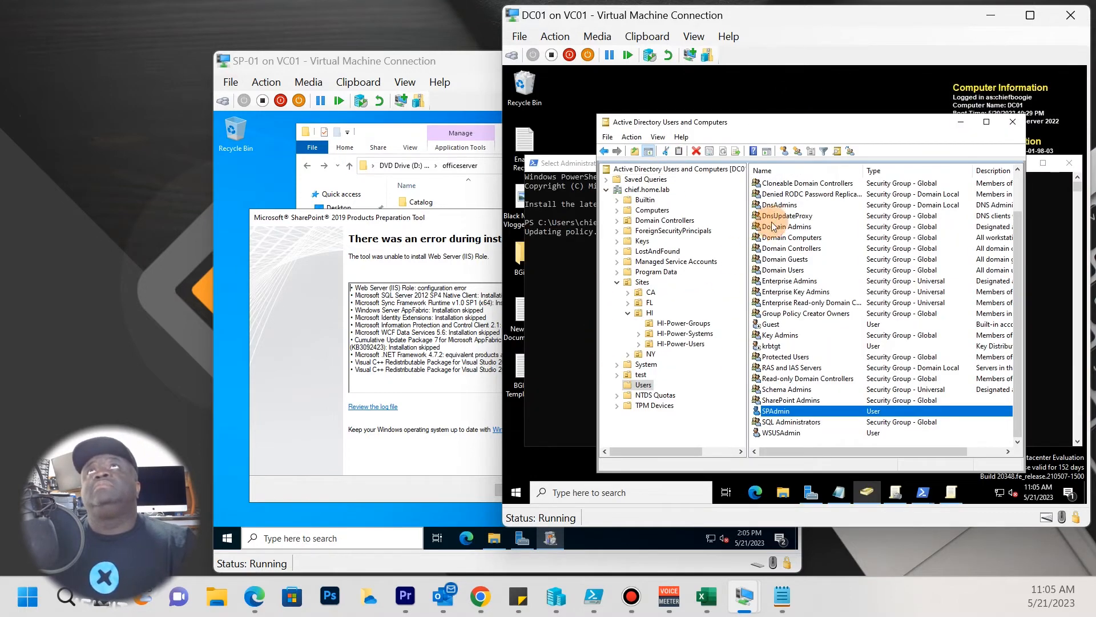
Check the Deploy WSUS Server Connection GPO link, close the Windows Update policy editor, then restore ADUC.
left_click(961, 122)
left_click(895, 494)
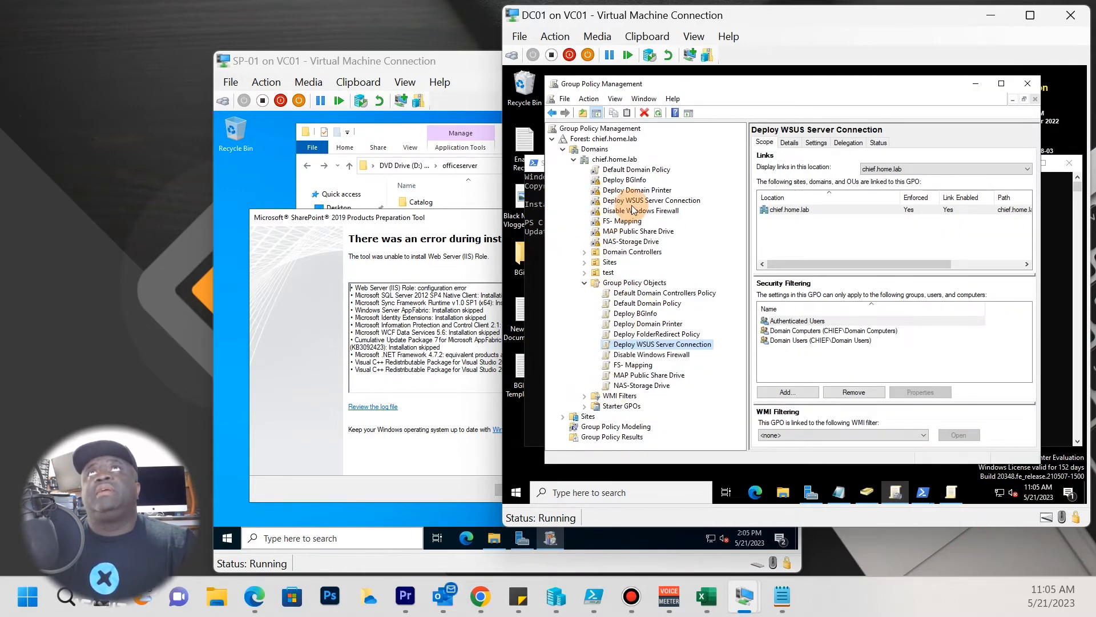
left_click(631, 201)
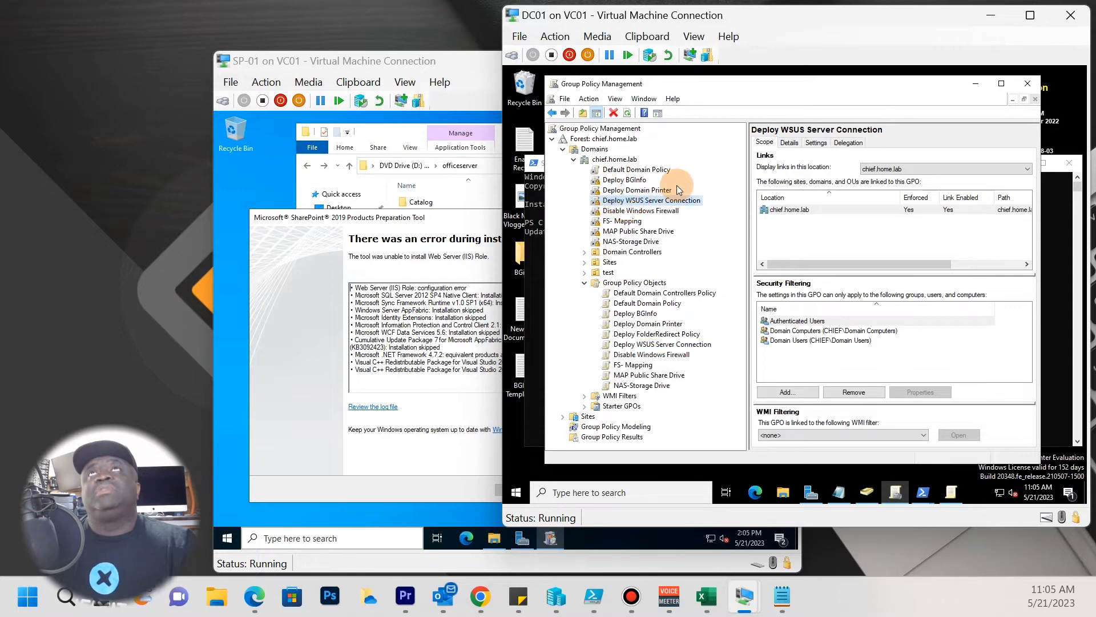
left_click(958, 501)
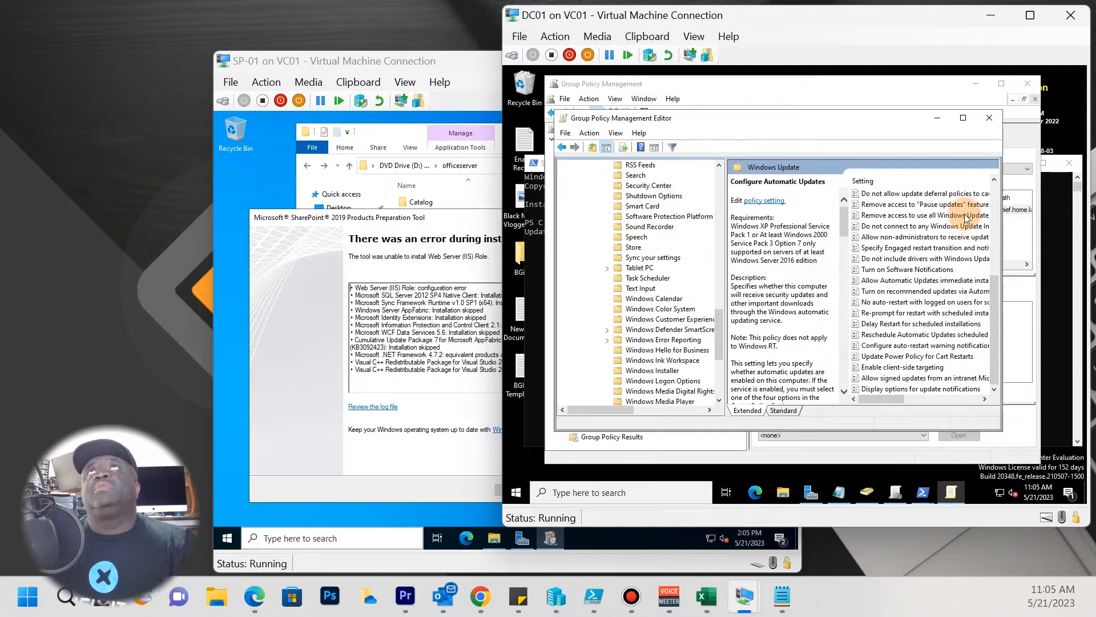
left_click(989, 117)
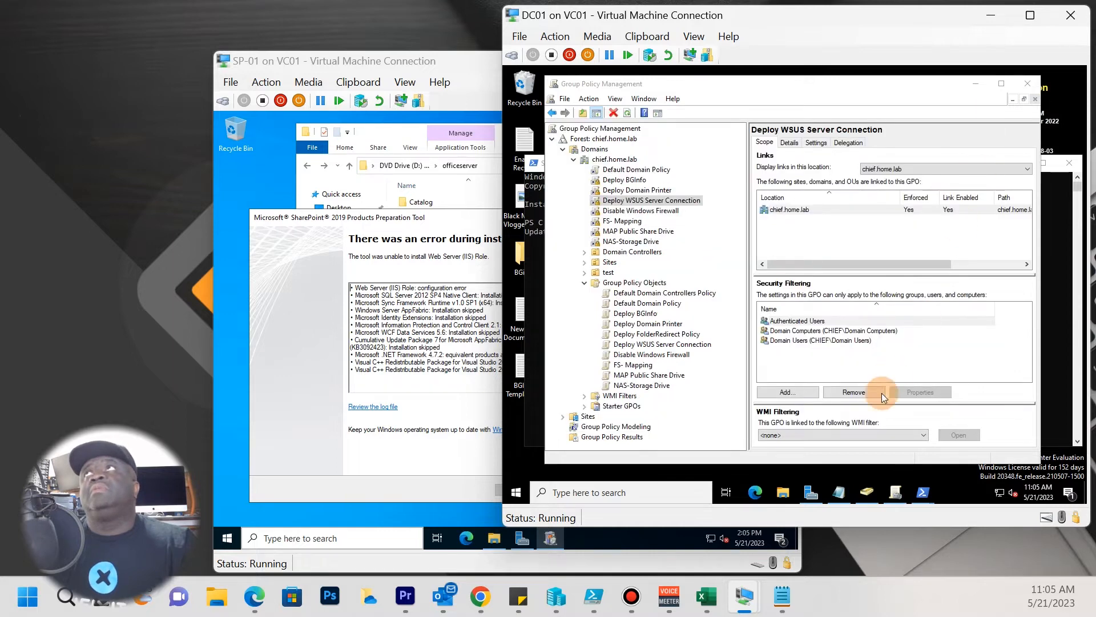
left_click(876, 498)
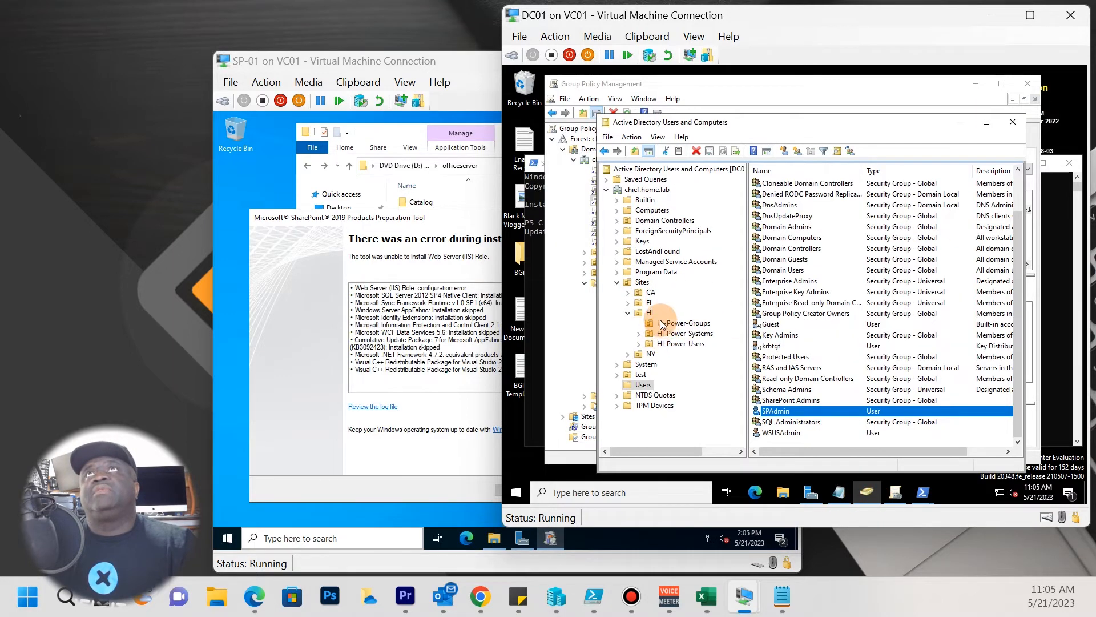
Collapse the HI site branch, then list the chief.home.lab Computers container accounts (SP-01, WSUS, DFS-01, RRAS…).
left_click(618, 284)
left_click(618, 283)
left_click(618, 283)
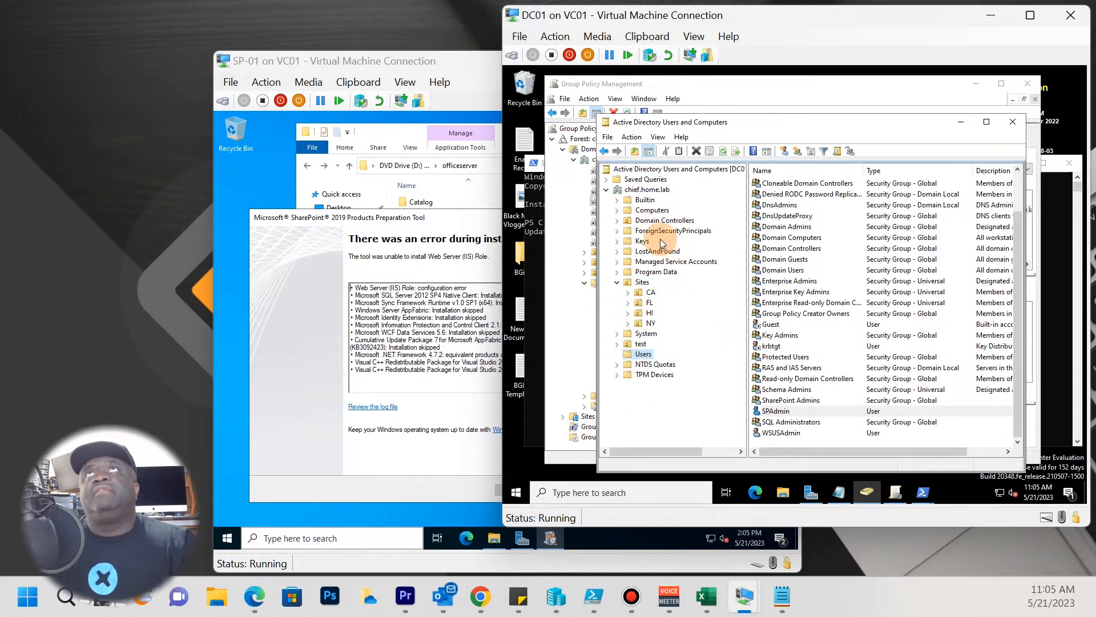
left_click(626, 221)
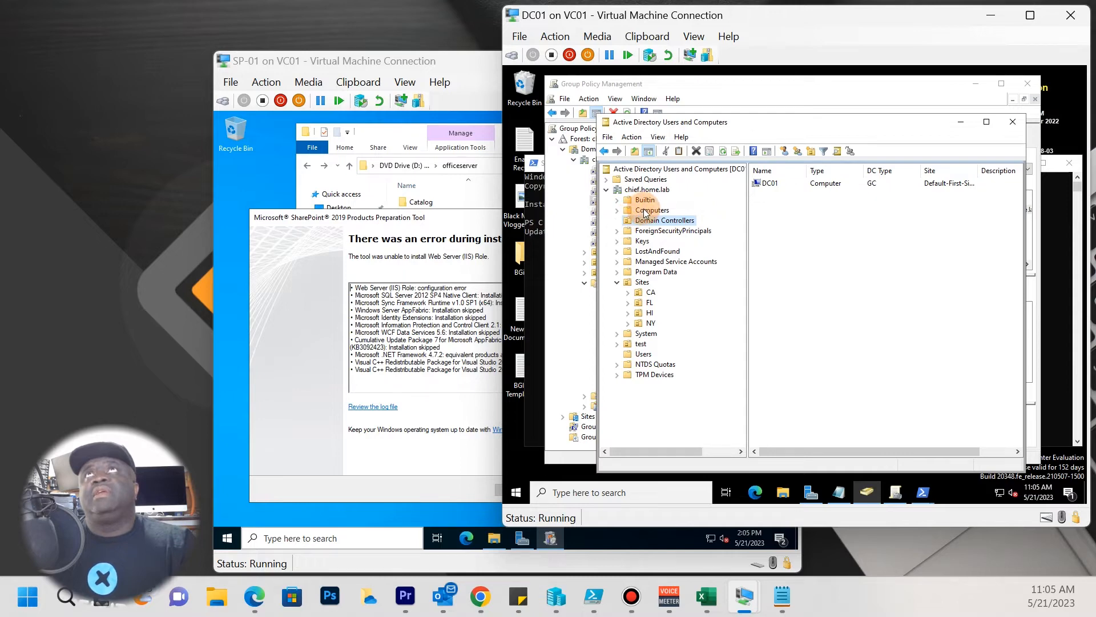
left_click(646, 210)
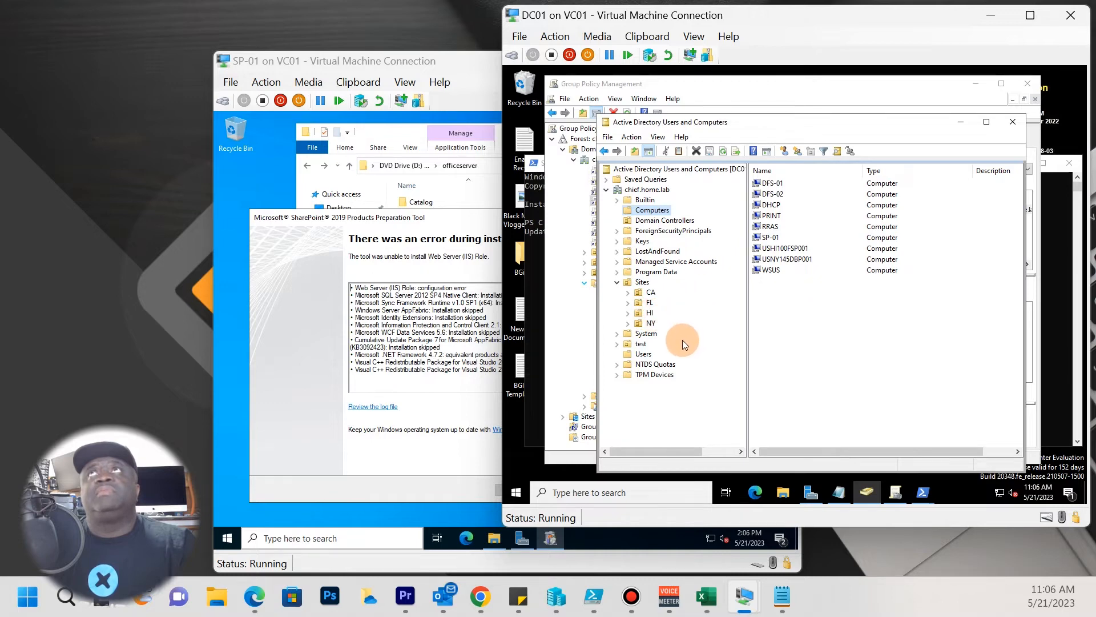
Create a new organizational unit named Domain Servers in the chief.home.lab domain.
right_click(635, 190)
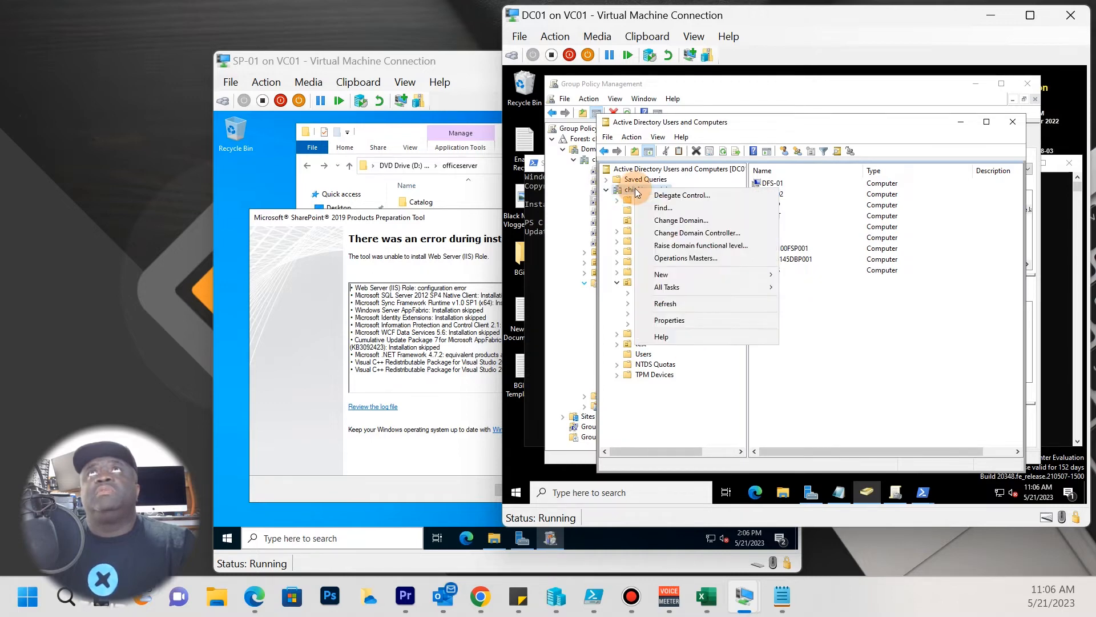
mouse_move(780, 283)
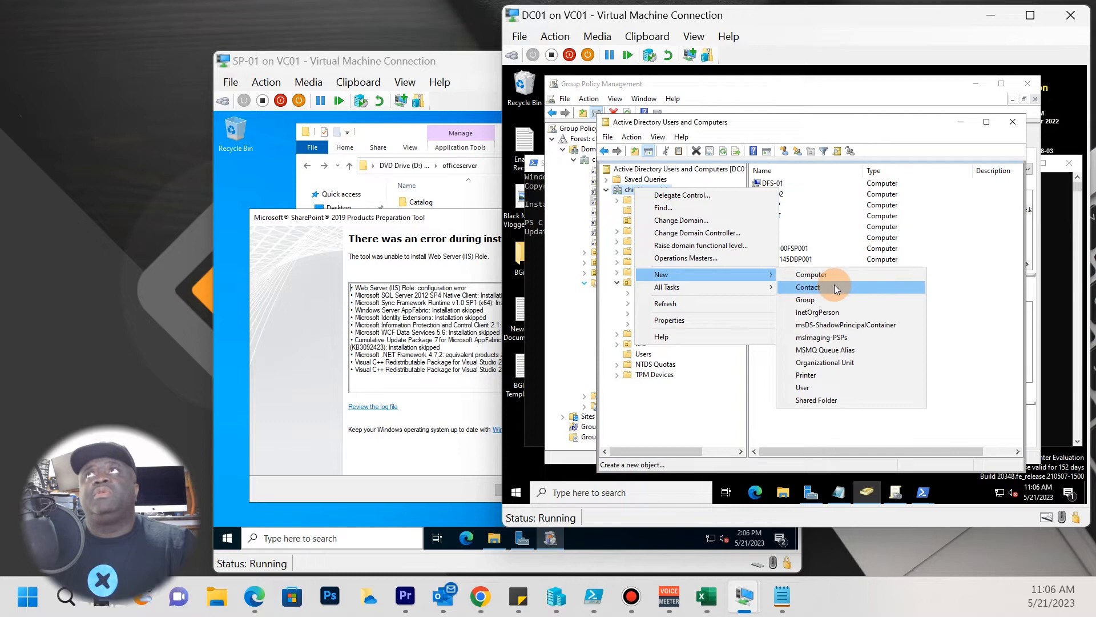
left_click(805, 366)
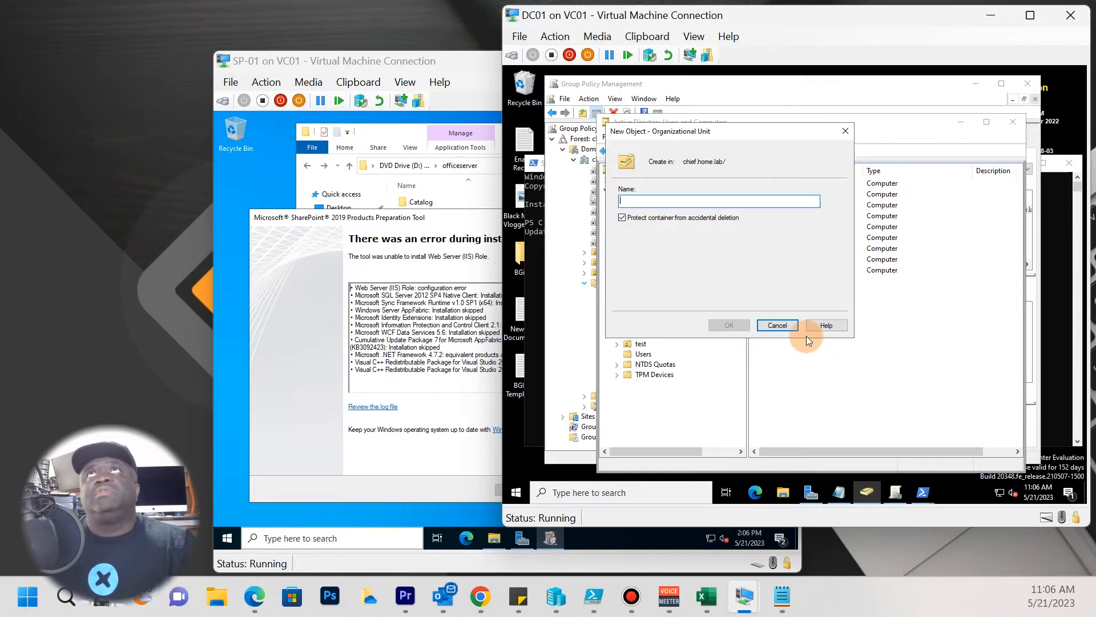
type("Domain Servers")
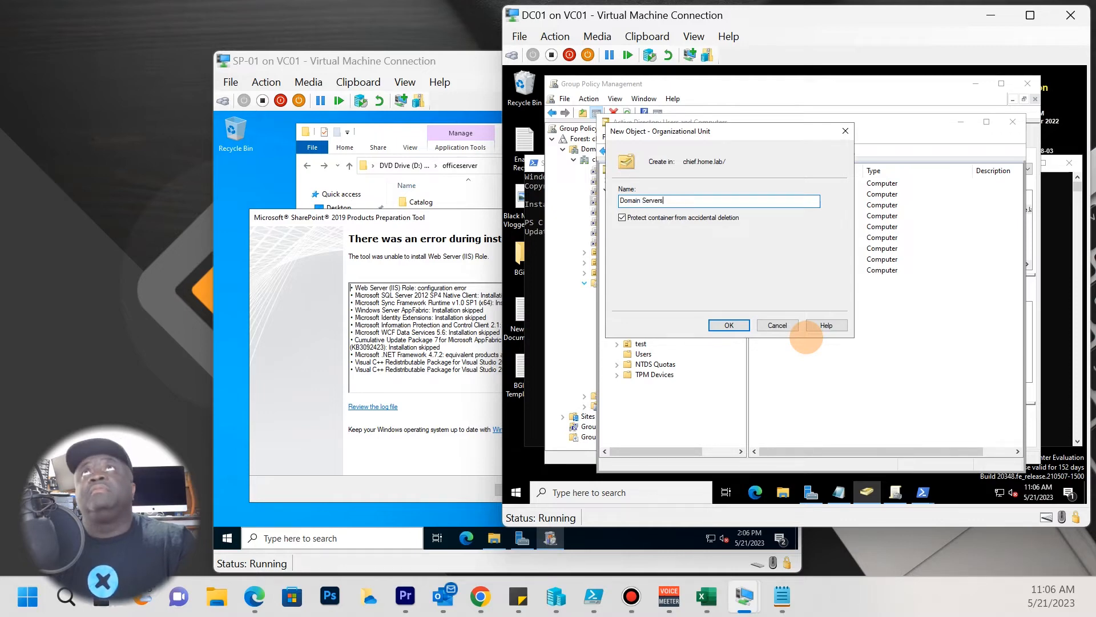
key("Return")
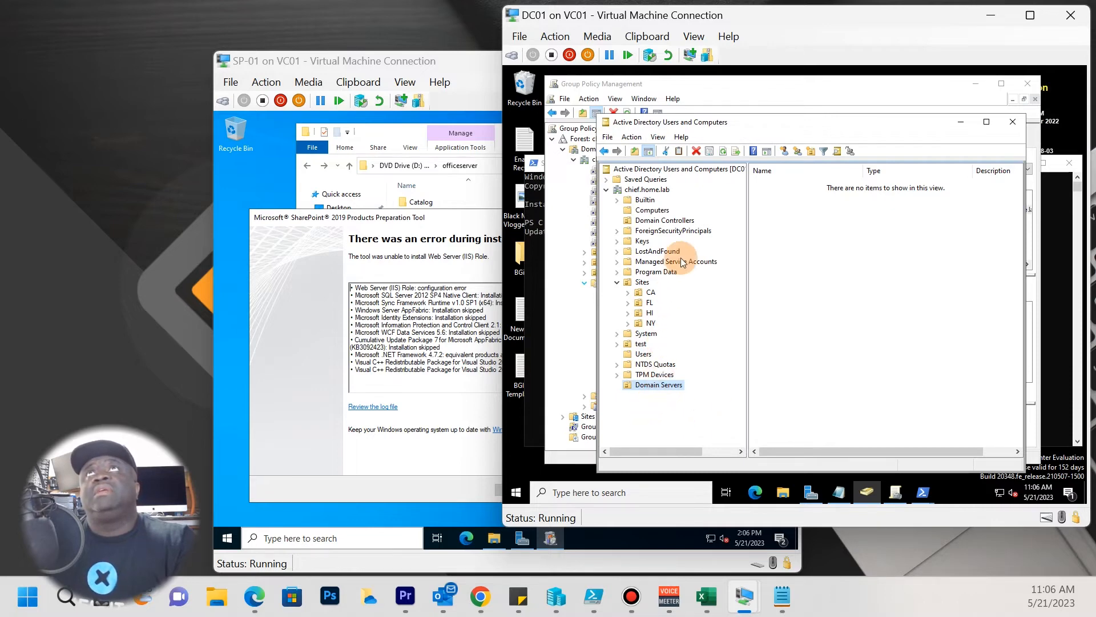
Move RRAS, PRINT and DHCP from Computers into the Domain Servers OU.
left_click(668, 221)
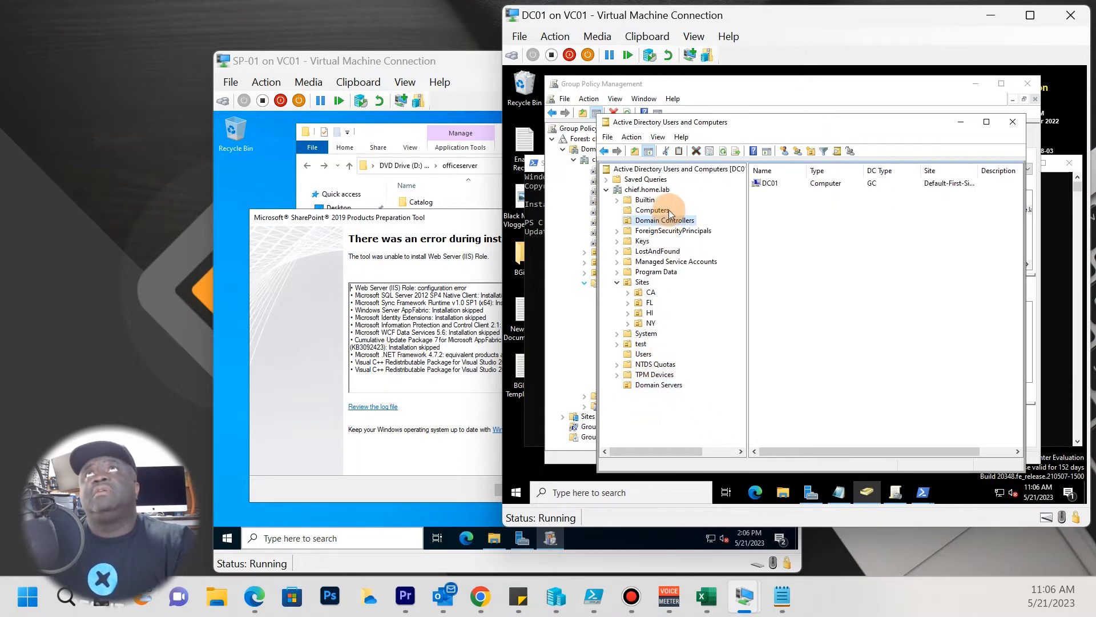
left_click(654, 210)
left_click(771, 227)
left_click_drag(676, 390, 676, 390)
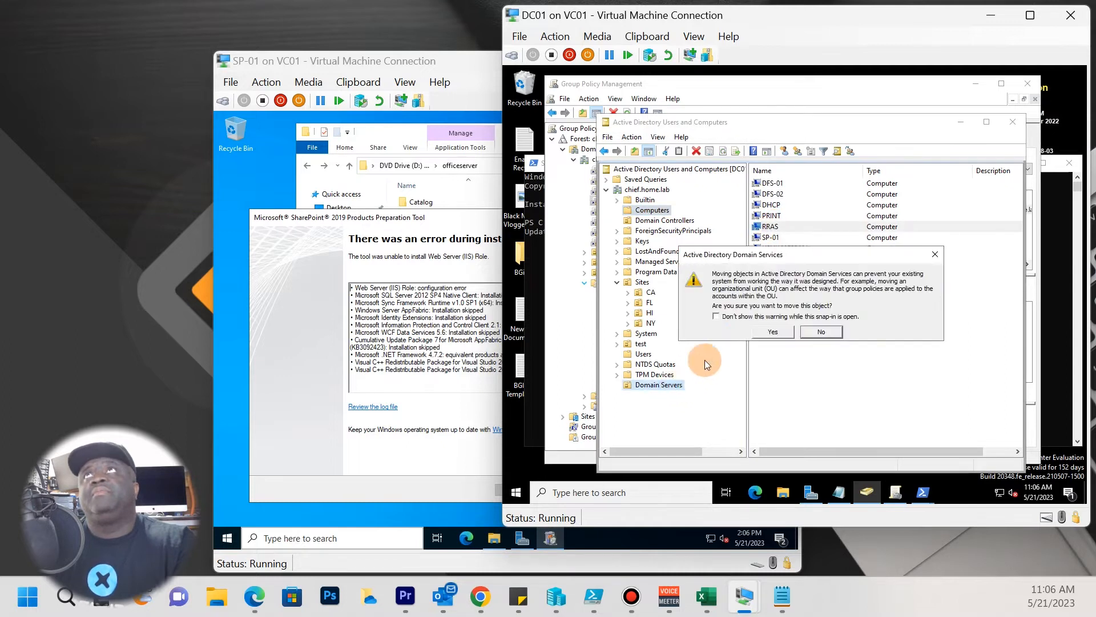
left_click(774, 331)
left_click_drag(683, 386, 684, 386)
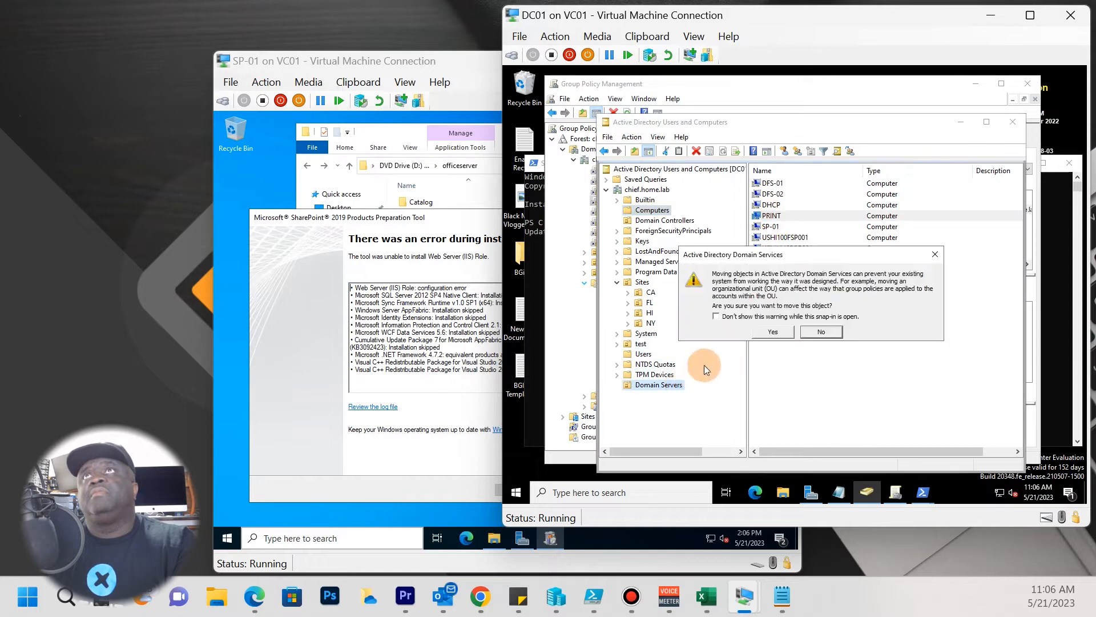
left_click(772, 330)
left_click_drag(776, 208, 679, 386)
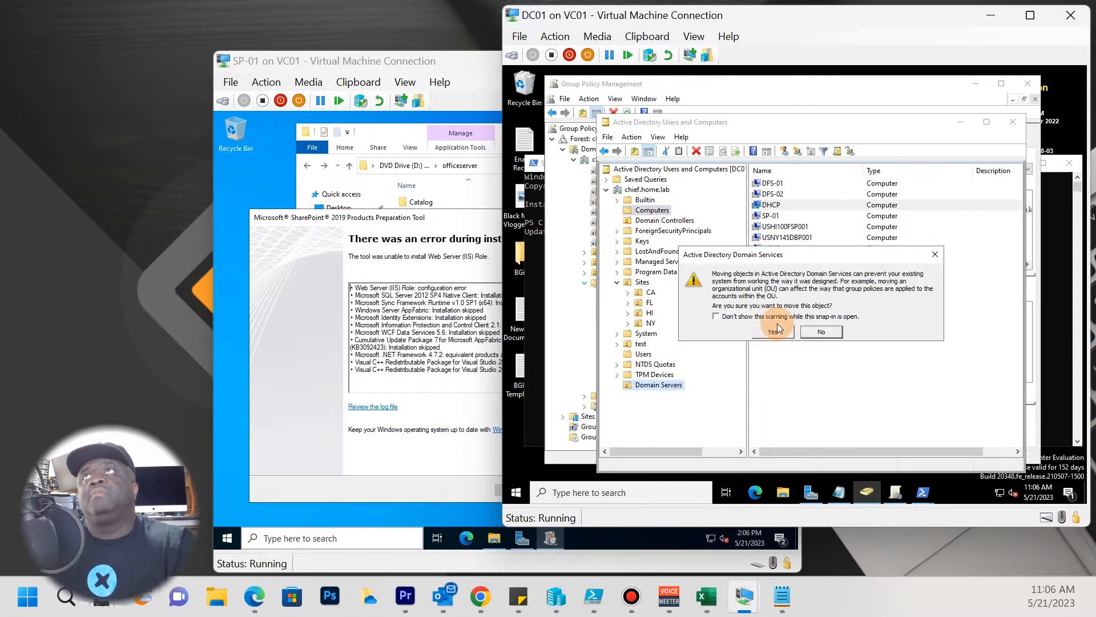
left_click(774, 333)
Move DFS-02, DFS-01, SP-01 and WSUS into the Domain Servers OU as well.
left_click_drag(782, 196, 662, 385)
left_click(773, 331)
left_click_drag(777, 183, 671, 389)
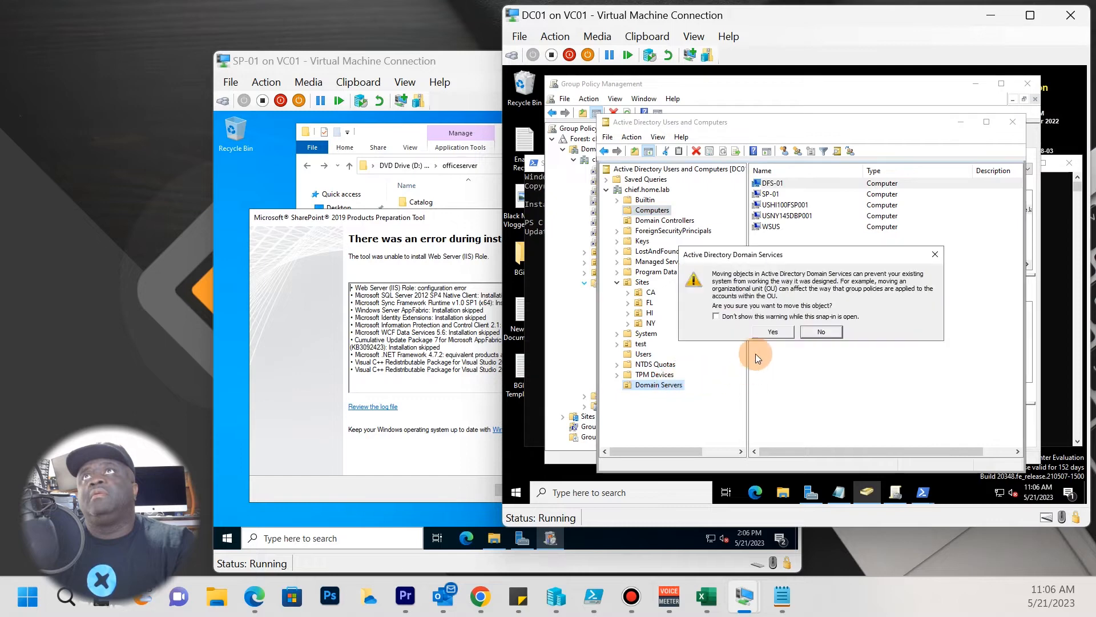
left_click(772, 331)
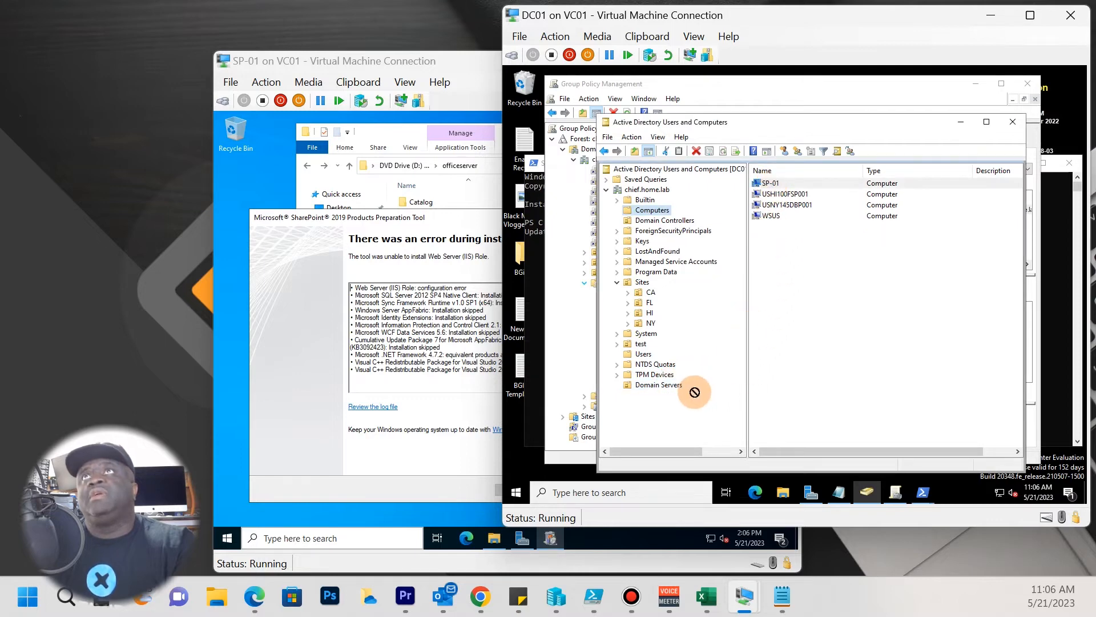
left_click_drag(679, 390, 678, 390)
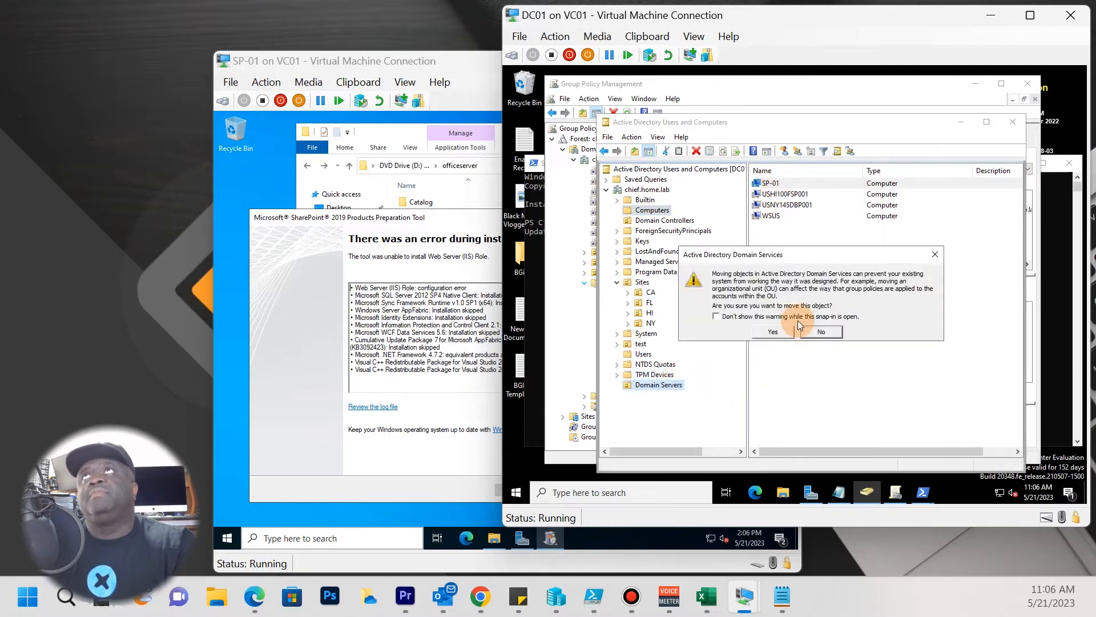
left_click(772, 333)
left_click_drag(768, 211, 678, 389)
left_click(769, 328)
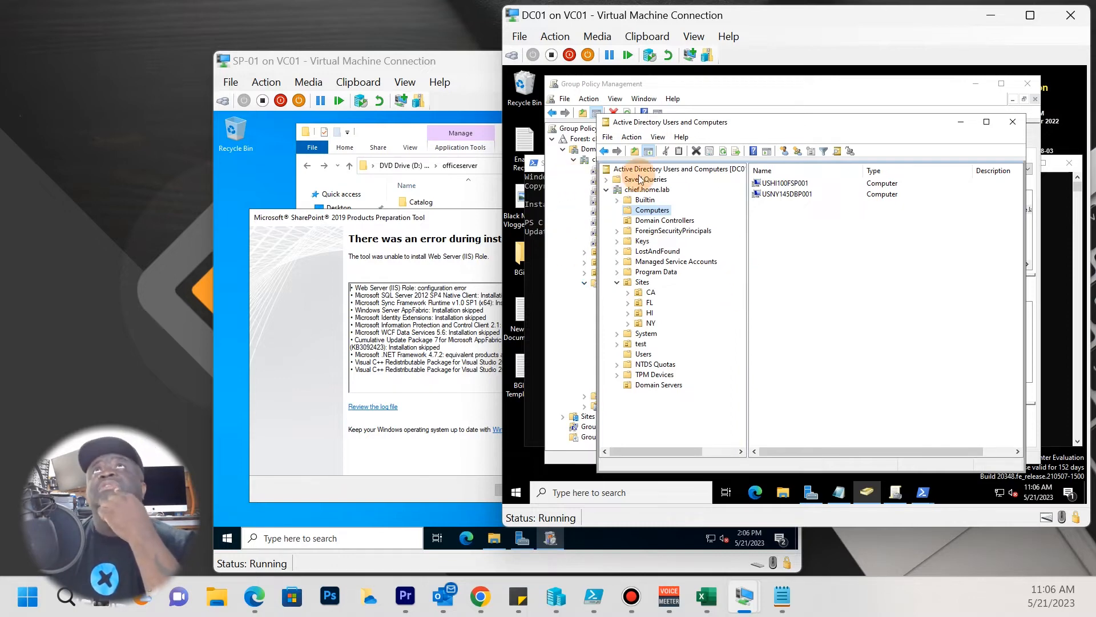
Refresh the domain so Domain Servers sorts into place, and expand Sites to CA, FL, HI, NY.
left_click(651, 187)
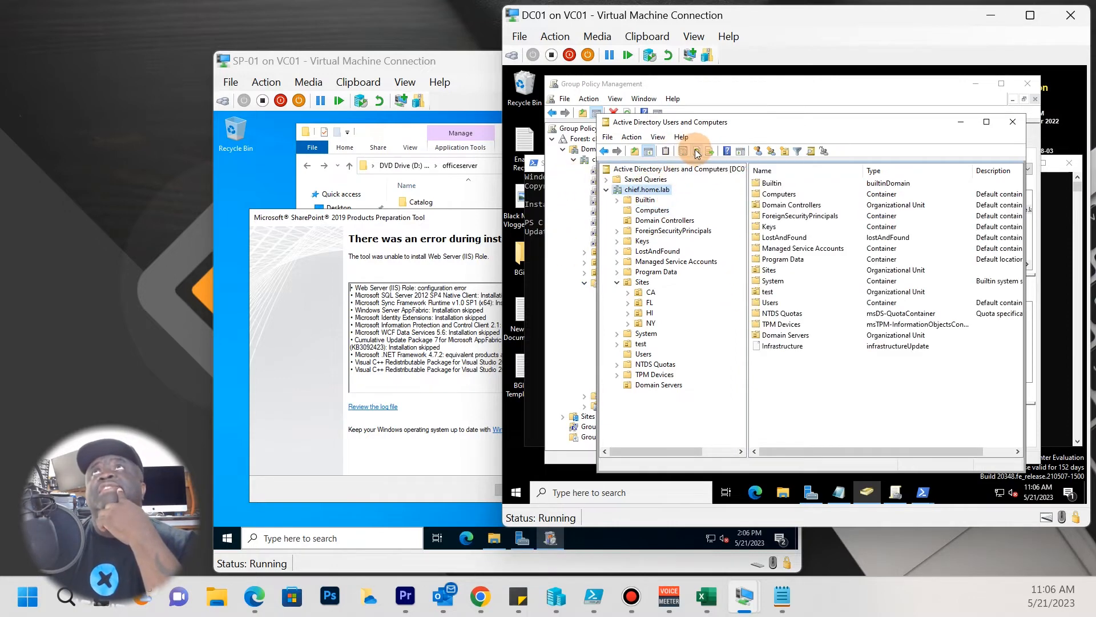
left_click(697, 152)
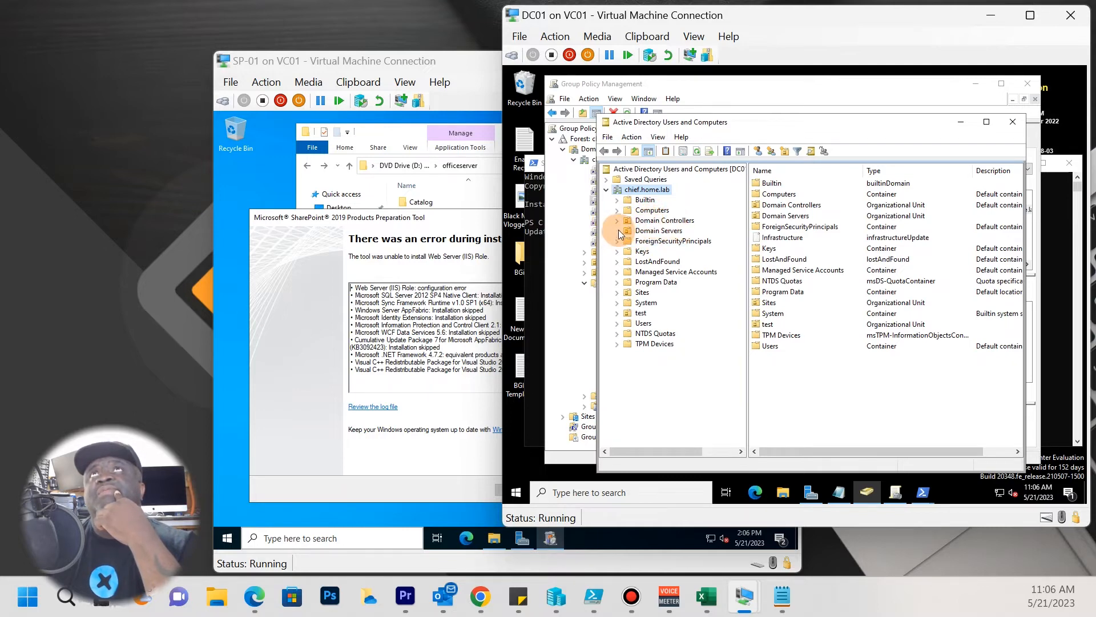
left_click(639, 293)
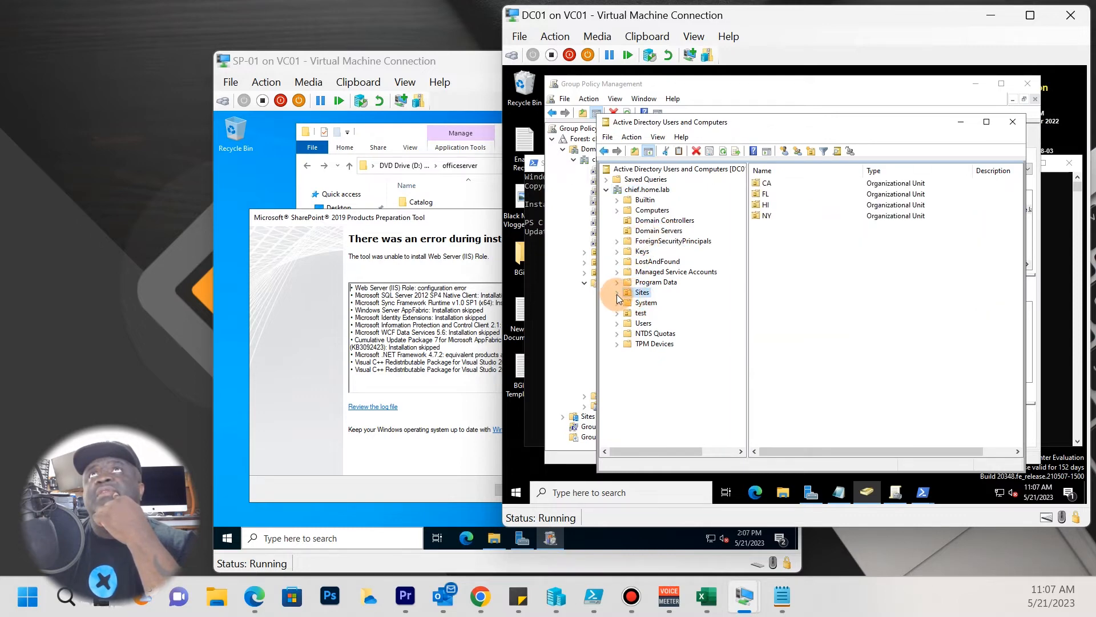
left_click(616, 293)
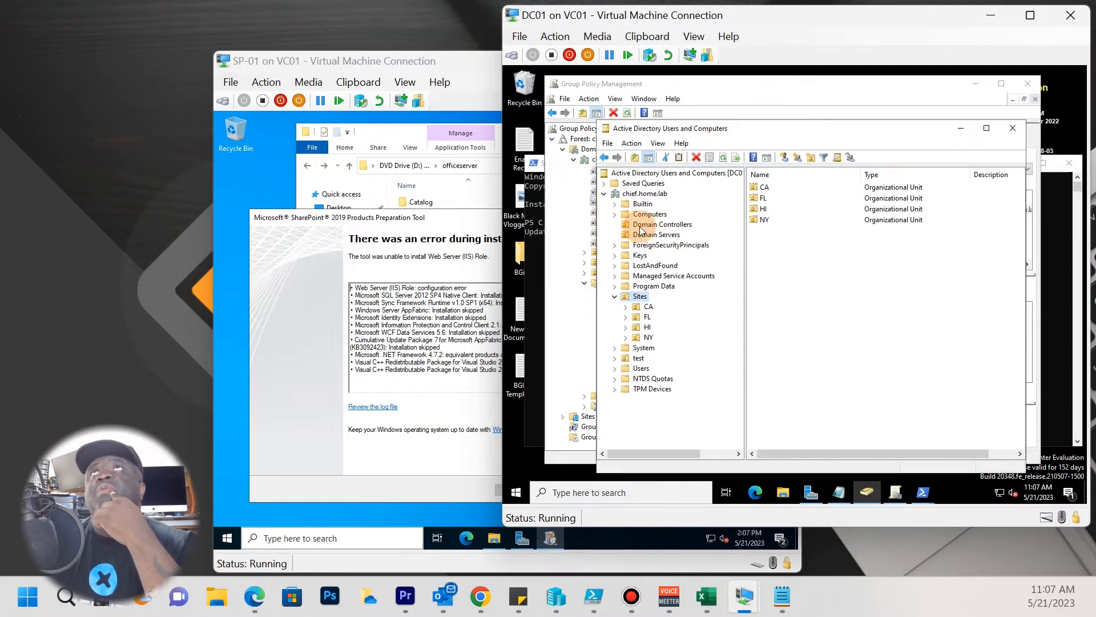
Unenforce and delete the Deploy WSUS Server Connection link from the chief.home.lab domain root.
left_click(589, 276)
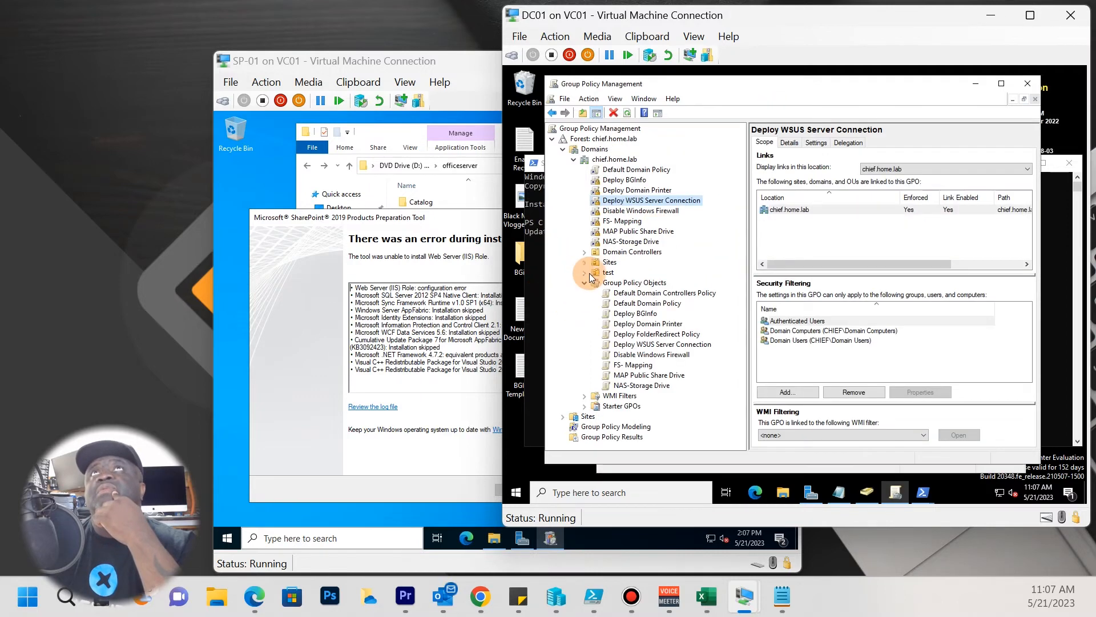
right_click(657, 201)
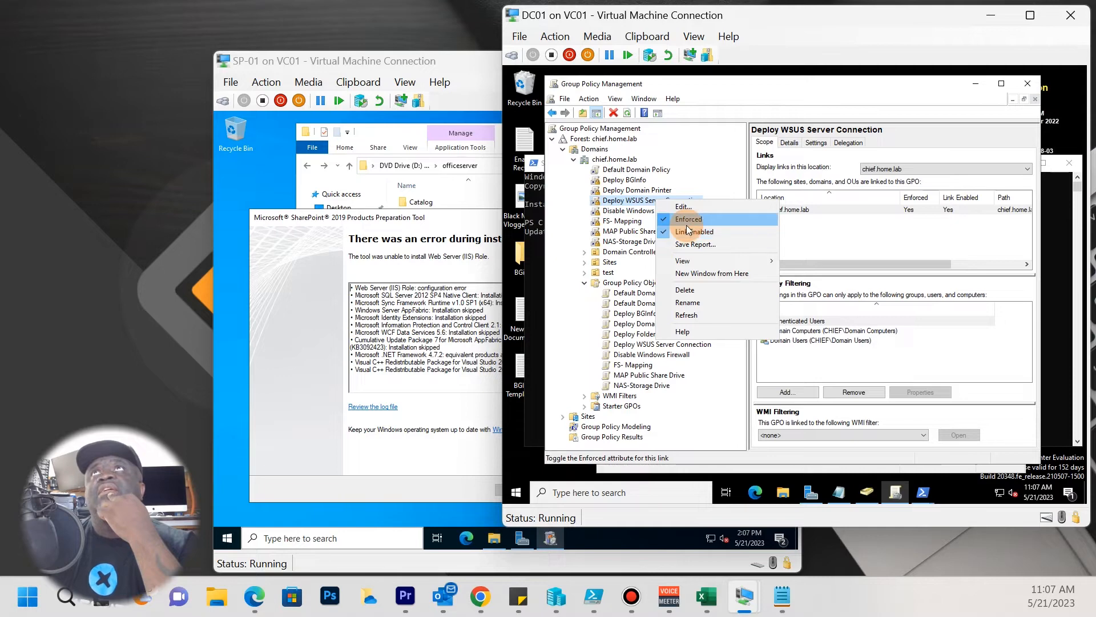
left_click(690, 222)
right_click(622, 205)
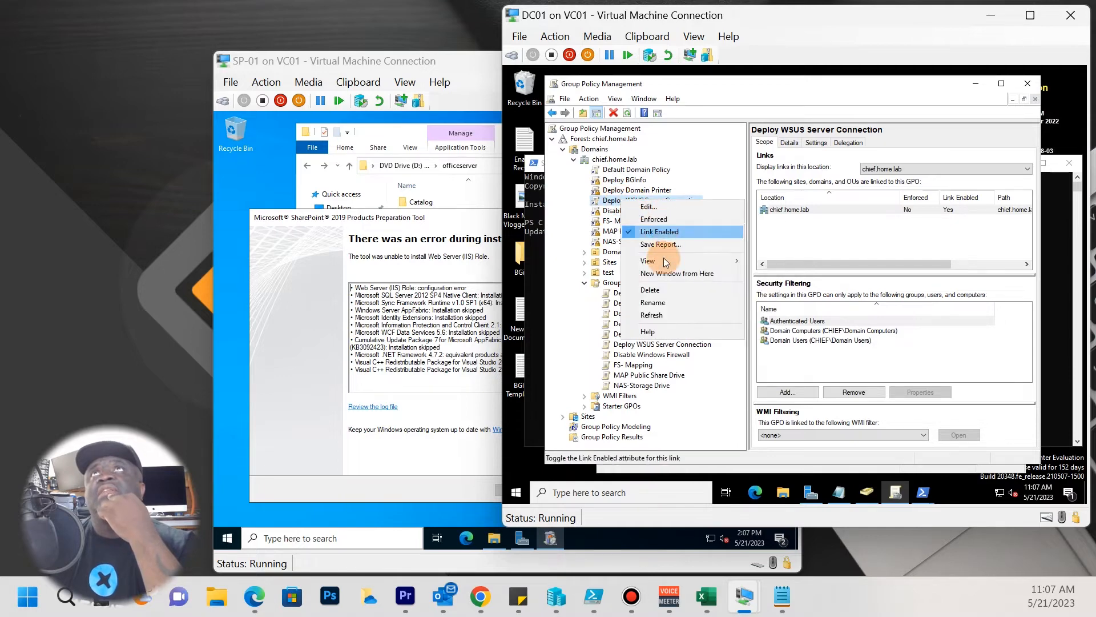
left_click(657, 286)
left_click(791, 301)
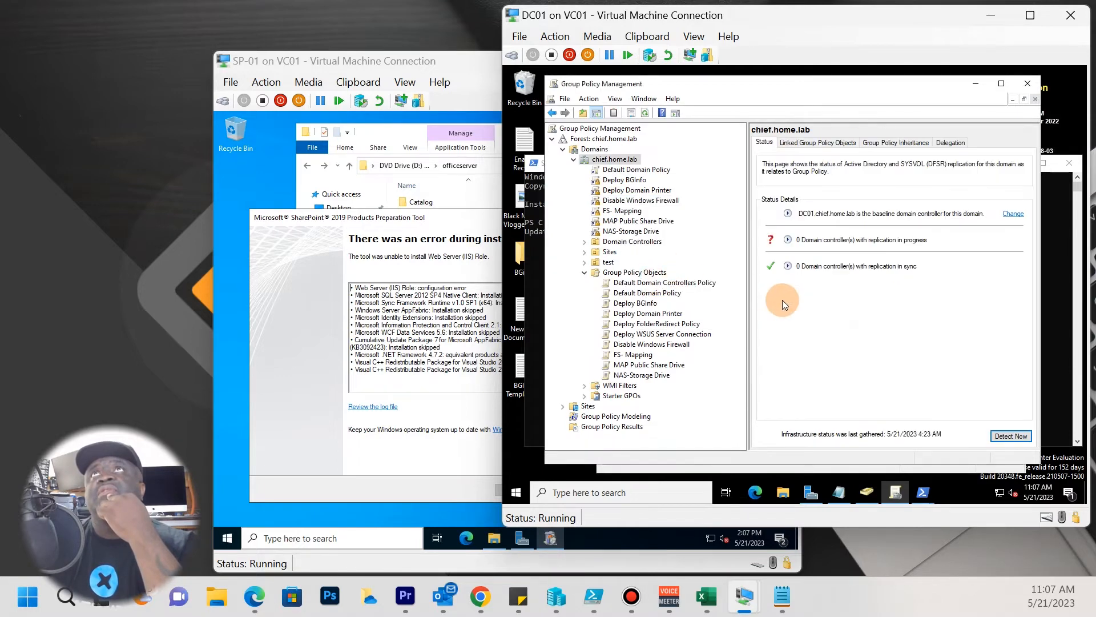
Link the existing Deploy WSUS Server Connection GPO to the Sites OU and set the link Enforced.
left_click(585, 252)
left_click(610, 252)
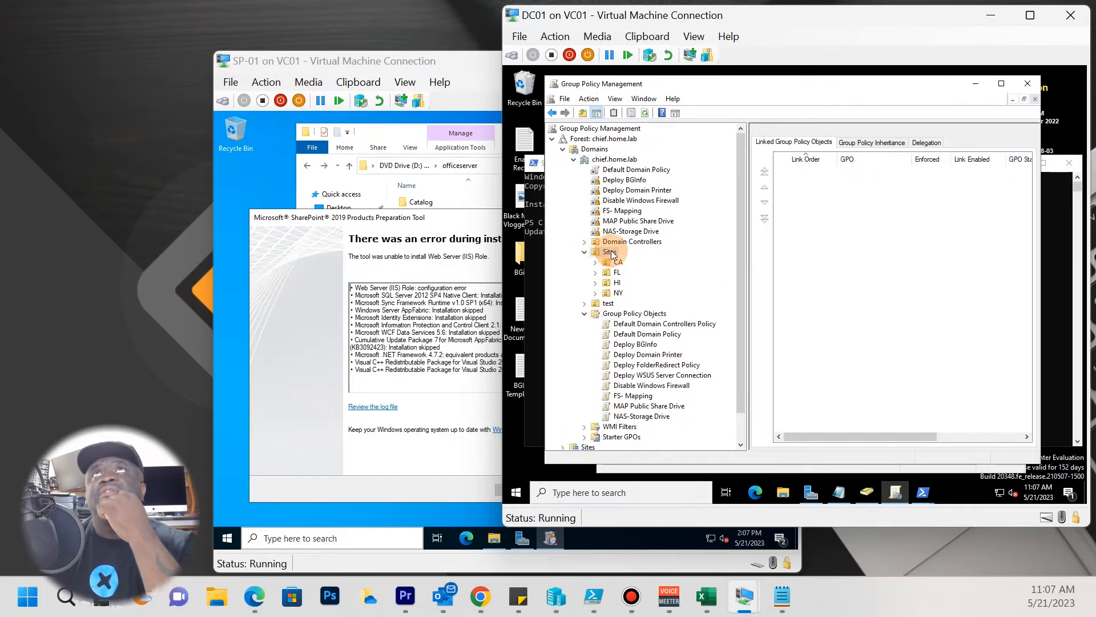
right_click(610, 252)
left_click(657, 271)
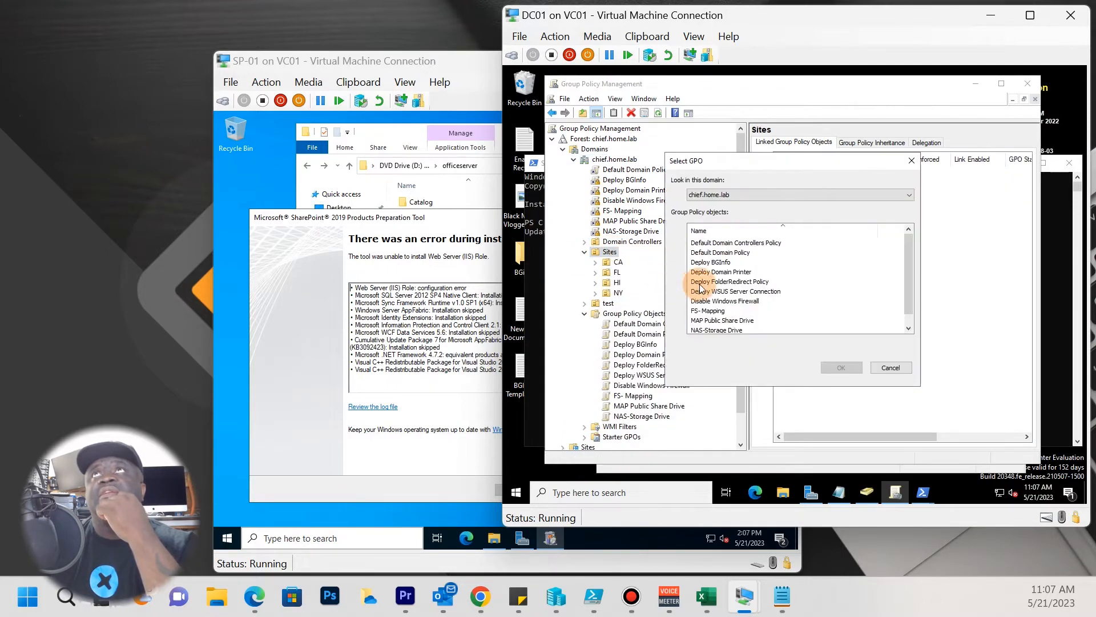
left_click(737, 291)
left_click(840, 367)
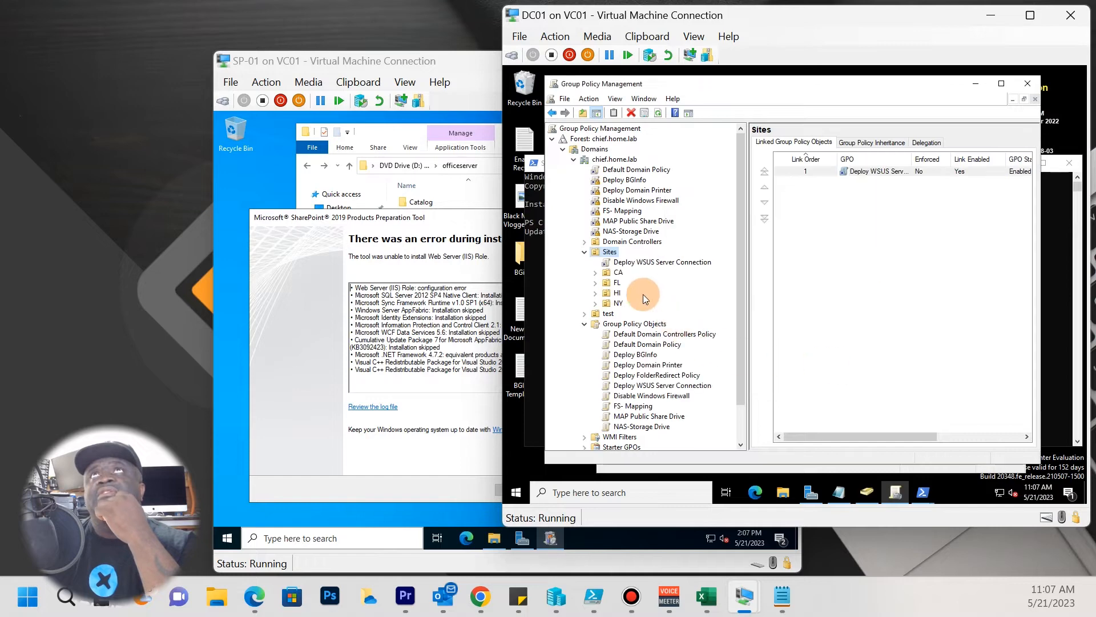
right_click(649, 265)
left_click(682, 285)
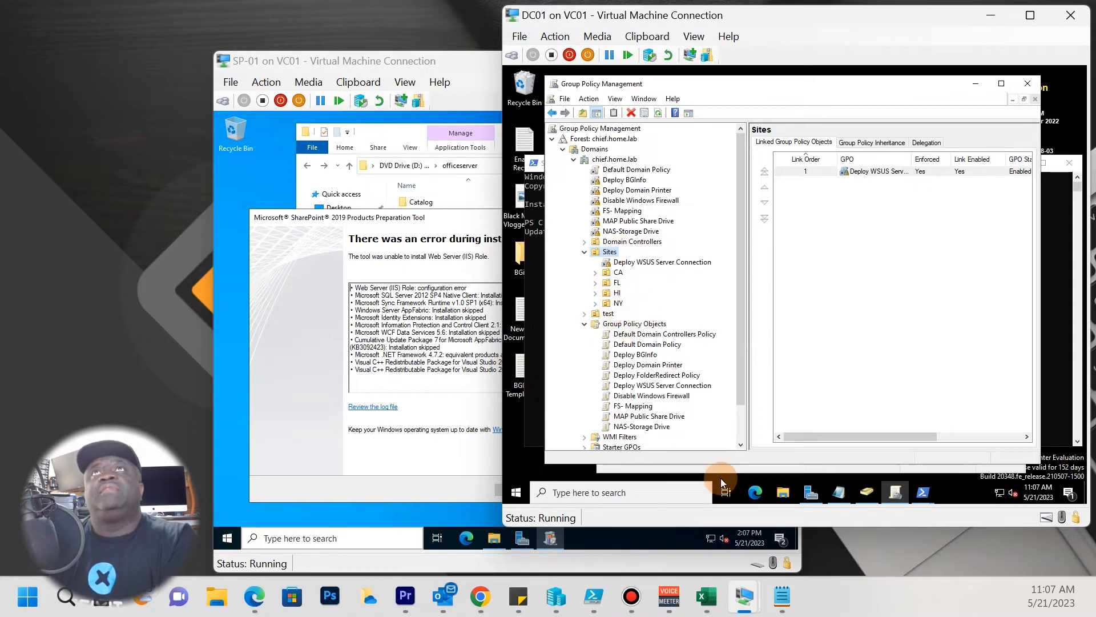
Drag USHI100FSP001 from Computers onto the HI-Power-Systems OU under Sites > HI and confirm.
left_click(867, 493)
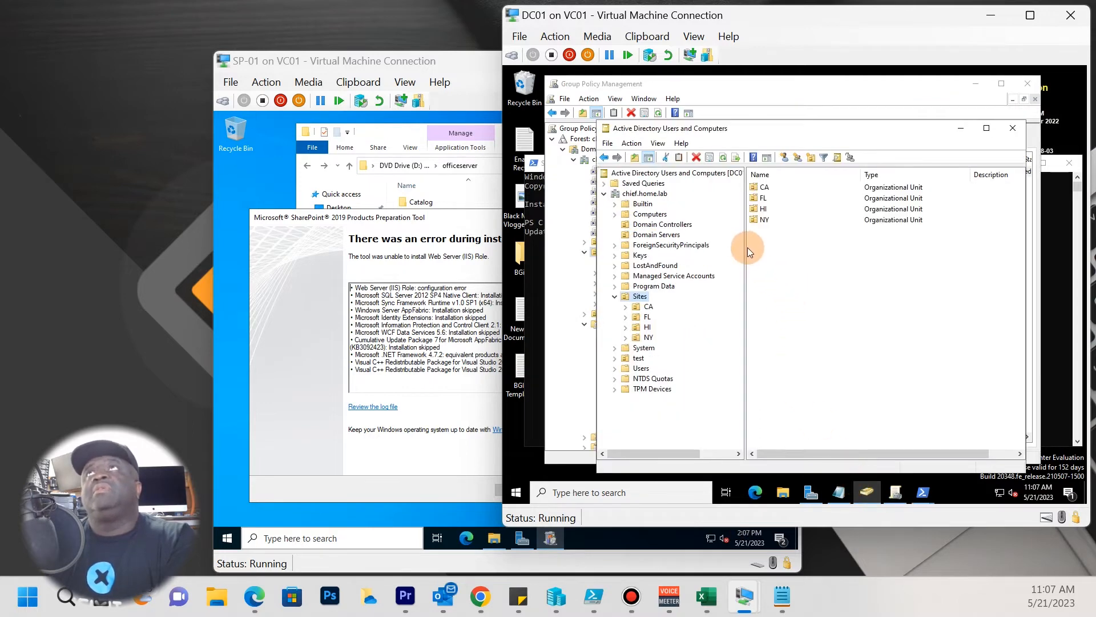
left_click(649, 215)
left_click_drag(766, 211, 797, 188)
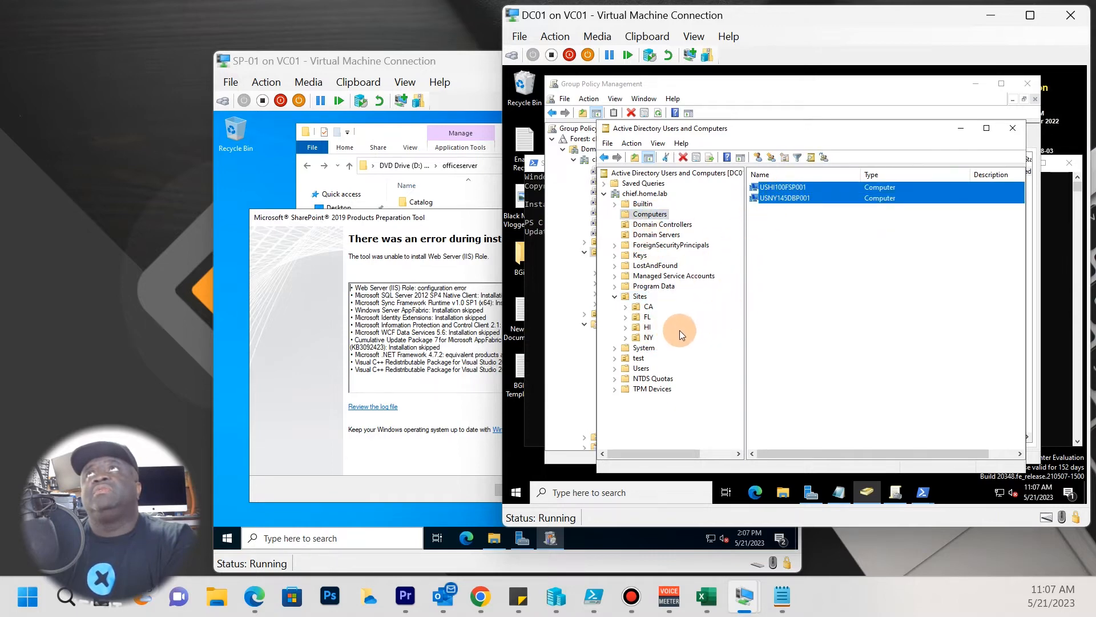
left_click(630, 327)
left_click(626, 328)
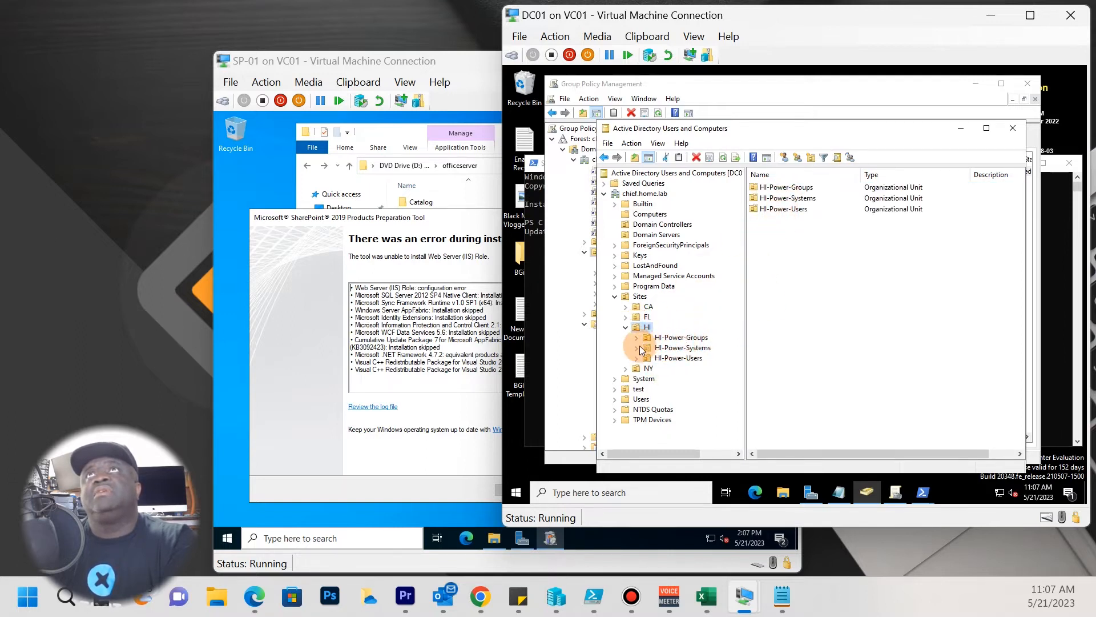
left_click(629, 369)
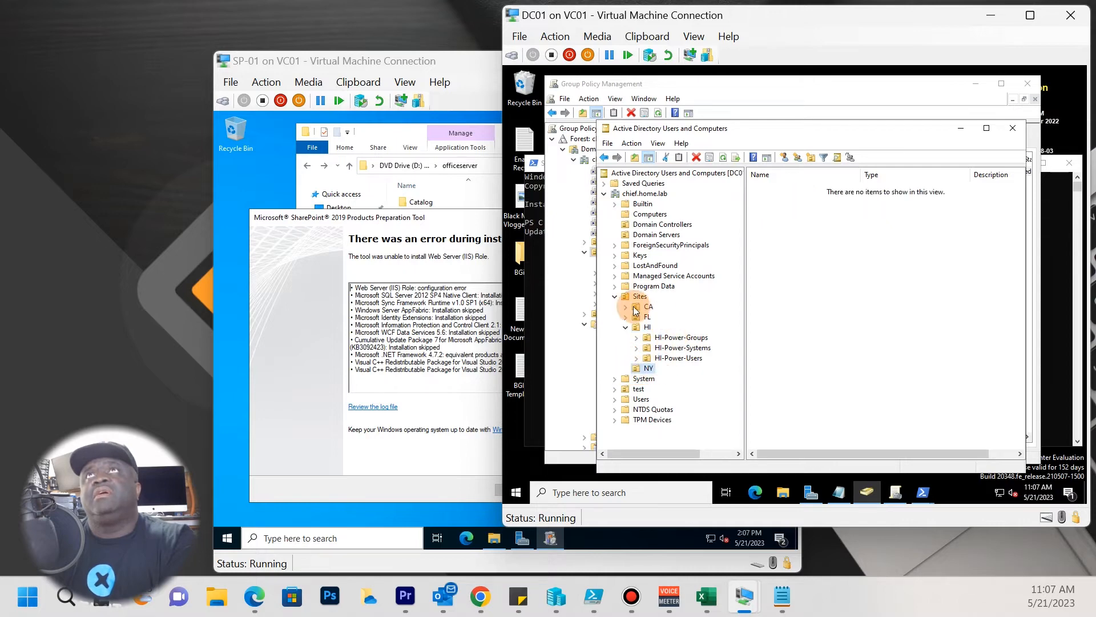
left_click(651, 215)
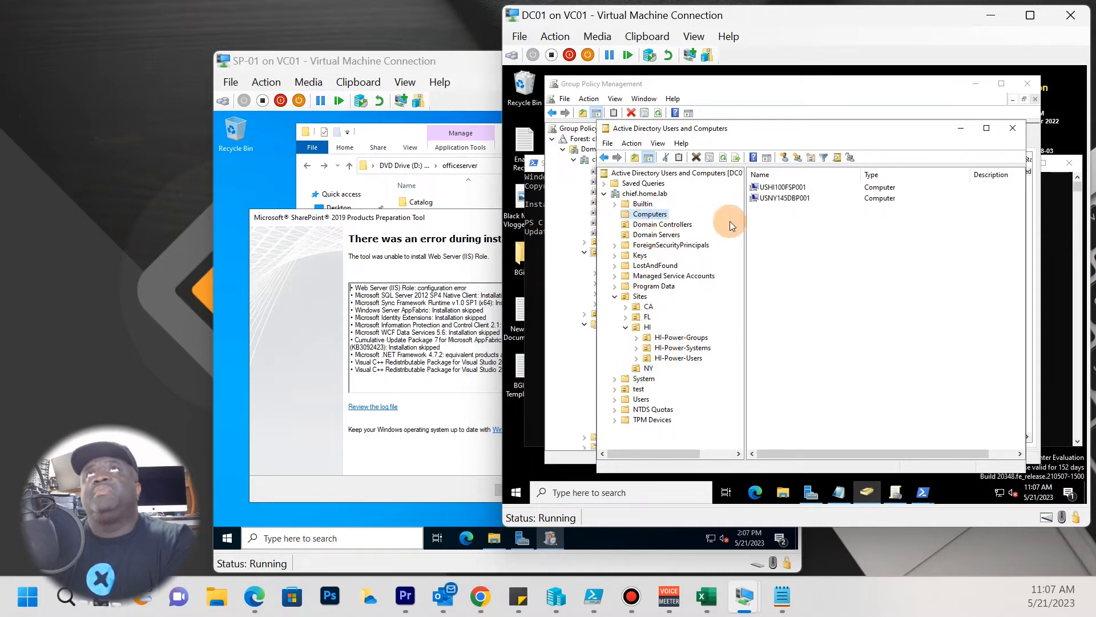
left_click(774, 189)
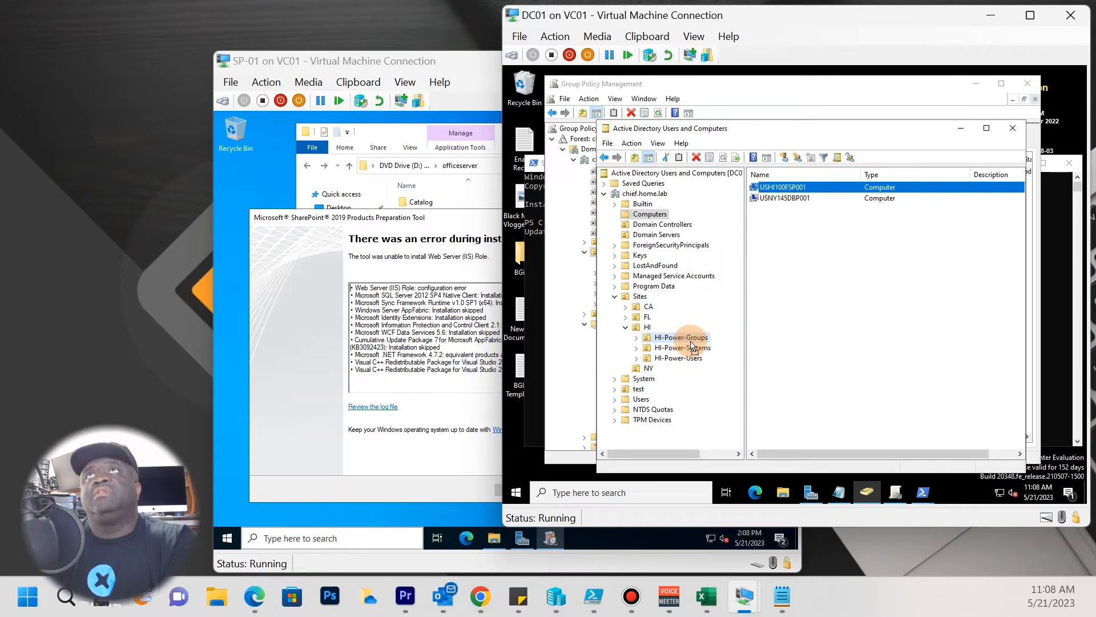
left_click_drag(688, 350, 688, 351)
left_click(765, 342)
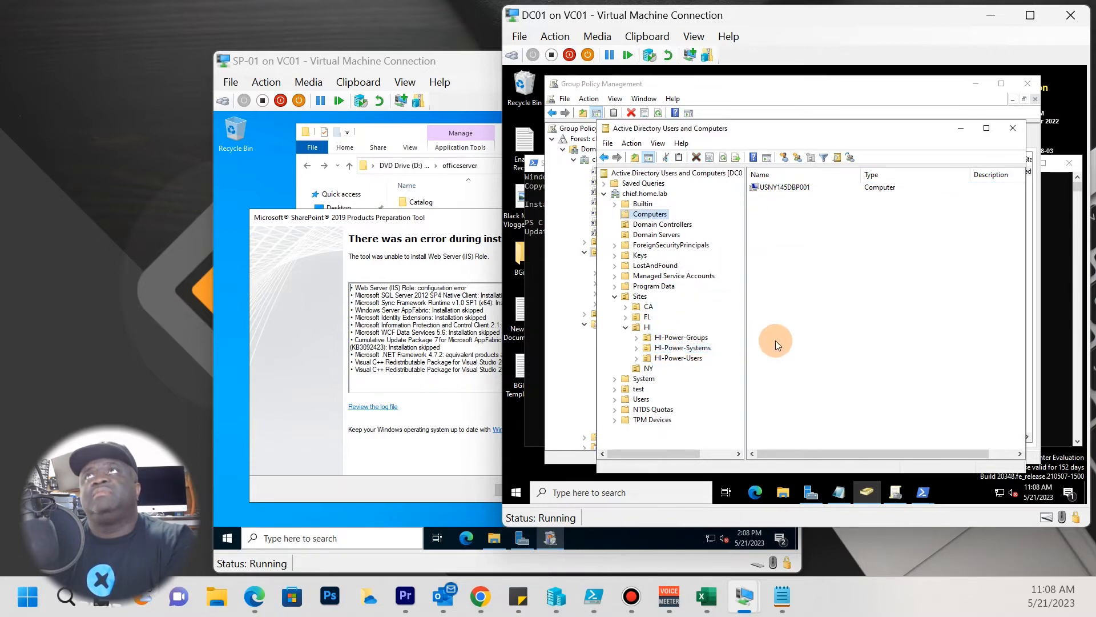
right_click(657, 371)
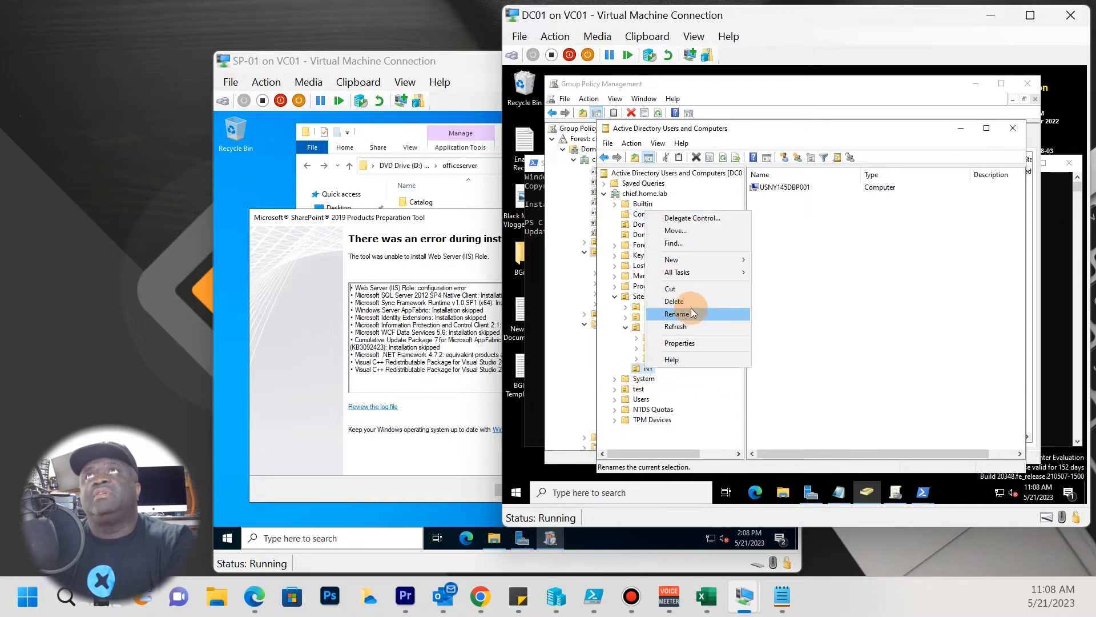
Create an organizational unit named NY-Power-Systems under the NY OU.
mouse_move(700, 258)
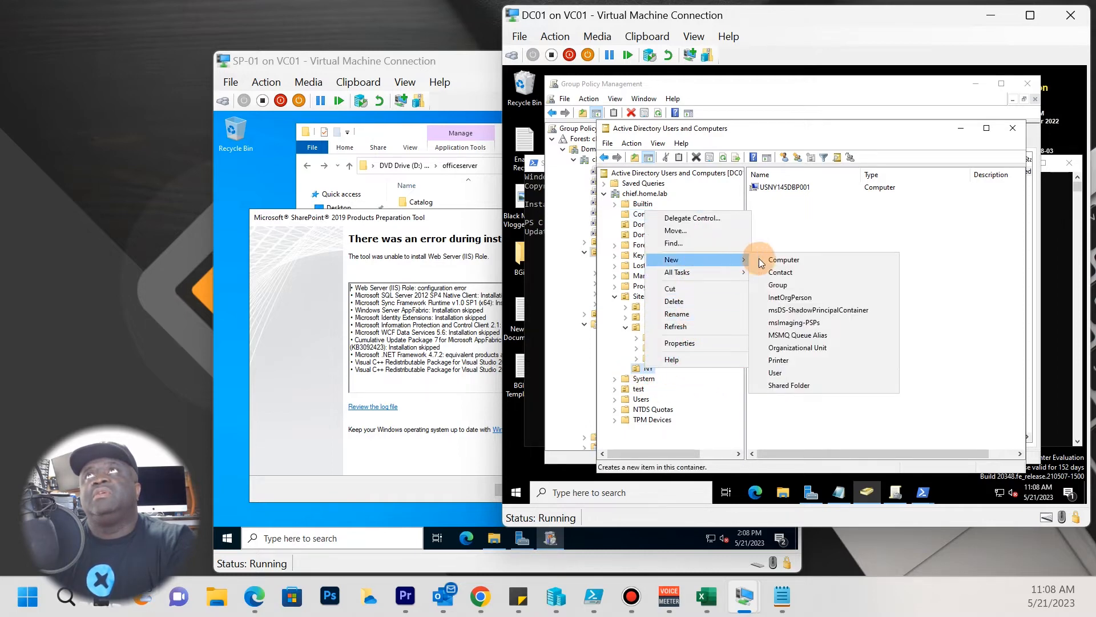
left_click(799, 348)
left_click_drag(718, 137, 872, 293)
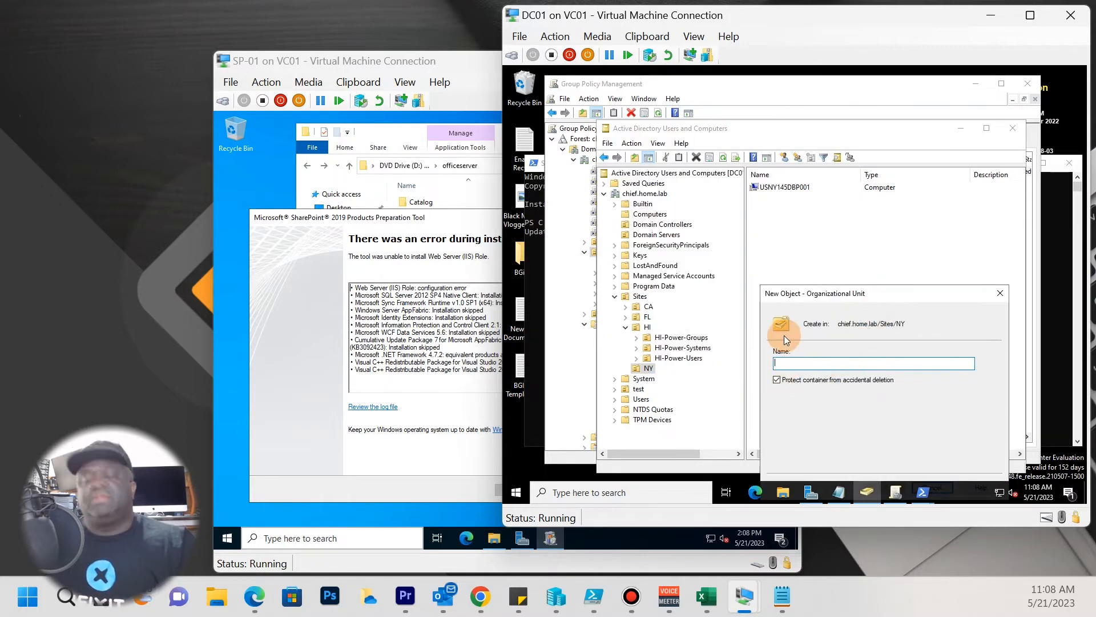
type("NY-Power-Systems")
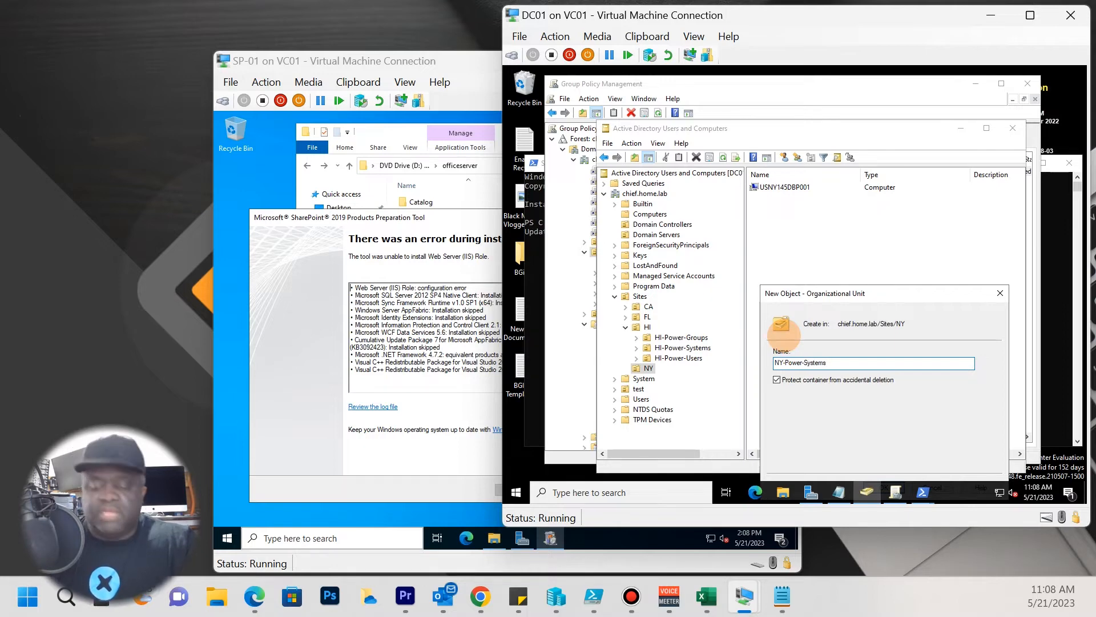
key("Return")
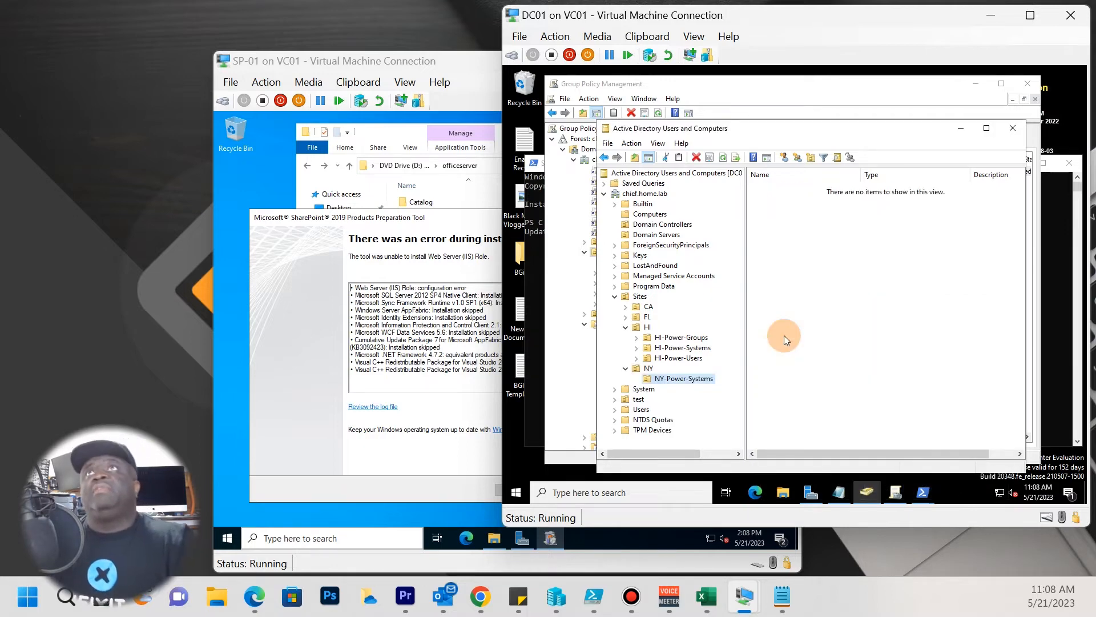
Move USNY145DBP001 from Computers into NY-Power-Systems, then minimize ADUC.
left_click(649, 214)
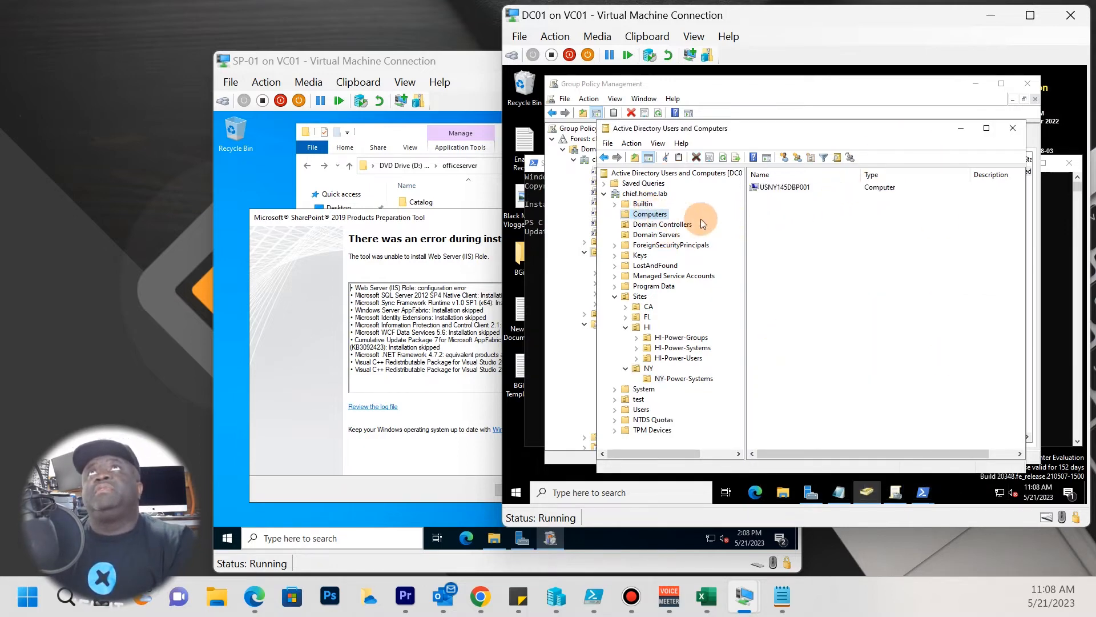
left_click_drag(774, 189, 711, 379)
left_click(782, 337)
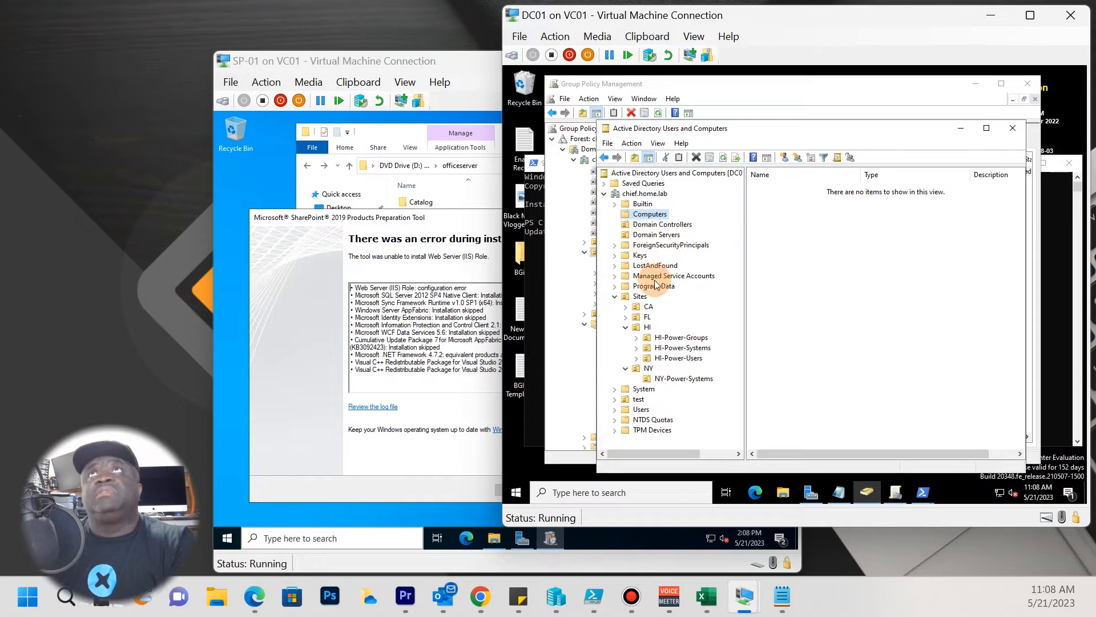
left_click(964, 128)
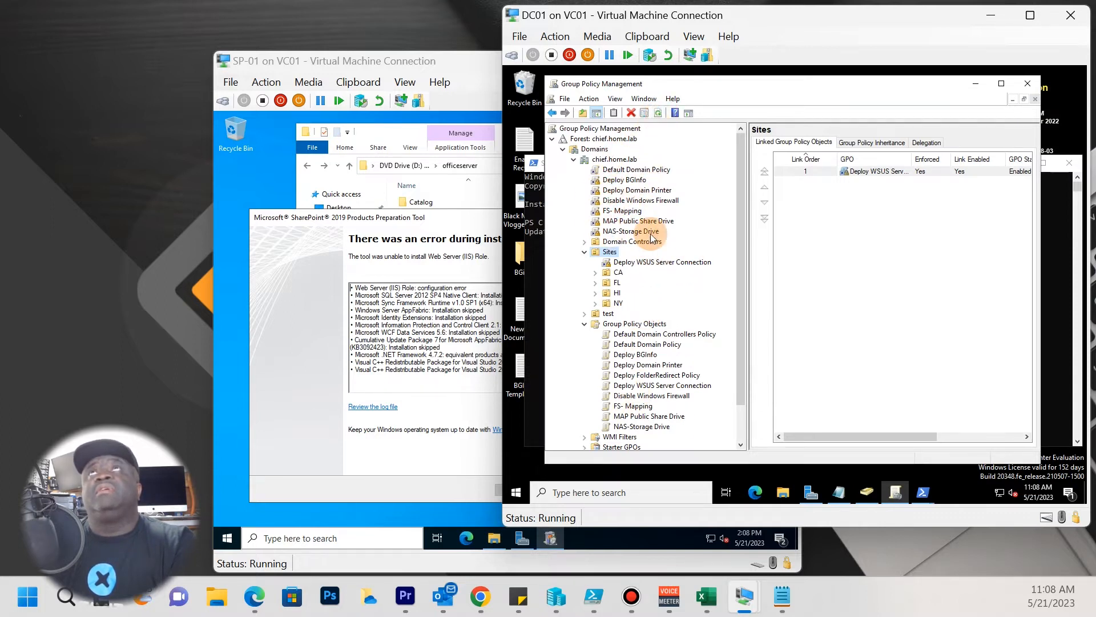
Refresh chief.home.lab to show Domain Servers, check GPO links on Domain Controllers, Sites and Domain Servers, then minimize.
left_click(583, 252)
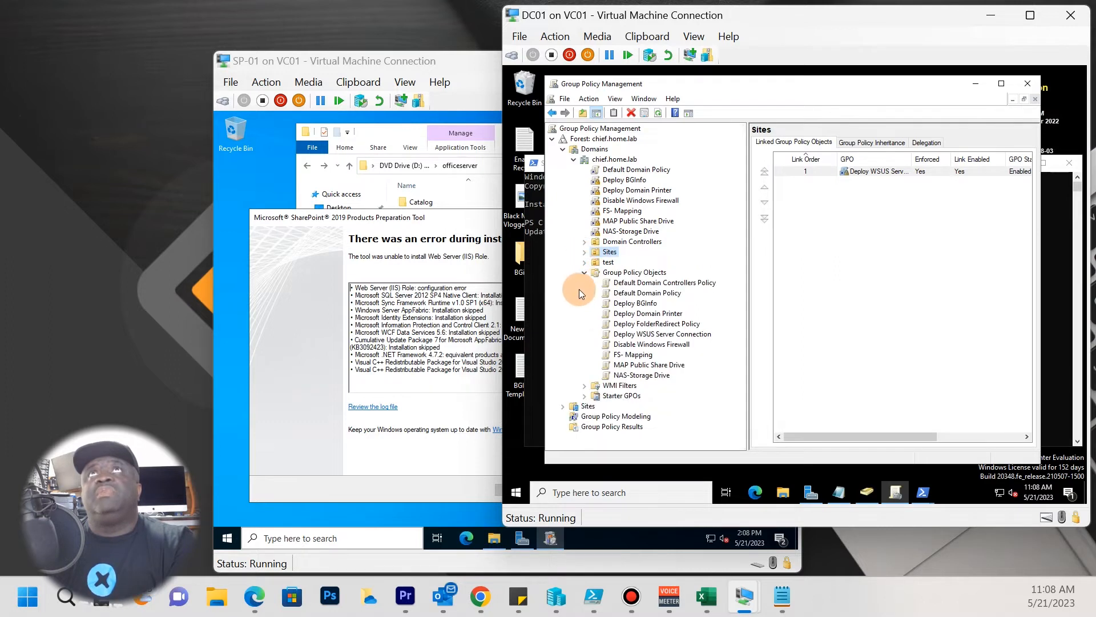
left_click(586, 273)
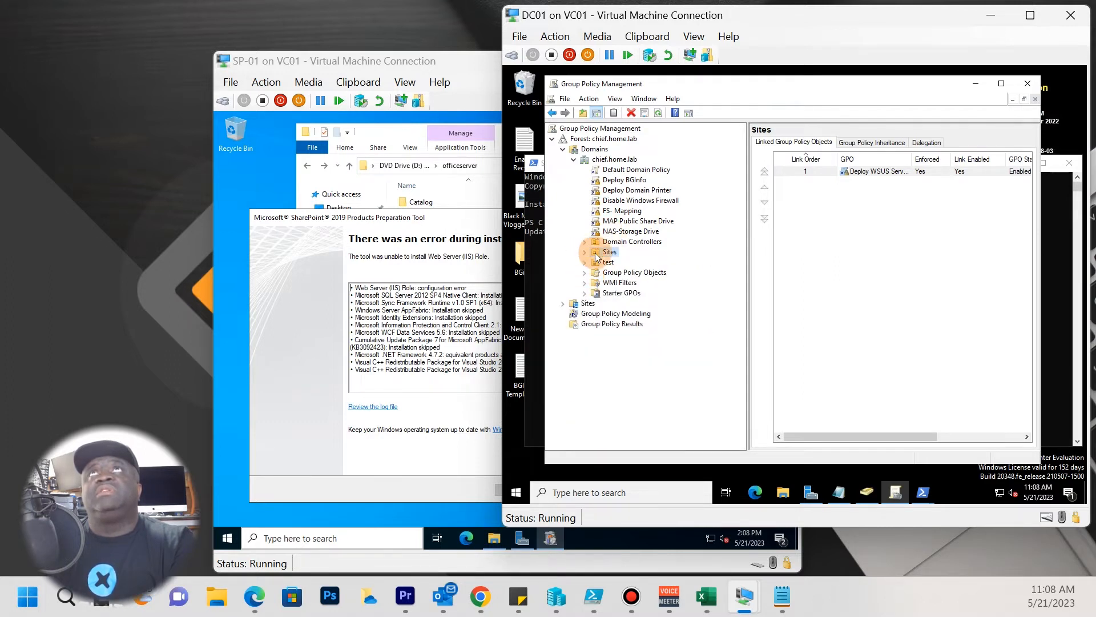
left_click(610, 160)
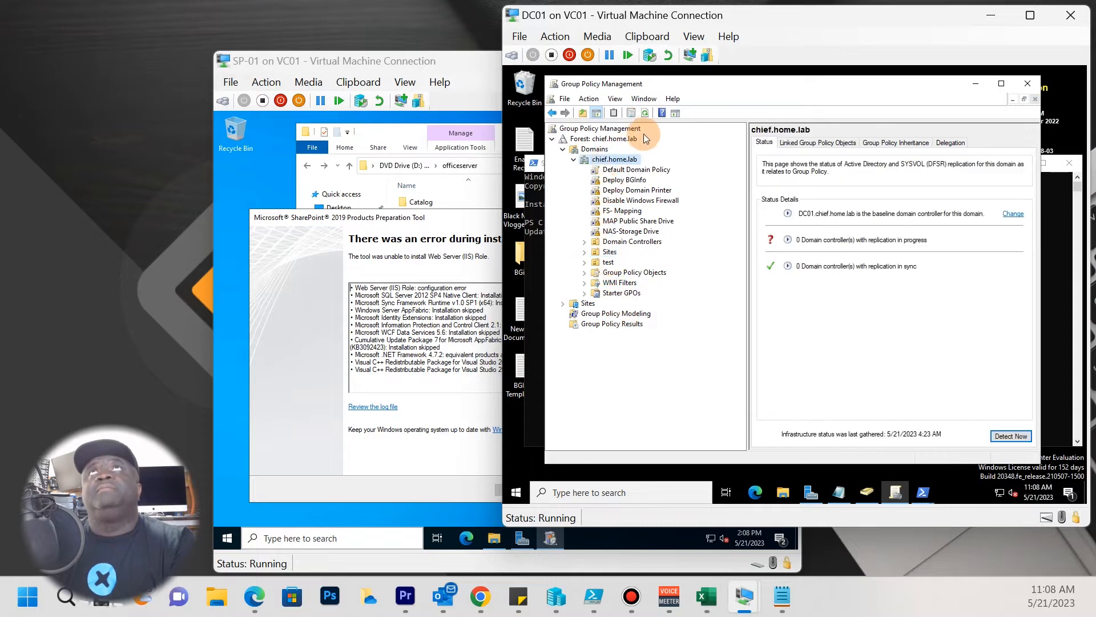
left_click(646, 113)
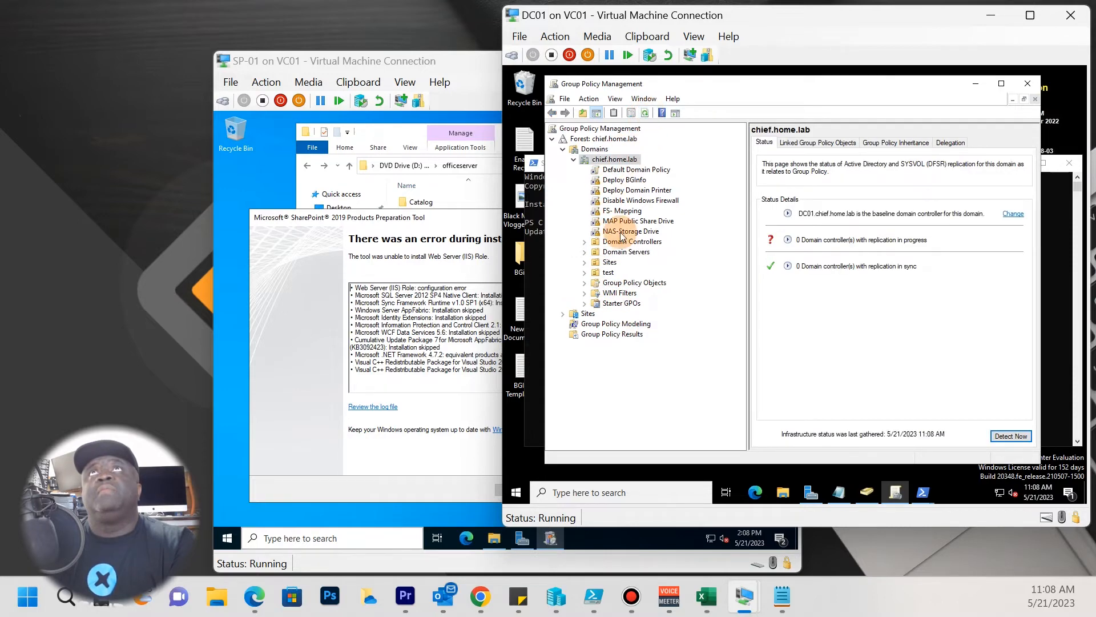
left_click(623, 251)
double_click(589, 243)
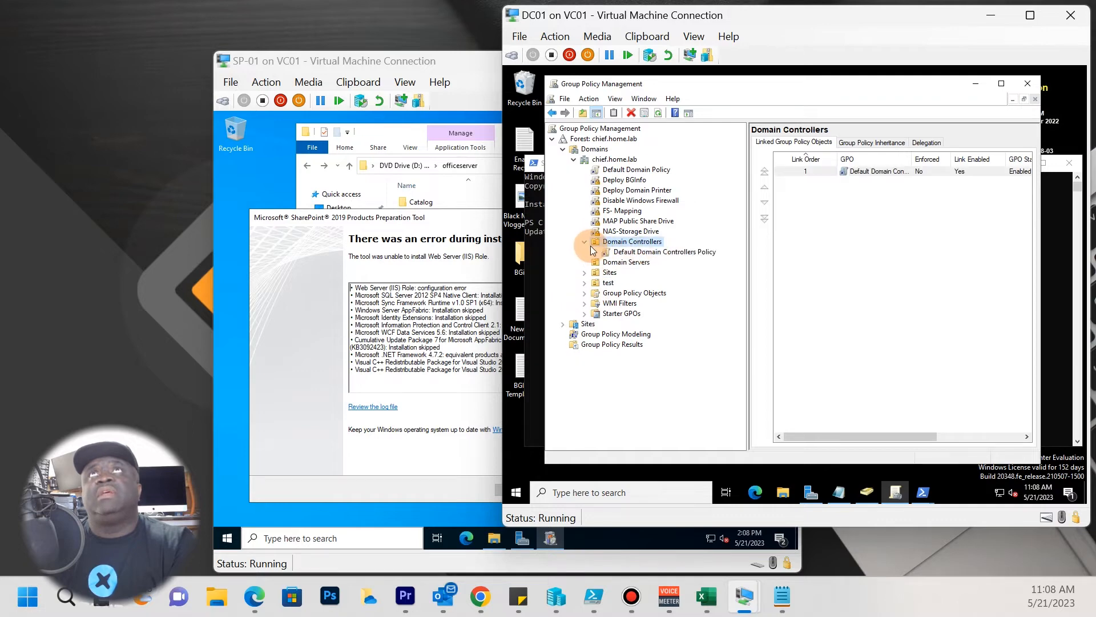
left_click(613, 272)
left_click(613, 261)
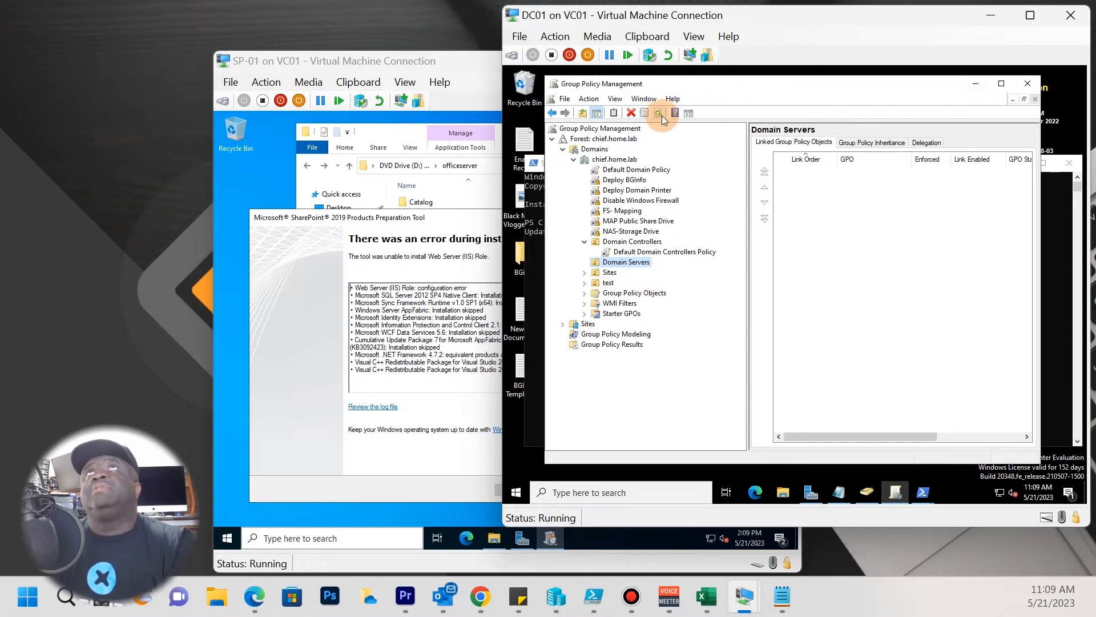
left_click(616, 159)
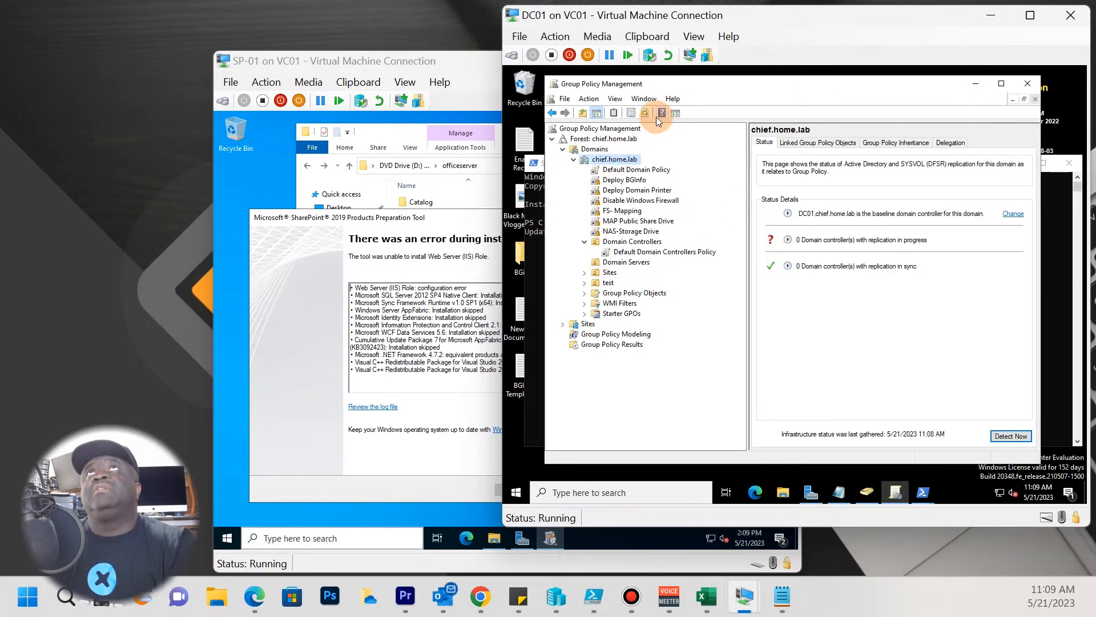
left_click(975, 83)
left_click(652, 252)
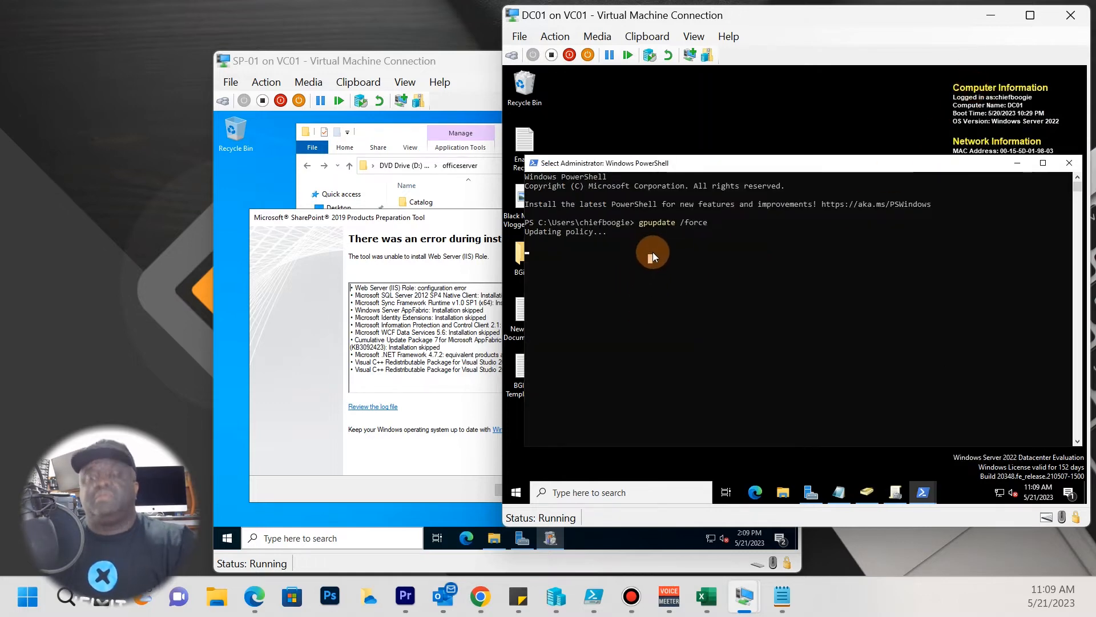
On DC01, edit the previous gpupdate /force command into gpupdate /sync and run it.
key("Return")
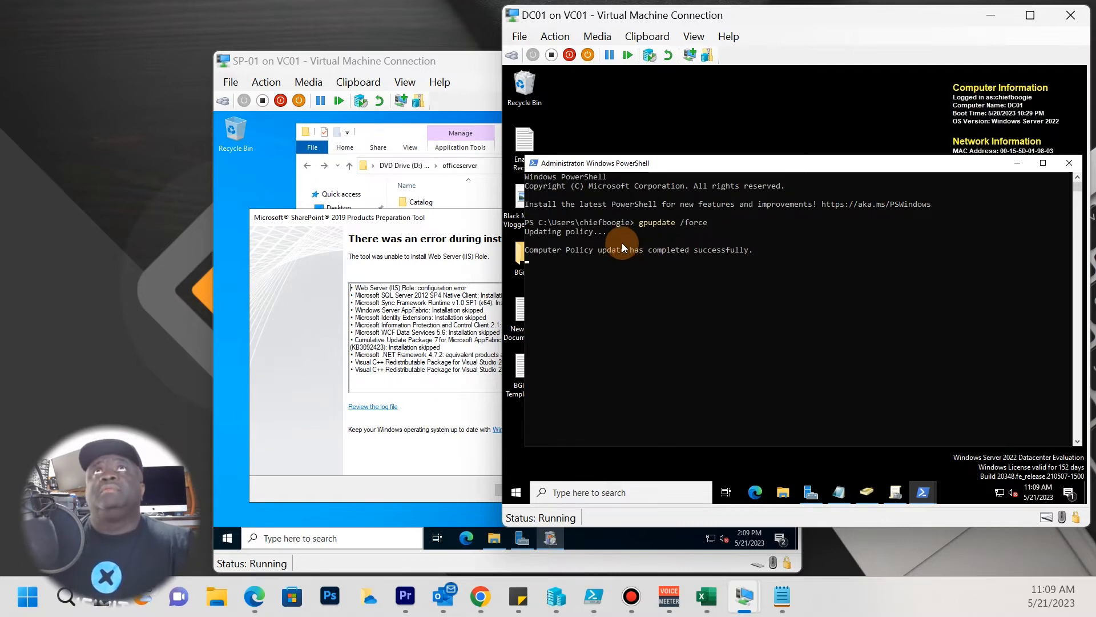
key("Return")
key("Return")
type("gp")
left_click(653, 259)
key("Escape")
key("Up")
key("BackSpace")
key("BackSpace")
key("BackSpace")
key("BackSpace")
key("BackSpace")
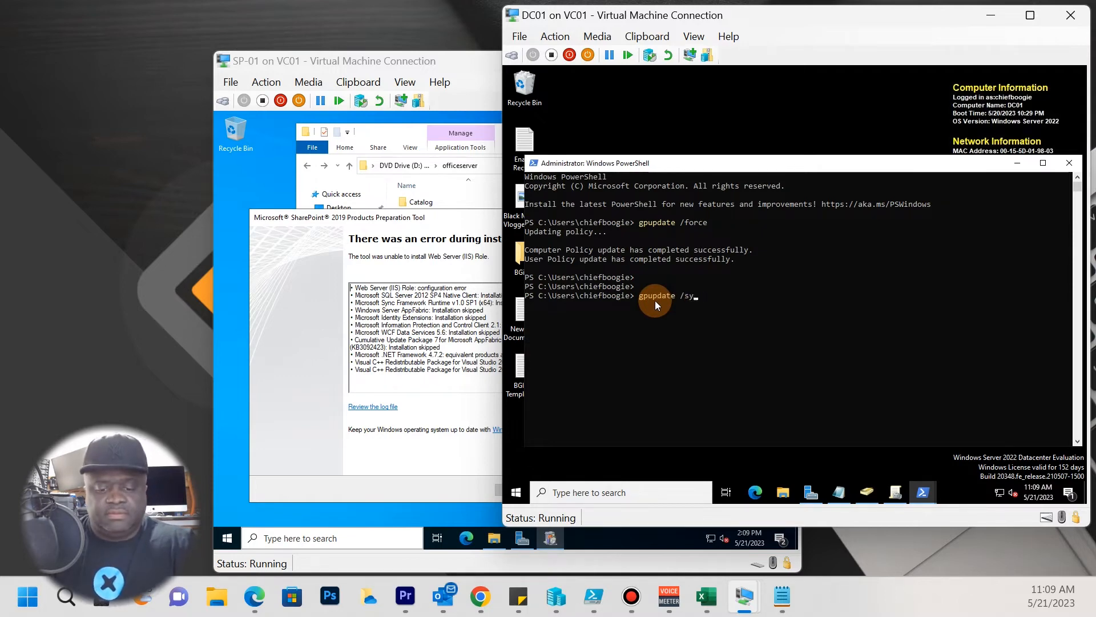
type("sync")
key("Return")
type("y")
key("Return")
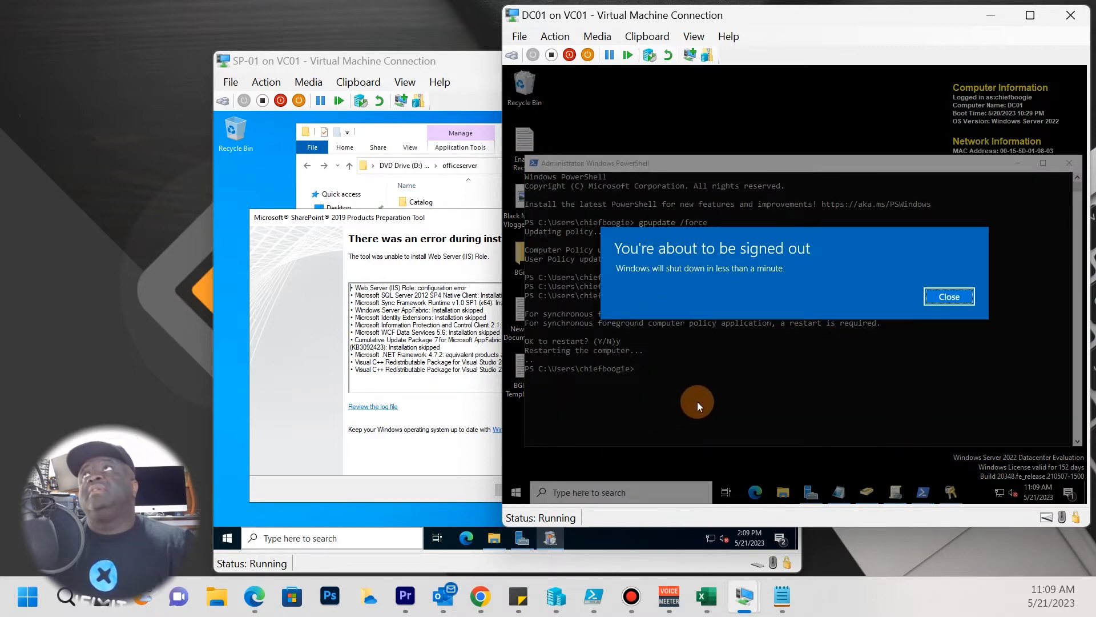
On SP-01, dismiss the prep tool error, close the officeserver folder, and run 'gpupdate ./sync' in PowerShell.
left_click(458, 465)
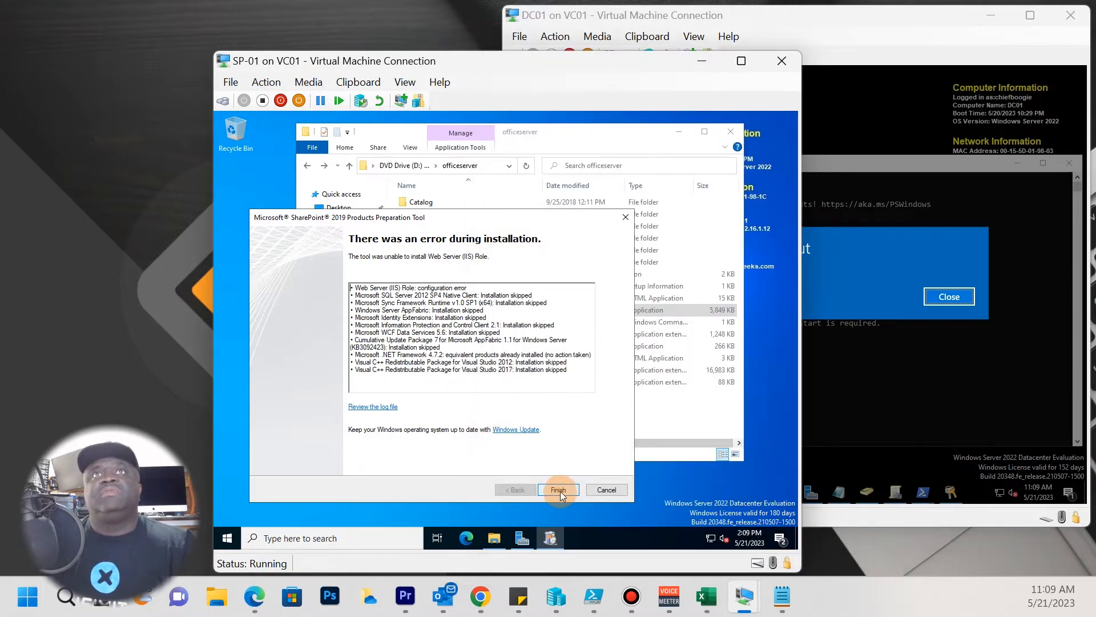
left_click(560, 492)
left_click(731, 132)
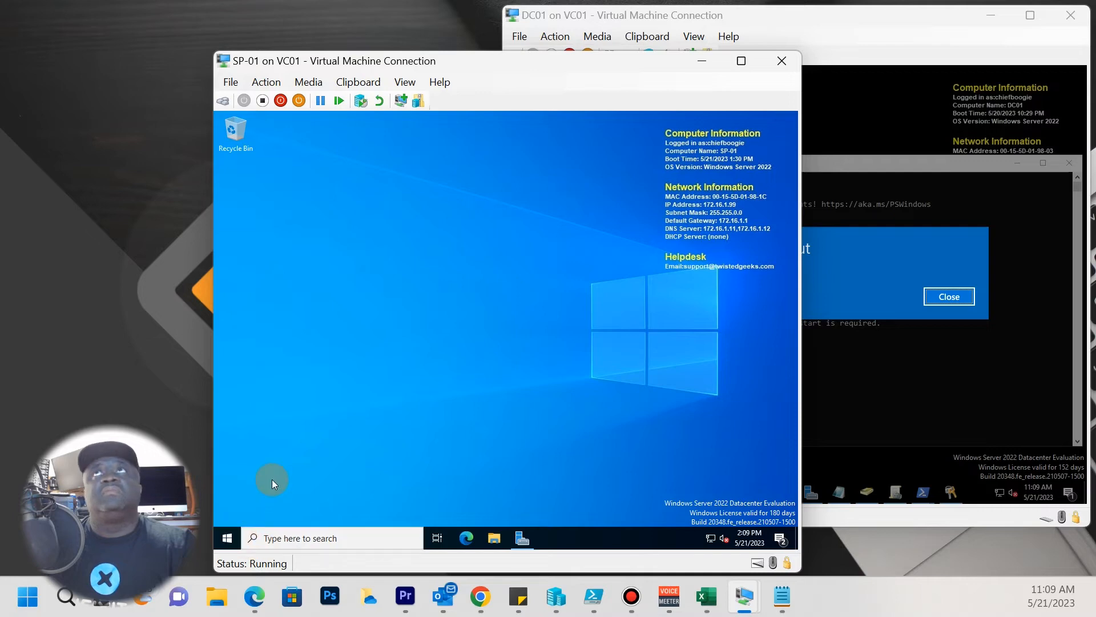
left_click(227, 536)
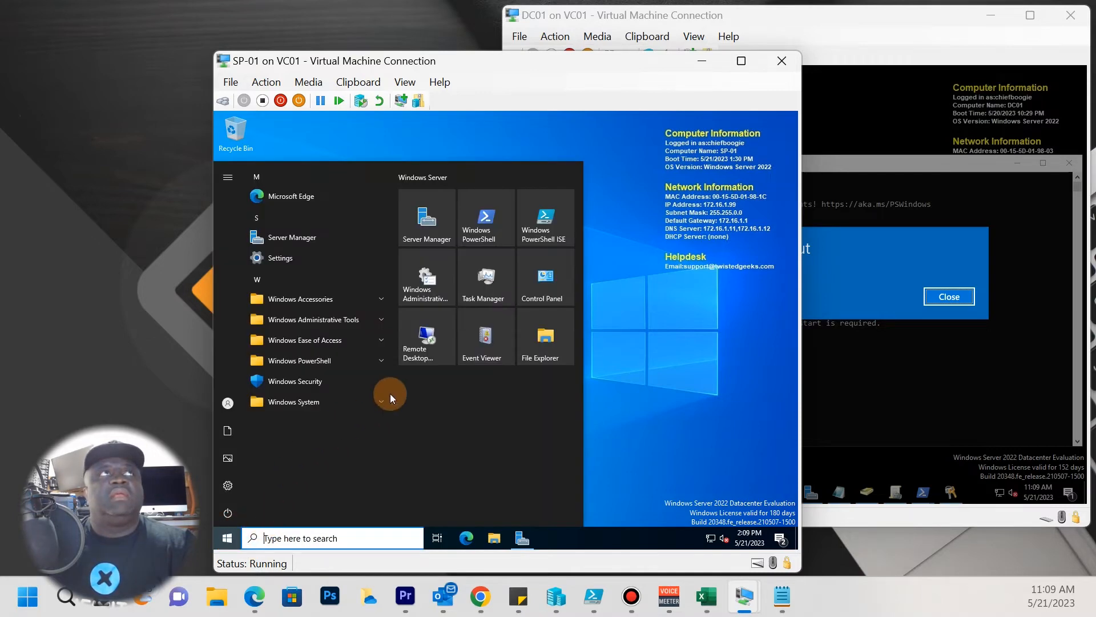
left_click(487, 230)
left_click(443, 294)
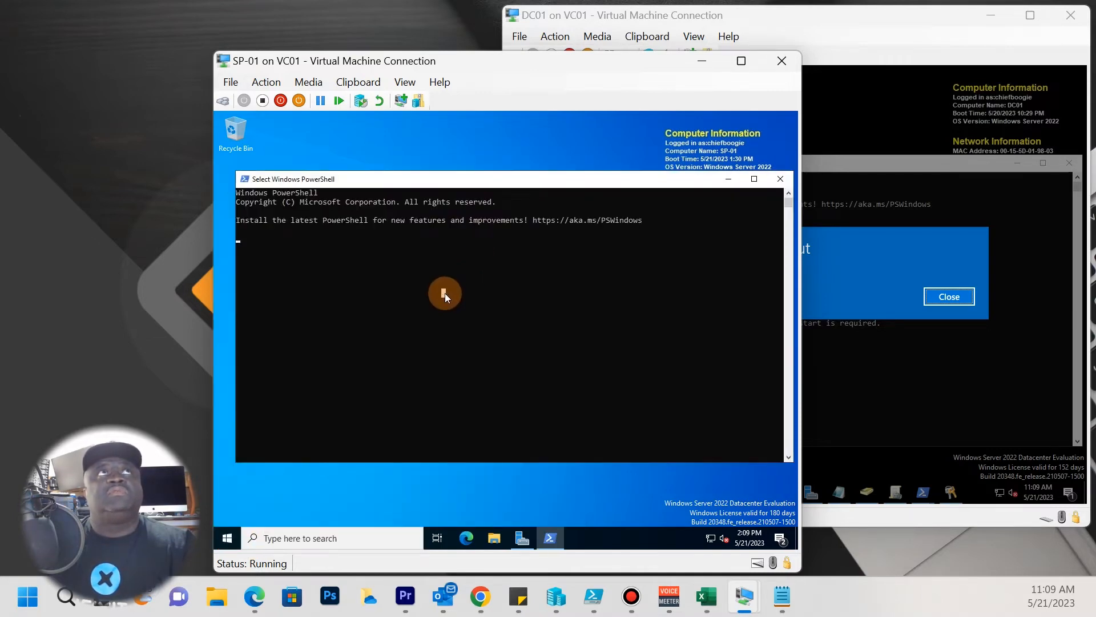
type("g")
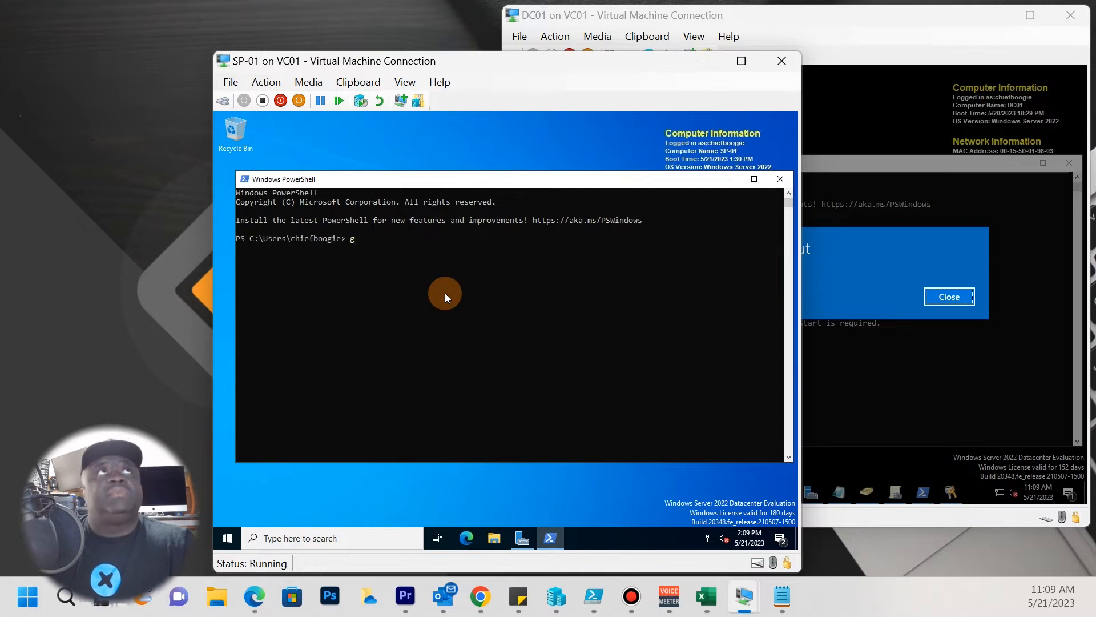
type("pup")
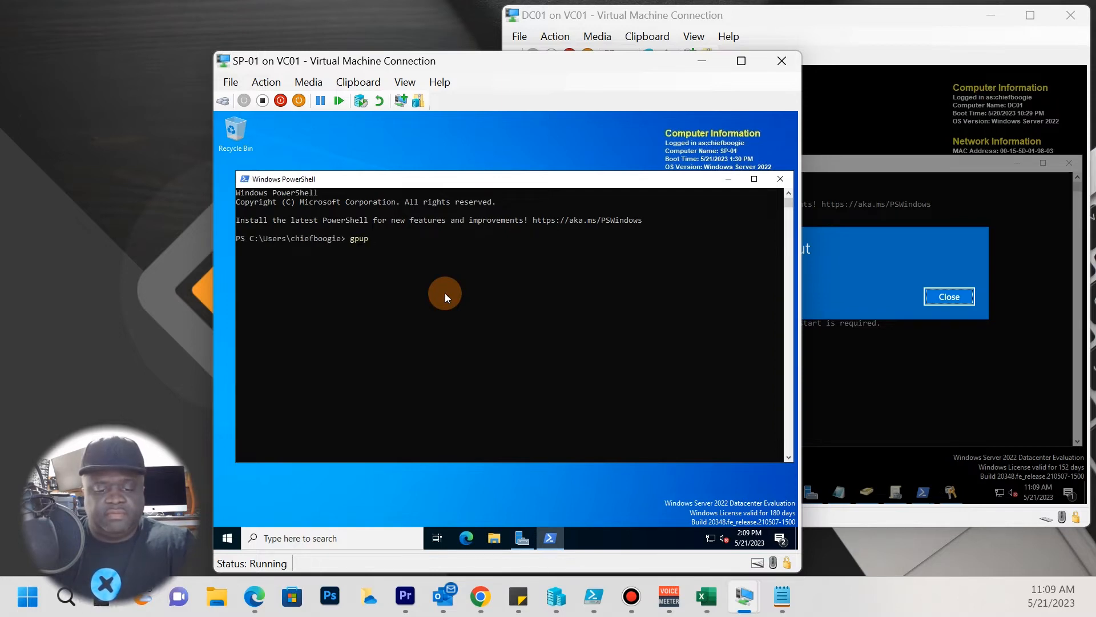
type("date .")
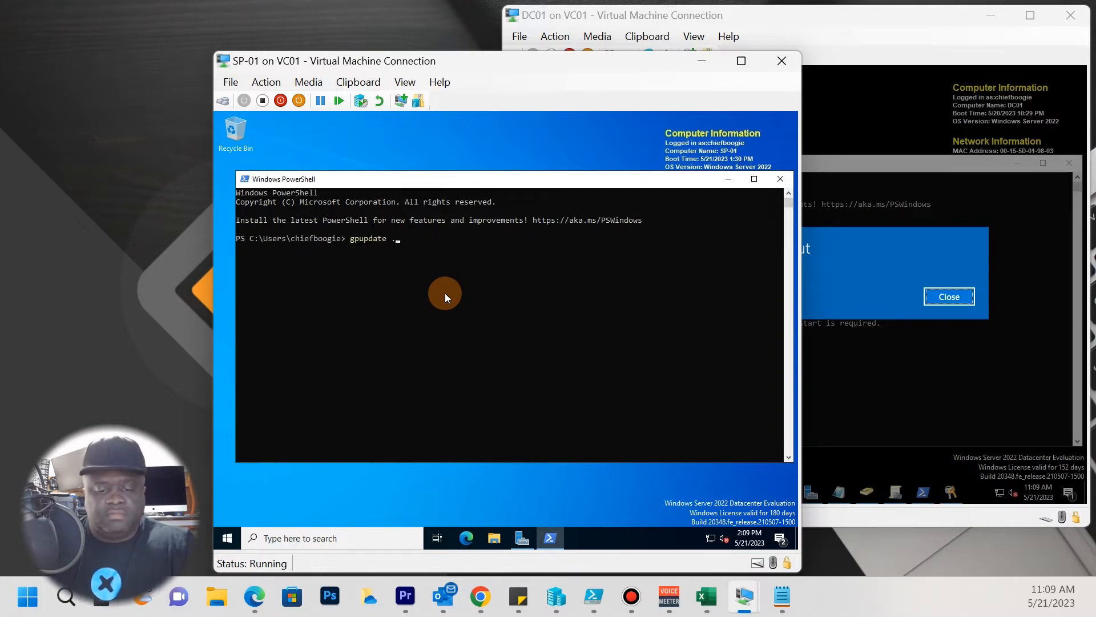
key("BackSpace")
type("/")
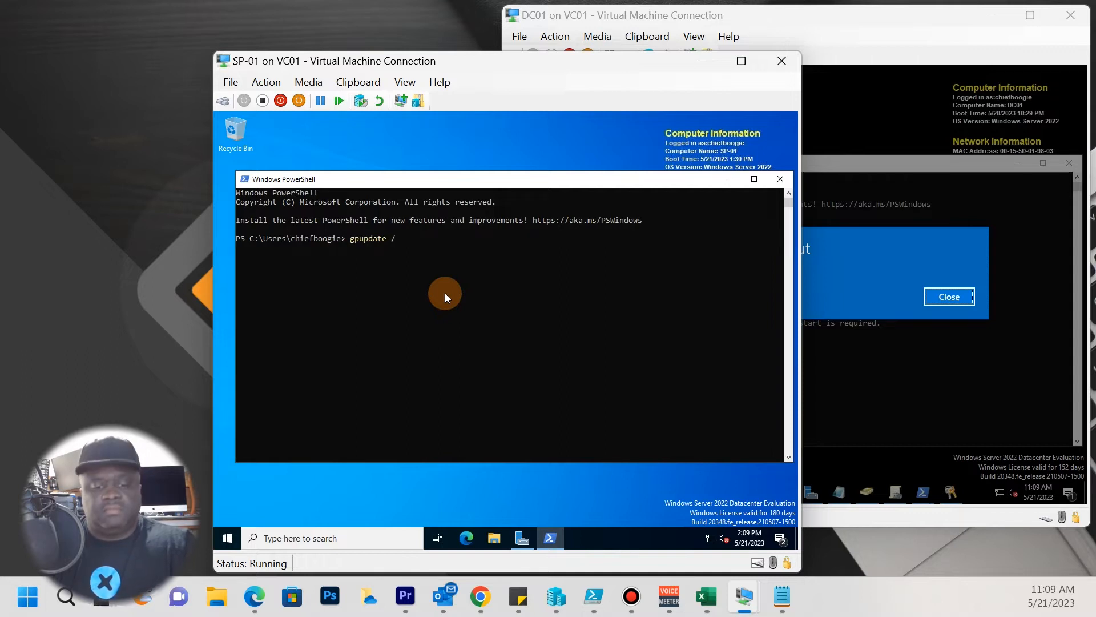
type("sync")
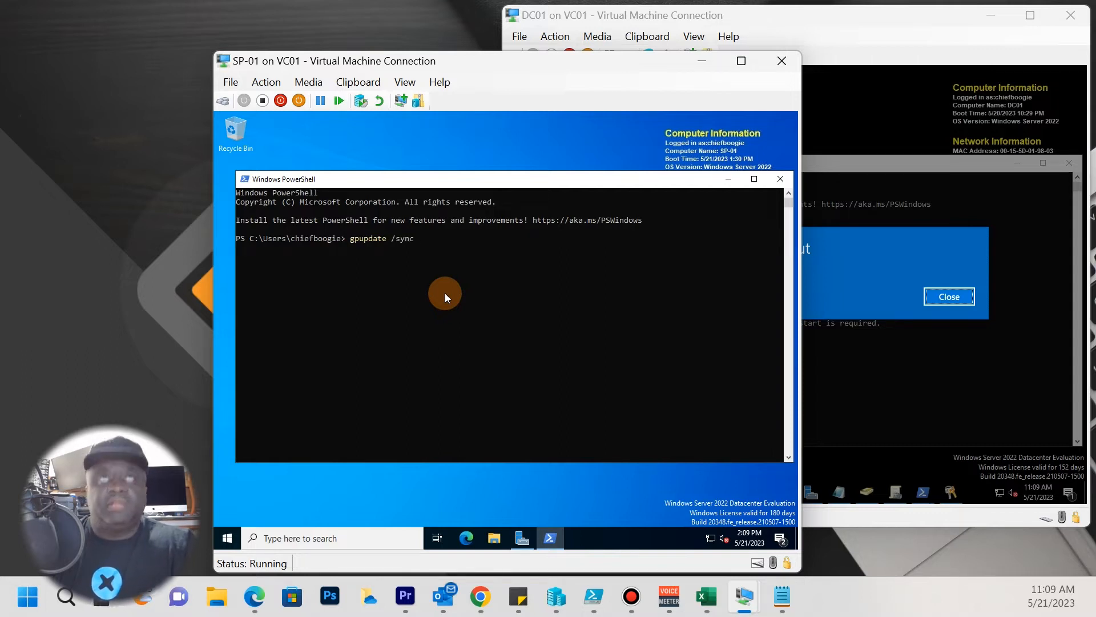
key("Return")
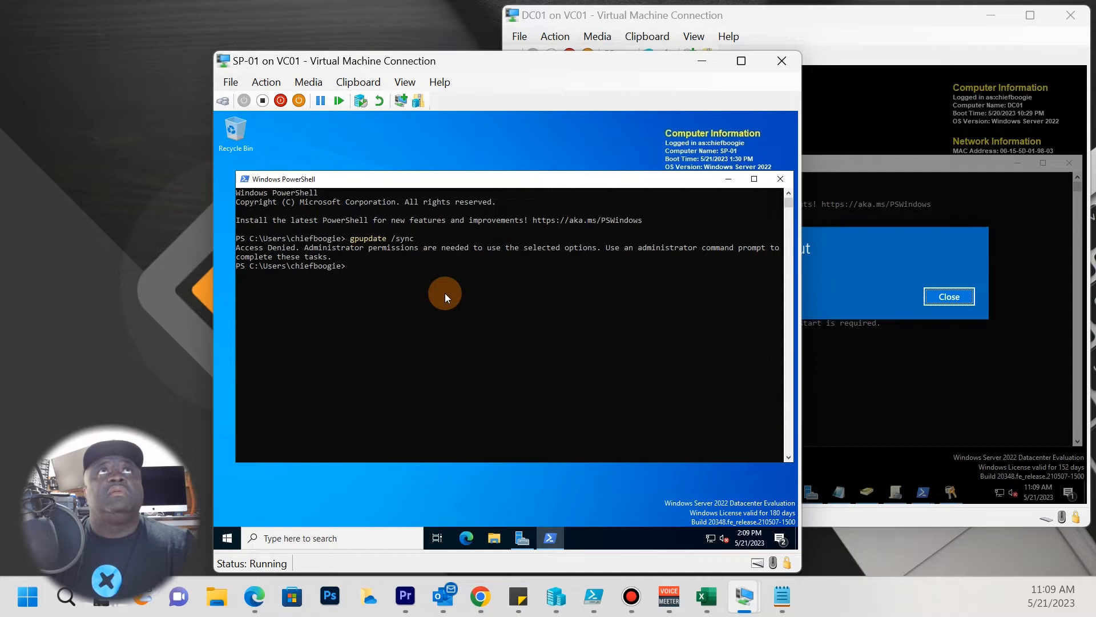
Run gpupdate /sync in an elevated PowerShell on SP-01 and answer Y to restart.
left_click(227, 538)
right_click(468, 233)
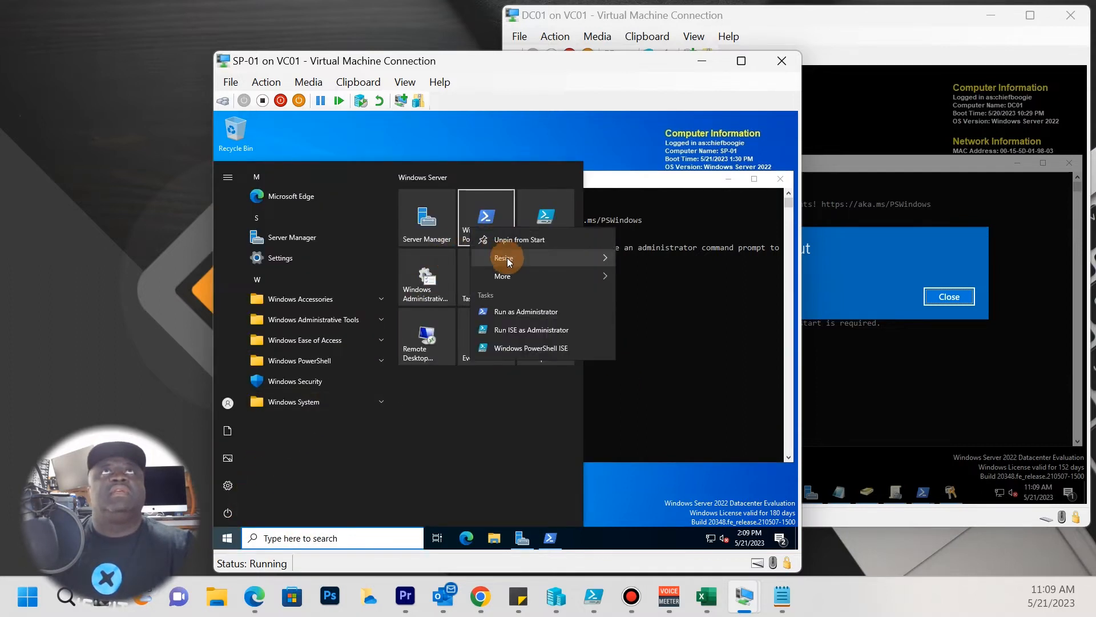
left_click(527, 312)
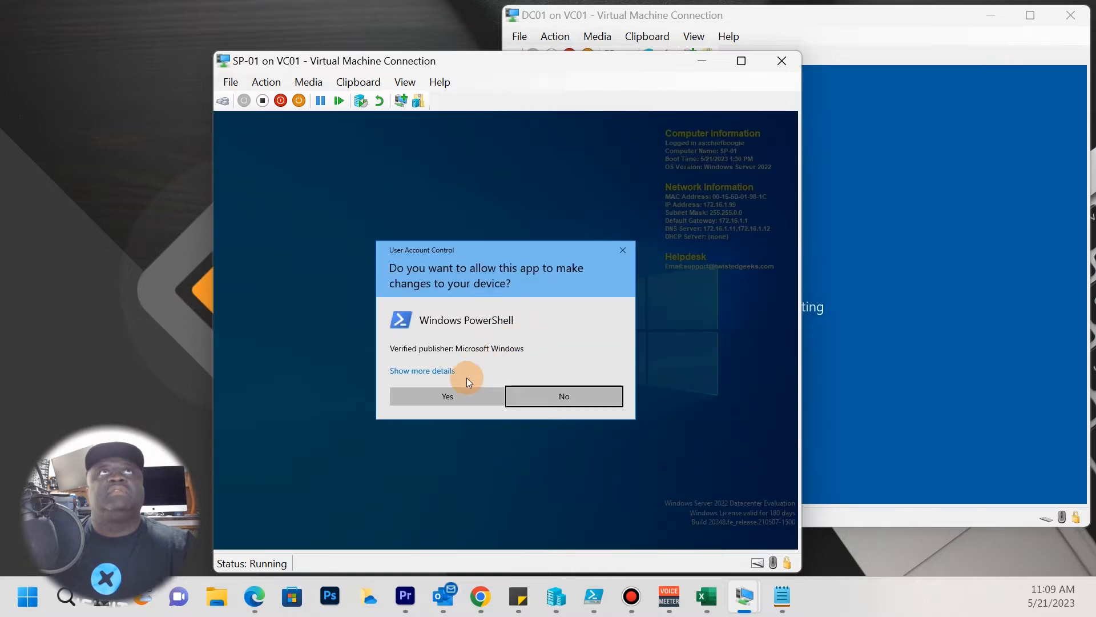
left_click(454, 394)
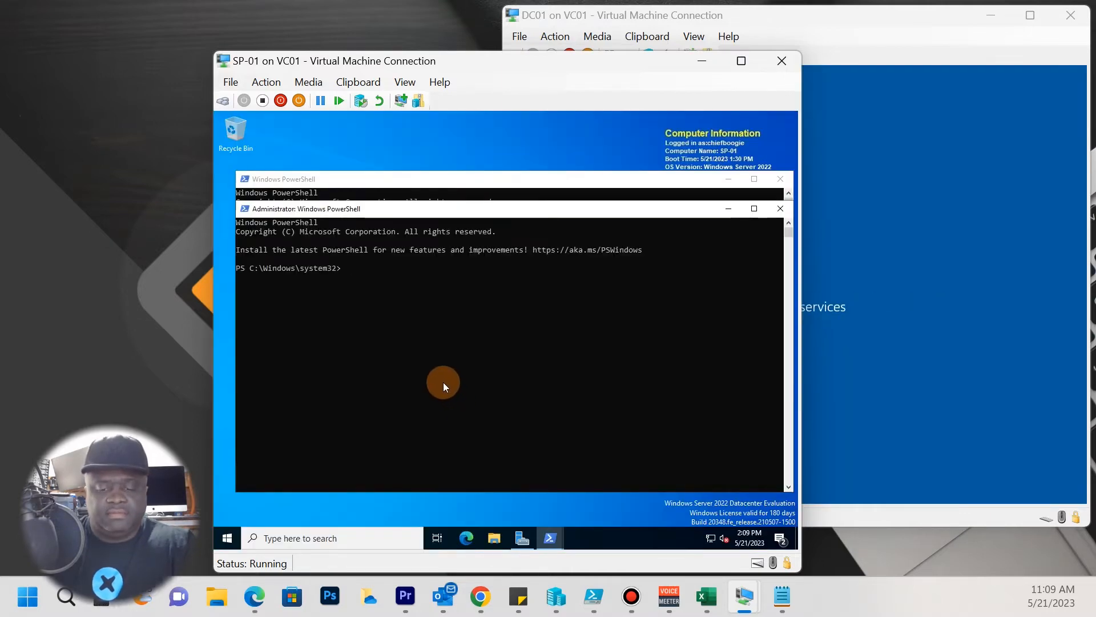
type("gpupdate /")
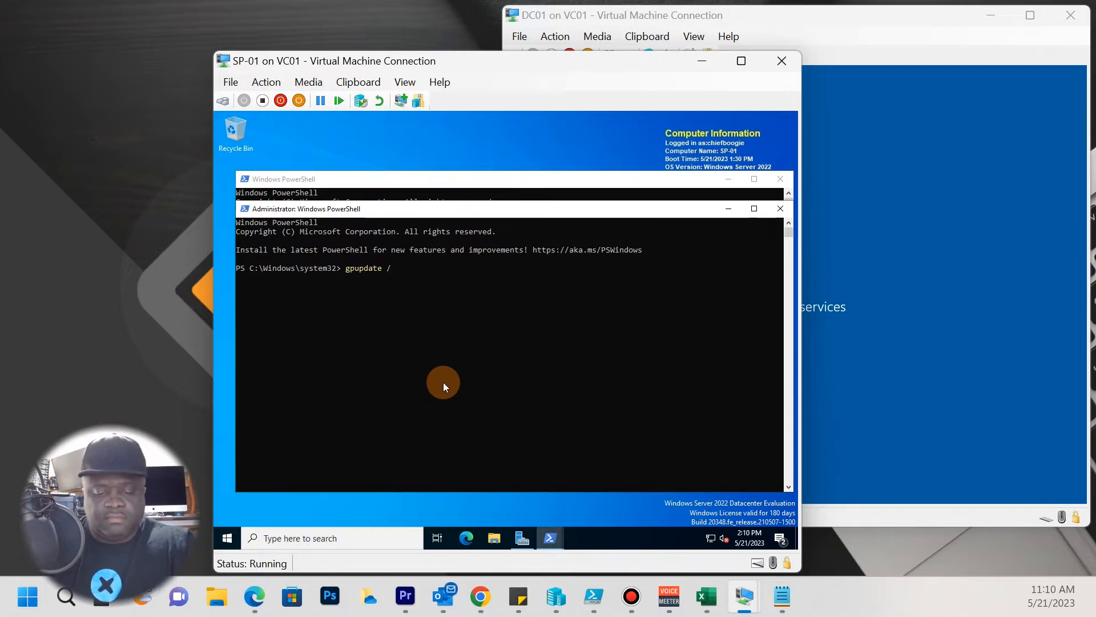
type("syn")
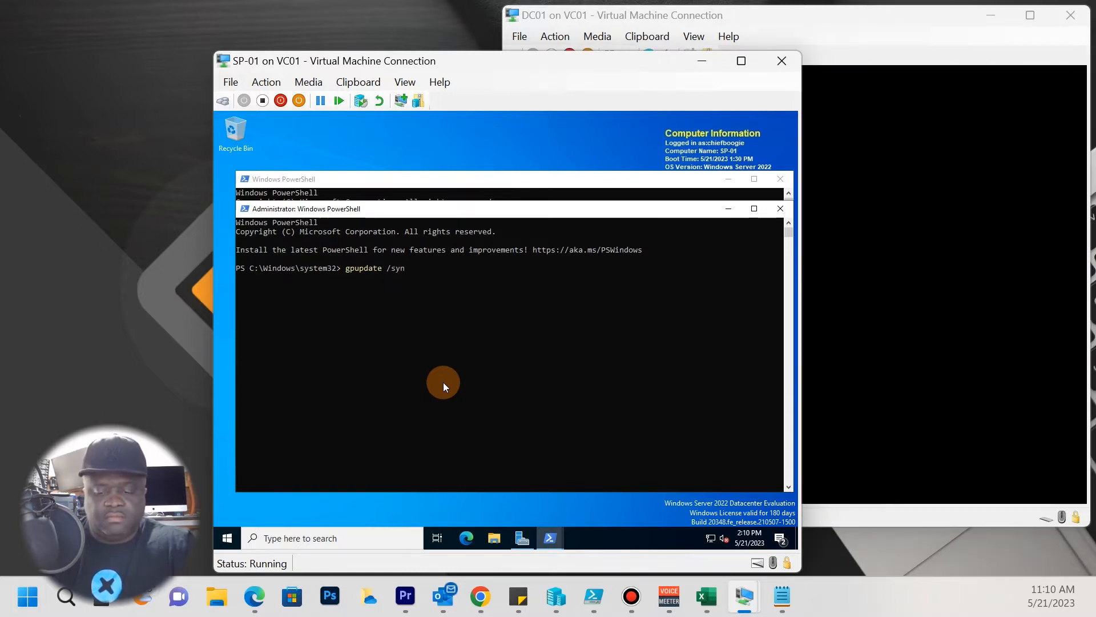
type("c")
key("Return")
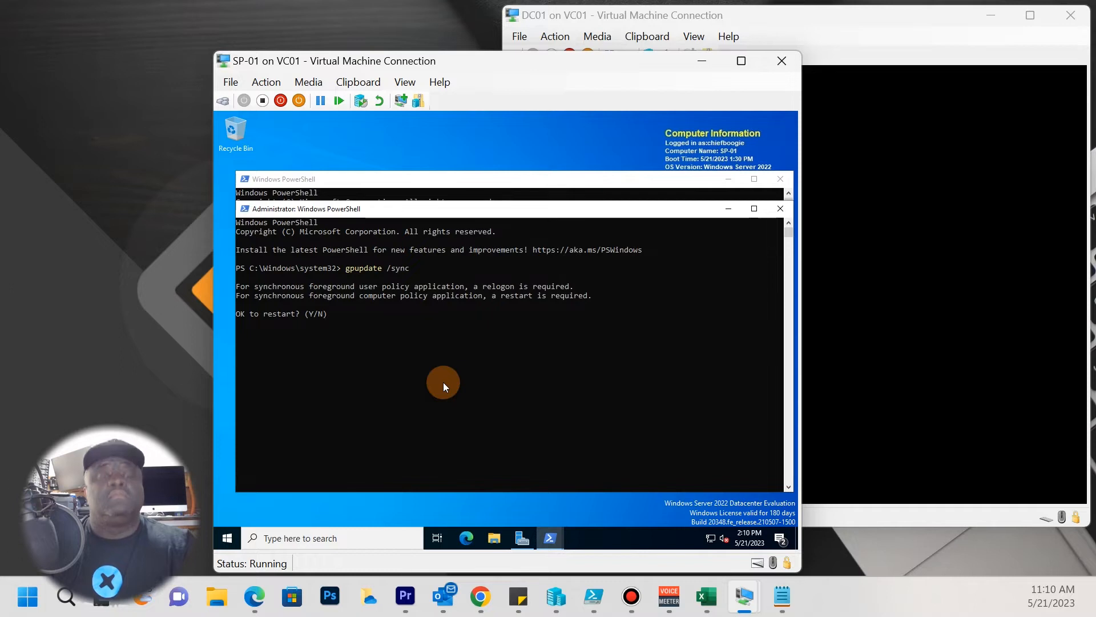
type("Y")
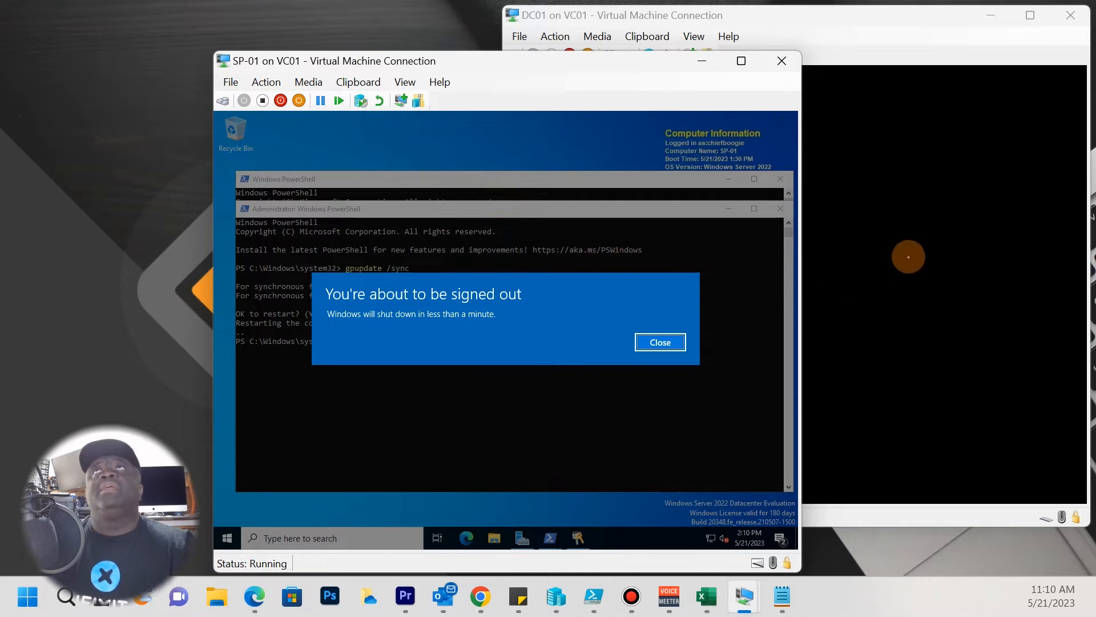
left_click(909, 261)
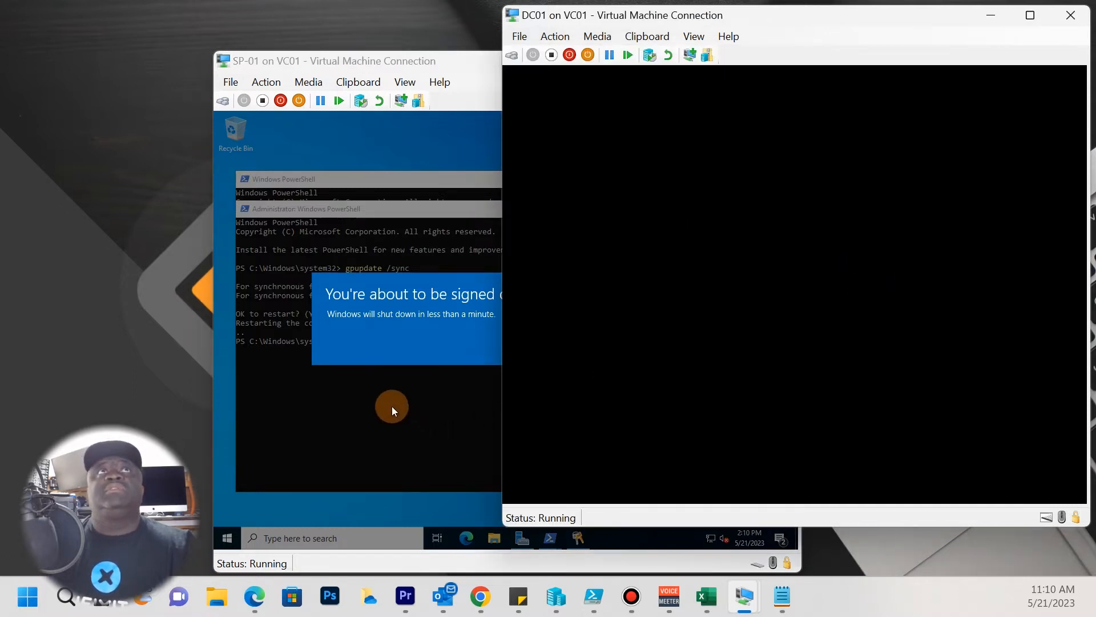
left_click(395, 410)
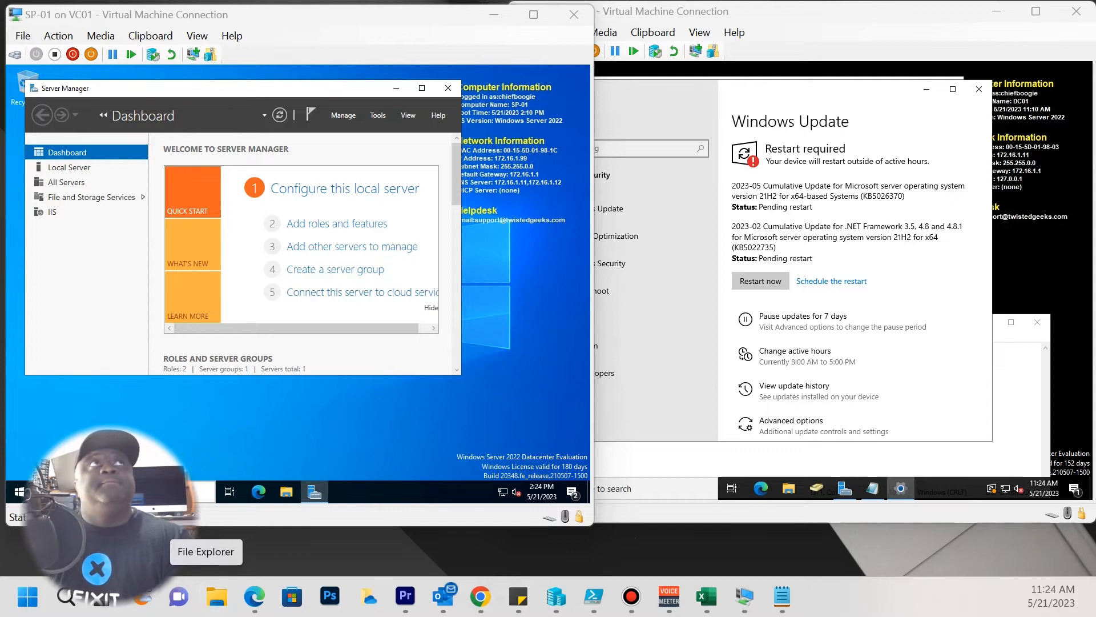
Open Windows Update settings on SP-01 via a Start search for 'up' and compare with DC01.
left_click(18, 491)
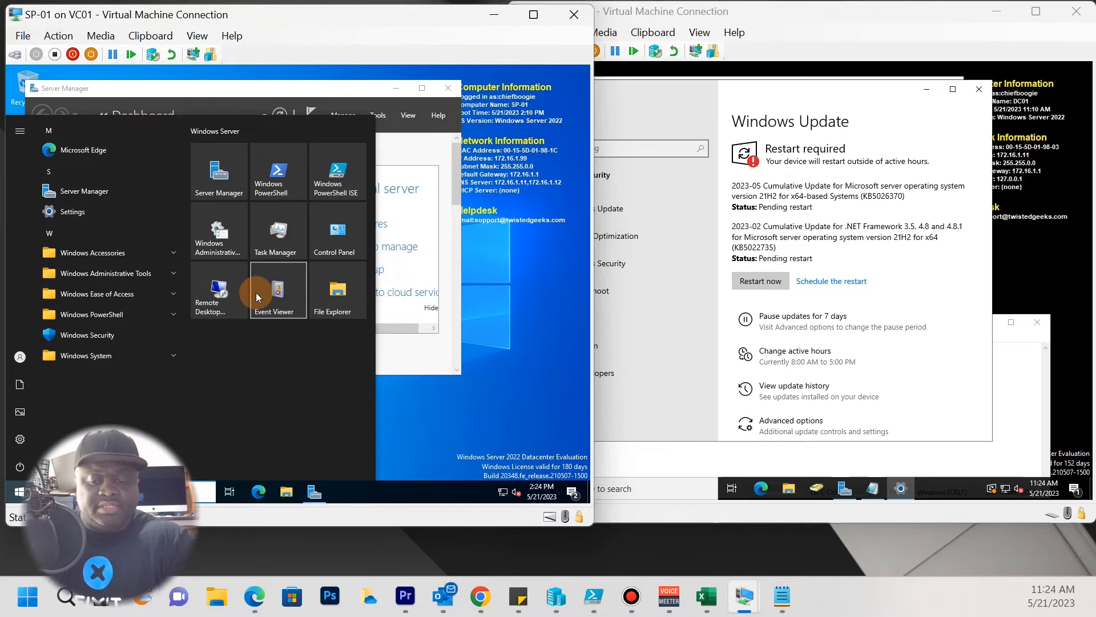
type("up")
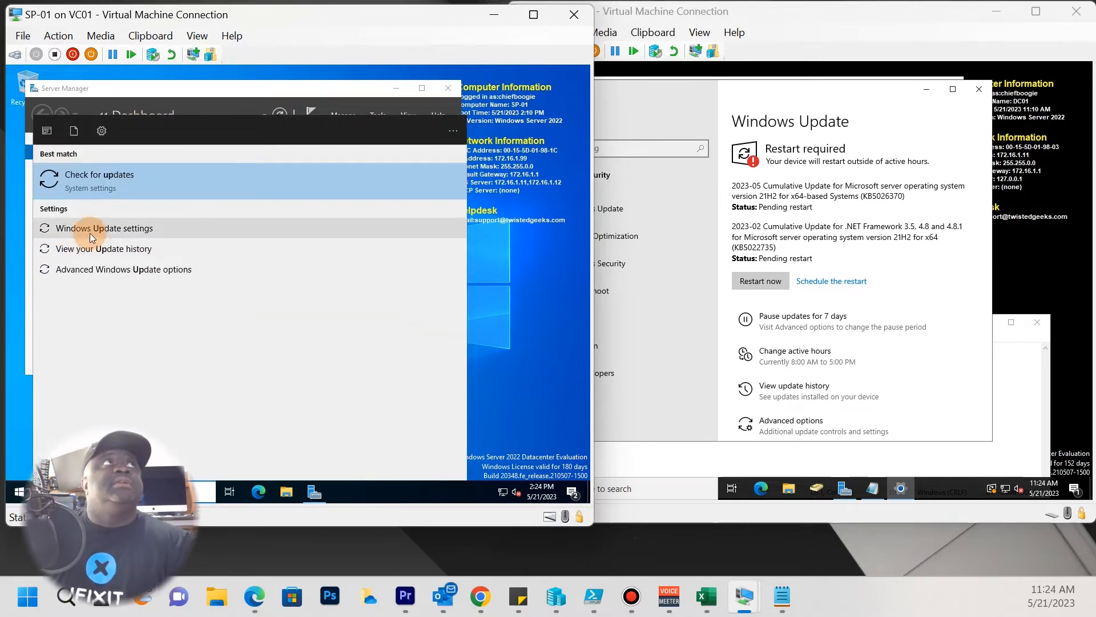
left_click(107, 231)
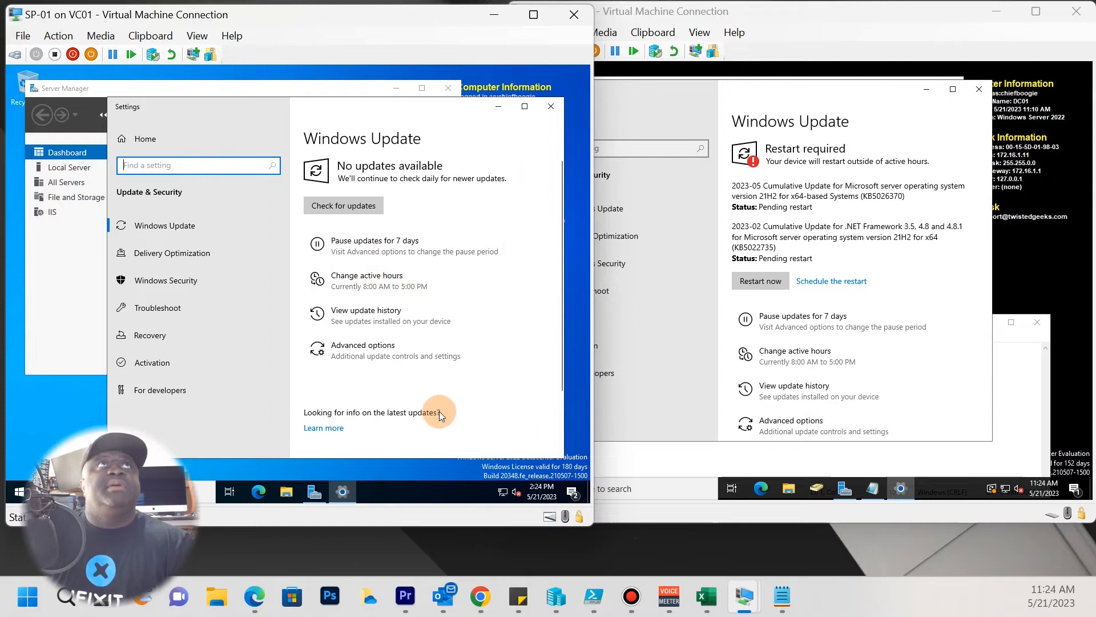
left_click(847, 124)
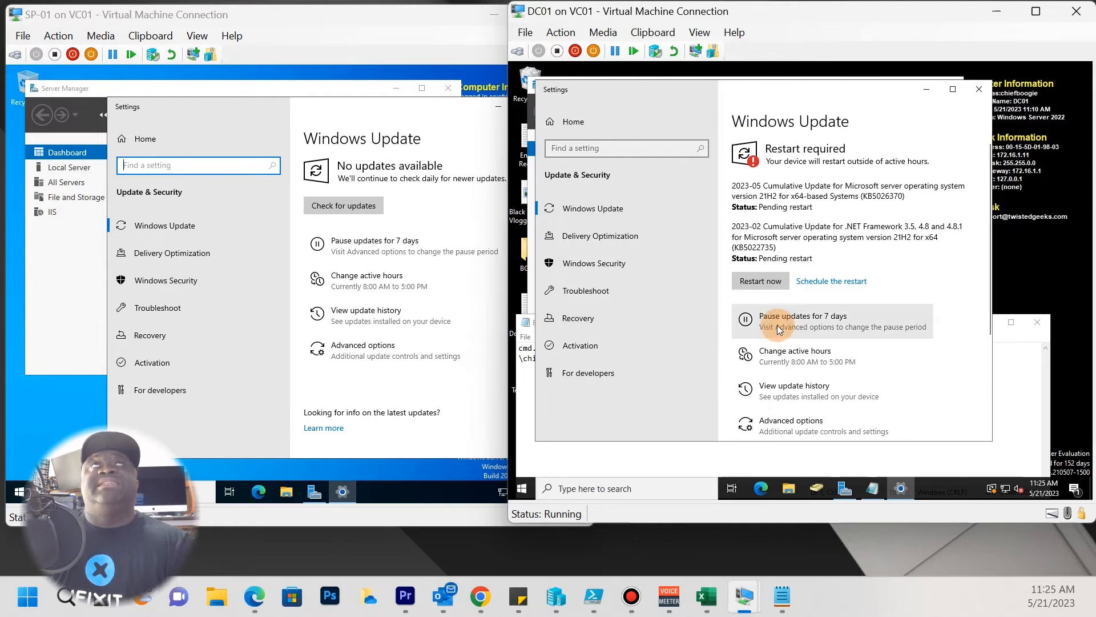
left_click(453, 111)
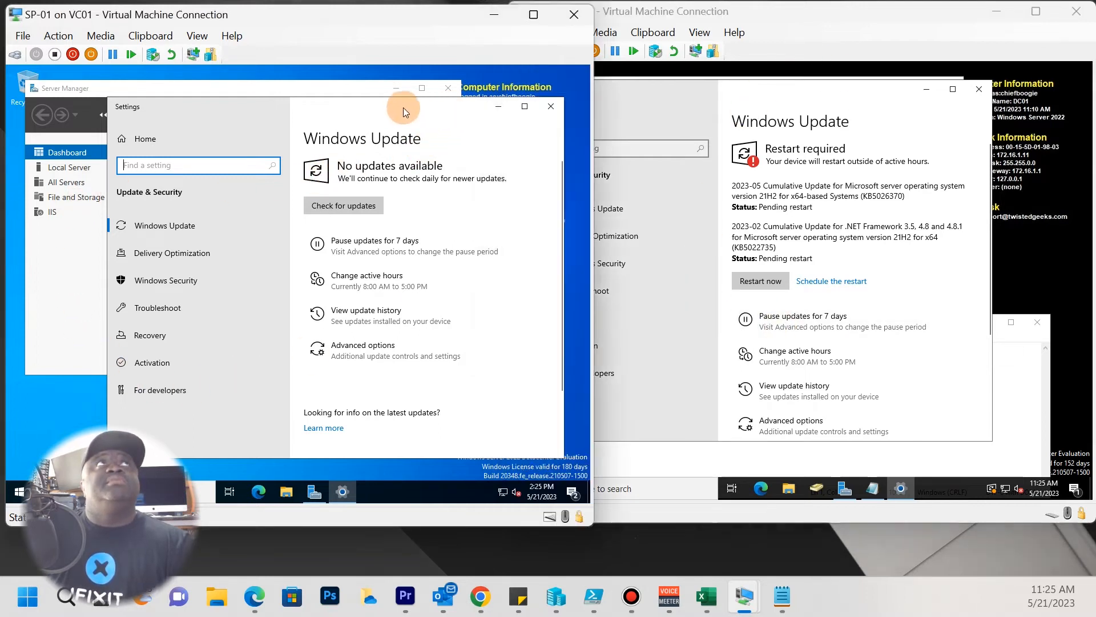
left_click_drag(468, 110, 450, 113)
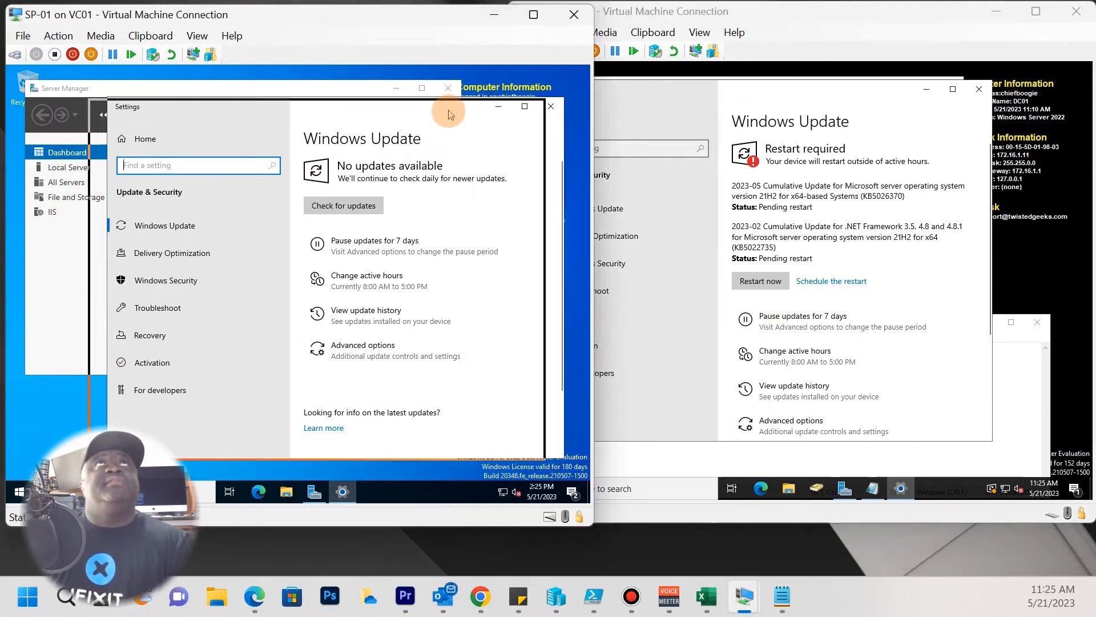
left_click(323, 91)
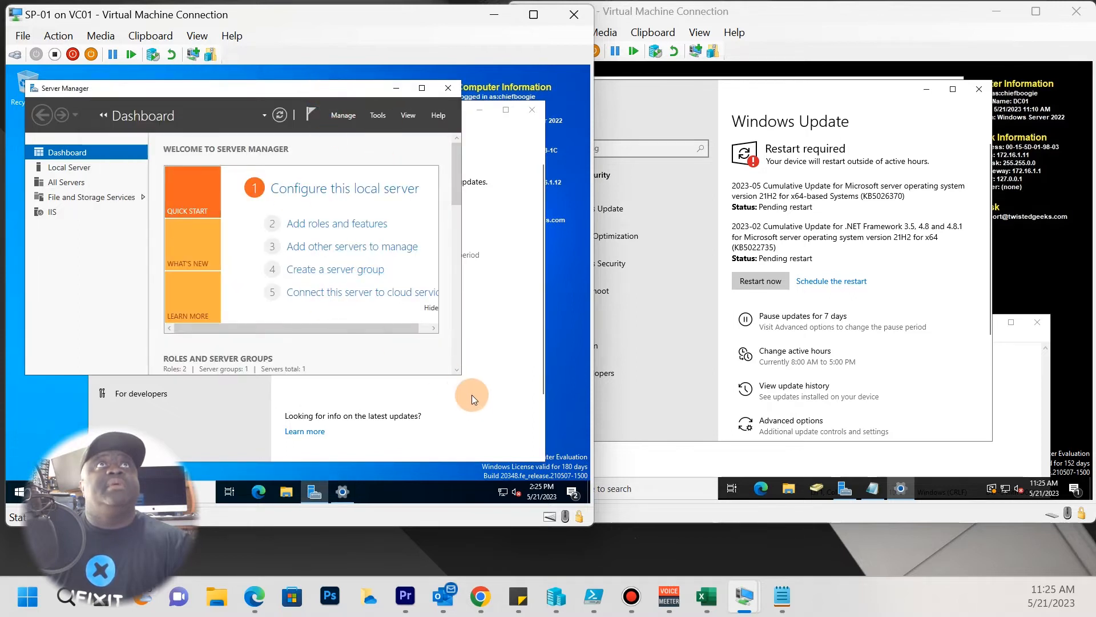
Launch the SharePoint prerequisite installer from the DVD's officeserver folder, approving elevation.
left_click(292, 492)
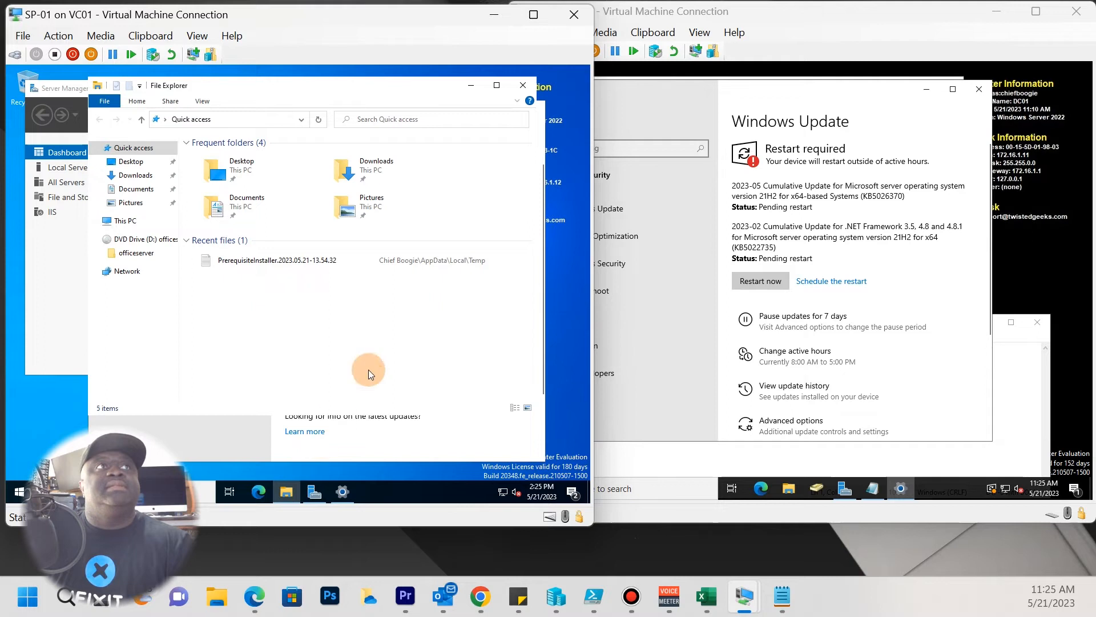
left_click(143, 240)
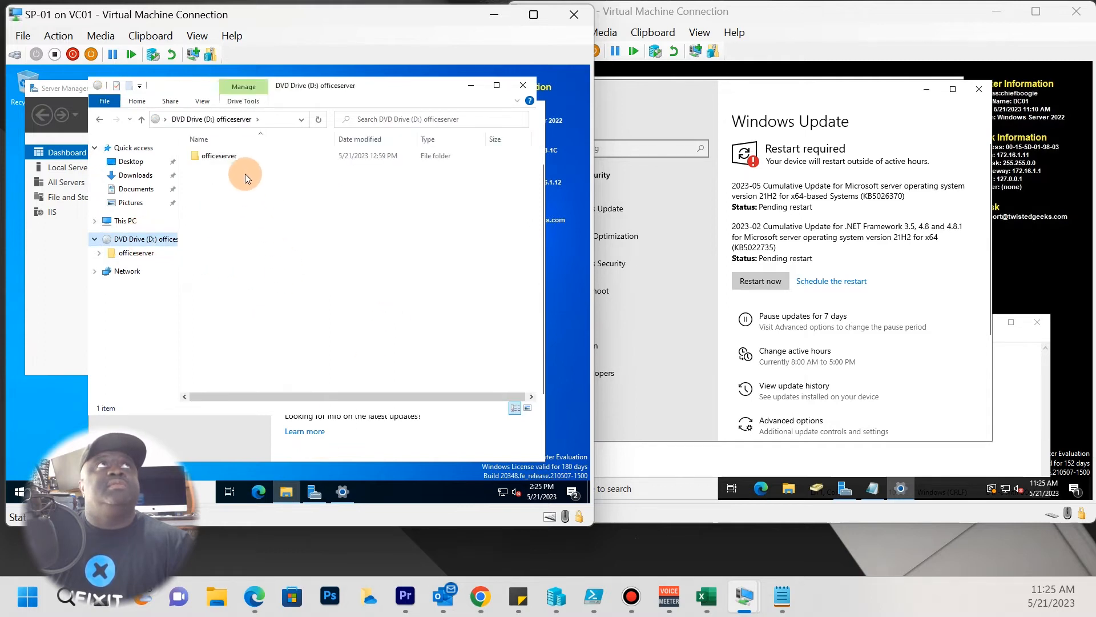
double_click(222, 155)
double_click(235, 263)
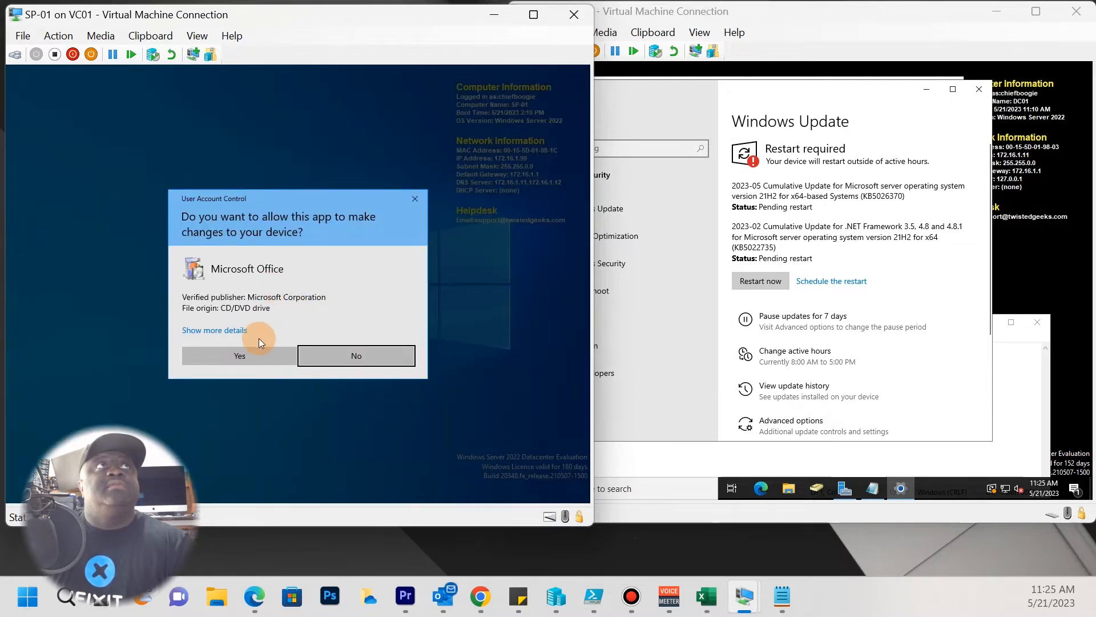
left_click(253, 350)
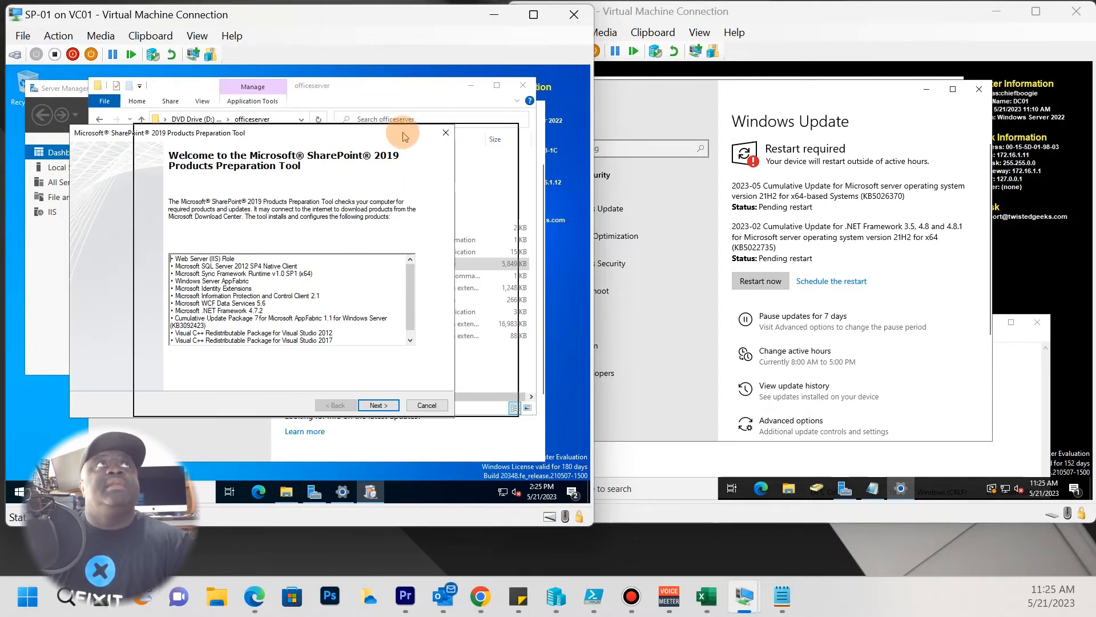
left_click_drag(405, 136, 404, 136)
Accept the prerequisite license terms and start installing the SharePoint 2019 prerequisites.
left_click(442, 404)
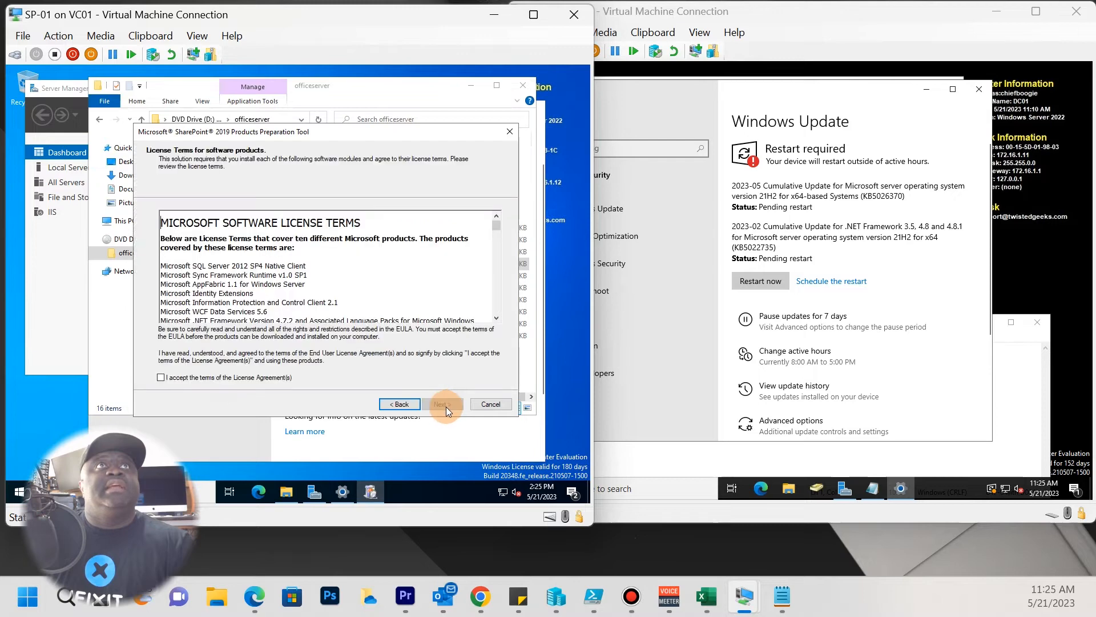
left_click(234, 377)
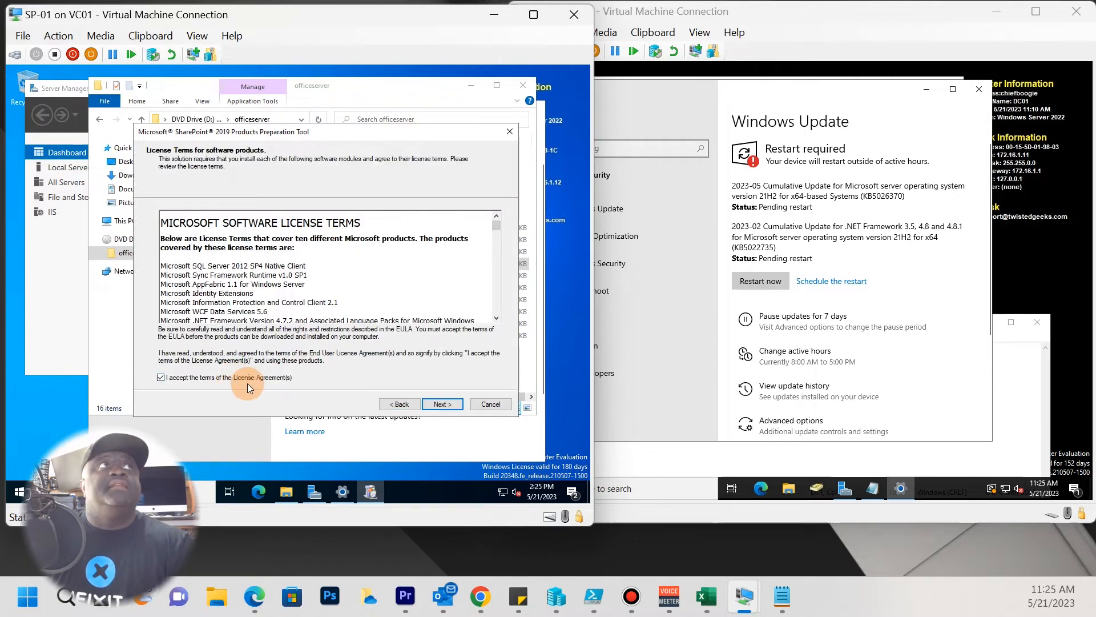
left_click(439, 404)
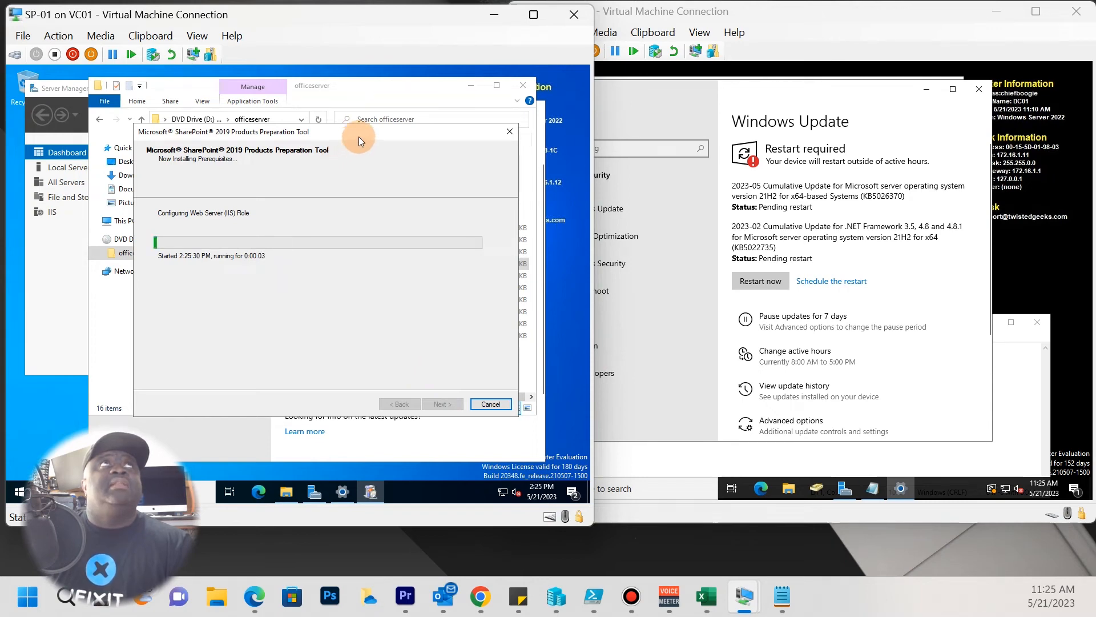
Move the Preparation Tool aside and let the prerequisites install until it asks for a restart.
left_click_drag(361, 134, 418, 188)
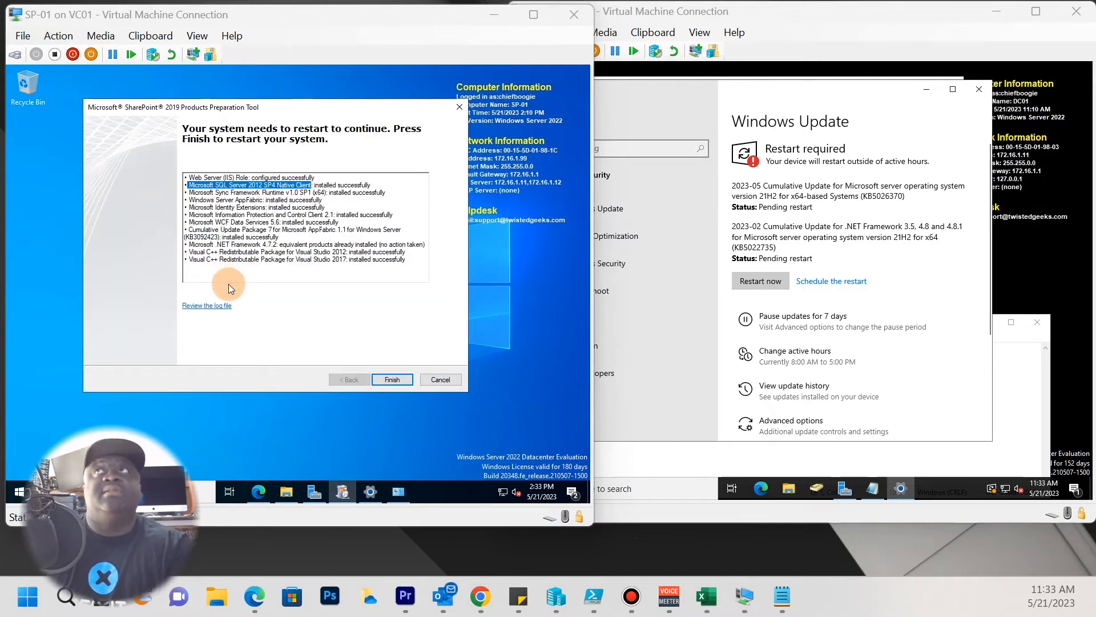
Review the prerequisite results summary and finish the Preparation Tool so SP-01 restarts.
left_click(359, 103)
left_click_drag(279, 105, 383, 182)
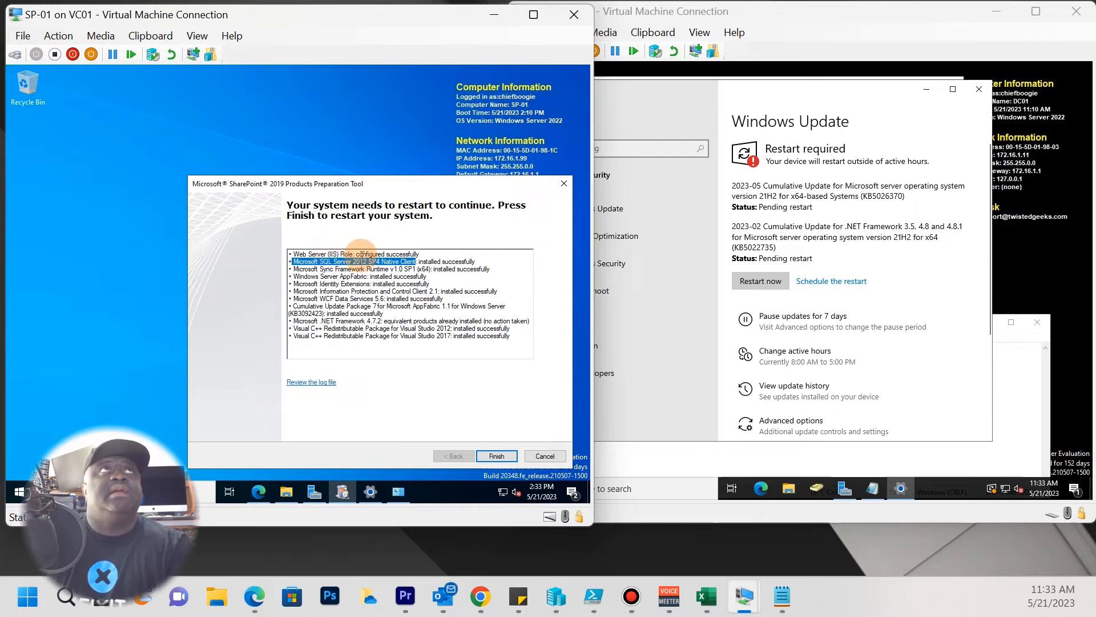
left_click(430, 269)
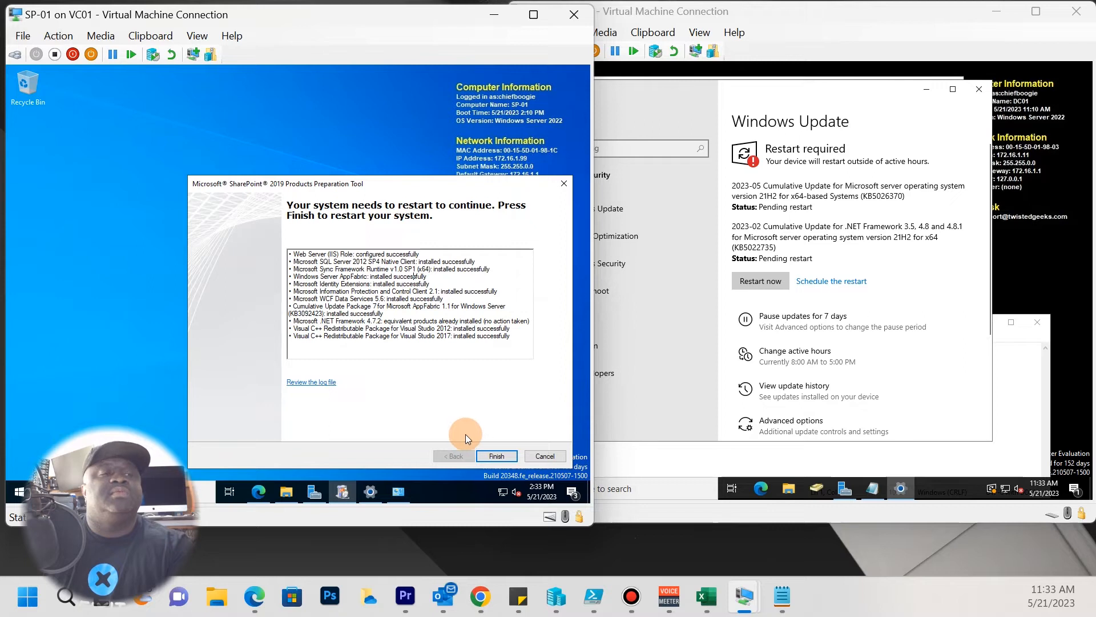
left_click(493, 455)
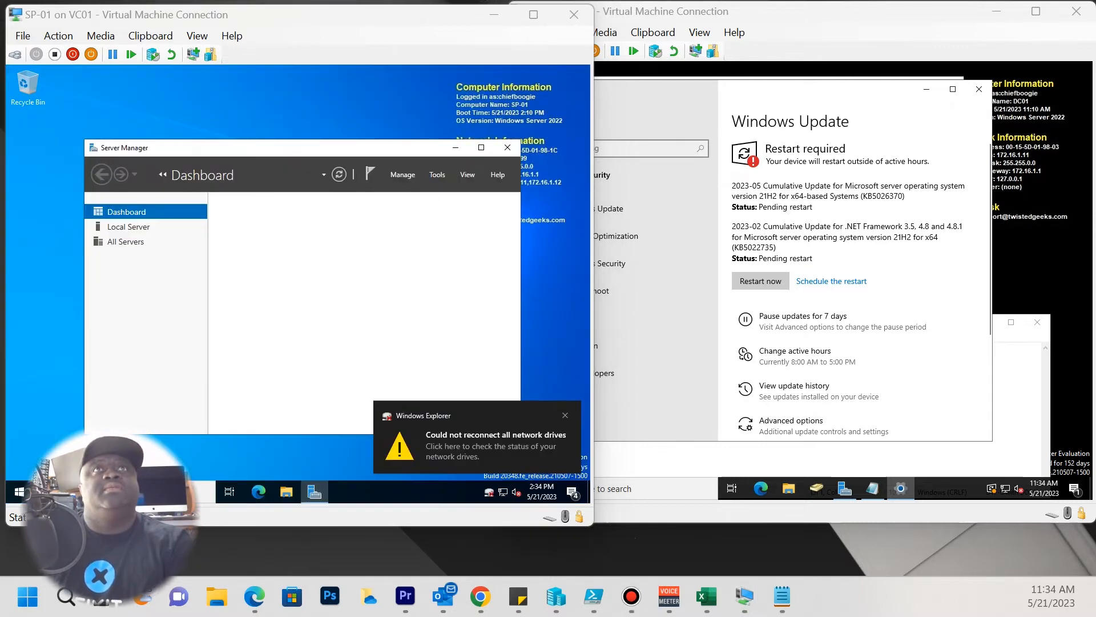
After the reboot, rearrange the windows and approve UAC so the Preparation Tool reports Installation Complete.
left_click(362, 146)
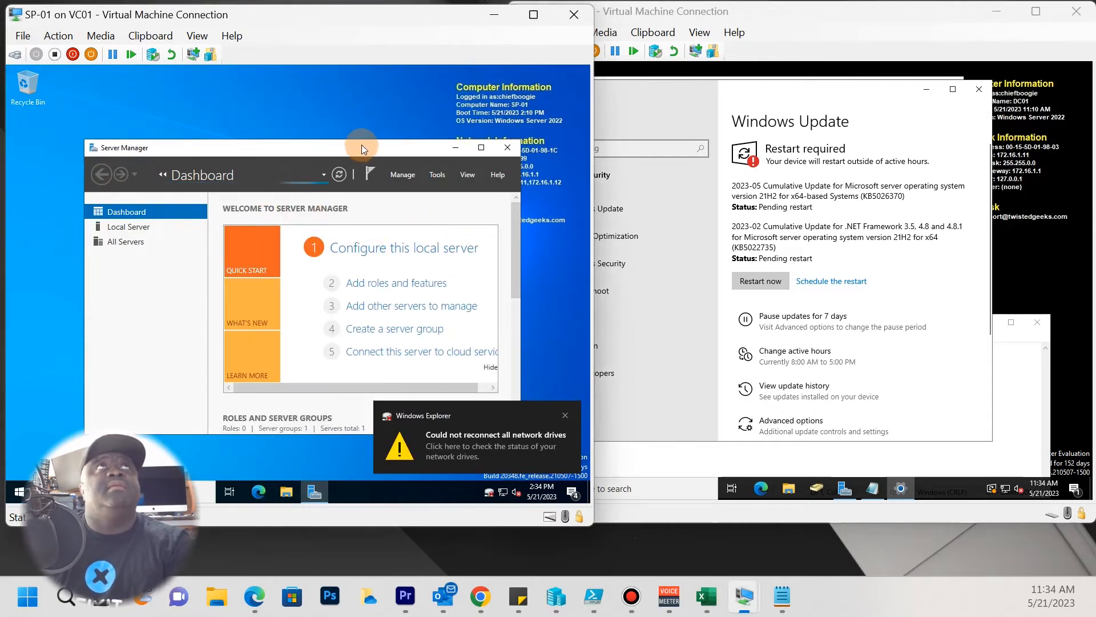
left_click_drag(350, 144, 345, 110)
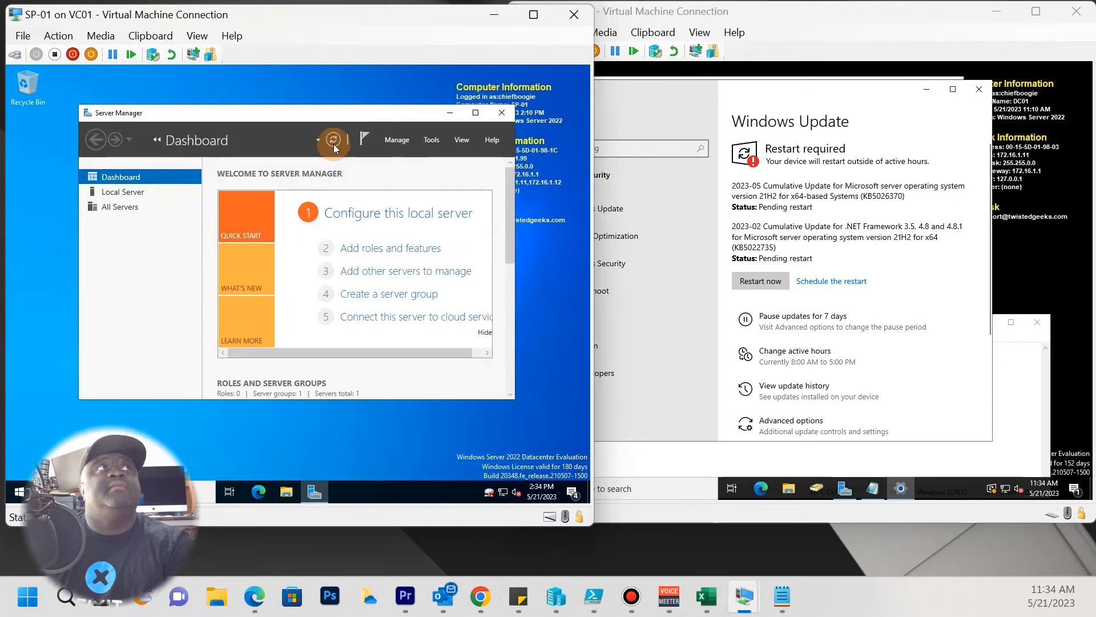
left_click_drag(357, 17, 599, 45)
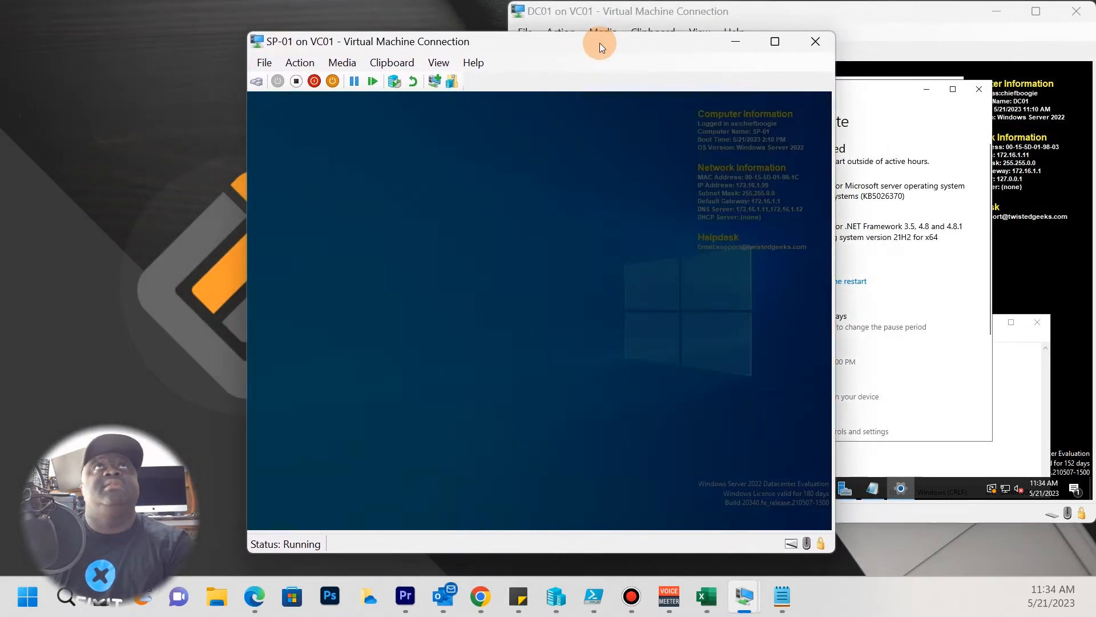
left_click(484, 384)
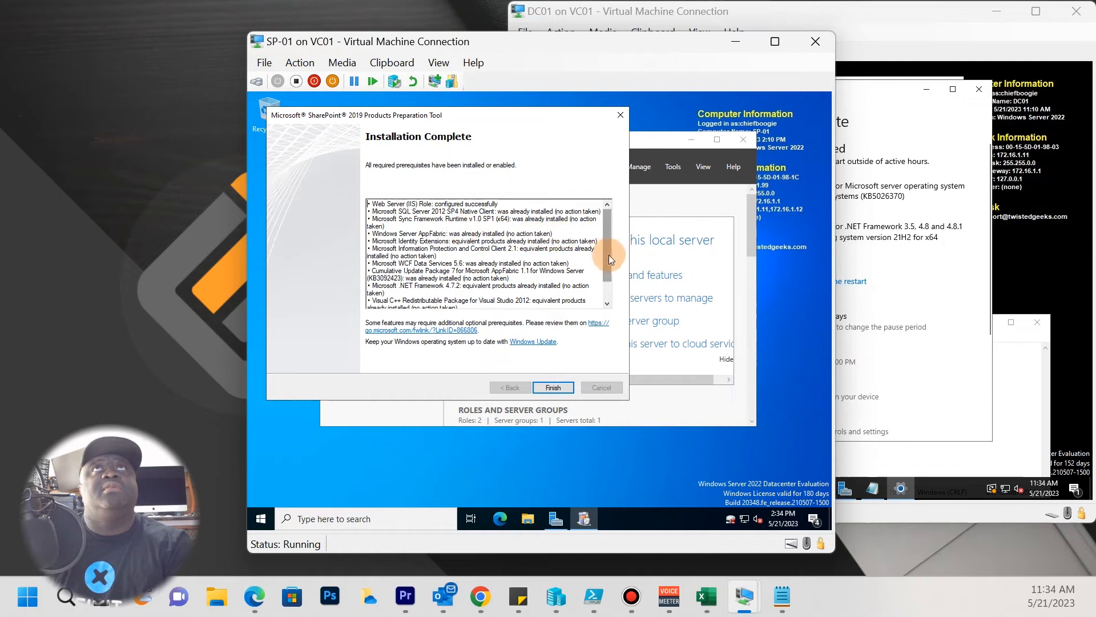
left_click_drag(609, 262, 612, 301)
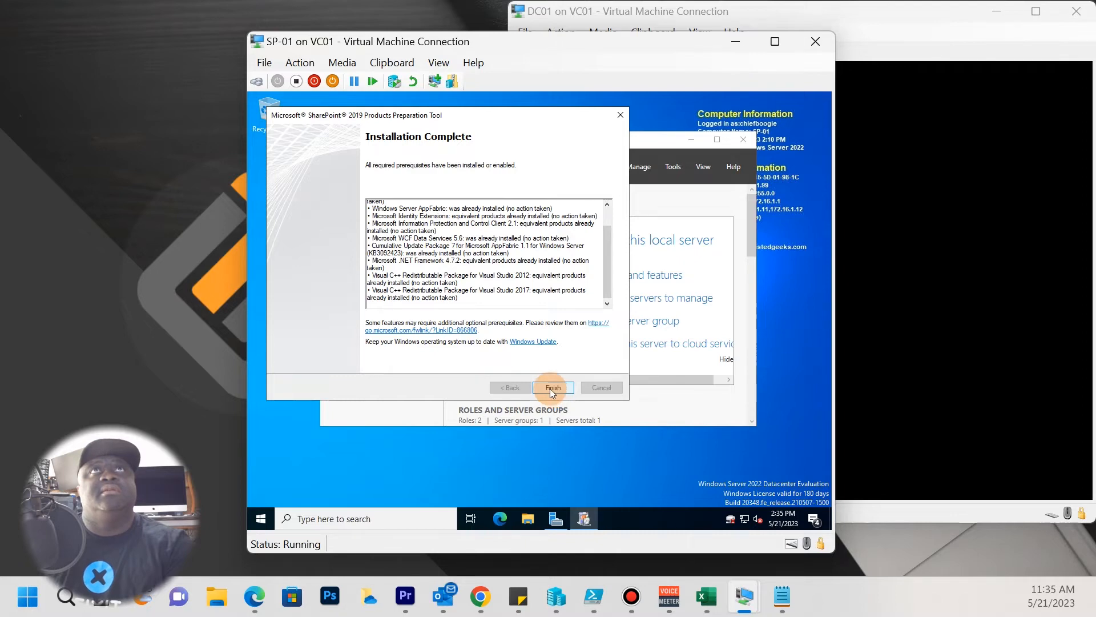
Close the Preparation Tool and launch setup from the DVD Drive (D:) officeserver folder, approving UAC.
left_click(551, 389)
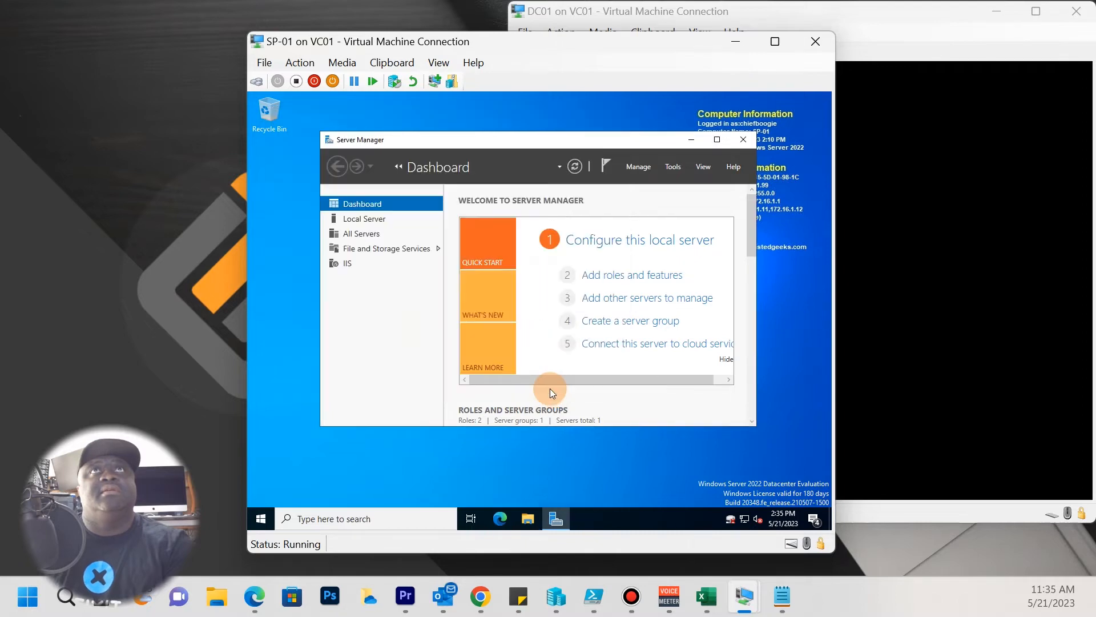
left_click(692, 141)
left_click(547, 524)
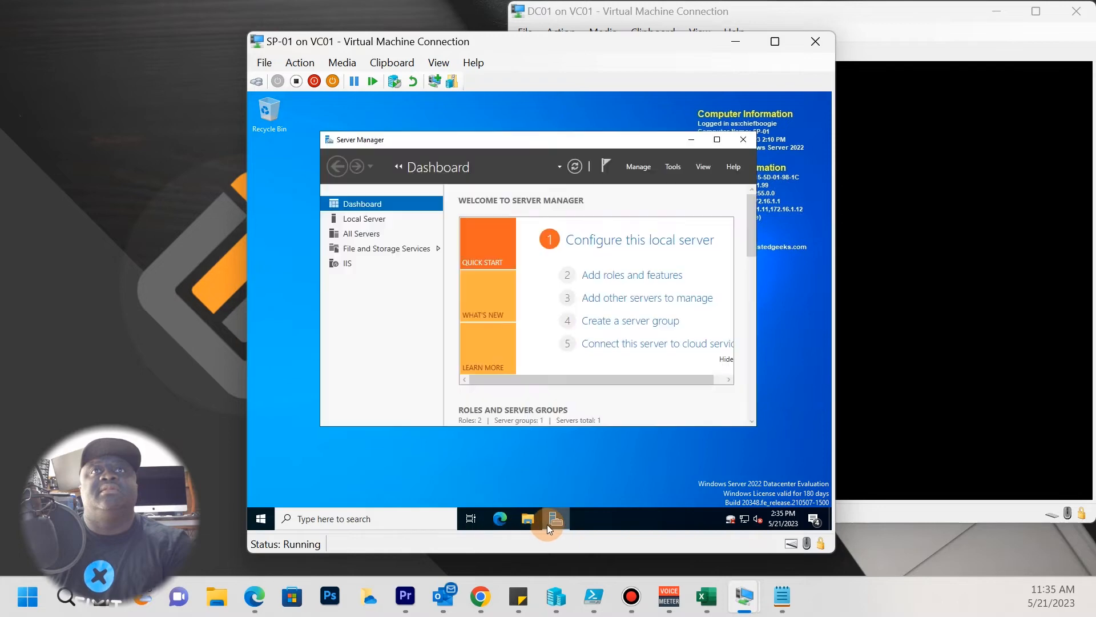
left_click(535, 522)
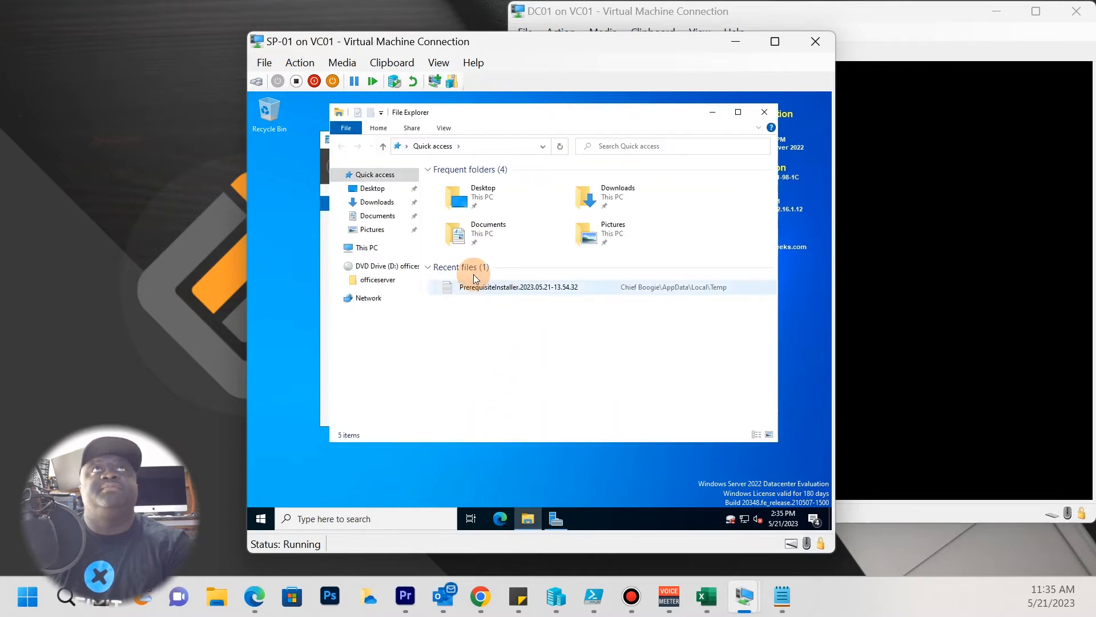
left_click(378, 267)
double_click(472, 187)
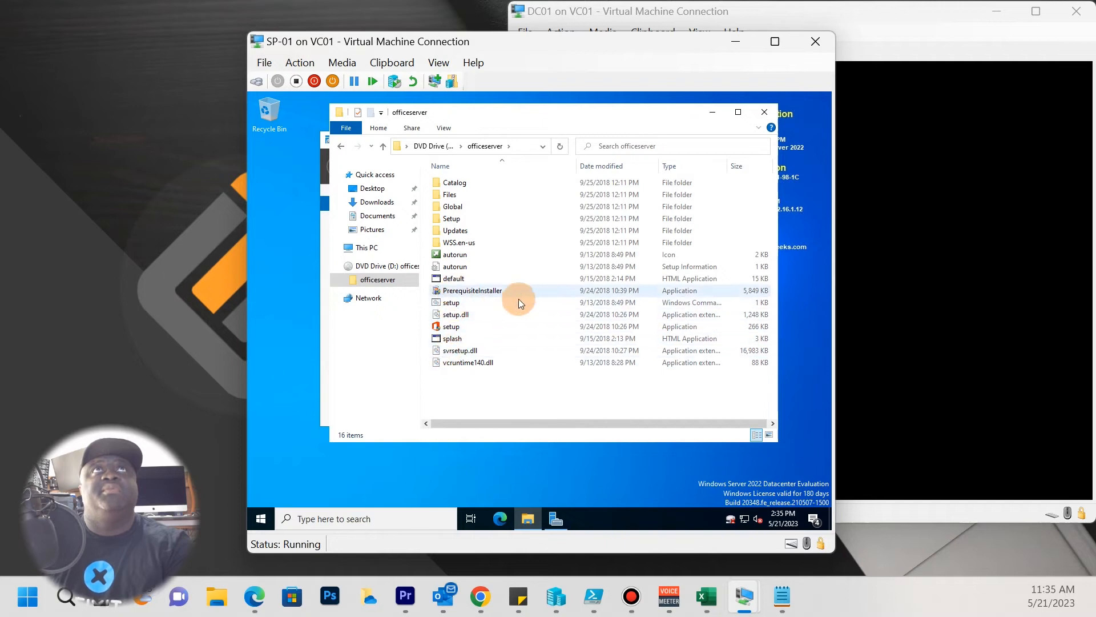
double_click(456, 326)
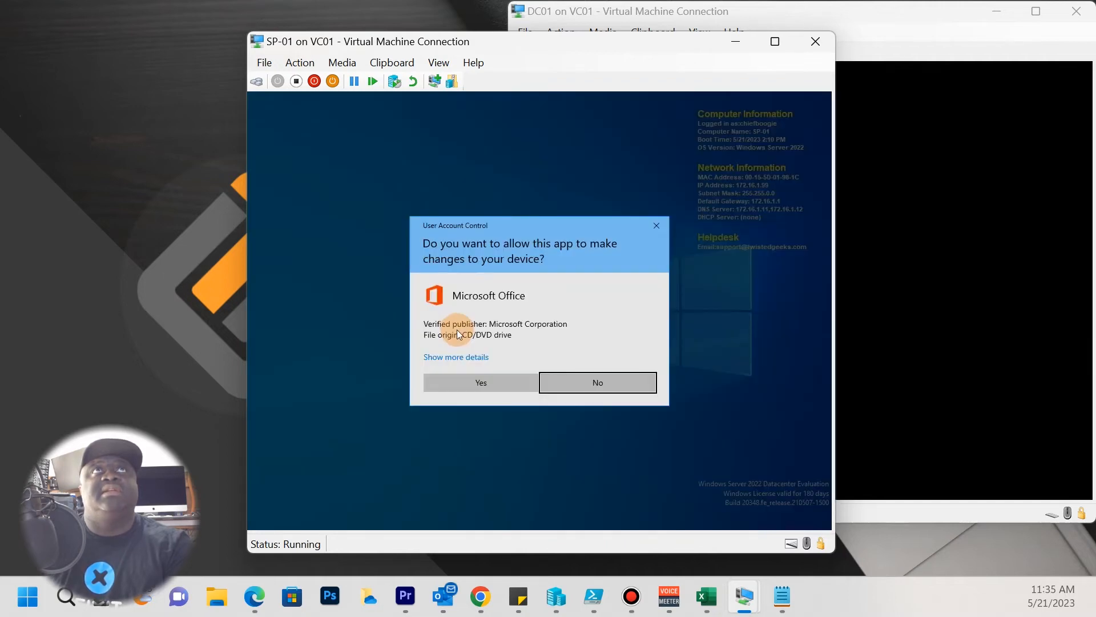
left_click(503, 382)
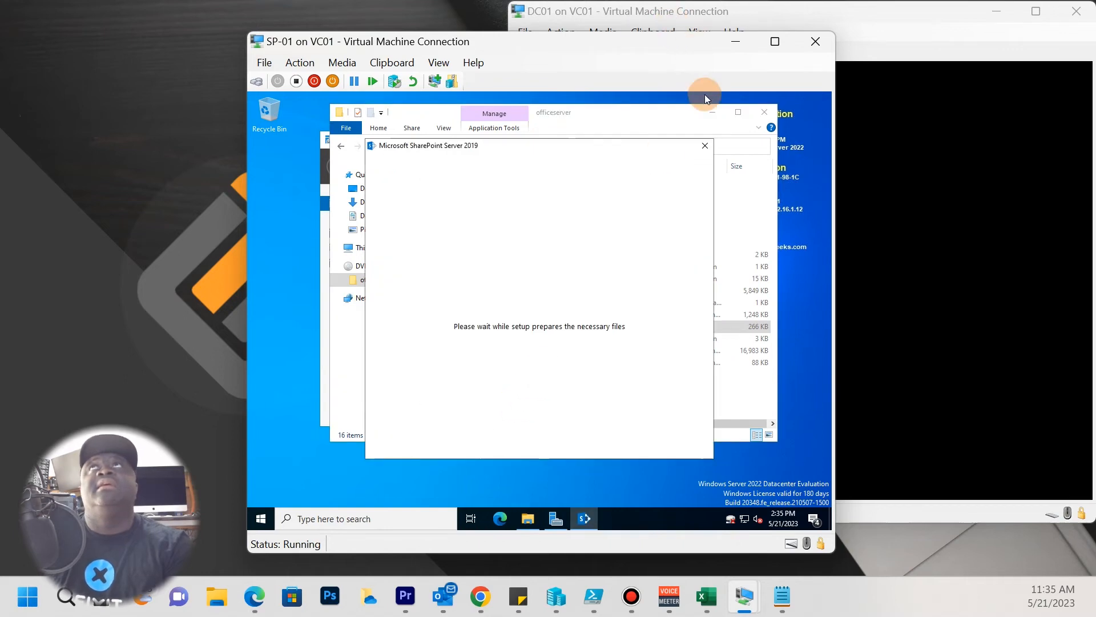
Minimize File Explorer and Server Manager to reveal the product key prompt, then switch to the host browser.
left_click(713, 112)
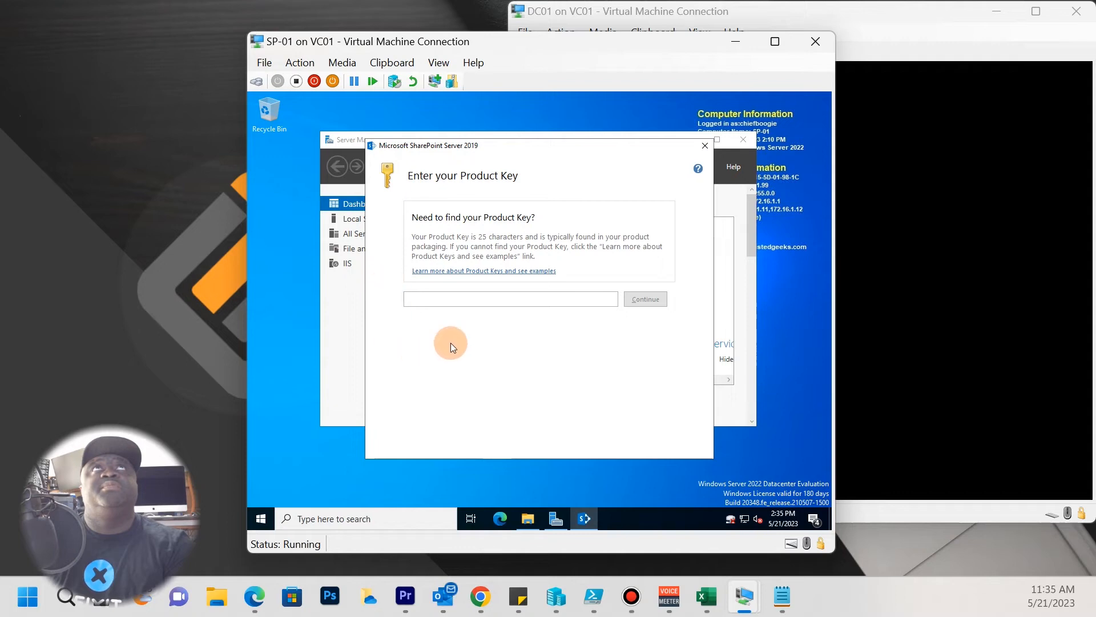
left_click(636, 134)
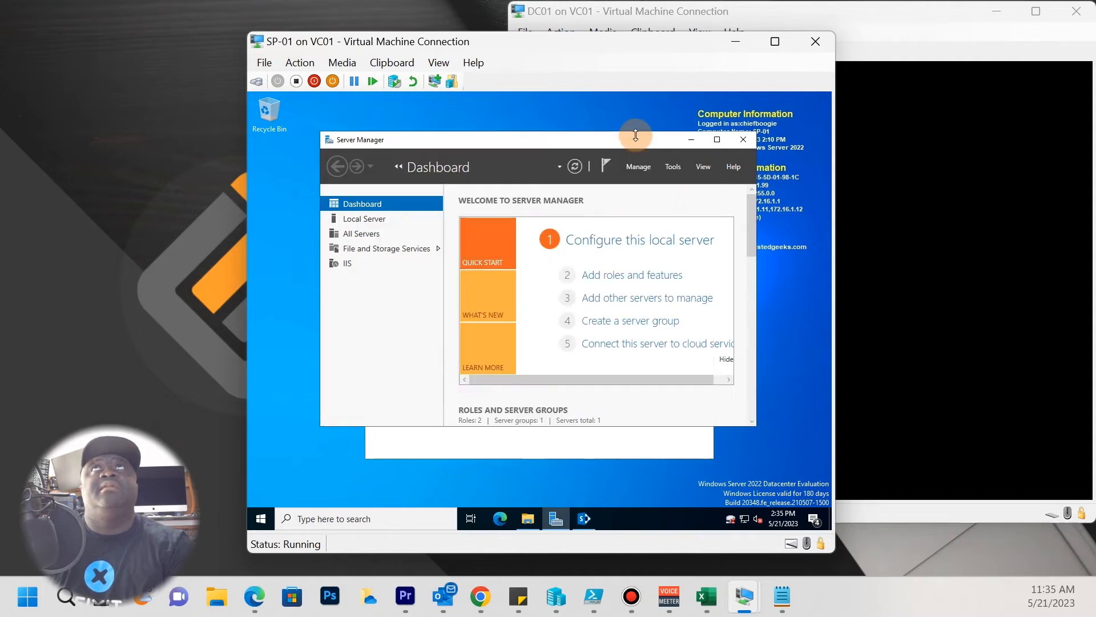
left_click(682, 139)
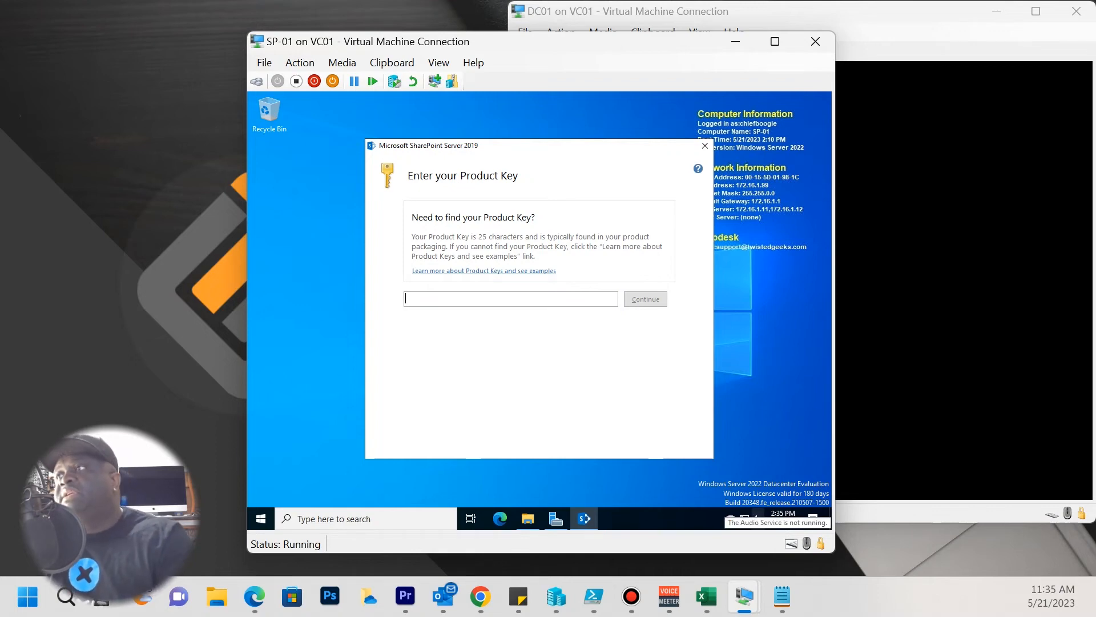
key("alt+Tab")
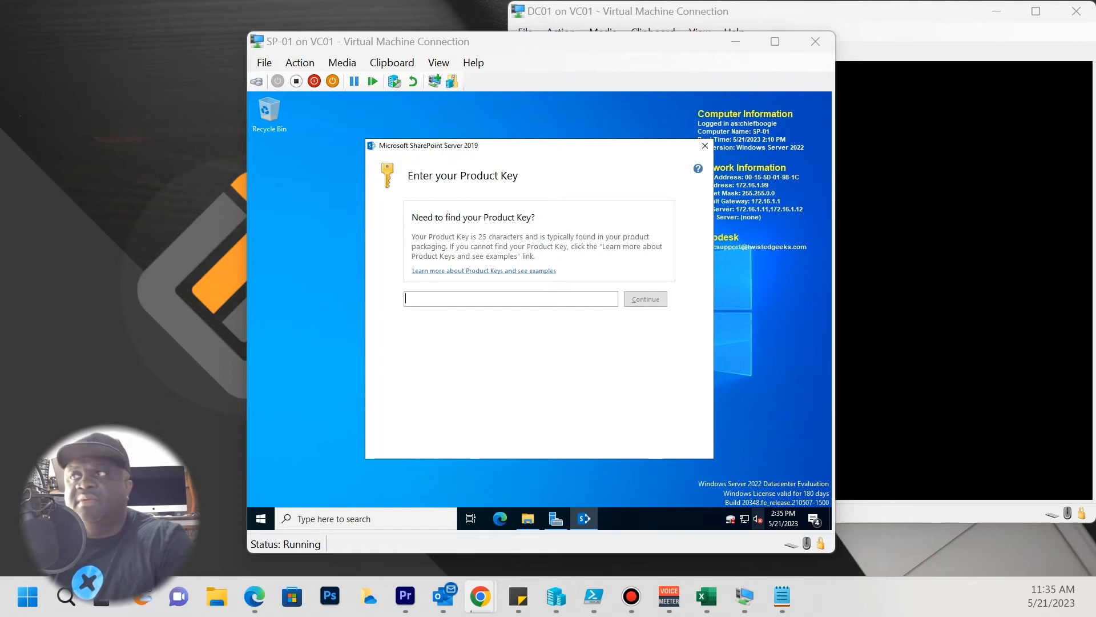
Bring the SharePoint Server 2019 evaluation page into view and scroll down to the trial product keys.
left_click_drag(211, 531, 835, 92)
scroll(687, 463, "up", 15)
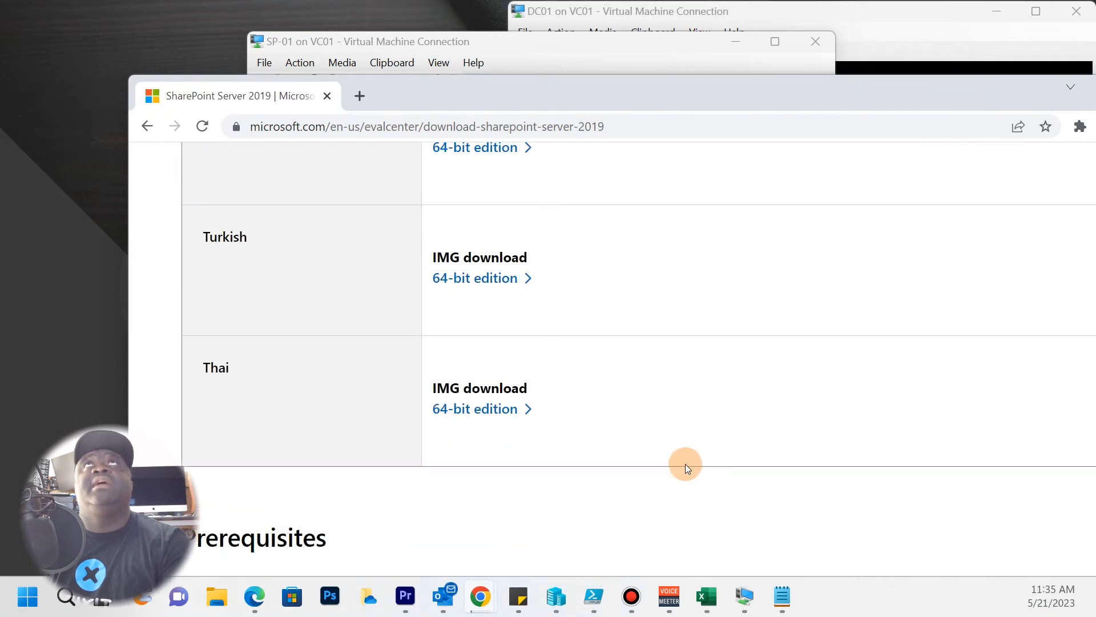
scroll(577, 422, "up", 20)
scroll(571, 417, "down", 4)
scroll(563, 411, "up", 4)
left_click_drag(653, 95, 536, 167)
left_click_drag(377, 178, 402, 80)
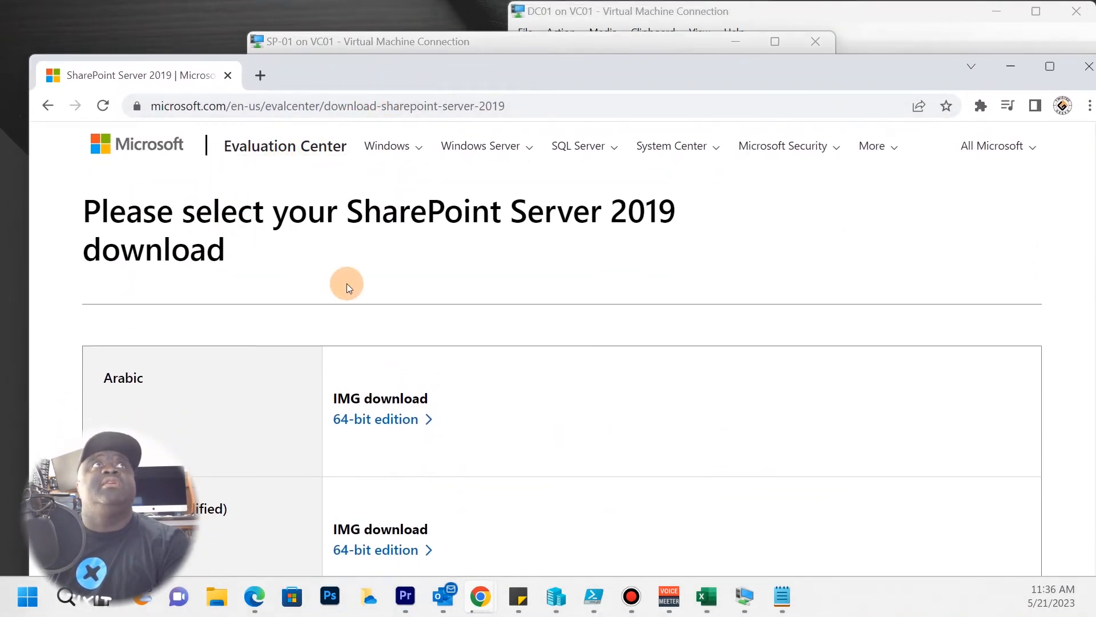
scroll(347, 297, "down", 12)
scroll(345, 305, "down", 6)
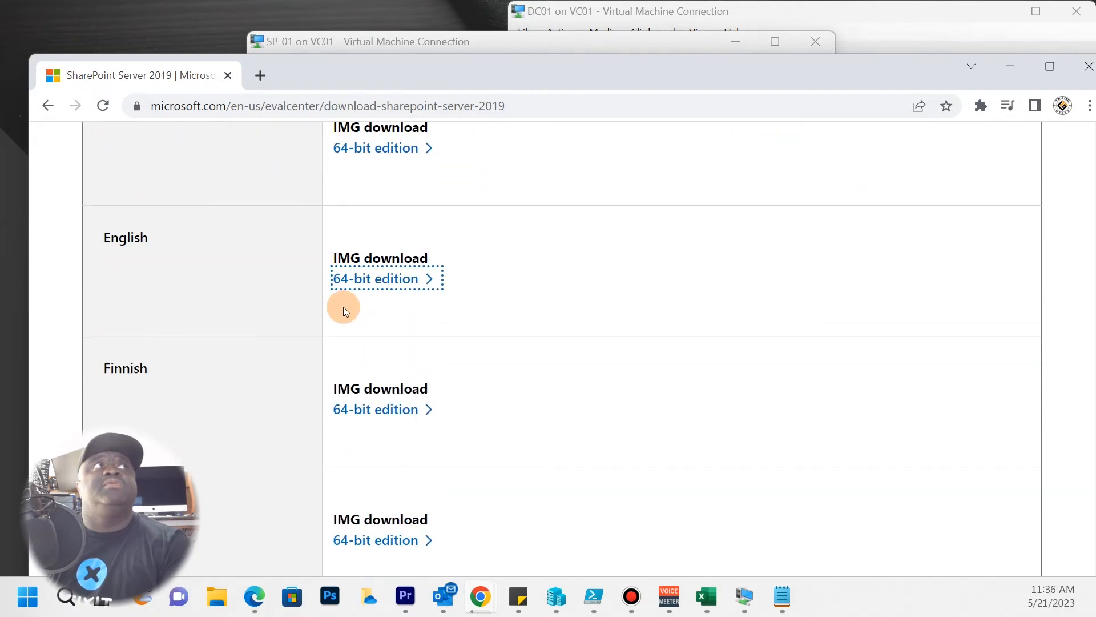
scroll(343, 308, "up", 2)
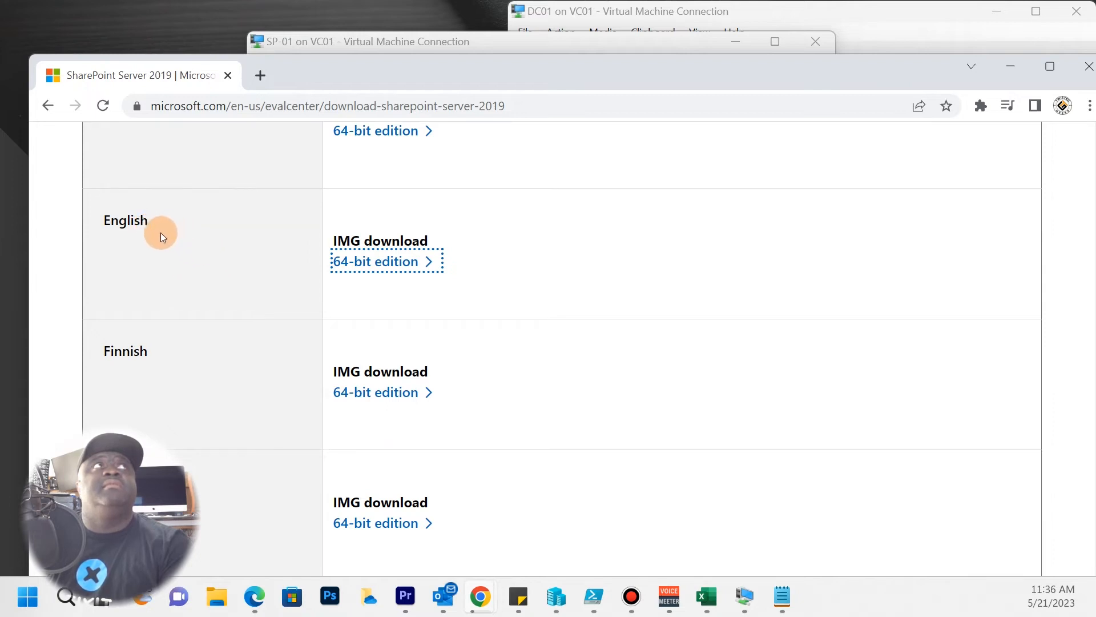
scroll(491, 341, "down", 15)
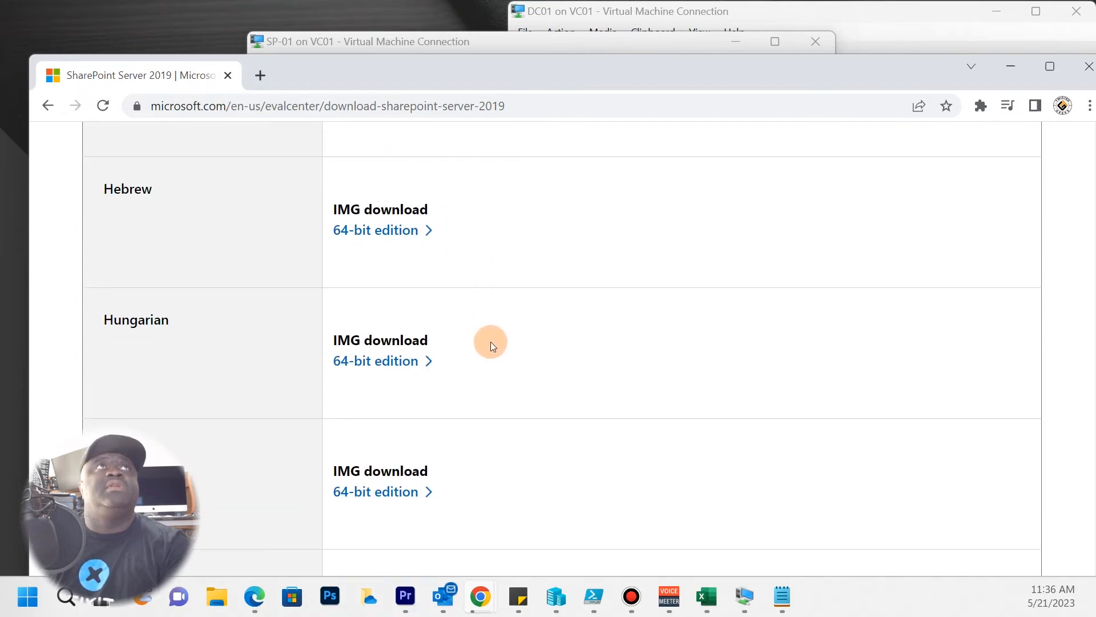
scroll(486, 366, "down", 20)
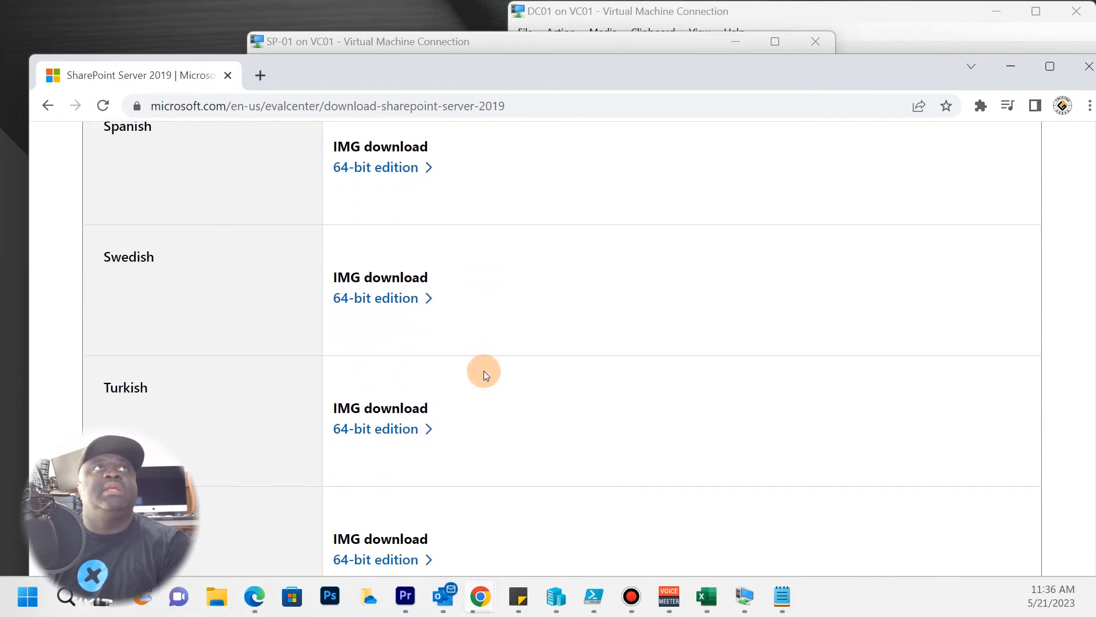
scroll(484, 372, "down", 4)
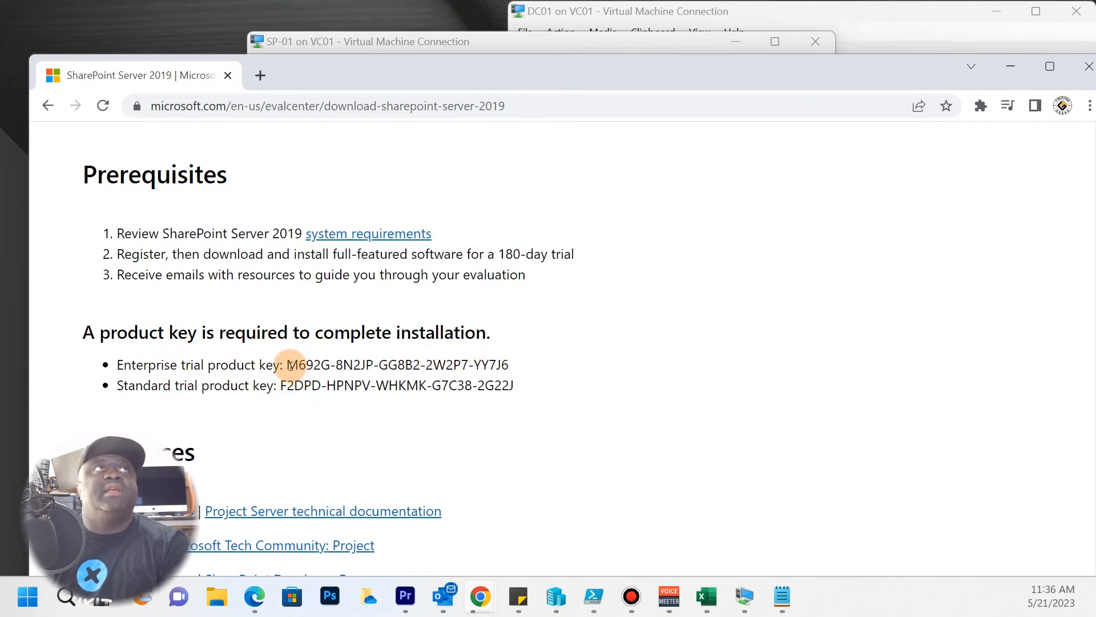
Copy the Enterprise trial product key and move the browser out of the way.
left_click_drag(290, 366, 511, 368)
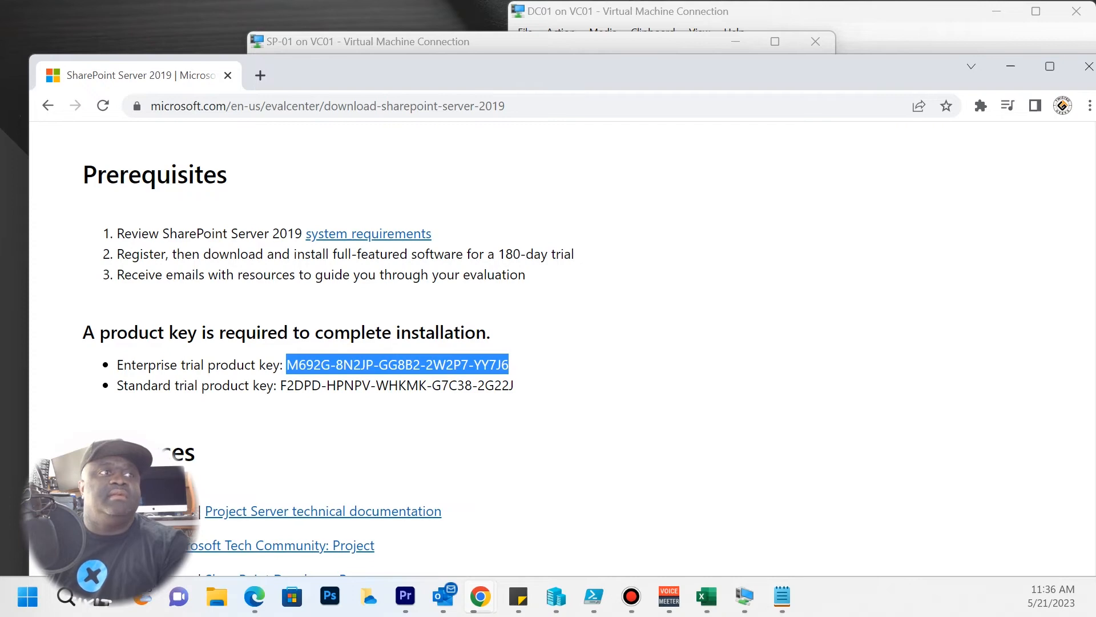
key("alt+Tab")
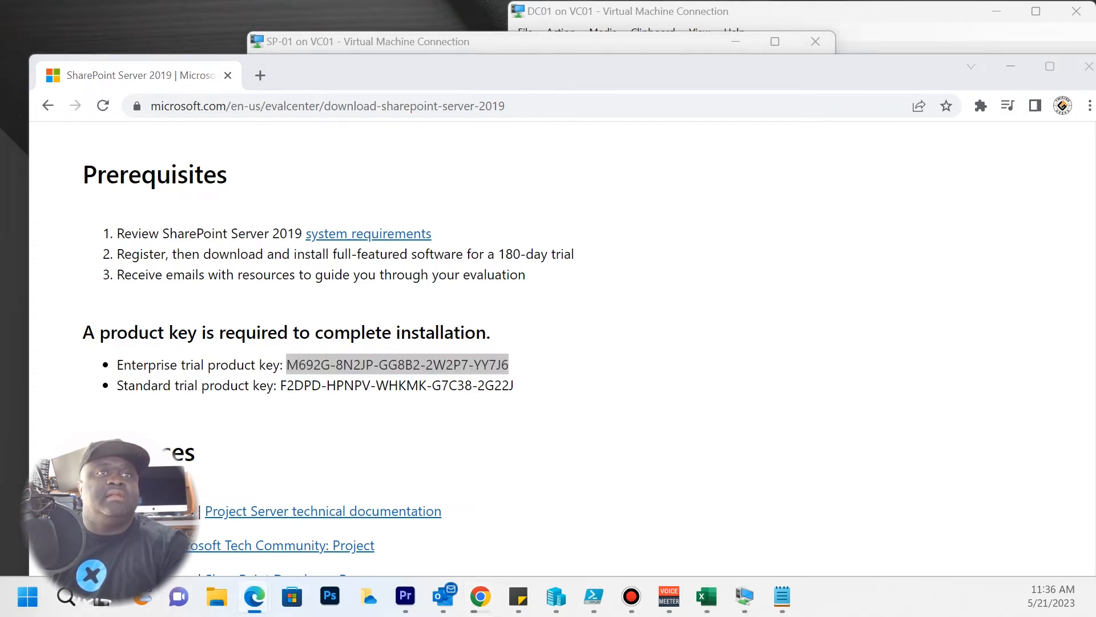
key("alt+Tab")
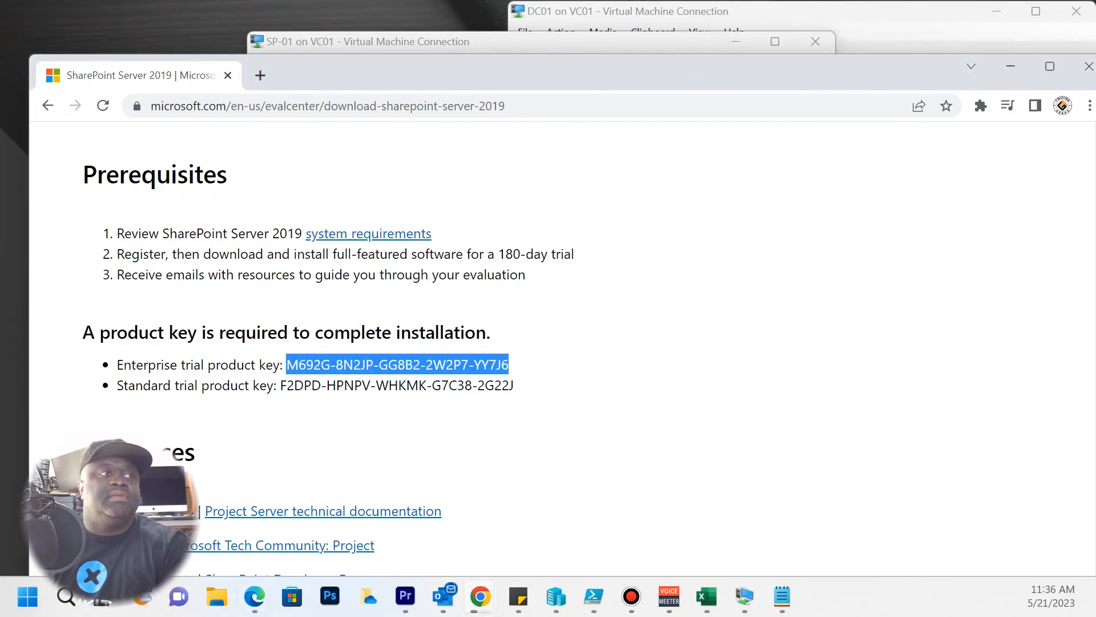
key("alt+Tab")
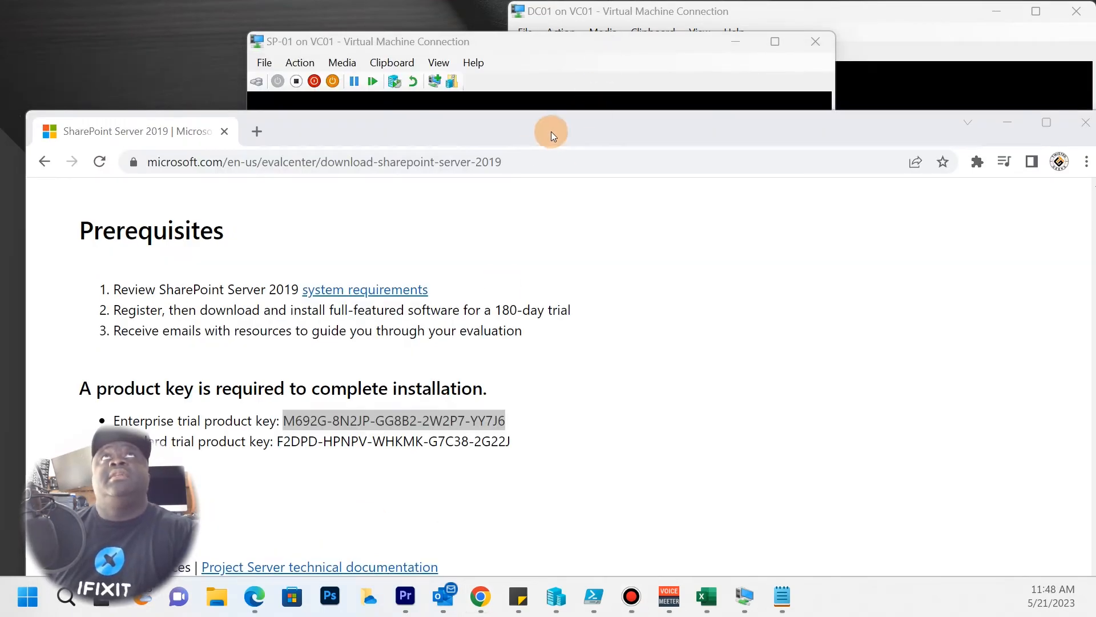
left_click_drag(550, 130, 1085, 616)
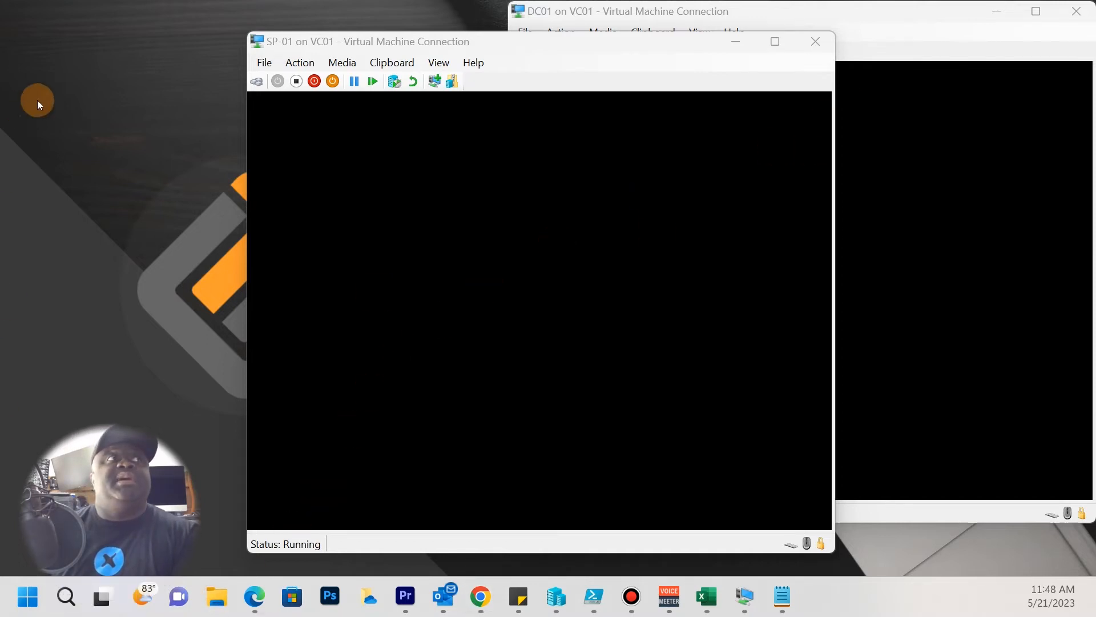
Send Ctrl+Alt+Delete to SP-01 and sign in with the account password.
left_click(457, 260)
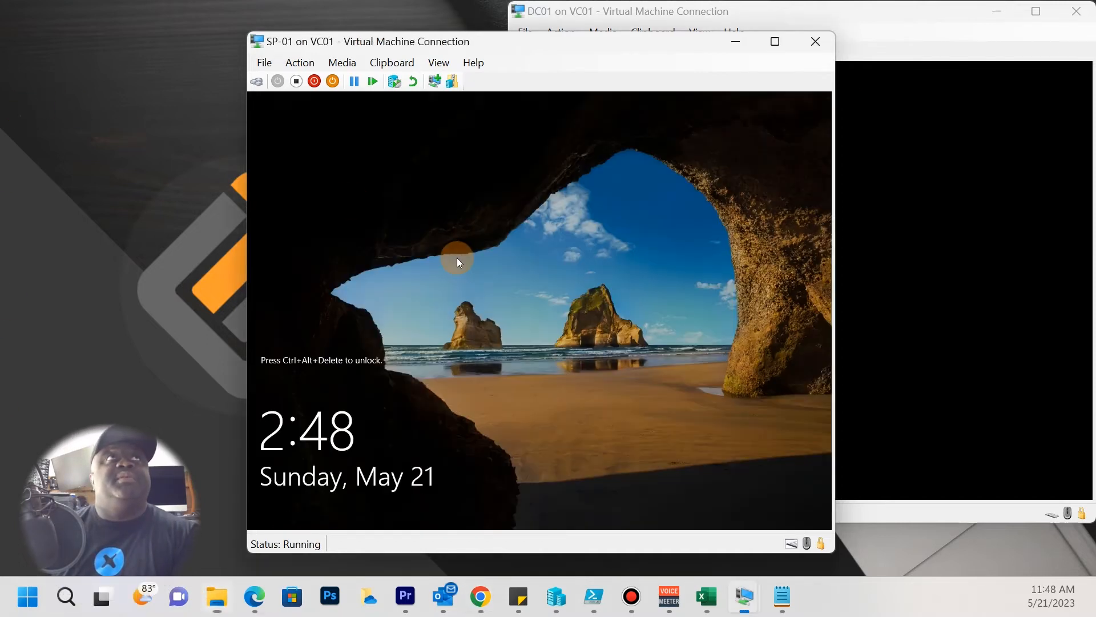
left_click(306, 62)
mouse_move(337, 65)
left_click(307, 80)
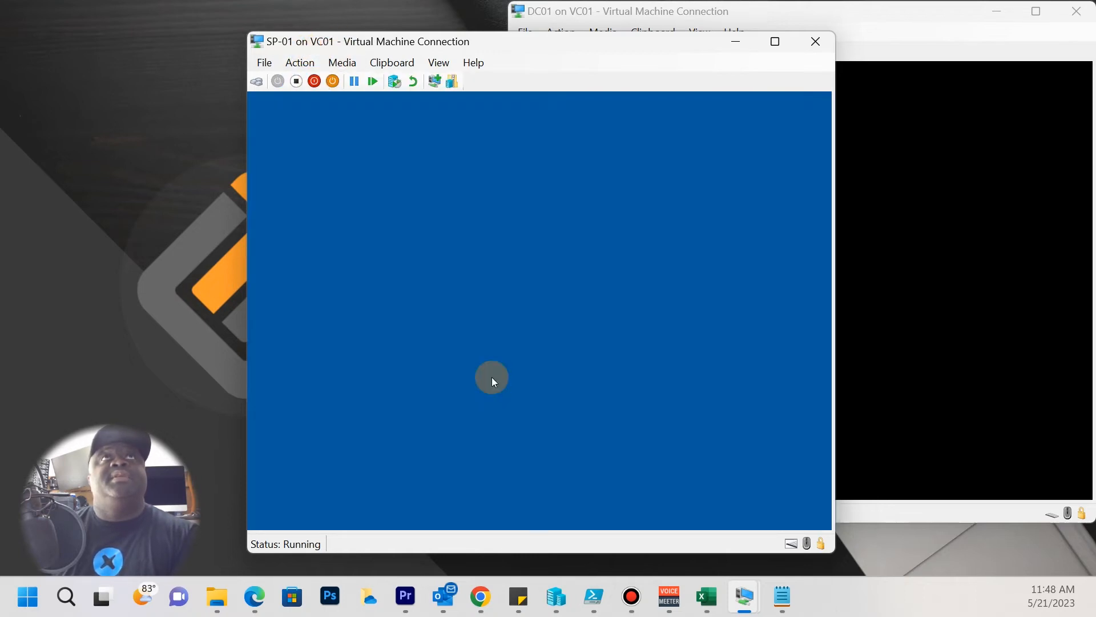
type("••••••")
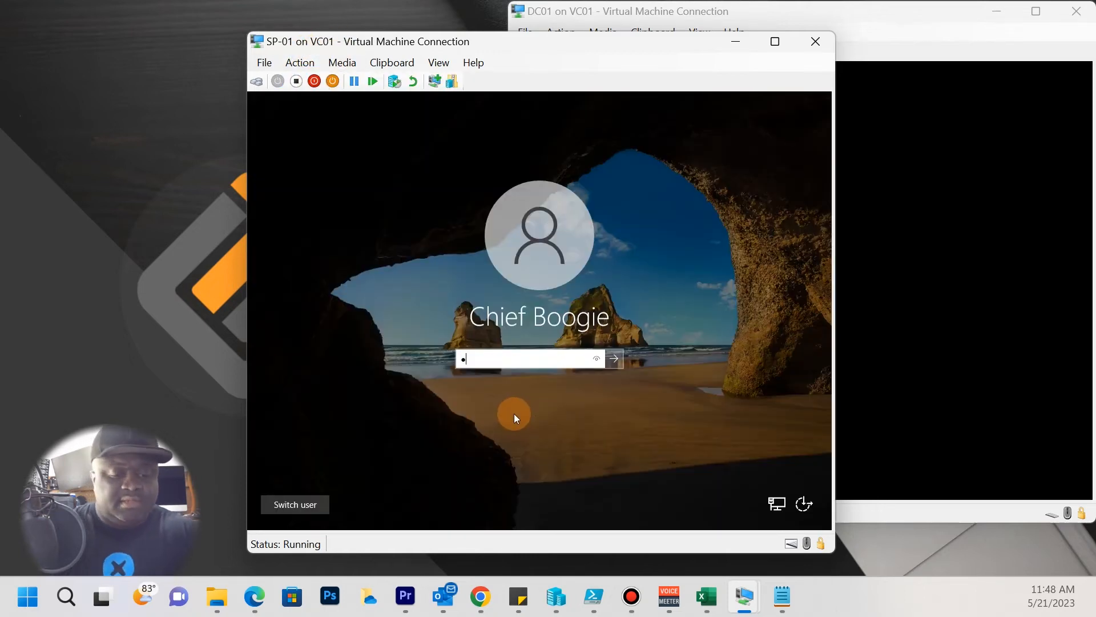
type("••••••")
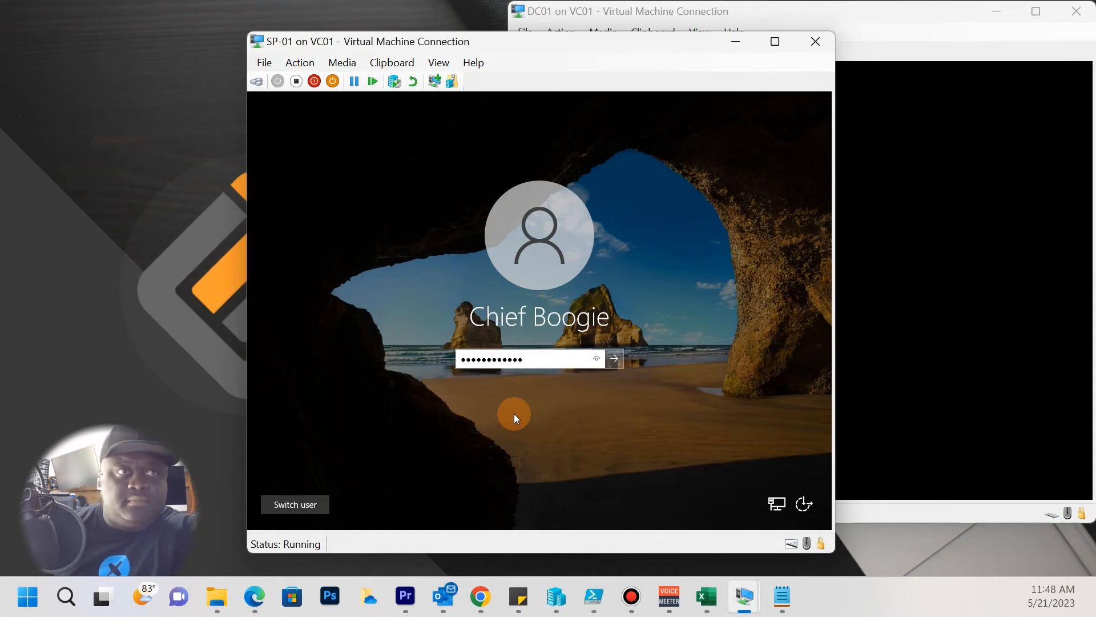
key("Return")
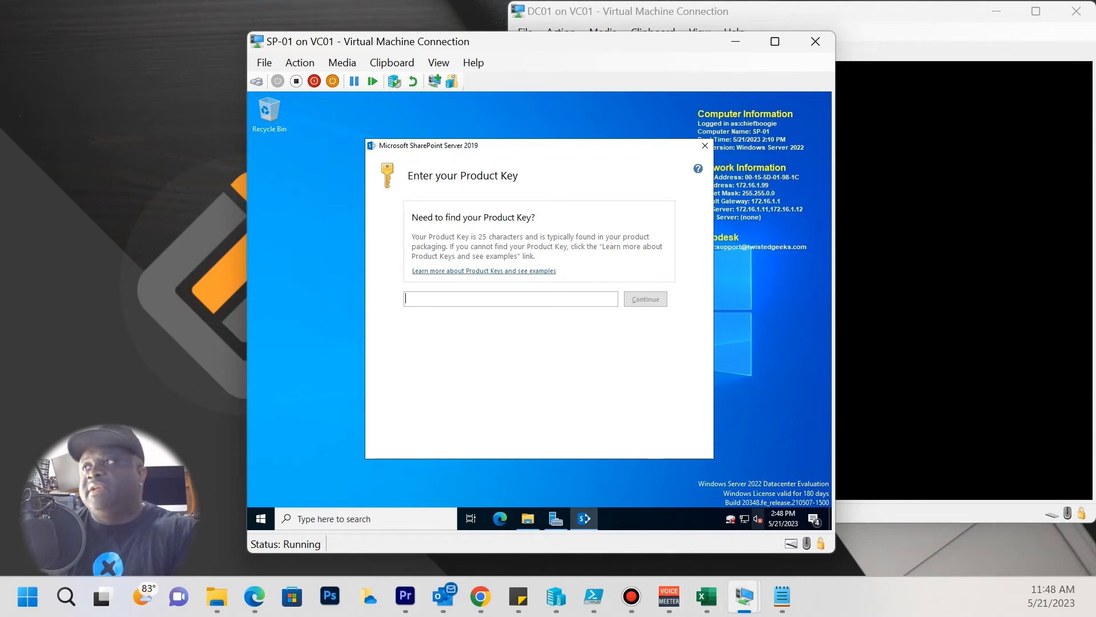
Check the Enterprise trial key in the browser and type it into SharePoint setup's product key field.
key("alt+Tab")
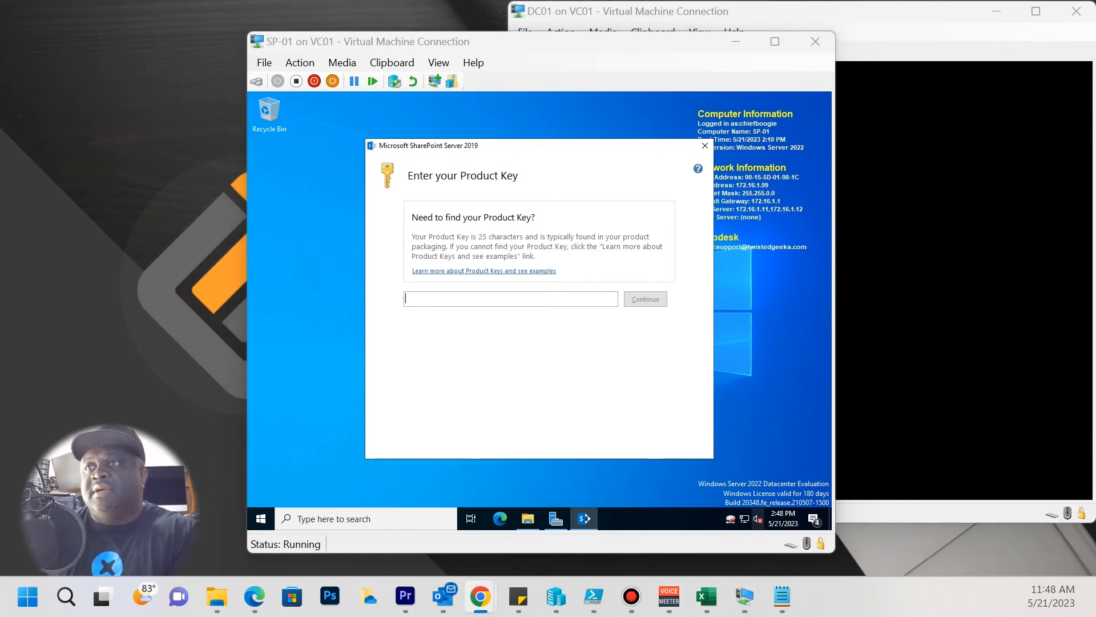
key("alt+Tab")
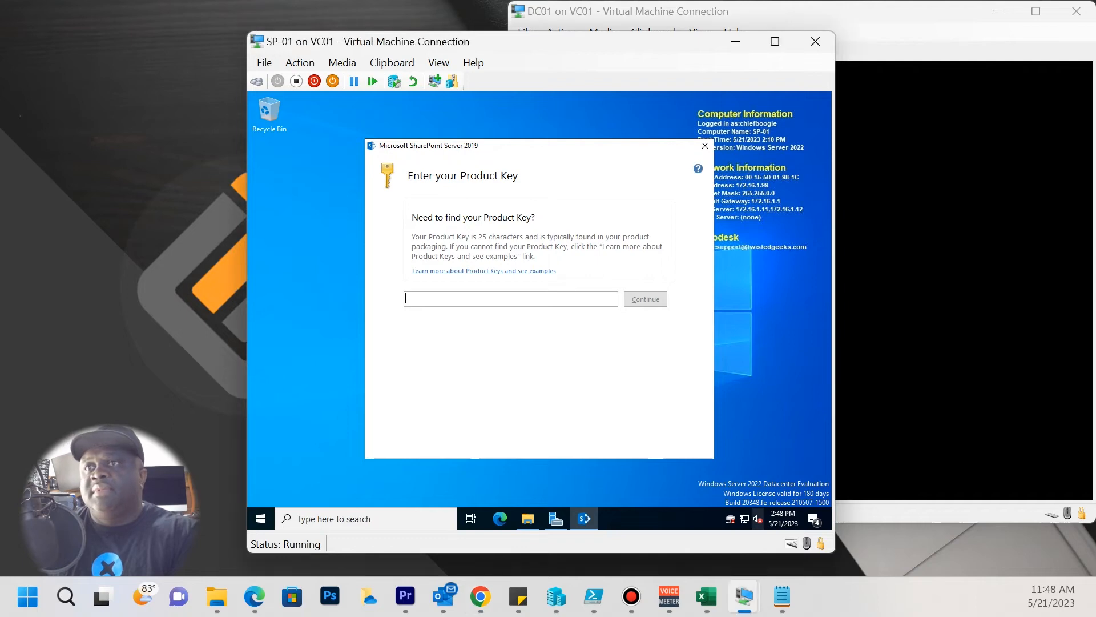
key("alt+Tab")
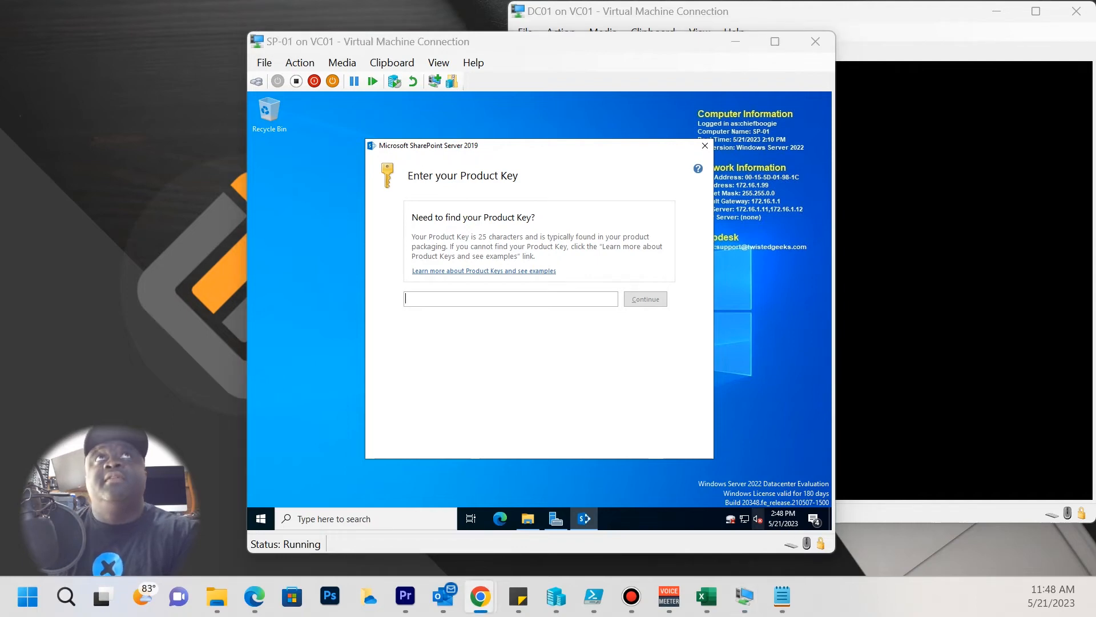
left_click(434, 297)
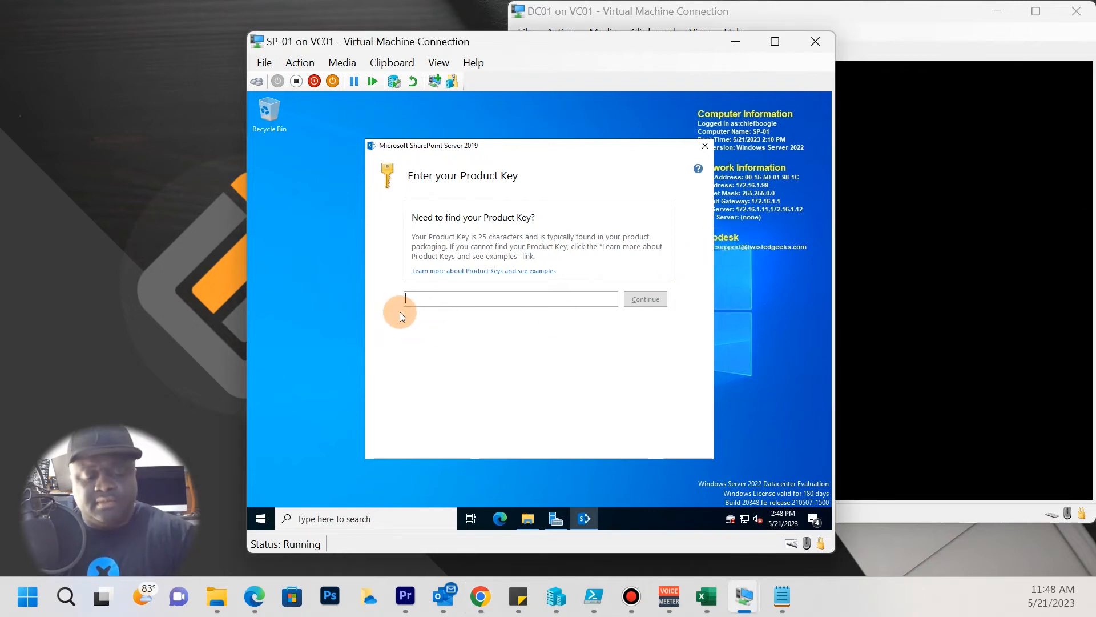
type("M6")
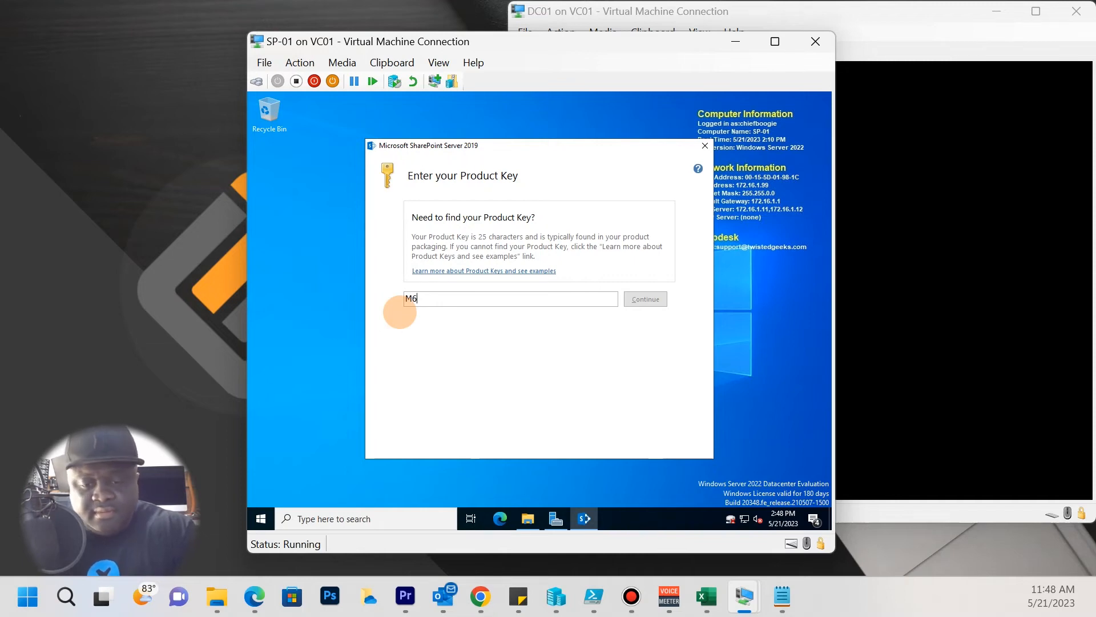
type("9")
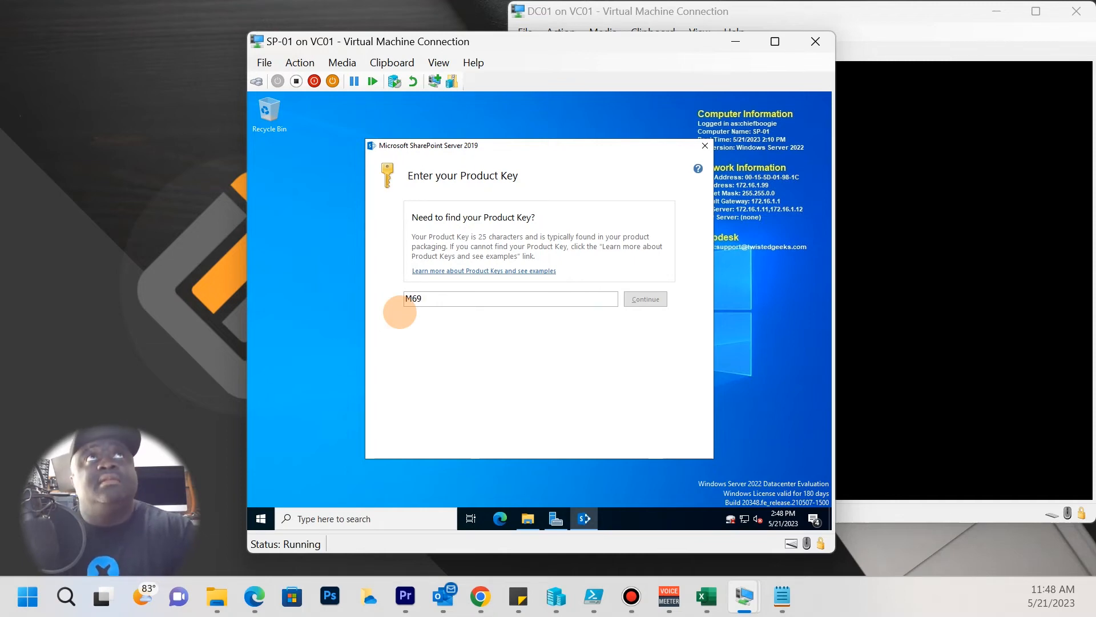
type("2")
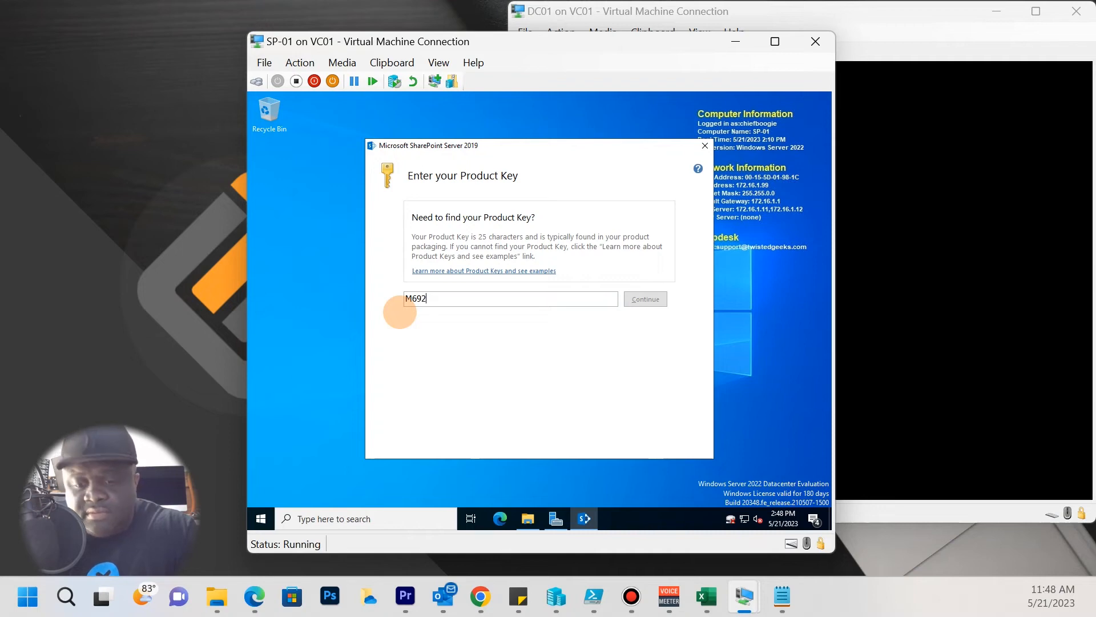
type("G")
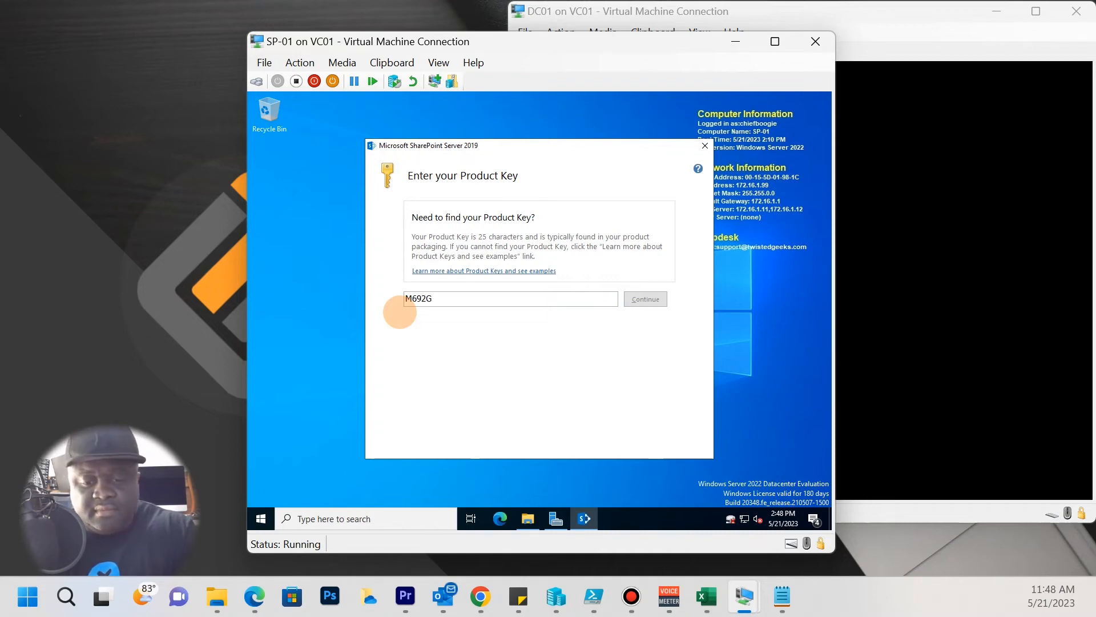
type("-8")
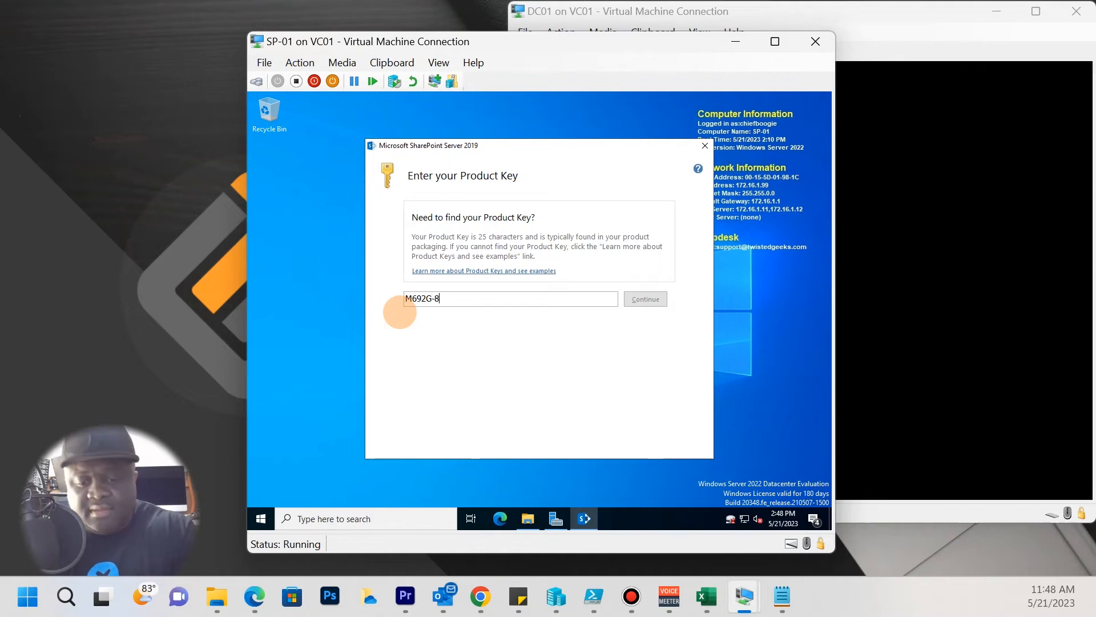
type("N")
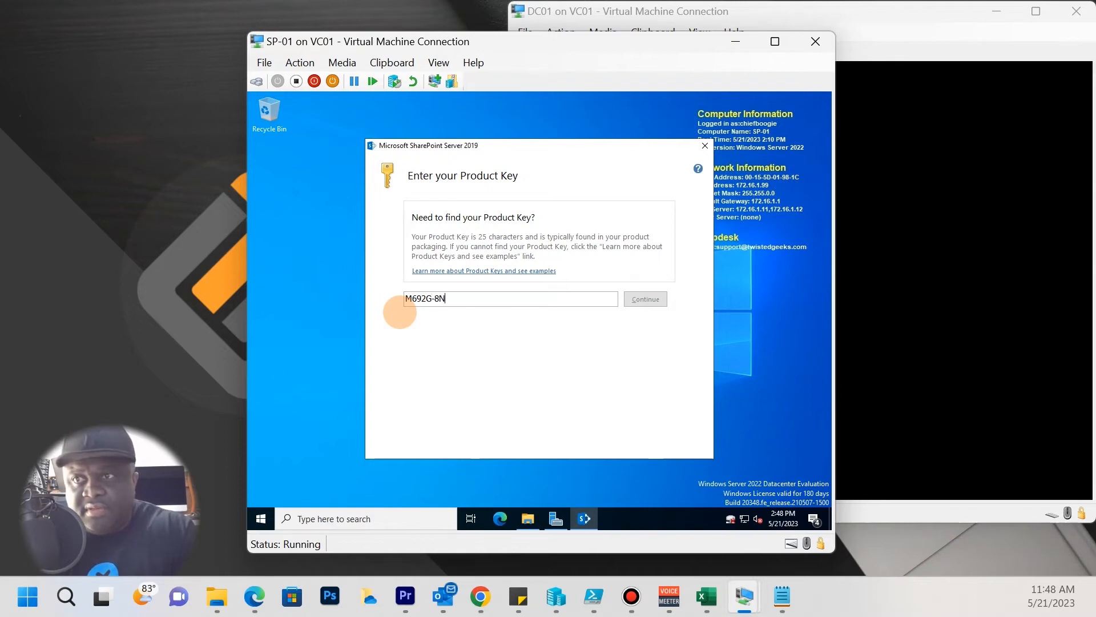
type("2JP")
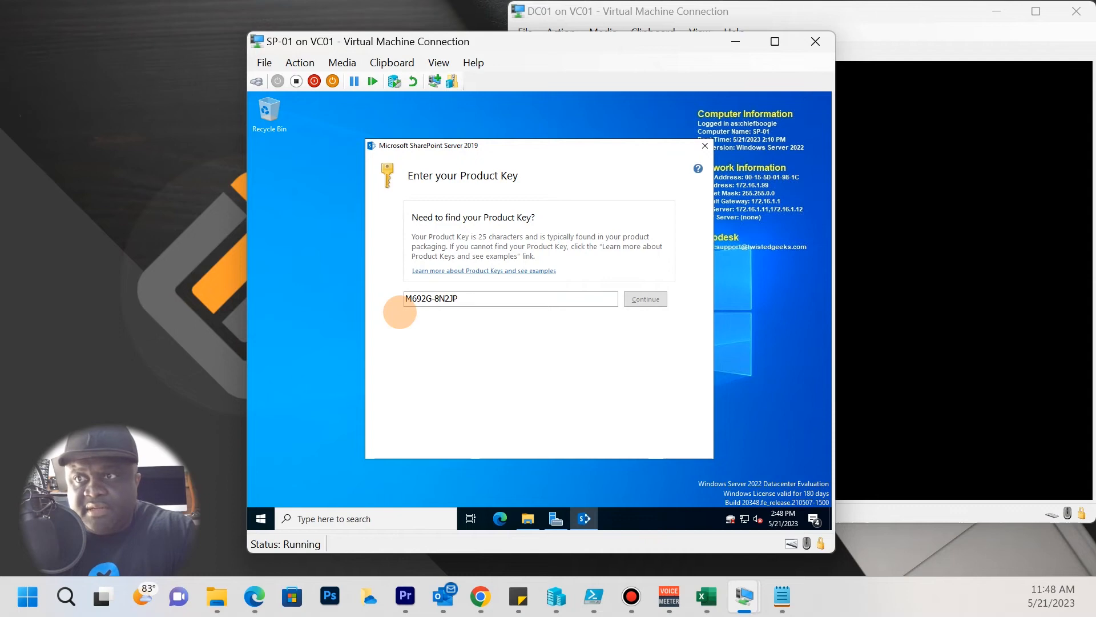
type("-GG8B2-2W2P")
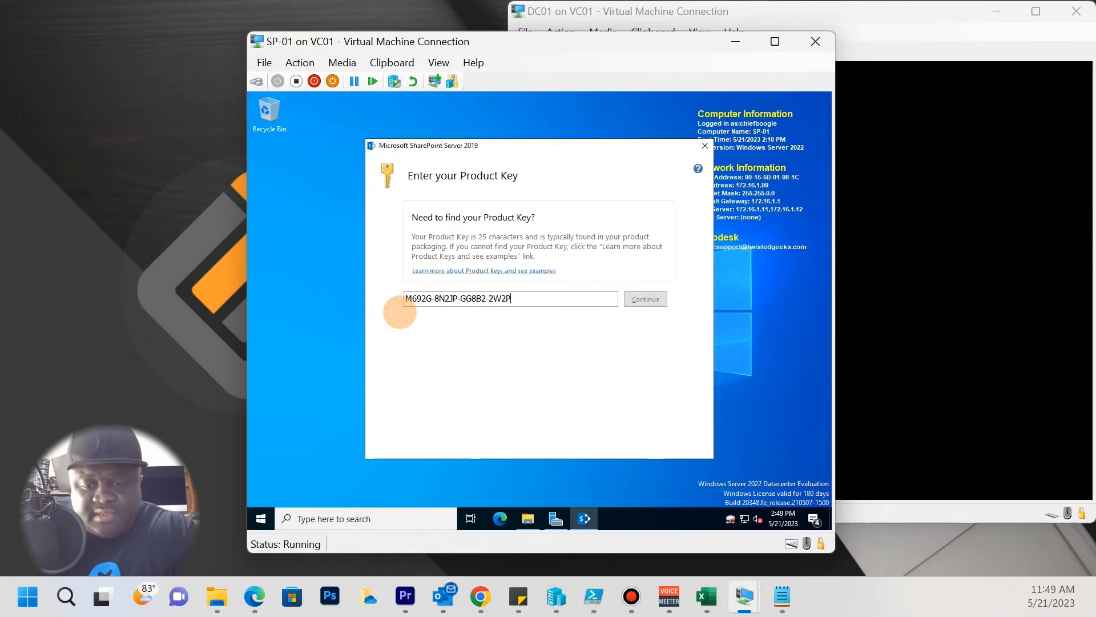
type("7-YY7")
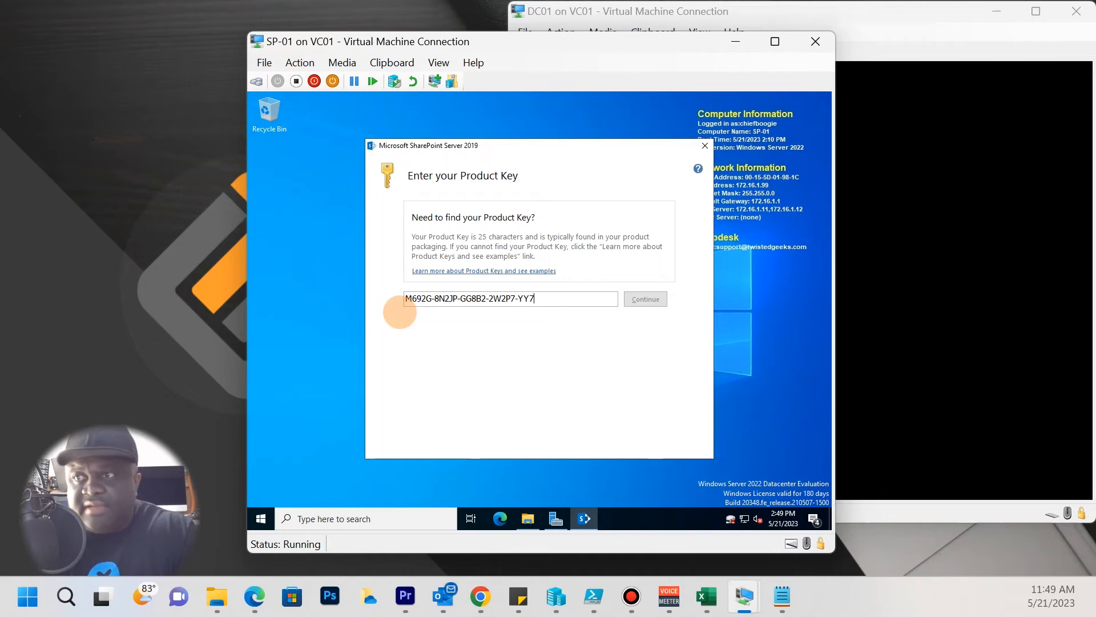
type("J6")
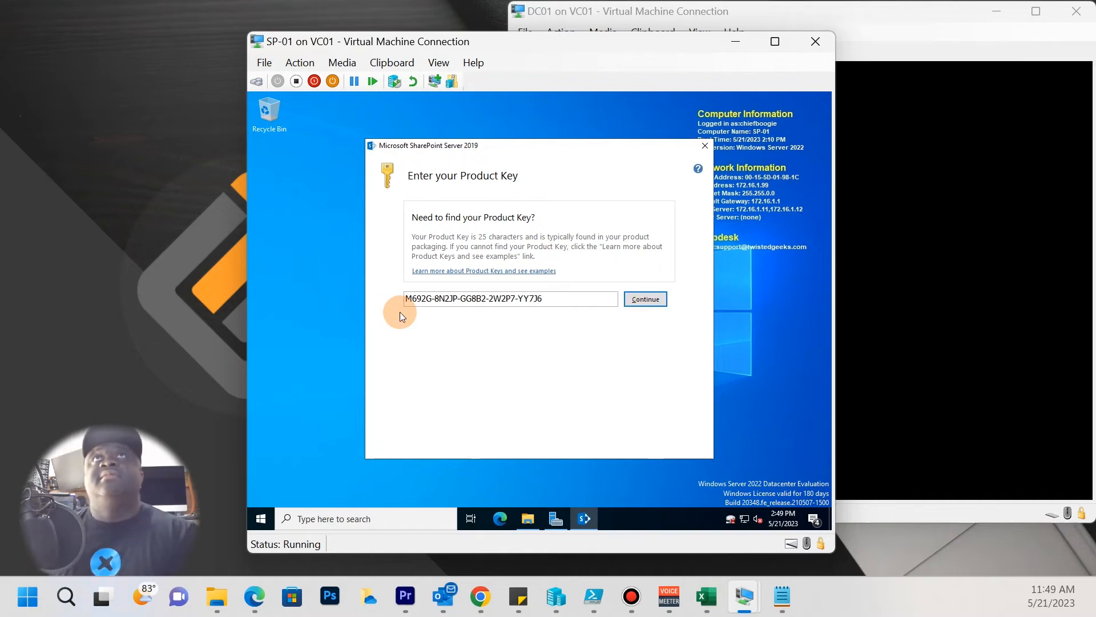
Submit the product key, accept the SharePoint license terms, and continue past the agreement.
left_click(640, 300)
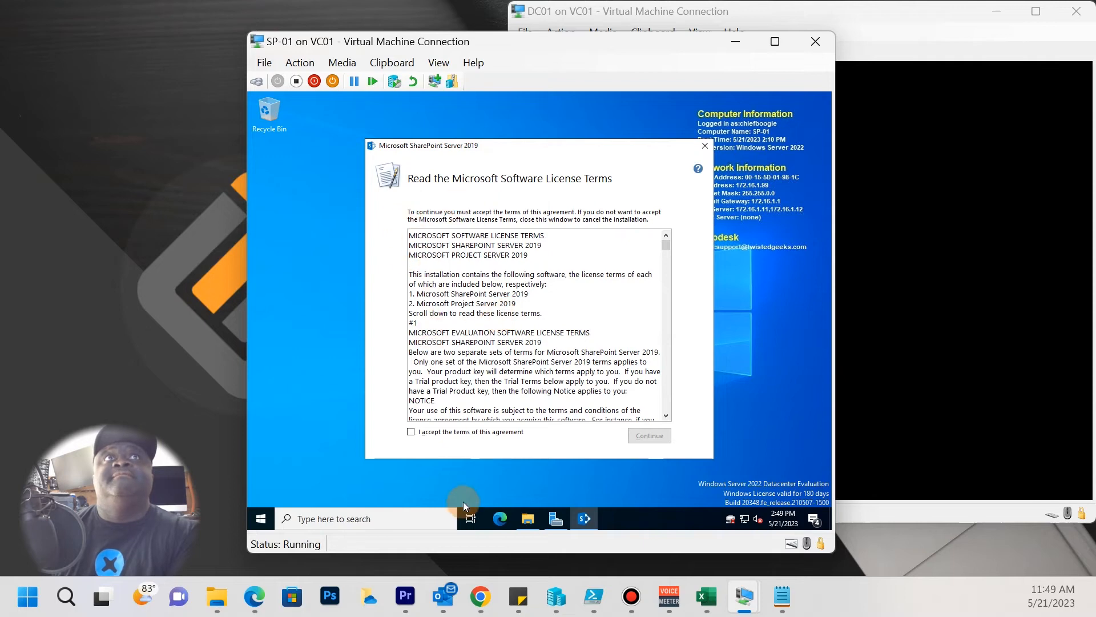
left_click(475, 432)
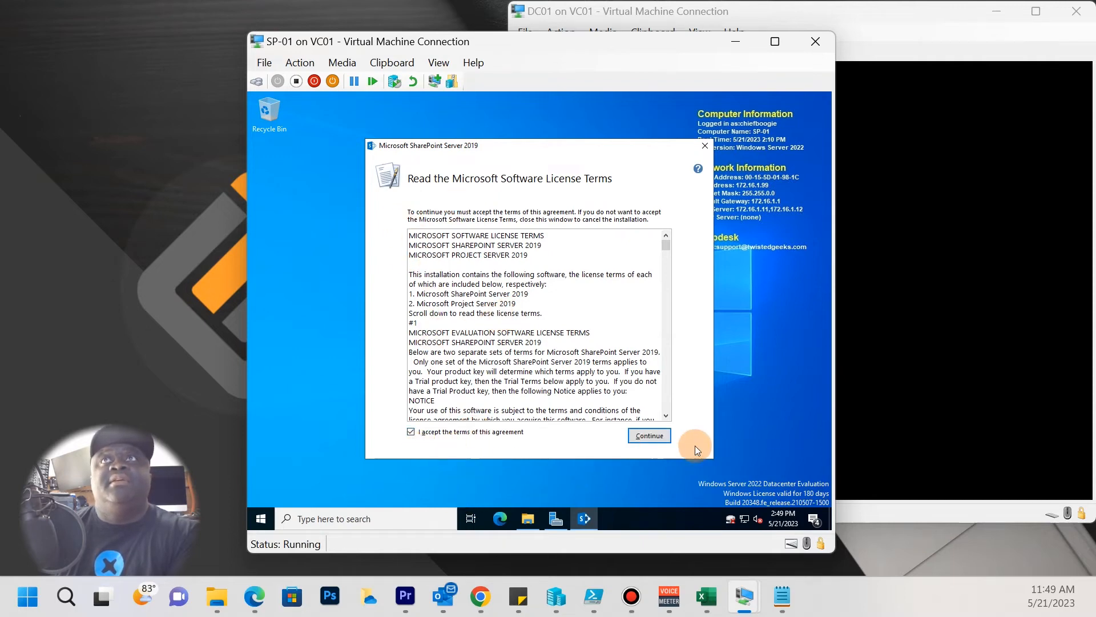
scroll(630, 312, "down", 6)
scroll(630, 312, "down", 15)
scroll(625, 317, "down", 12)
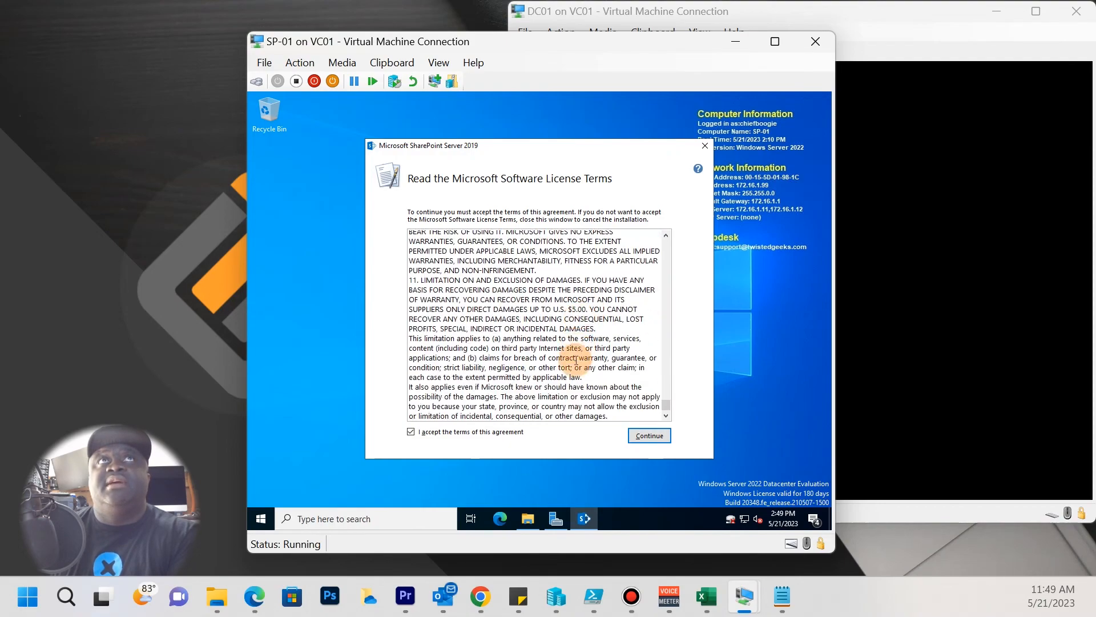
left_click_drag(666, 404, 643, 254)
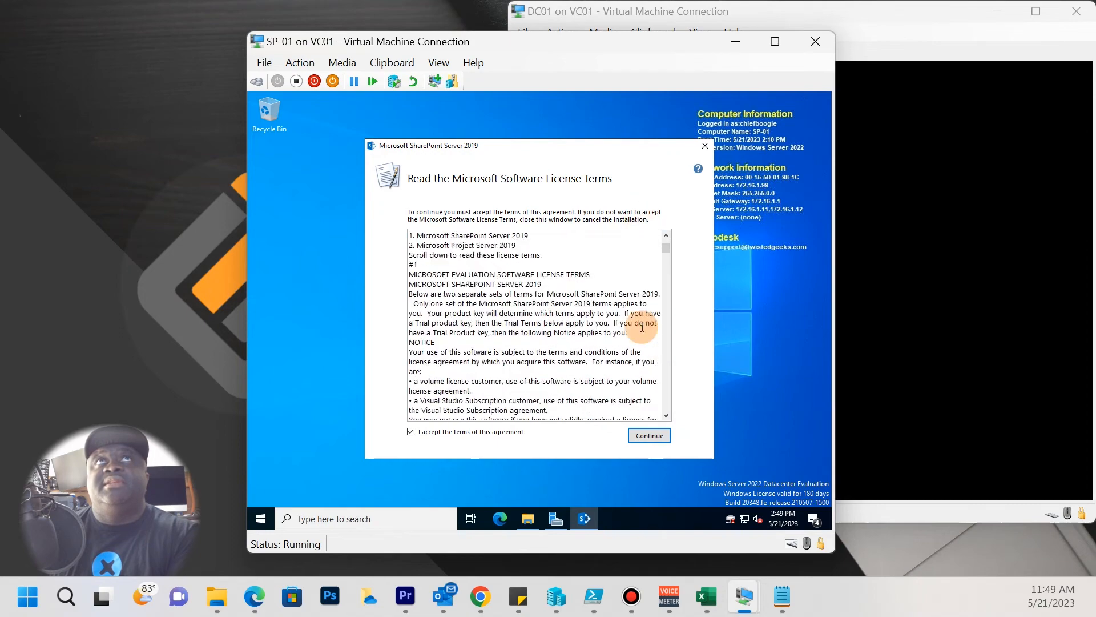
left_click(648, 433)
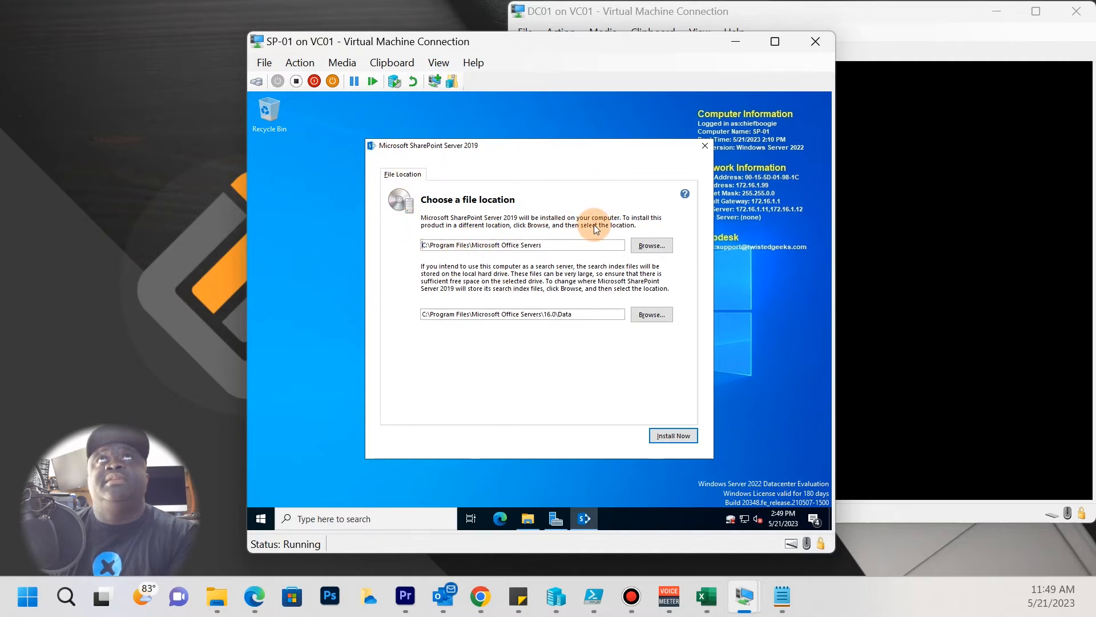
Move the setup dialog aside and open This PC in a File Explorer window.
left_click_drag(575, 147, 681, 112)
left_click(525, 518)
left_click(365, 247)
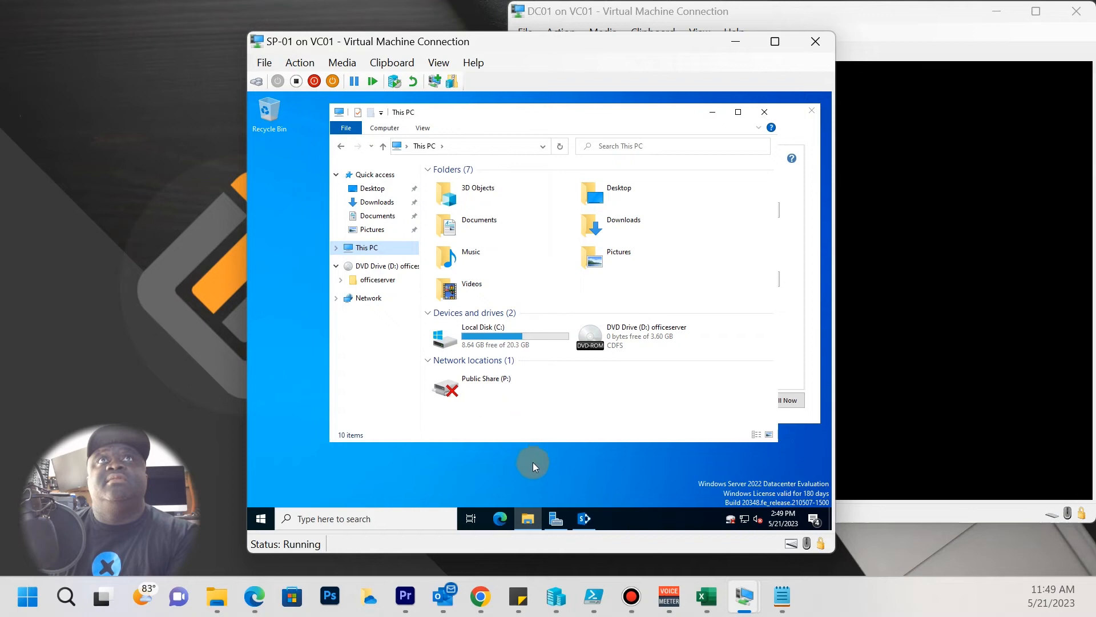
left_click_drag(532, 445, 530, 469)
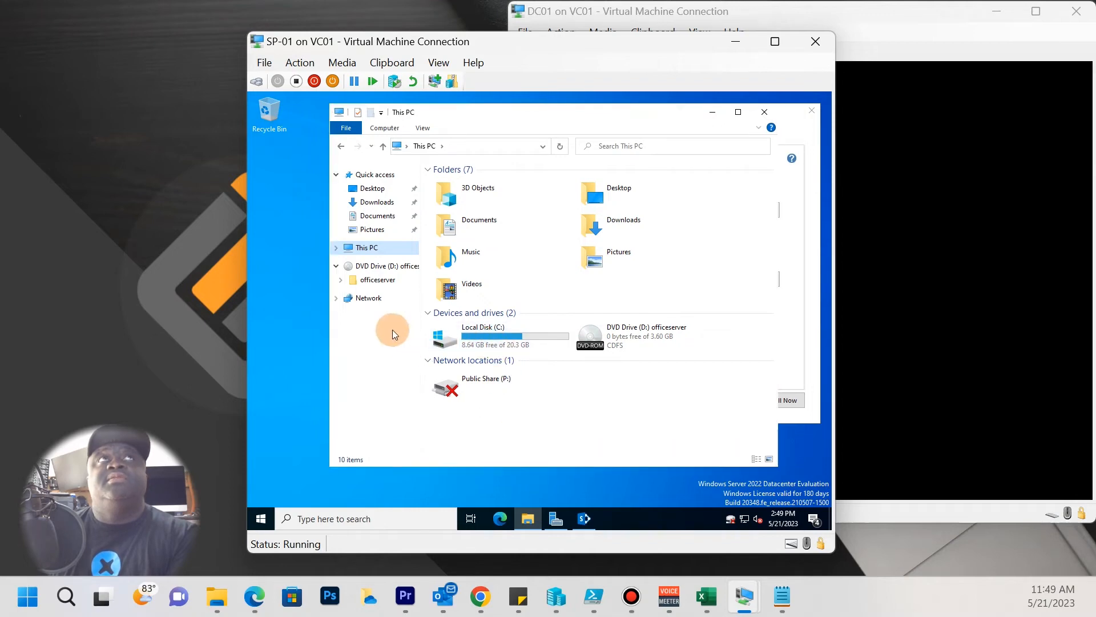
Search the Start menu for DISK and open 'Create and format hard disk partitions'.
left_click(260, 519)
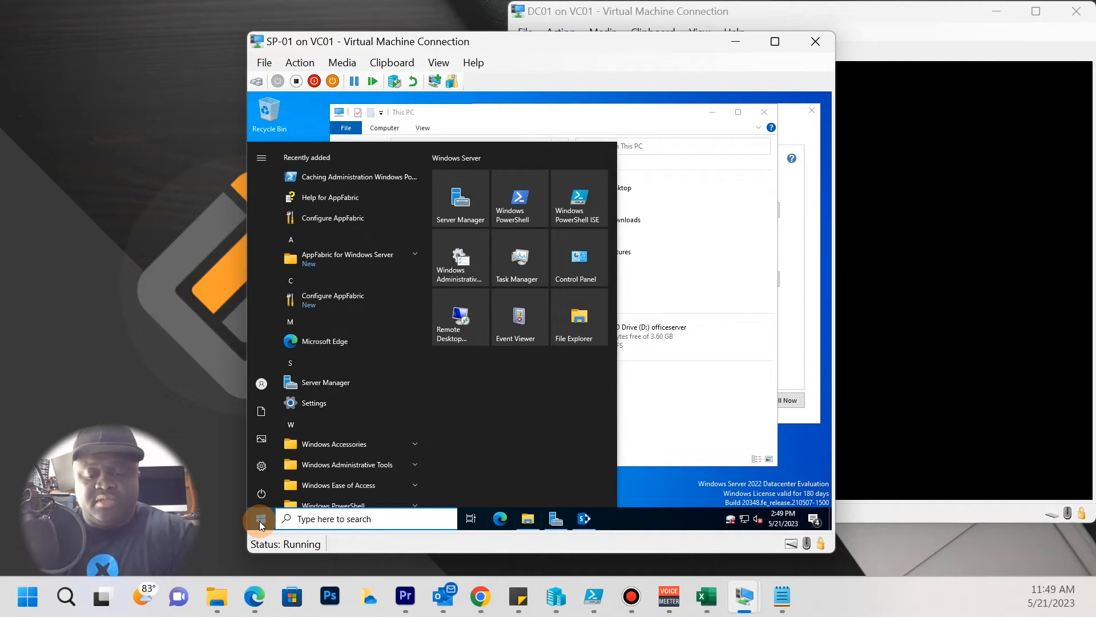
type("DISK")
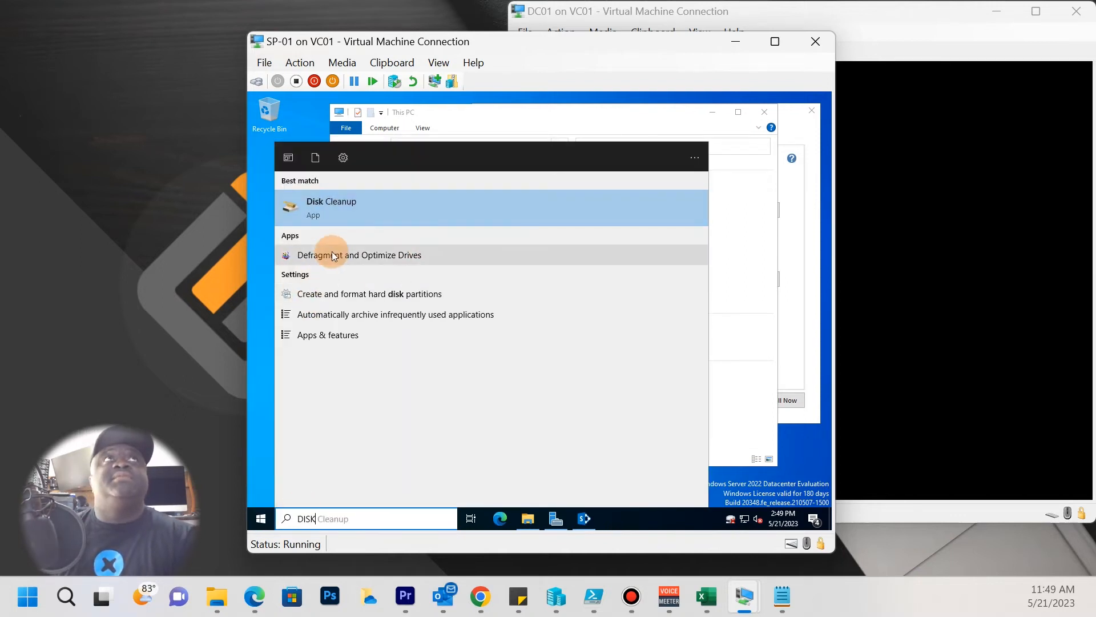
left_click(361, 295)
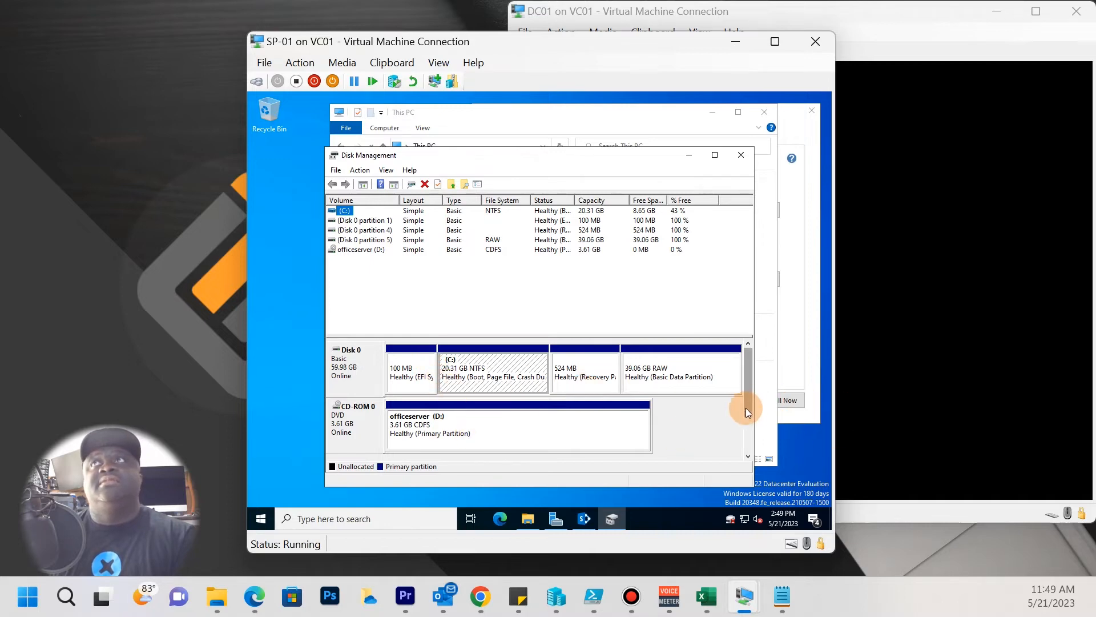
Format the 39.06 GB RAW partition as NTFS with the volume label DATA.
left_click_drag(746, 404, 737, 450)
left_click_drag(742, 394, 728, 361)
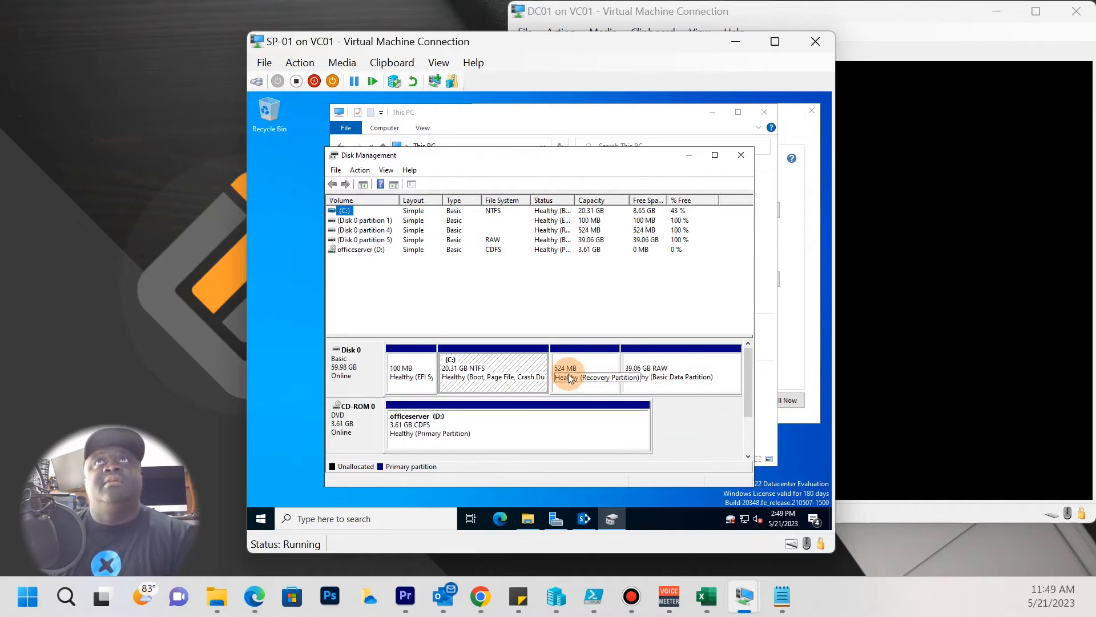
left_click(664, 385)
right_click(664, 385)
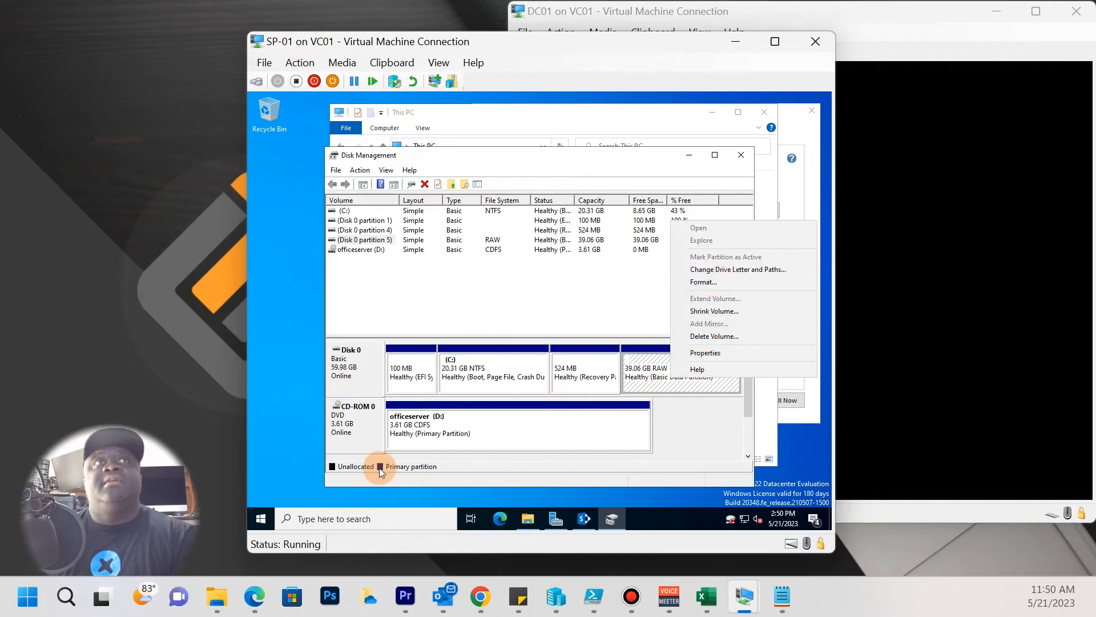
left_click(677, 367)
right_click(677, 365)
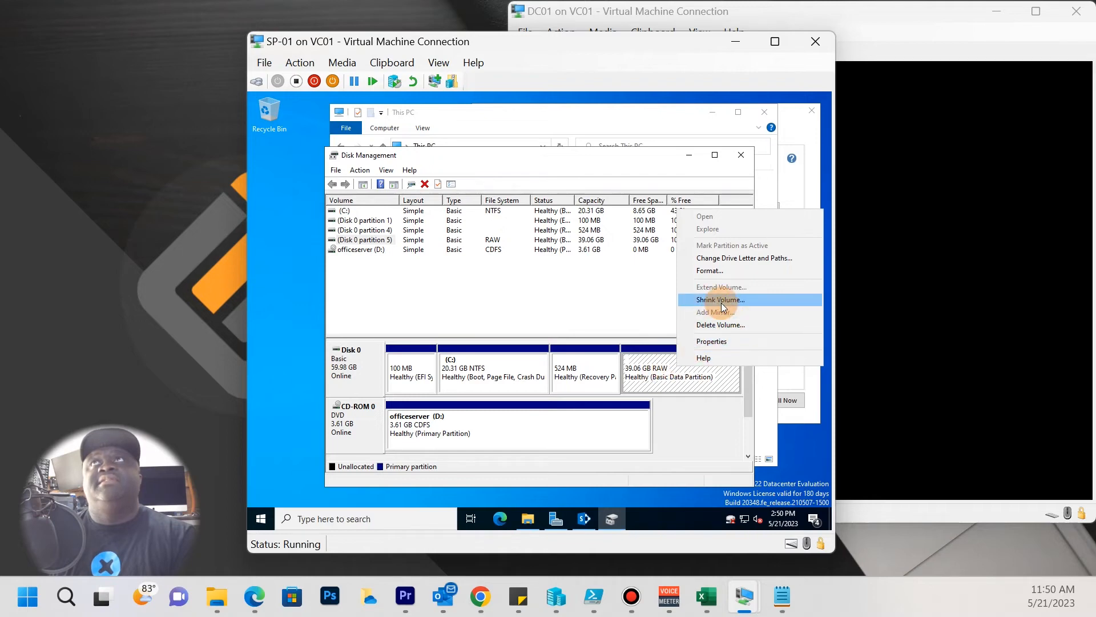
left_click(717, 271)
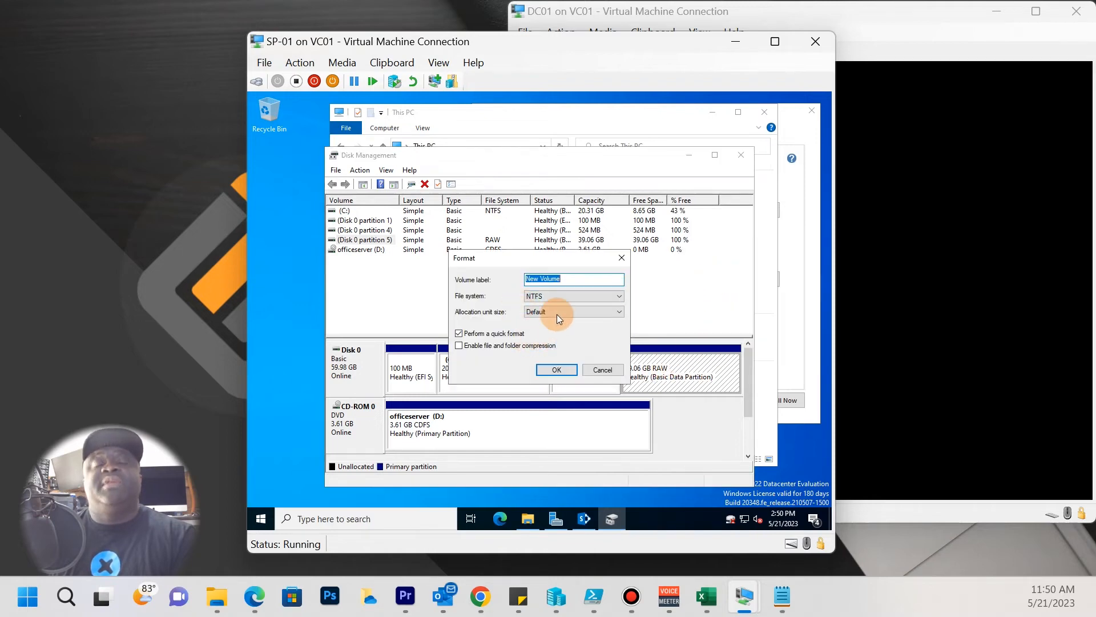
type("dat")
key("BackSpace")
key("BackSpace")
key("BackSpace")
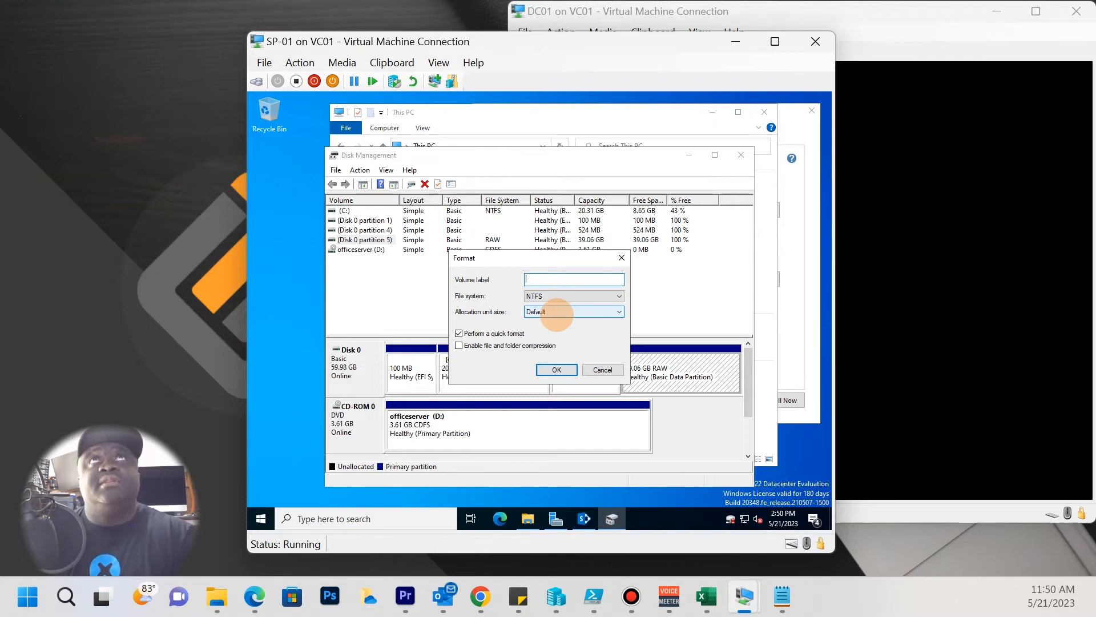
type("DATA")
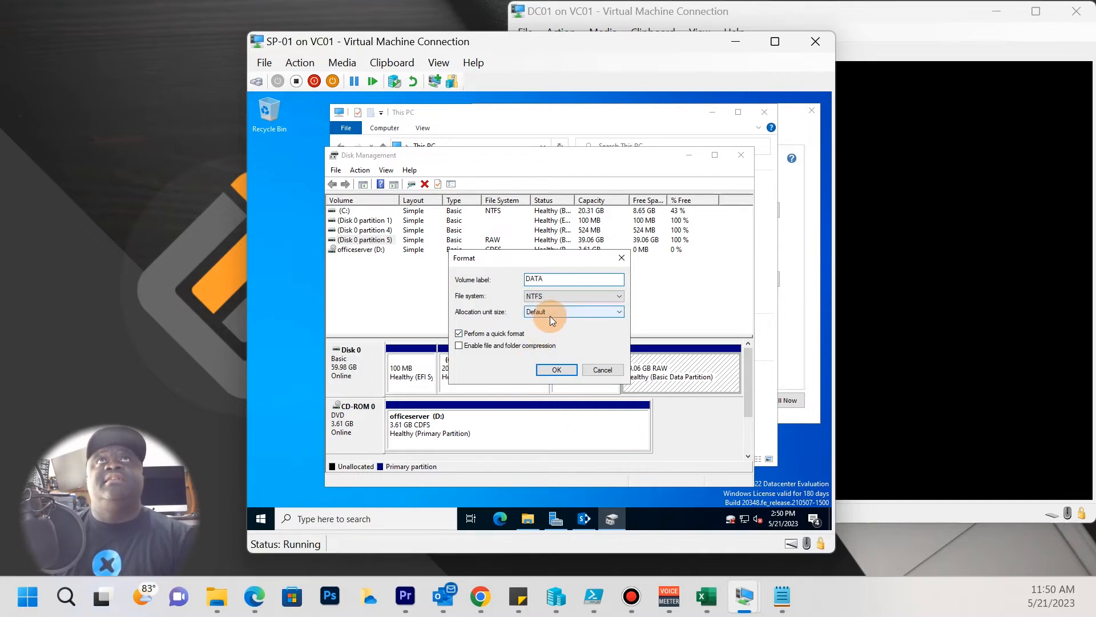
left_click(558, 371)
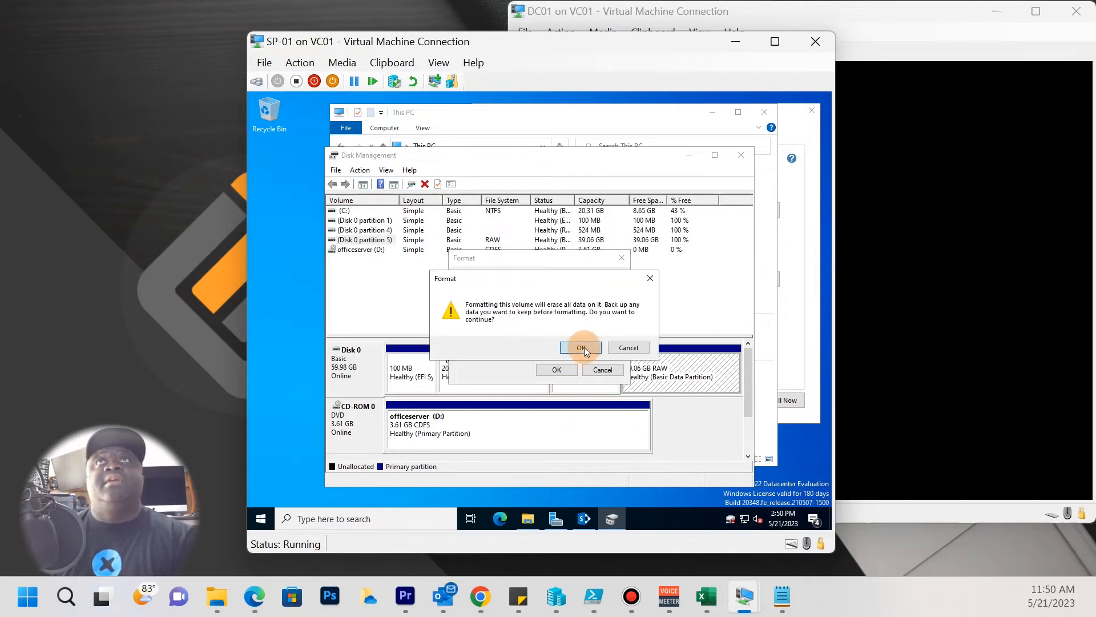
left_click(581, 347)
Assign drive letter S: to the DATA volume, then minimize Disk Management.
right_click(661, 377)
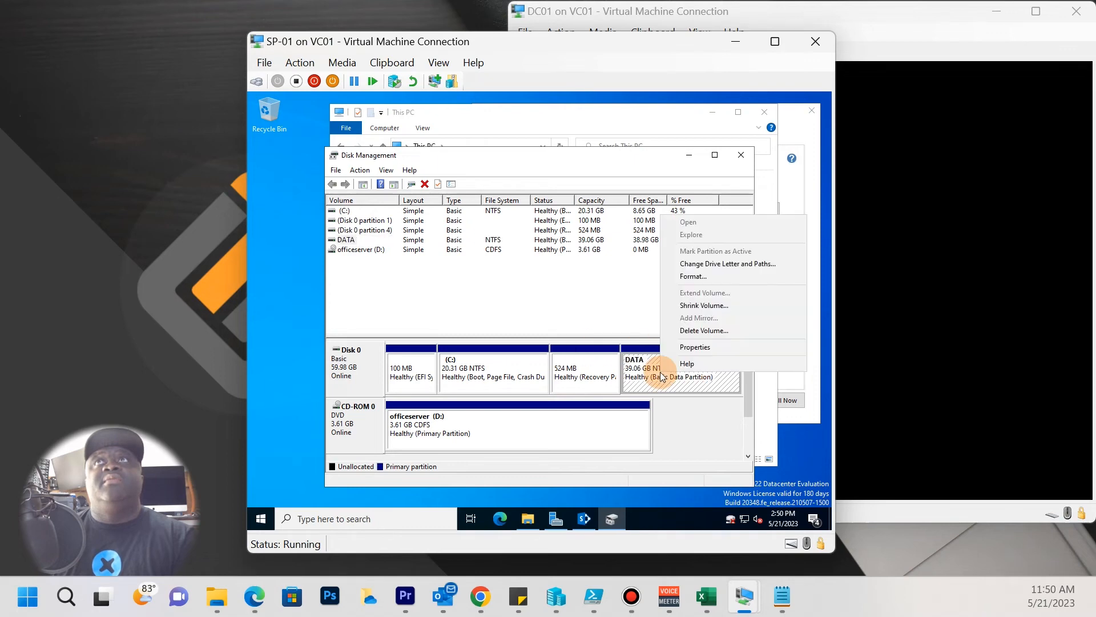
left_click(724, 265)
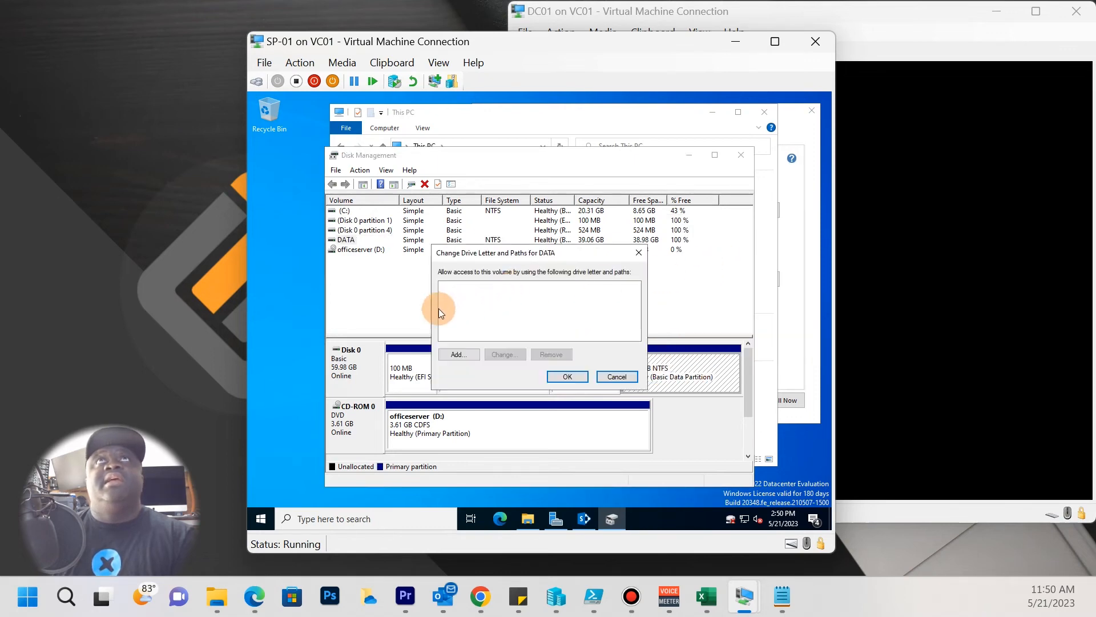
left_click(454, 354)
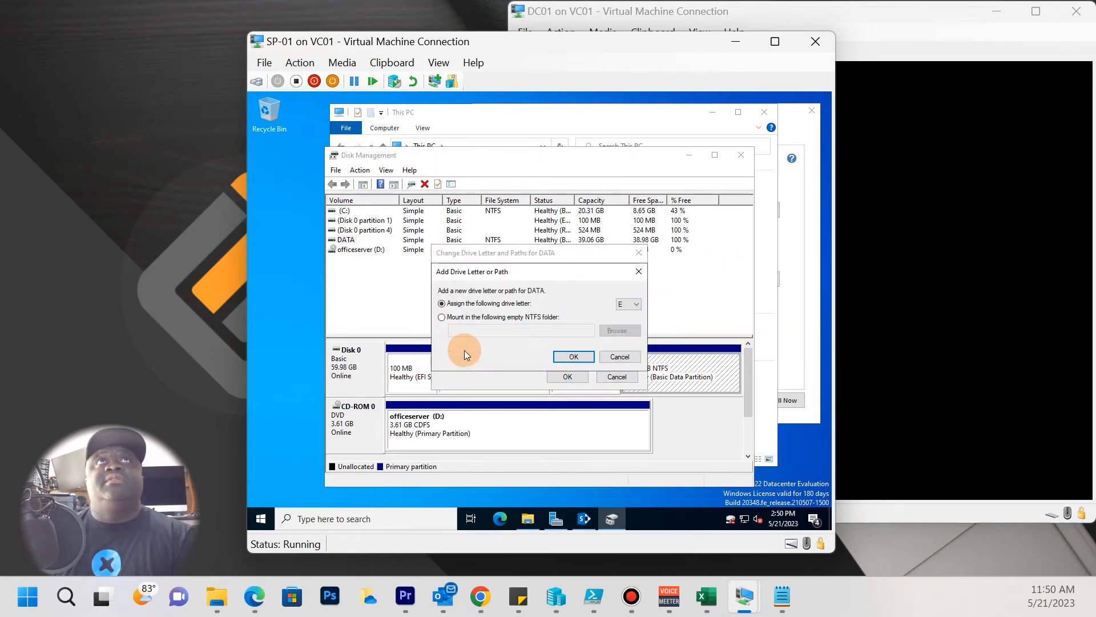
left_click(638, 305)
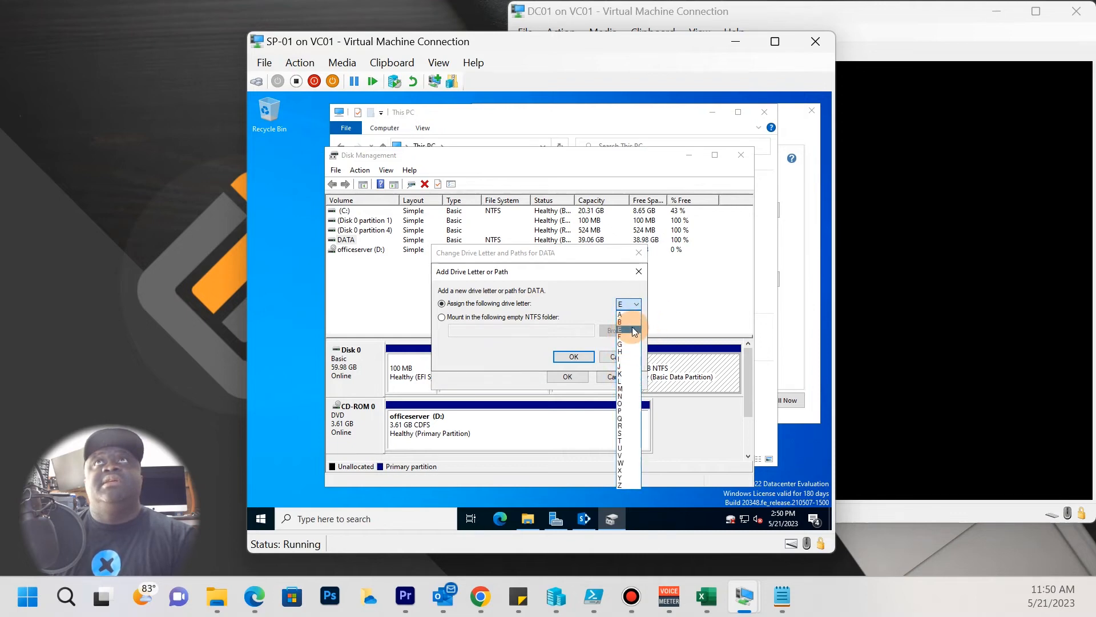
left_click(621, 437)
left_click(574, 356)
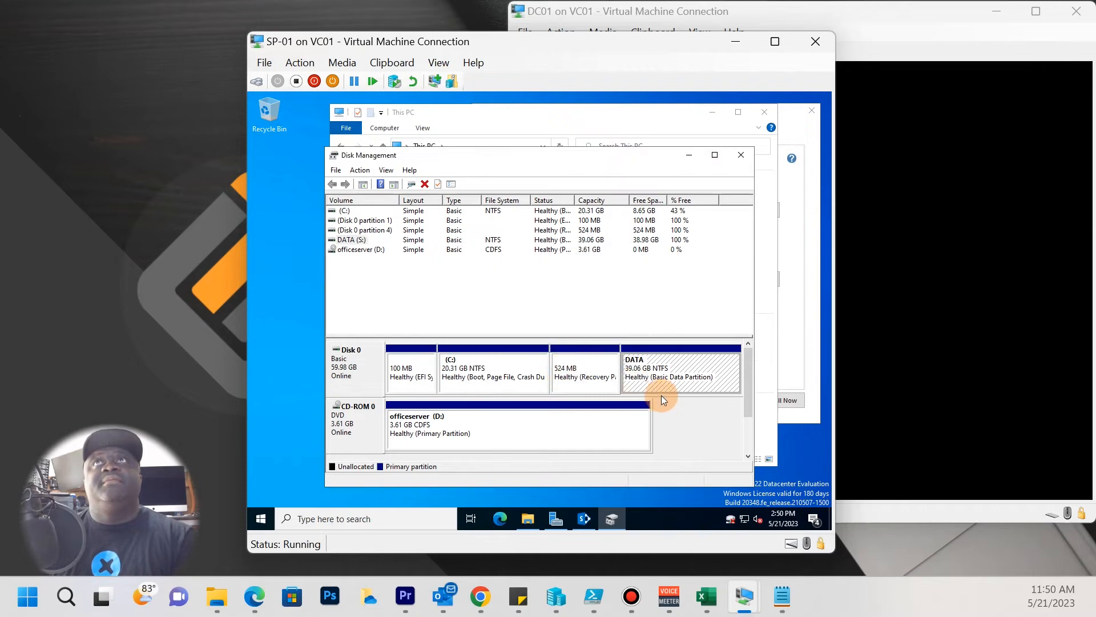
left_click(689, 155)
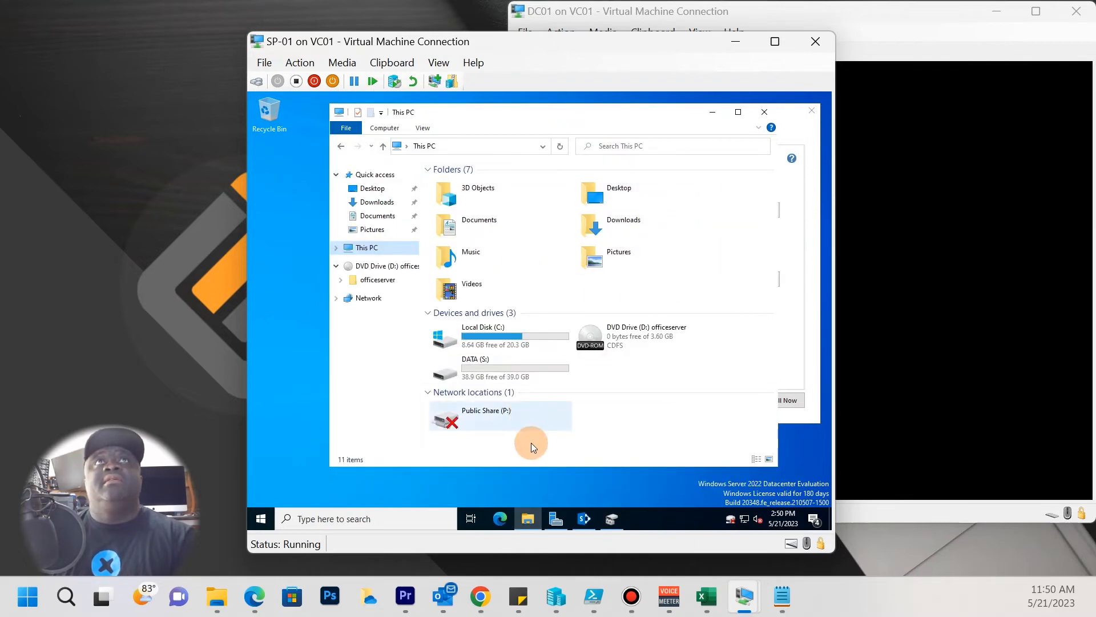
Look inside the DATA (S:) drive, return to This PC, and move Explorer aside.
double_click(512, 377)
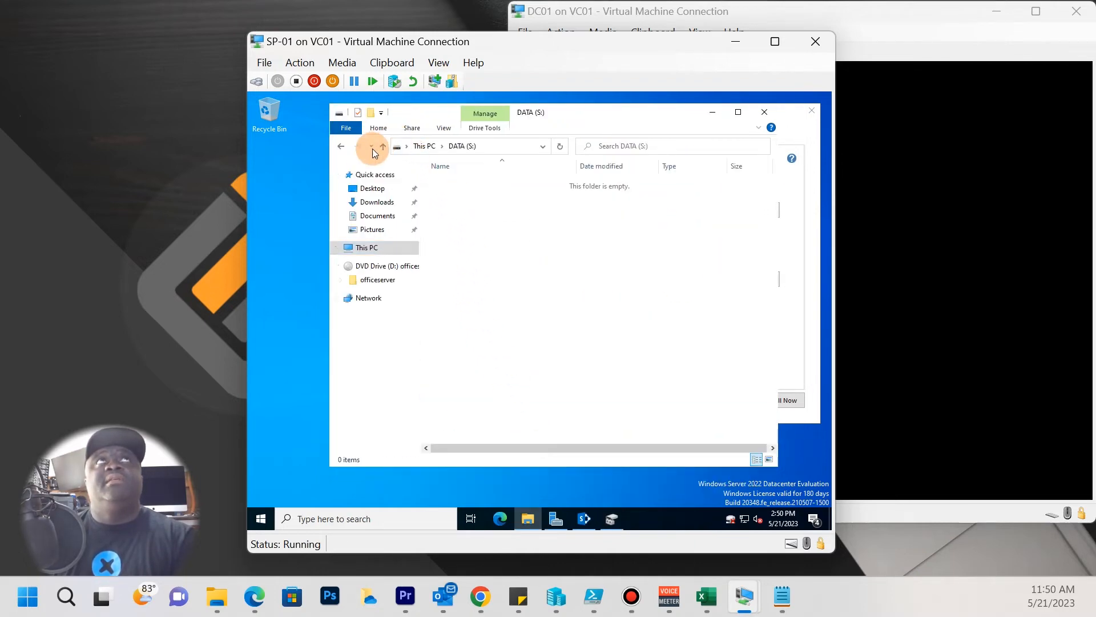
left_click(341, 146)
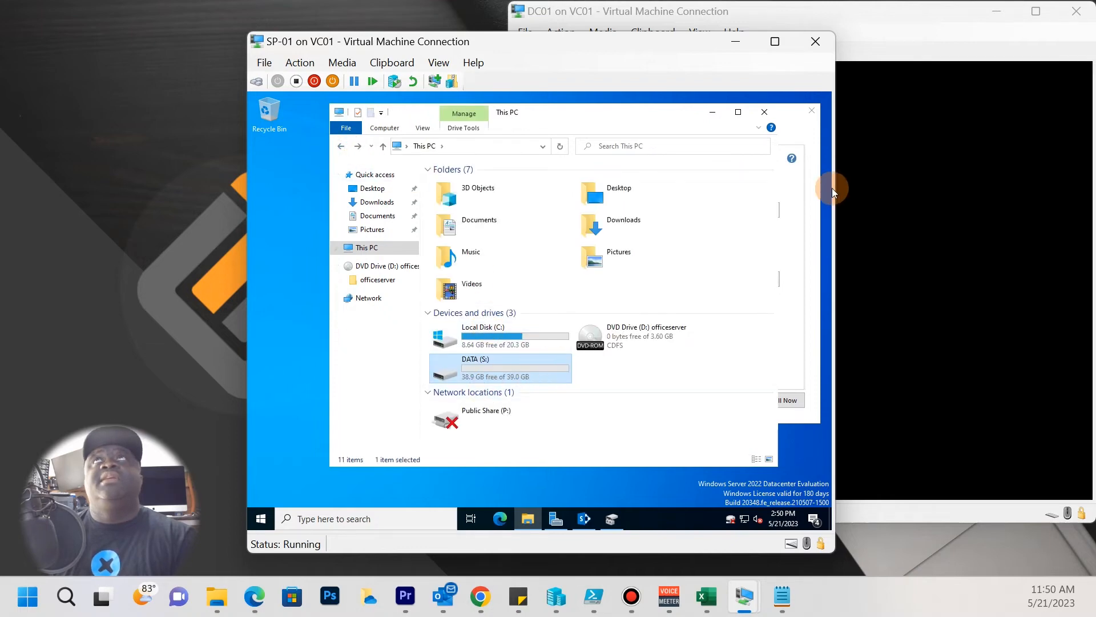
left_click_drag(635, 115, 574, 137)
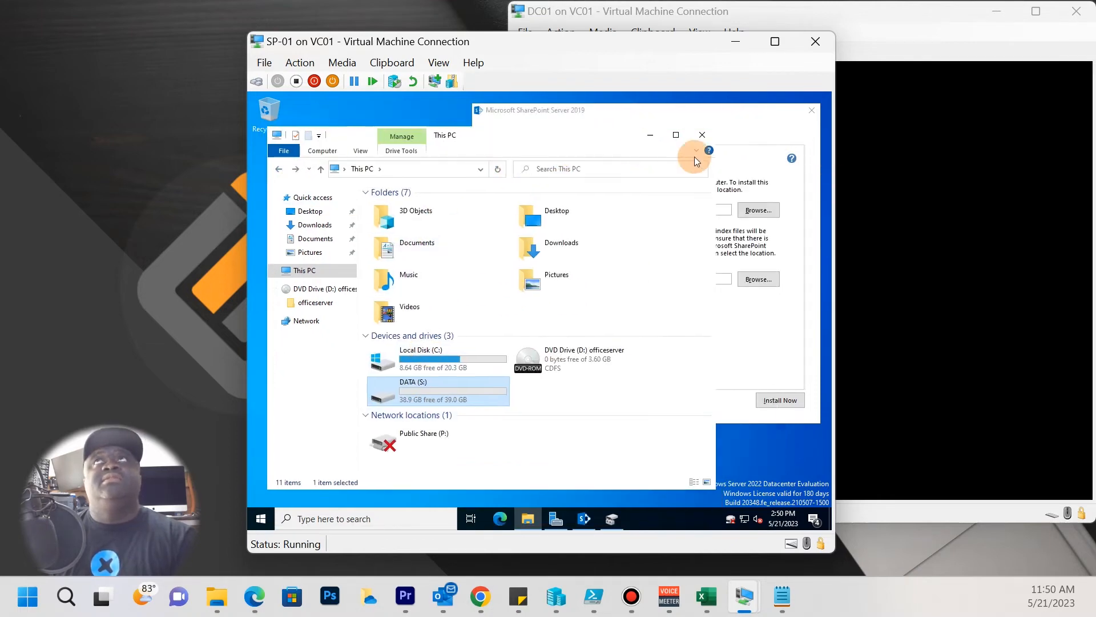
Change both SharePoint installation and data file paths from C: to S: and begin installing.
left_click(741, 343)
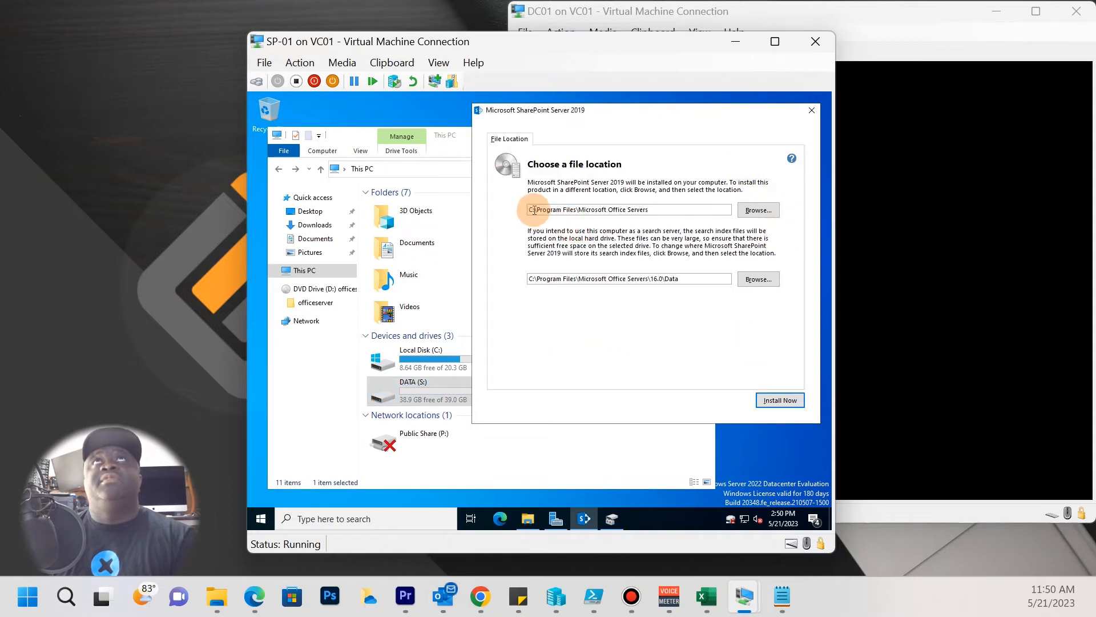
key("BackSpace")
type("s")
key("BackSpace")
type("S:")
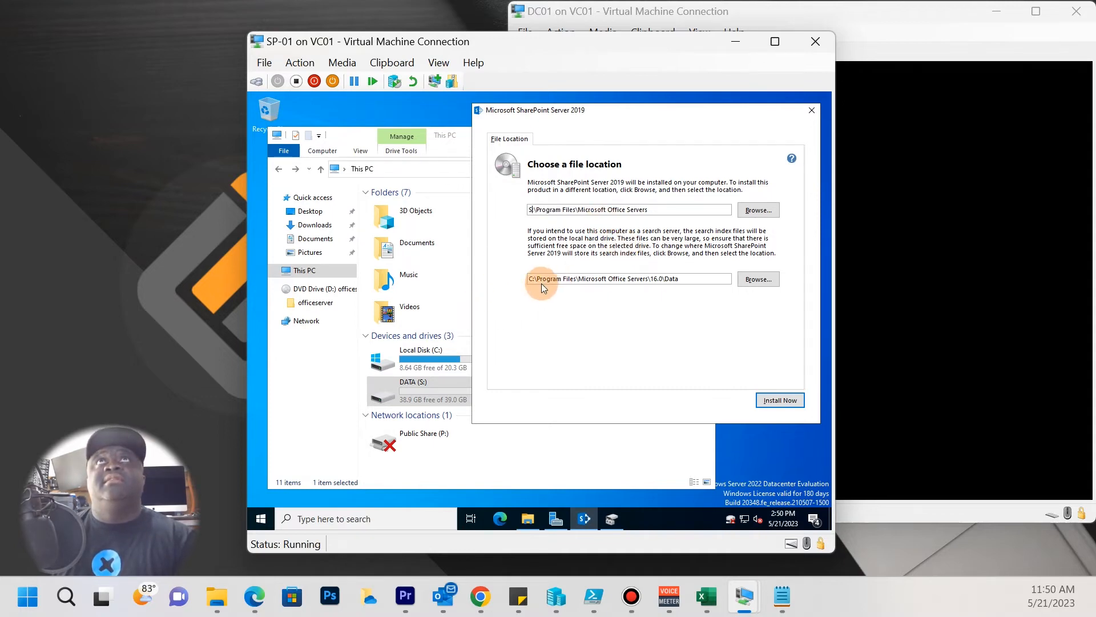
key("BackSpace")
type("S")
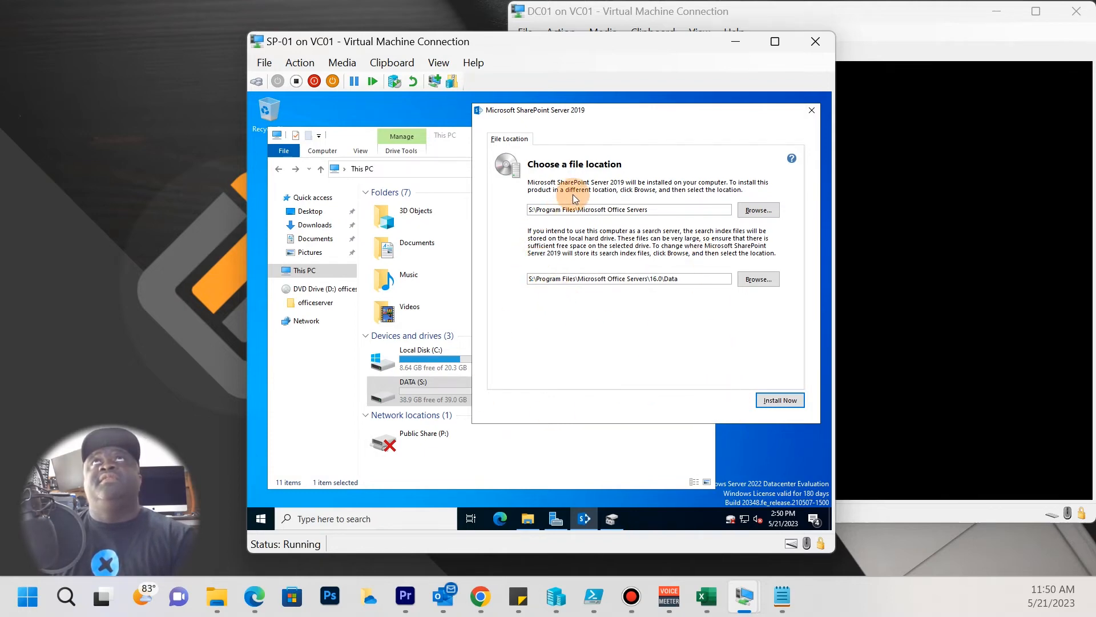
left_click(772, 402)
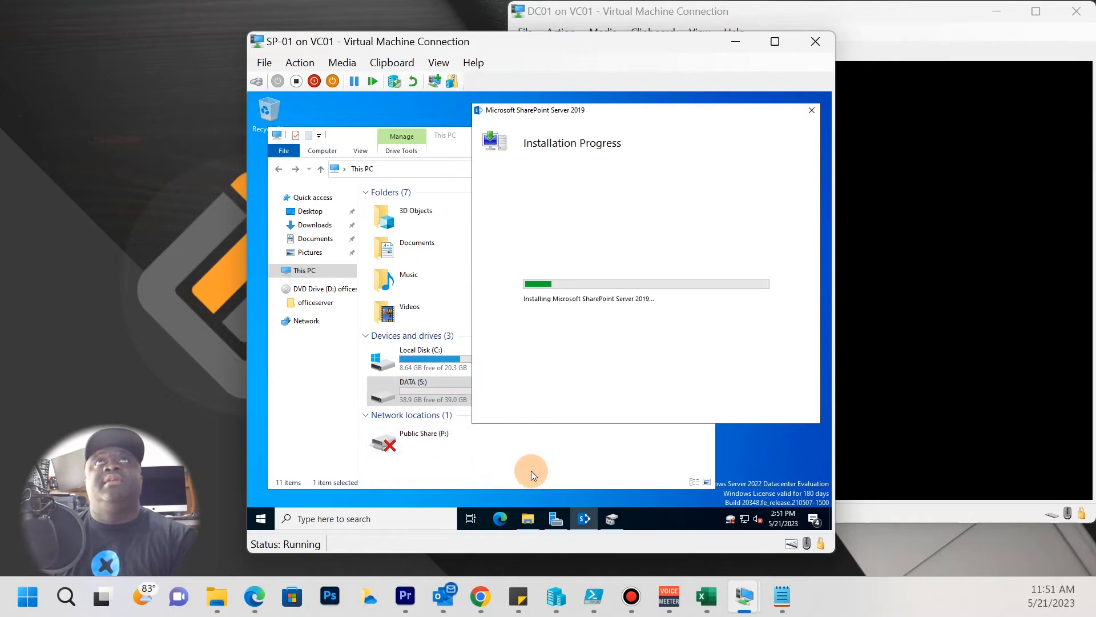
Confirm a Program Files folder appeared on DATA (S:), close Explorer, and watch setup finish.
left_click(438, 377)
double_click(440, 396)
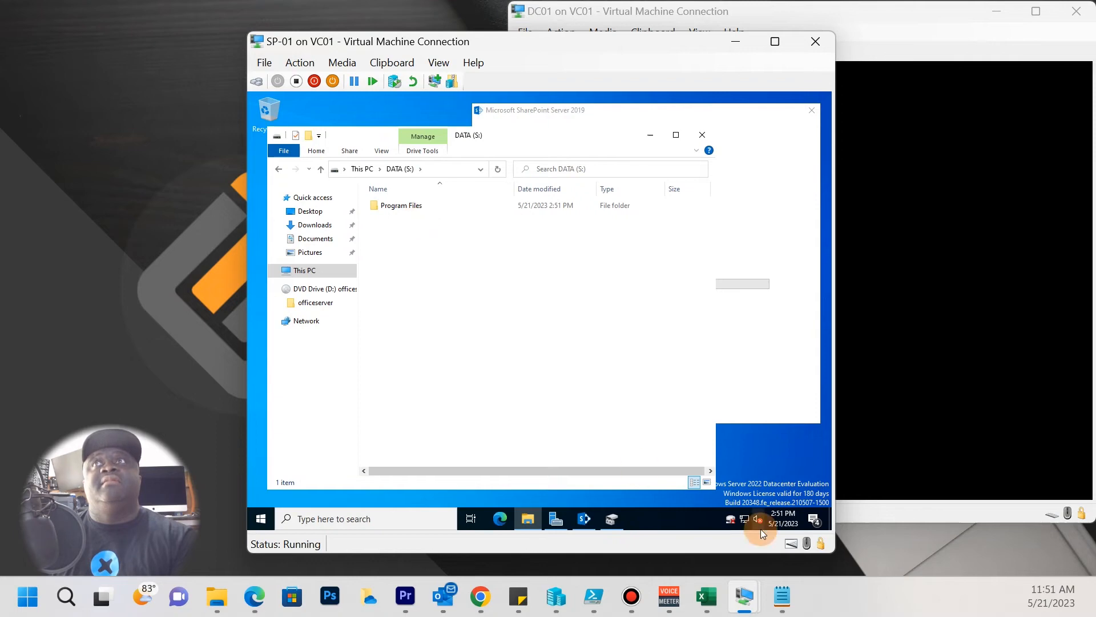
left_click_drag(552, 143, 551, 214)
left_click(704, 206)
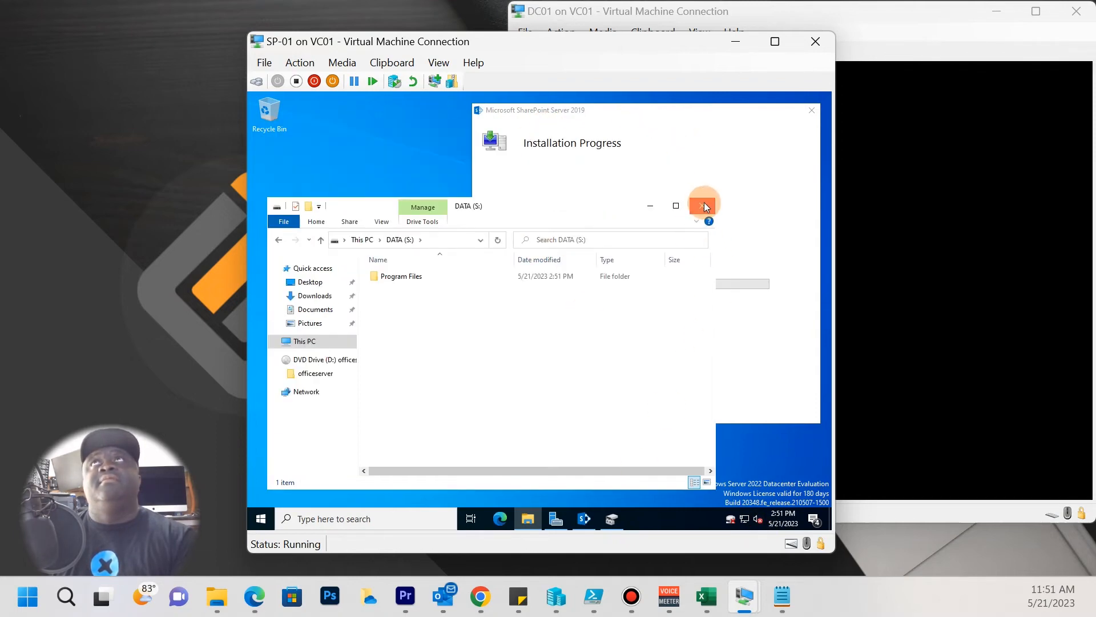
left_click_drag(604, 118, 480, 164)
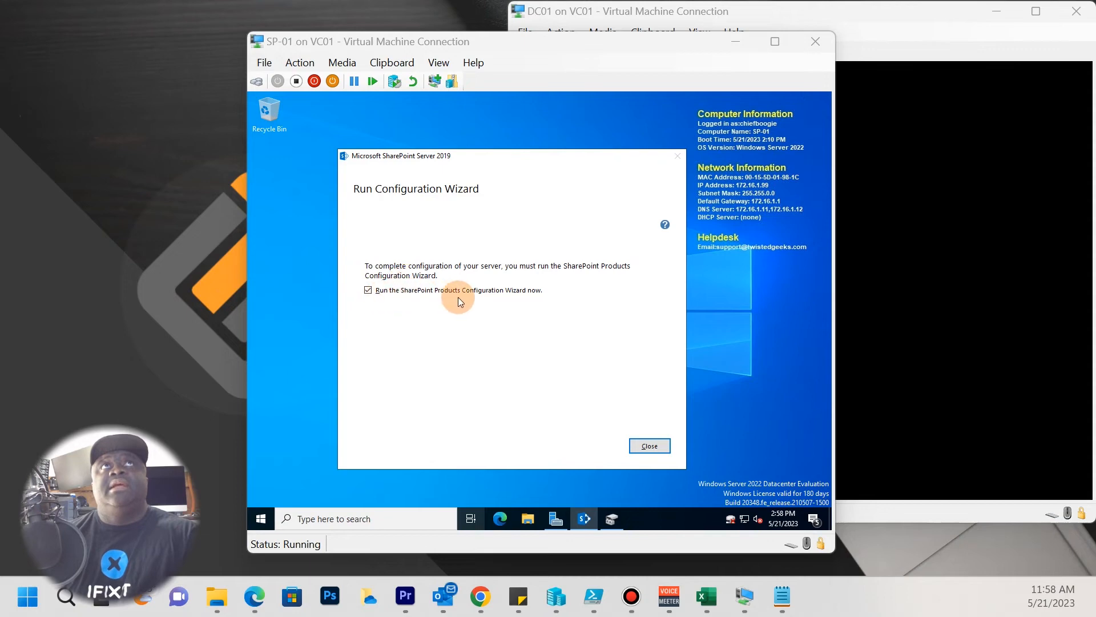
Close the finished setup and accept the reboot prompt to restart SP-01.
left_click(644, 441)
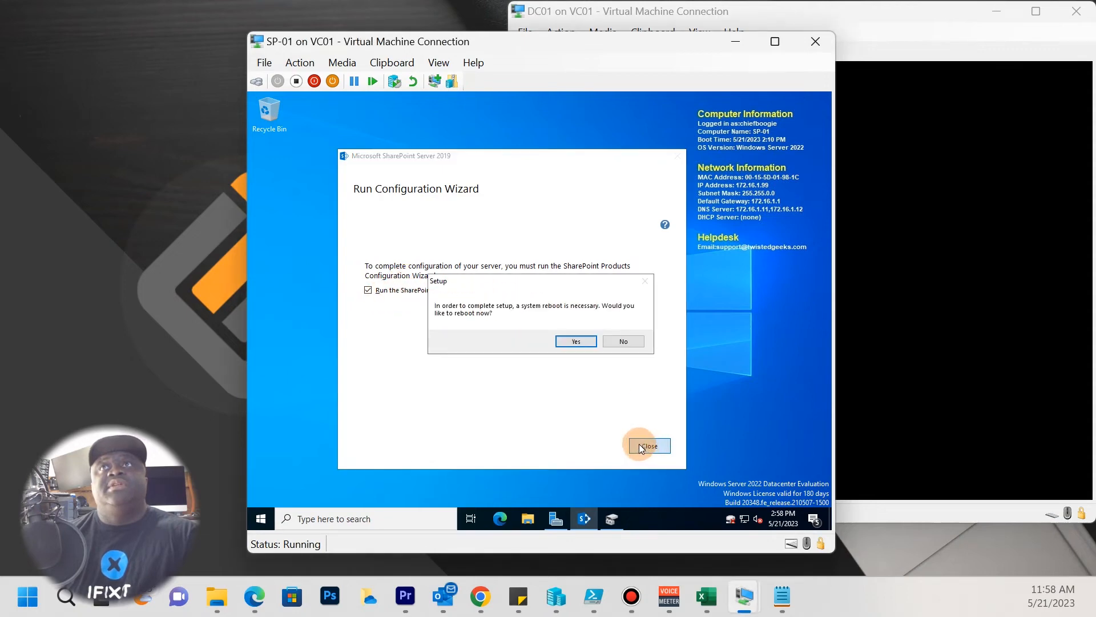
left_click(574, 341)
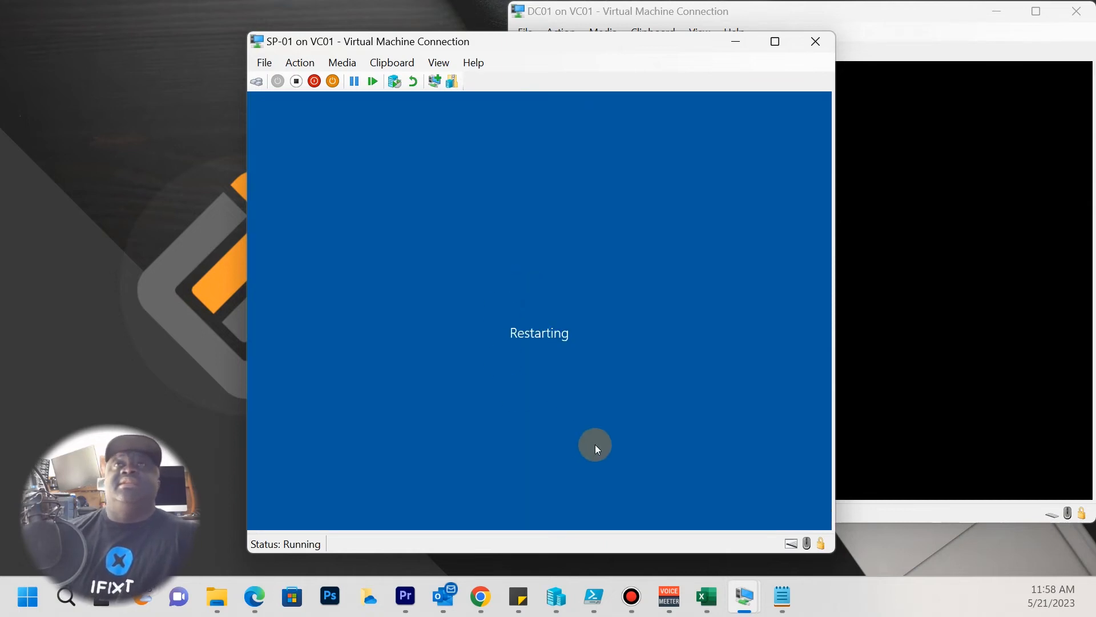
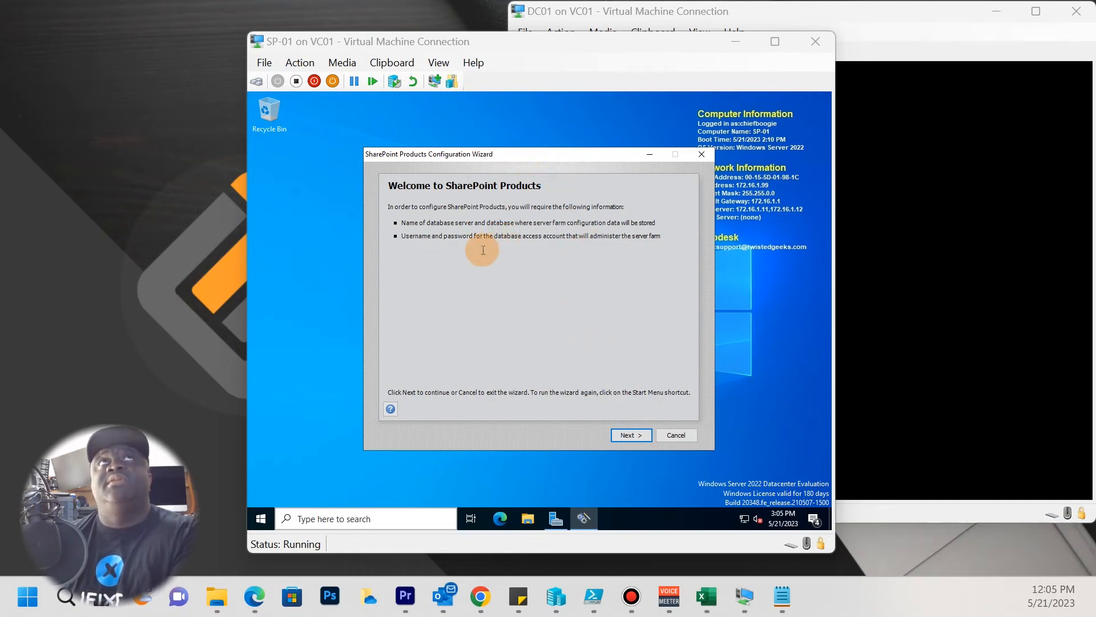
Pass the wizard's welcome page, allow the service restarts, and choose 'Create a new server farm'.
left_click(404, 238)
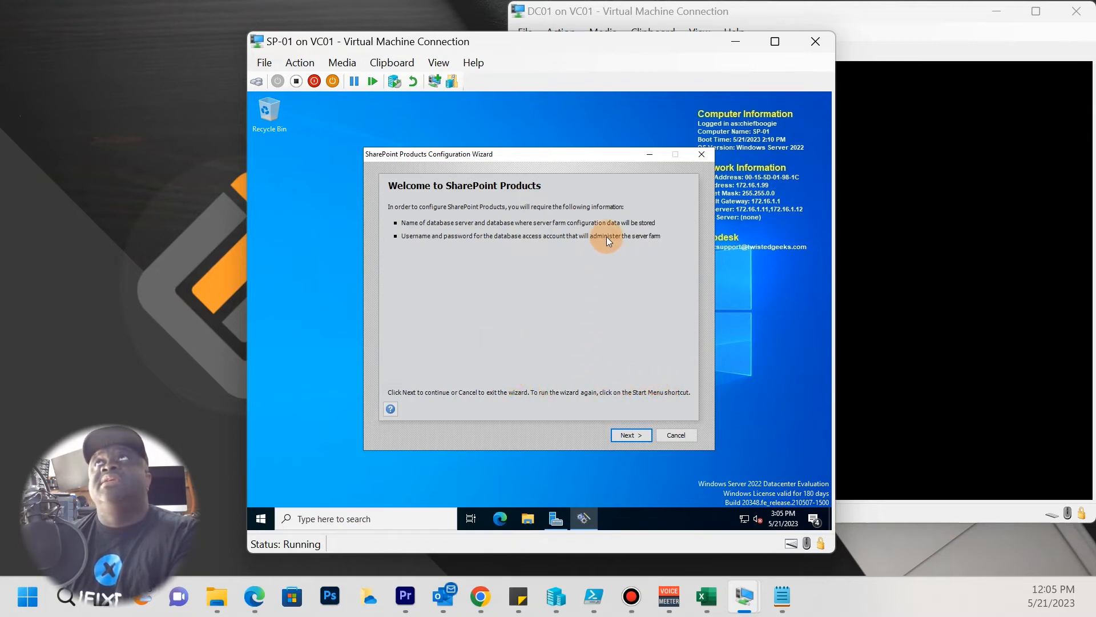
left_click_drag(580, 153, 557, 117)
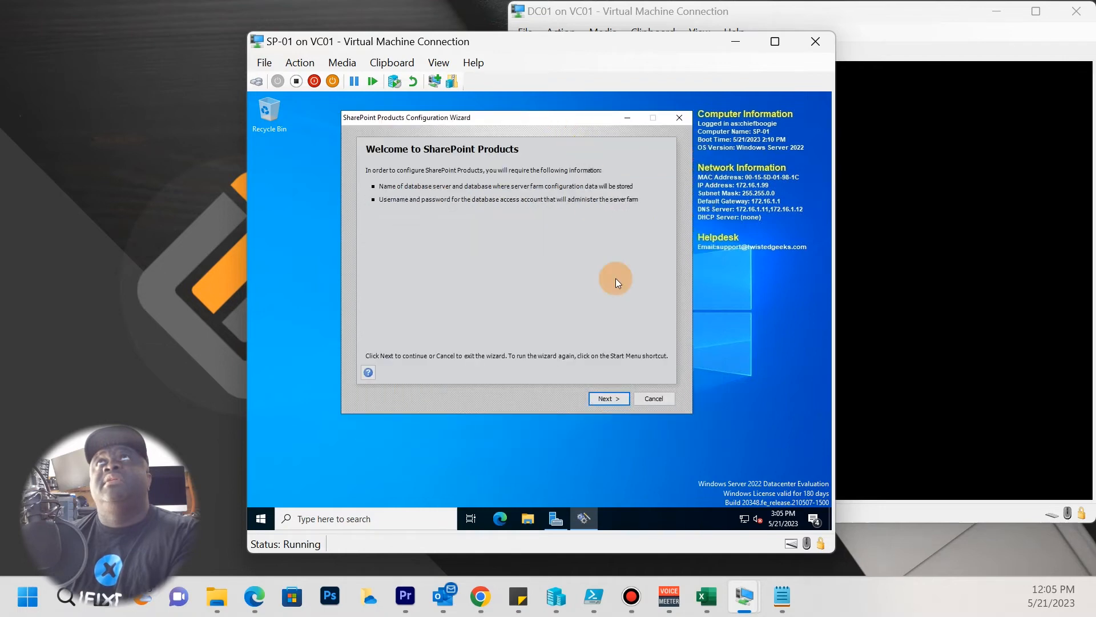
left_click(599, 402)
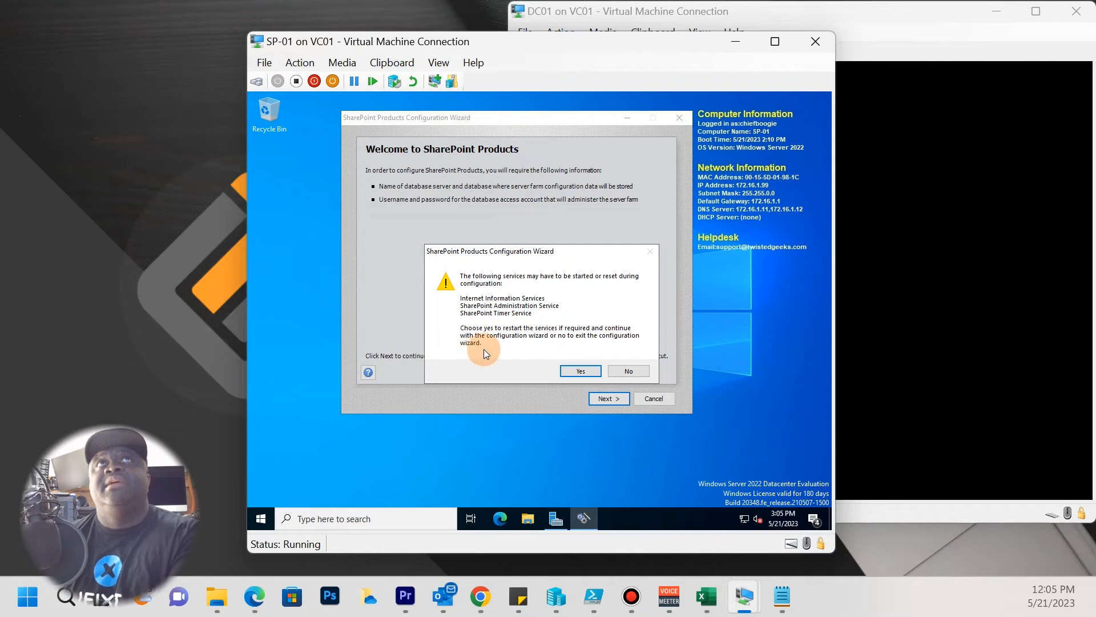
left_click(575, 372)
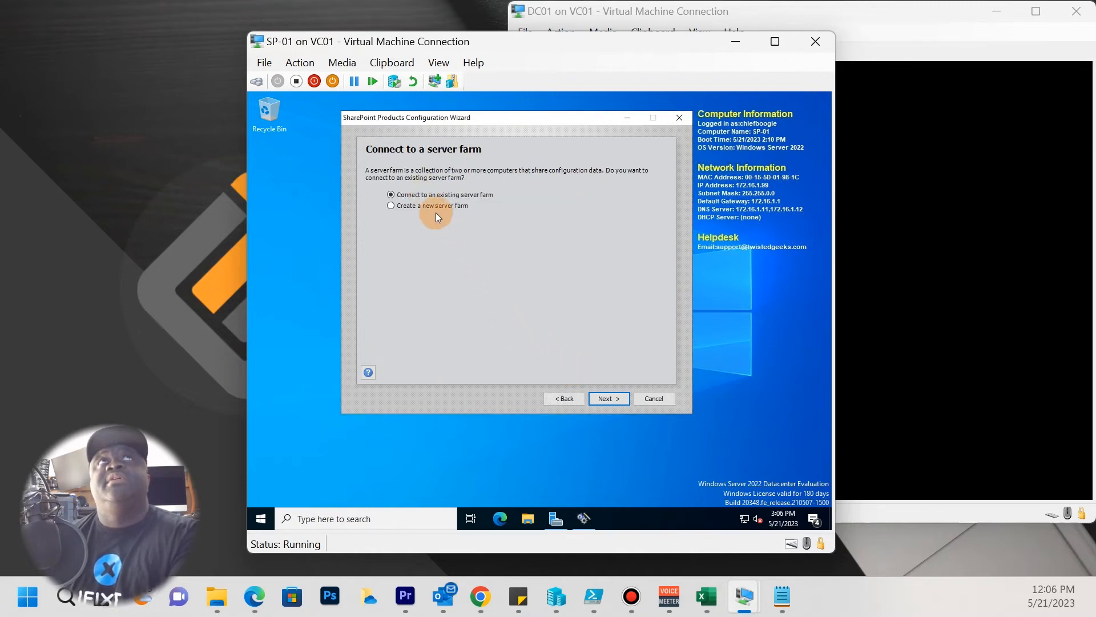
left_click_drag(502, 120, 508, 163)
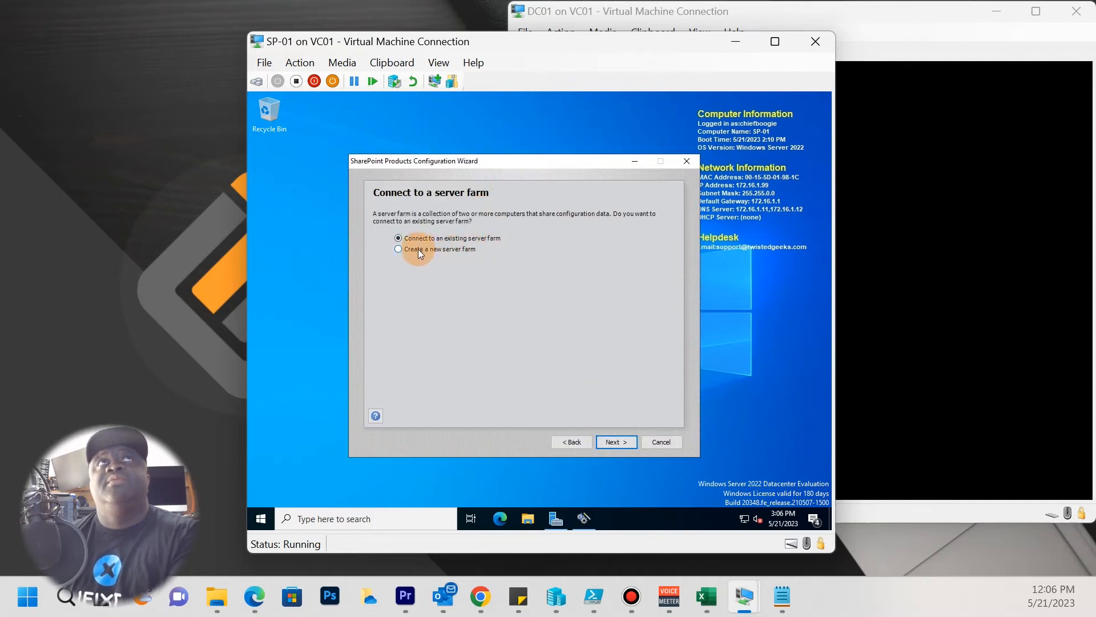
left_click(457, 252)
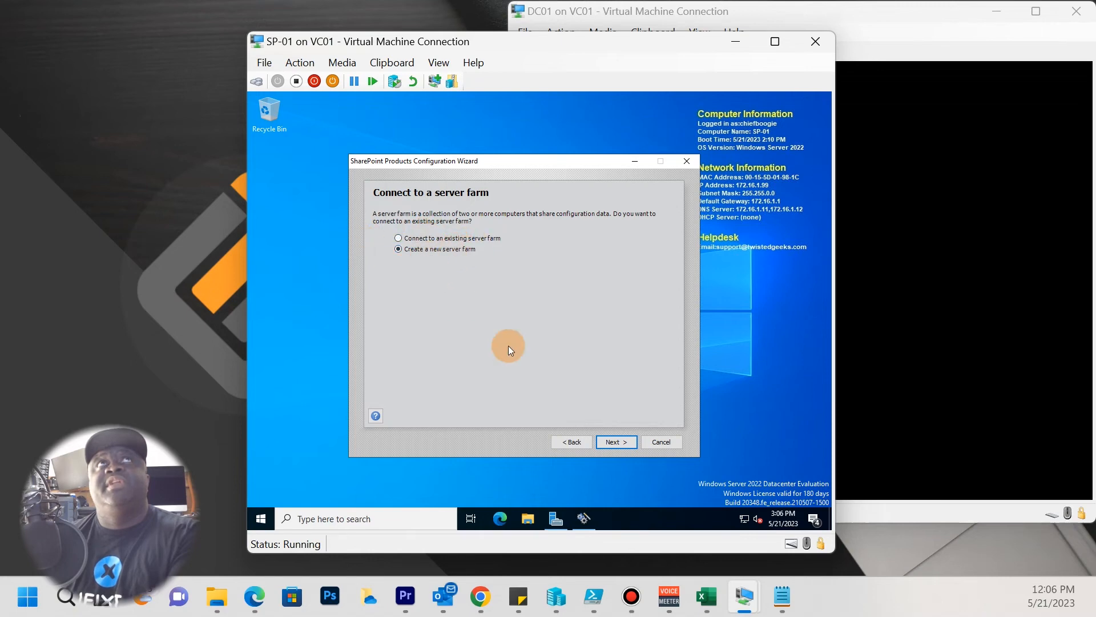
left_click(617, 436)
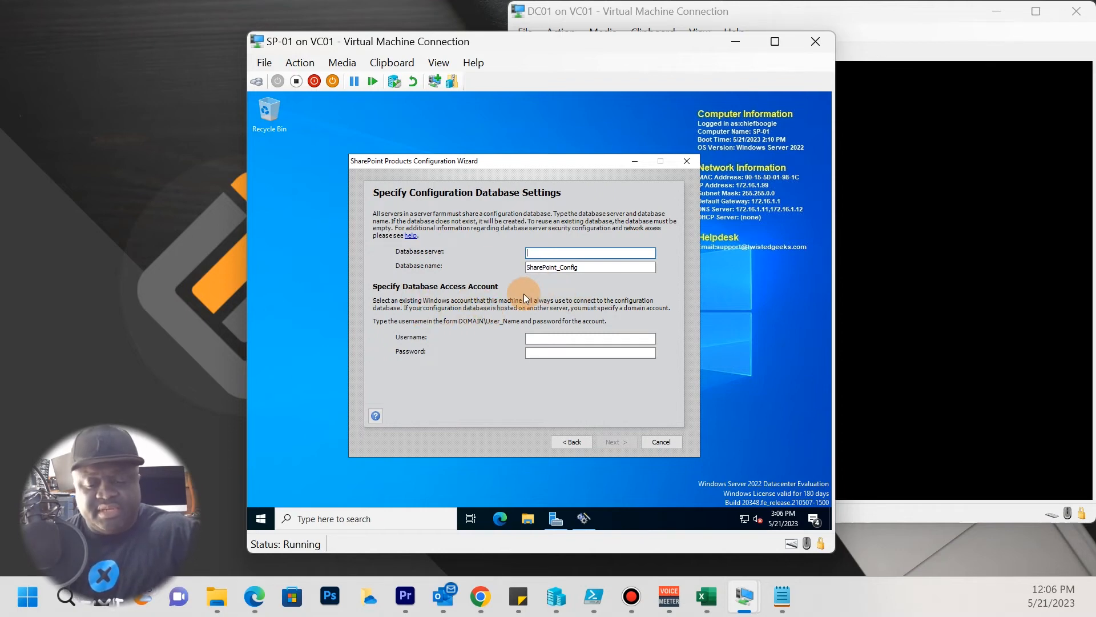
Enter SQL-01 as the database server with the farm admin account's username and password.
type("S")
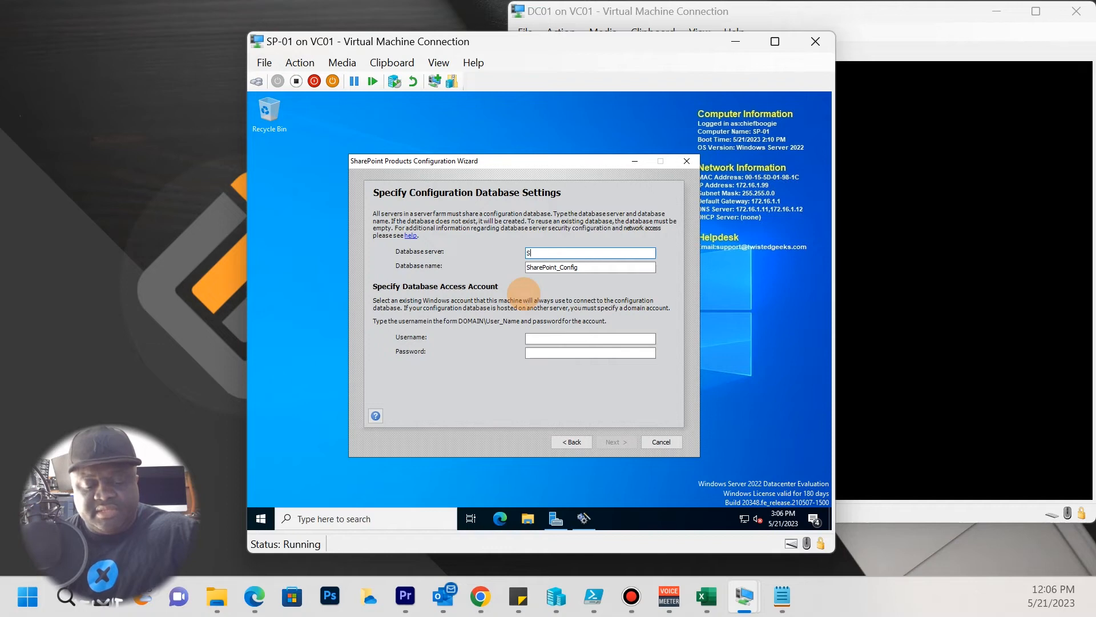
type("QL-01")
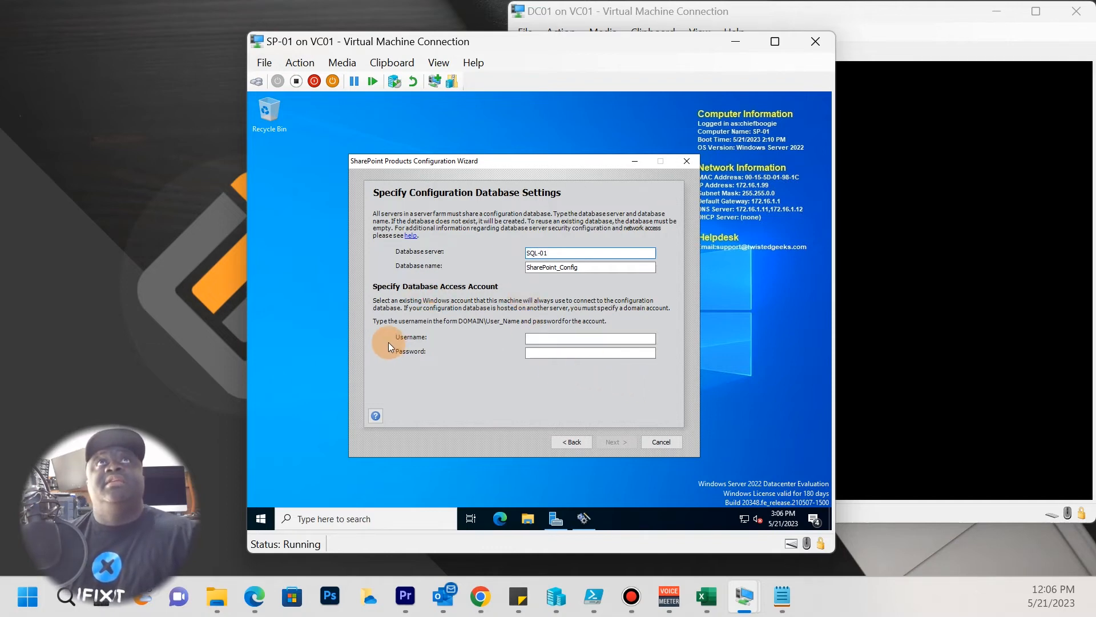
left_click(557, 341)
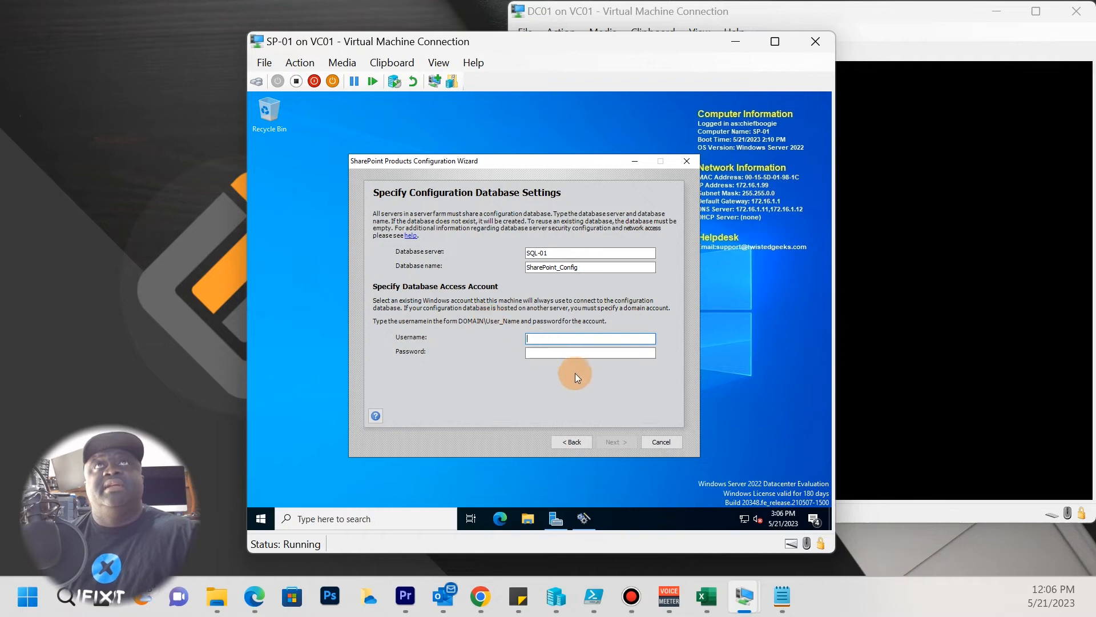
type("CH")
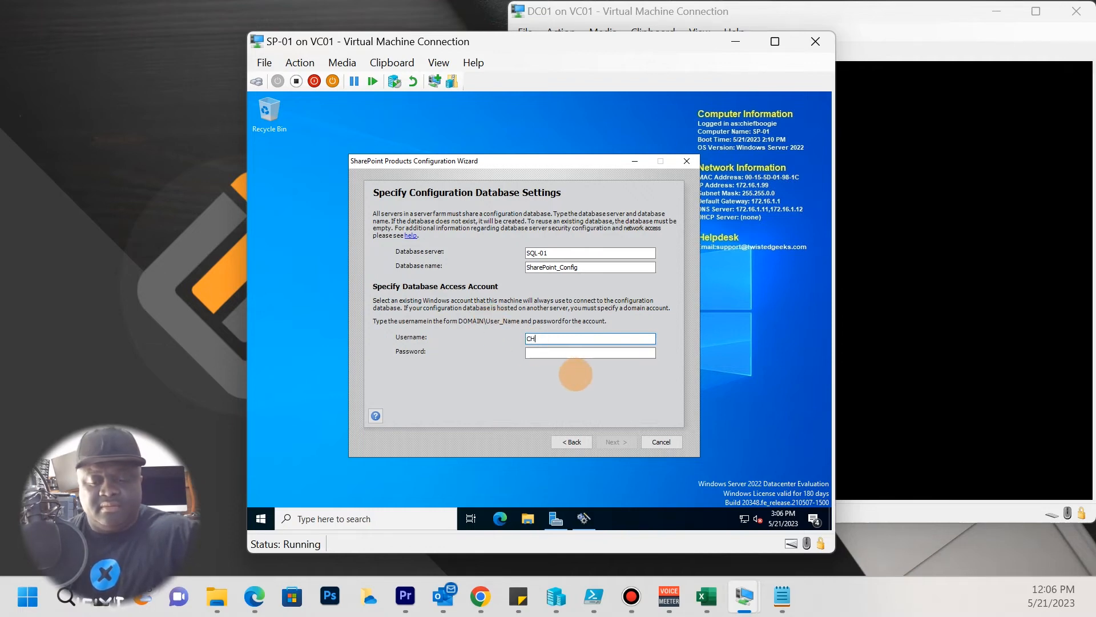
type("hief")
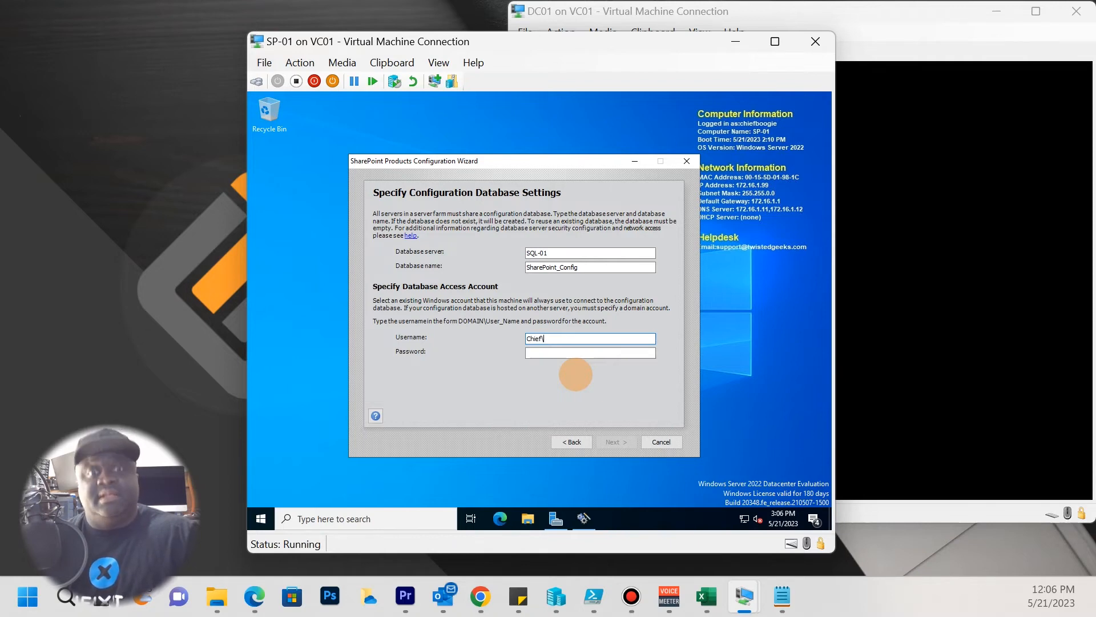
type("\\SPAdmin")
key("Tab")
type("******")
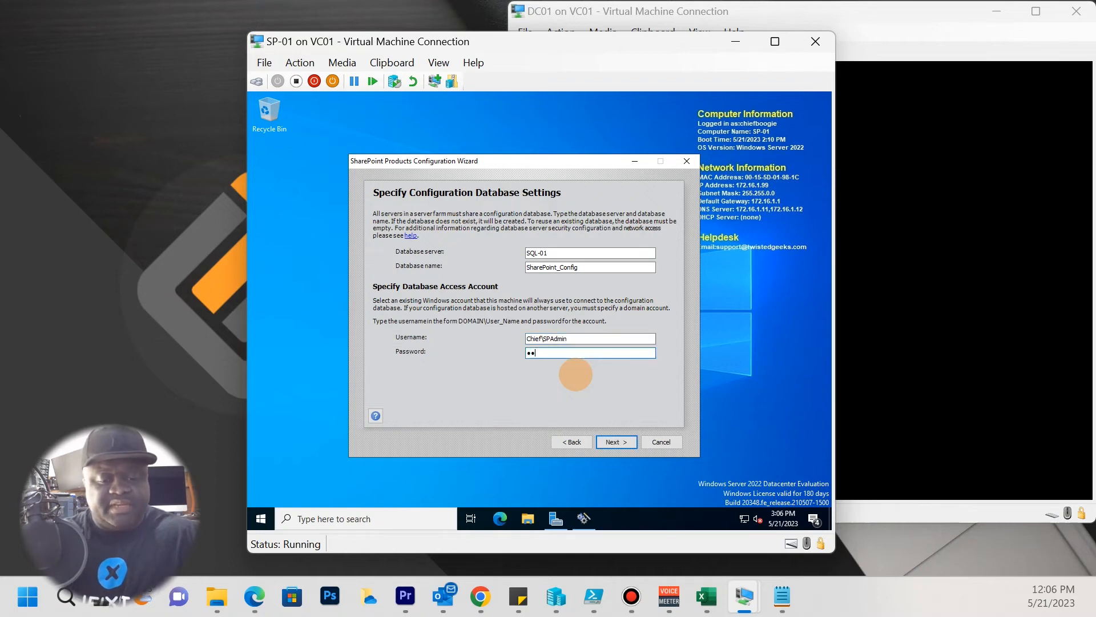
type("****")
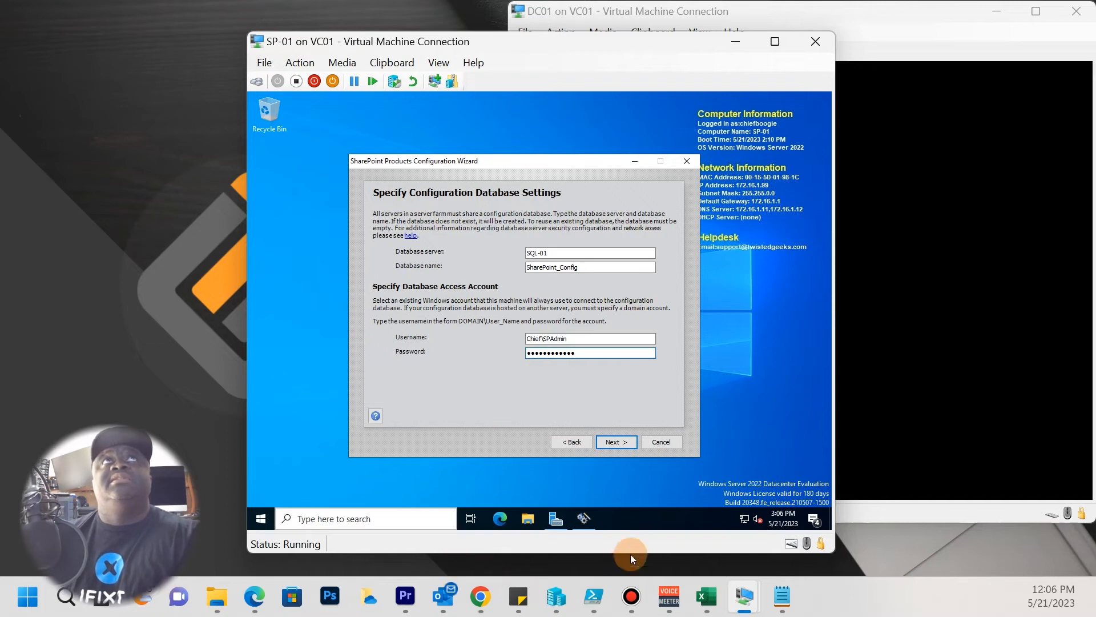
Submit the database settings and dismiss the 'username is invalid' error.
left_click(616, 443)
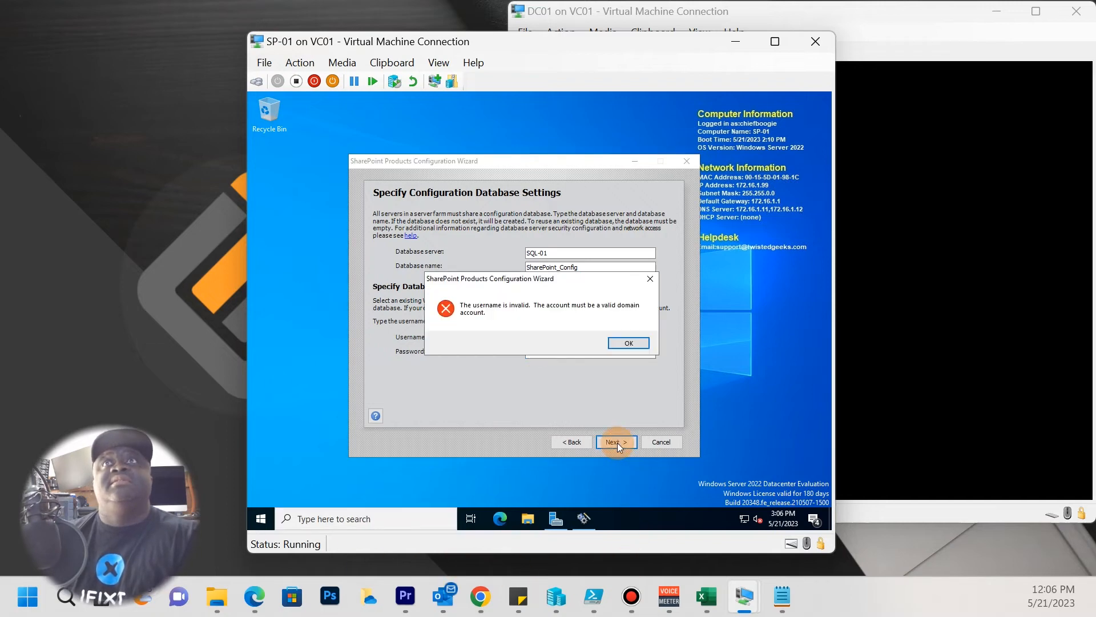
left_click(629, 343)
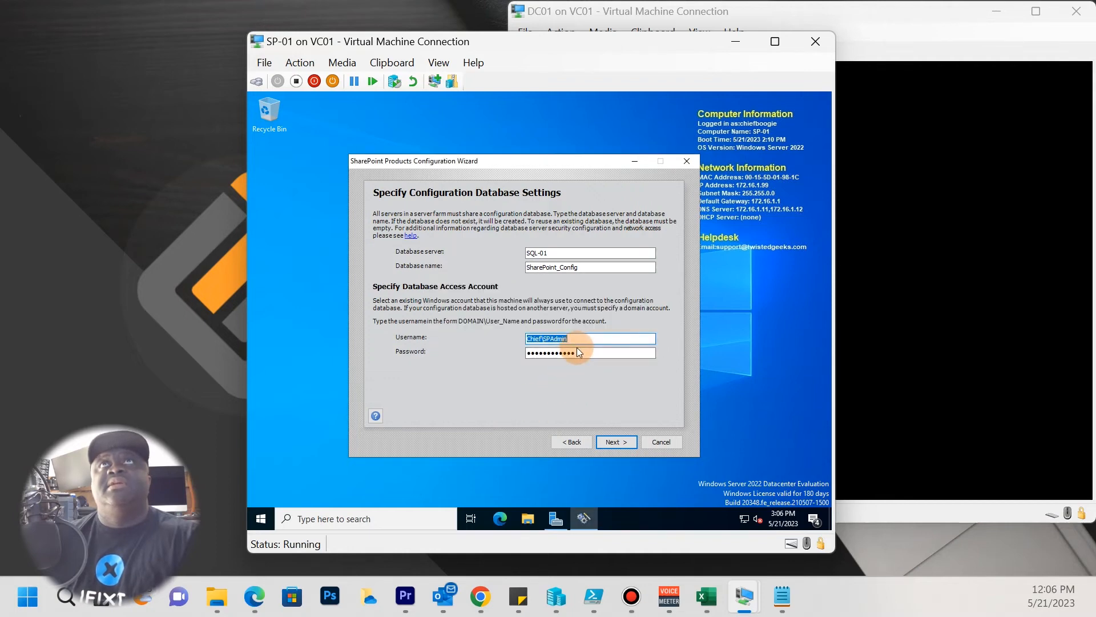
left_click(580, 341)
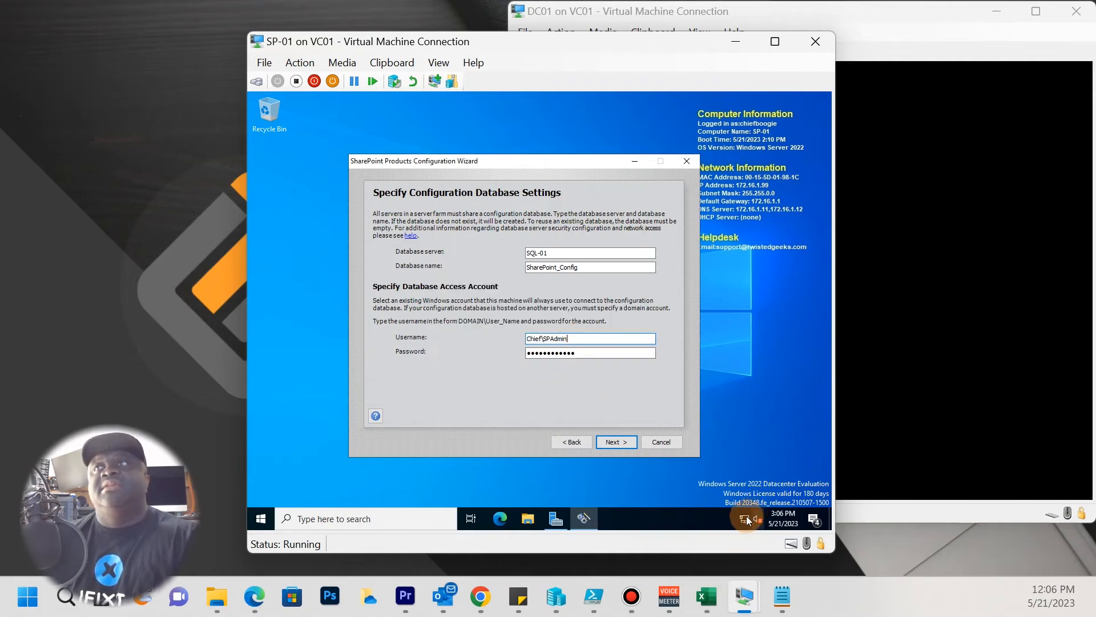
left_click_drag(575, 160, 511, 120)
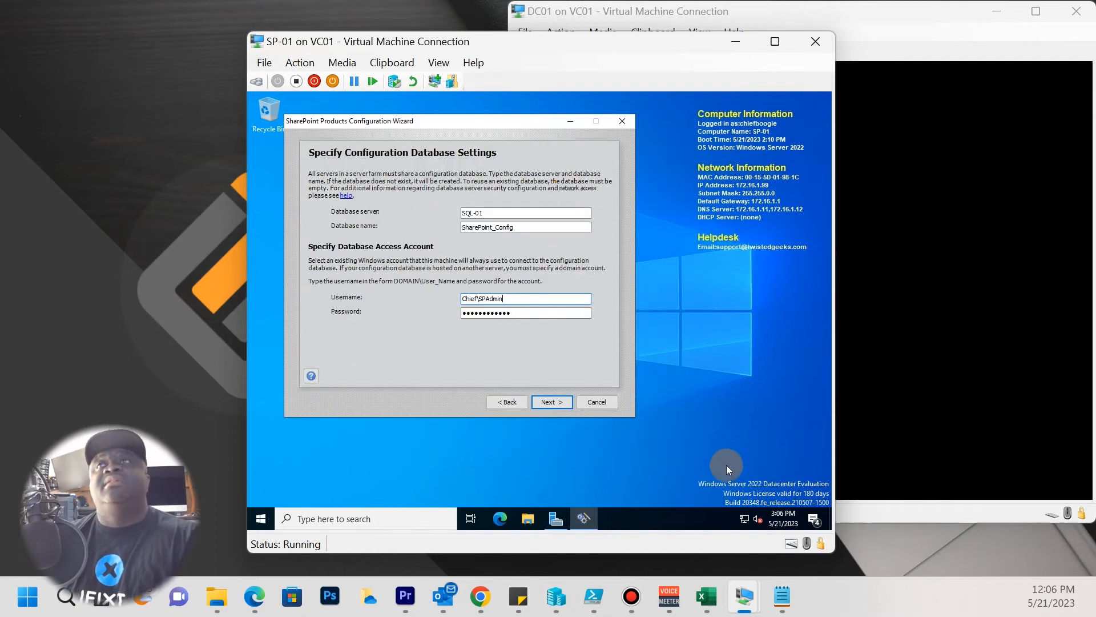
Enable the Ethernet adapter and disable Ethernet 2 in SP-01's Network Connections.
left_click(745, 518)
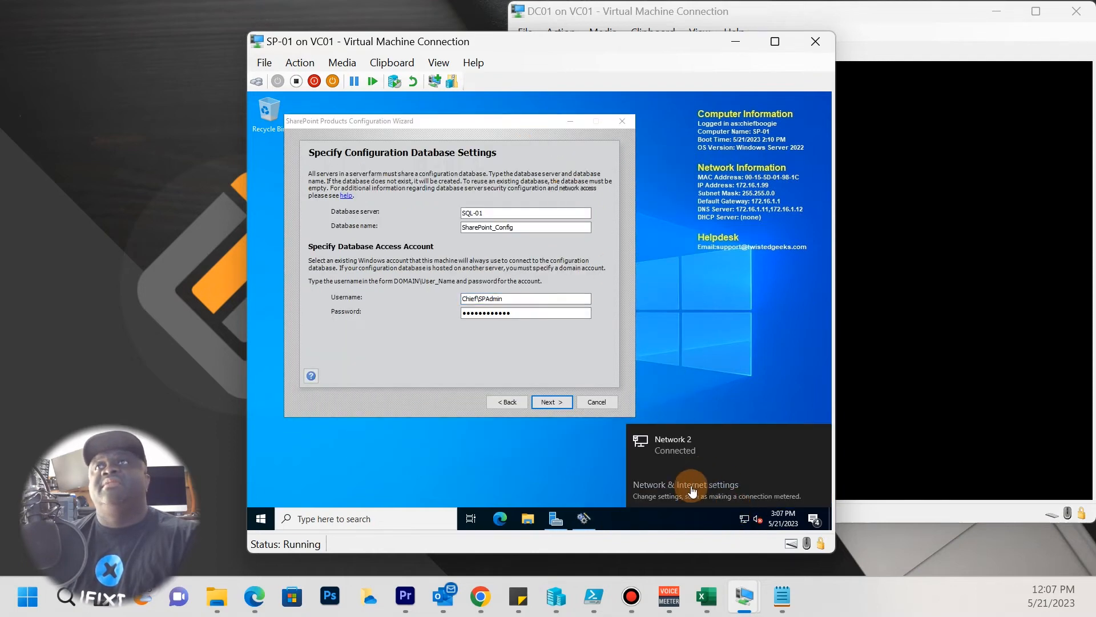
left_click(686, 485)
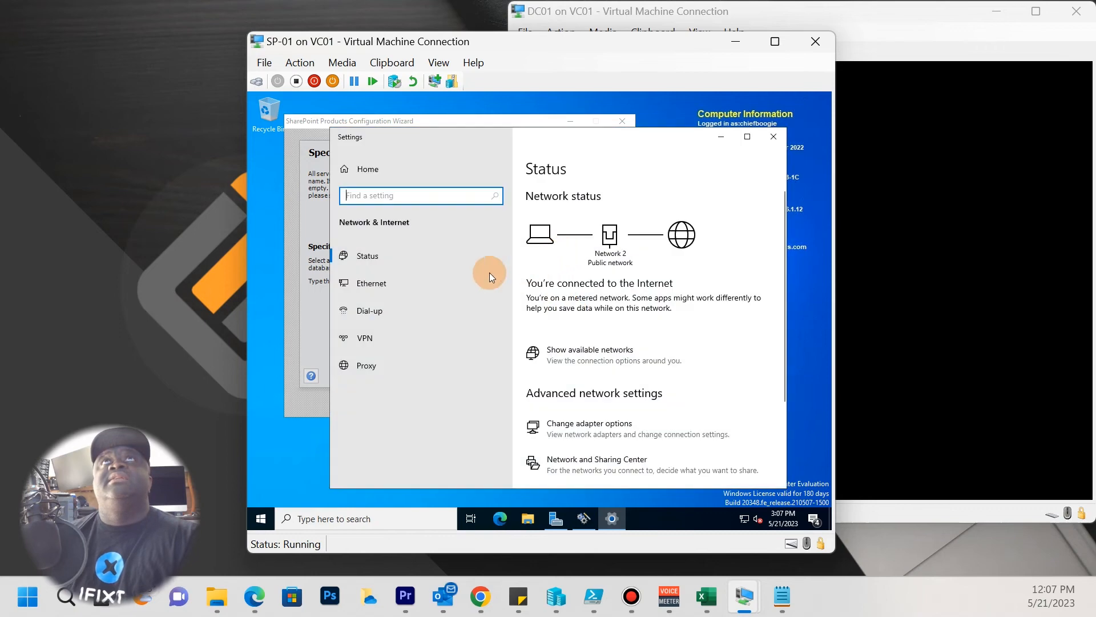
left_click(591, 424)
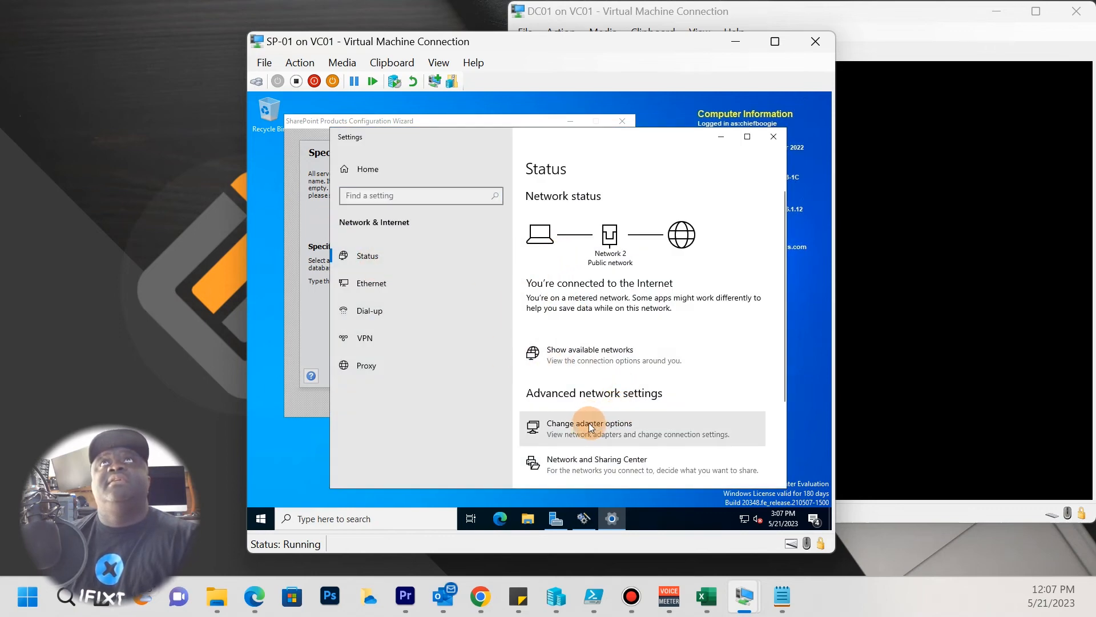
left_click(409, 212)
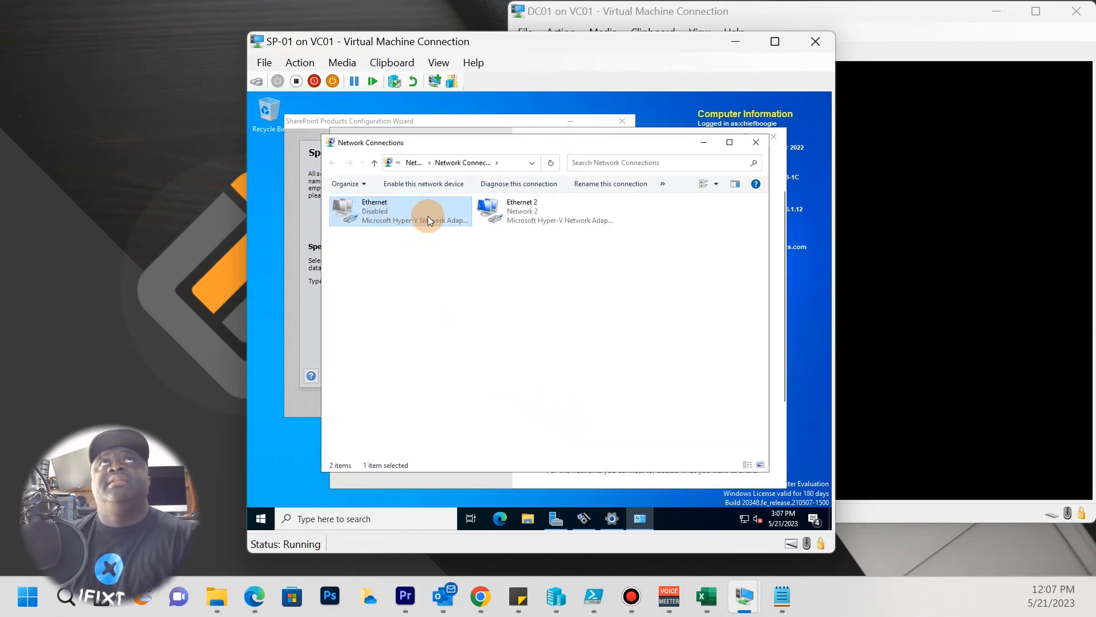
left_click(403, 188)
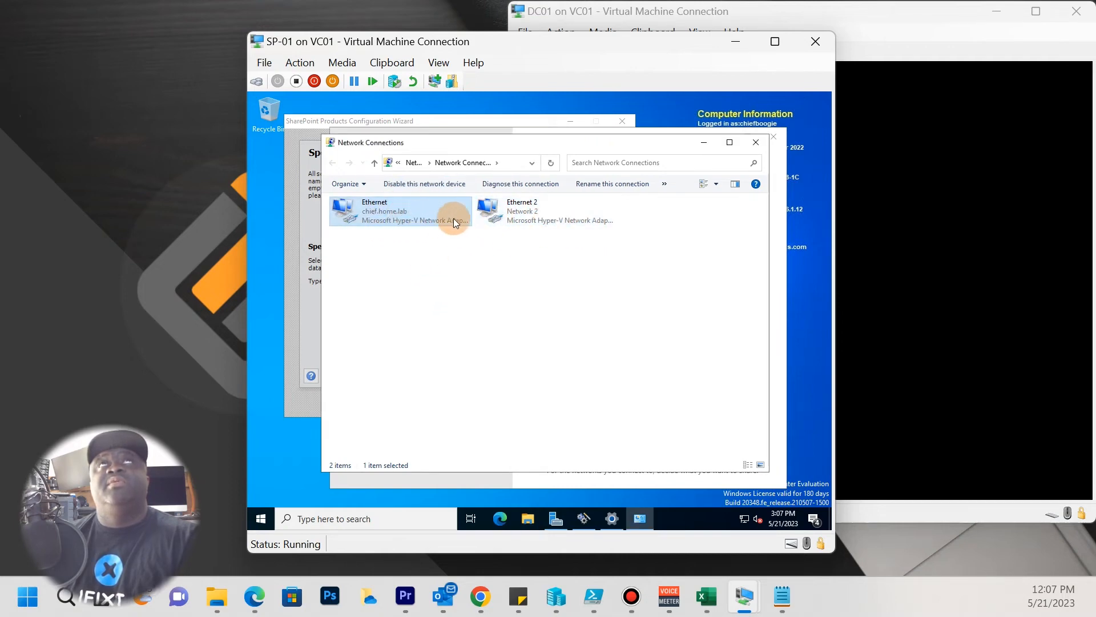
left_click(524, 217)
left_click(420, 184)
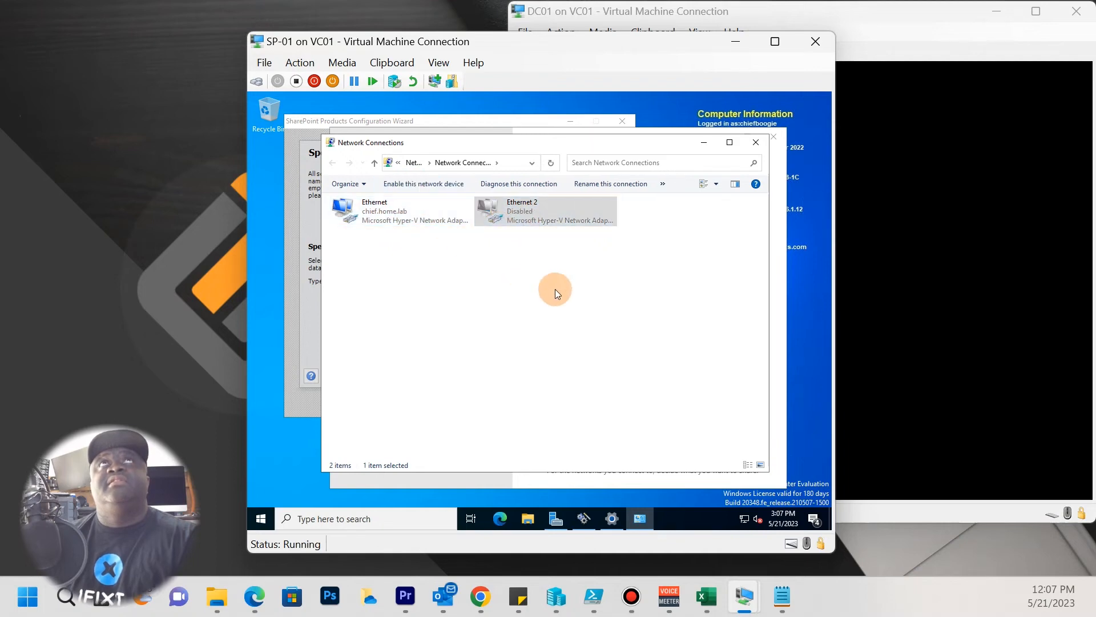
left_click(393, 215)
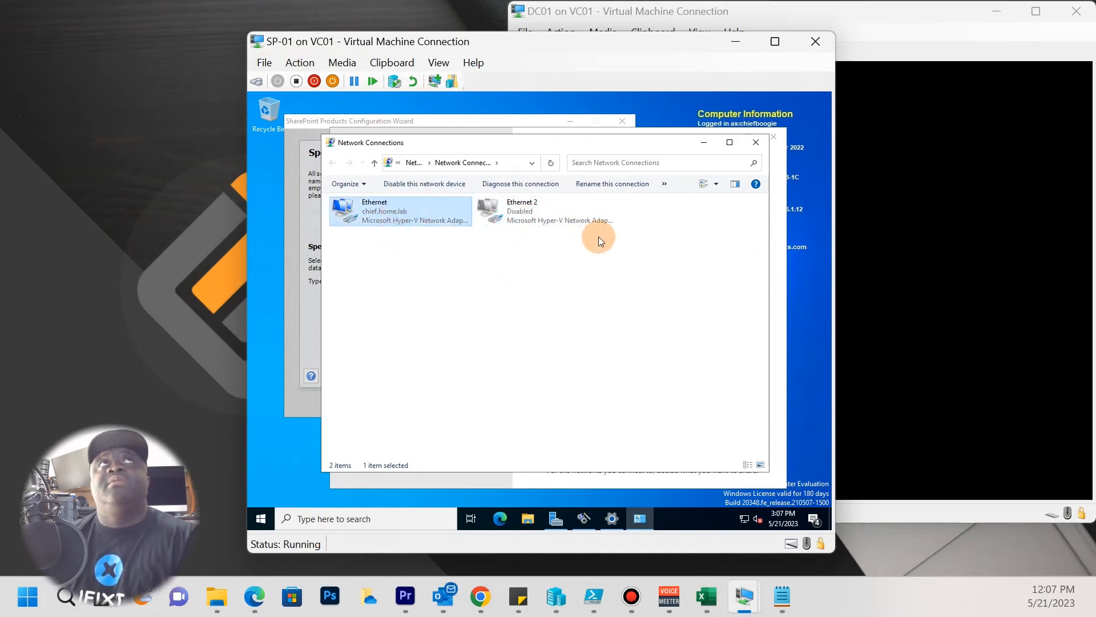
left_click(702, 143)
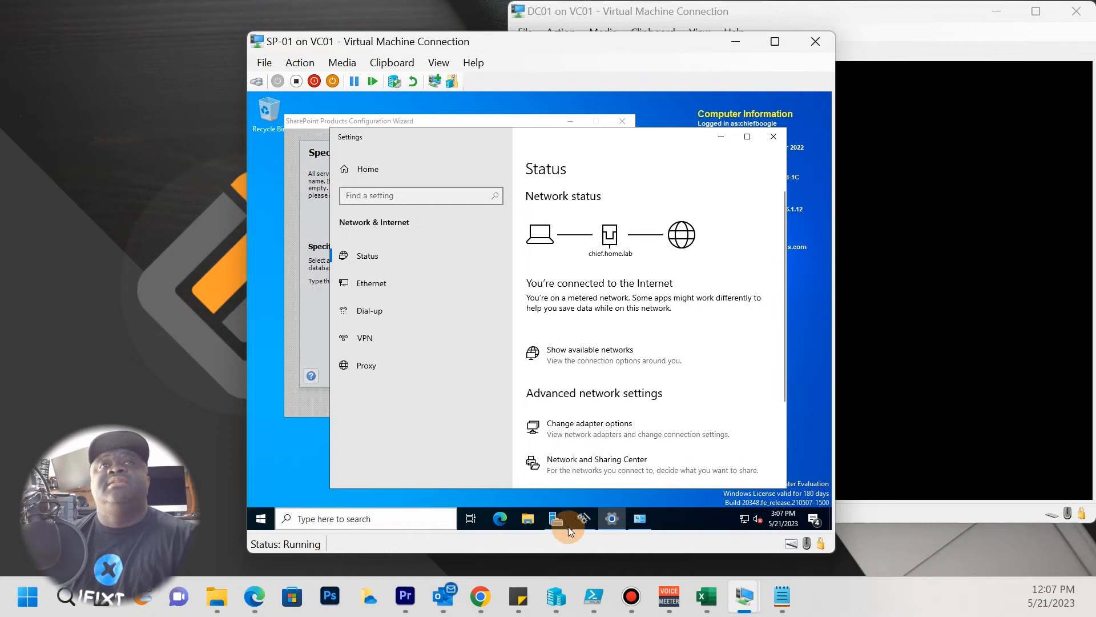
In PowerShell, ping the domain controller at 172.16.1.11, checking the network cut sheet.
left_click(261, 518)
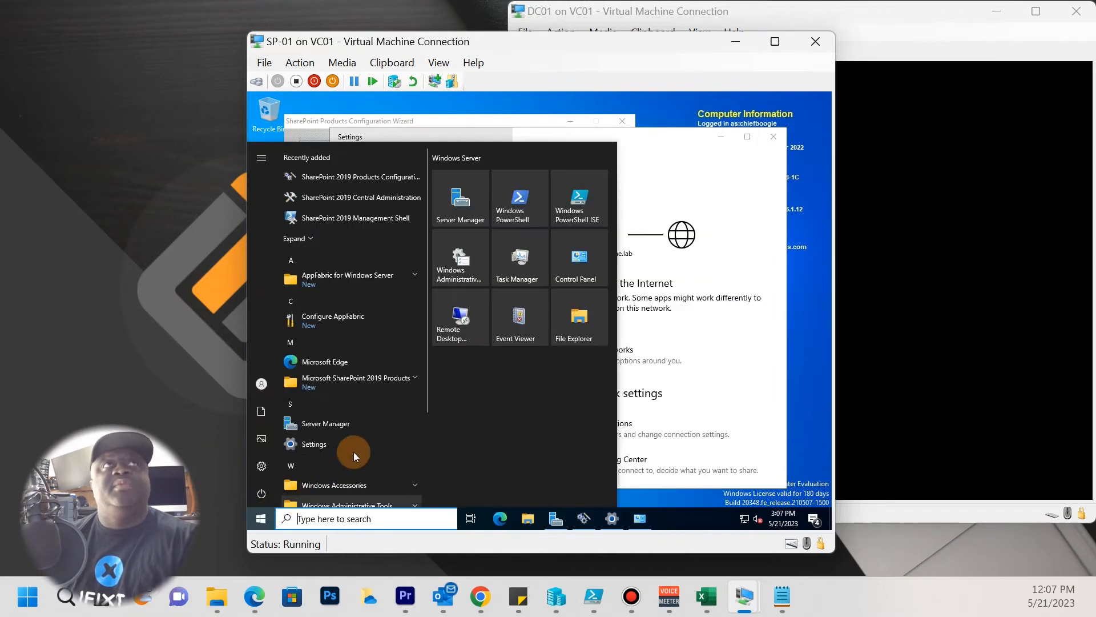
left_click(511, 215)
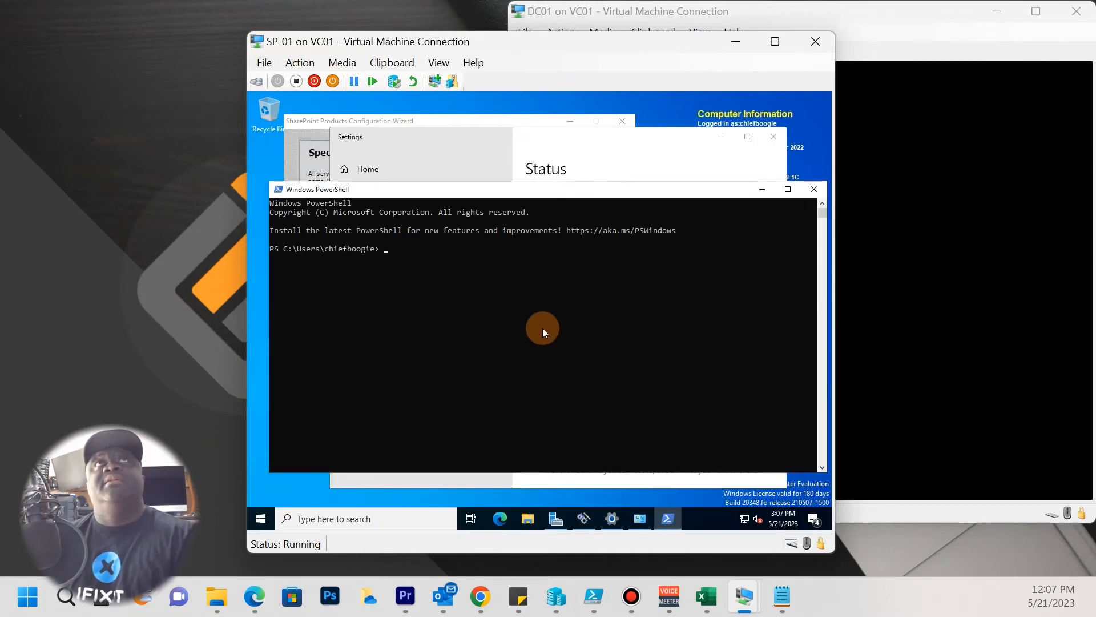
type("ping")
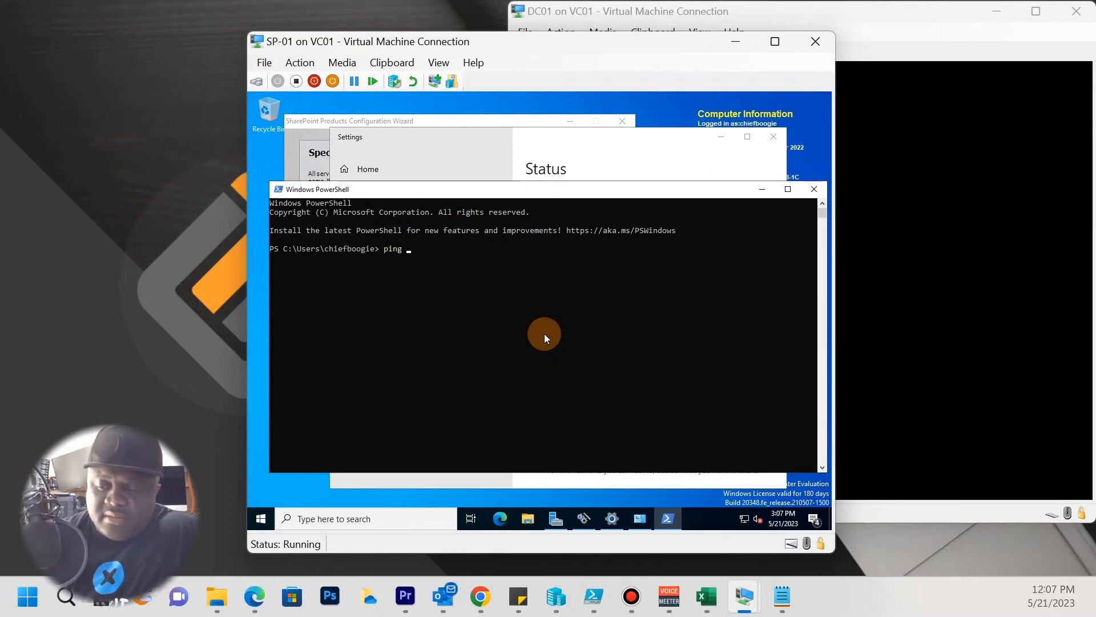
type(" 17")
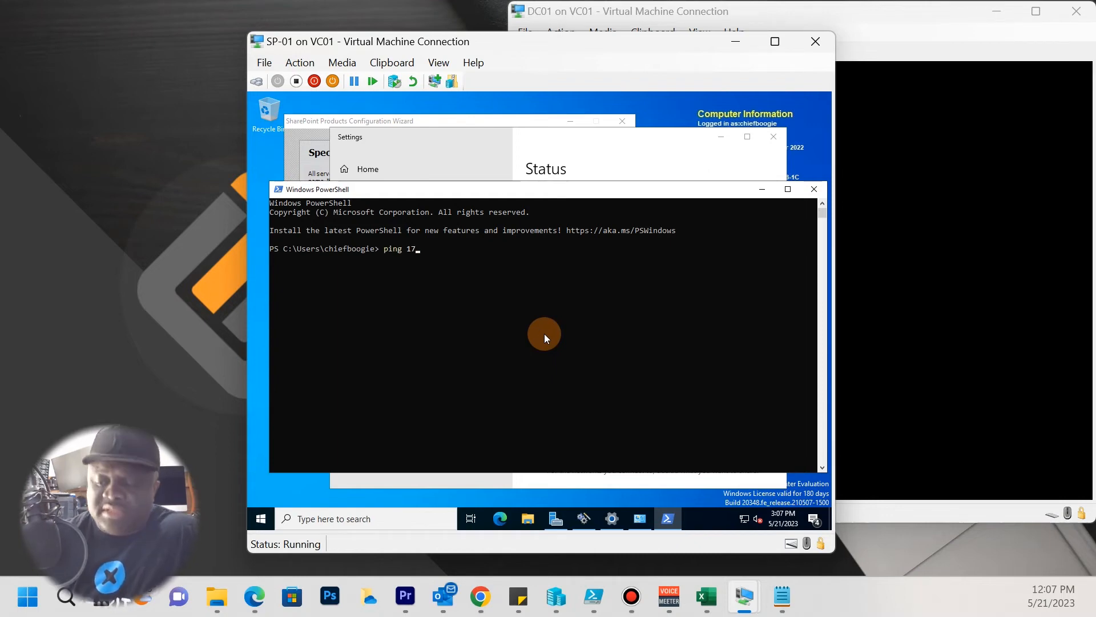
type("2.16.1.11")
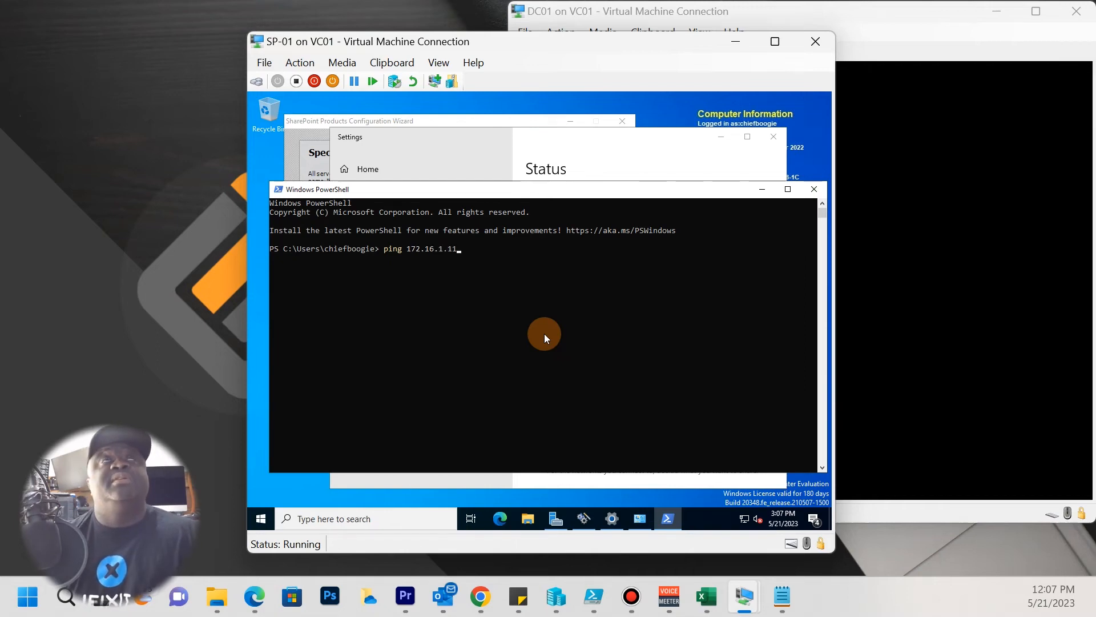
key("Return")
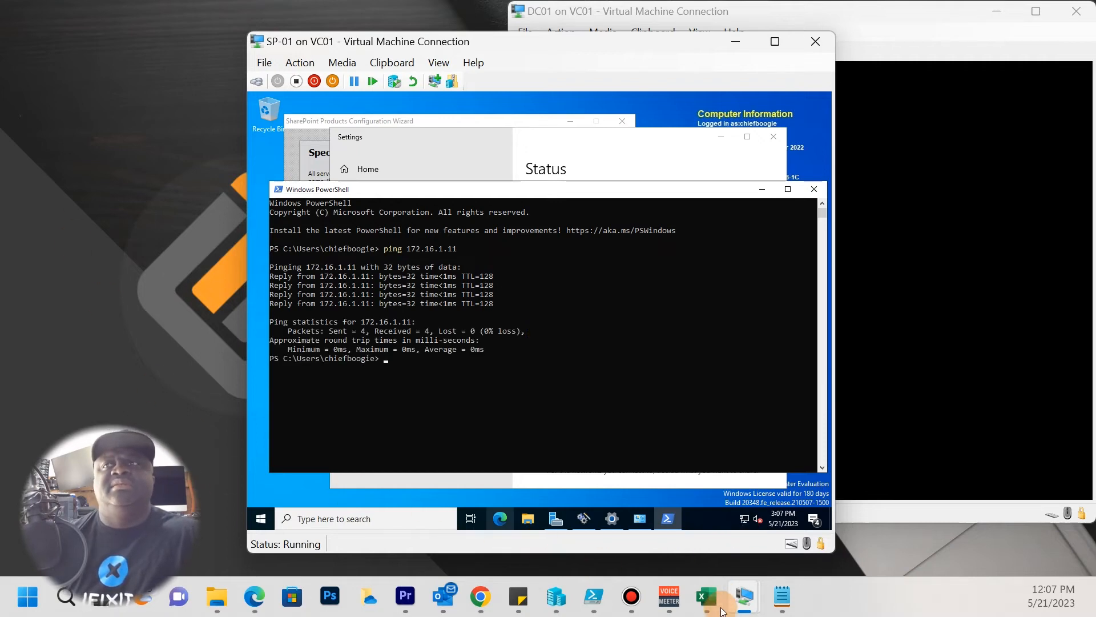
mouse_move(717, 611)
left_click(693, 517)
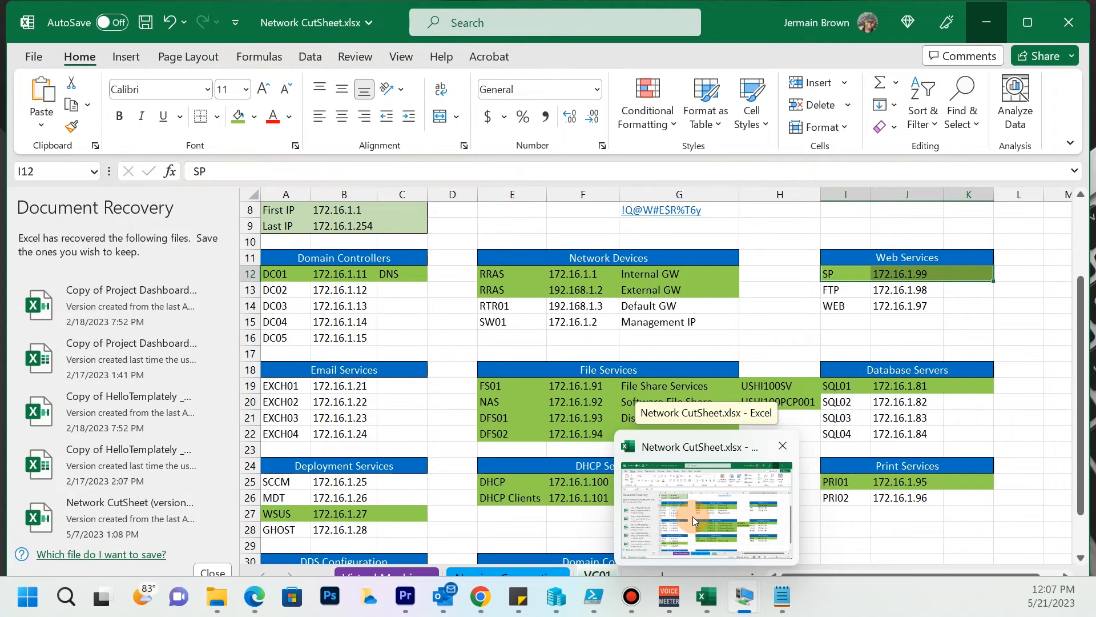
left_click(693, 517)
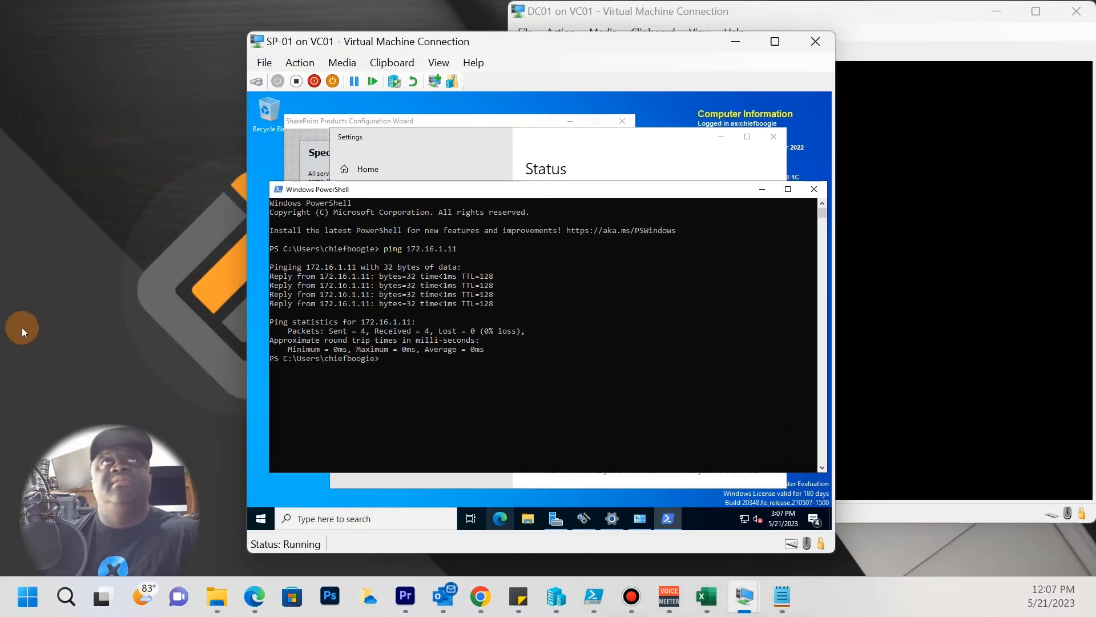
Ping 172.16.1.81, then advance the SharePoint wizard to Farm Security Settings.
key("Up")
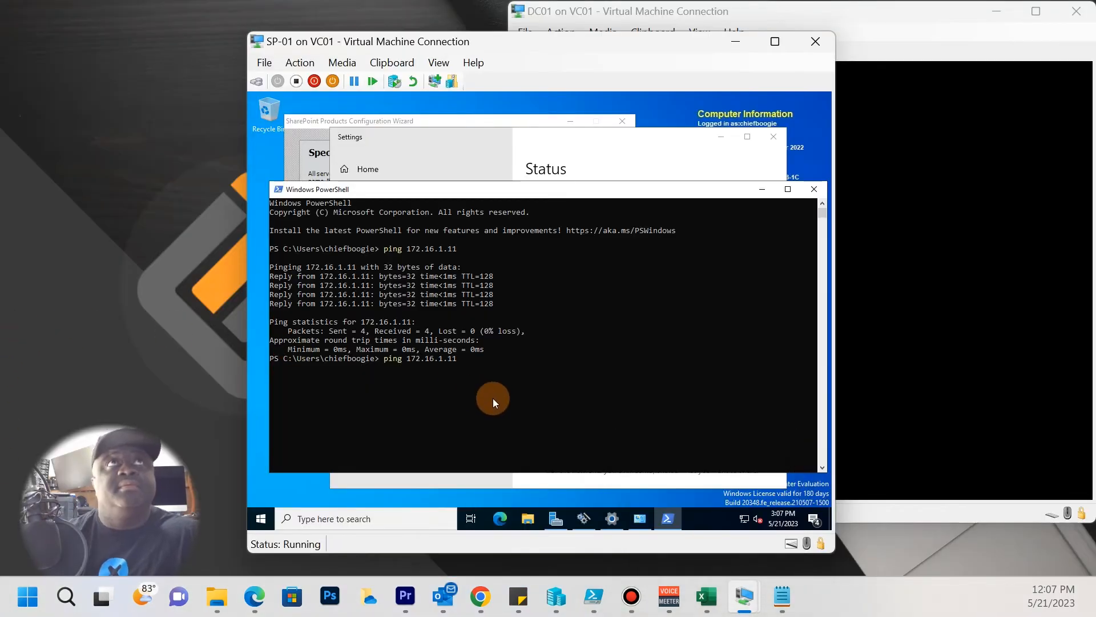
key("BackSpace")
key("BackSpace")
type("81")
key("Return")
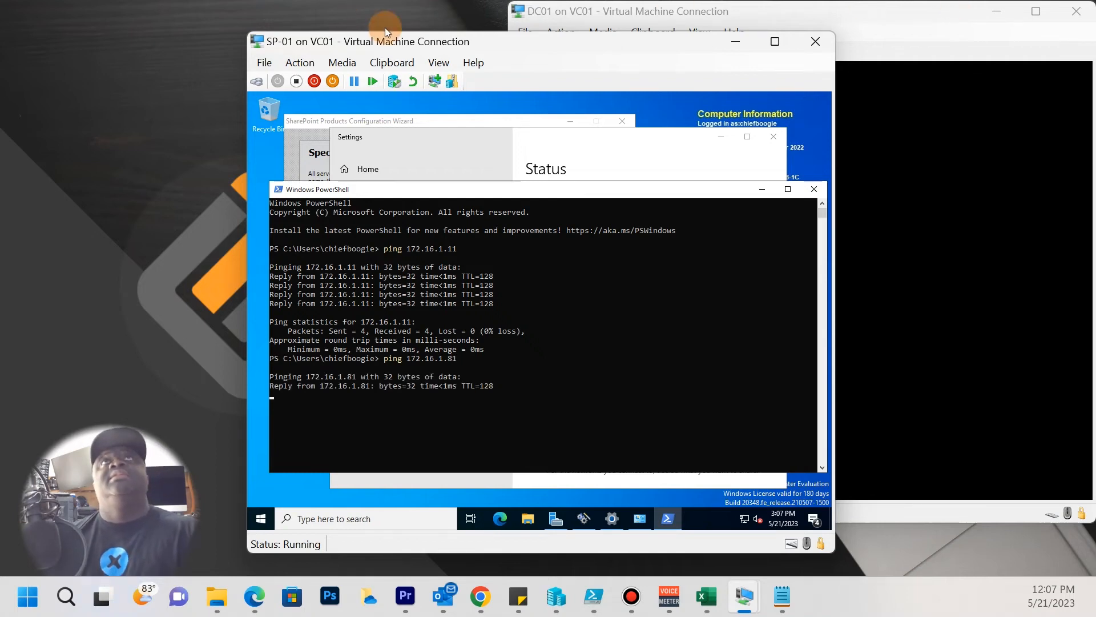
left_click(759, 189)
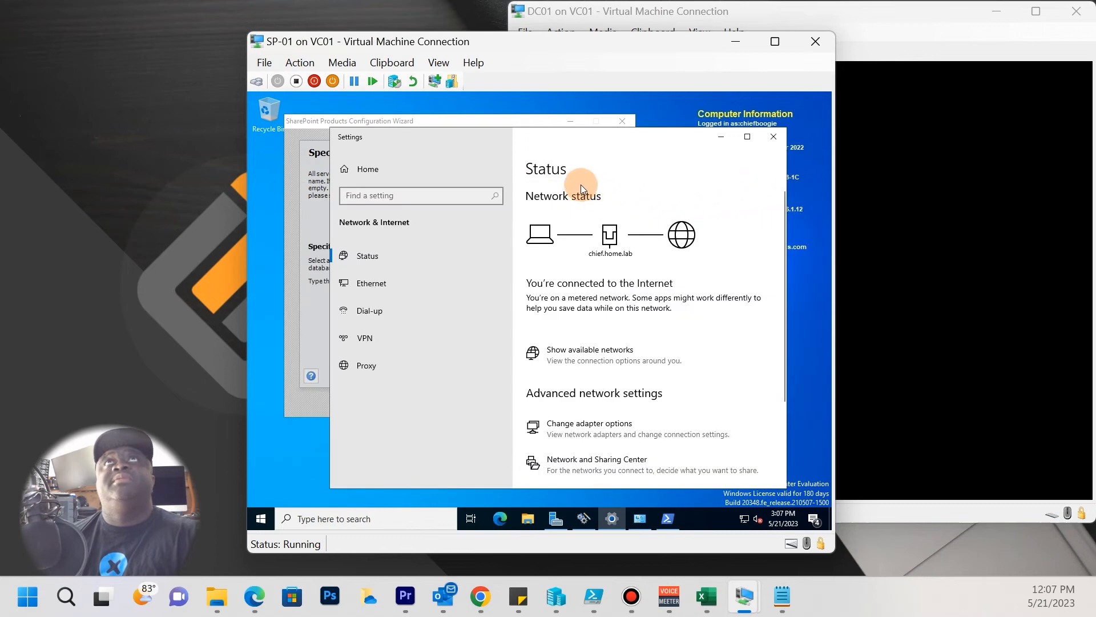
left_click(720, 136)
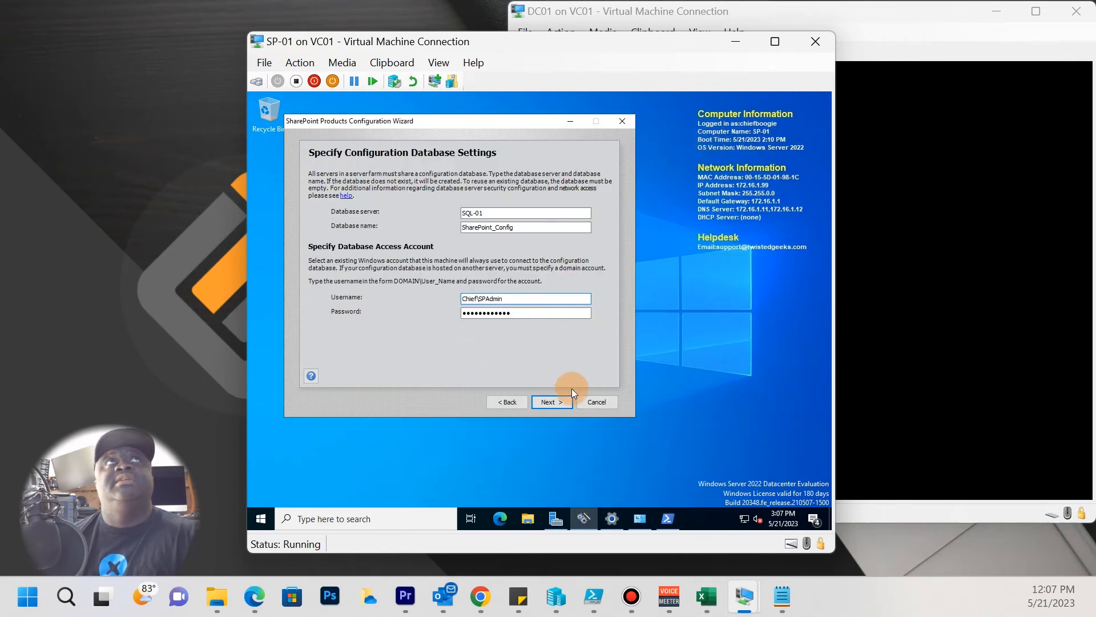
left_click(557, 407)
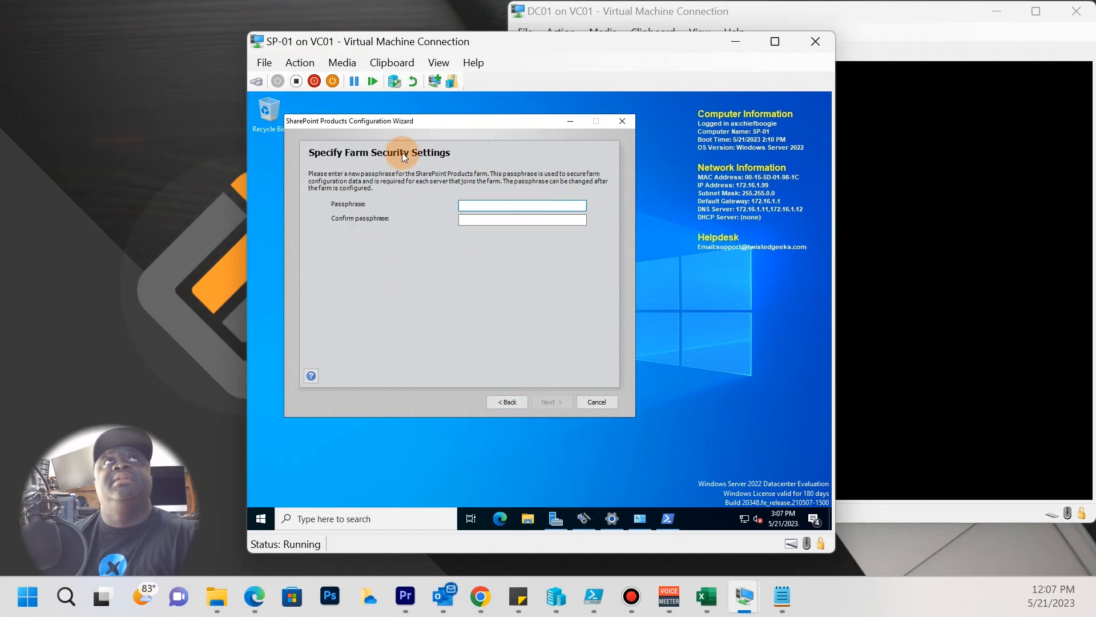
left_click_drag(437, 127, 497, 189)
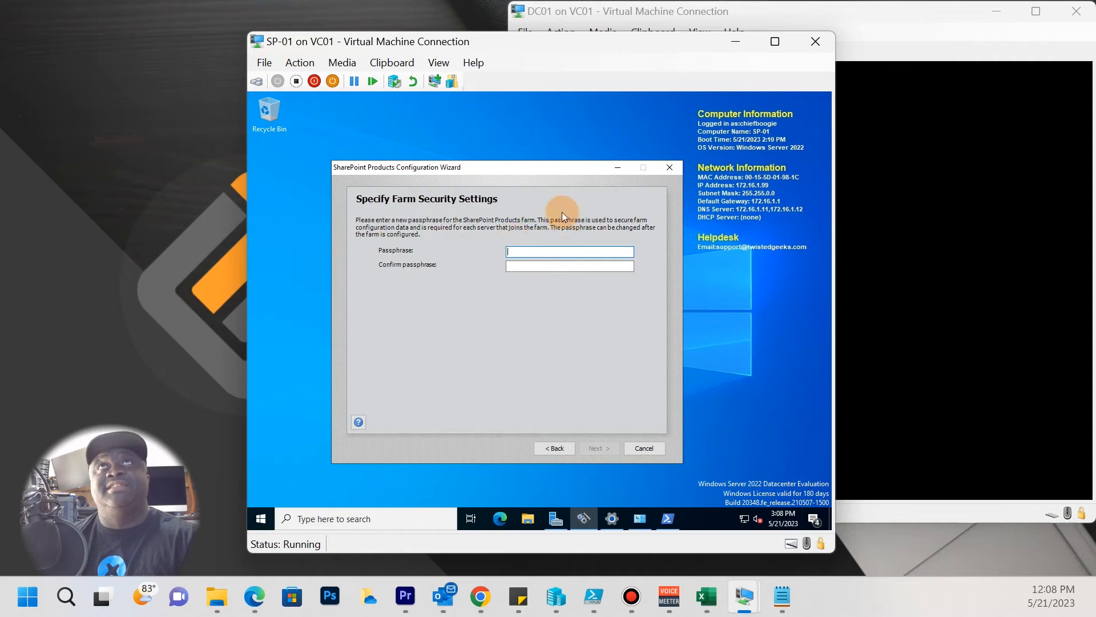
left_click_drag(567, 171, 567, 184)
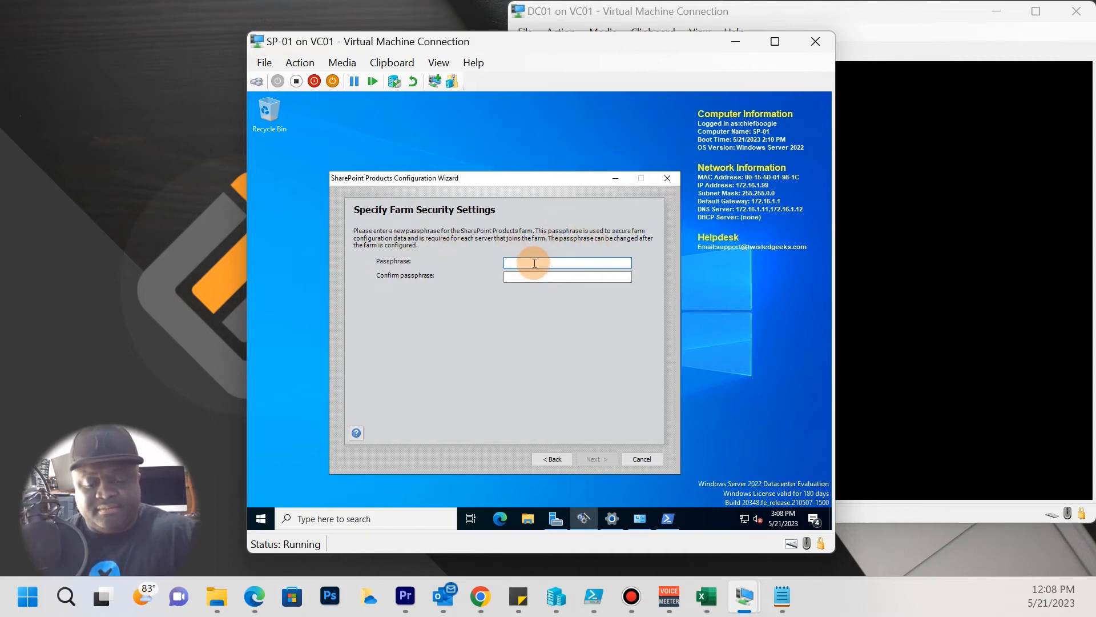
type("Pa$")
key("BackSpace")
key("BackSpace")
key("BackSpace")
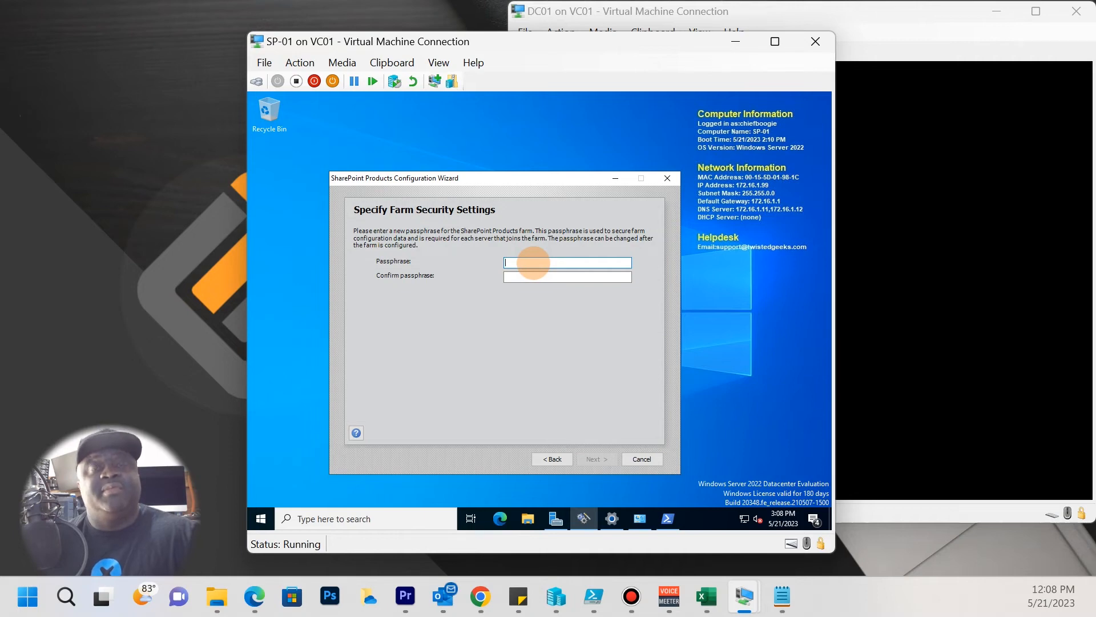
Try a 5-character farm passphrase and dismiss the complexity error it triggers.
type("*****")
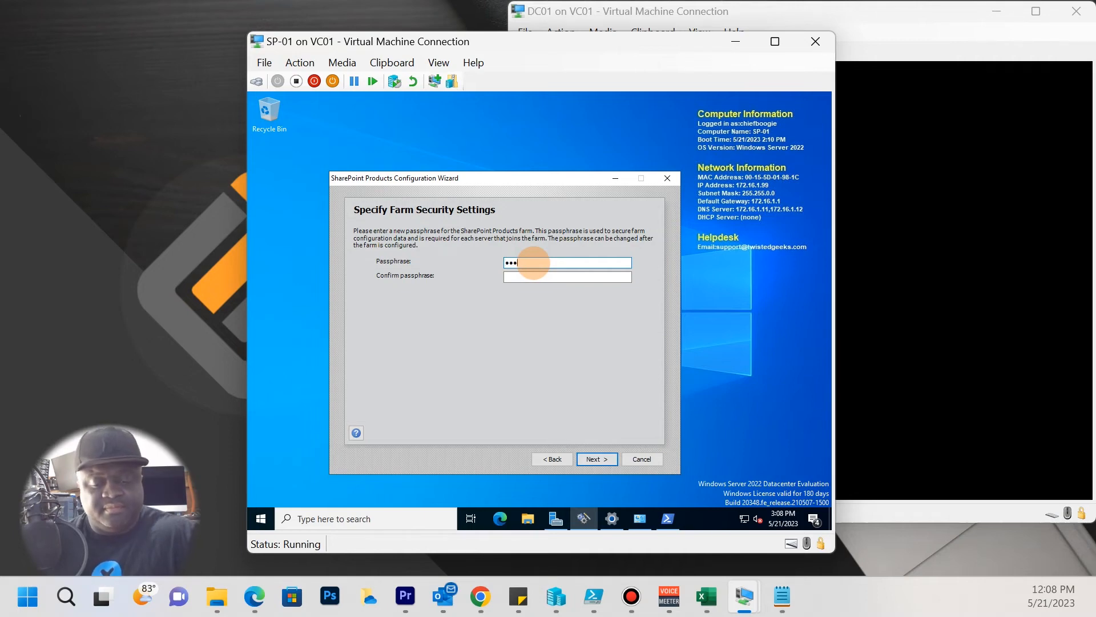
key("Tab")
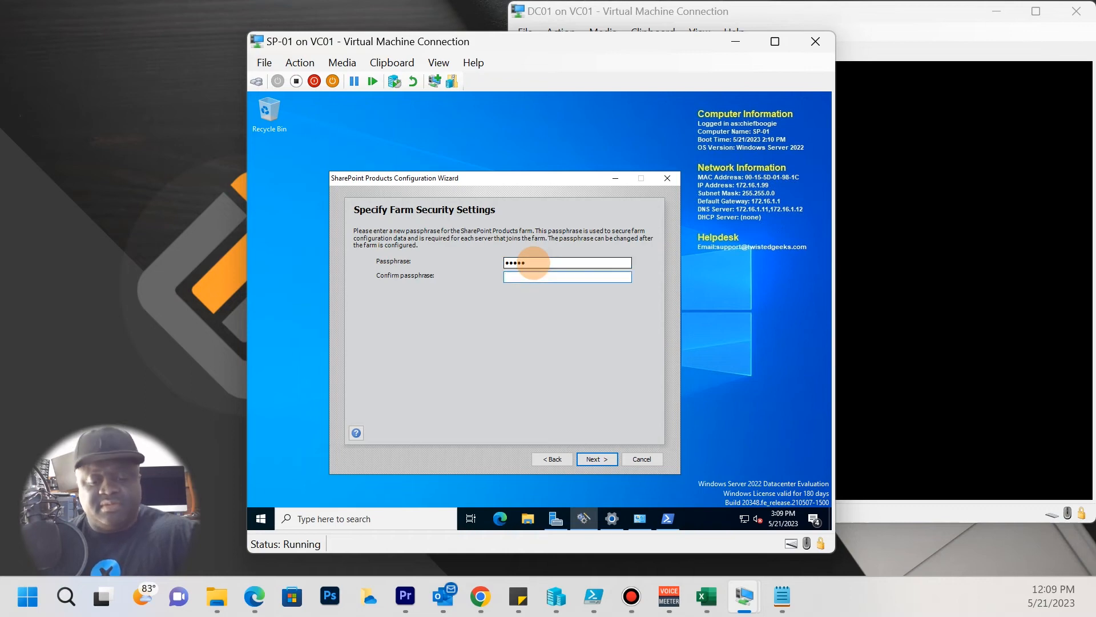
type("*****")
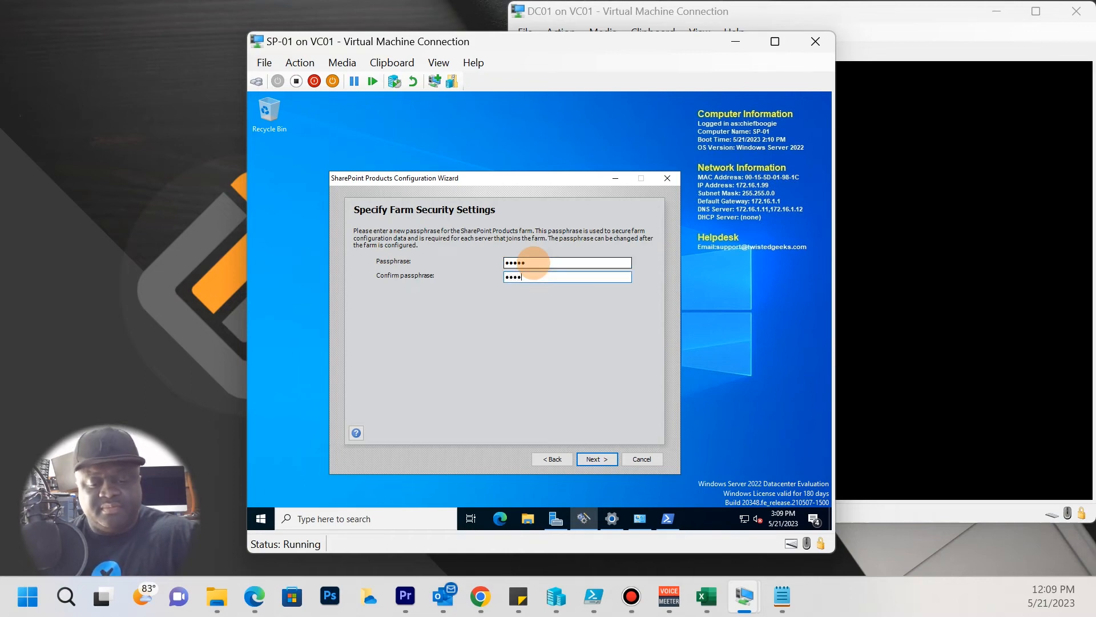
left_click(594, 462)
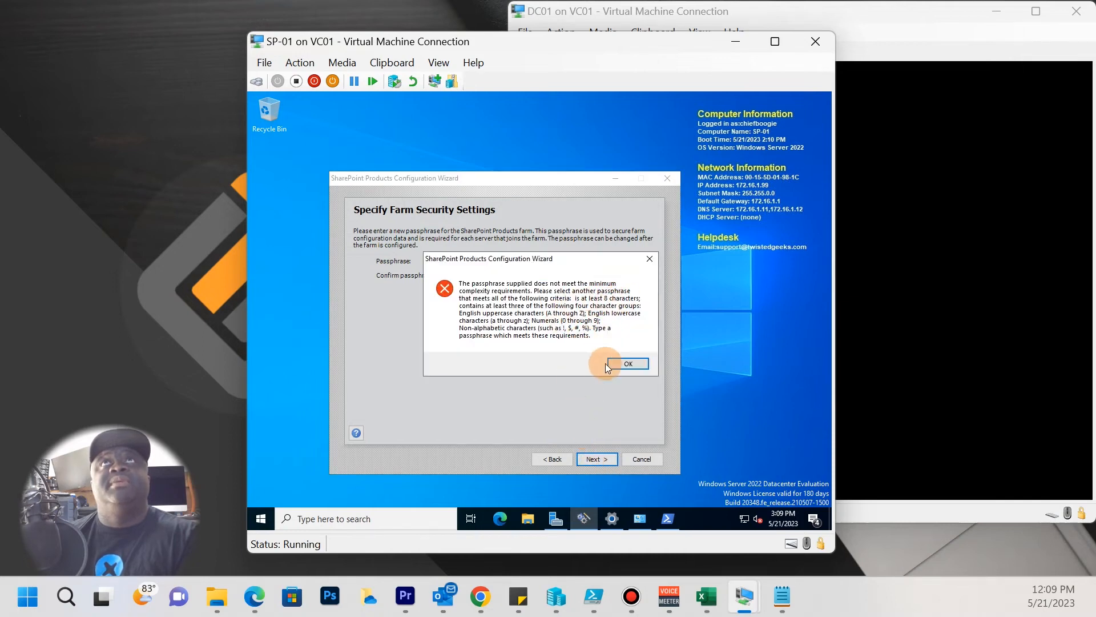
left_click(632, 365)
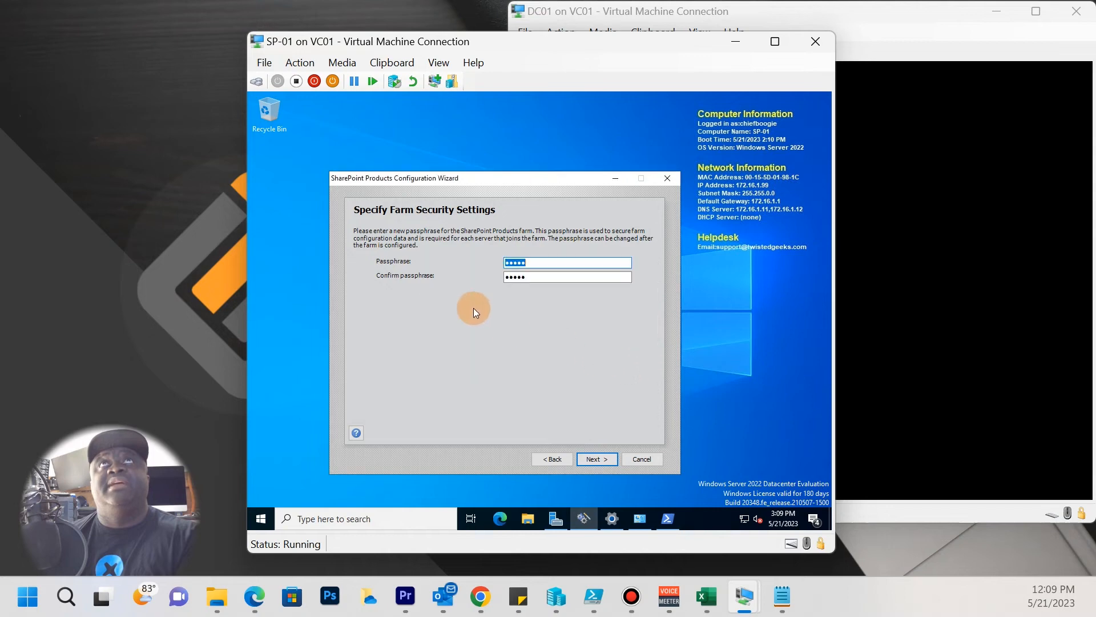
Replace both passphrase fields with a stronger 12-character passphrase and continue.
key("BackSpace")
type("••••••••••")
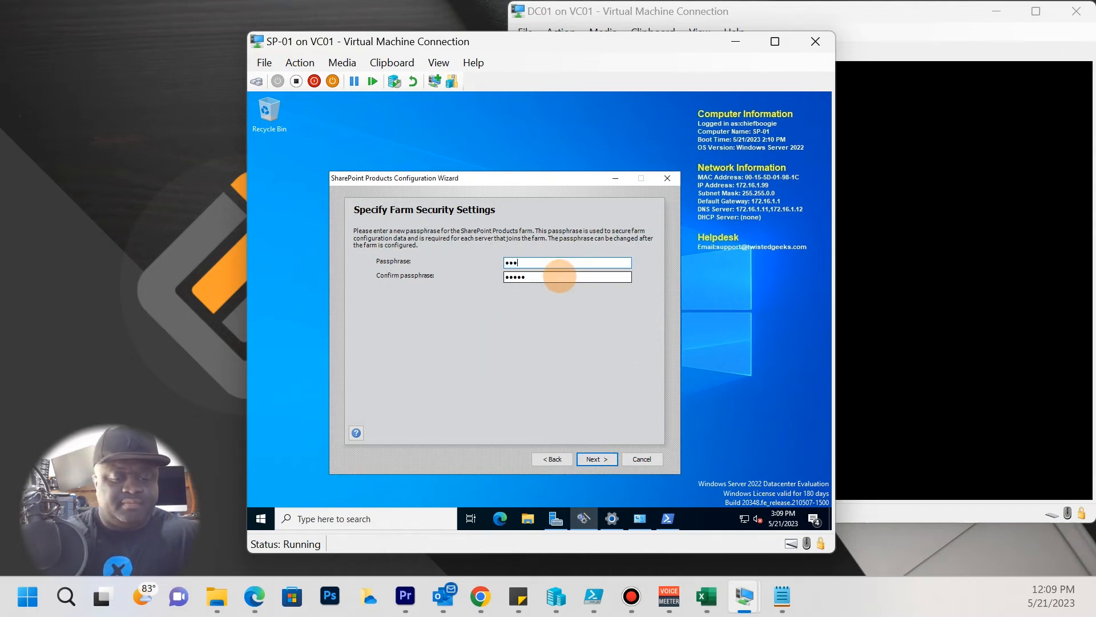
type("••")
left_click(560, 277)
key("BackSpace")
key("BackSpace")
key("BackSpace")
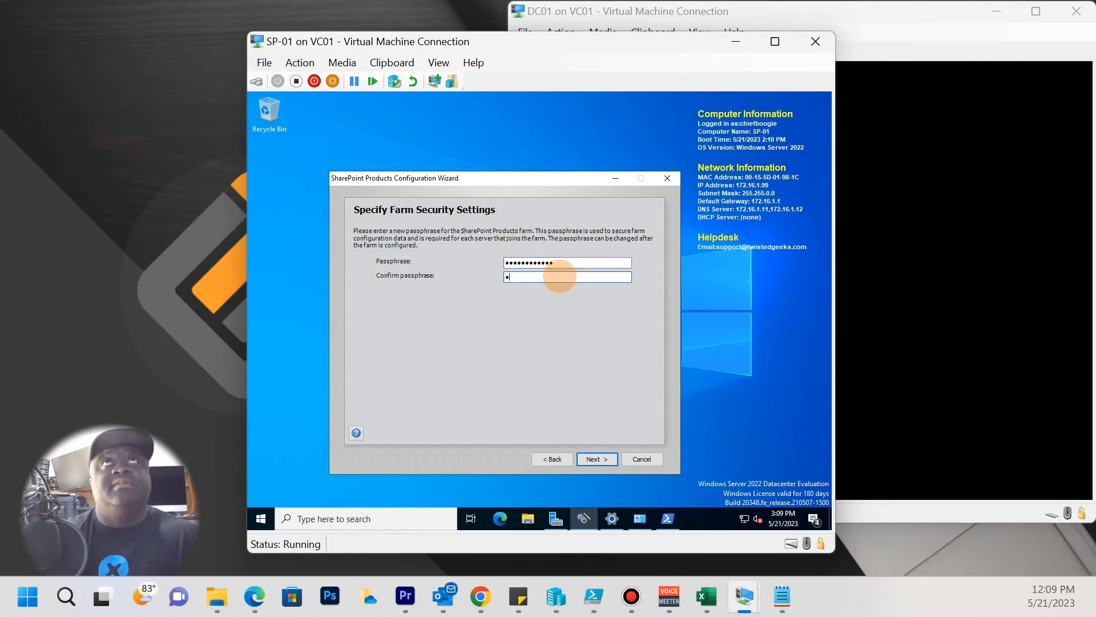
type("•••••••••••")
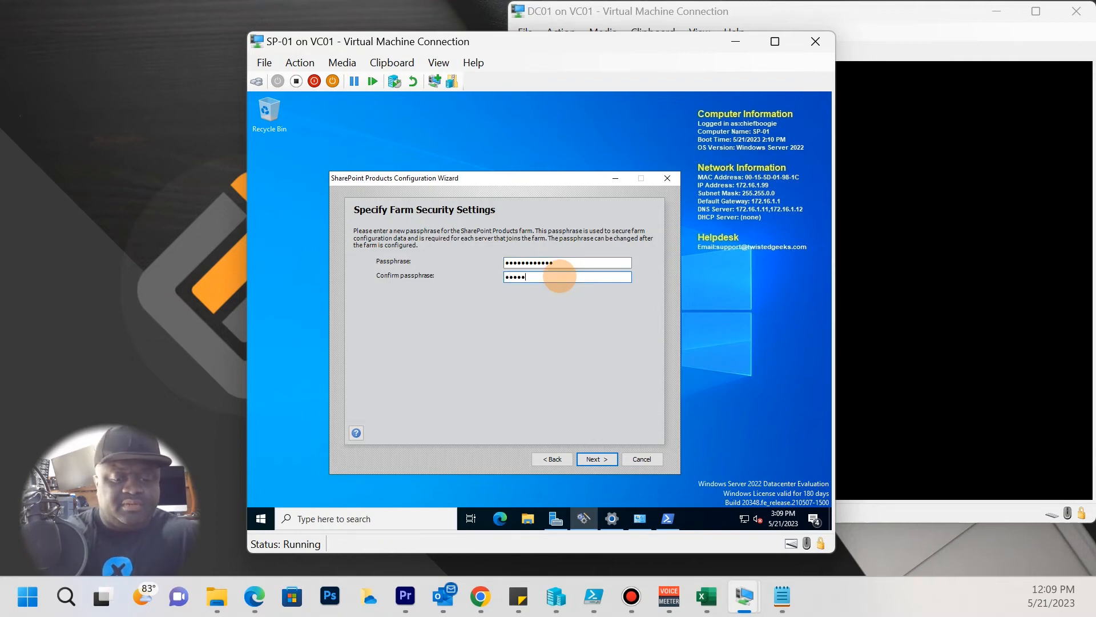
type("•")
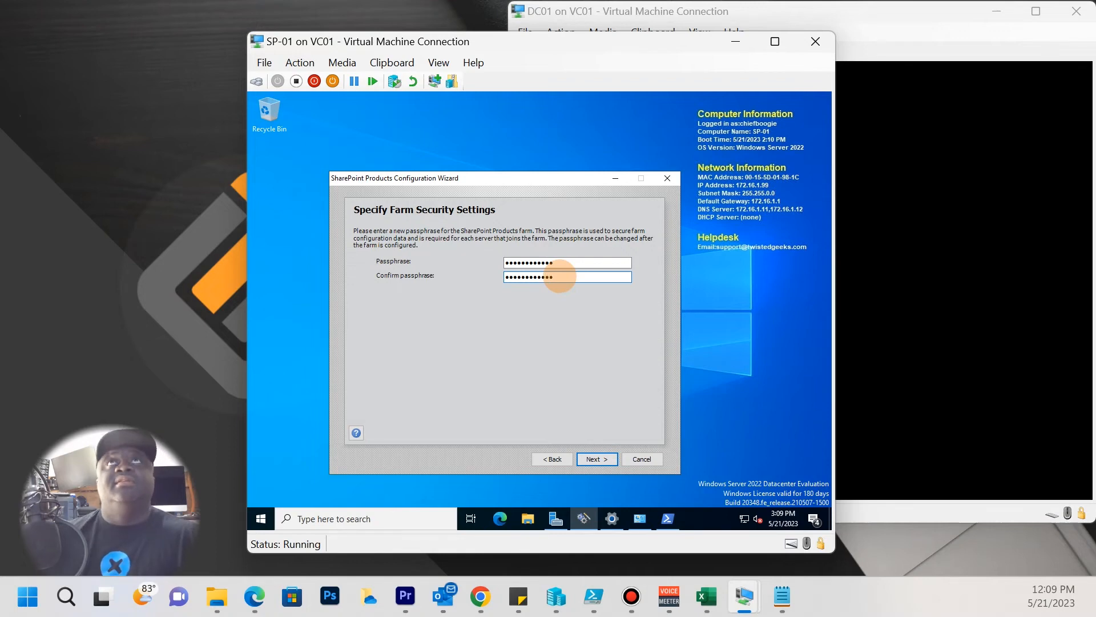
left_click(591, 458)
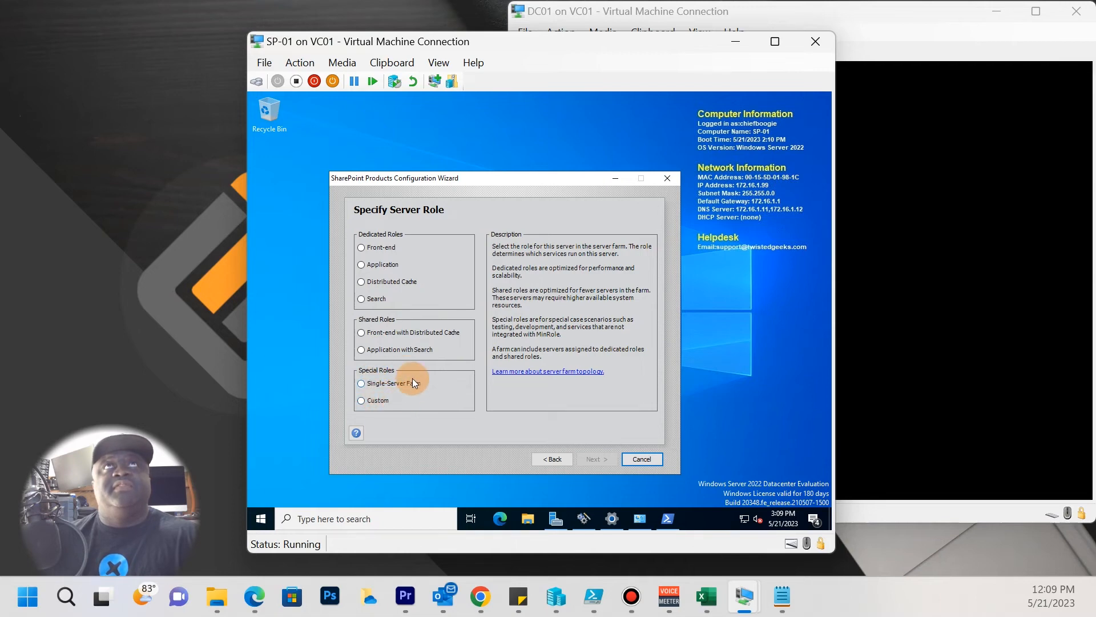
Compare the Front-end, Application, Distributed Cache, Search, Custom and Single-Server Farm role descriptions.
left_click(378, 247)
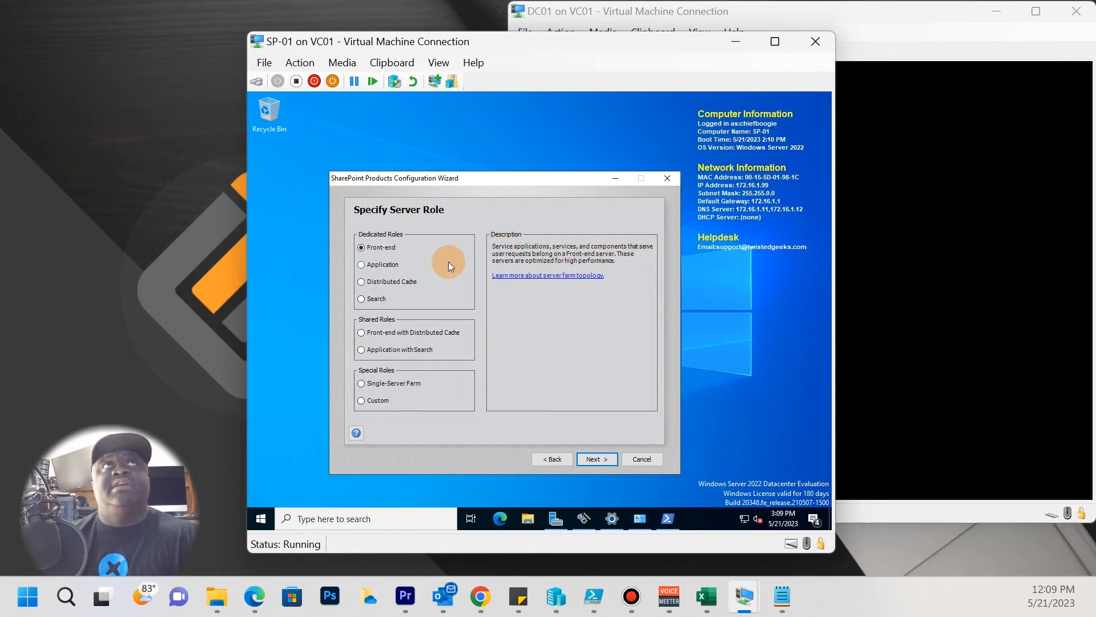
left_click(390, 266)
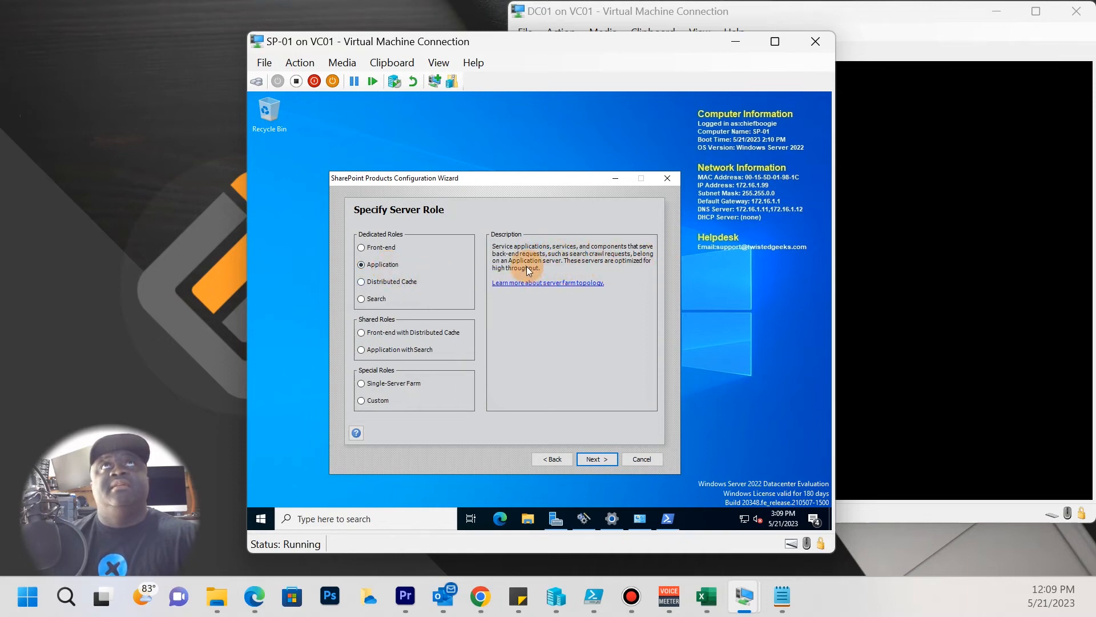
left_click(389, 279)
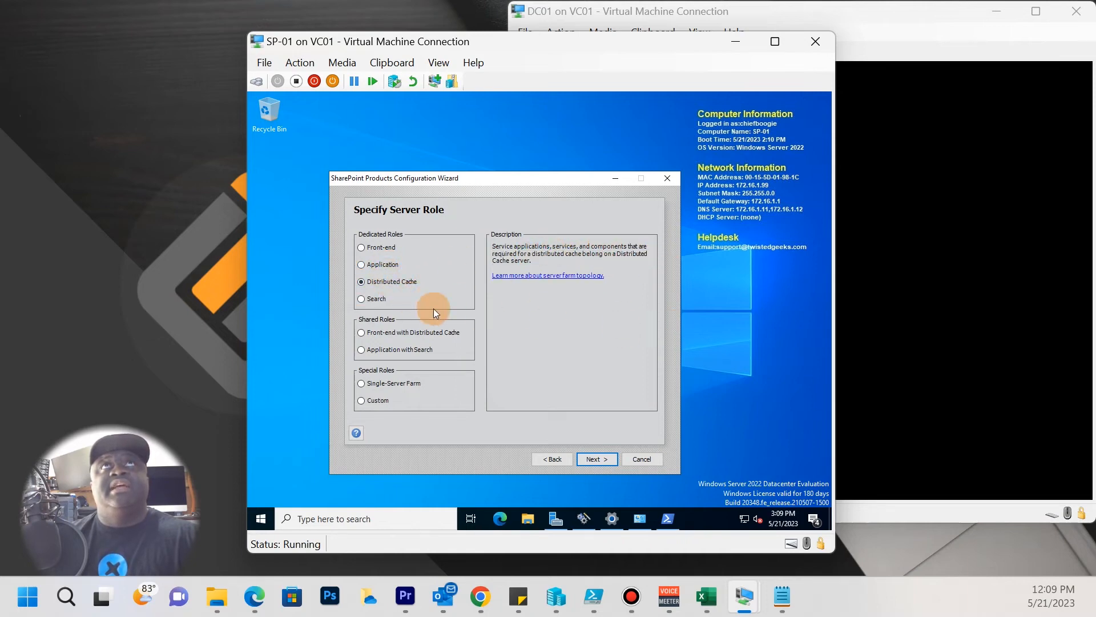
left_click(385, 298)
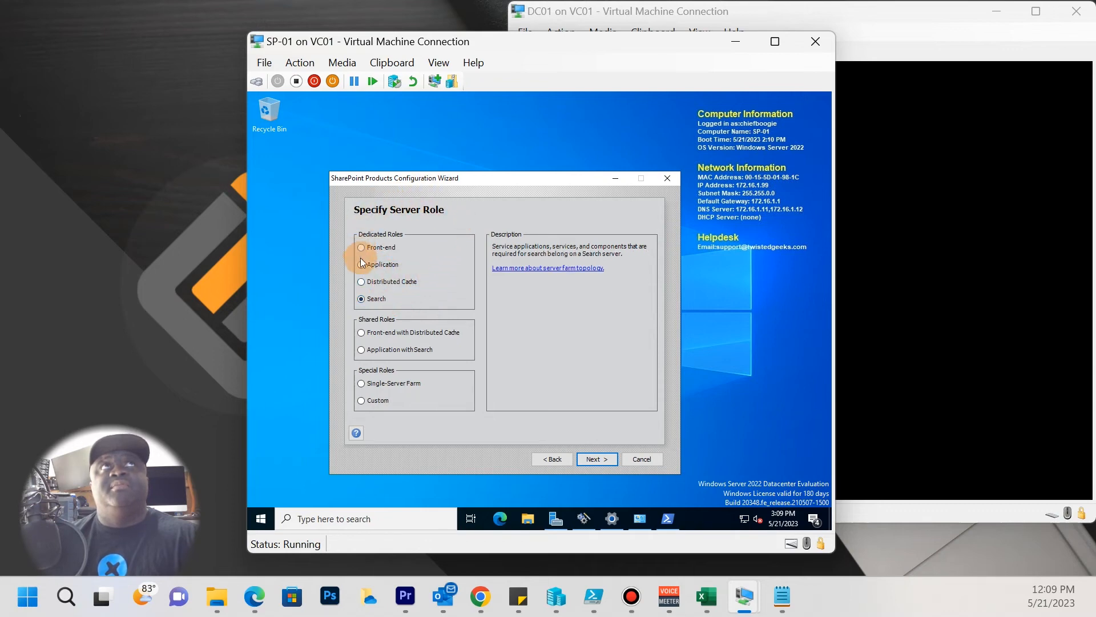
left_click(374, 251)
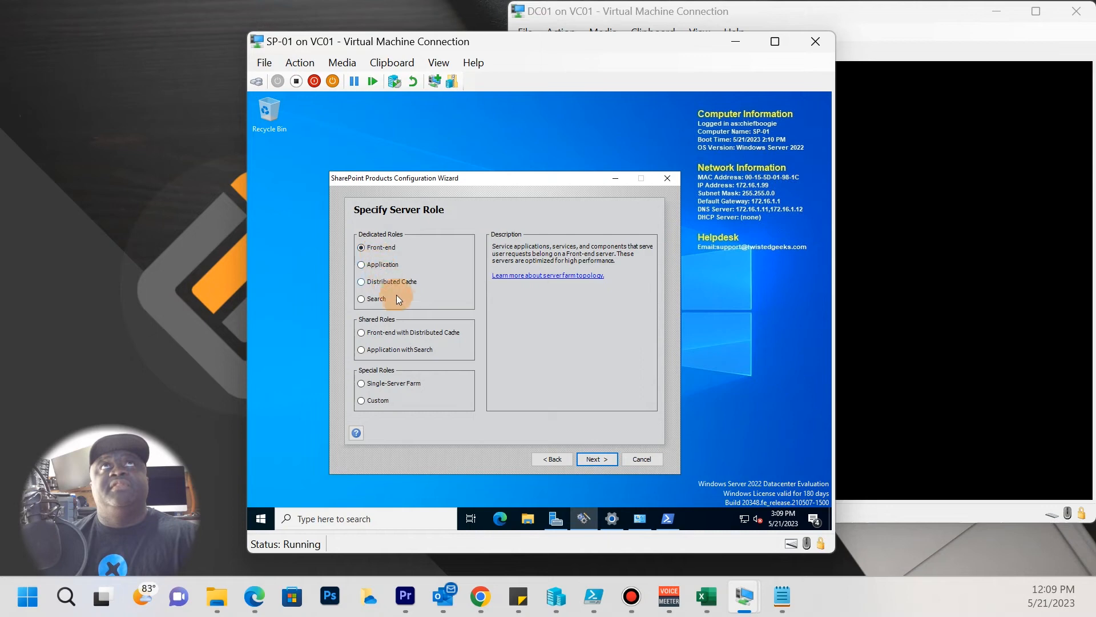
left_click(388, 334)
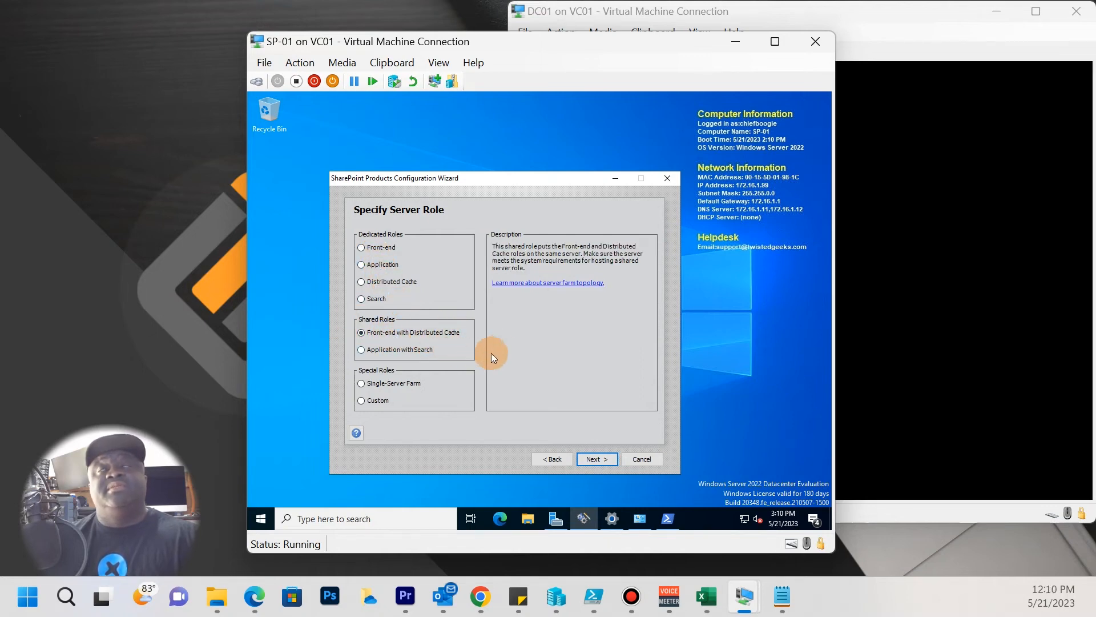
left_click(372, 399)
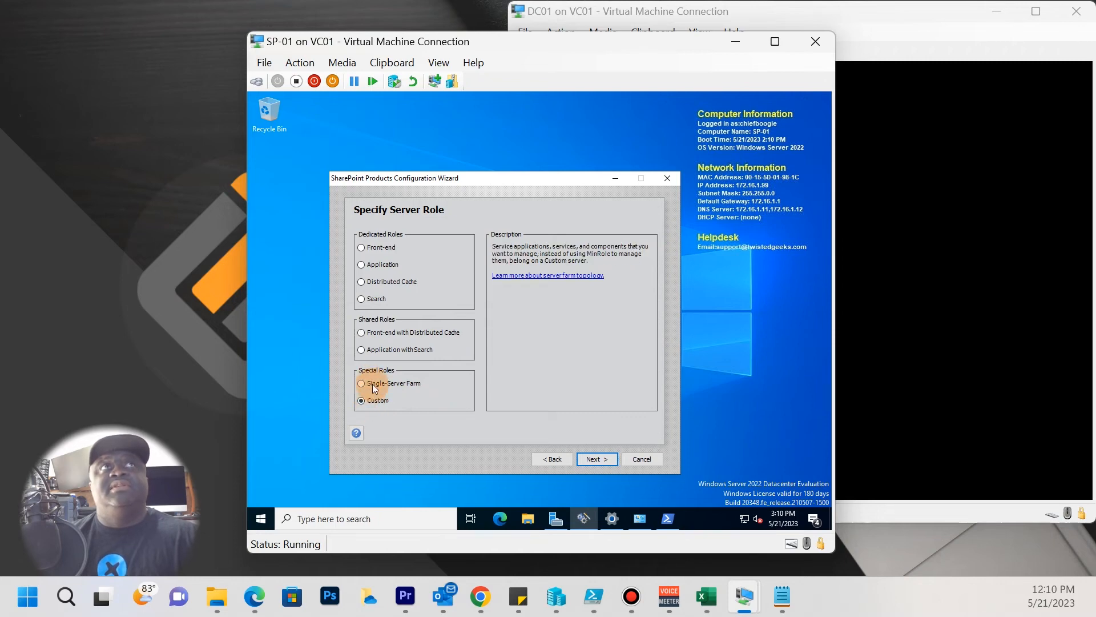
left_click(375, 383)
Settle on the Custom server role and continue to Central Administration settings.
left_click(388, 333)
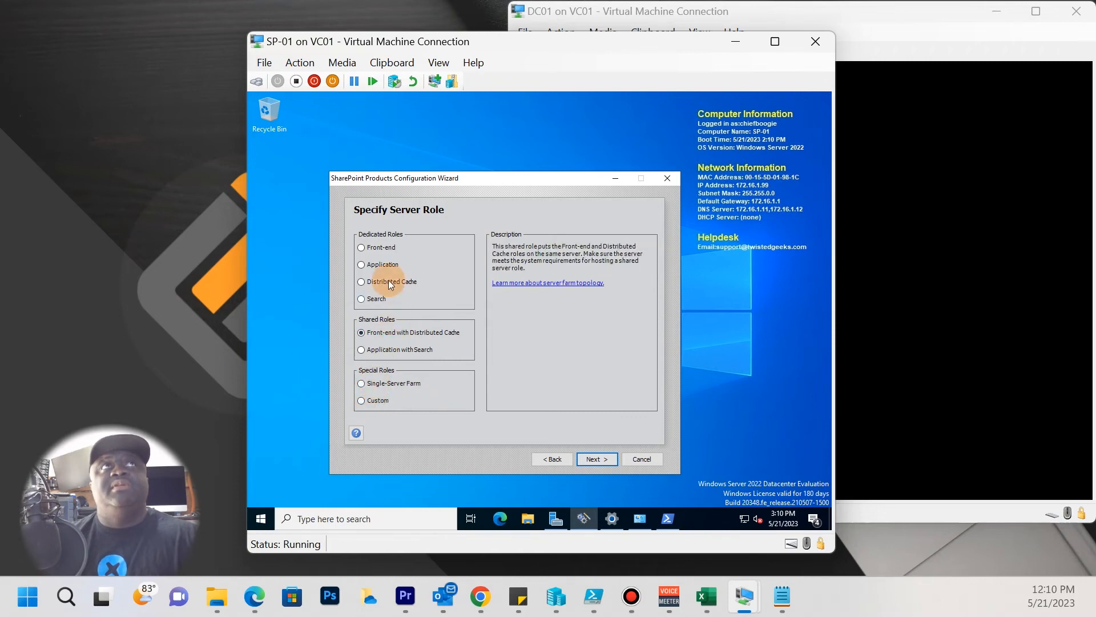
left_click(390, 250)
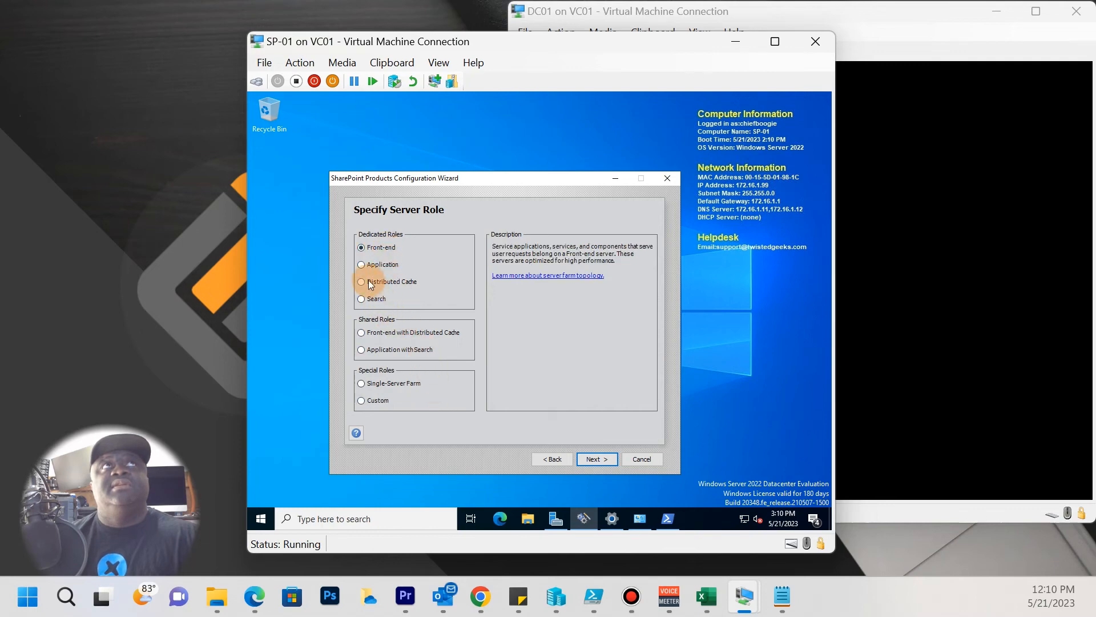
left_click(395, 333)
left_click(391, 249)
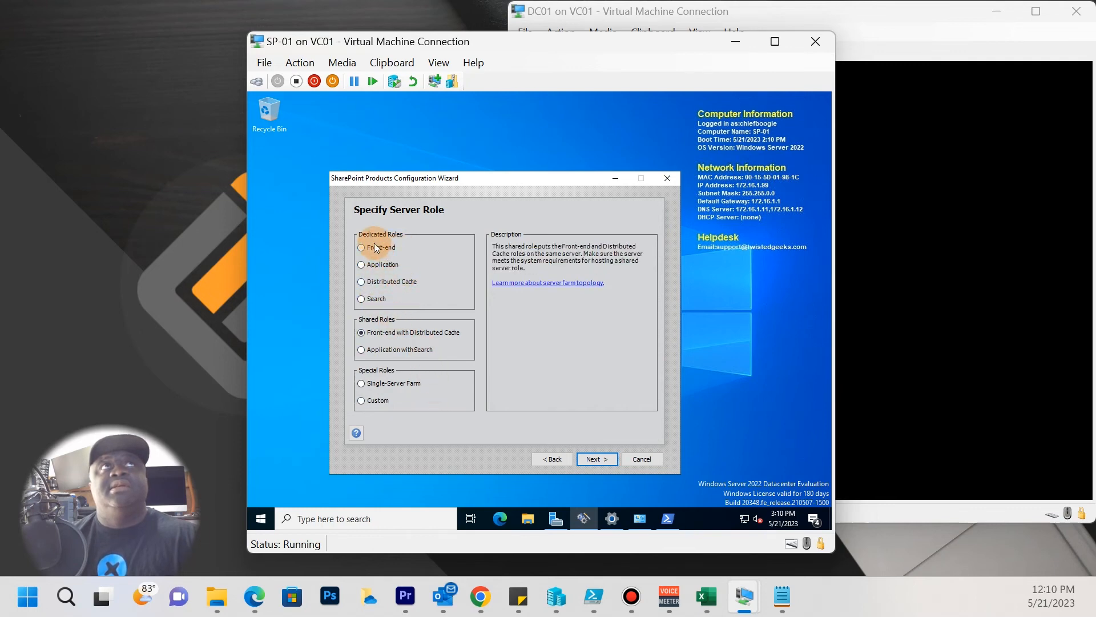
left_click(379, 334)
left_click(380, 384)
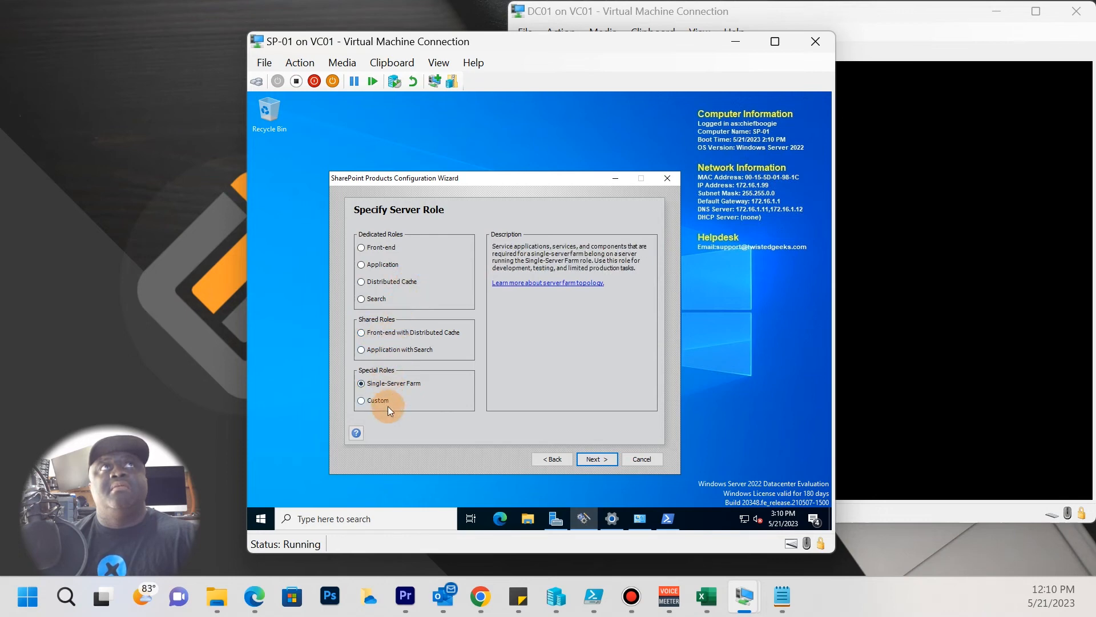
left_click(387, 248)
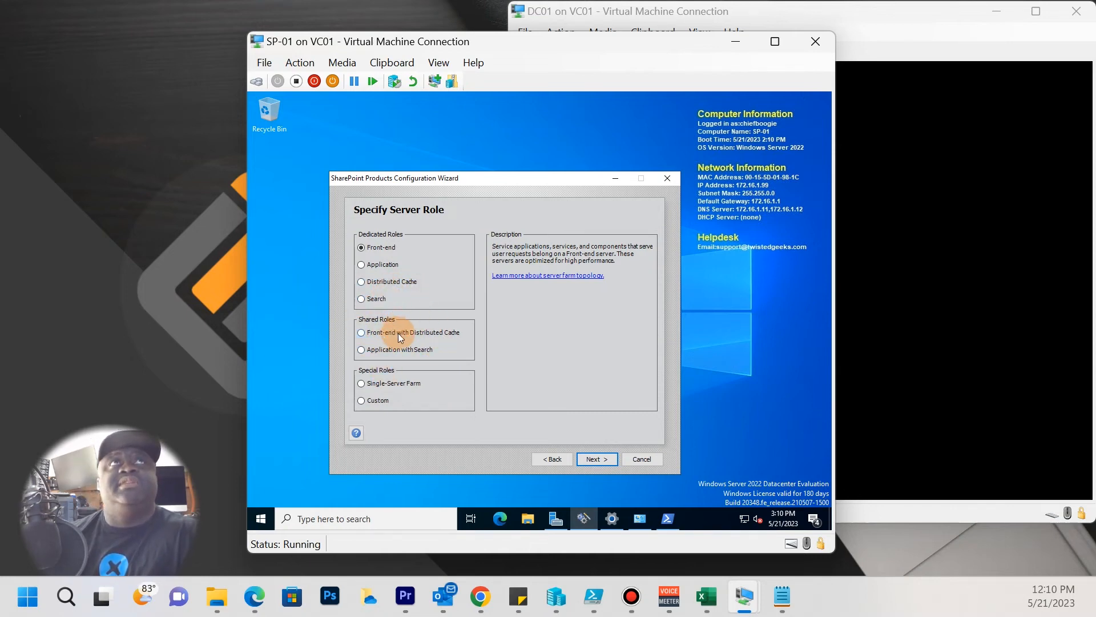
left_click(420, 341)
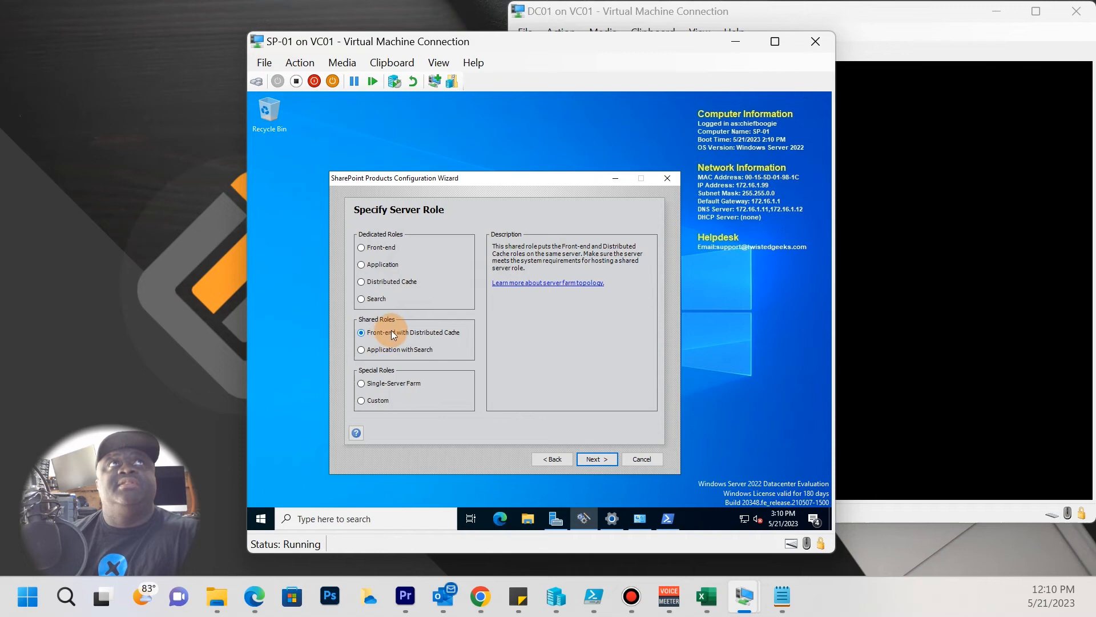
left_click(381, 402)
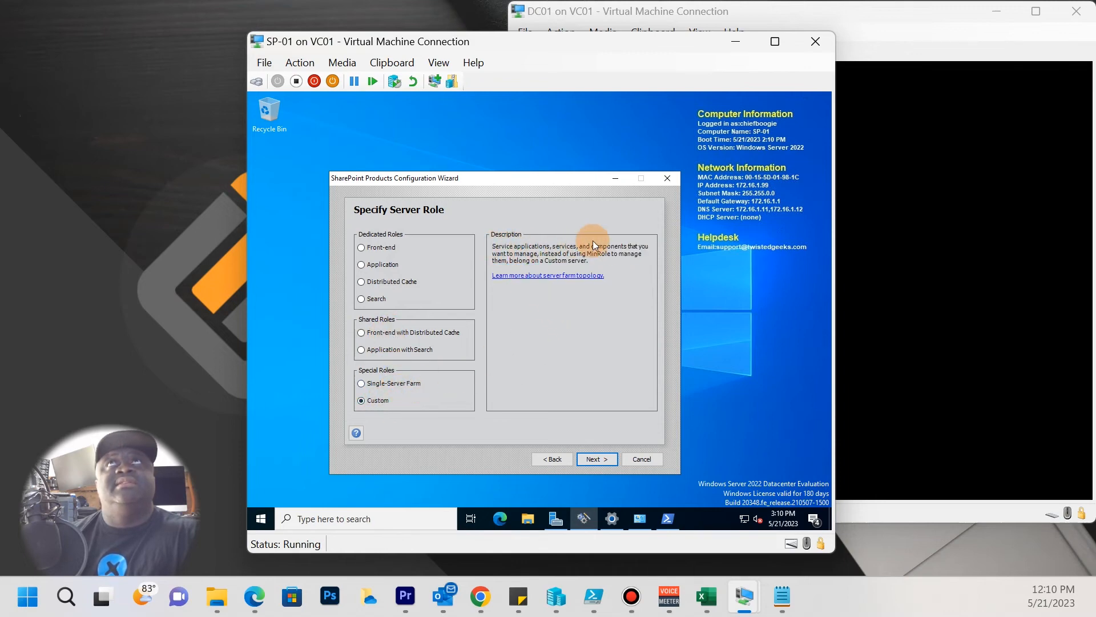
left_click(596, 459)
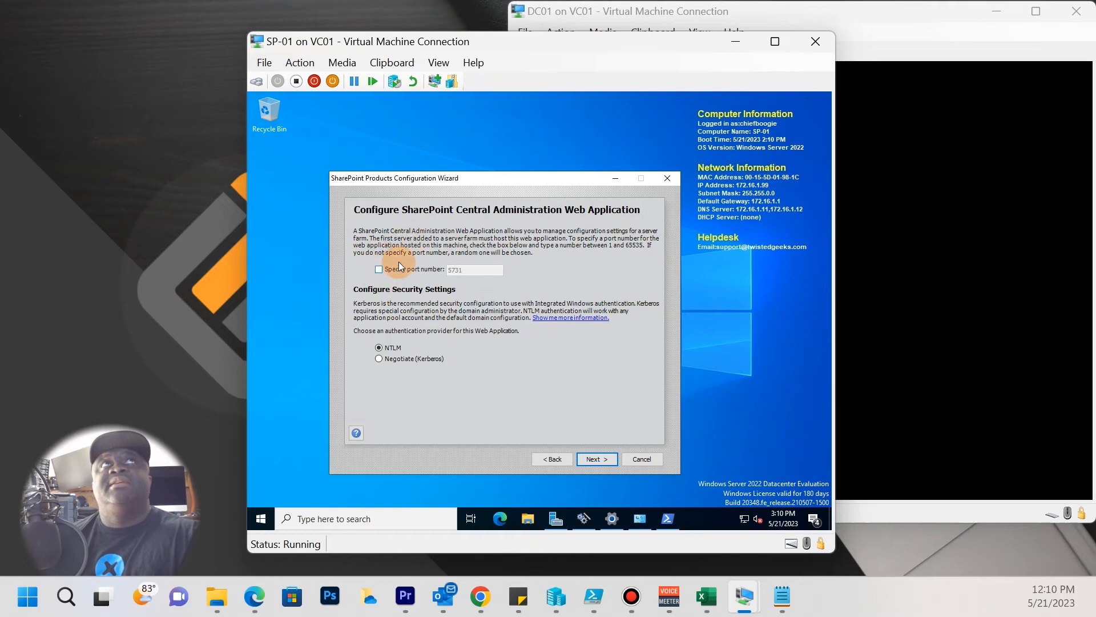
Keep the Central Administration port auto-assigned with NTLM authentication and continue to the summary.
left_click(379, 269)
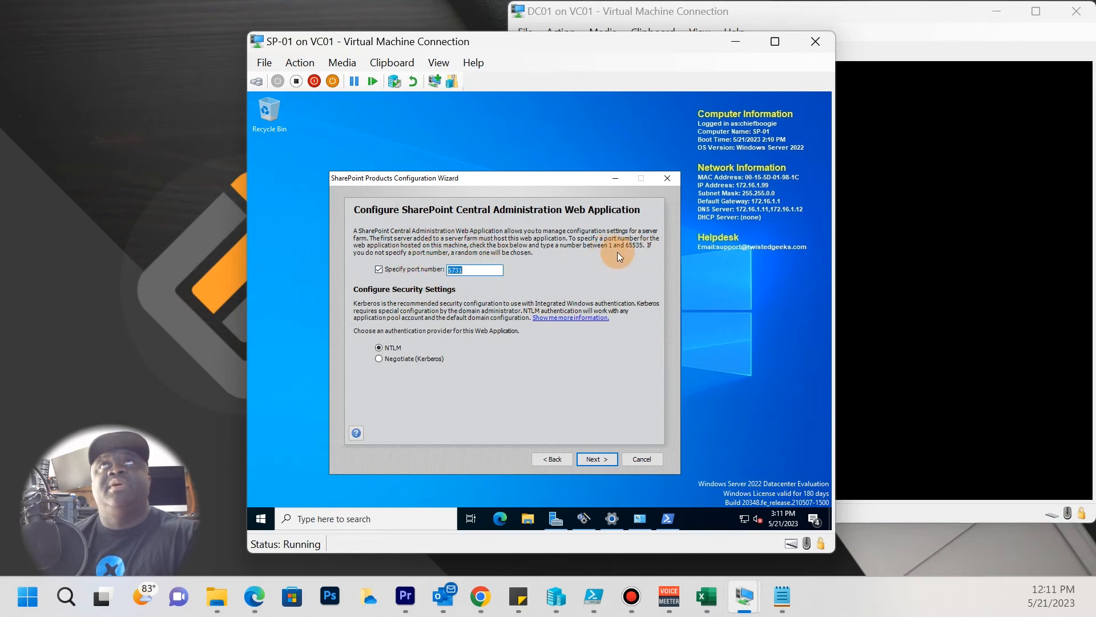
left_click(378, 270)
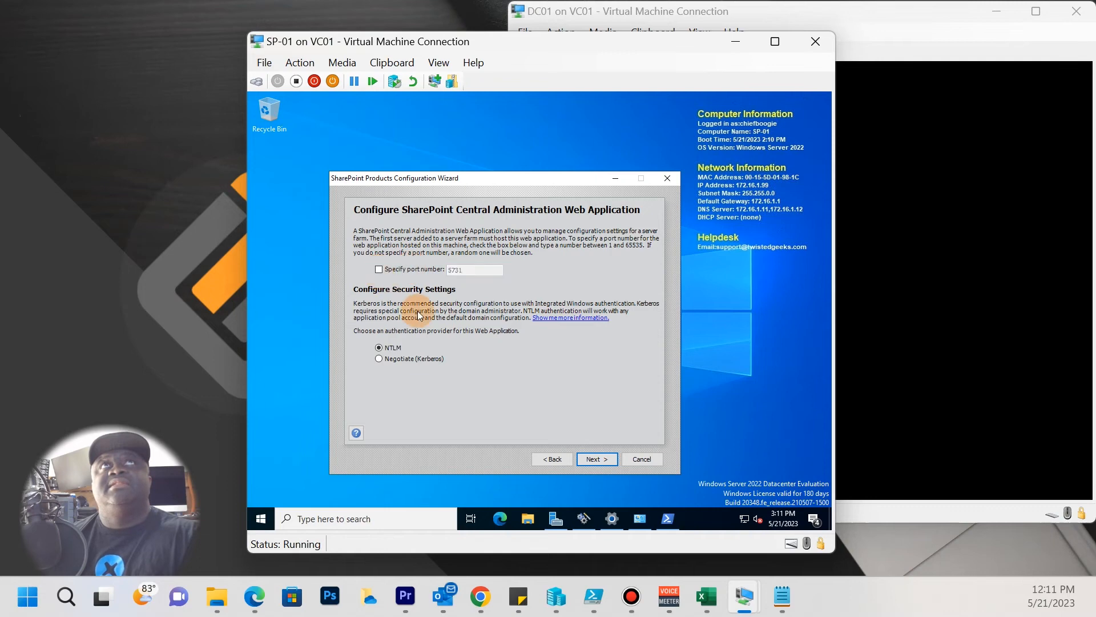
left_click(597, 459)
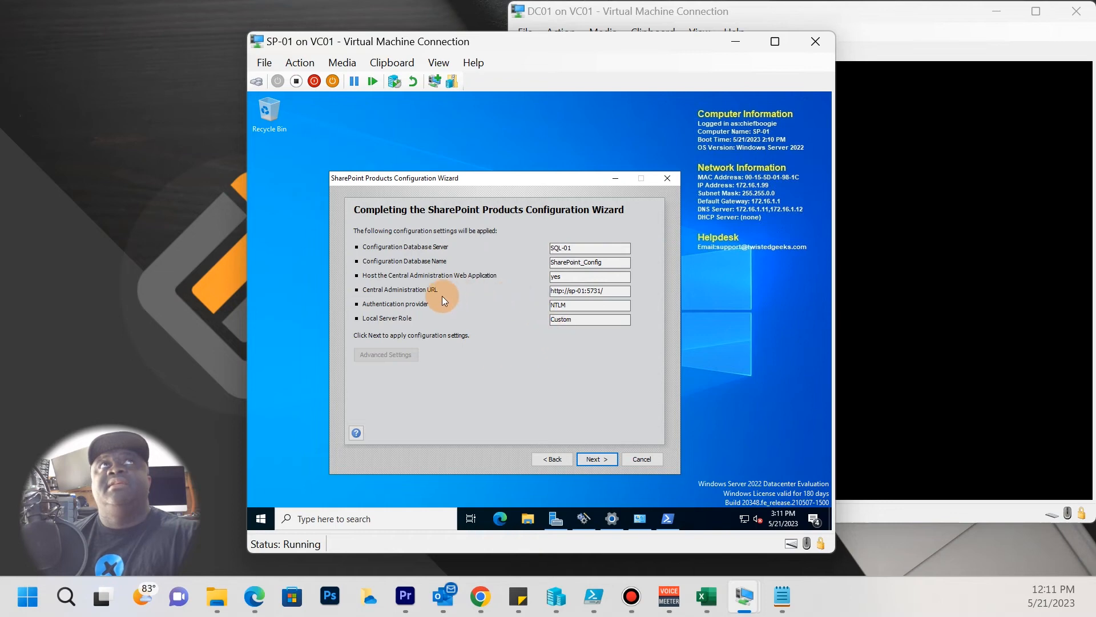
Check the summary's Central Administration URL and SQL-01 database server, then apply the configuration.
left_click_drag(525, 180, 501, 201)
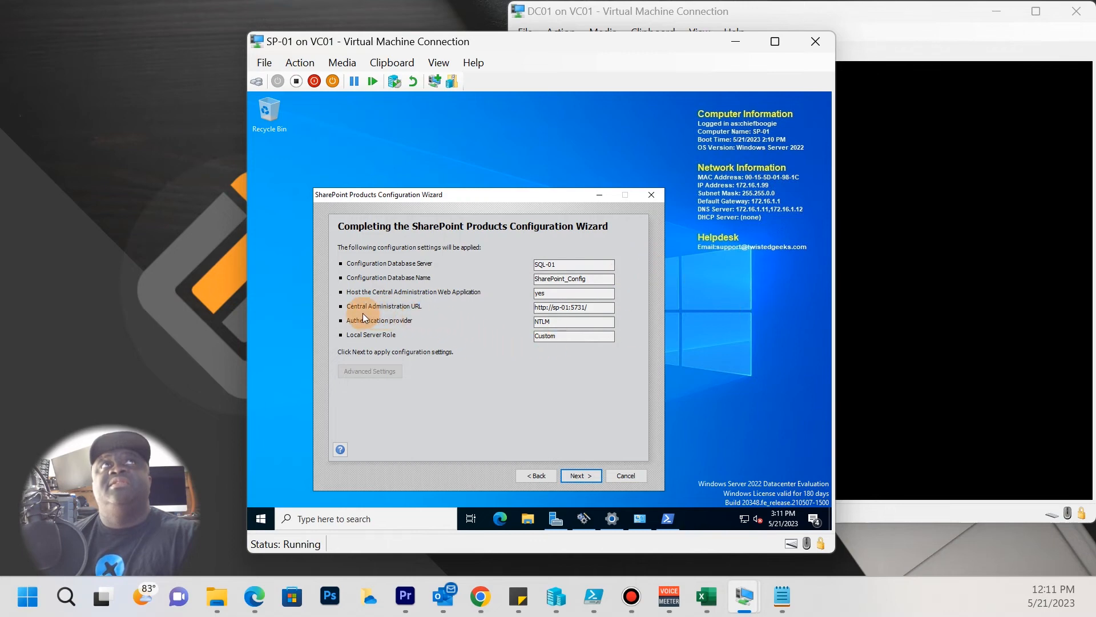
left_click_drag(611, 307, 534, 307)
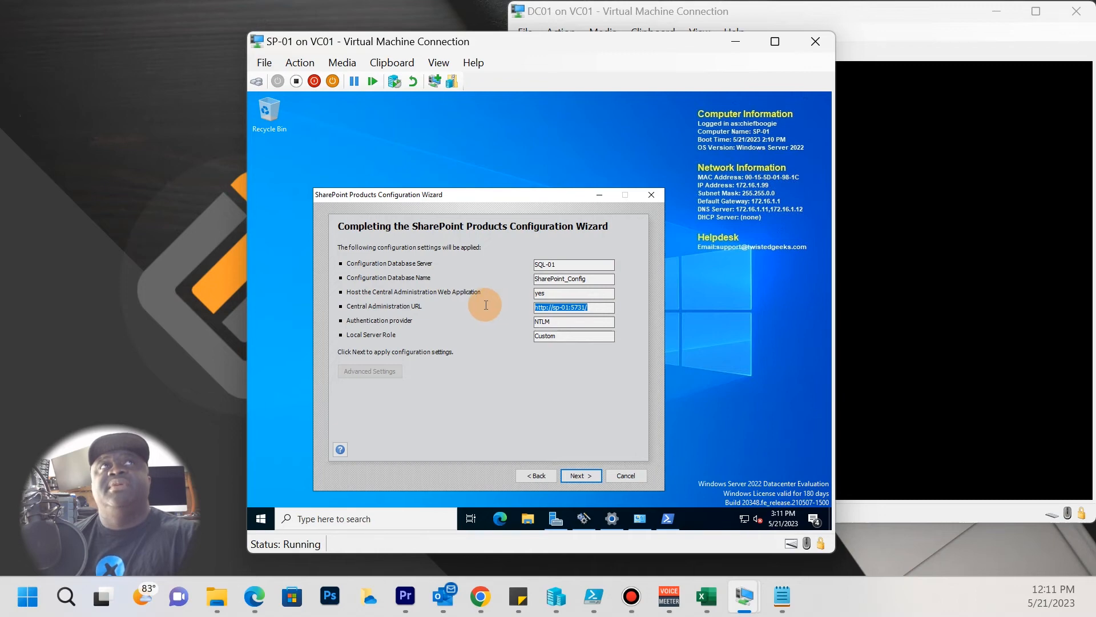
left_click_drag(558, 264, 508, 264)
left_click(600, 278)
mouse_move(611, 518)
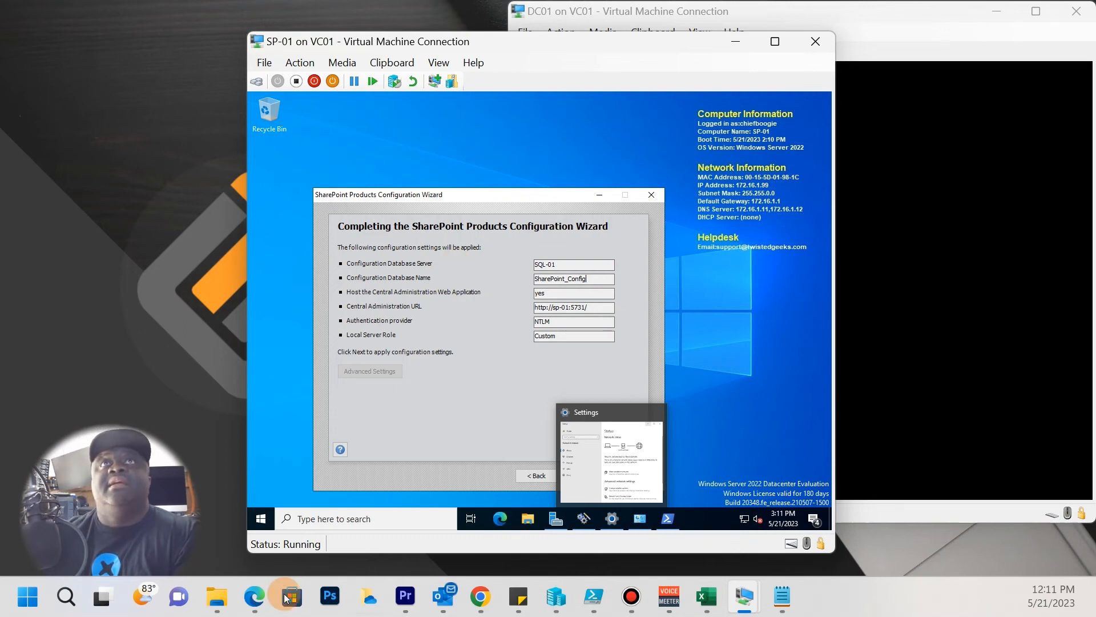
left_click(279, 479)
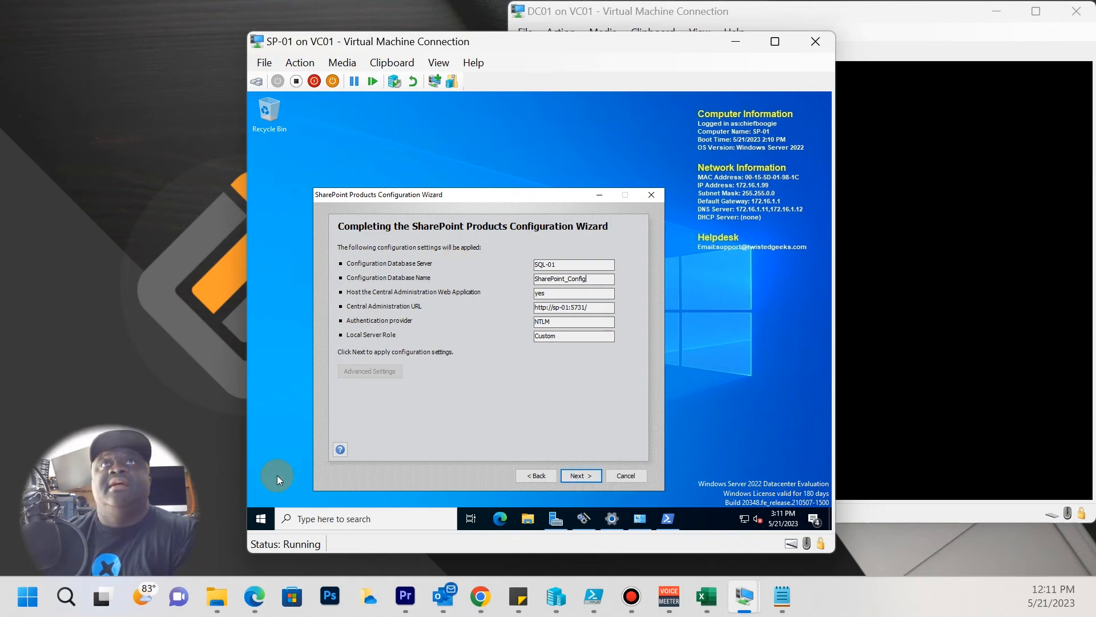
left_click(581, 477)
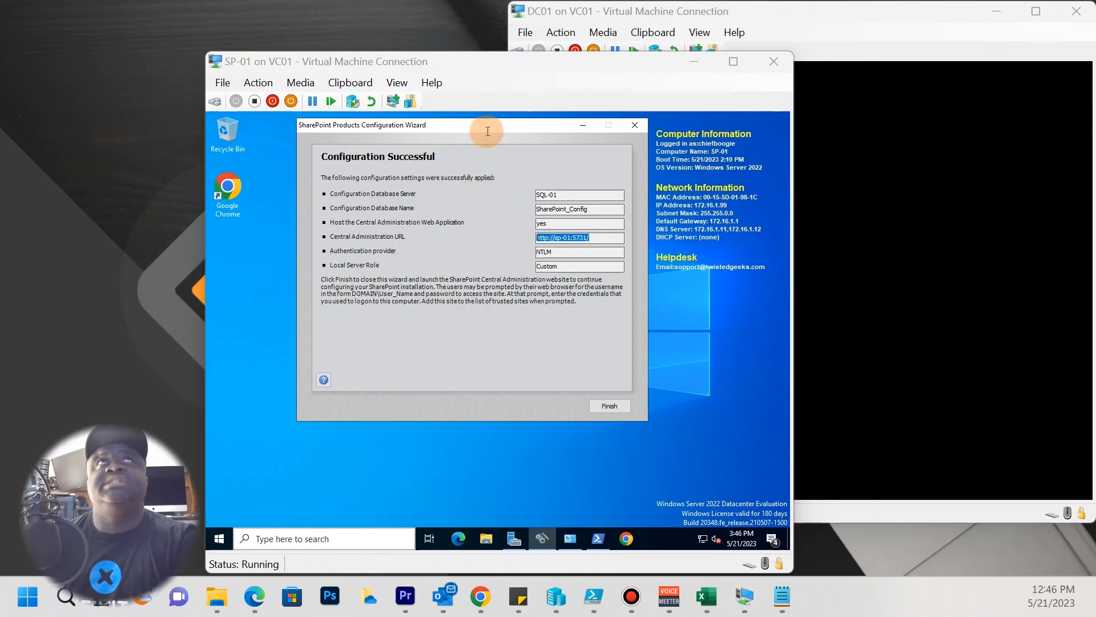
Finish the wizard once the Configuration Successful dialog appears.
left_click(478, 127)
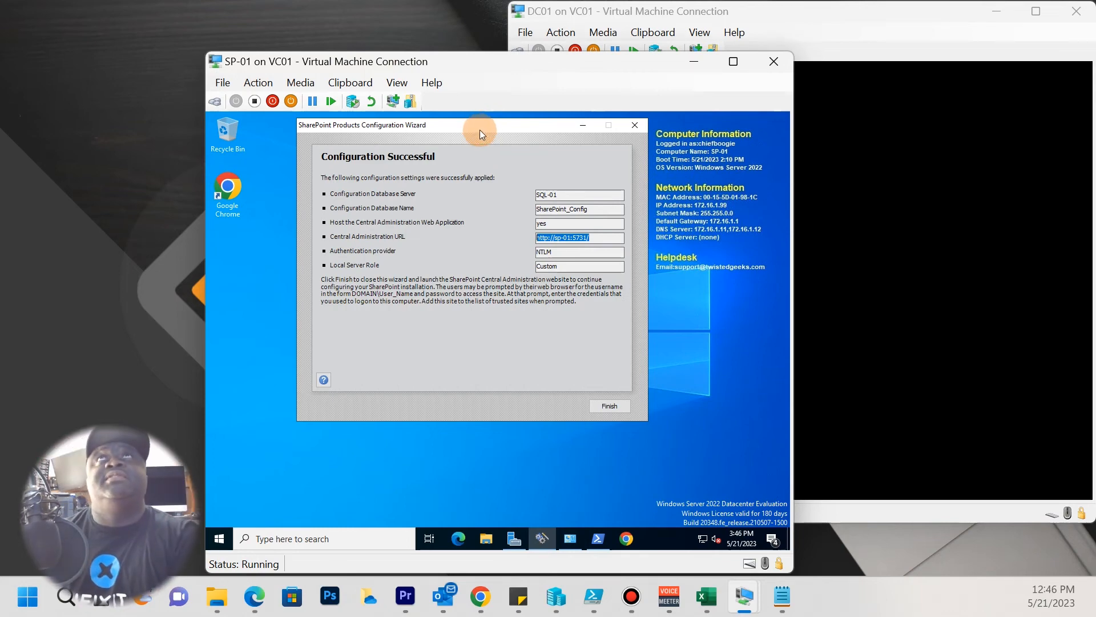
left_click_drag(473, 129, 511, 200)
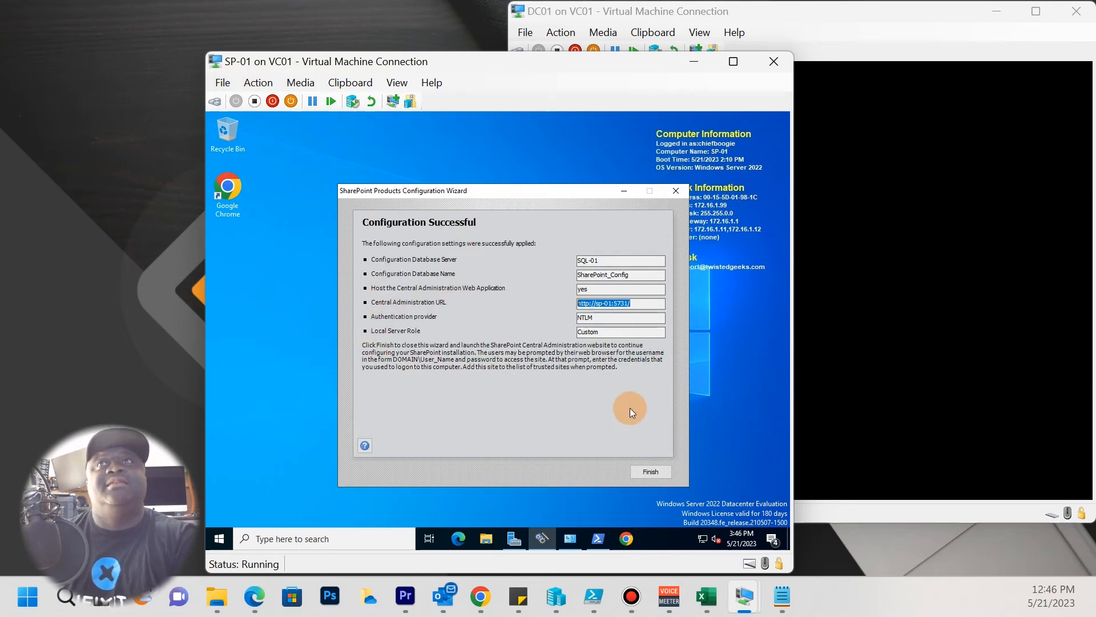
left_click(632, 302)
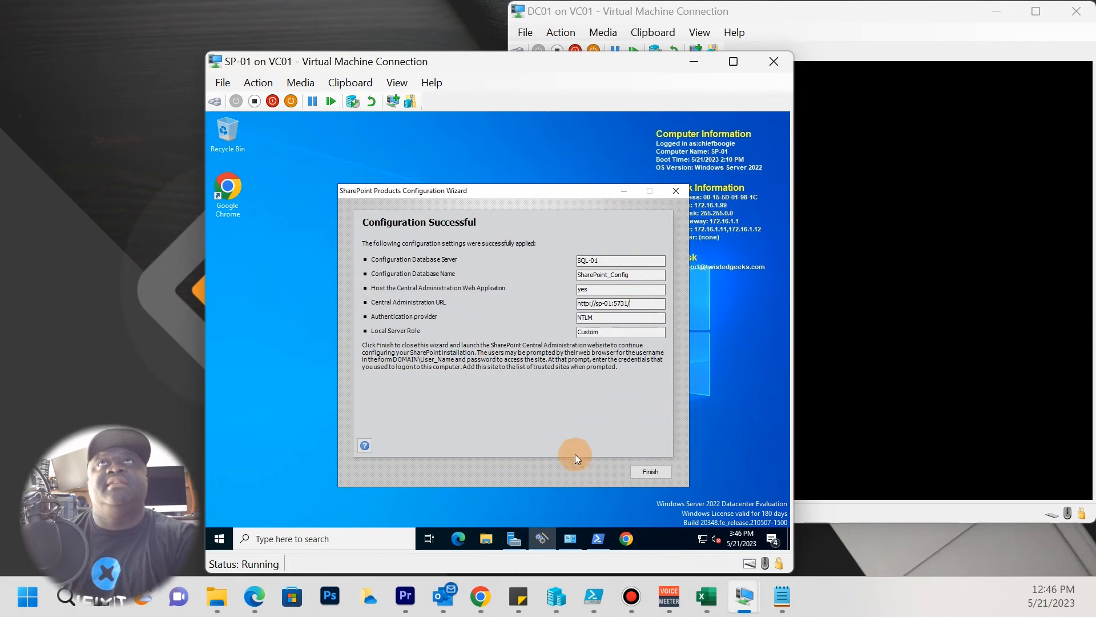
left_click(648, 472)
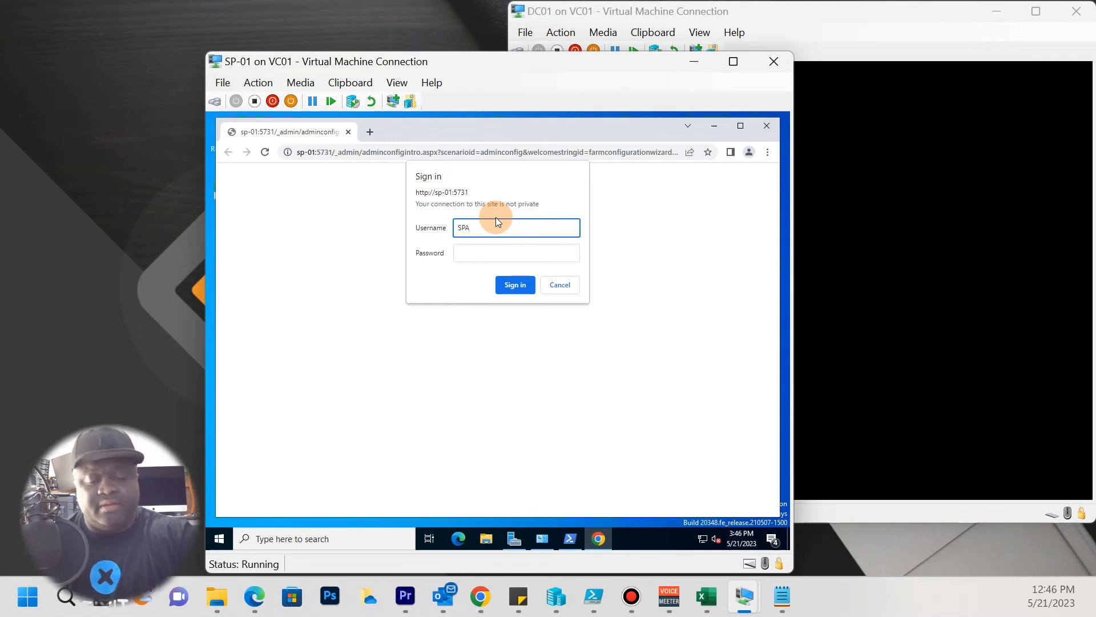
Complete the farm admin username, enter the password, and sign in to Central Administration.
type("n")
key("Tab")
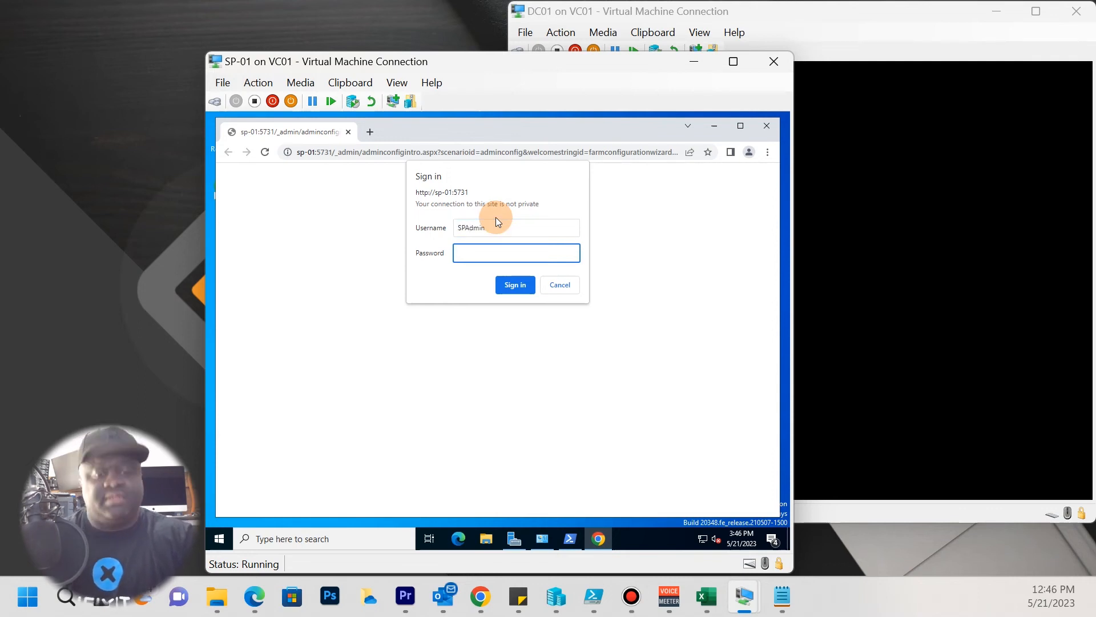
type("••")
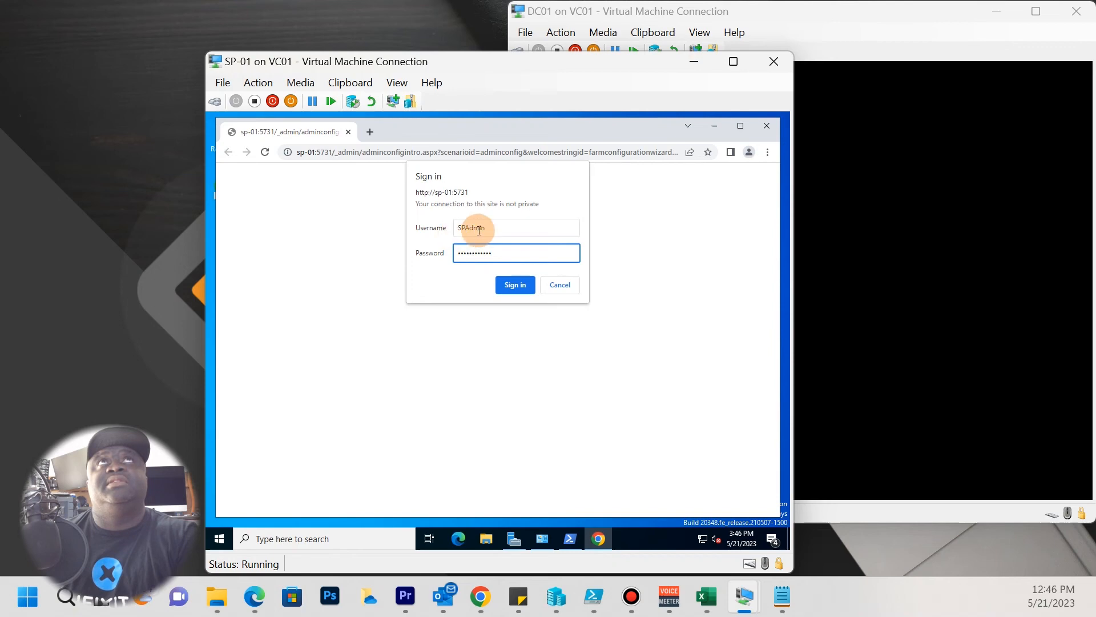
left_click(515, 288)
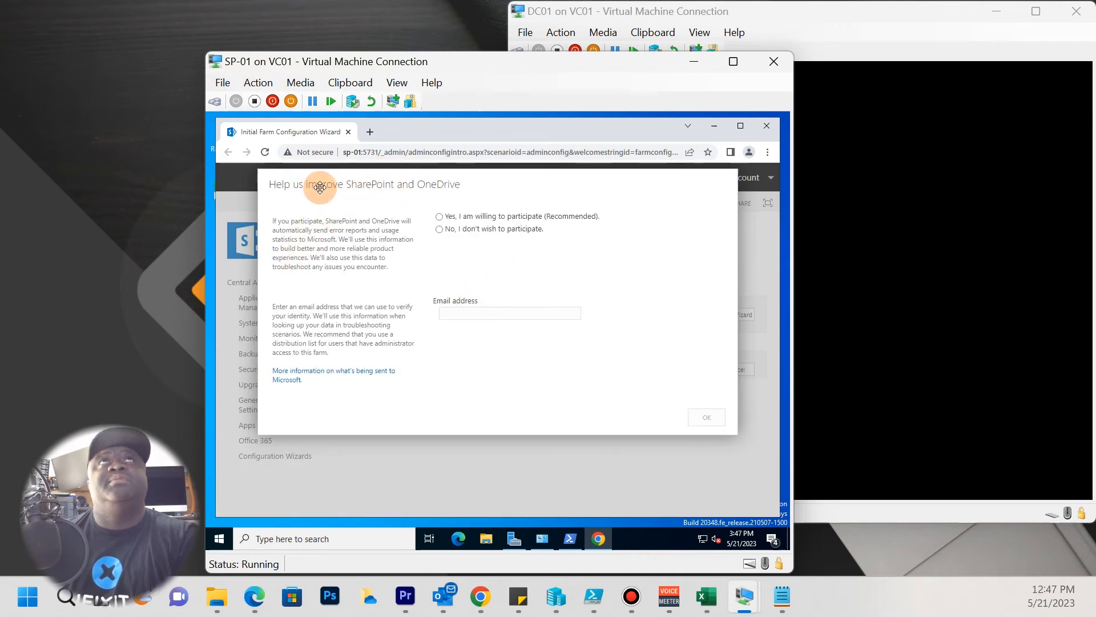
Choose 'No, I don't wish to participate', confirm with OK, and launch the farm configuration wizard.
left_click(511, 231)
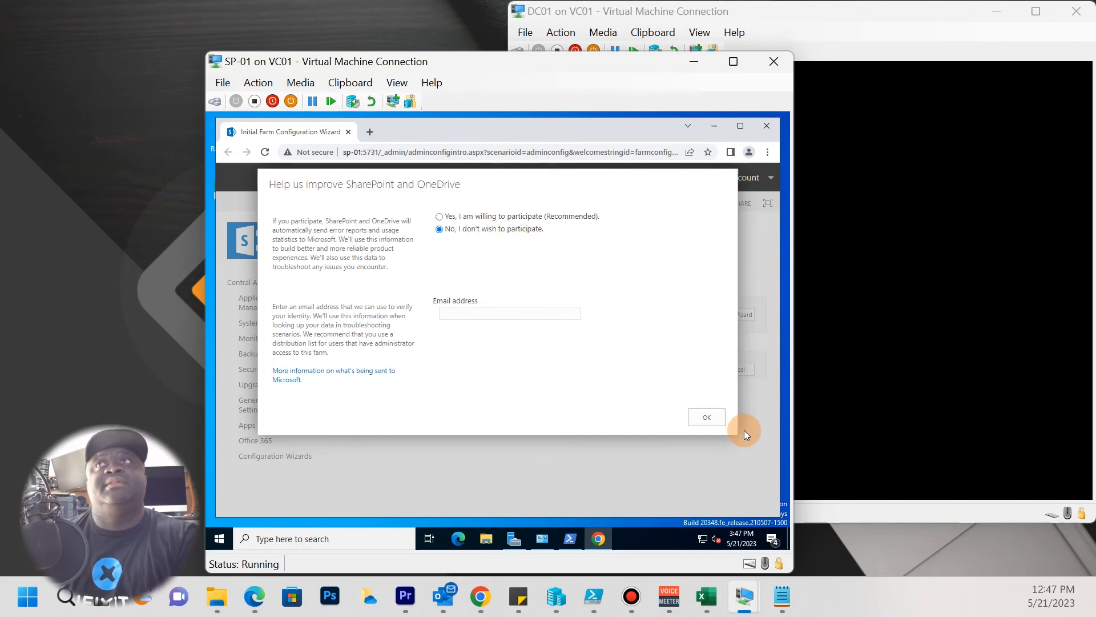
left_click(706, 418)
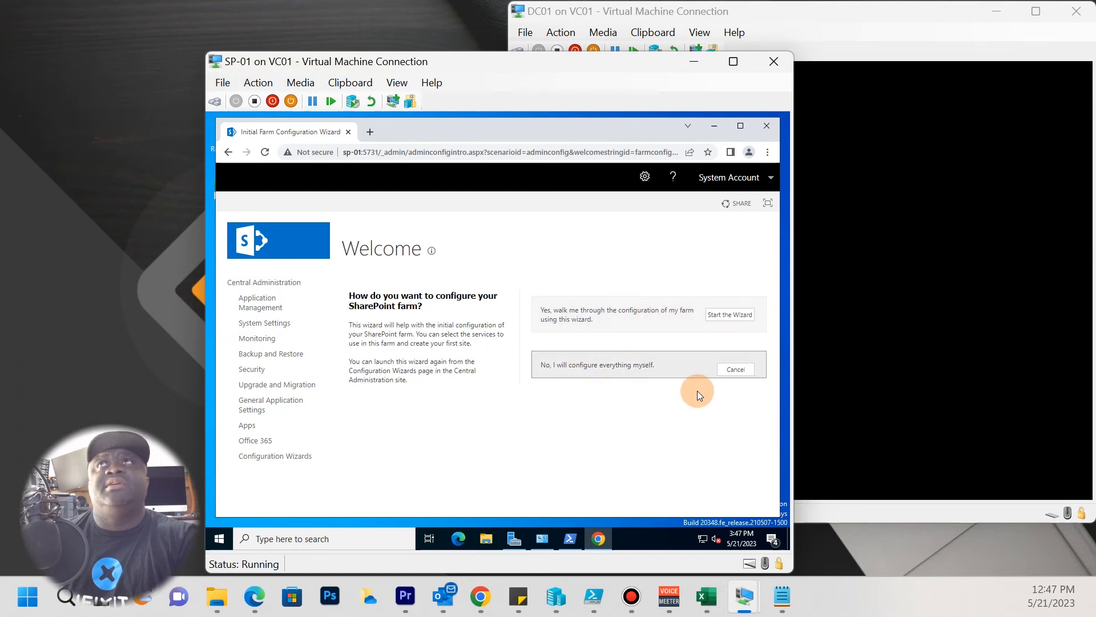
left_click(729, 314)
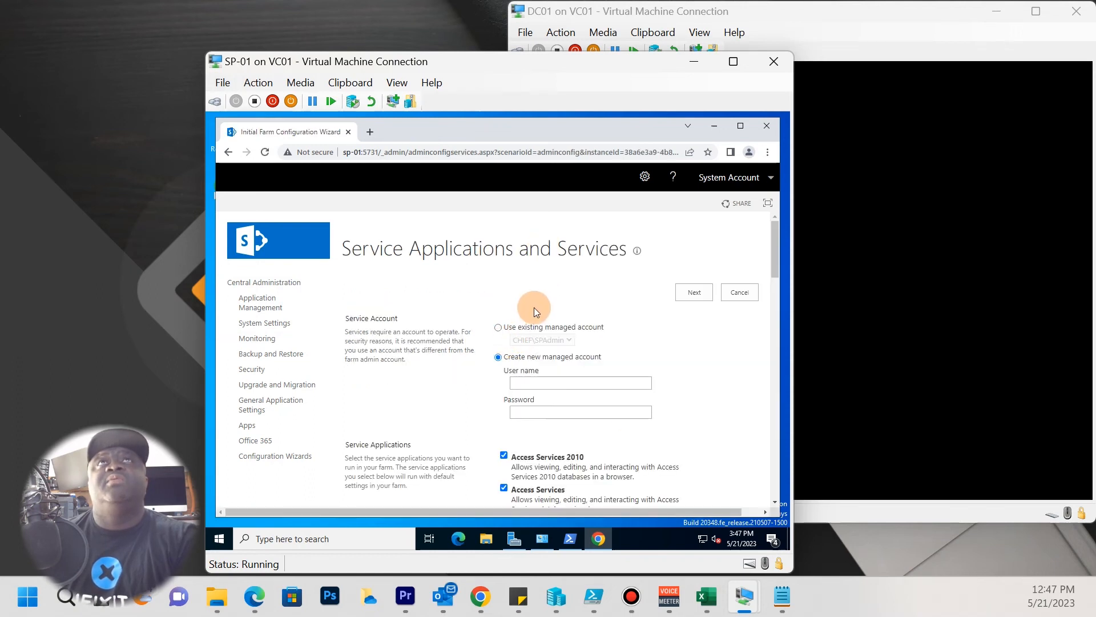
Run farm services under the existing managed account, keep the default service applications checked, and continue.
scroll(534, 307, "down", 5)
scroll(582, 392, "down", 15)
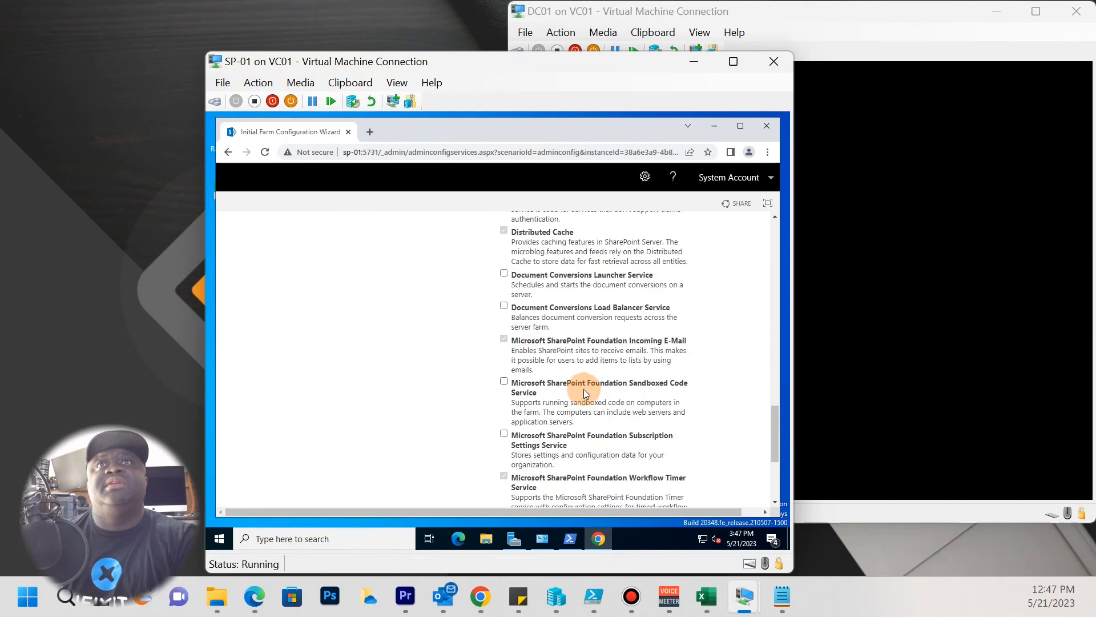
scroll(590, 416, "up", 8)
scroll(585, 408, "up", 10)
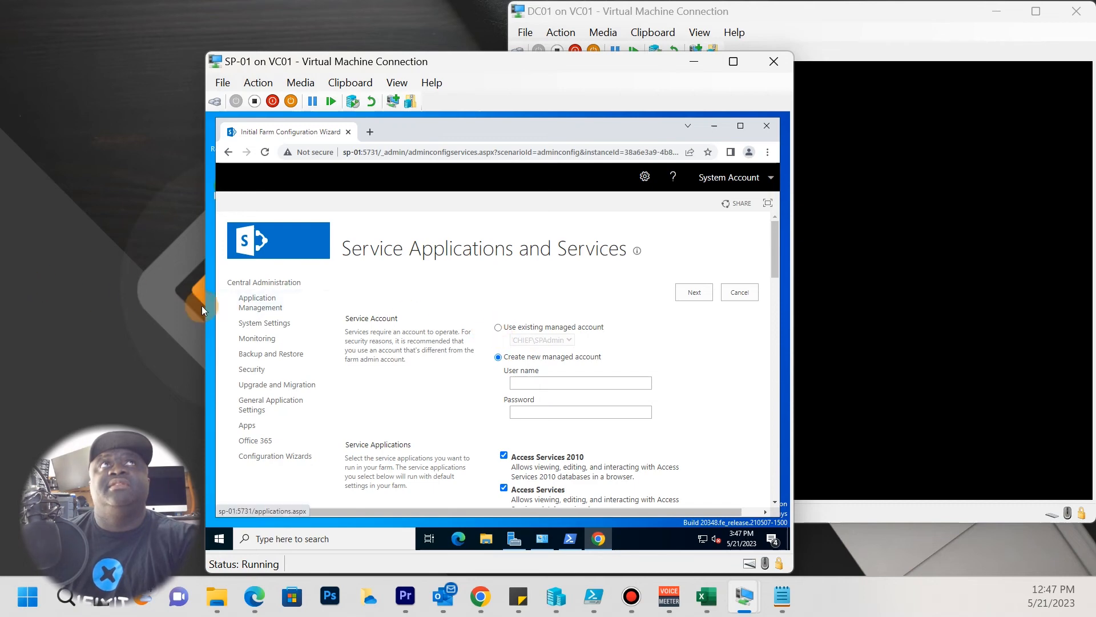
left_click(498, 328)
scroll(503, 391, "down", 3)
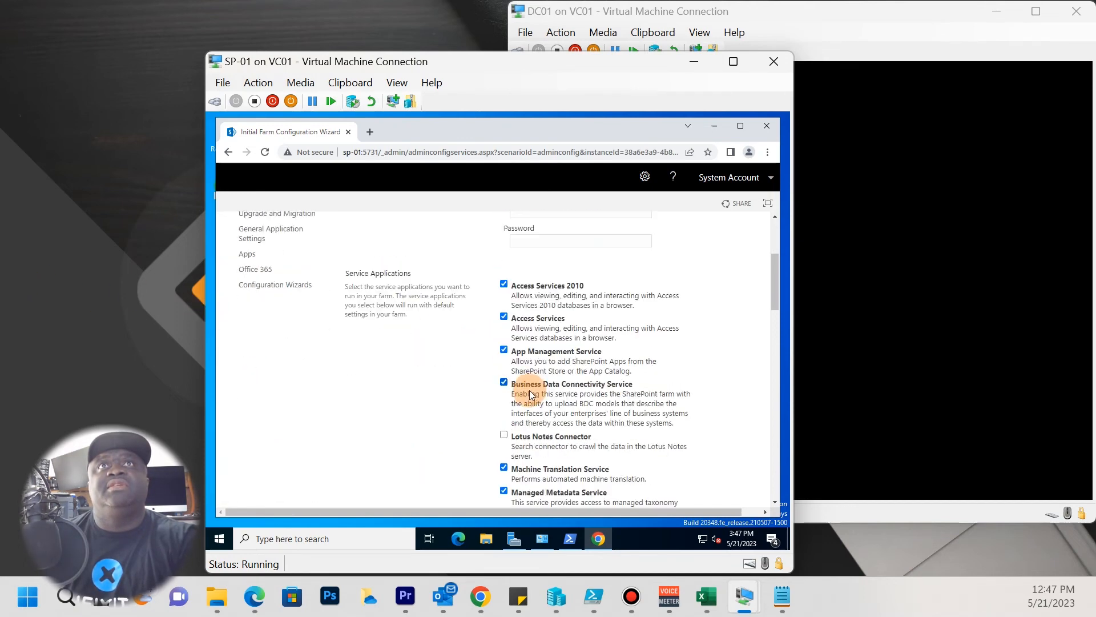
scroll(531, 395, "down", 15)
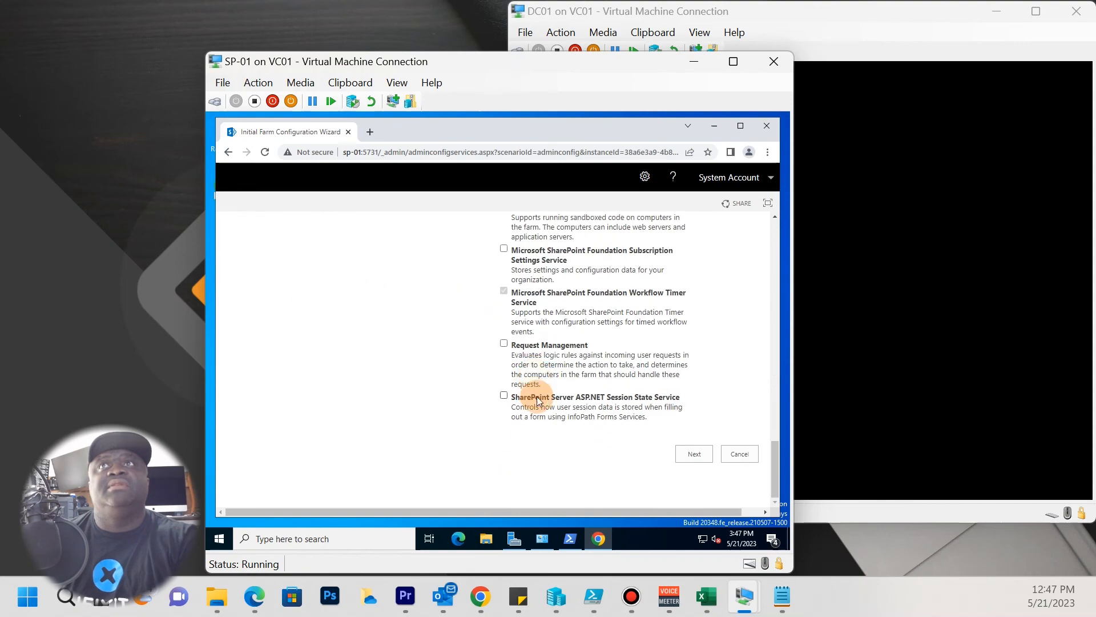
scroll(594, 439, "up", 20)
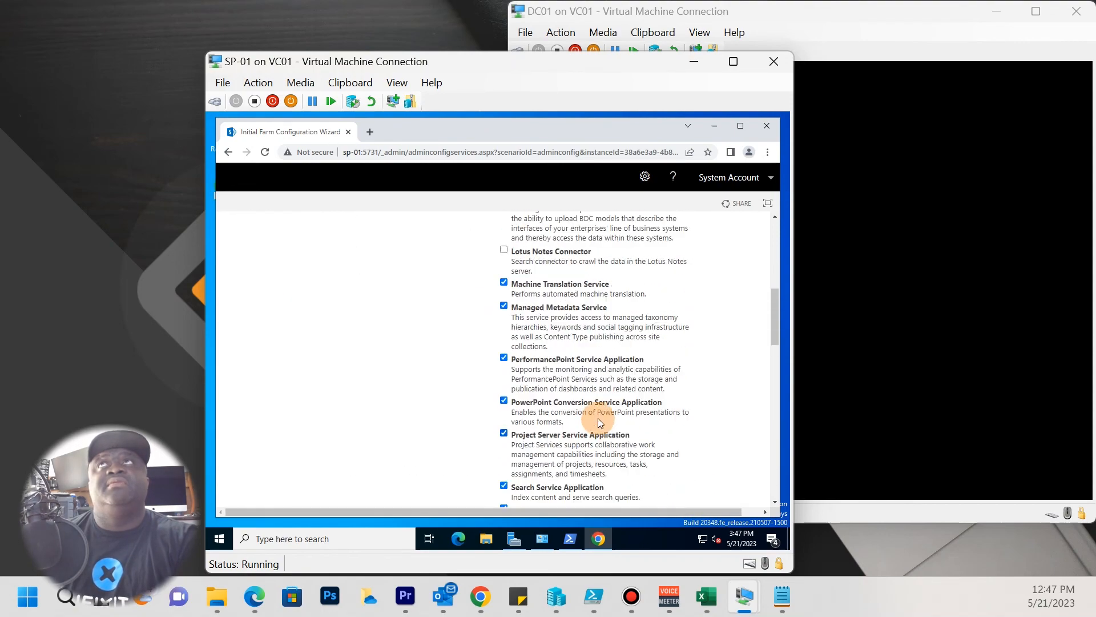
scroll(599, 425, "up", 1)
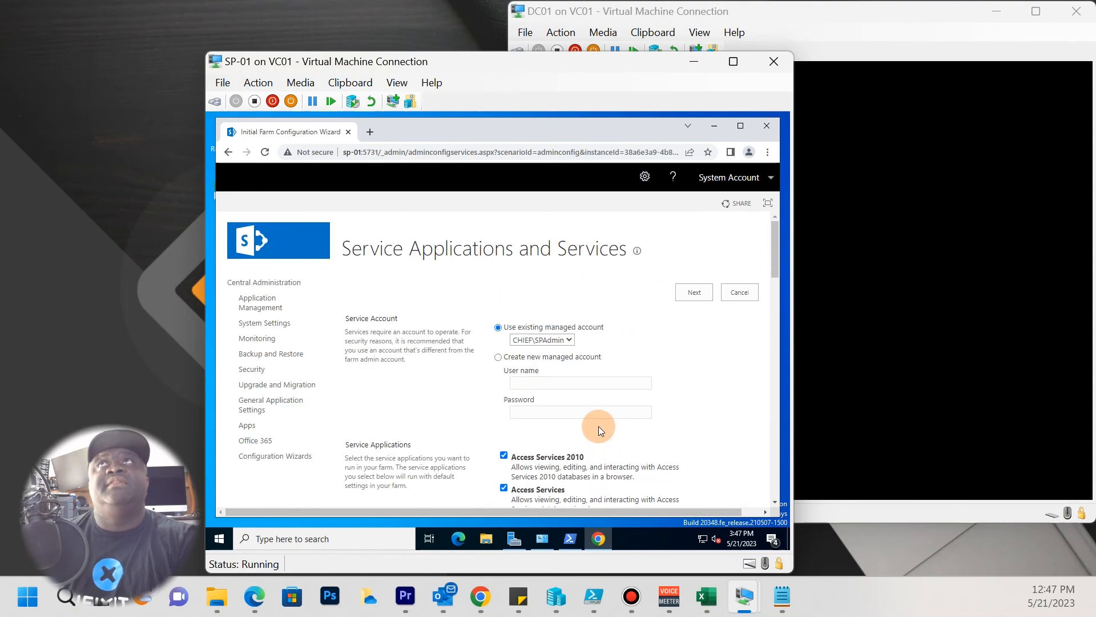
left_click(698, 294)
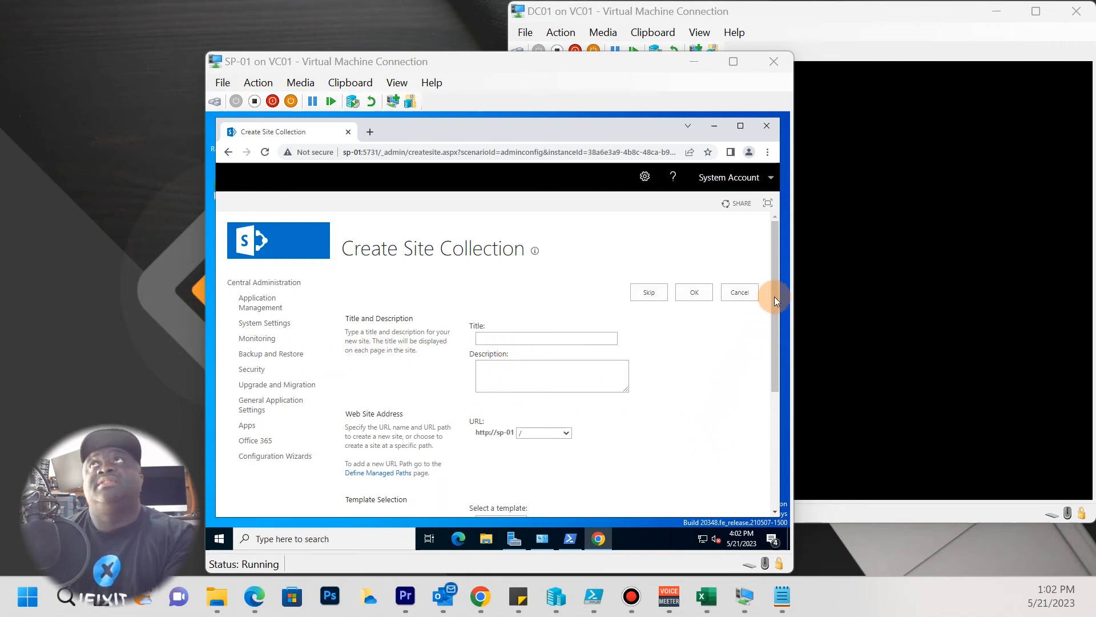
Try the /sites/ and /my/personal/ URL paths, settle on root '/', and begin the title 'Chief Tempo'.
left_click(774, 341)
left_click_drag(773, 384, 748, 477)
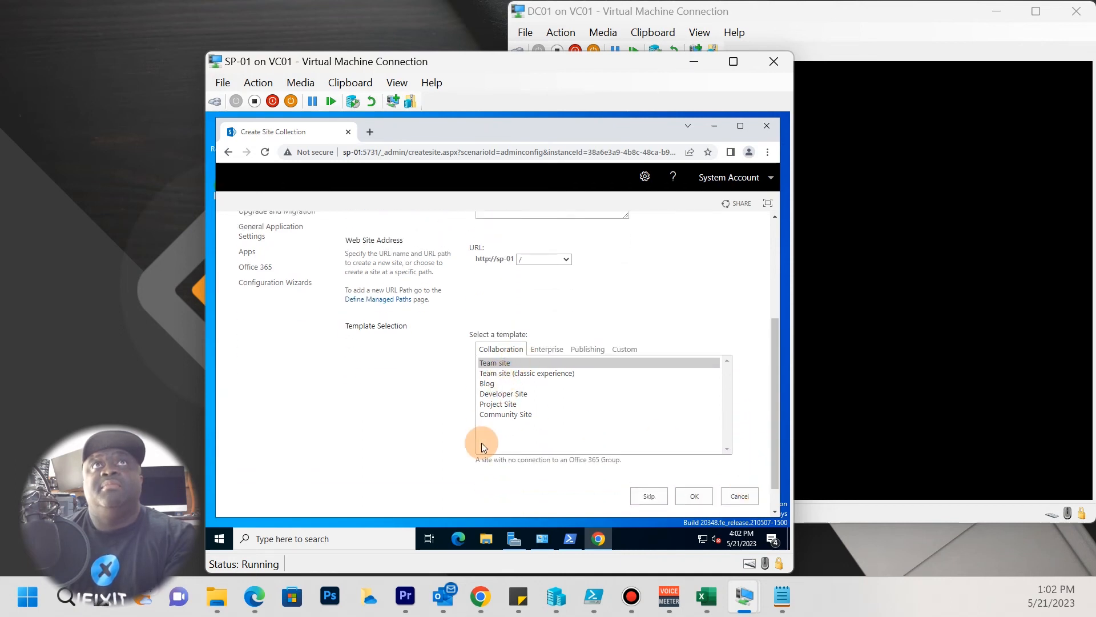
scroll(490, 413, "up", 3)
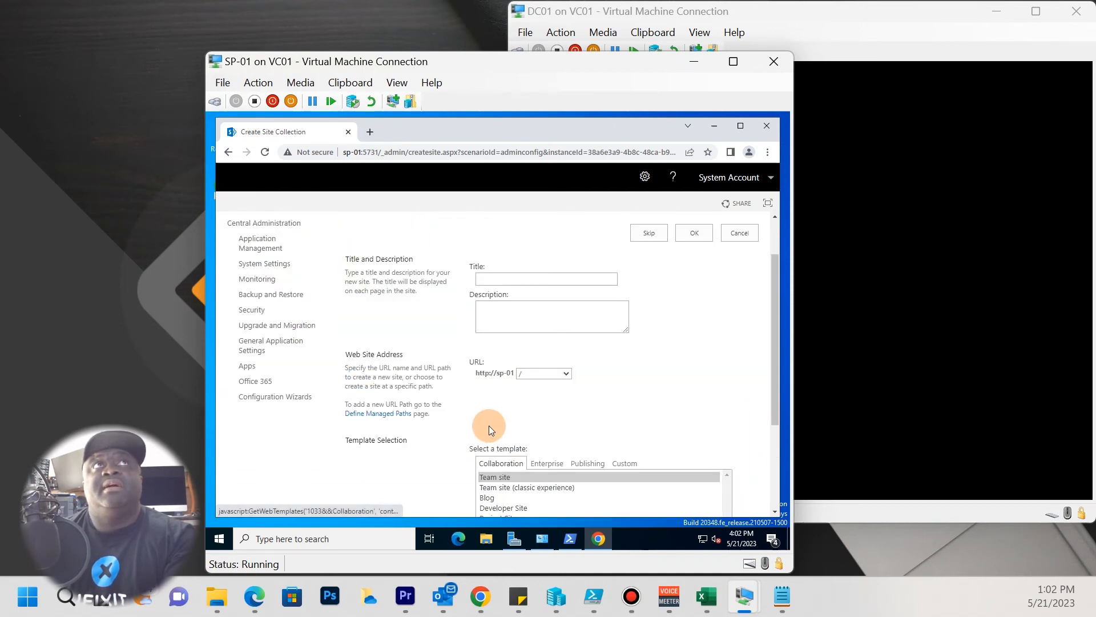
left_click(567, 431)
left_click(540, 443)
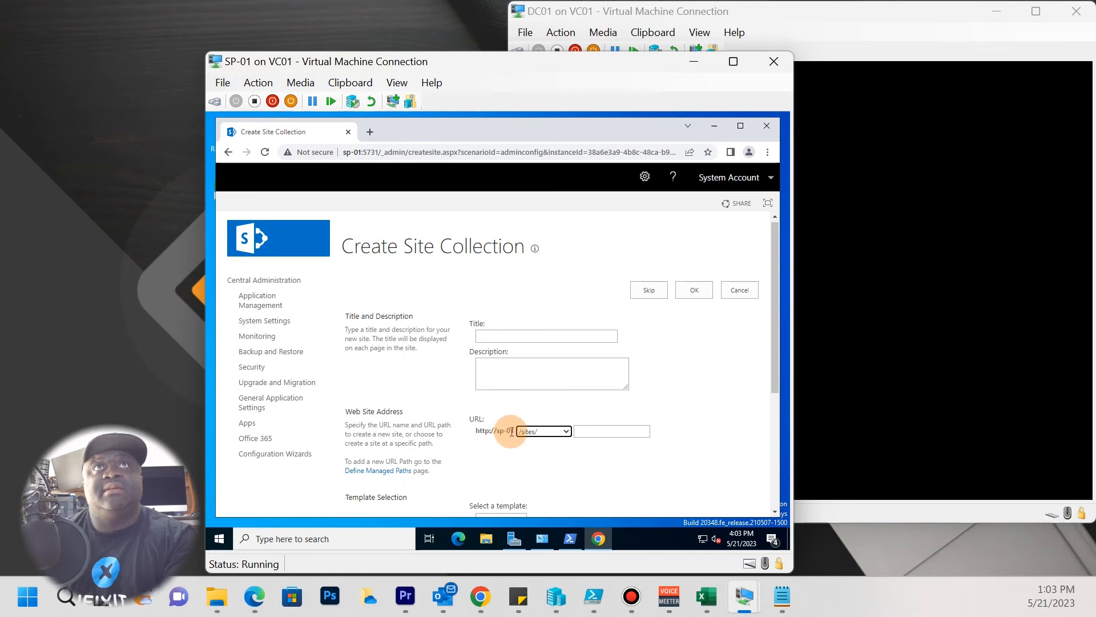
left_click(569, 433)
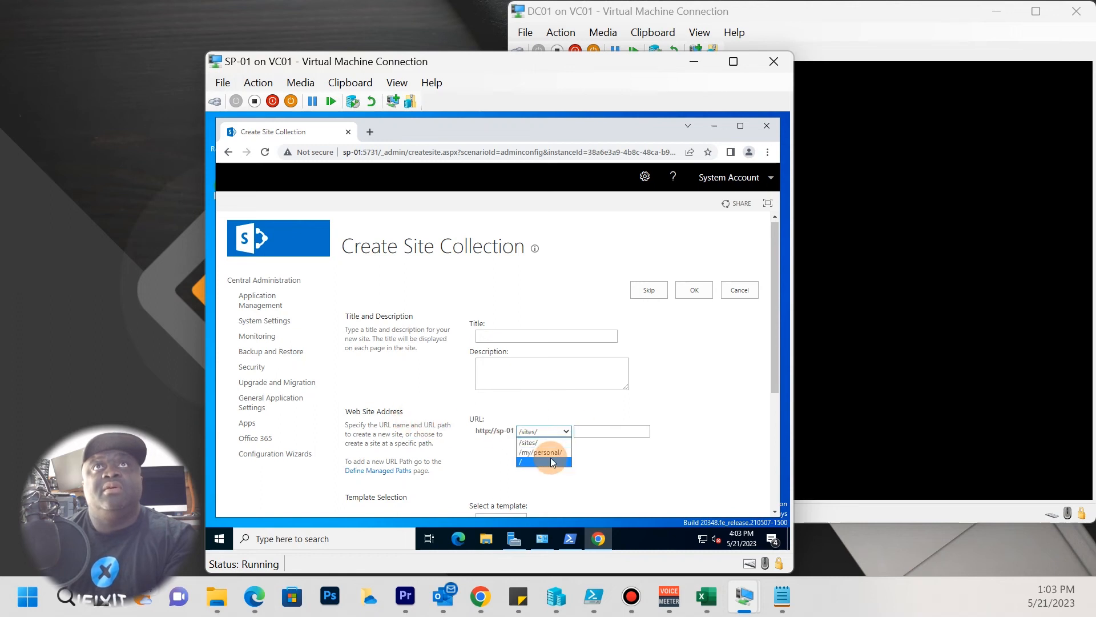
left_click(549, 454)
left_click(567, 433)
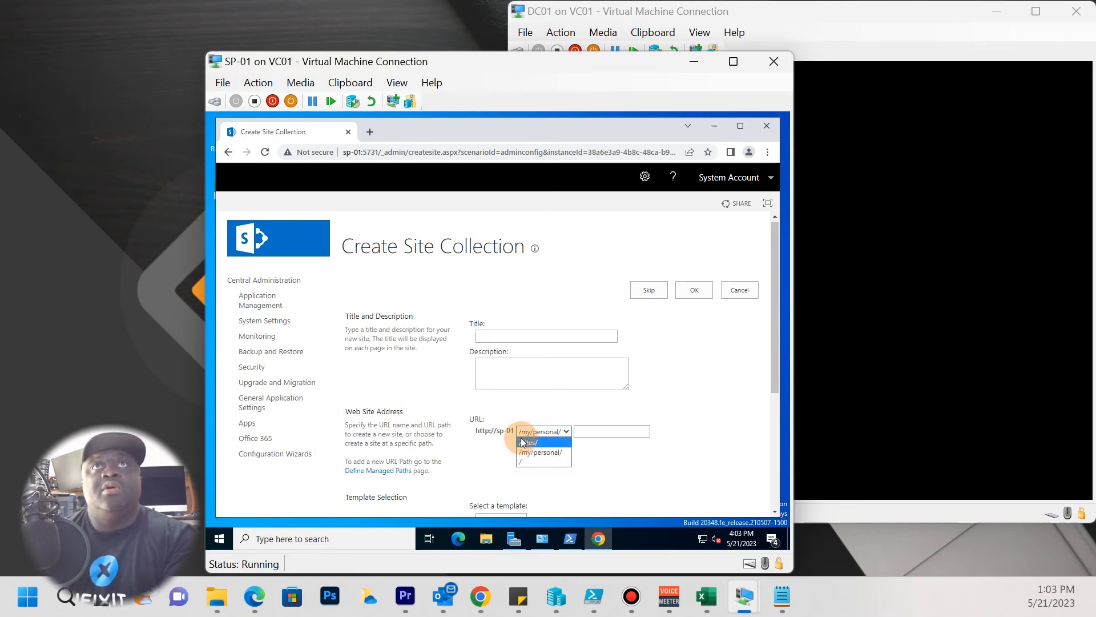
left_click(520, 462)
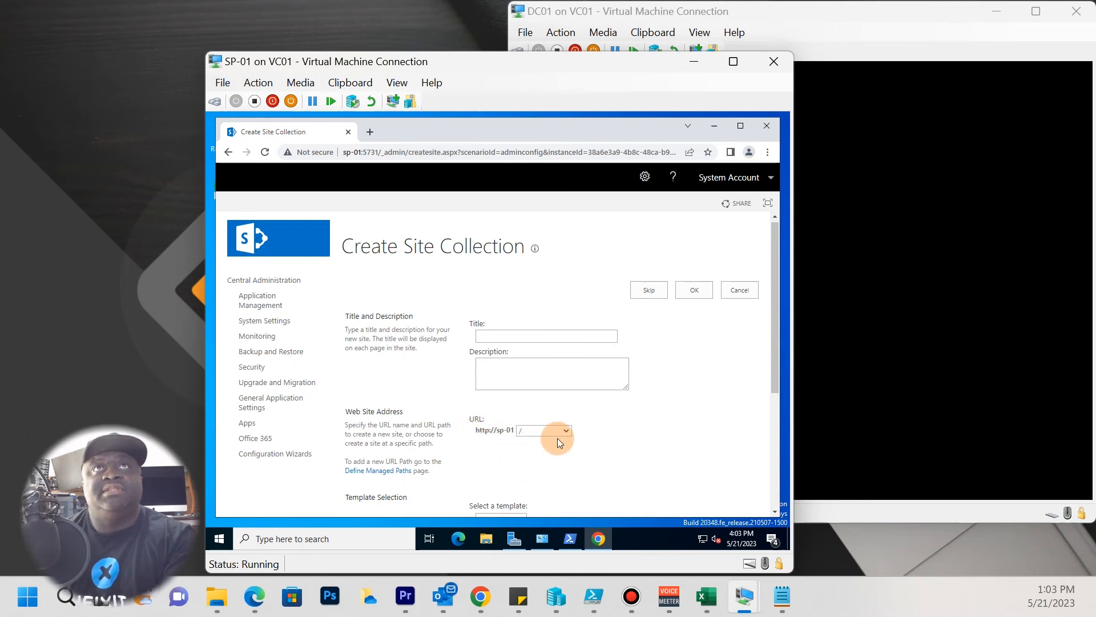
left_click(504, 339)
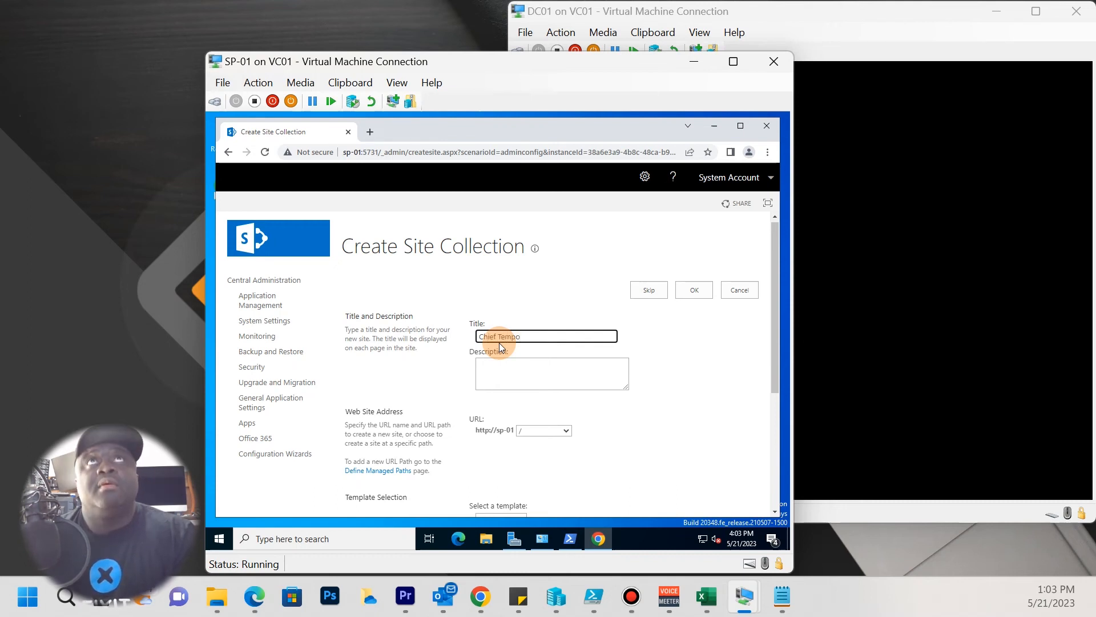
Complete the title as 'Chief Tempo Blog' and add the description 'A space for temp techs'.
type("log")
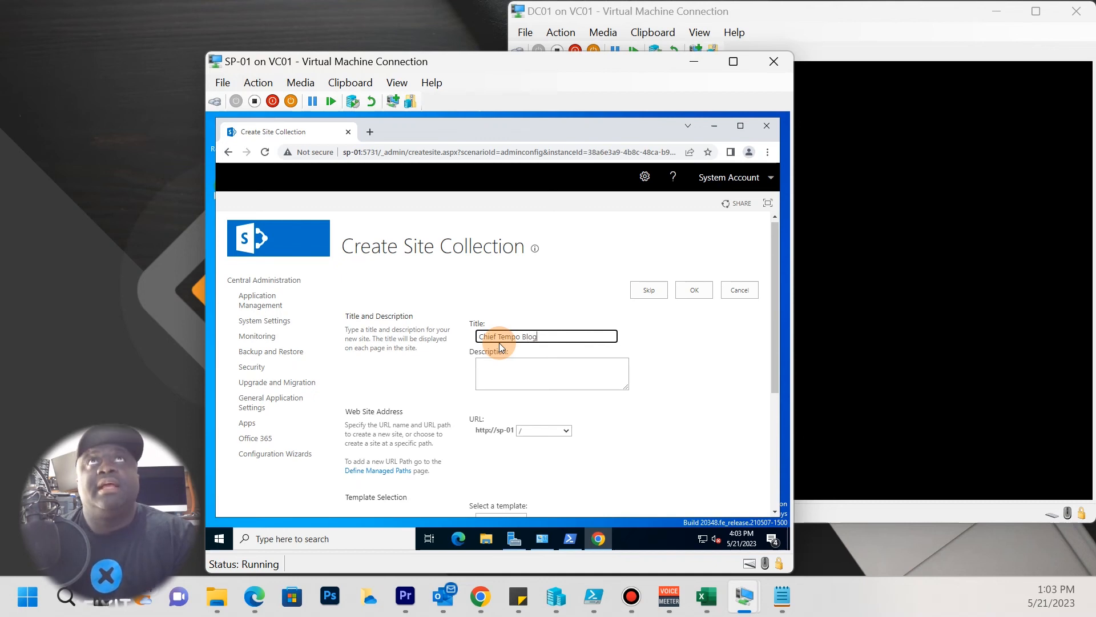
left_click(583, 387)
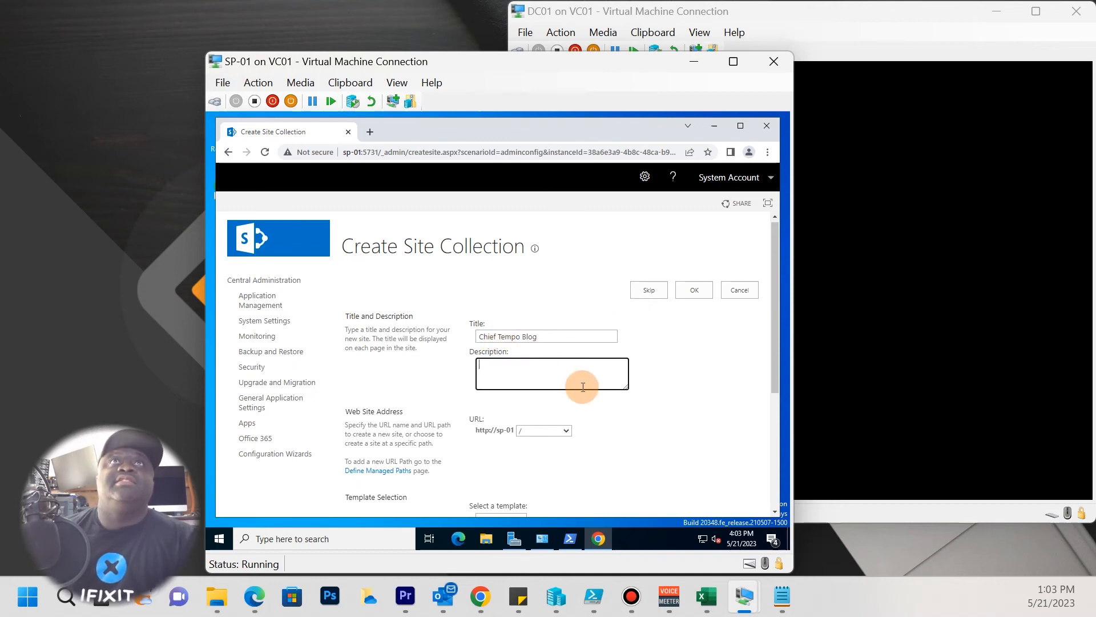
type("A spac")
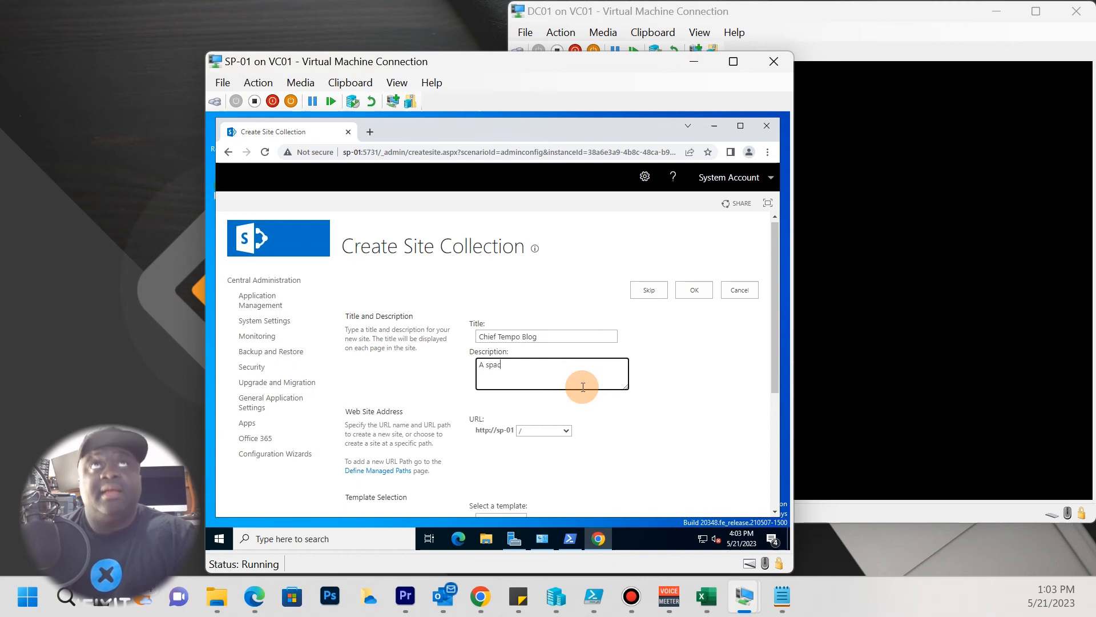
type("e for")
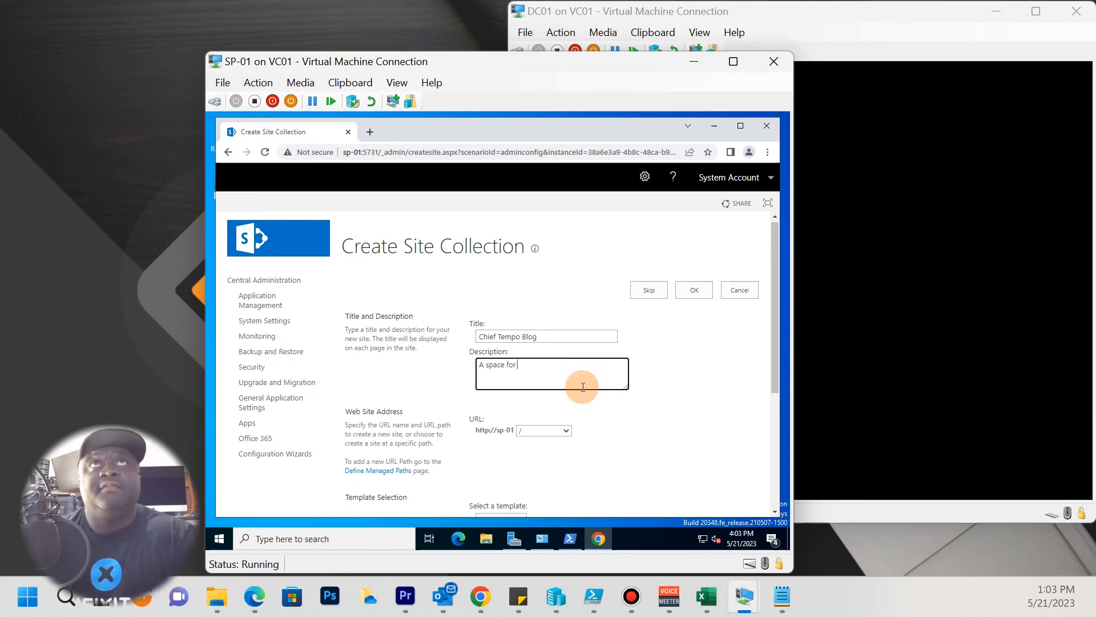
type(" temp t")
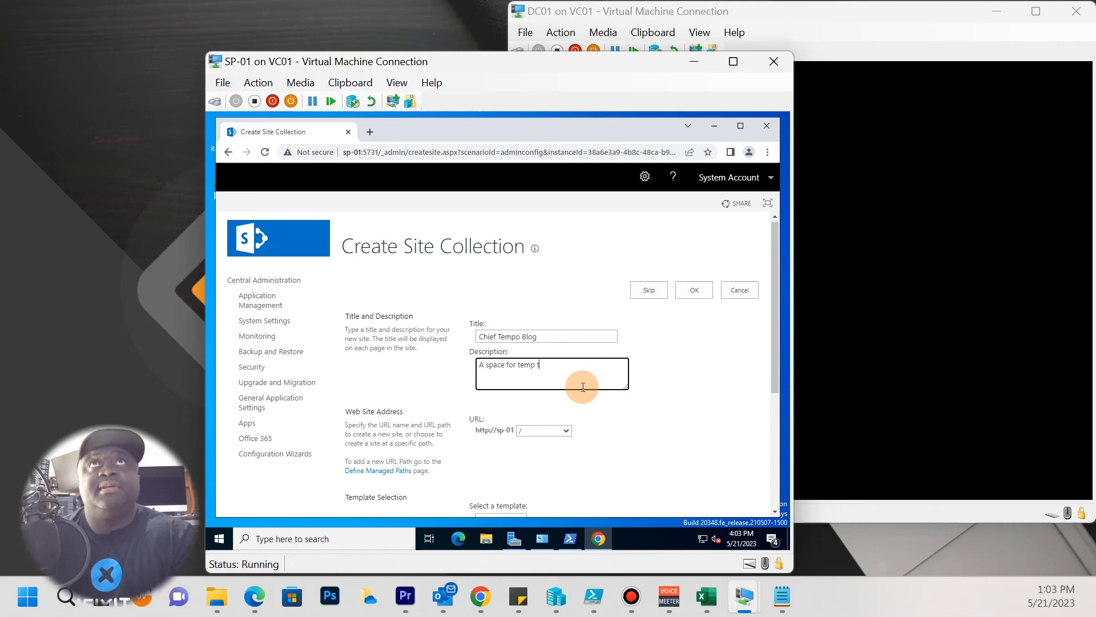
type("echs")
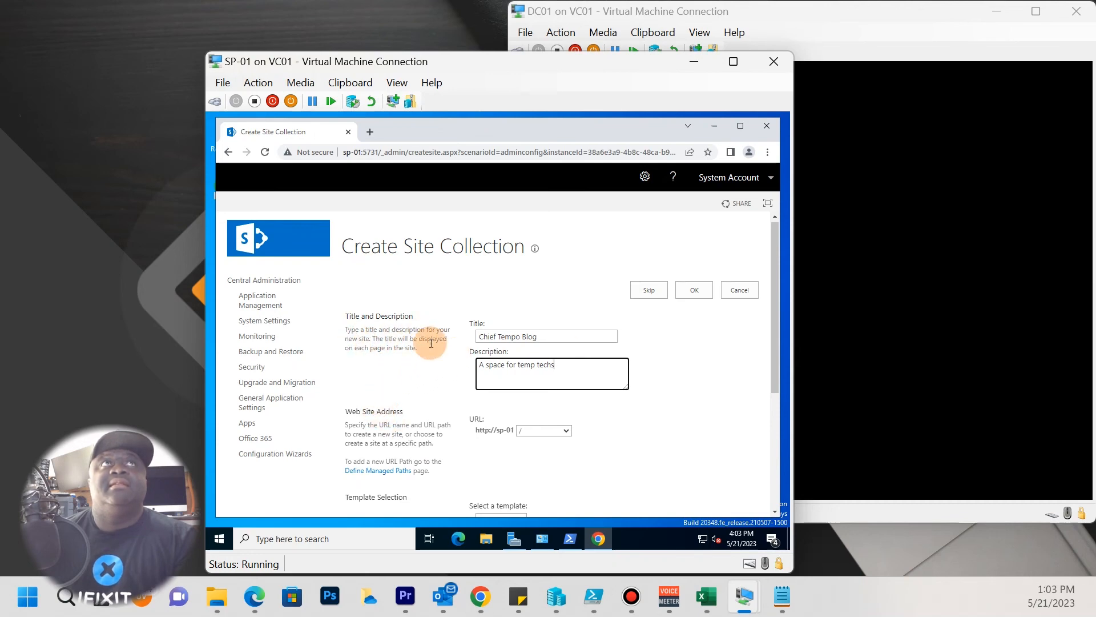
scroll(522, 367, "down", 2)
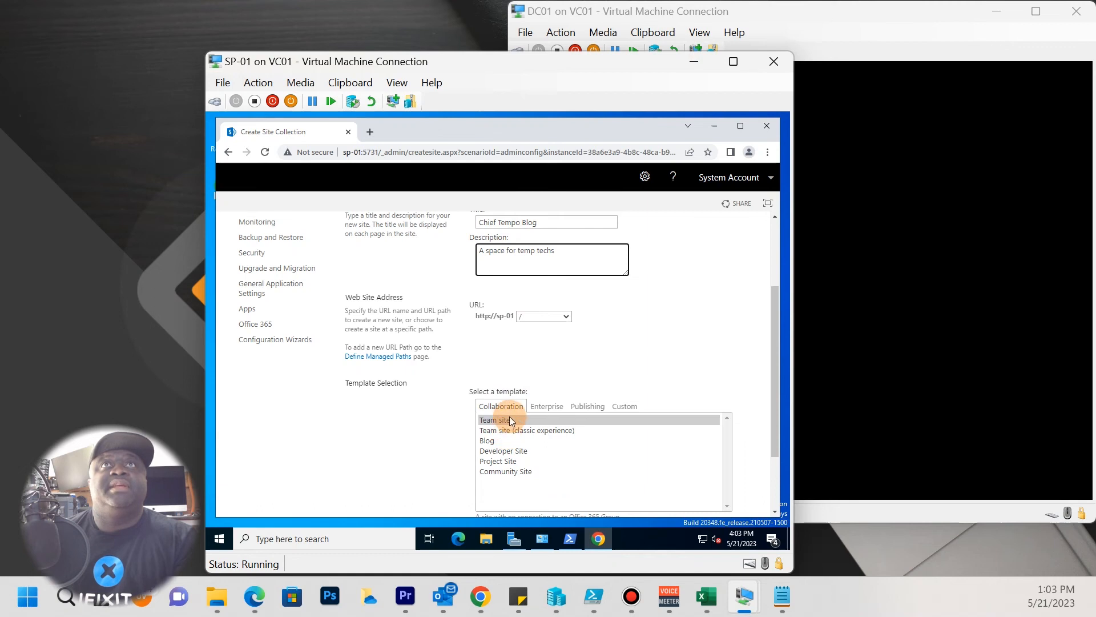
Compare site templates across the Enterprise, Publishing and Custom tabs, previewing Enterprise Wiki and Communication site.
left_click(508, 420)
scroll(522, 399, "down", 1)
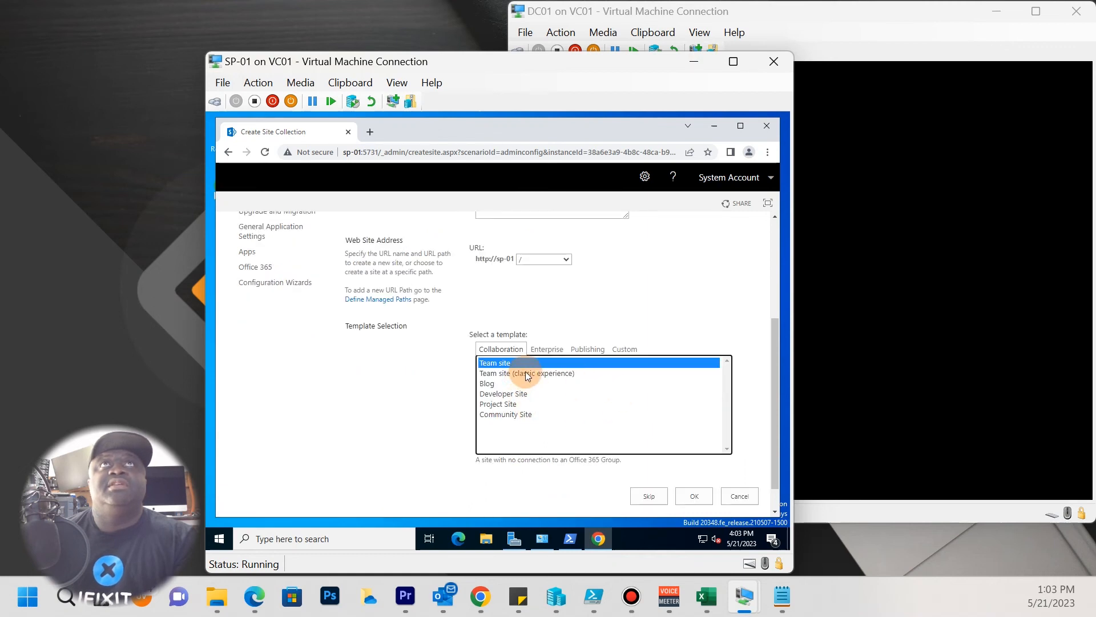
left_click(547, 350)
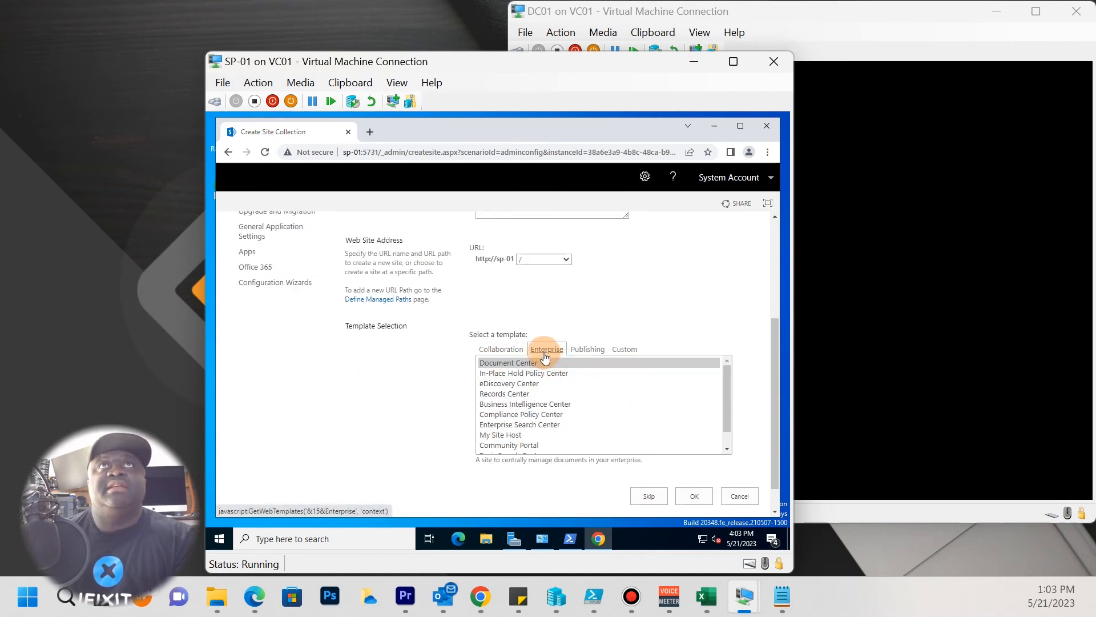
scroll(509, 387, "down", 3)
scroll(504, 407, "up", 4)
scroll(515, 393, "down", 3)
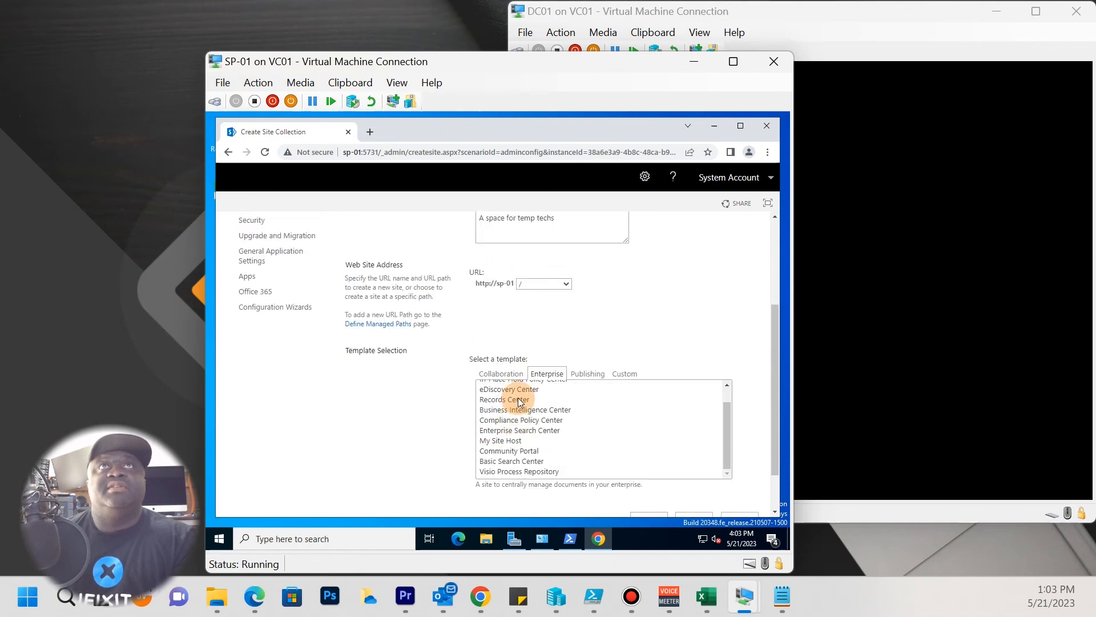
left_click(588, 373)
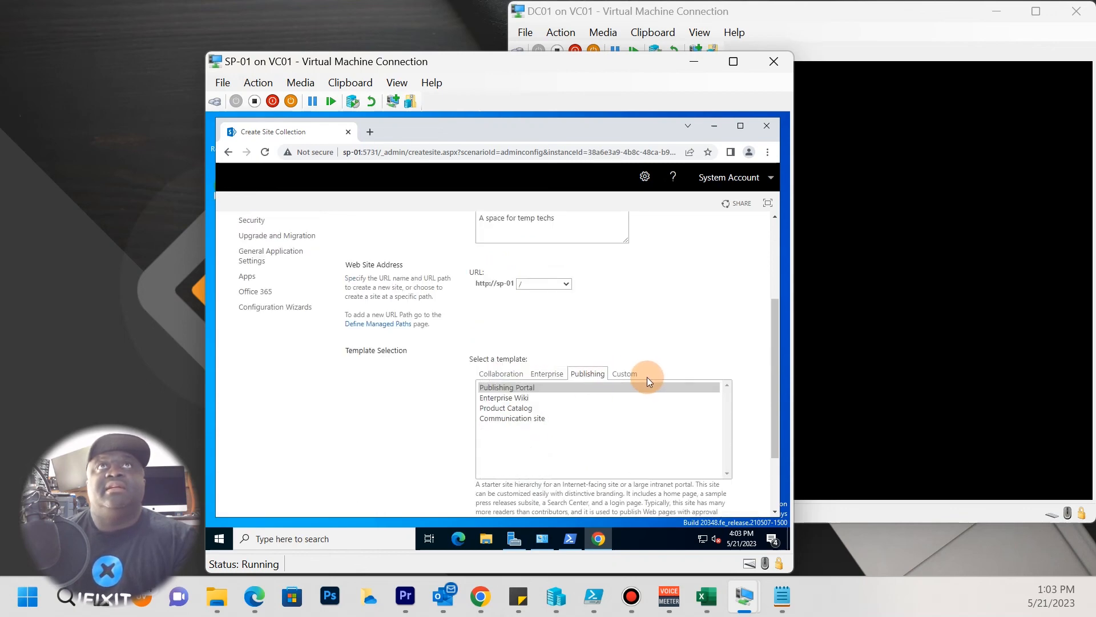
left_click(502, 398)
scroll(531, 419, "down", 1)
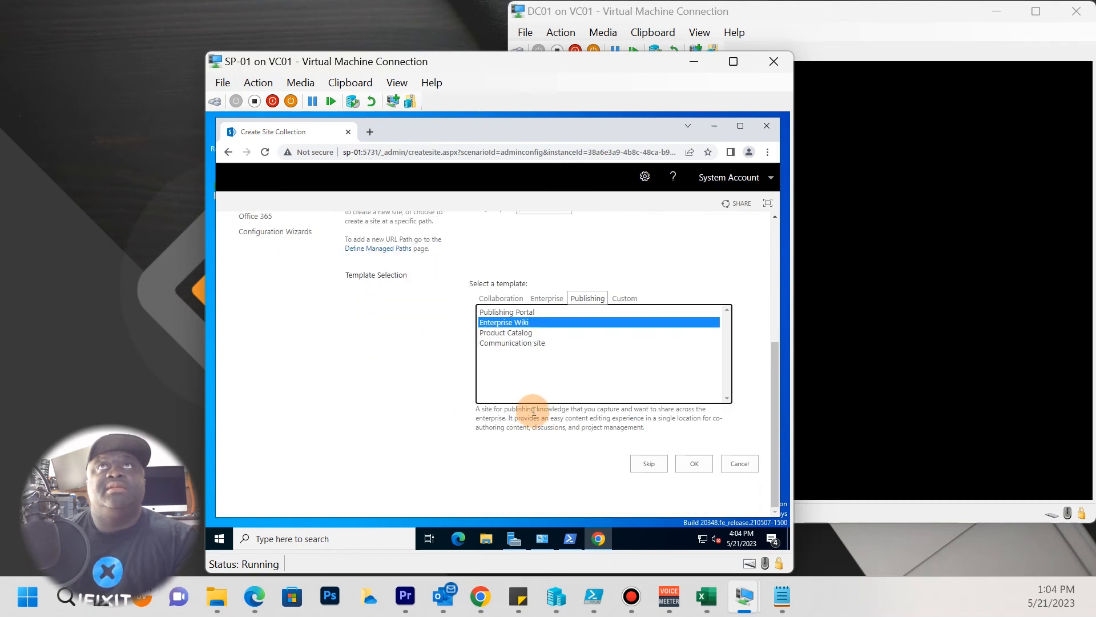
left_click(514, 345)
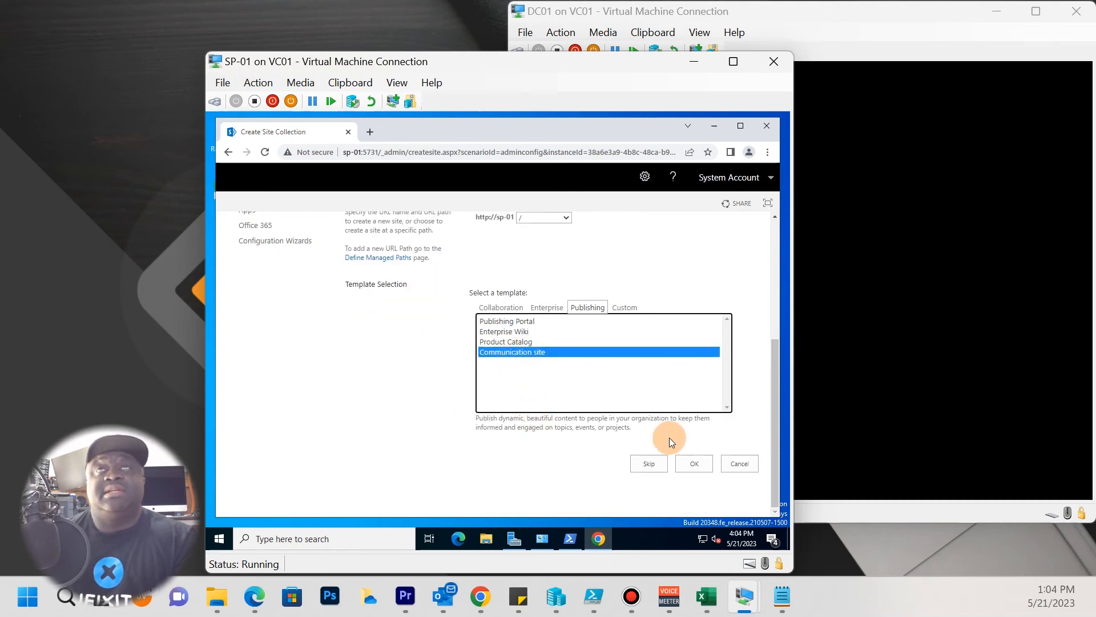
left_click(623, 313)
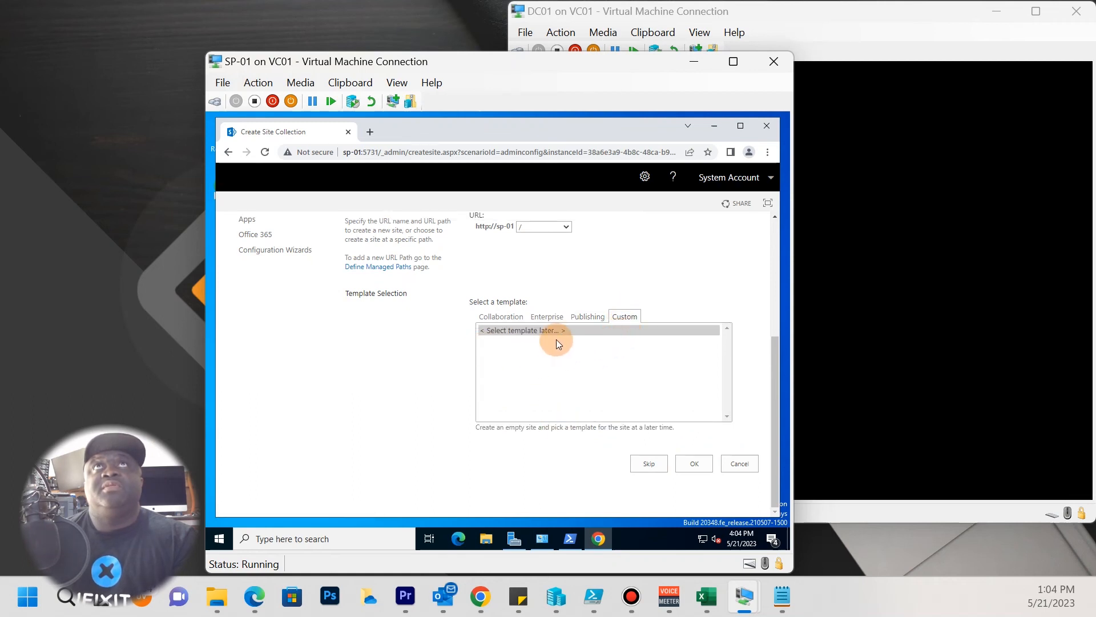
left_click(587, 316)
left_click(505, 372)
left_click(511, 359)
left_click(511, 351)
left_click(511, 339)
left_click(510, 318)
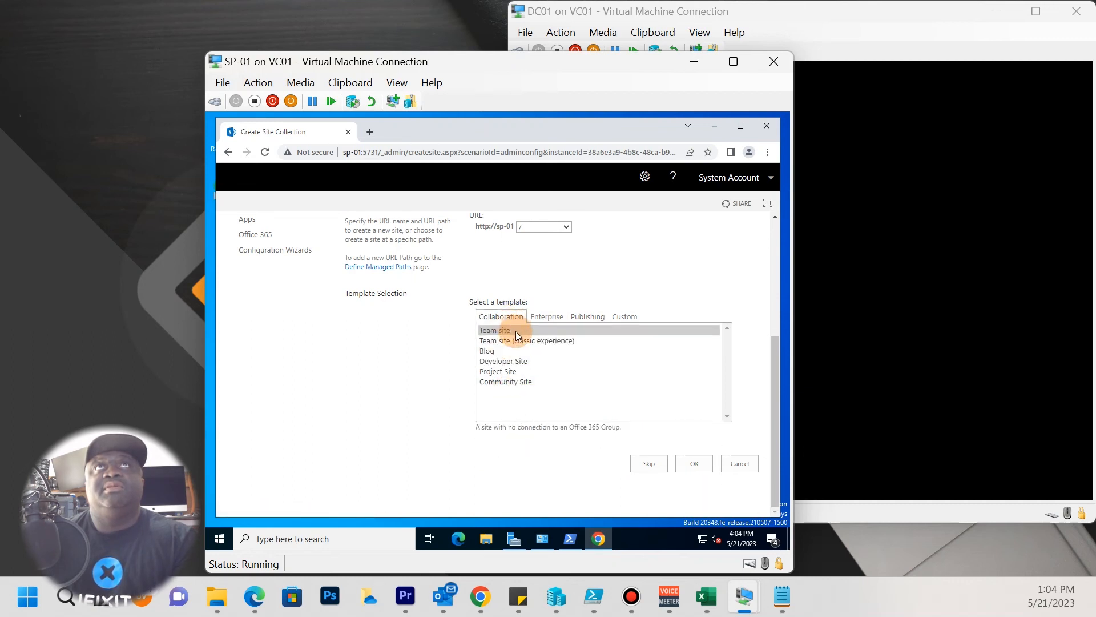
Review the Enterprise Search Center and My Site Host templates, then go back to the Collaboration templates.
left_click(540, 318)
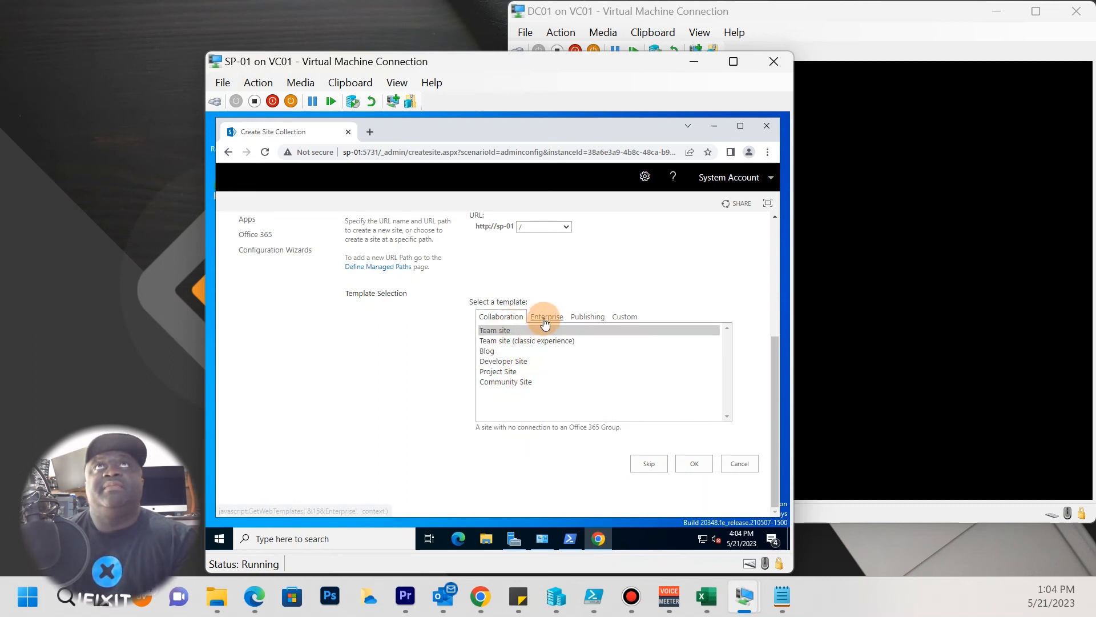
scroll(519, 390, "down", 1)
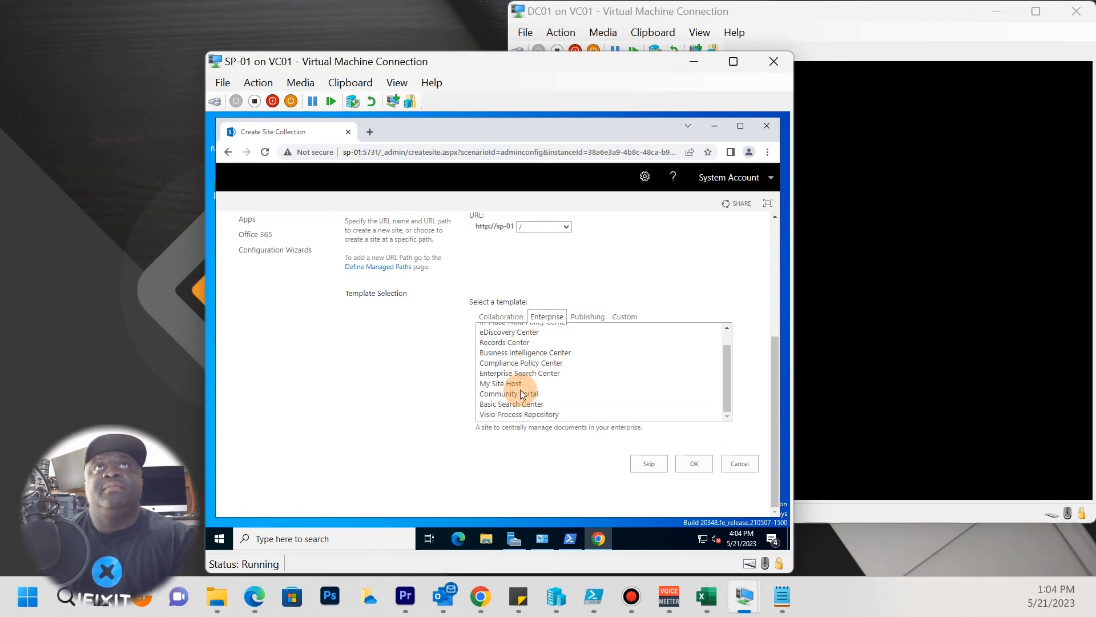
left_click(522, 372)
left_click(519, 385)
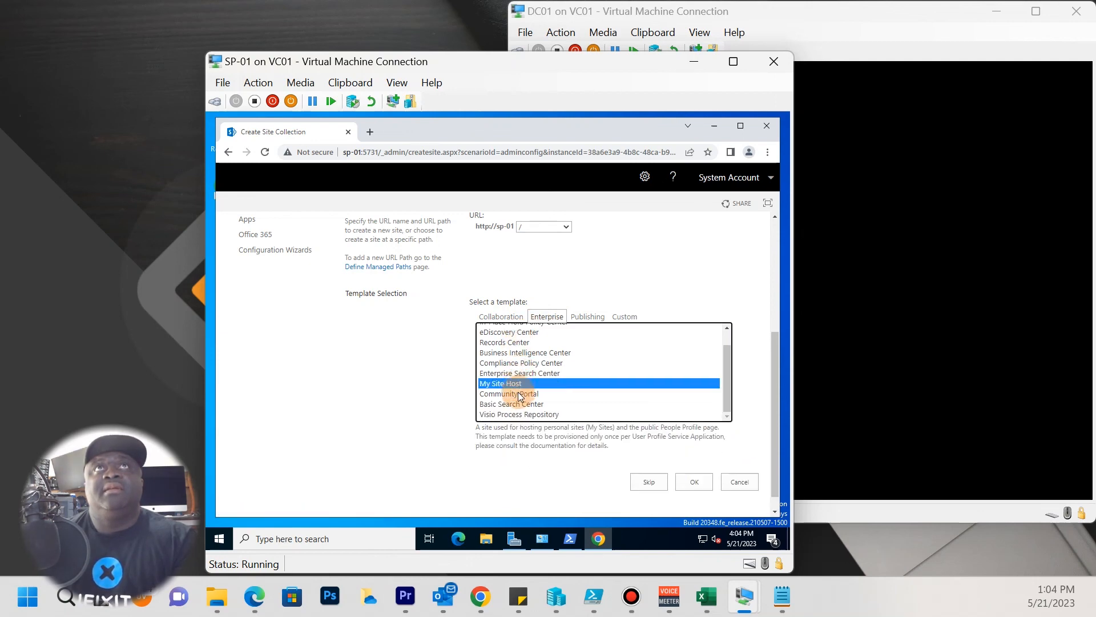
scroll(517, 388, "up", 2)
left_click(510, 412)
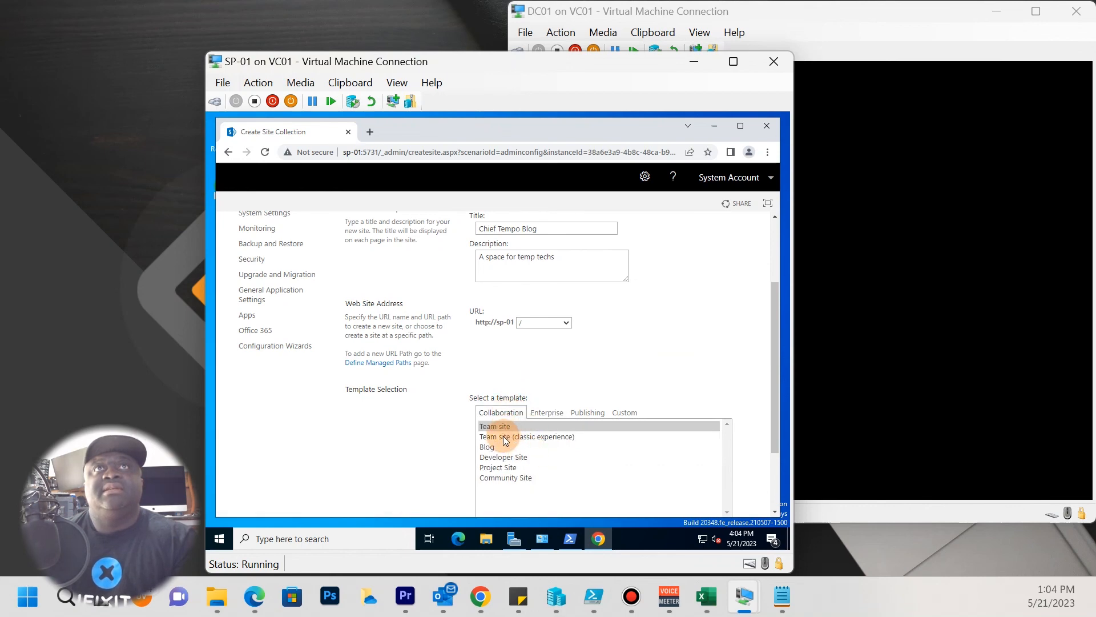
scroll(503, 434, "down", 1)
left_click(505, 401)
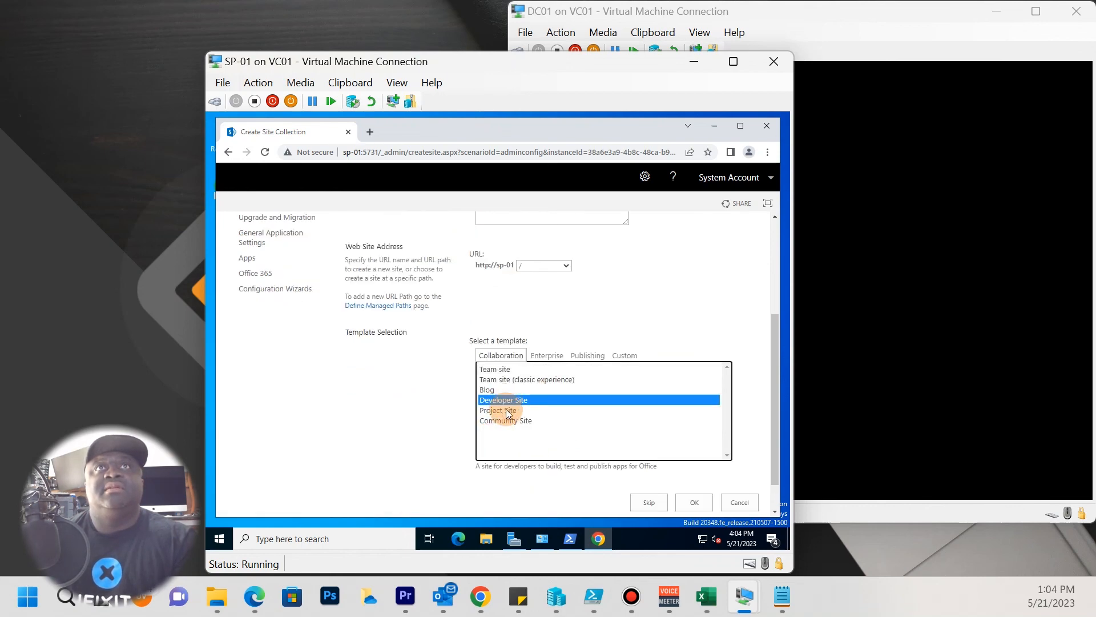
Pick the Community Site template under Collaboration and submit the site collection for creation.
left_click(504, 423)
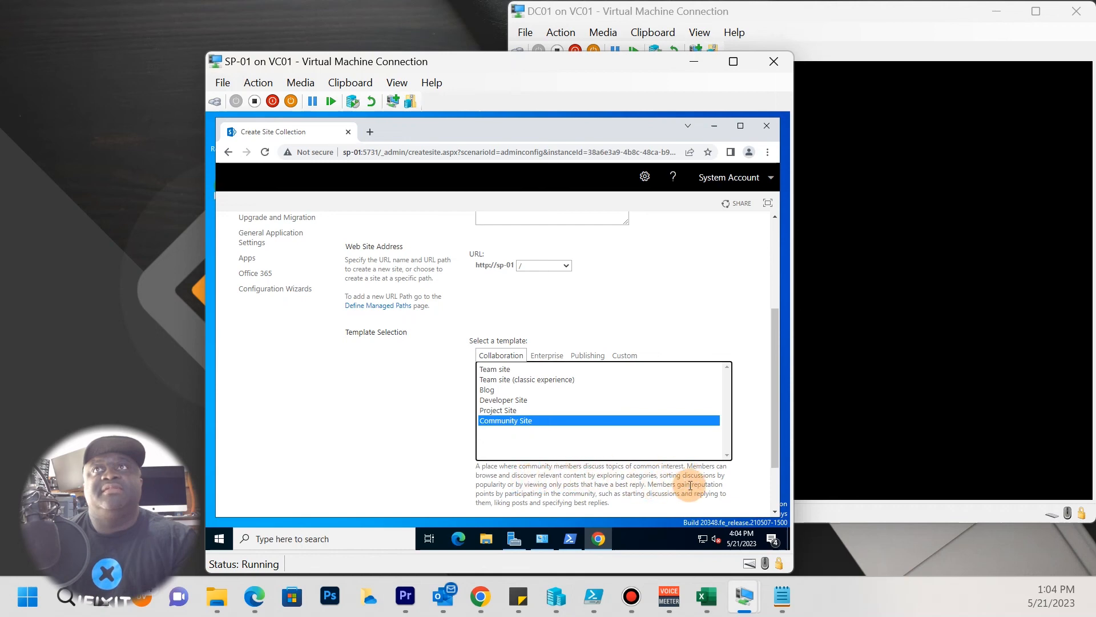
scroll(559, 486, "down", 4)
scroll(559, 485, "up", 3)
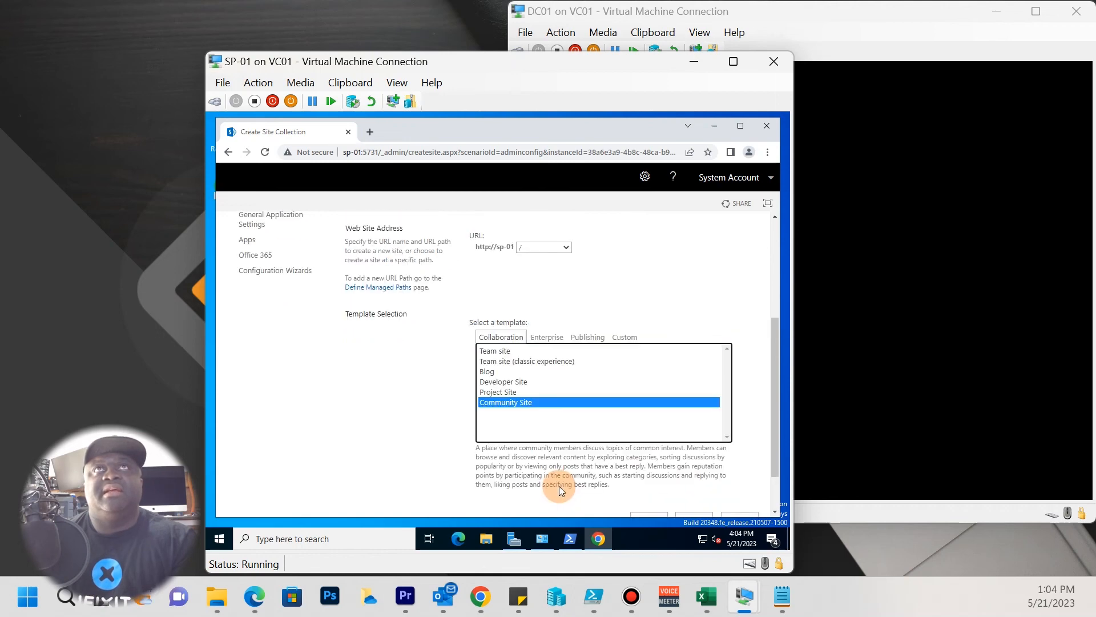
left_click(491, 350)
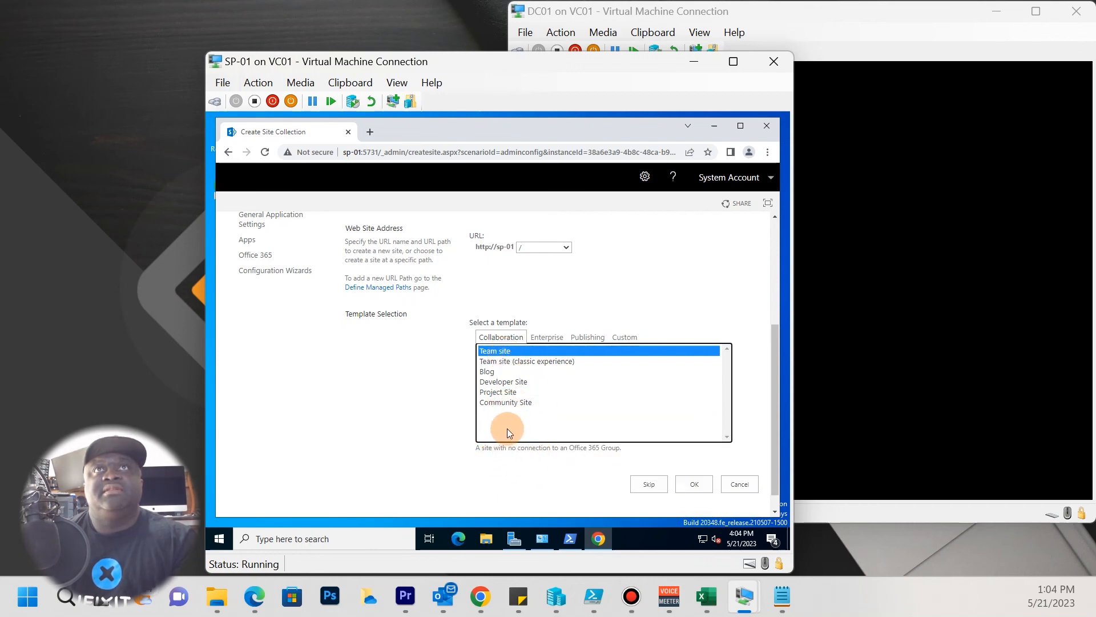
left_click(509, 402)
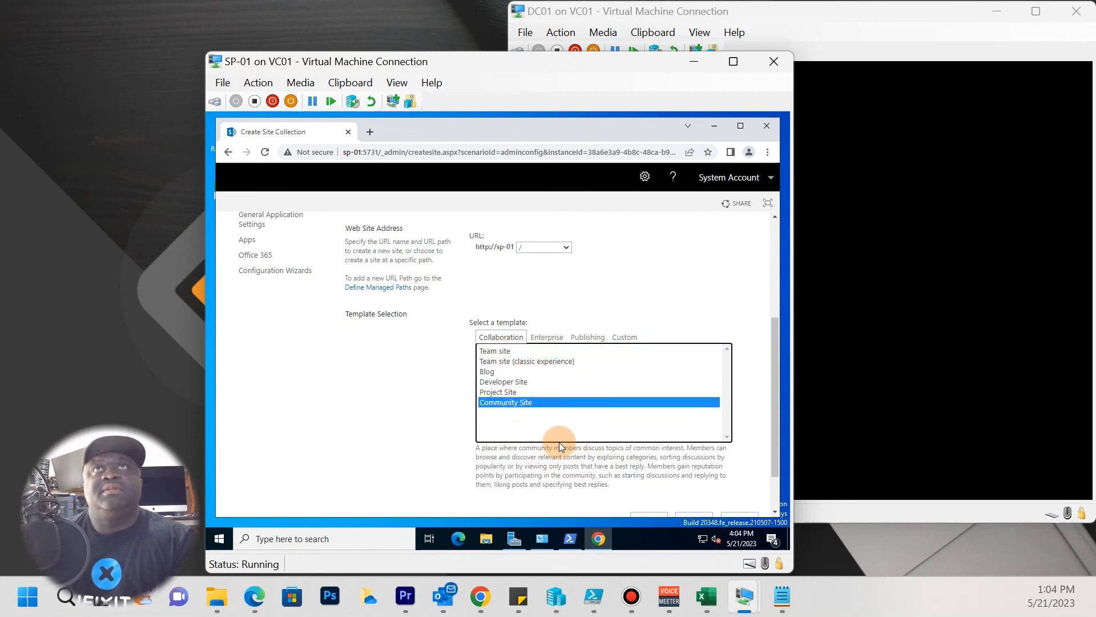
scroll(571, 457, "down", 2)
left_click(689, 463)
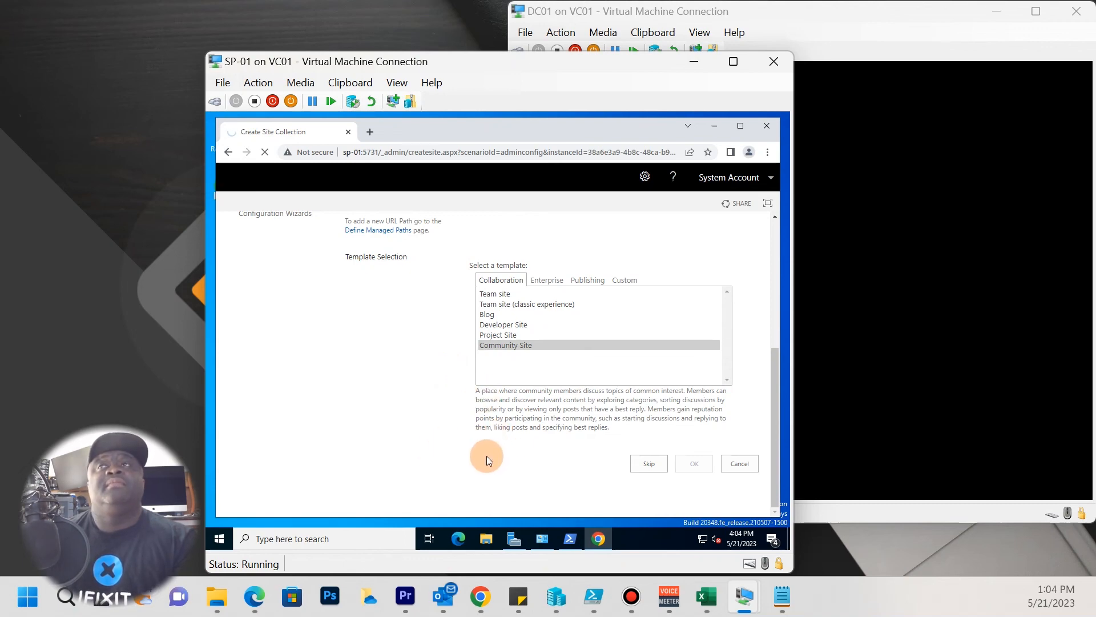
scroll(550, 360, "up", 1)
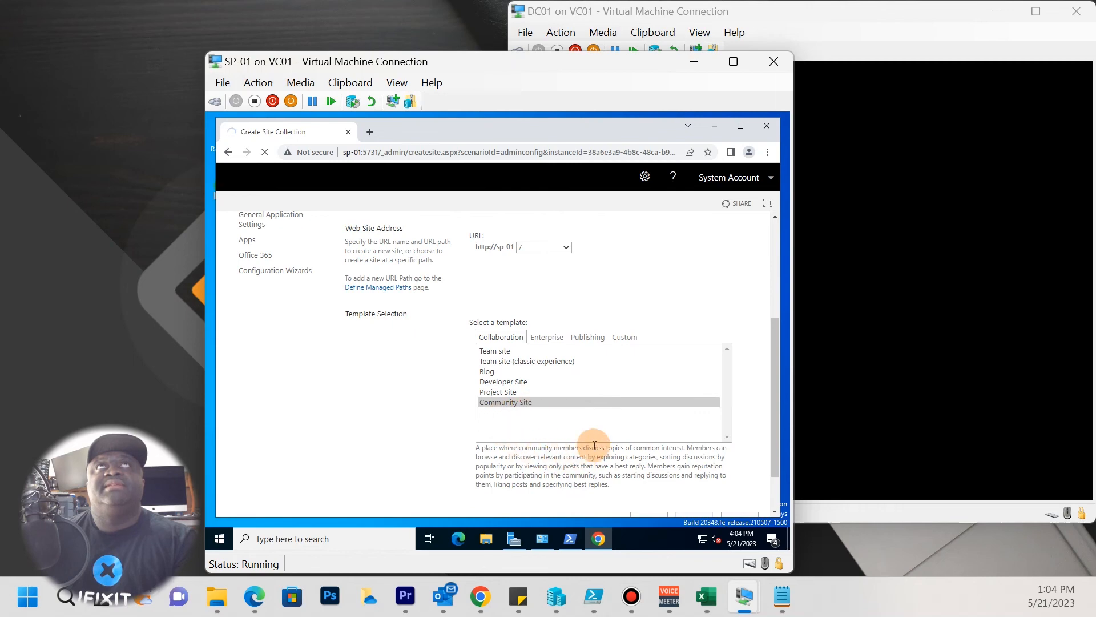
scroll(520, 422, "up", 3)
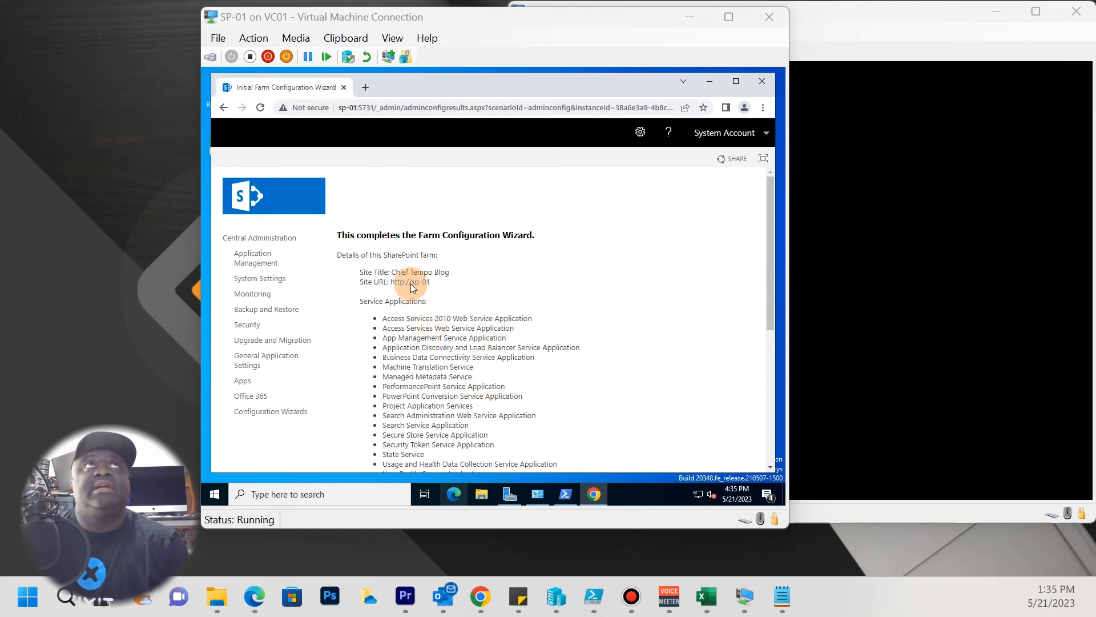
left_click(472, 294)
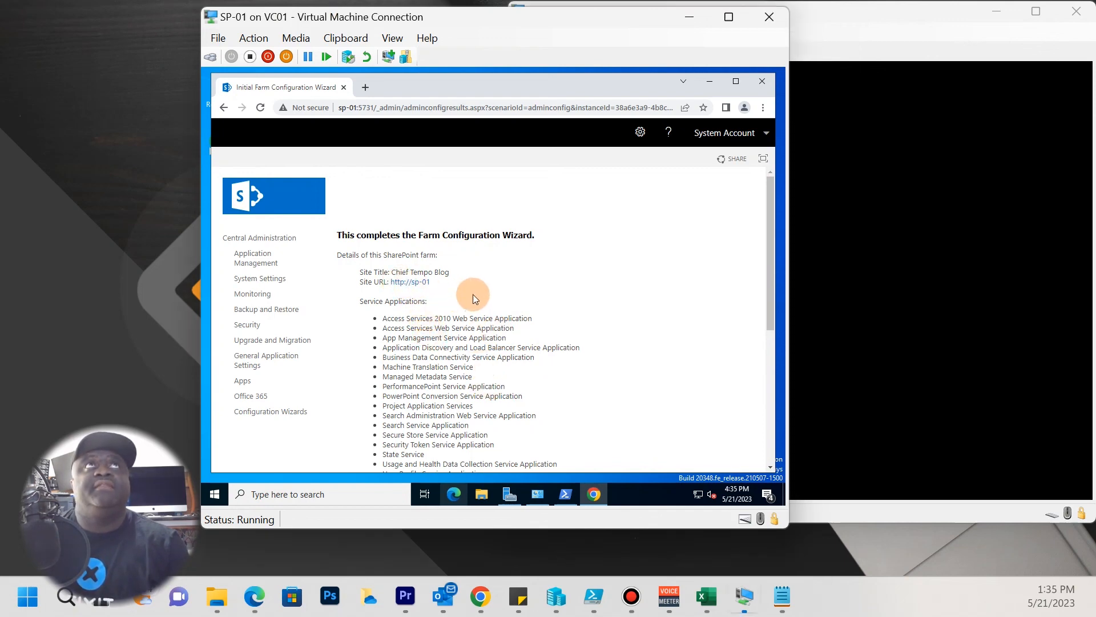
right_click(417, 283)
left_click(440, 291)
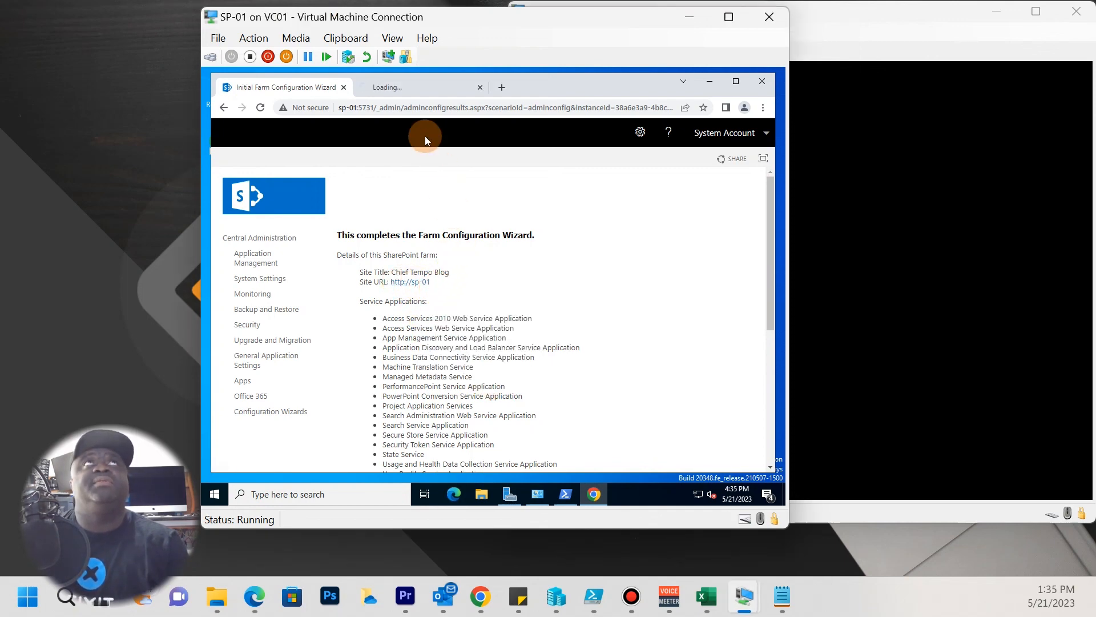
left_click(423, 91)
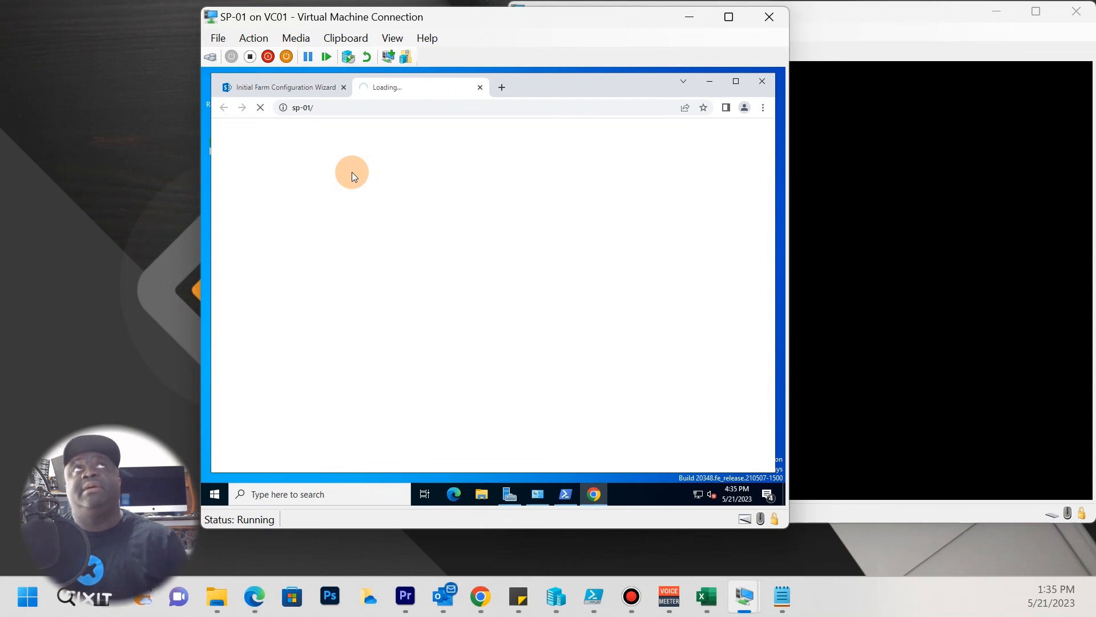
left_click(294, 94)
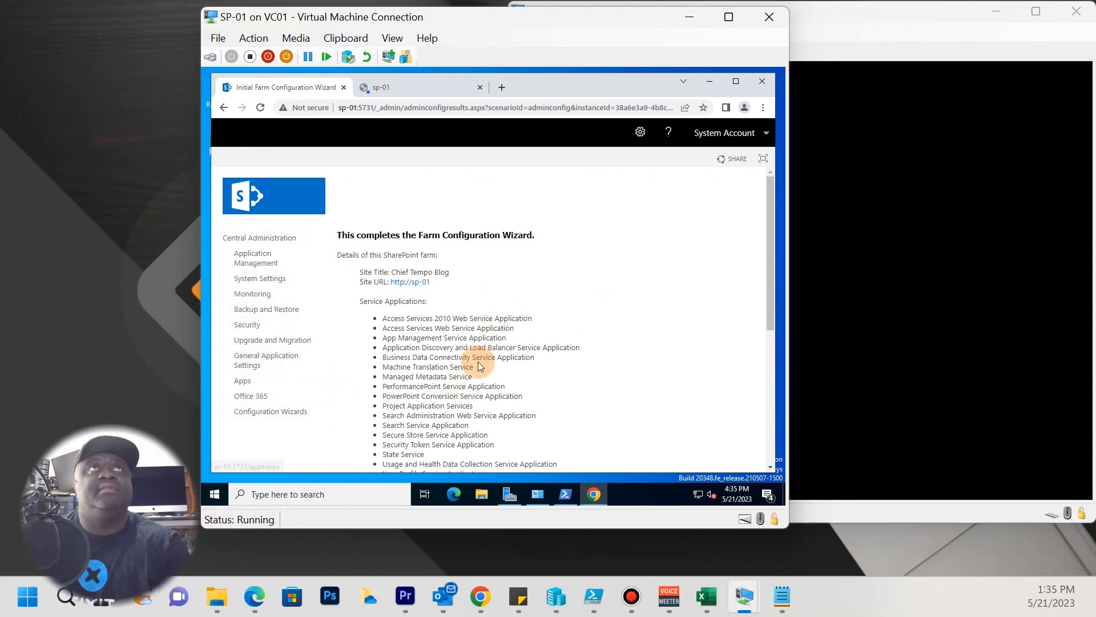
scroll(491, 354, "down", 3)
scroll(491, 354, "down", 2)
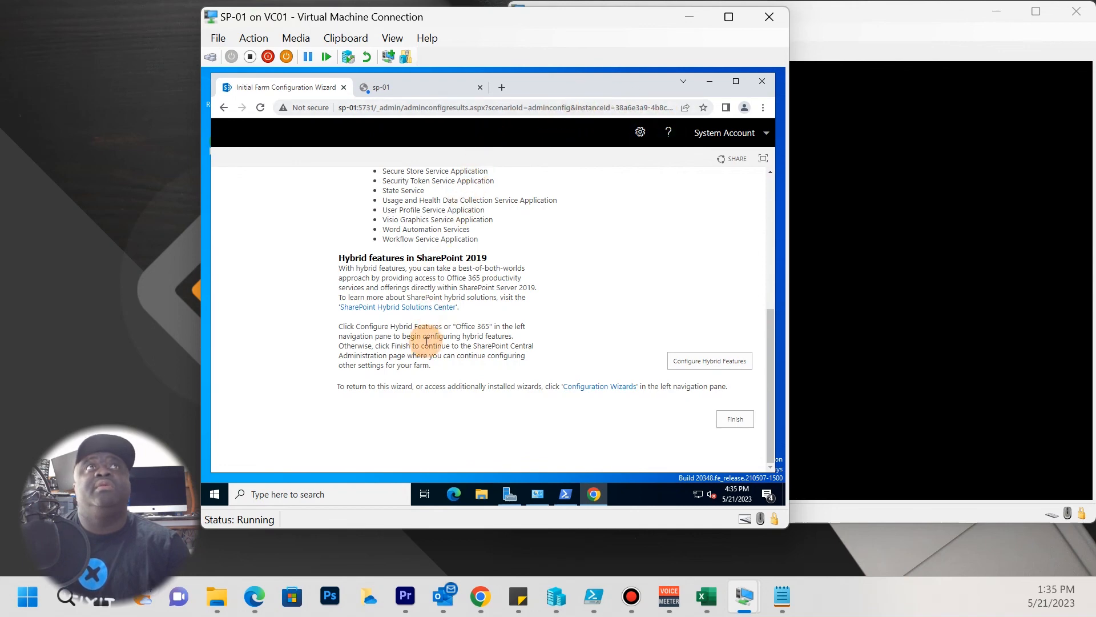
scroll(395, 388, "up", 3)
scroll(395, 388, "up", 2)
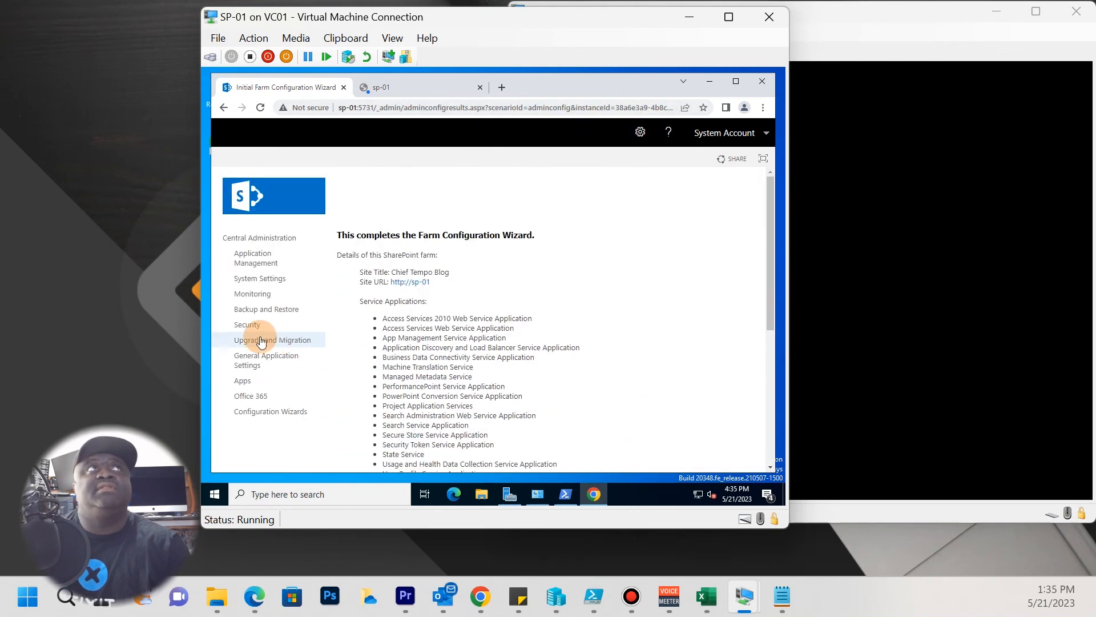
Sign in to the sp-01 site with the admin account username and password.
left_click(398, 94)
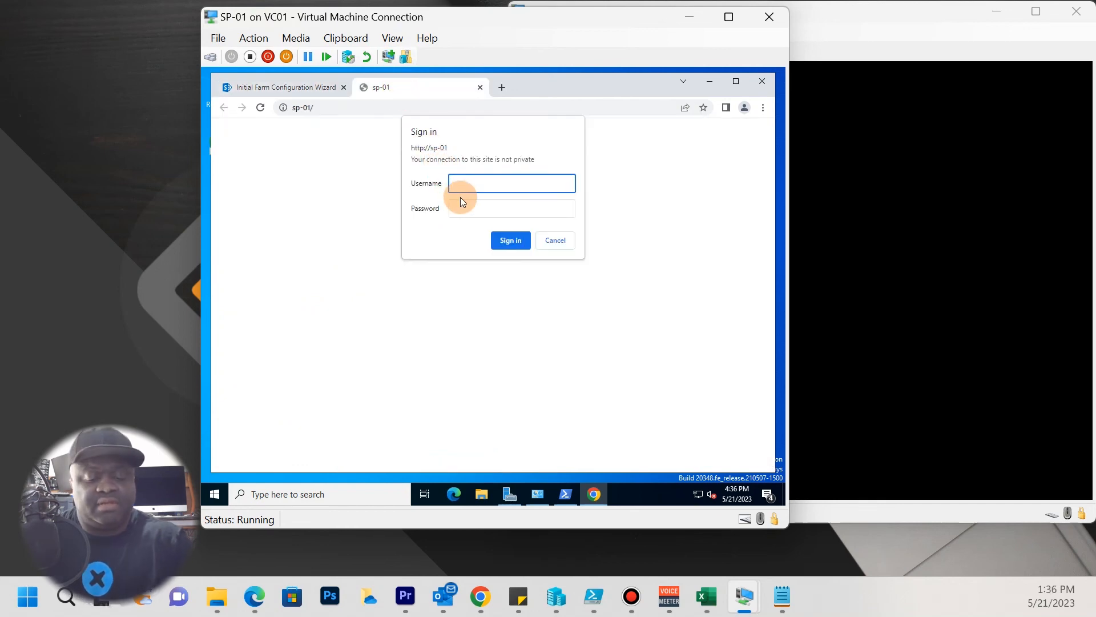
type("SP")
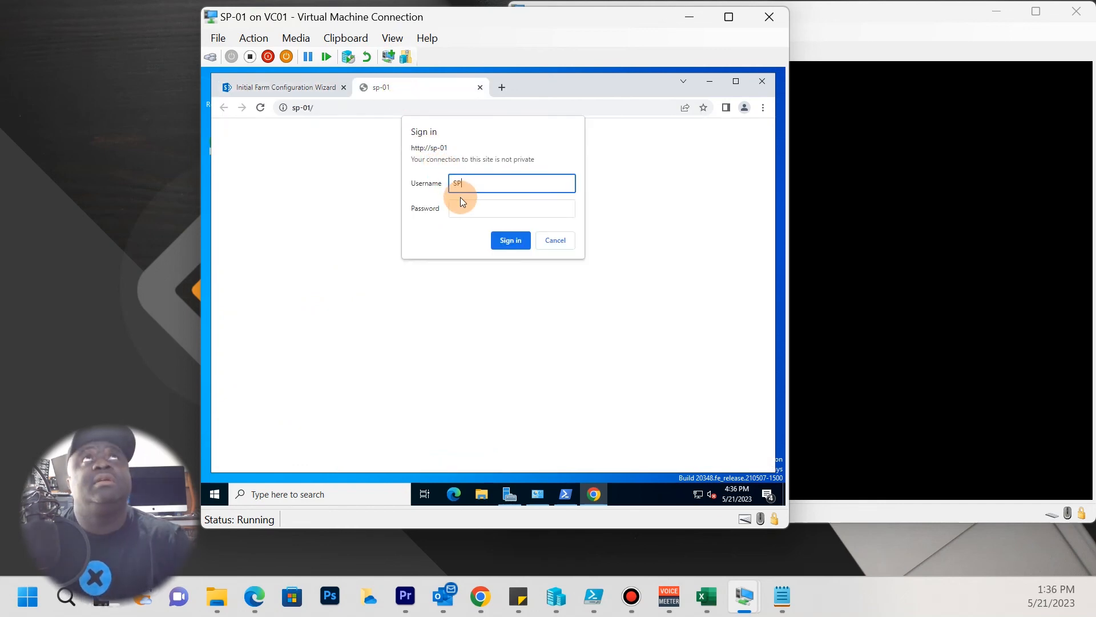
type("Admi")
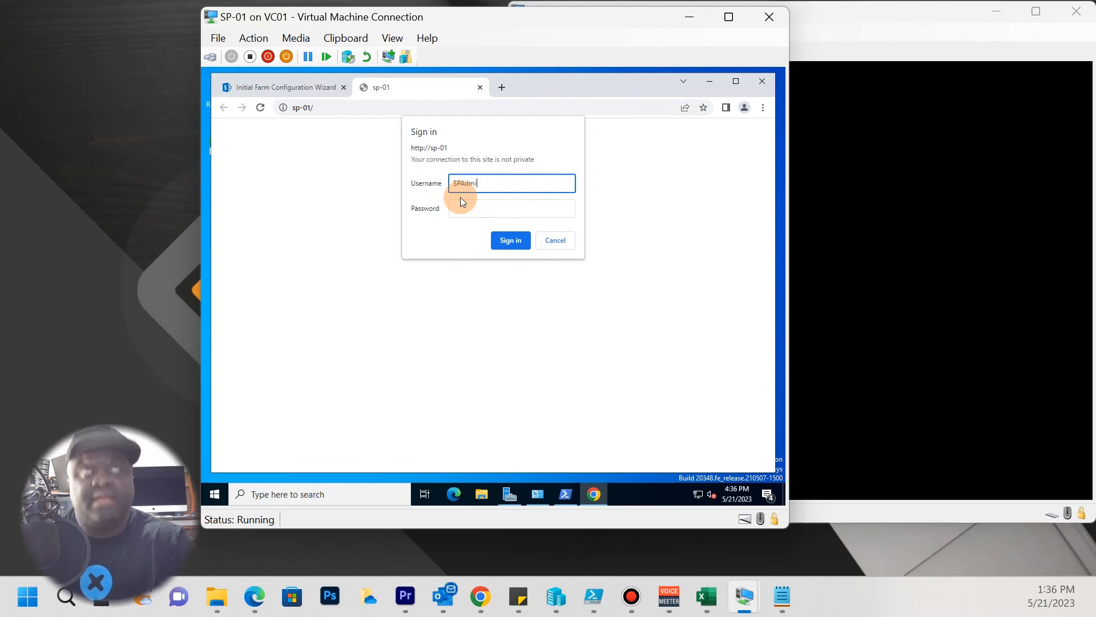
type("n")
key("Tab")
type("••")
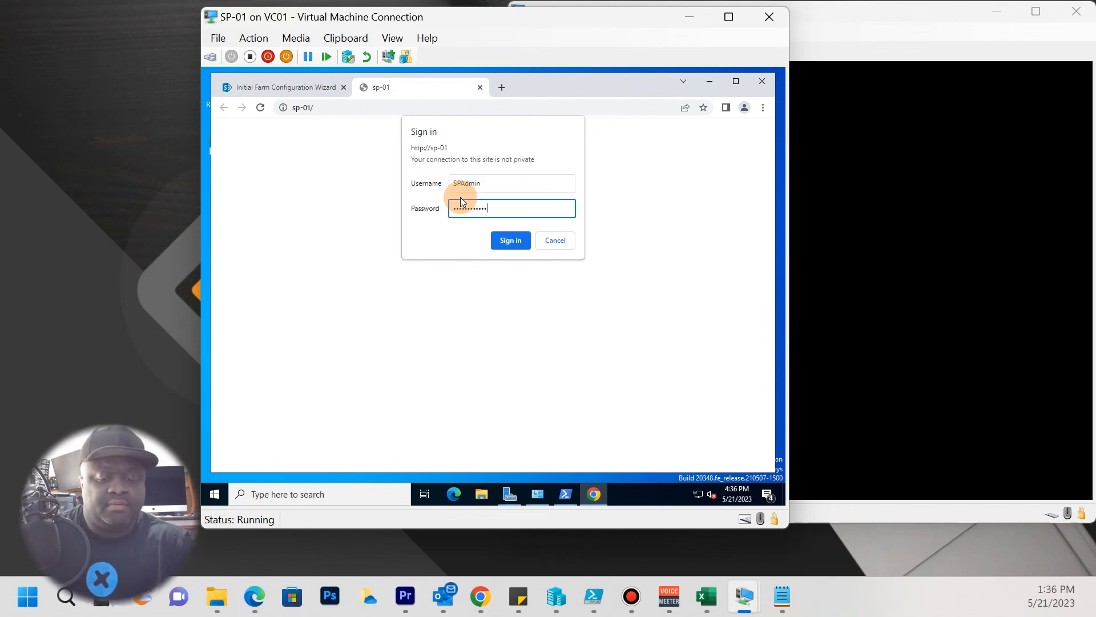
key("Return")
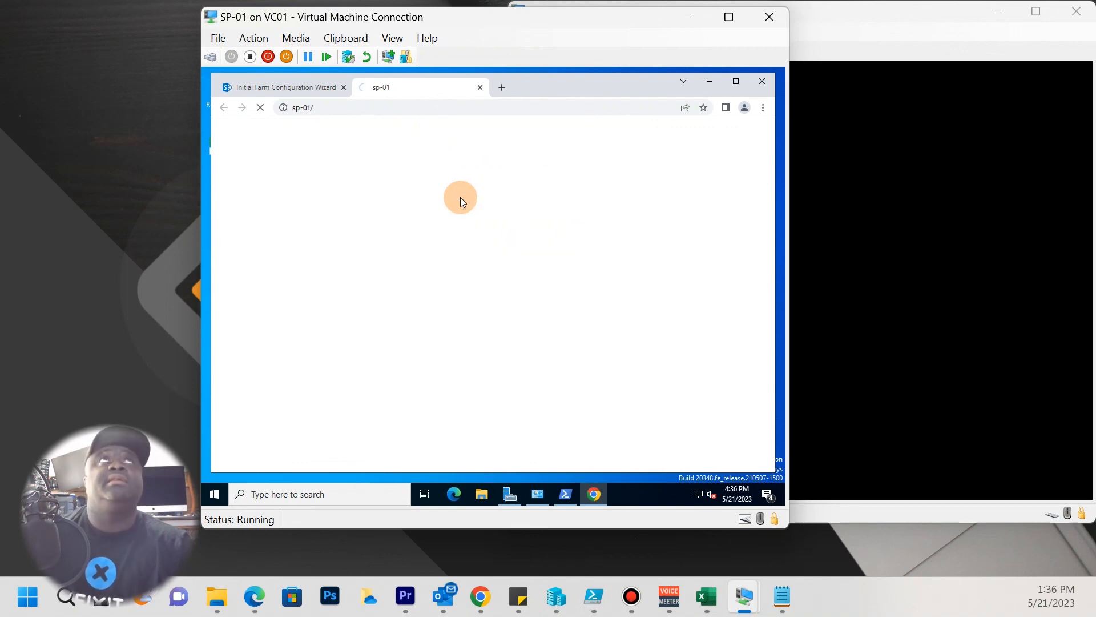
left_click(302, 88)
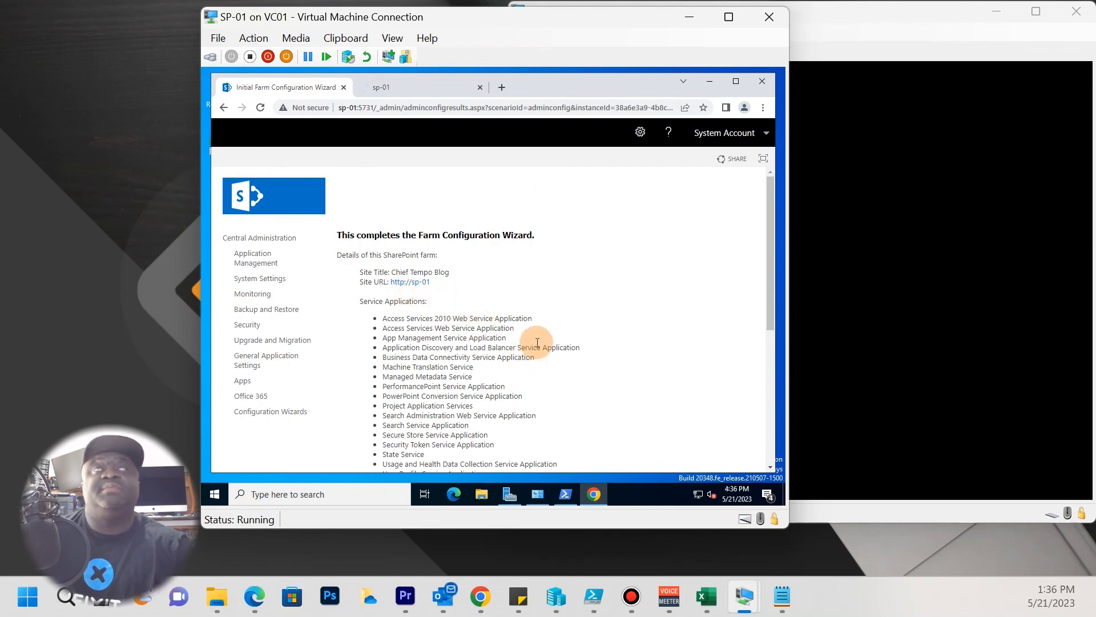
scroll(538, 337, "down", 5)
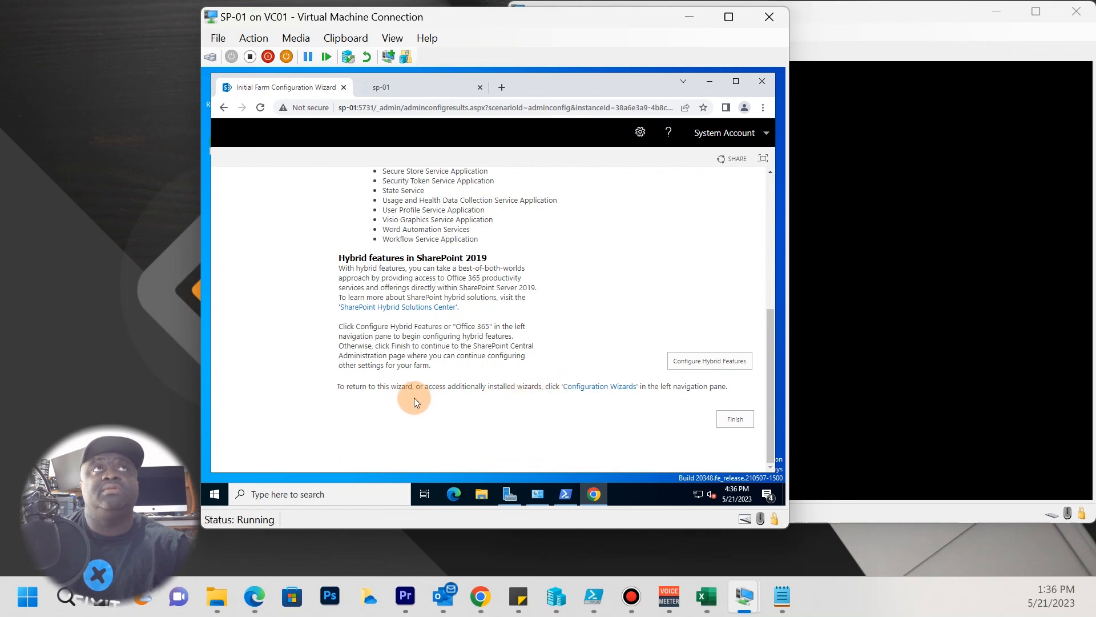
scroll(413, 397, "up", 1)
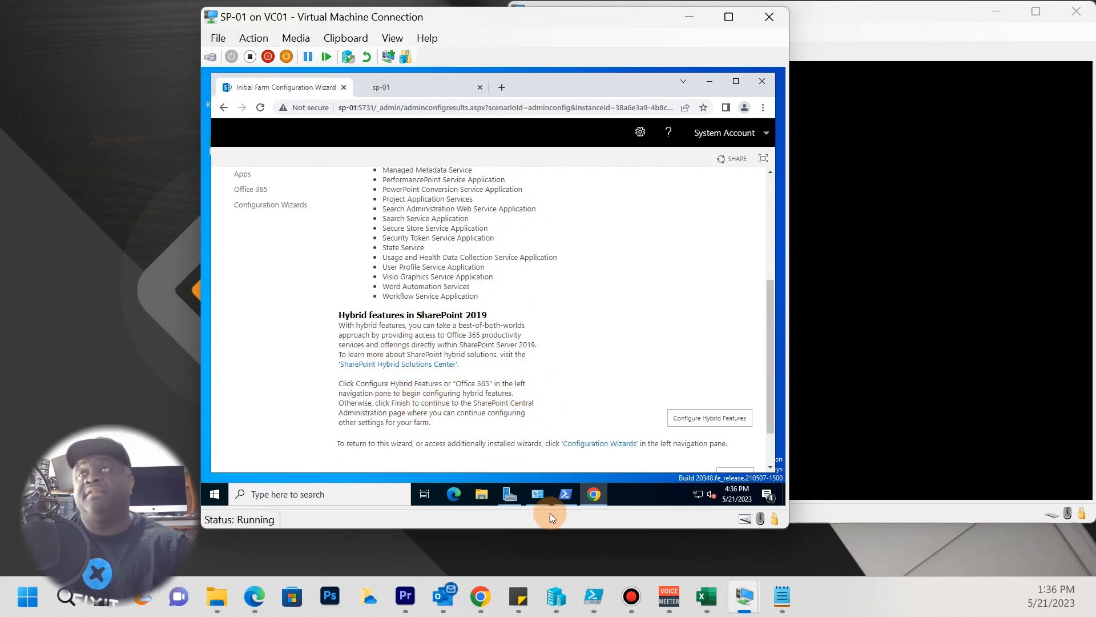
scroll(560, 345, "up", 4)
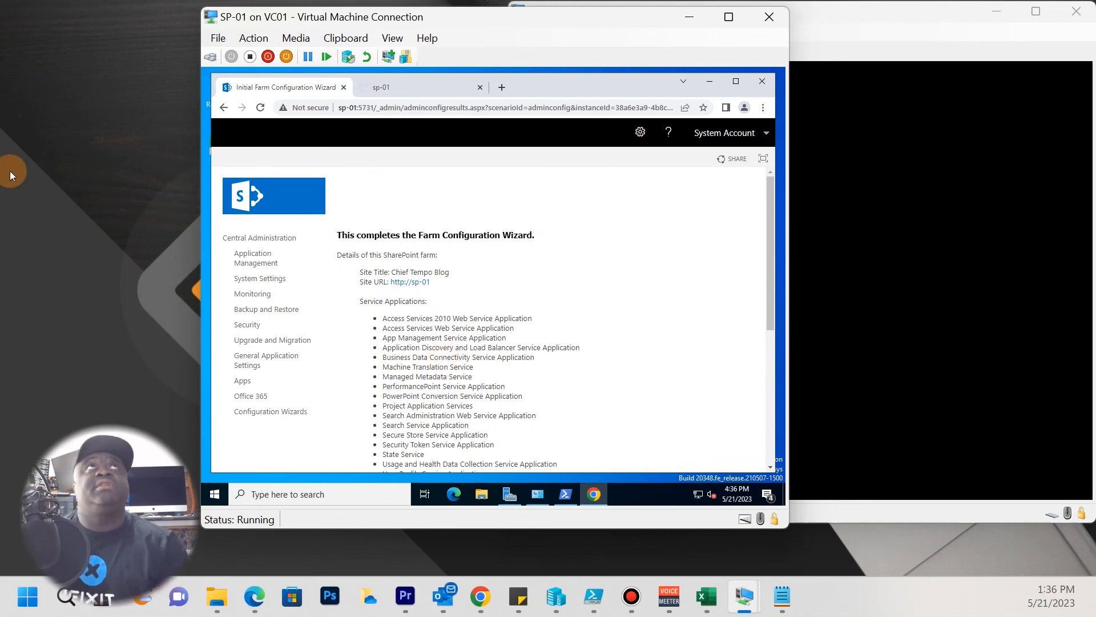
left_click(416, 91)
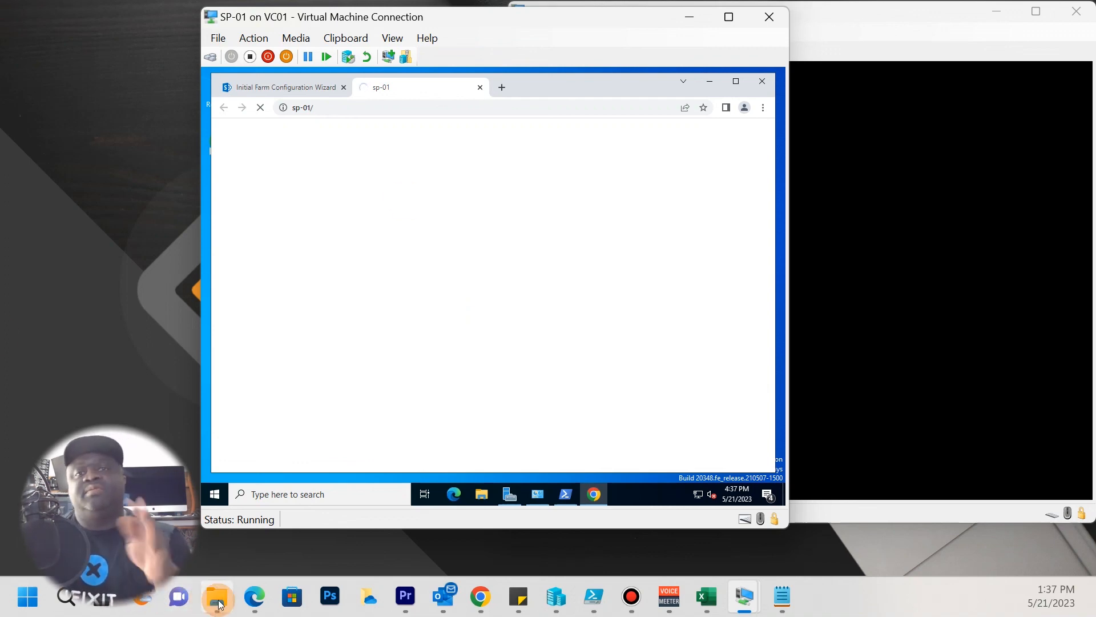
mouse_move(217, 597)
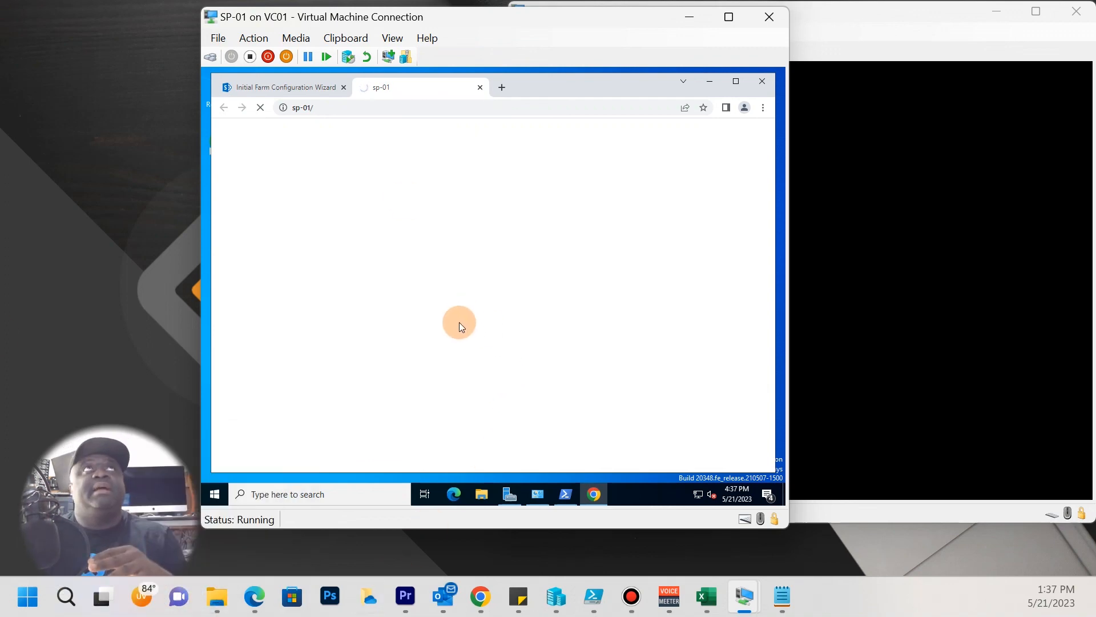
left_click(307, 90)
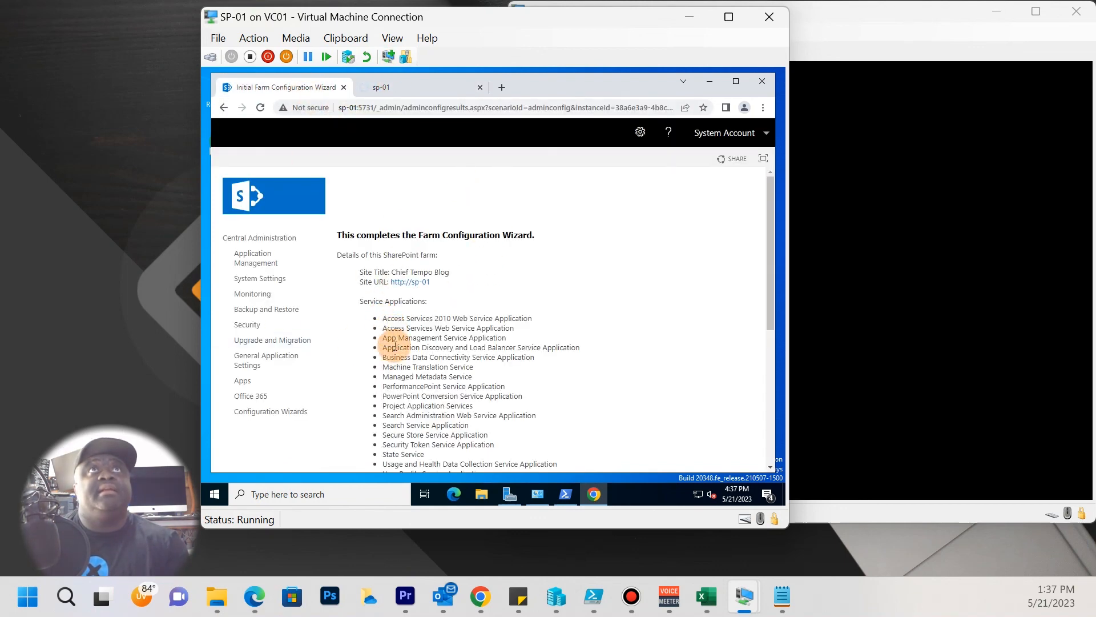
scroll(411, 376, "down", 2)
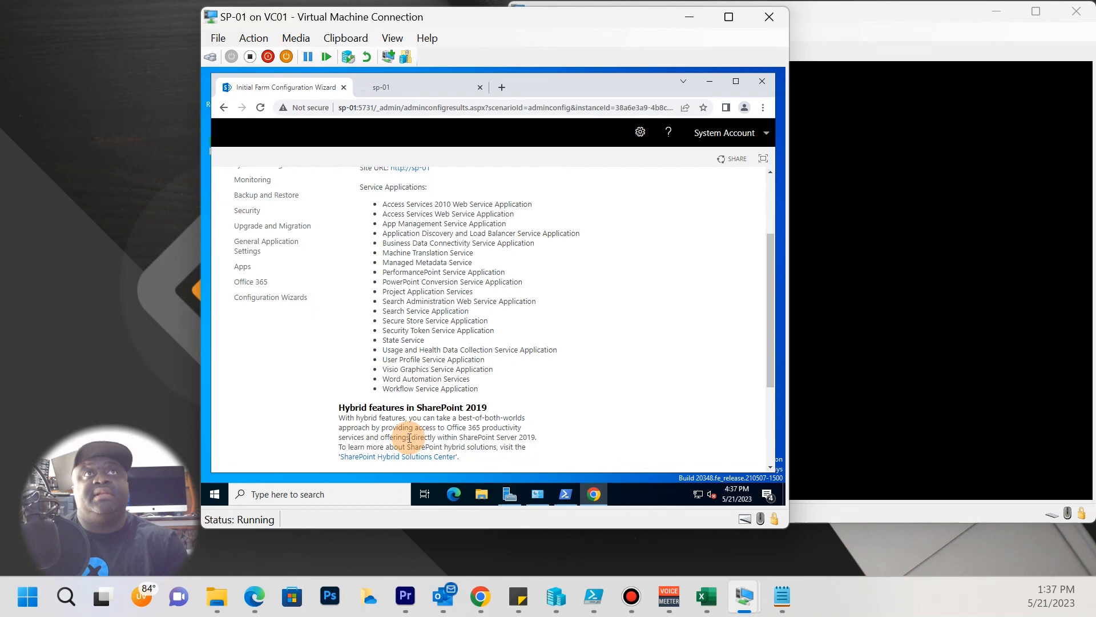
scroll(478, 428, "up", 1)
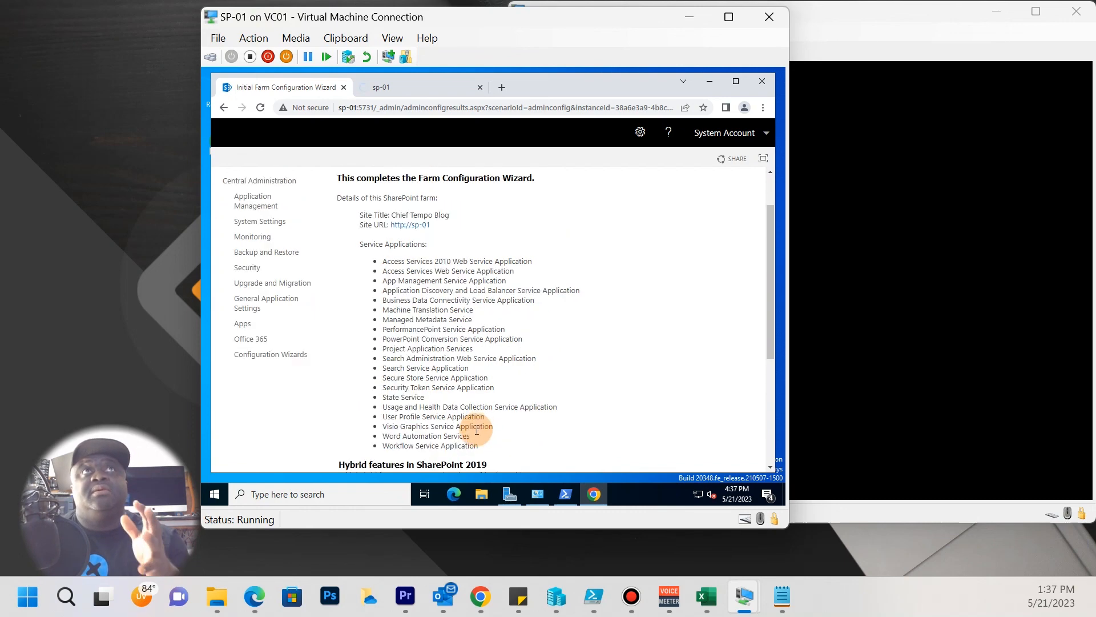
scroll(479, 428, "up", 1)
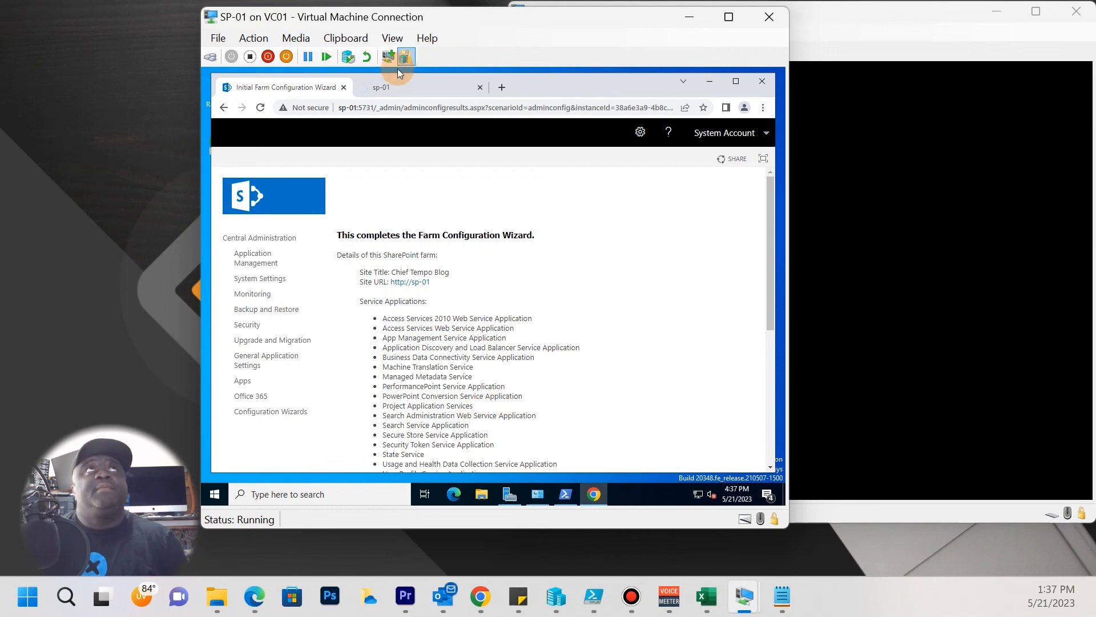
Show the sp-01 site tab and decline Chrome's offer to save the password.
left_click(402, 89)
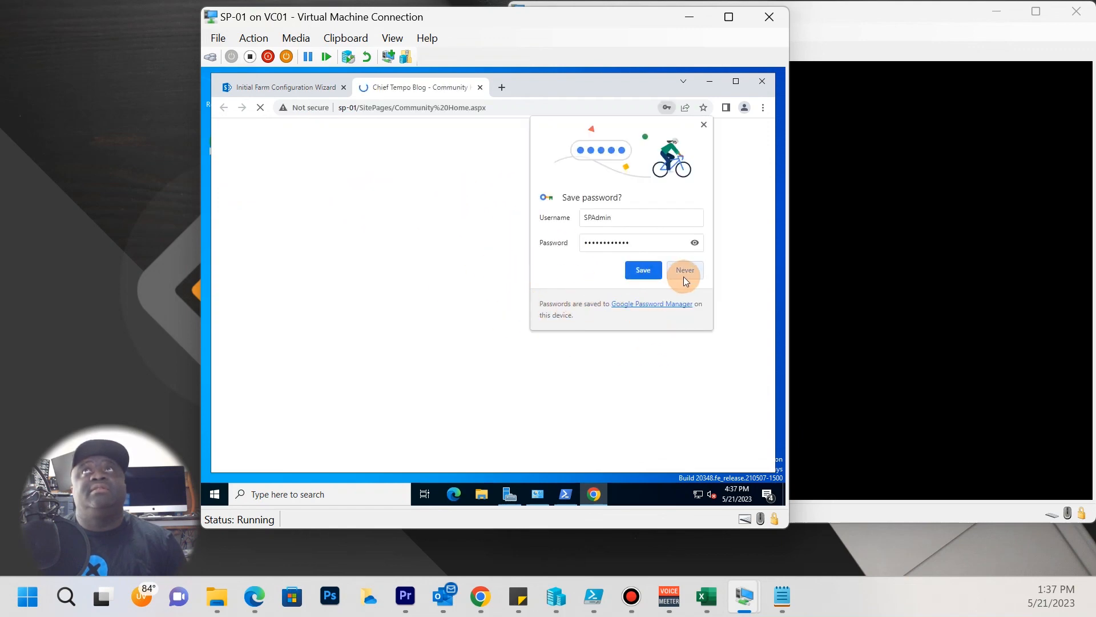
left_click(683, 275)
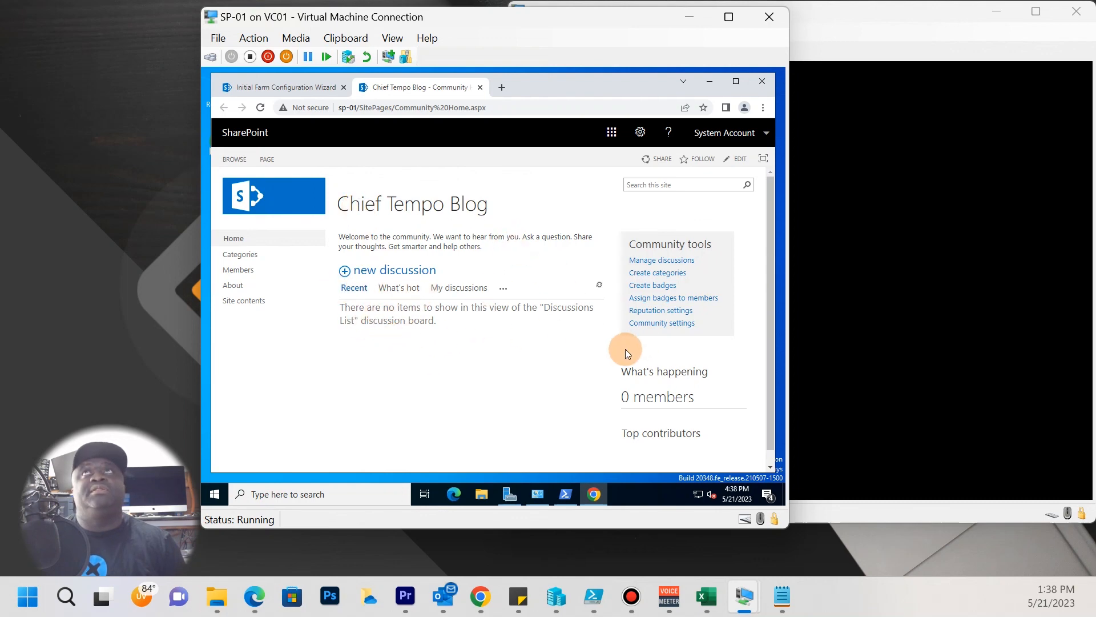
scroll(530, 380, "down", 1)
scroll(532, 372, "up", 1)
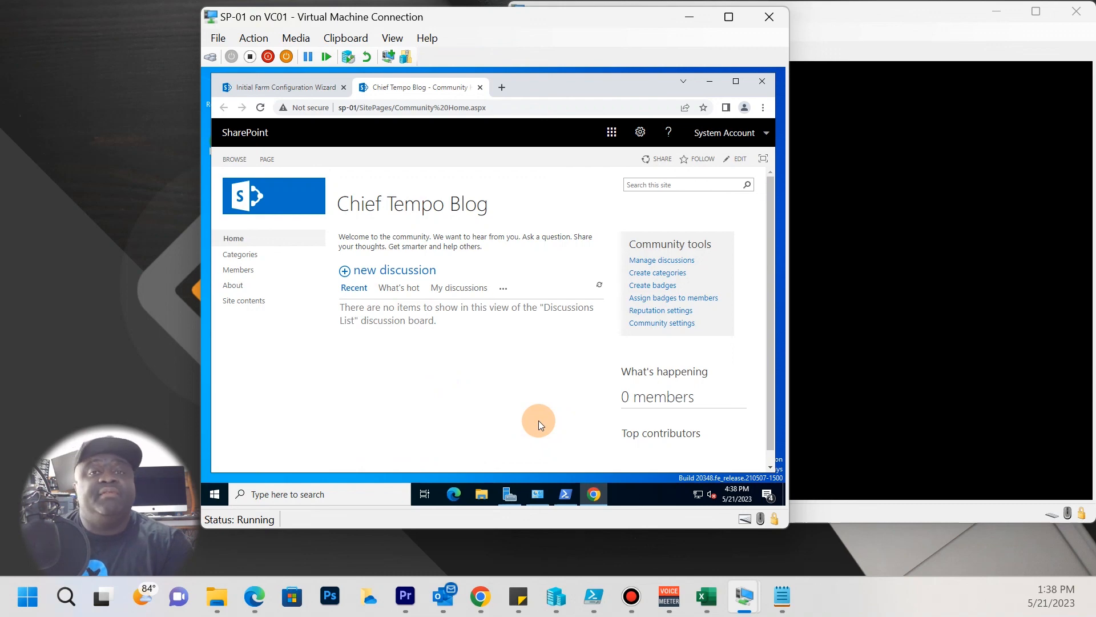
left_click(307, 88)
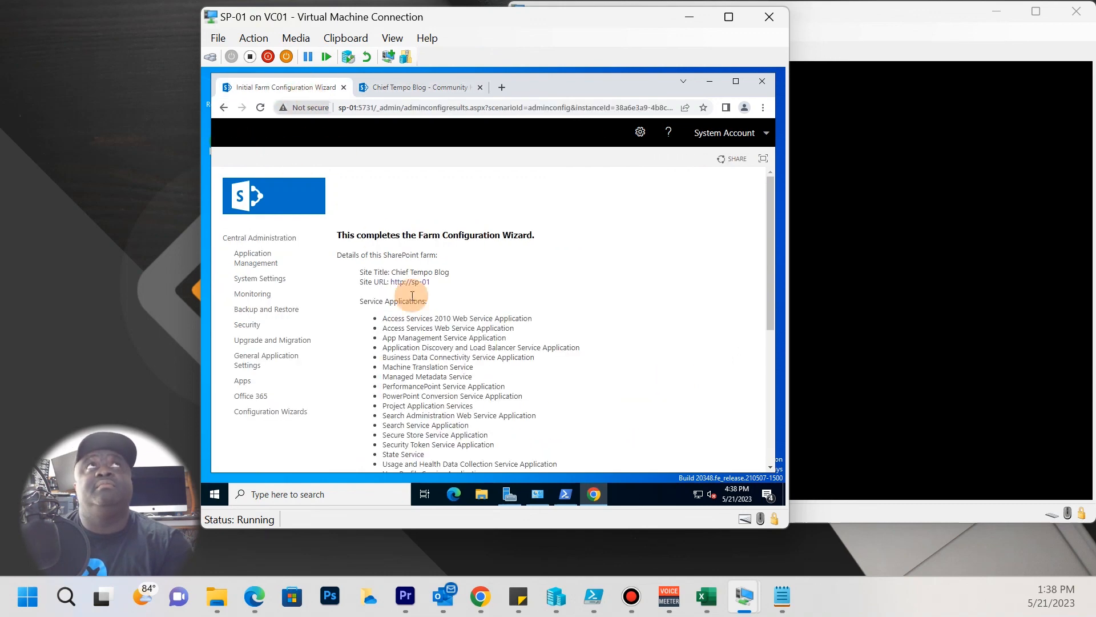
scroll(408, 393, "down", 6)
scroll(407, 393, "up", 8)
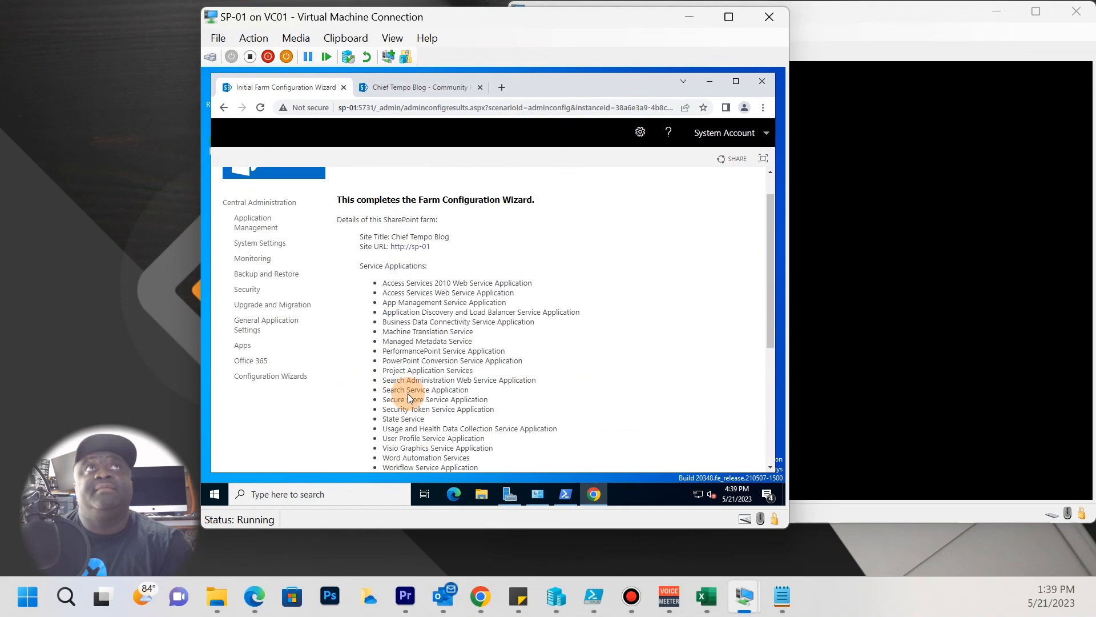
scroll(518, 354, "down", 7)
scroll(520, 355, "down", 1)
scroll(493, 377, "up", 5)
scroll(494, 377, "up", 1)
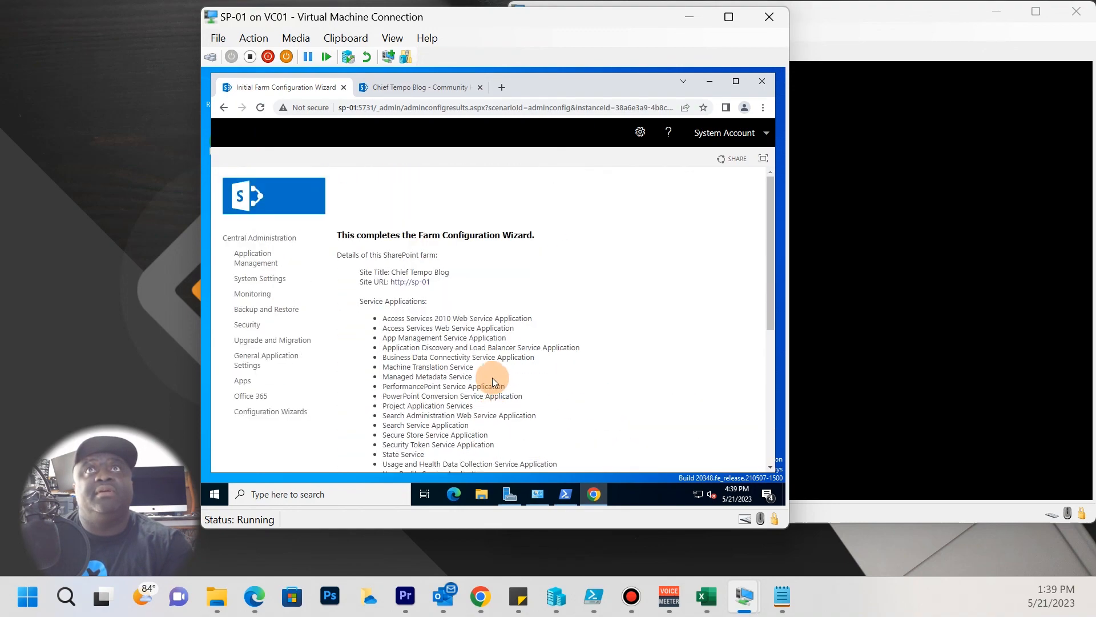
left_click(398, 86)
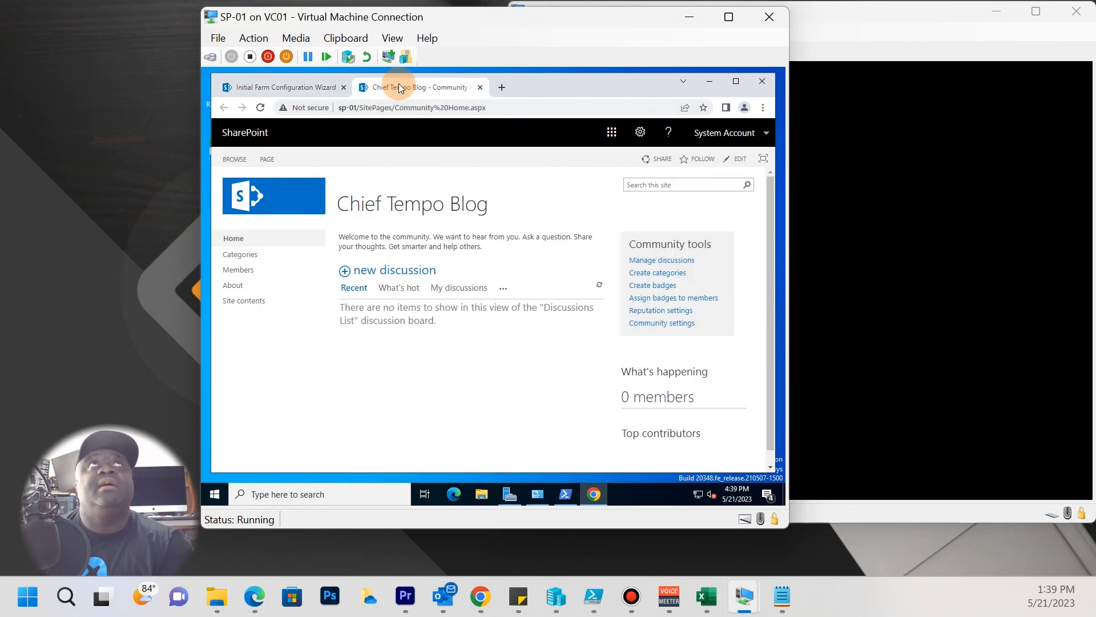